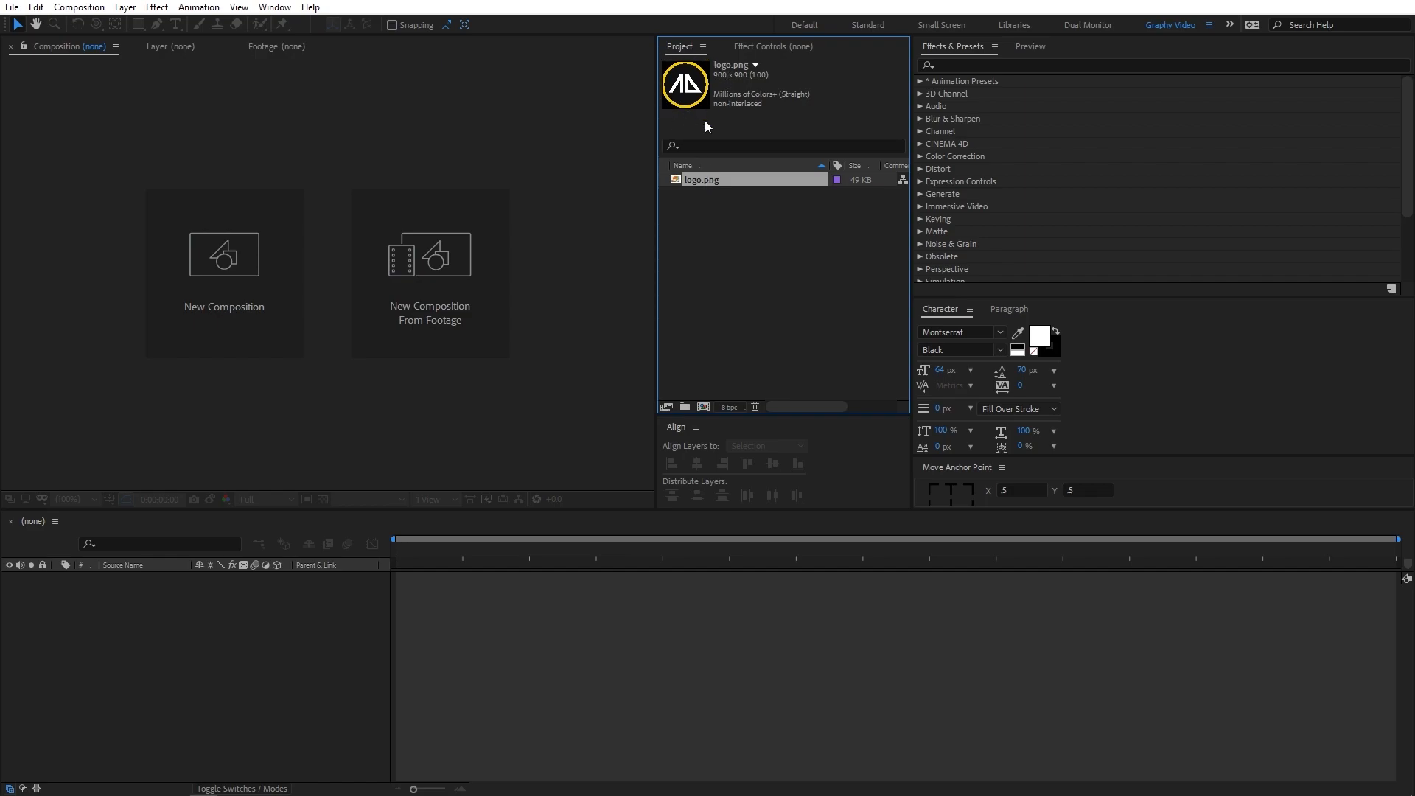
Create a 1920 × 1080 px composition named Main at 30 fps with a duration of 10 seconds.
click(464, 615)
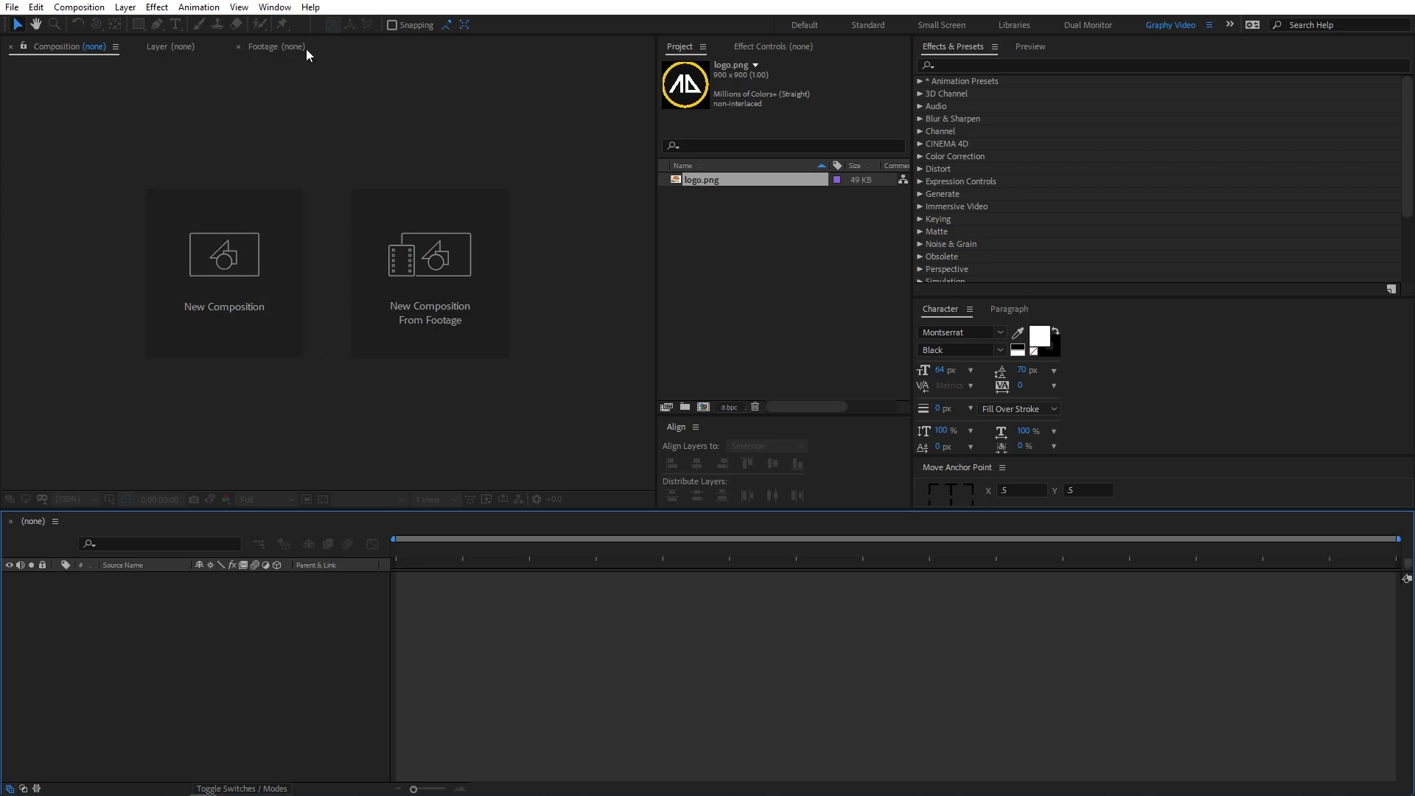
click(79, 8)
click(96, 25)
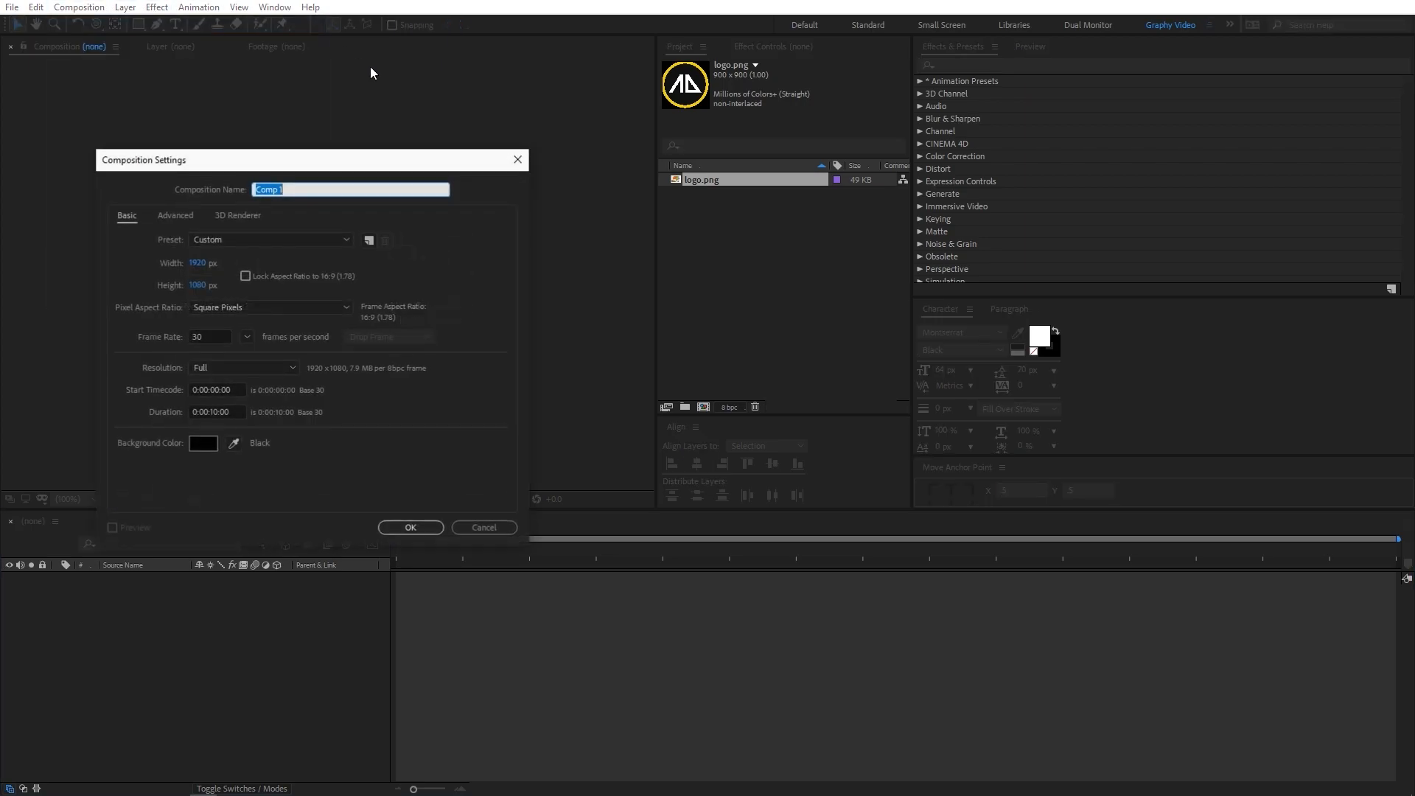
text(Main)
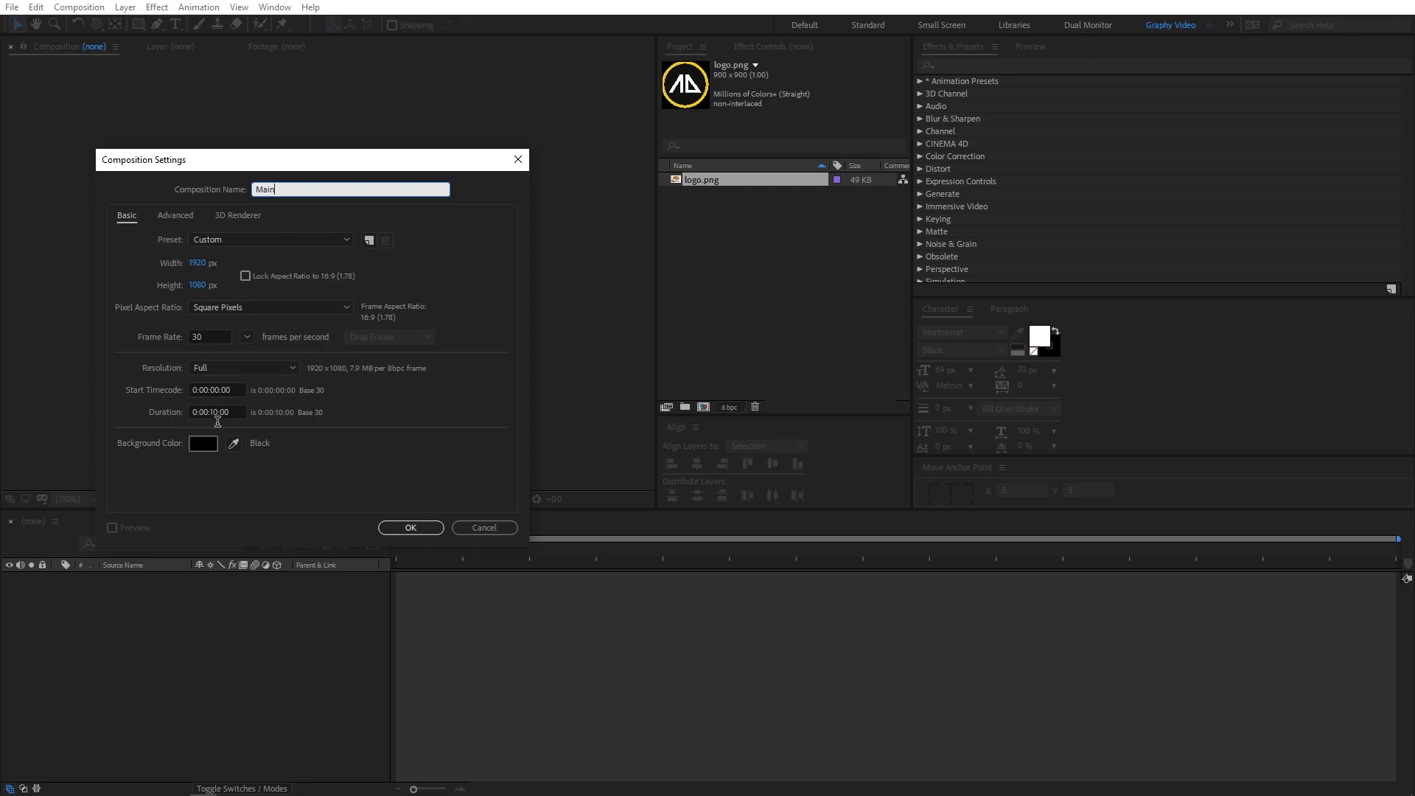
click(406, 529)
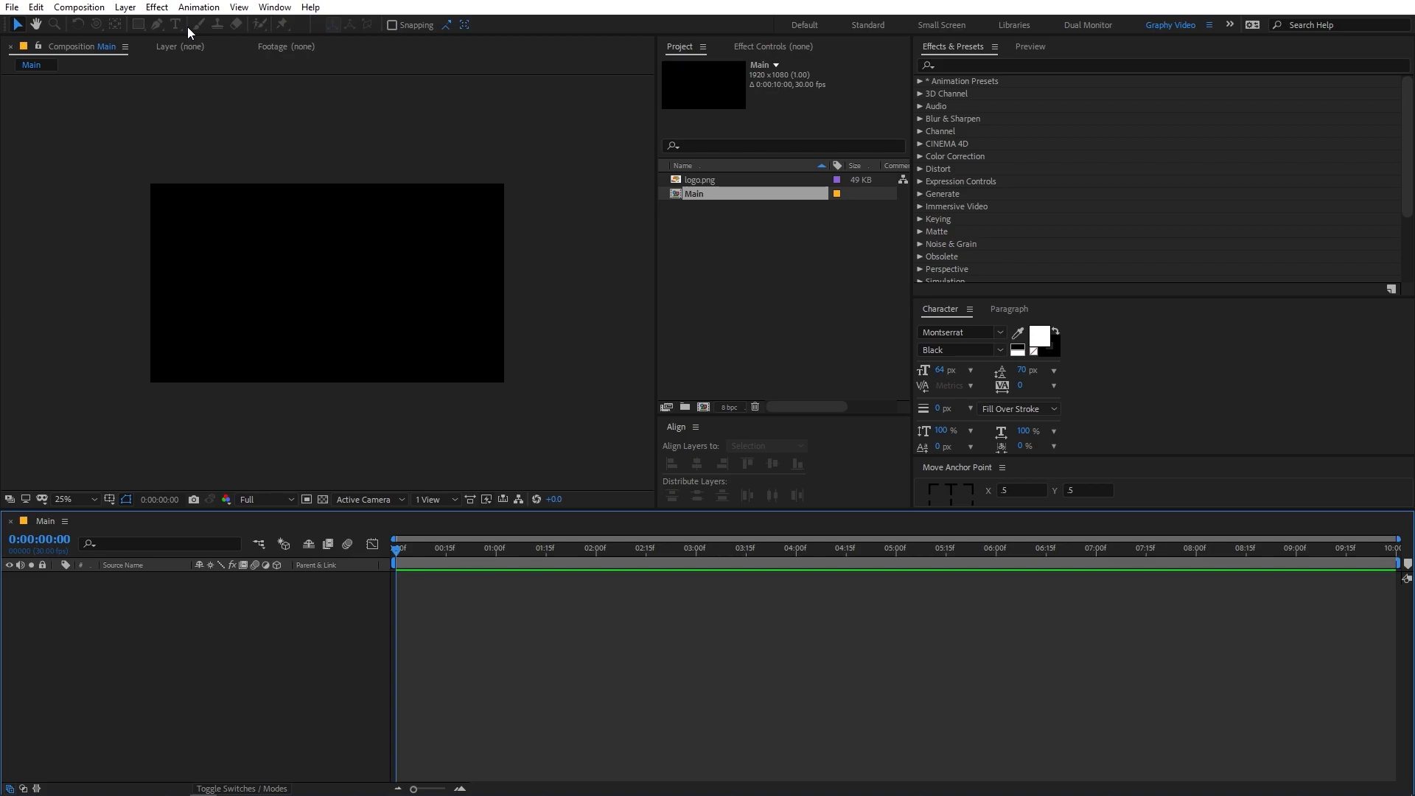
Create a second 1920 × 1080 px composition named Logo at 30 fps with a duration of 10 seconds.
click(79, 7)
click(88, 27)
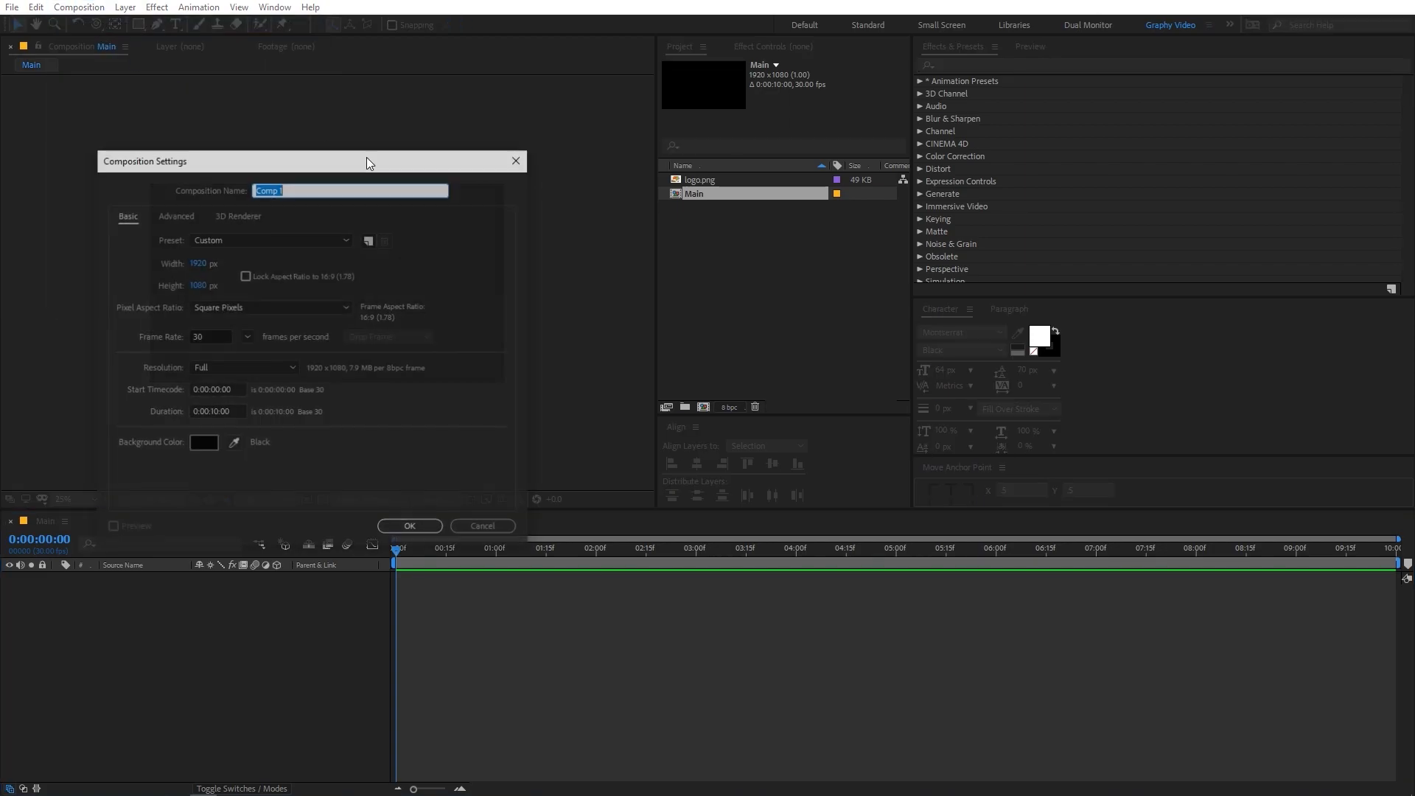
text(Logo)
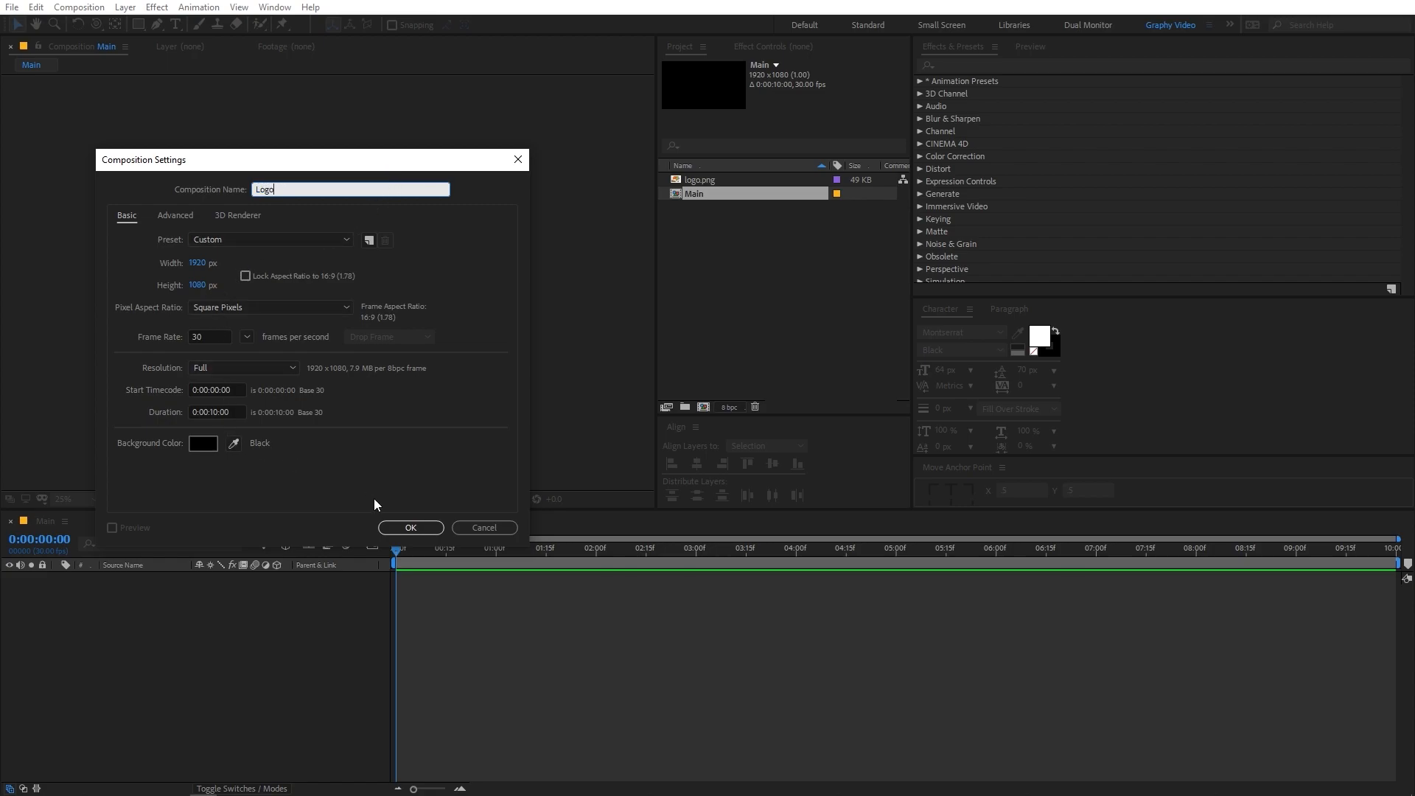
click(414, 528)
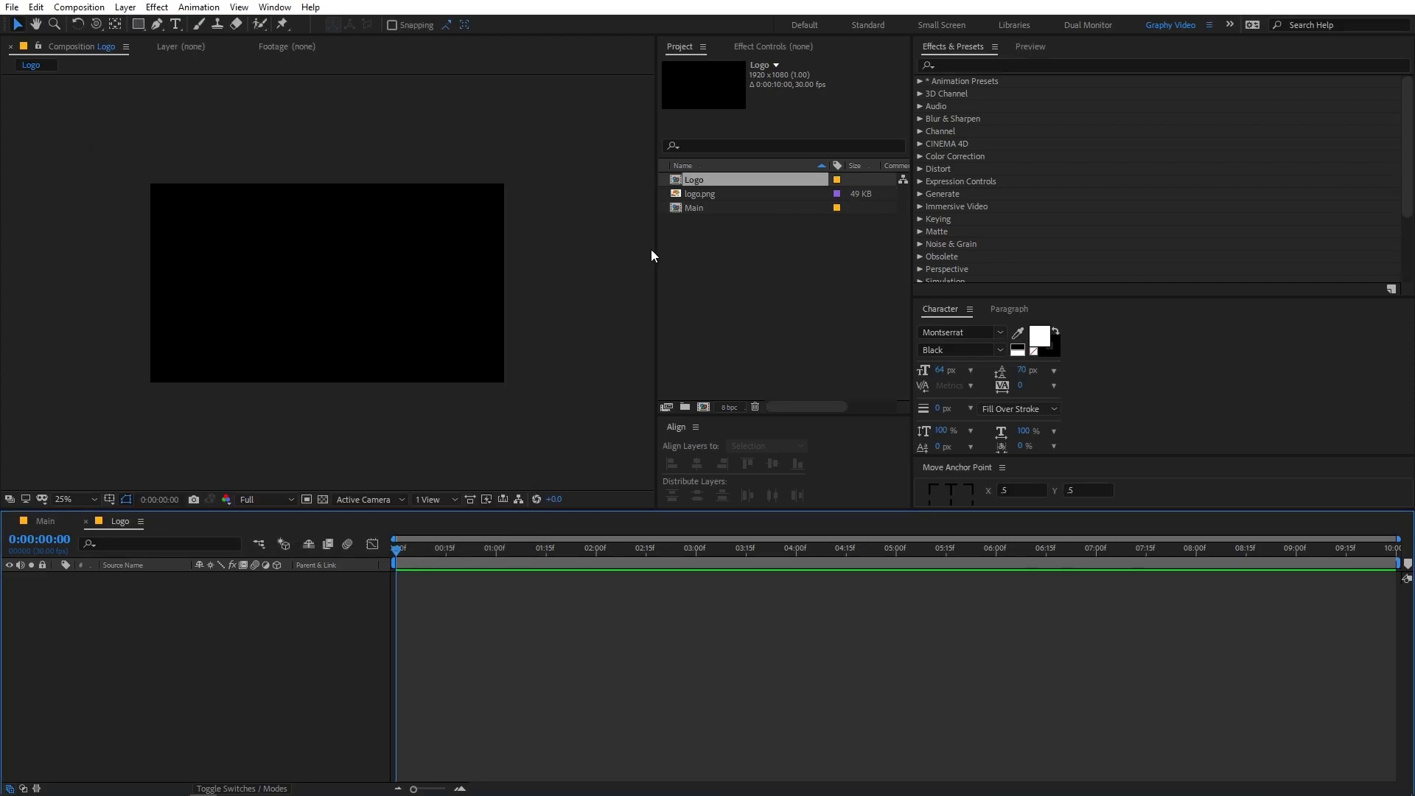
Switch to the Main composition, close the Logo timeline, and set the preview magnification to Fit up to 100%.
click(38, 524)
click(84, 521)
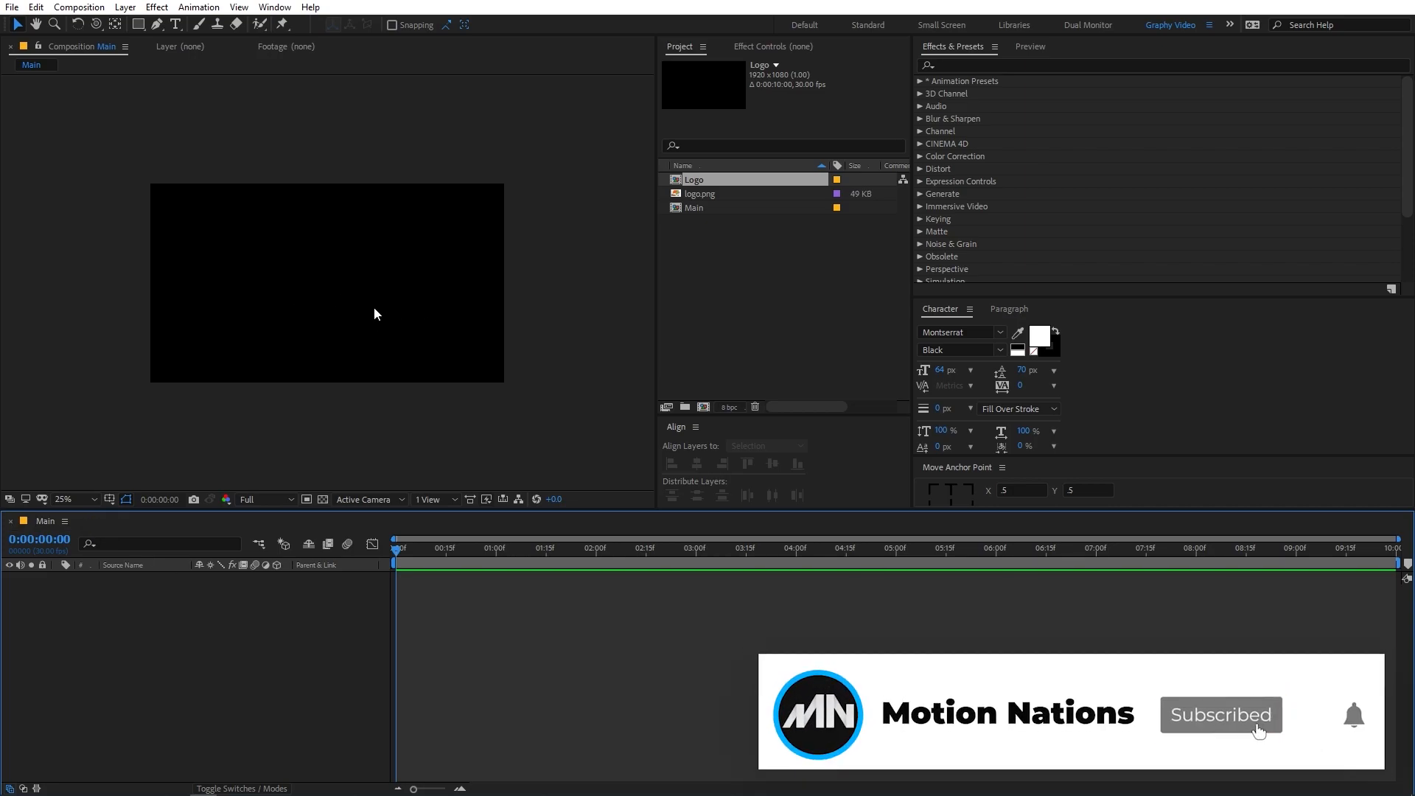
click(203, 442)
click(89, 500)
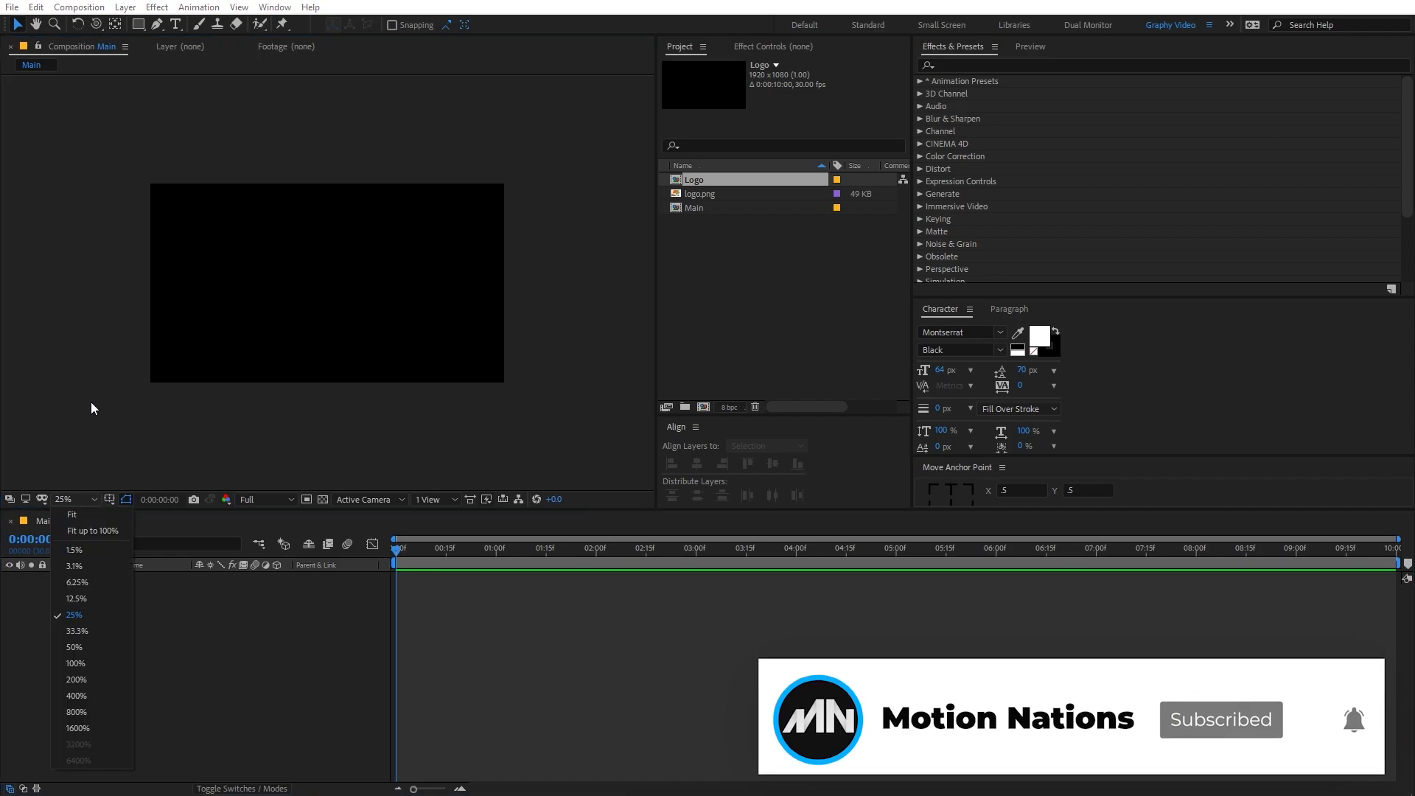
click(85, 526)
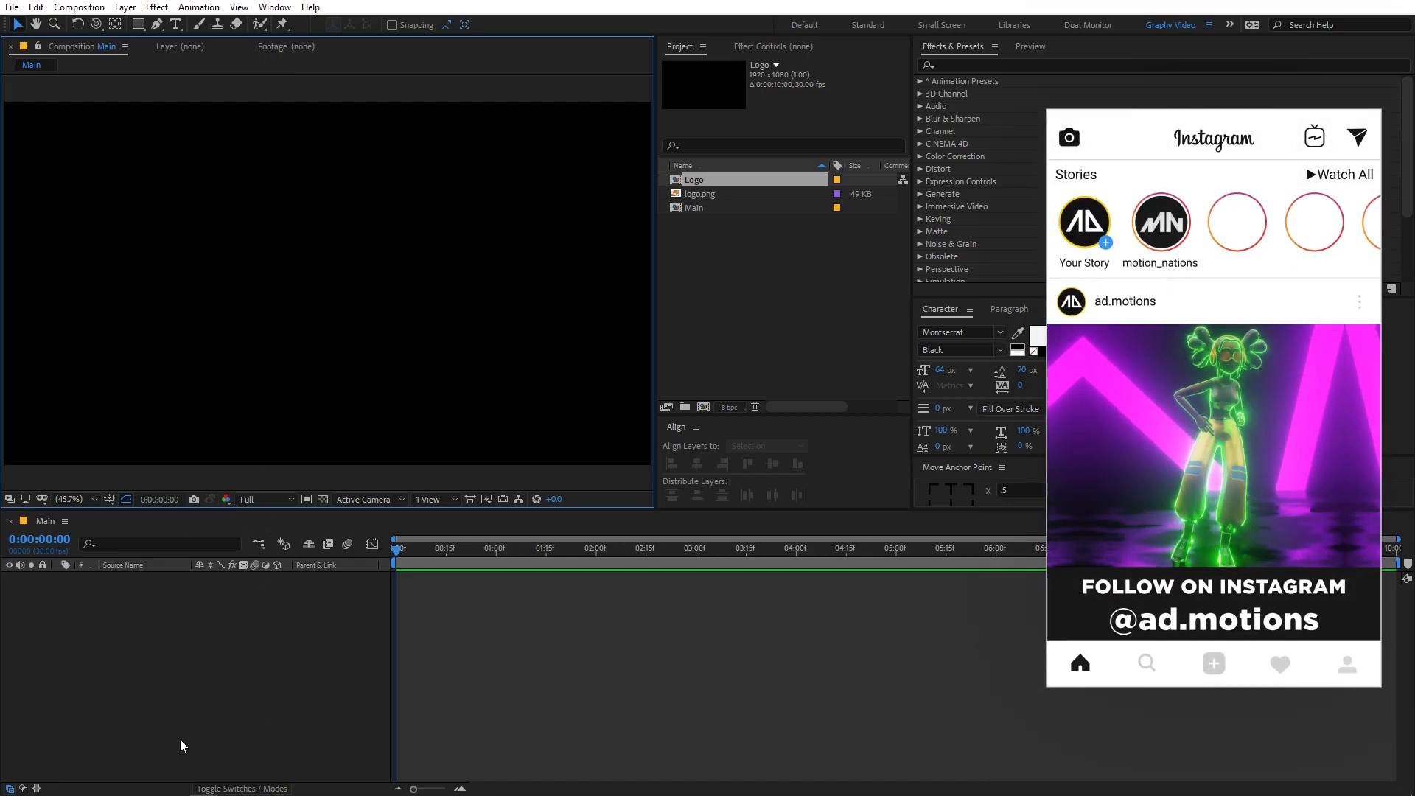
Add a comp-sized solid named BG in light grey E7E7E7 to the Main composition.
right_click(165, 700)
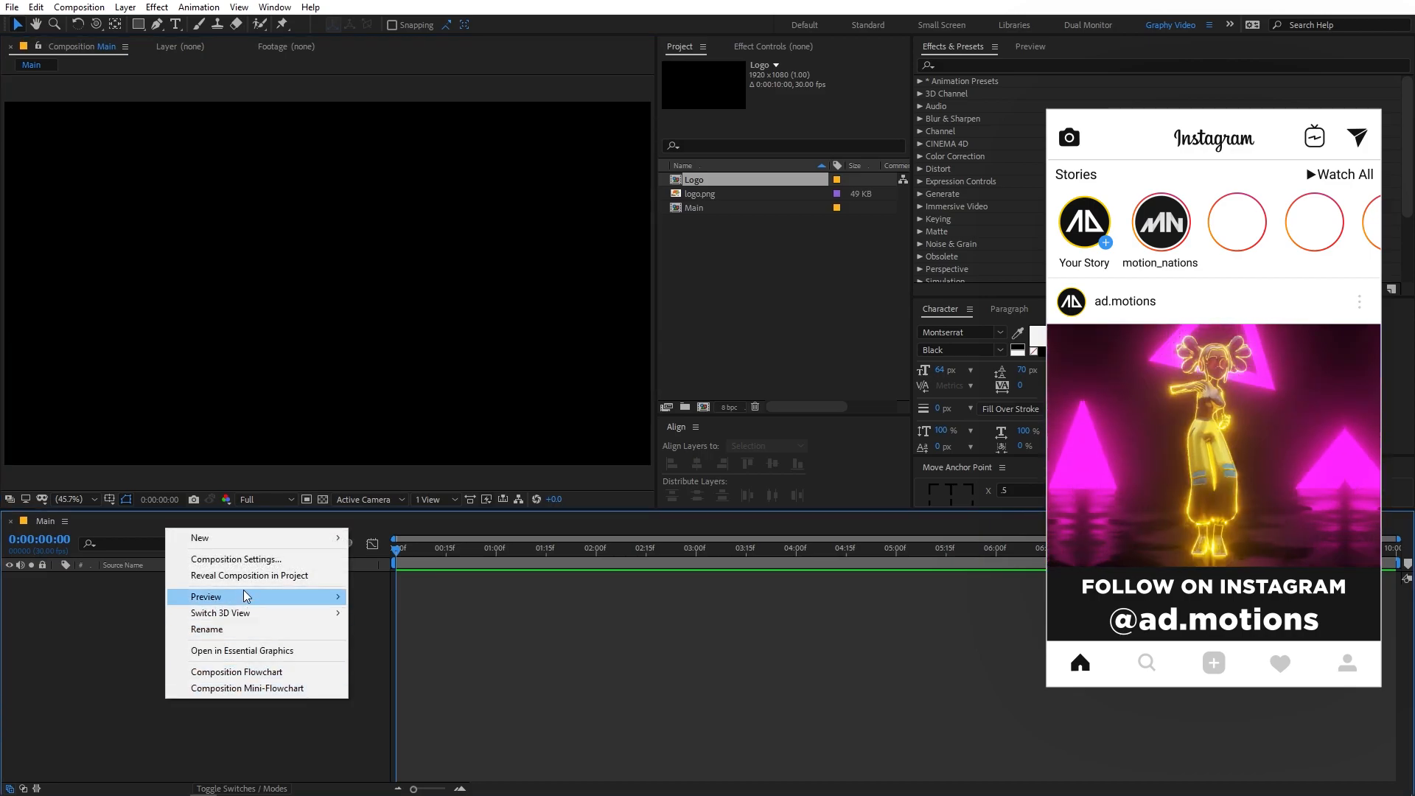
mouse_move(249, 533)
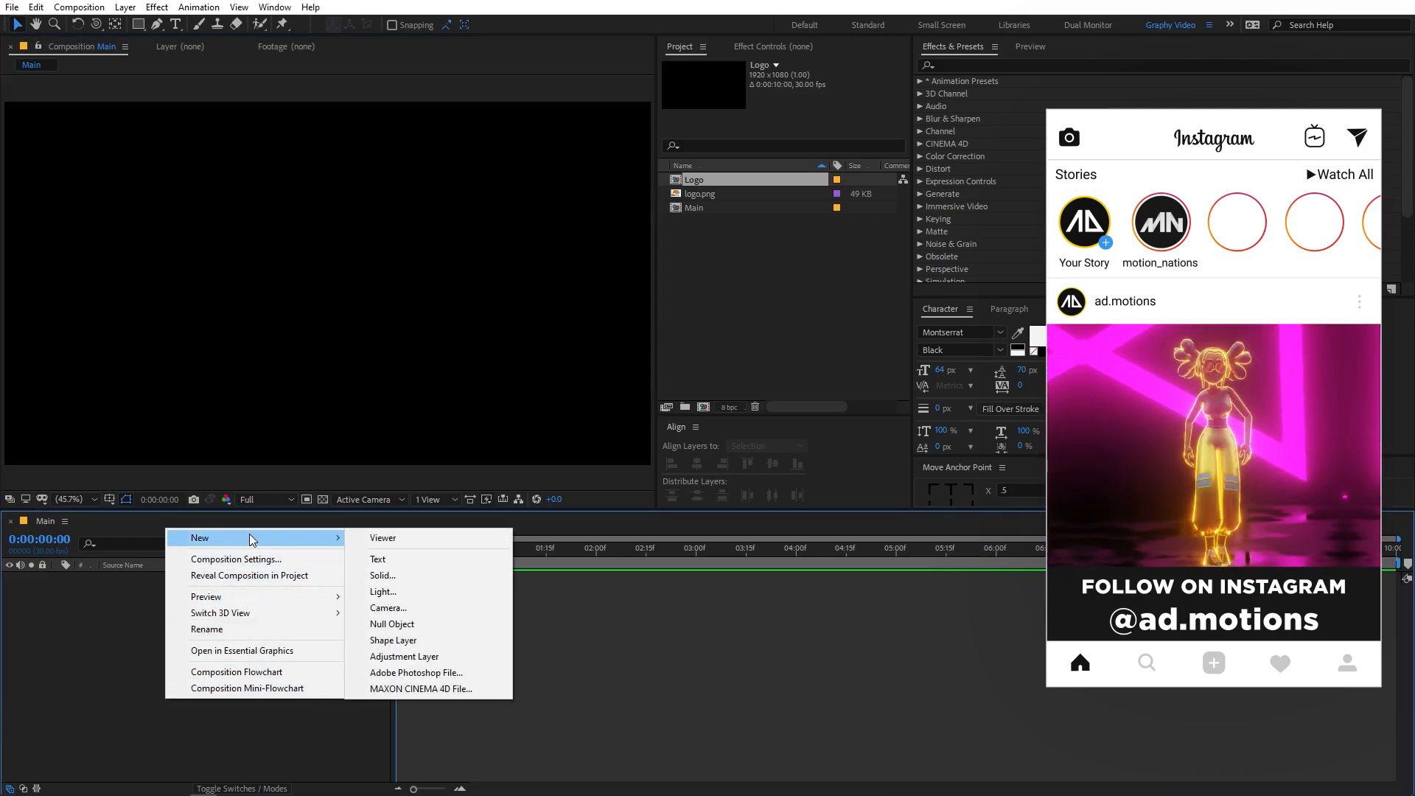
click(383, 575)
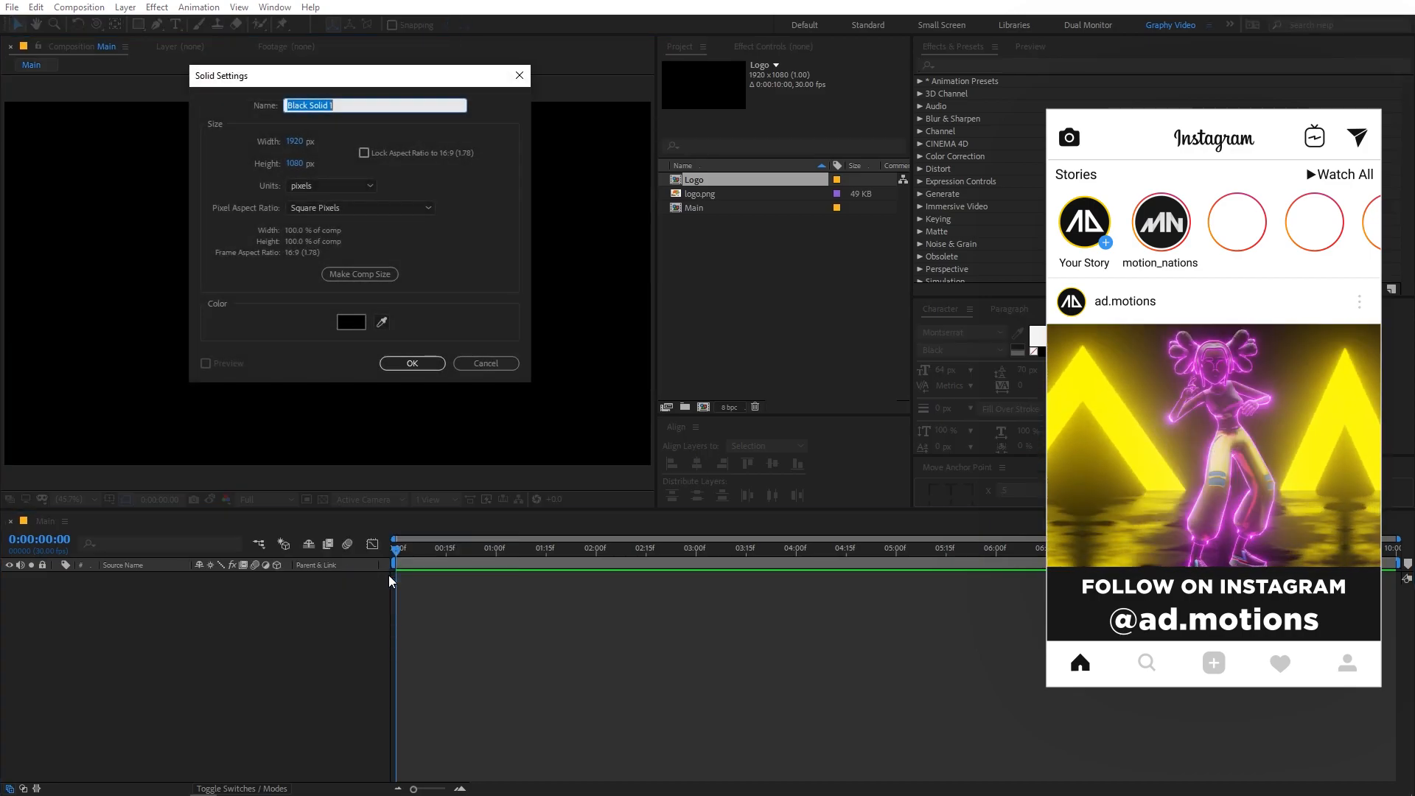
click(351, 323)
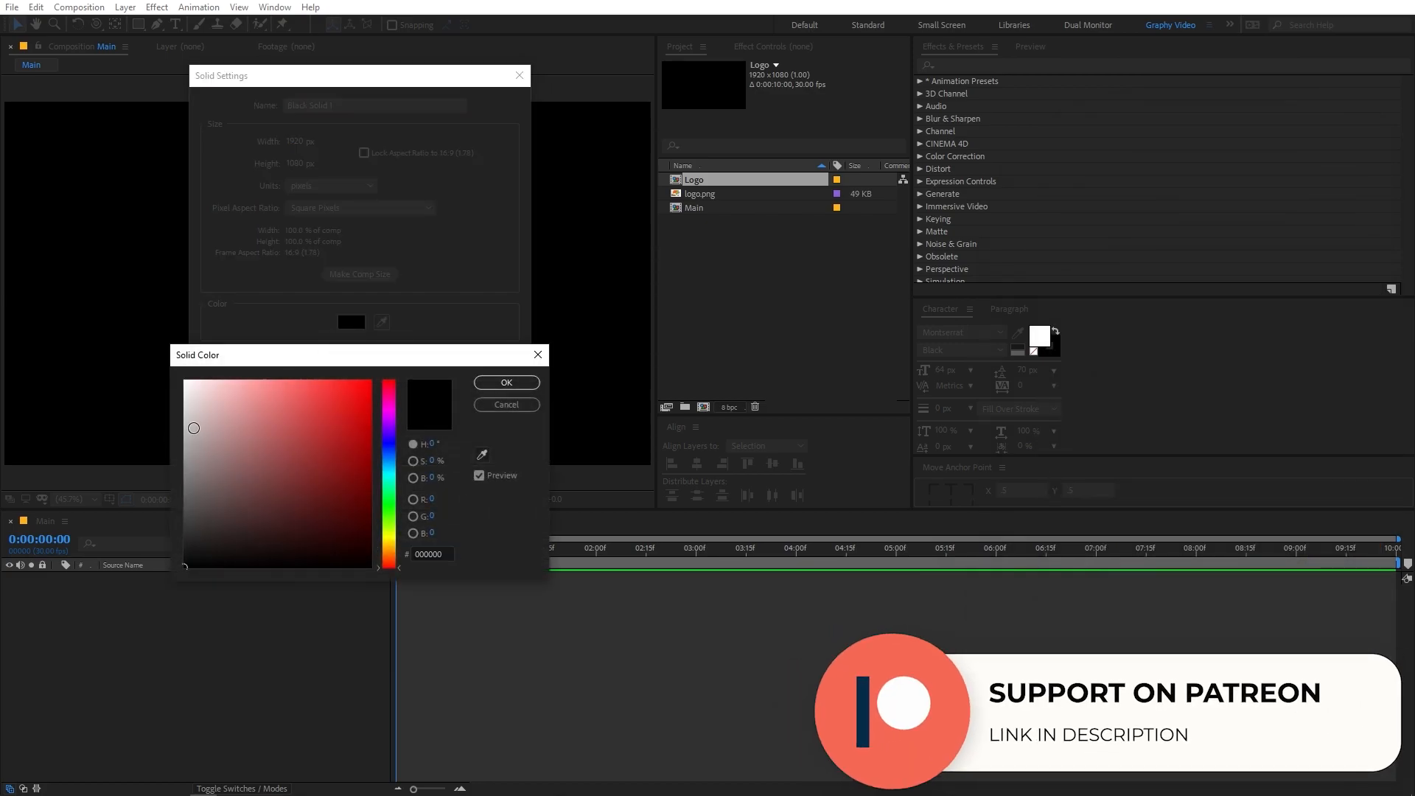
click(174, 402)
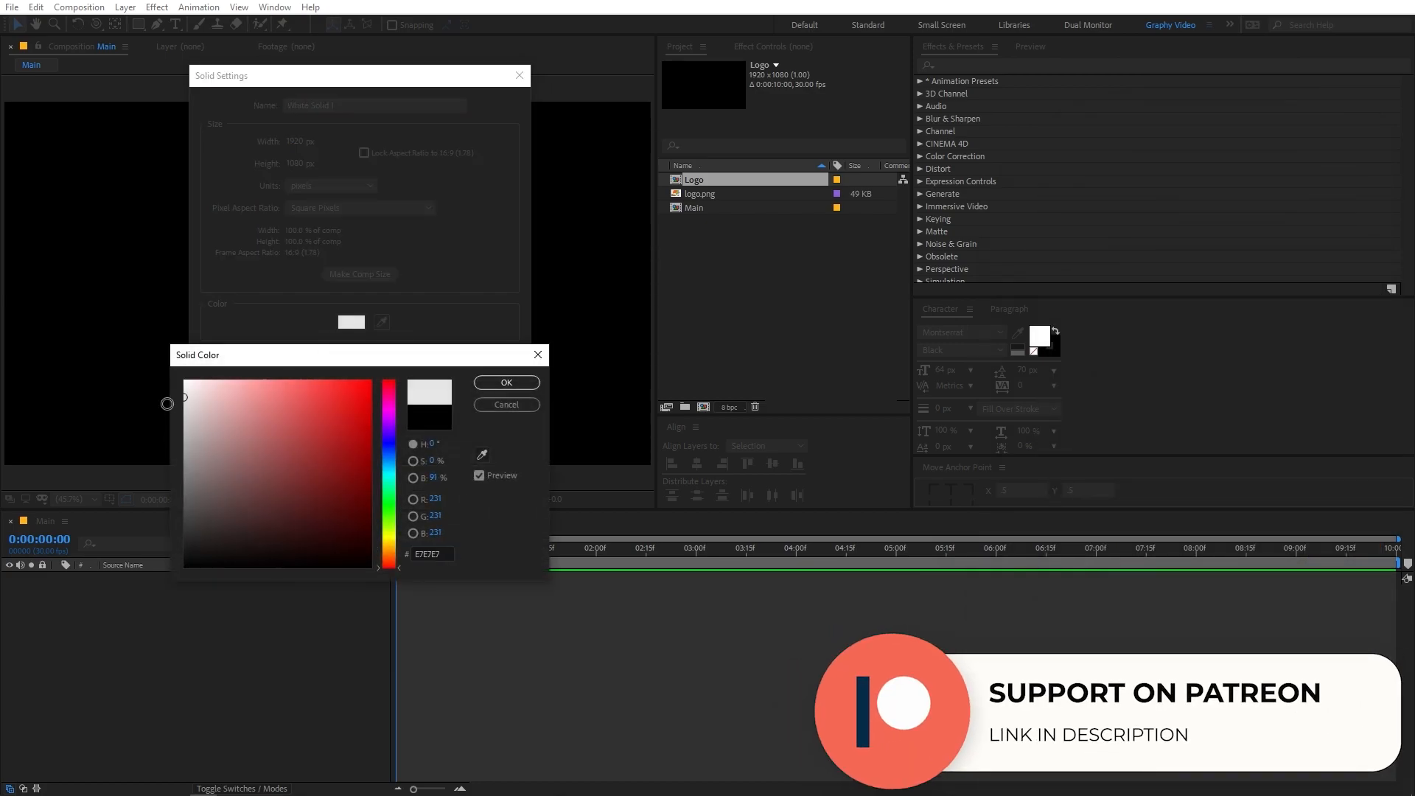
click(504, 382)
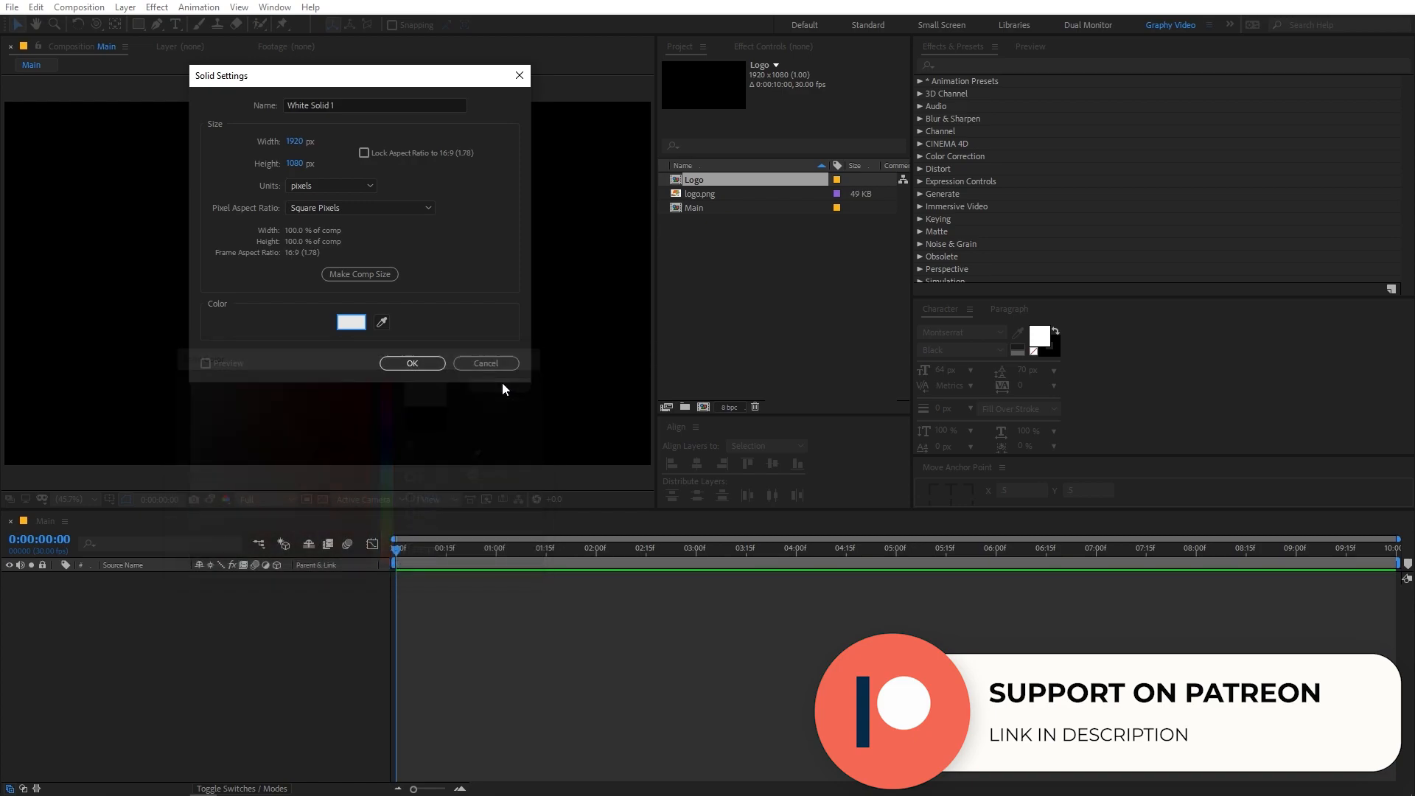
triple_click(350, 109)
text(BG)
click(414, 361)
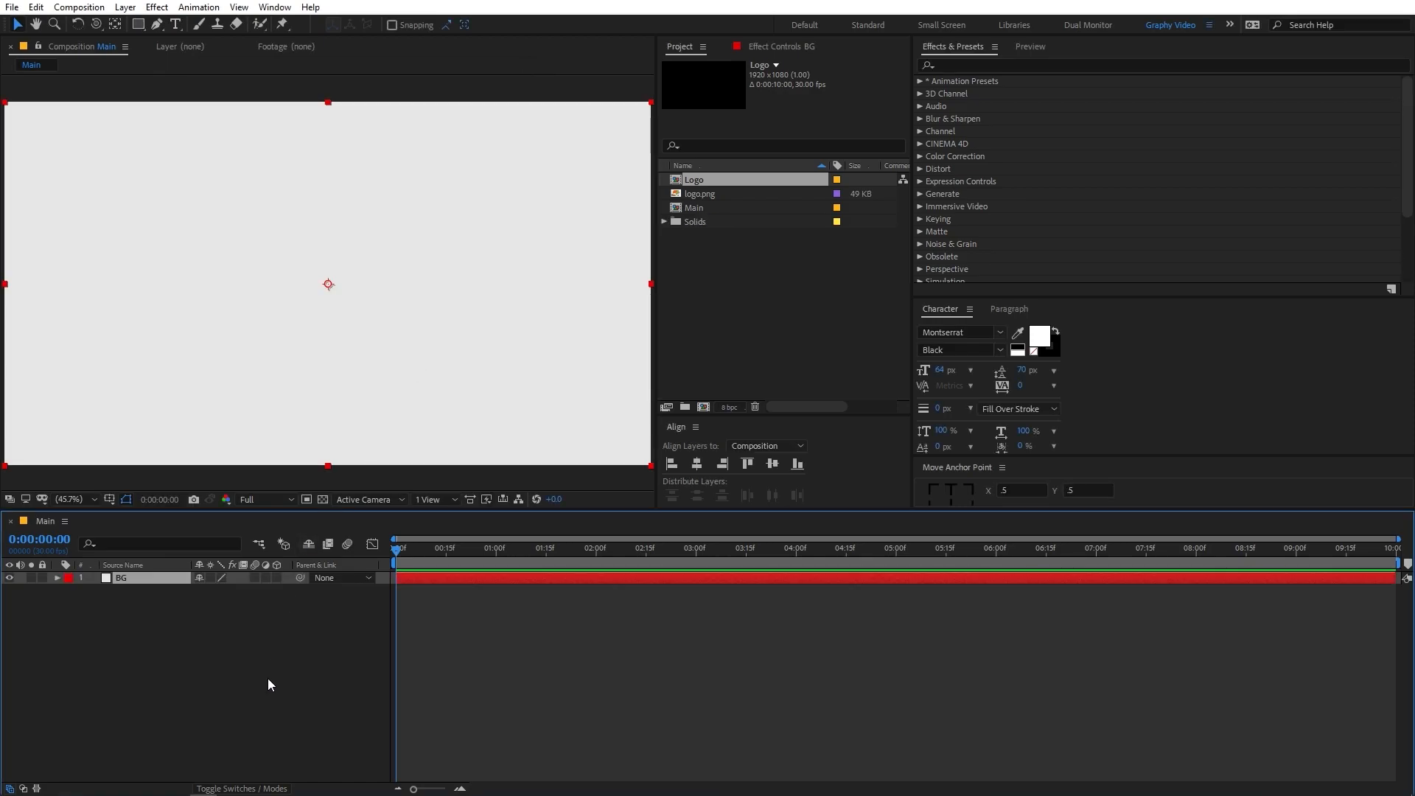
click(269, 681)
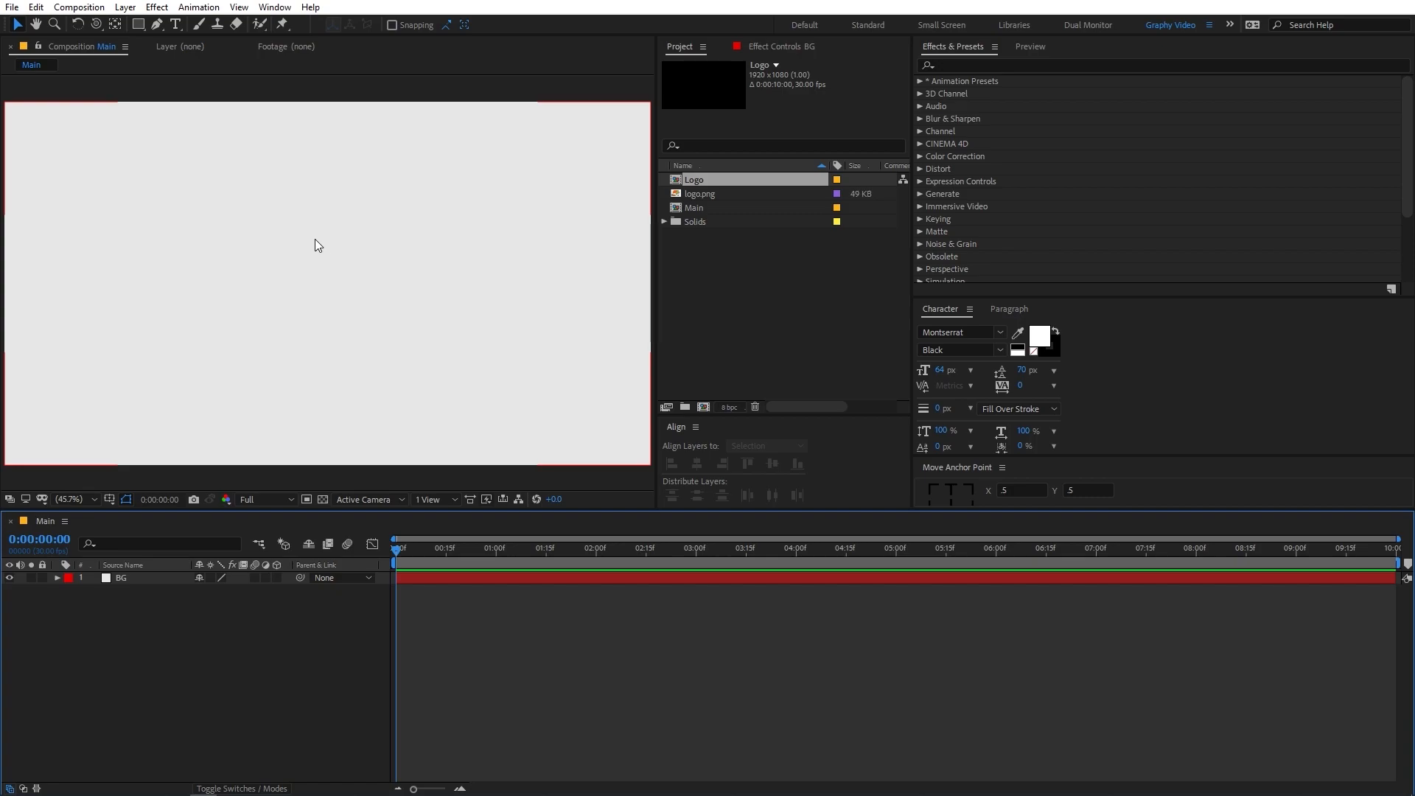
Draw an upright triangle near the frame's centre with the Polygon tool, with an outer radius of about 254 px.
click(138, 24)
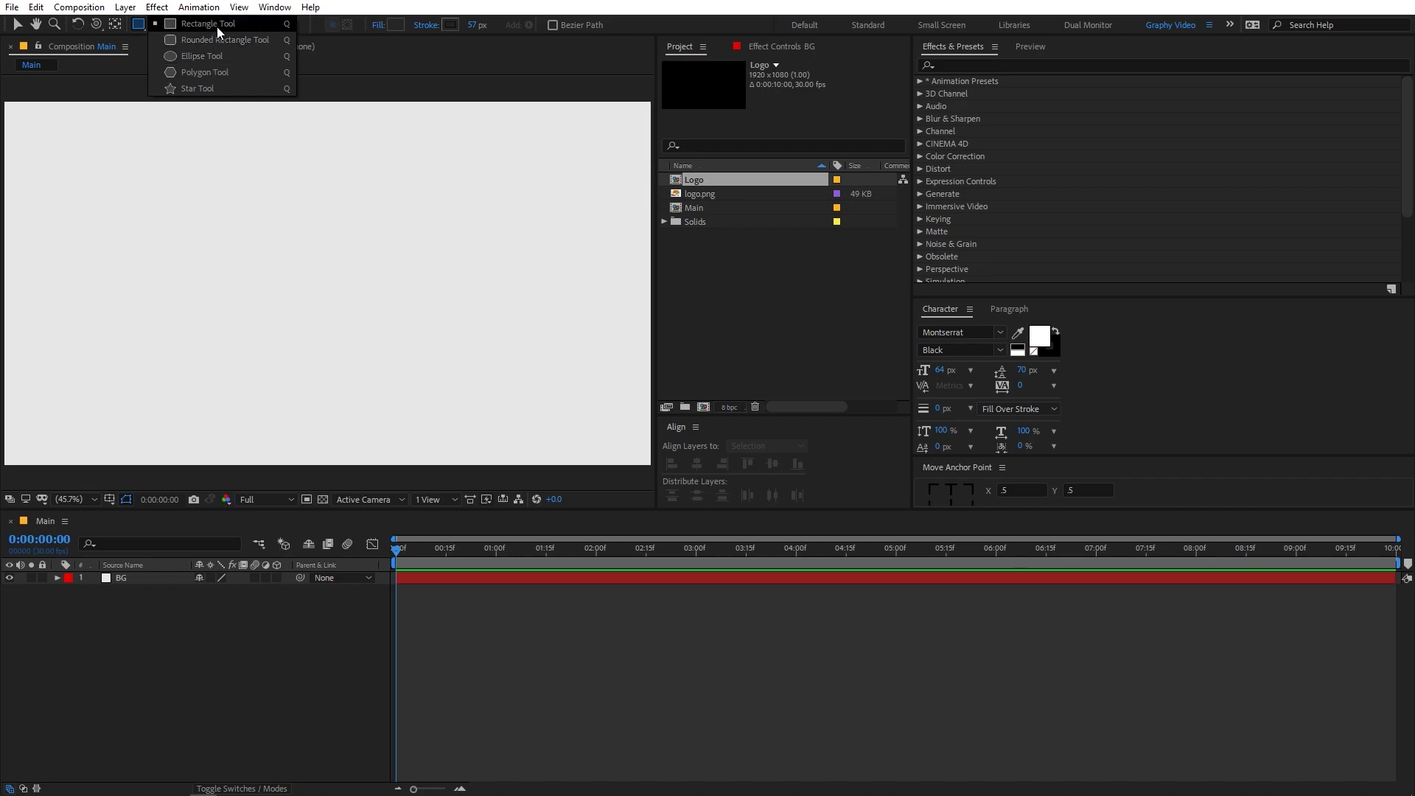
click(210, 71)
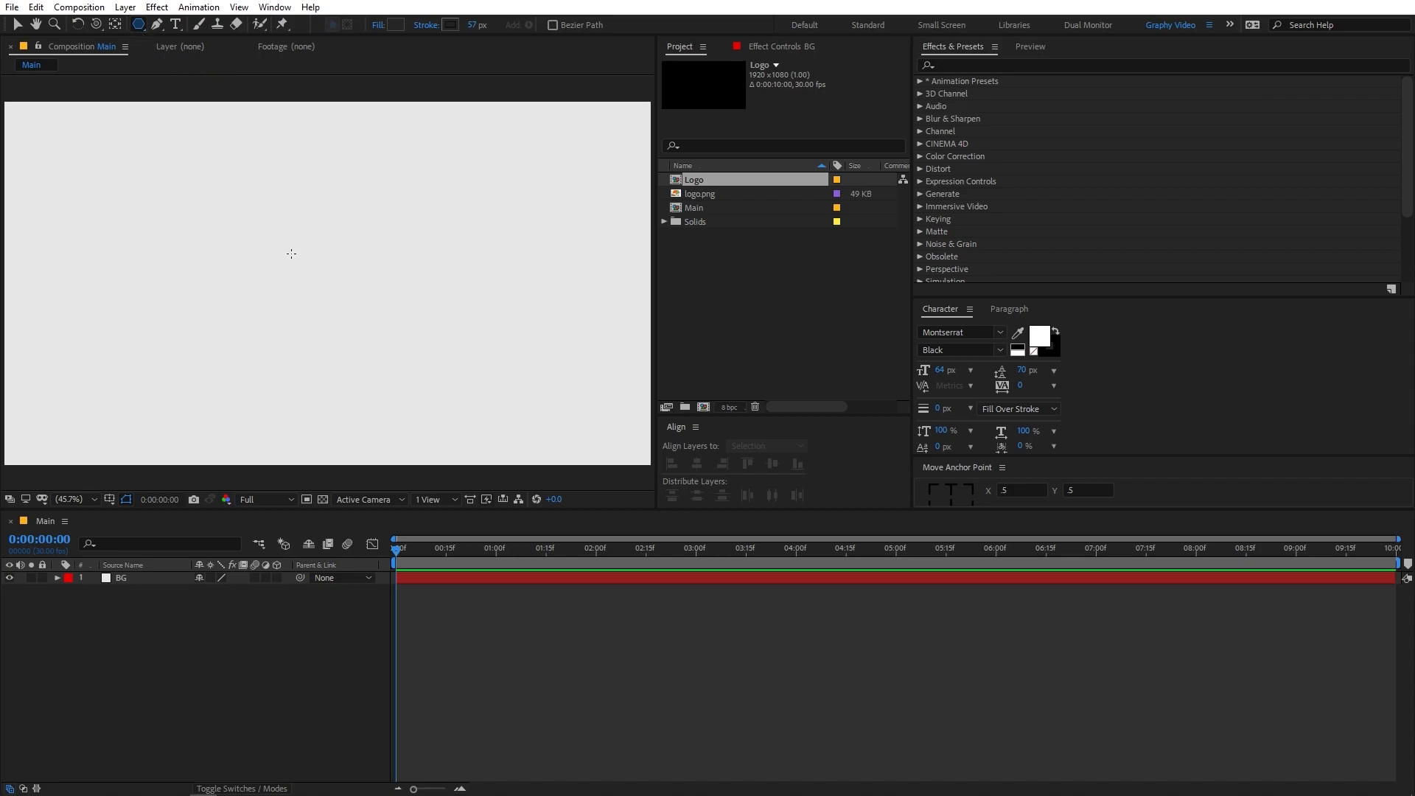
drag(308, 290, 317, 203)
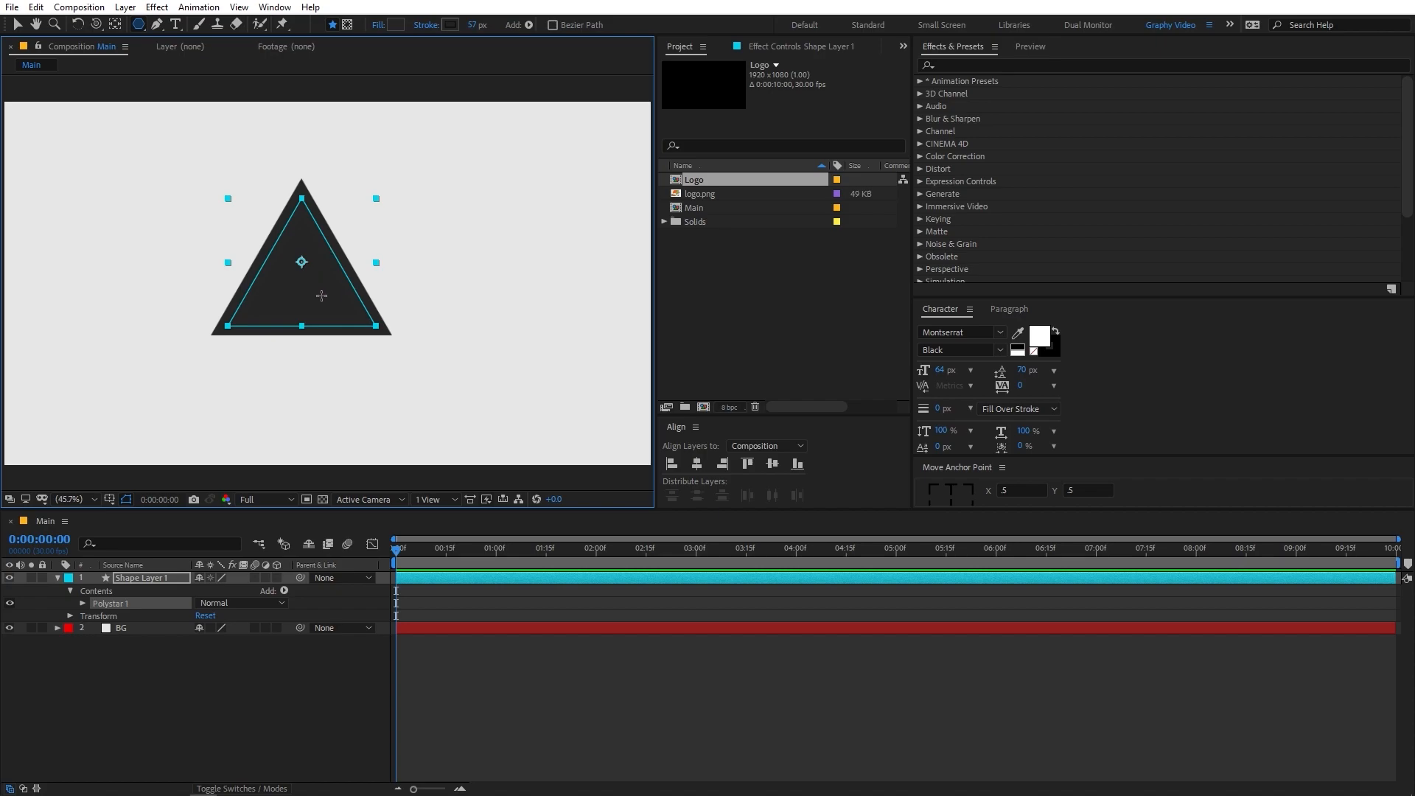
Set the triangle's fill to None and its stroke width to 15 px.
click(379, 25)
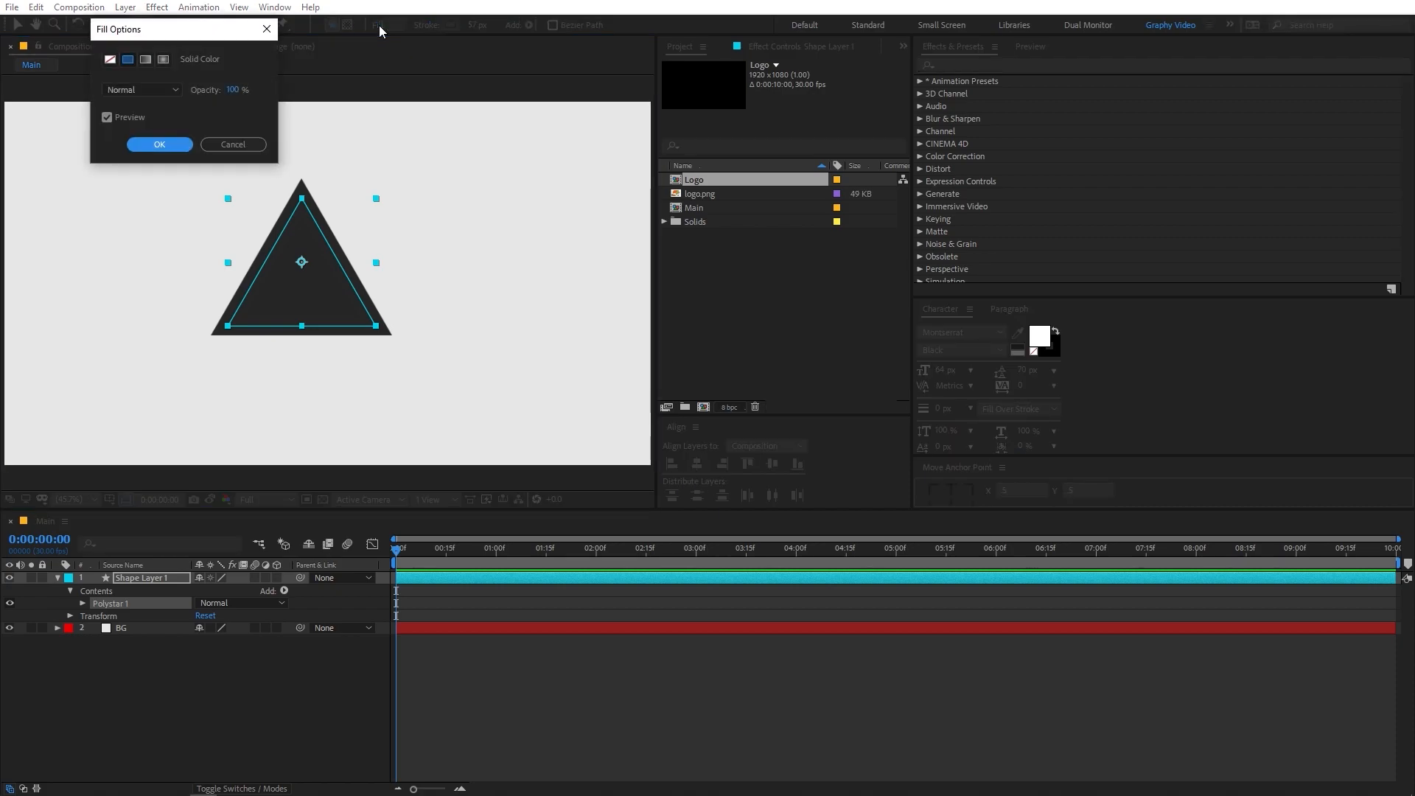
drag(228, 37, 417, 70)
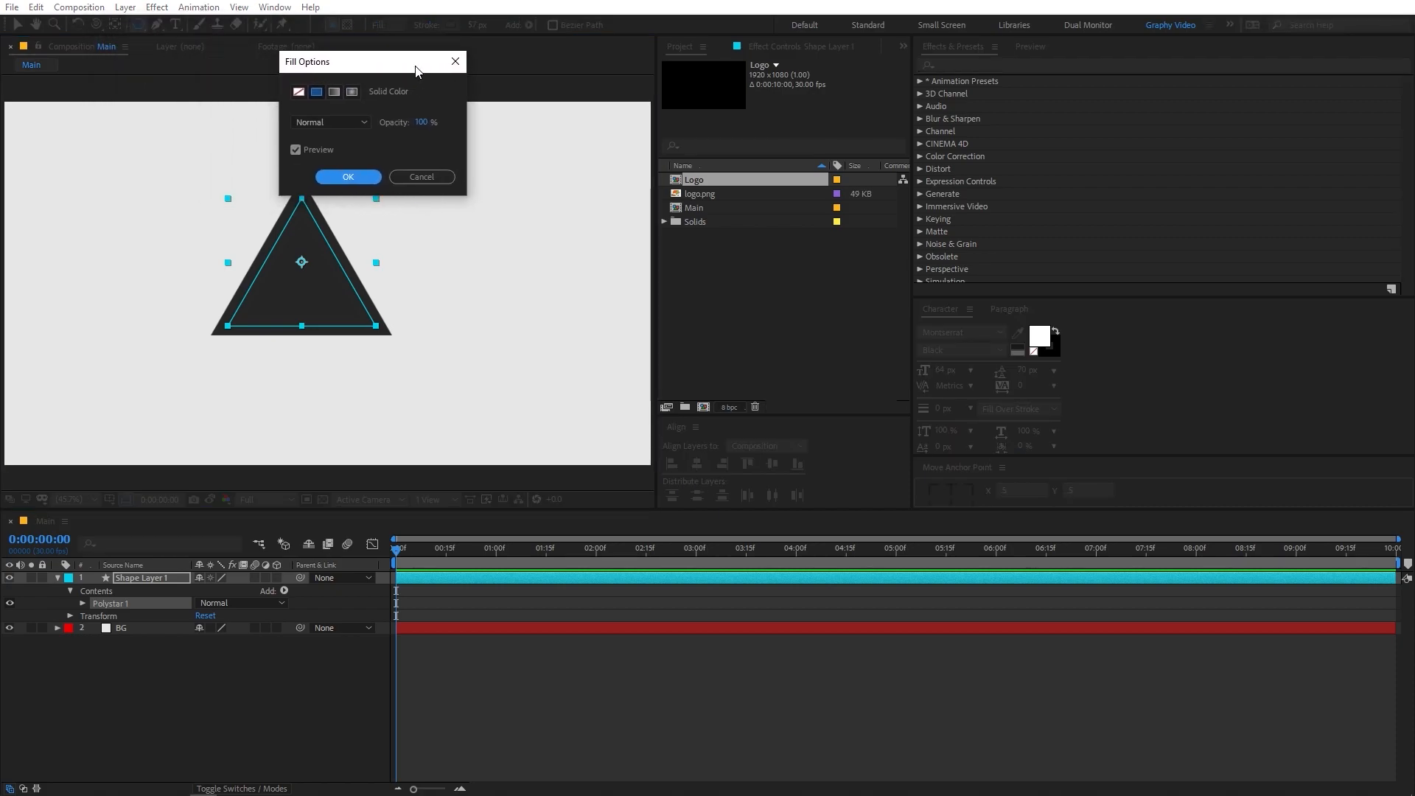
click(297, 92)
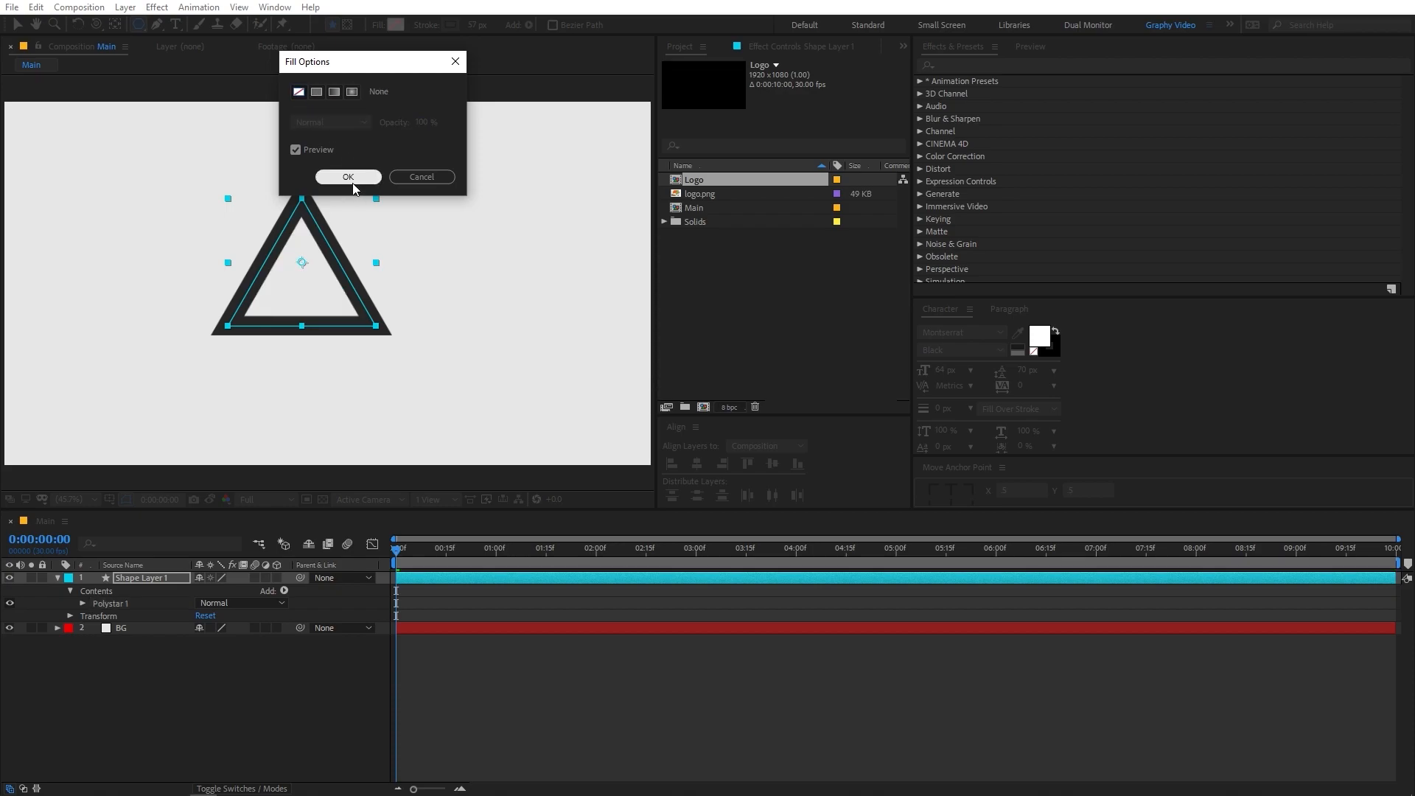
click(348, 177)
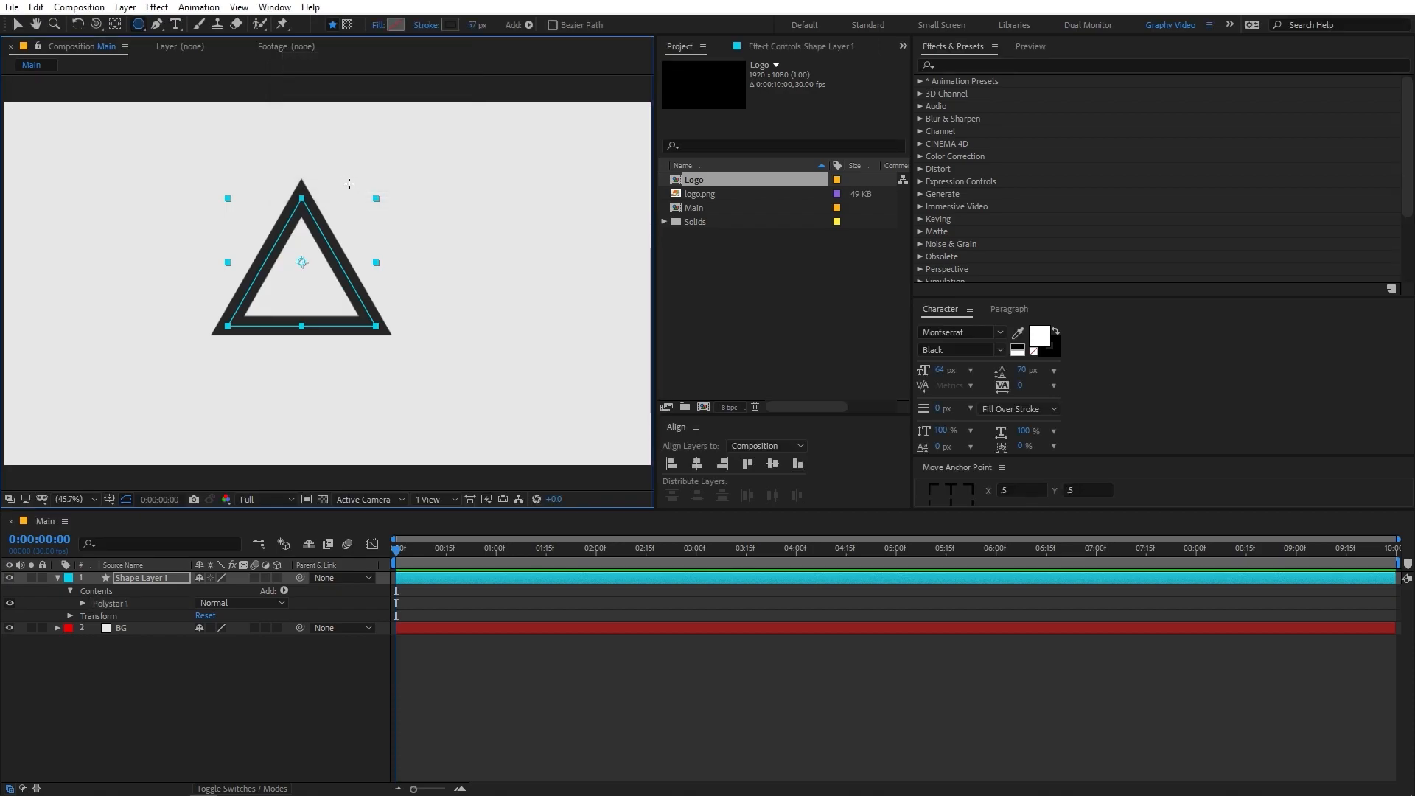
mouse_move(482, 28)
mouse_down()
mouse_move(516, 29)
mouse_move(454, 28)
mouse_up()
click(535, 636)
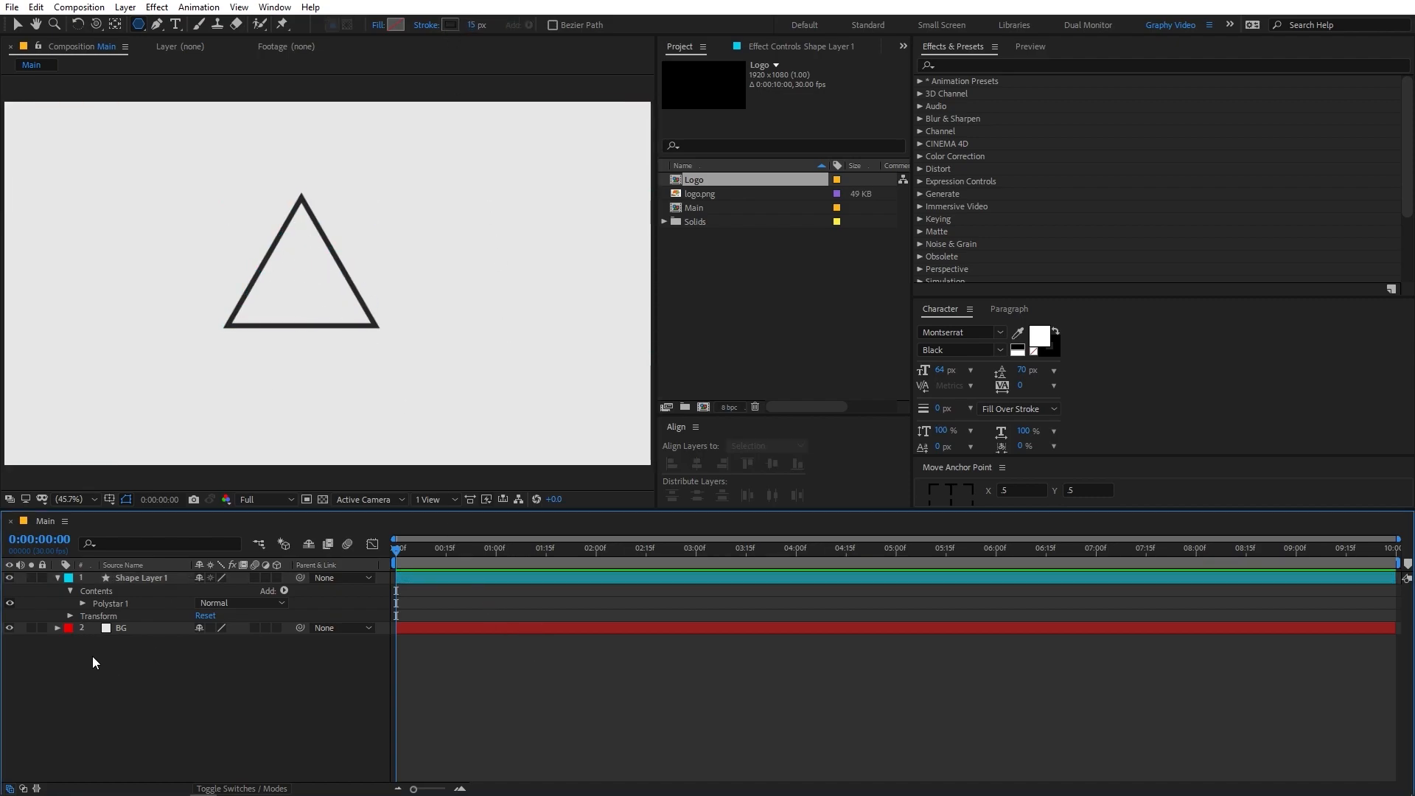
Set the Points of Shape Layer 1's polystar path to 50 to turn the triangle into a circle.
click(128, 578)
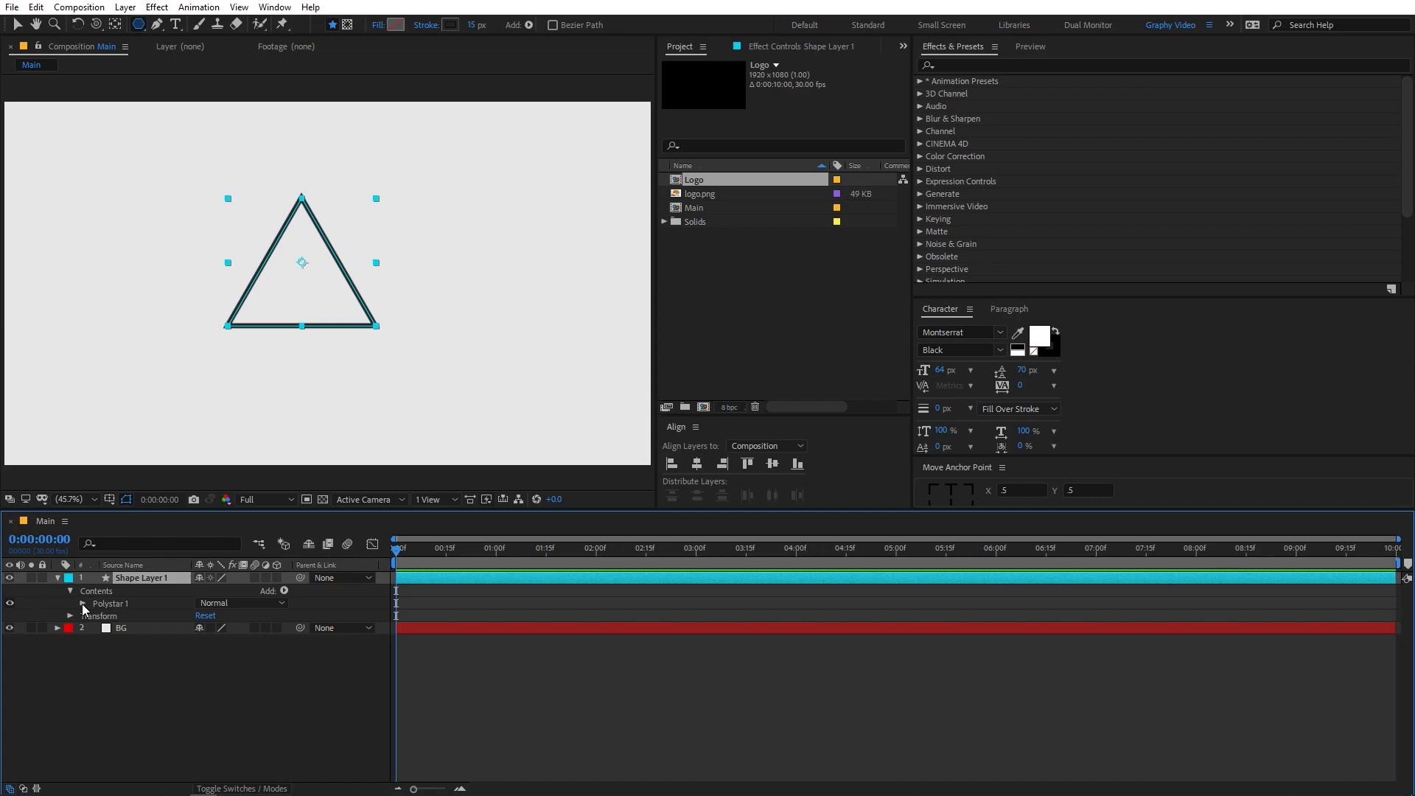
click(82, 603)
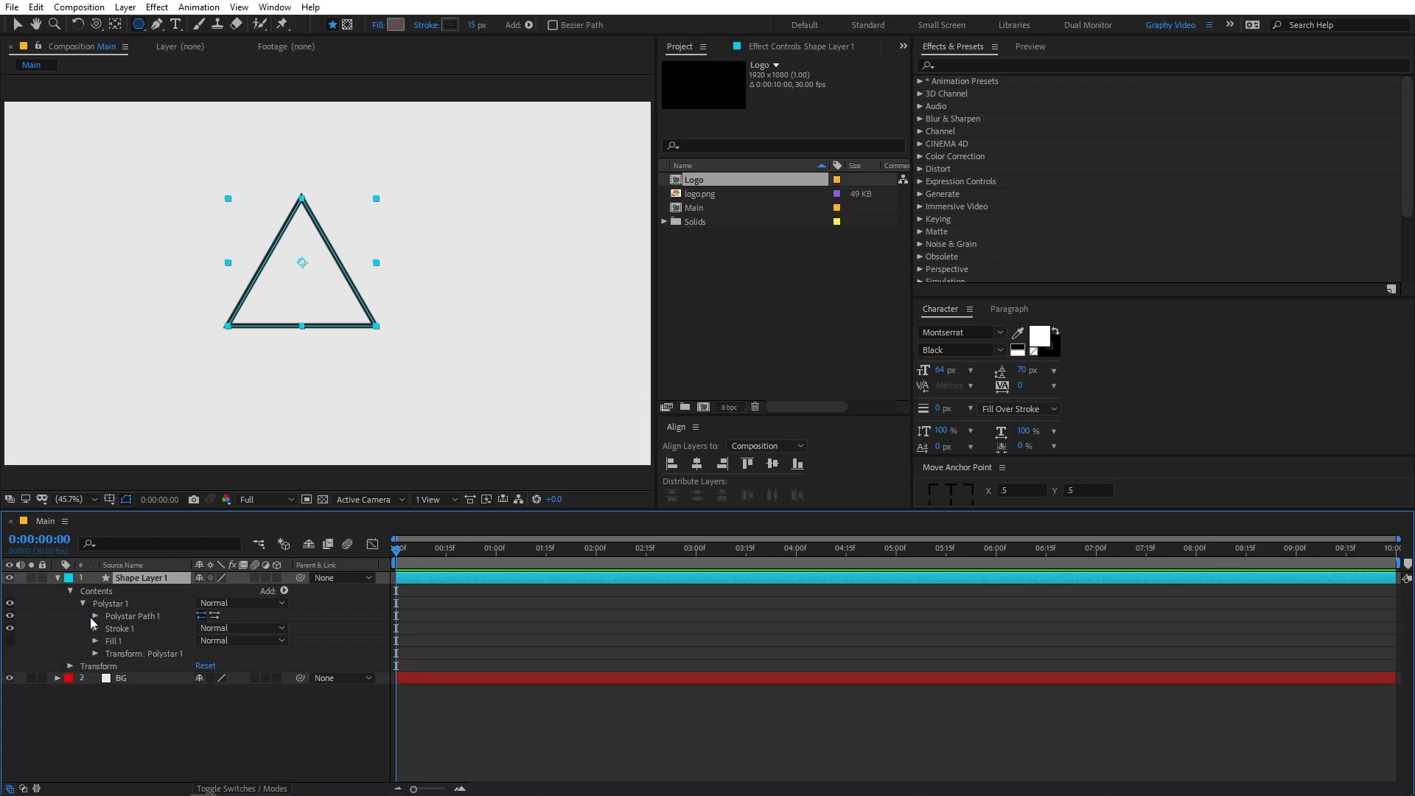
click(95, 619)
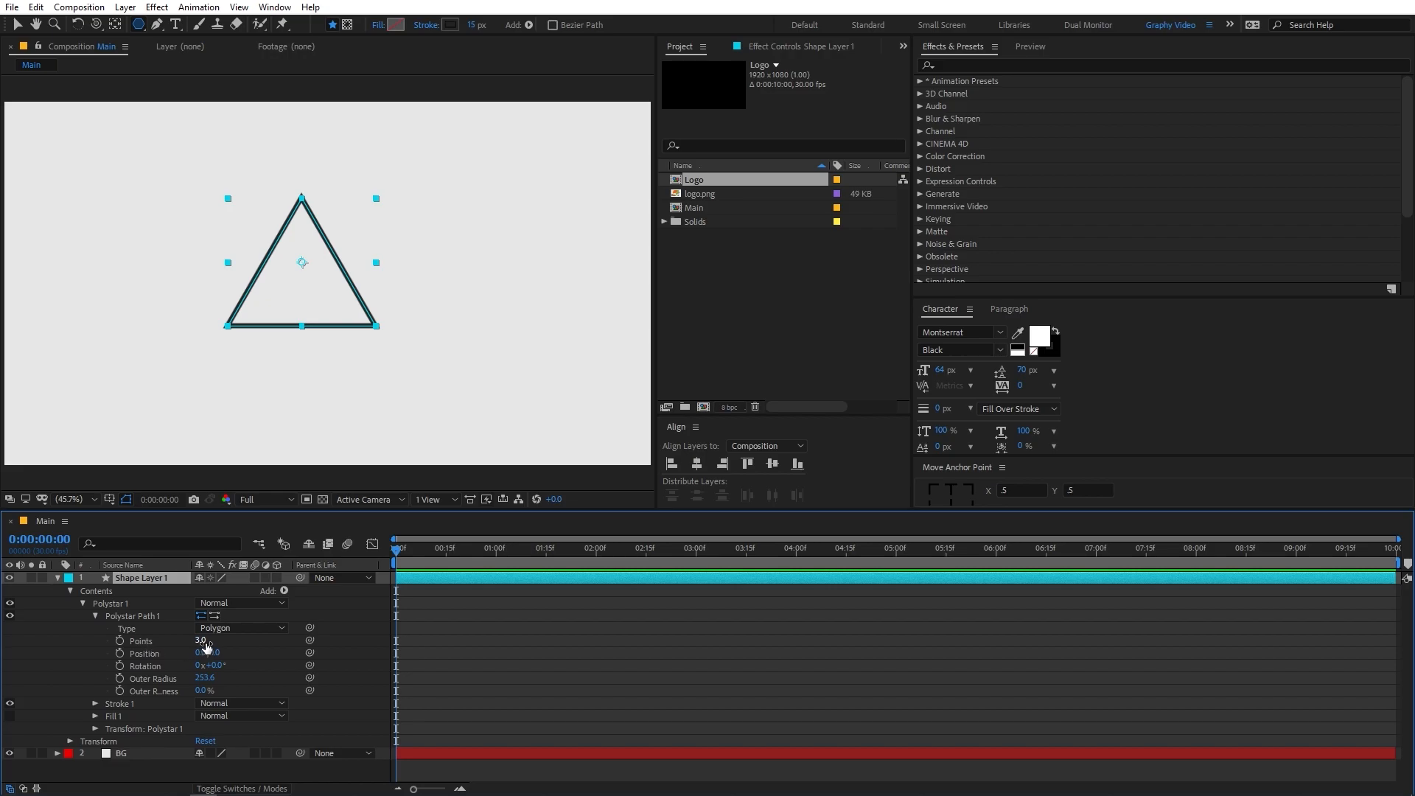
drag(206, 646, 236, 645)
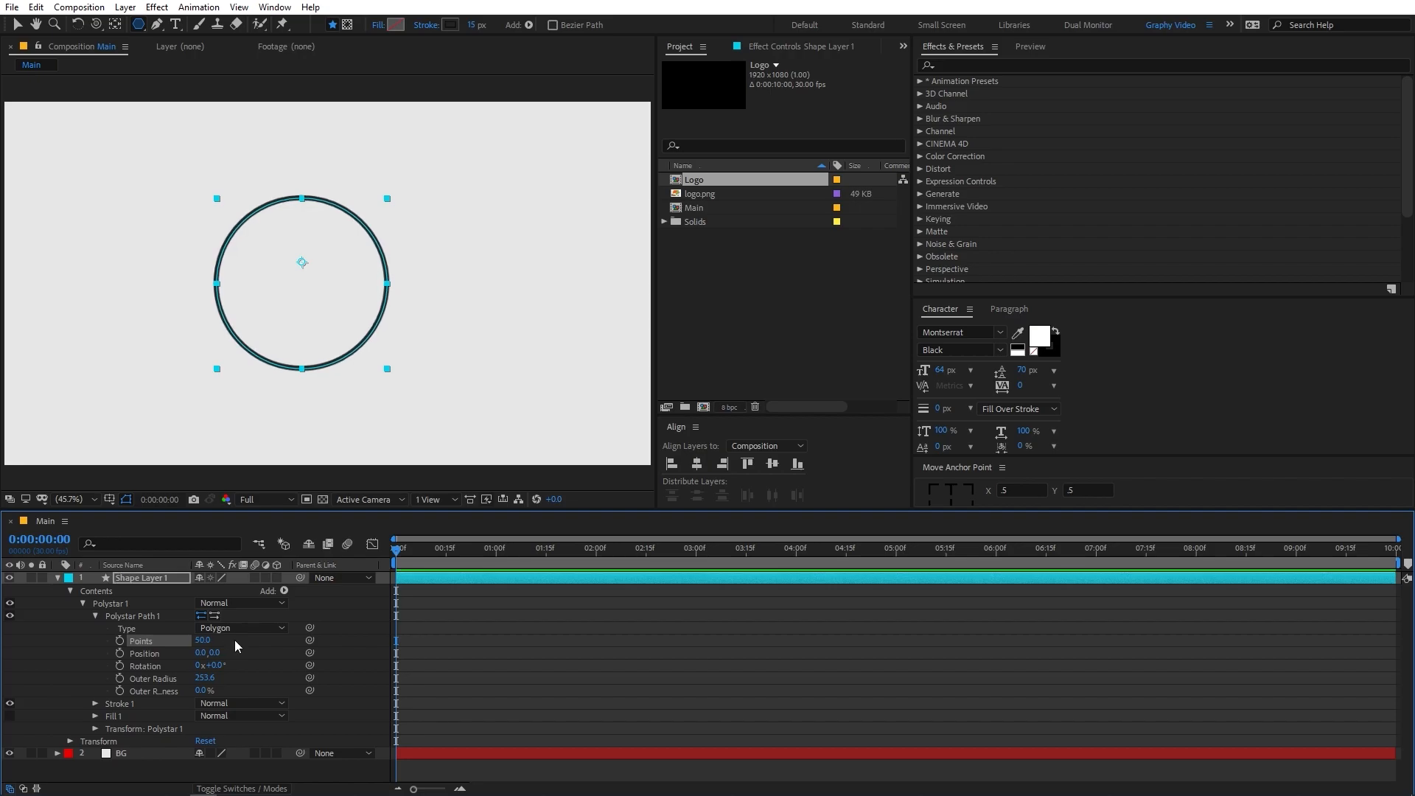
click(475, 652)
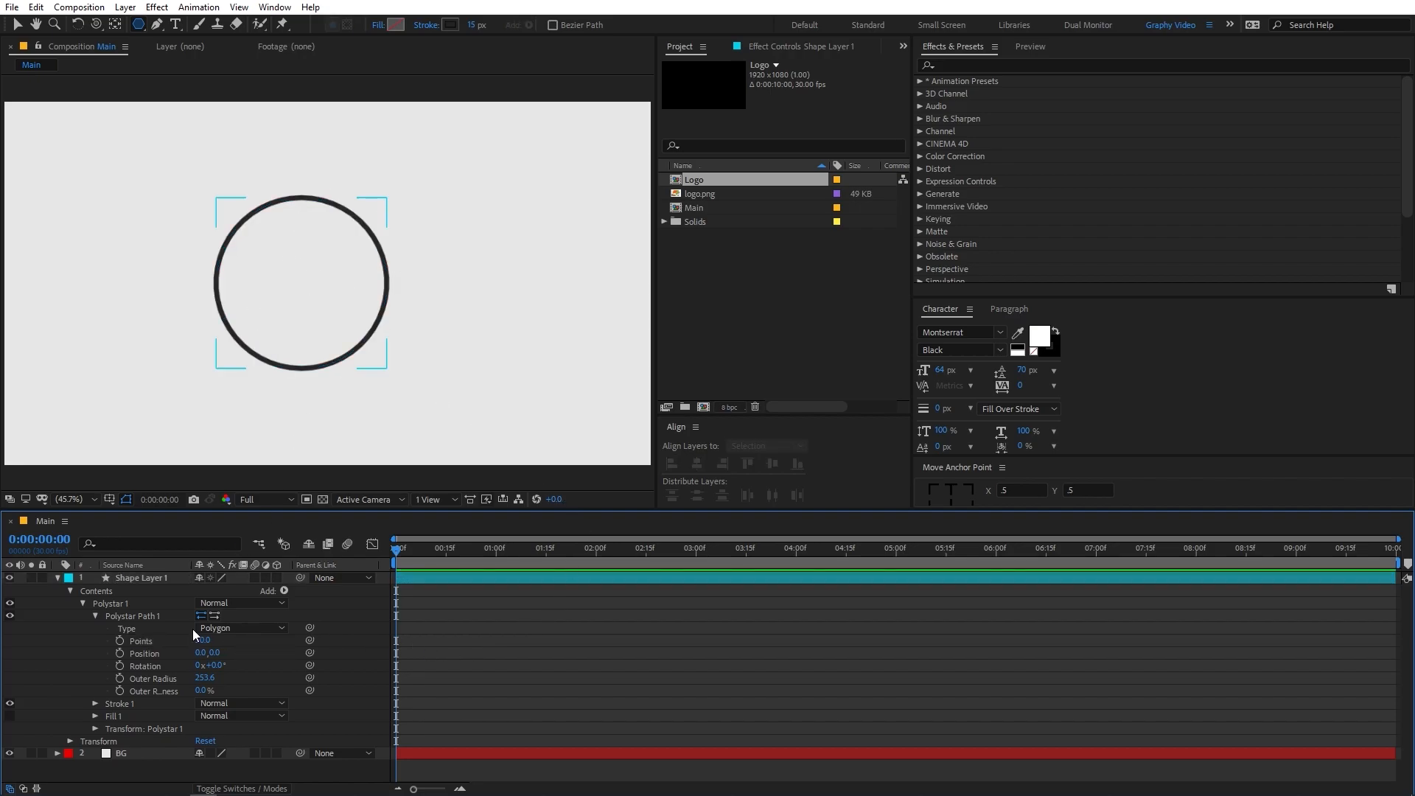
Centre the circle layer's anchor point in its content and align the layer horizontally and vertically to the composition's centre.
click(147, 578)
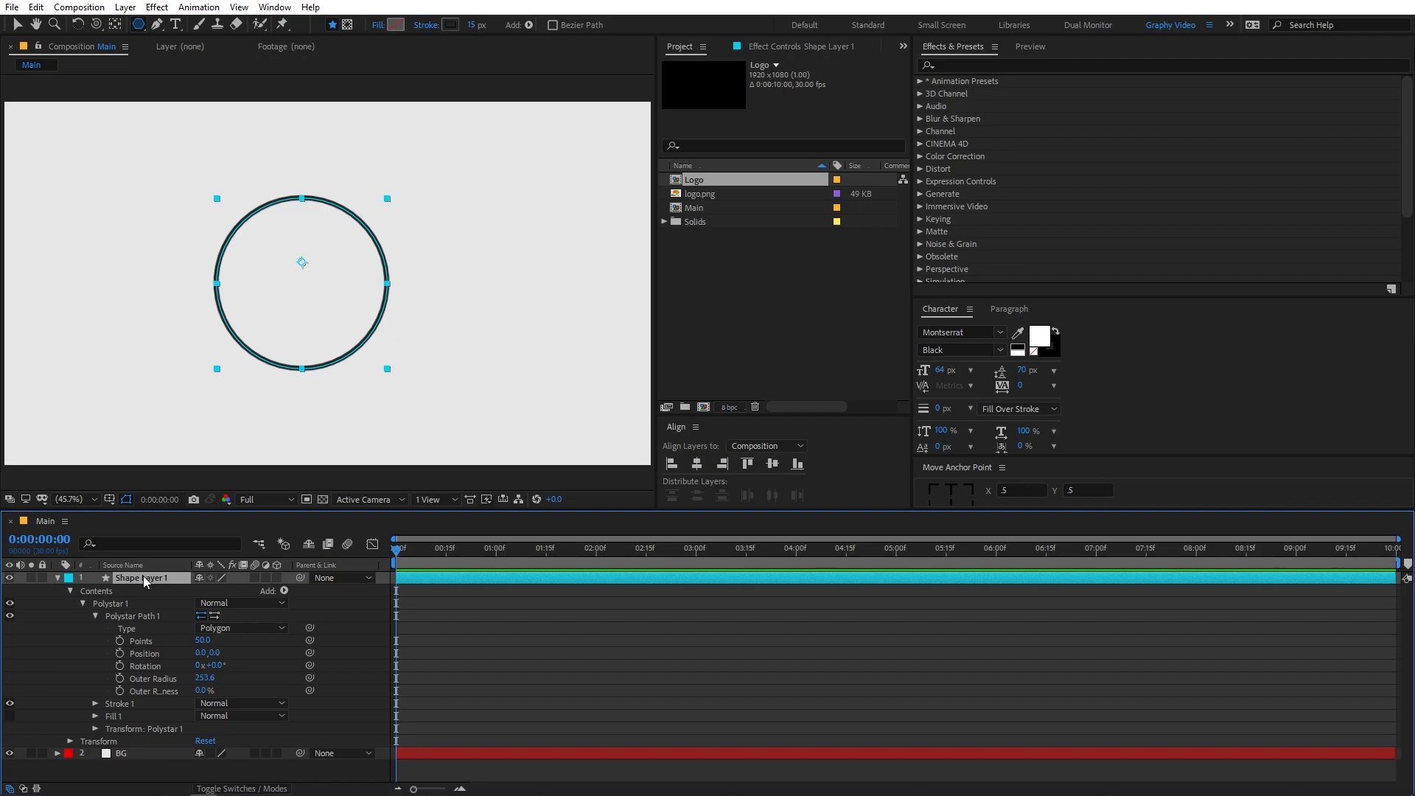
click(115, 24)
key(ctrl+alt+Home)
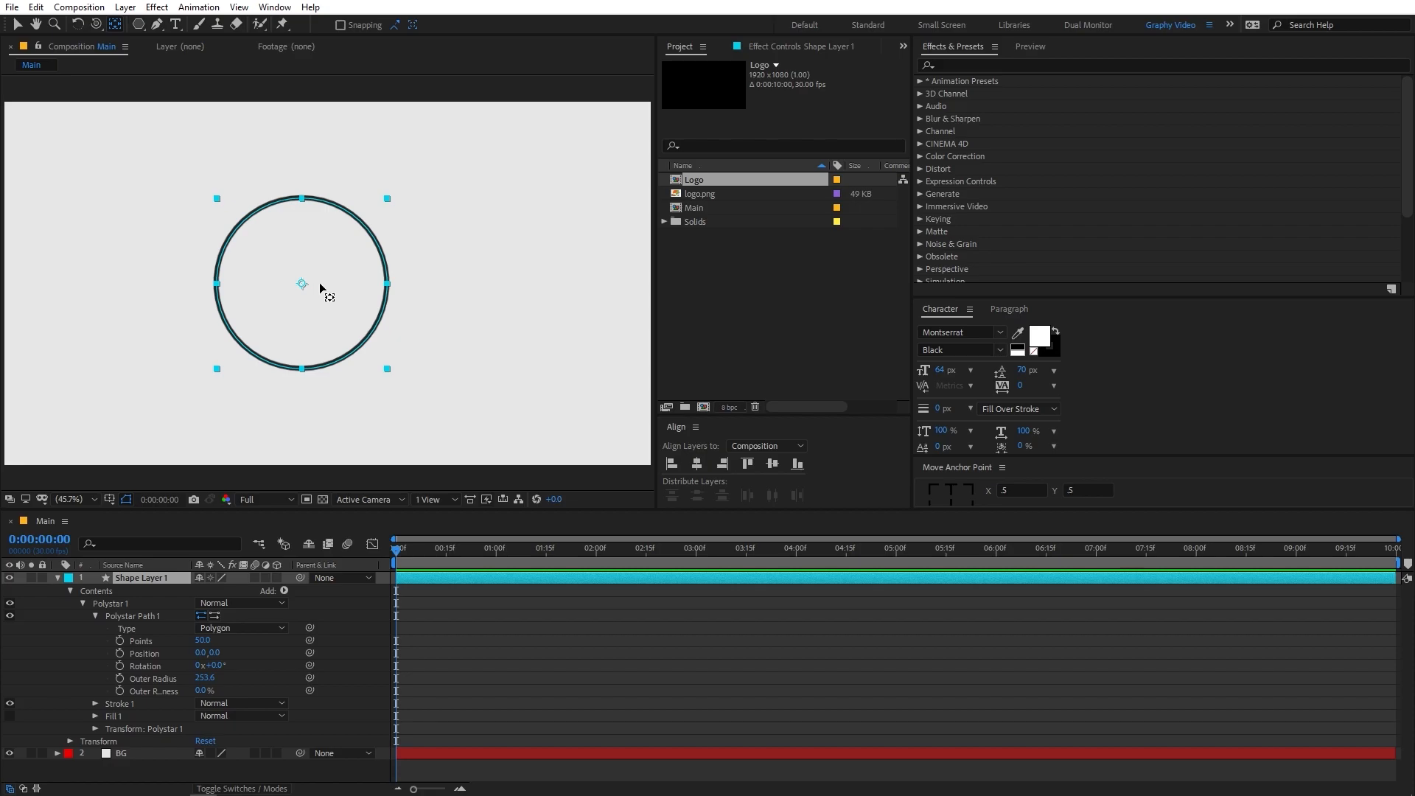
click(697, 464)
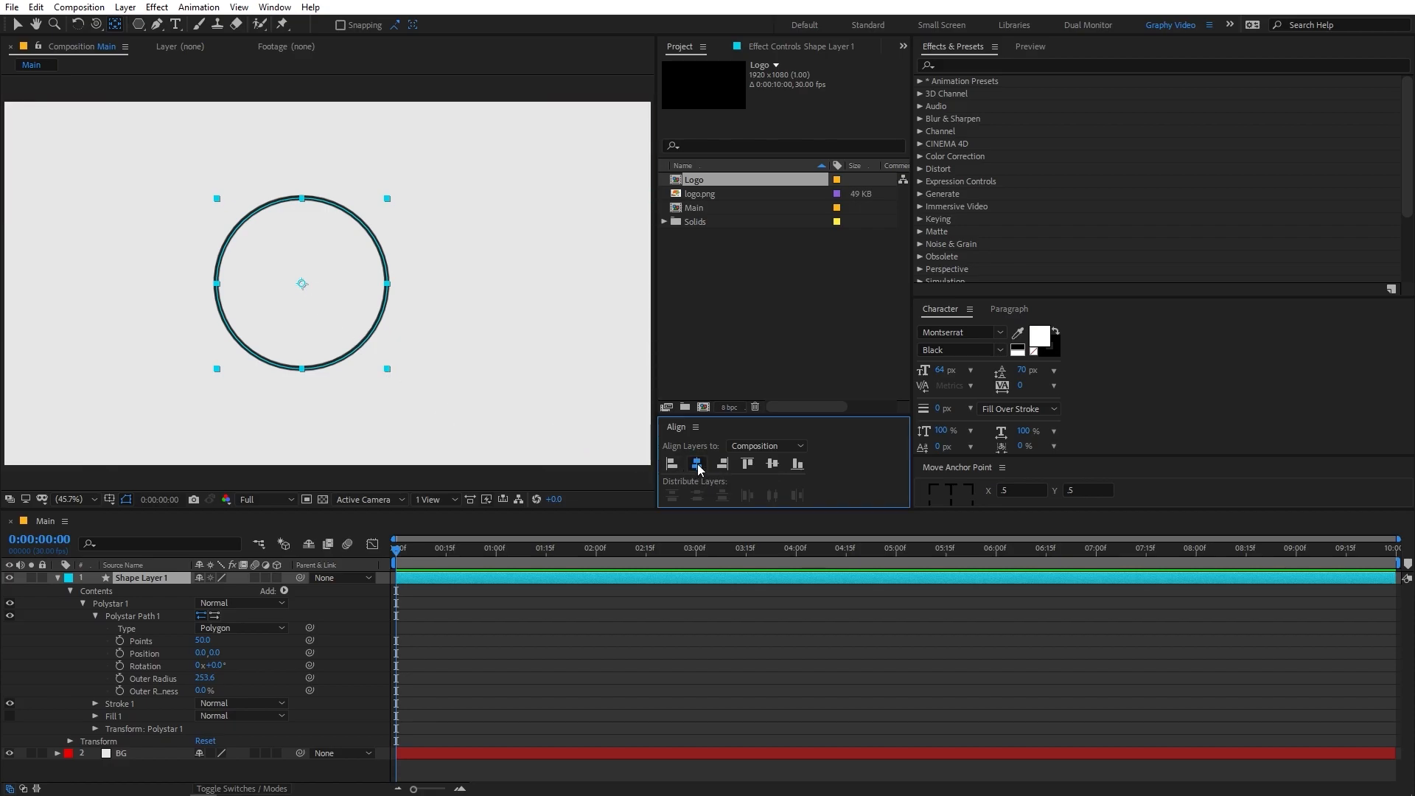
click(771, 464)
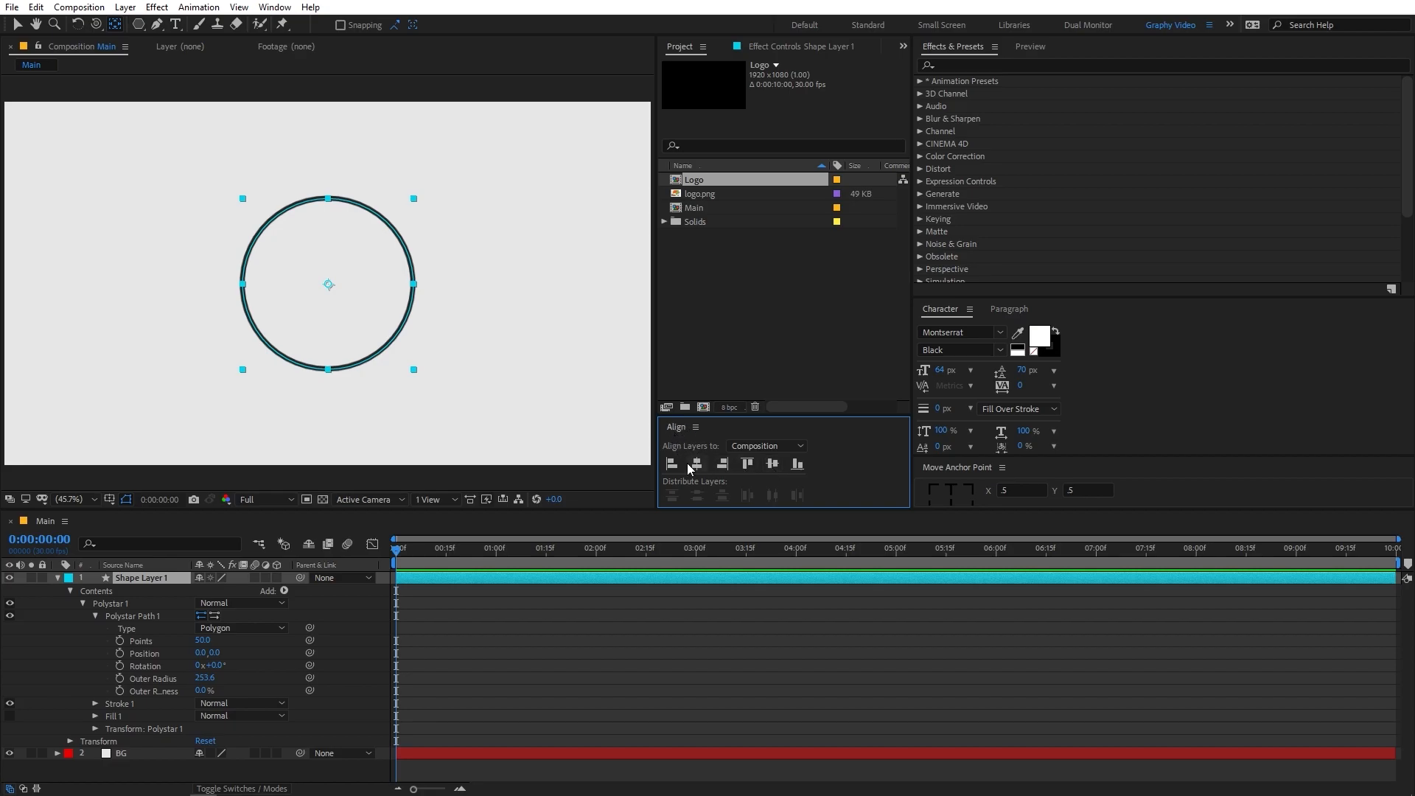
click(275, 7)
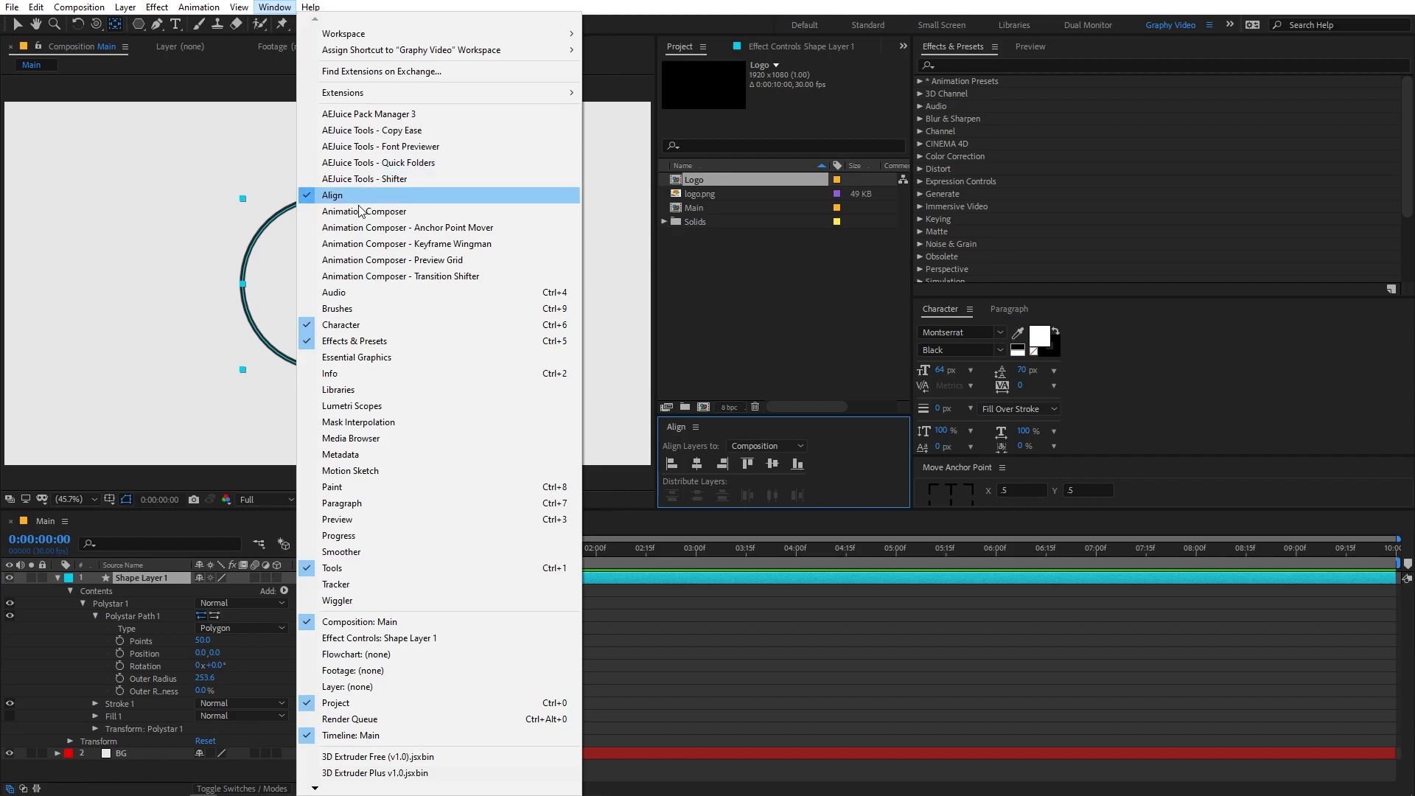
click(297, 405)
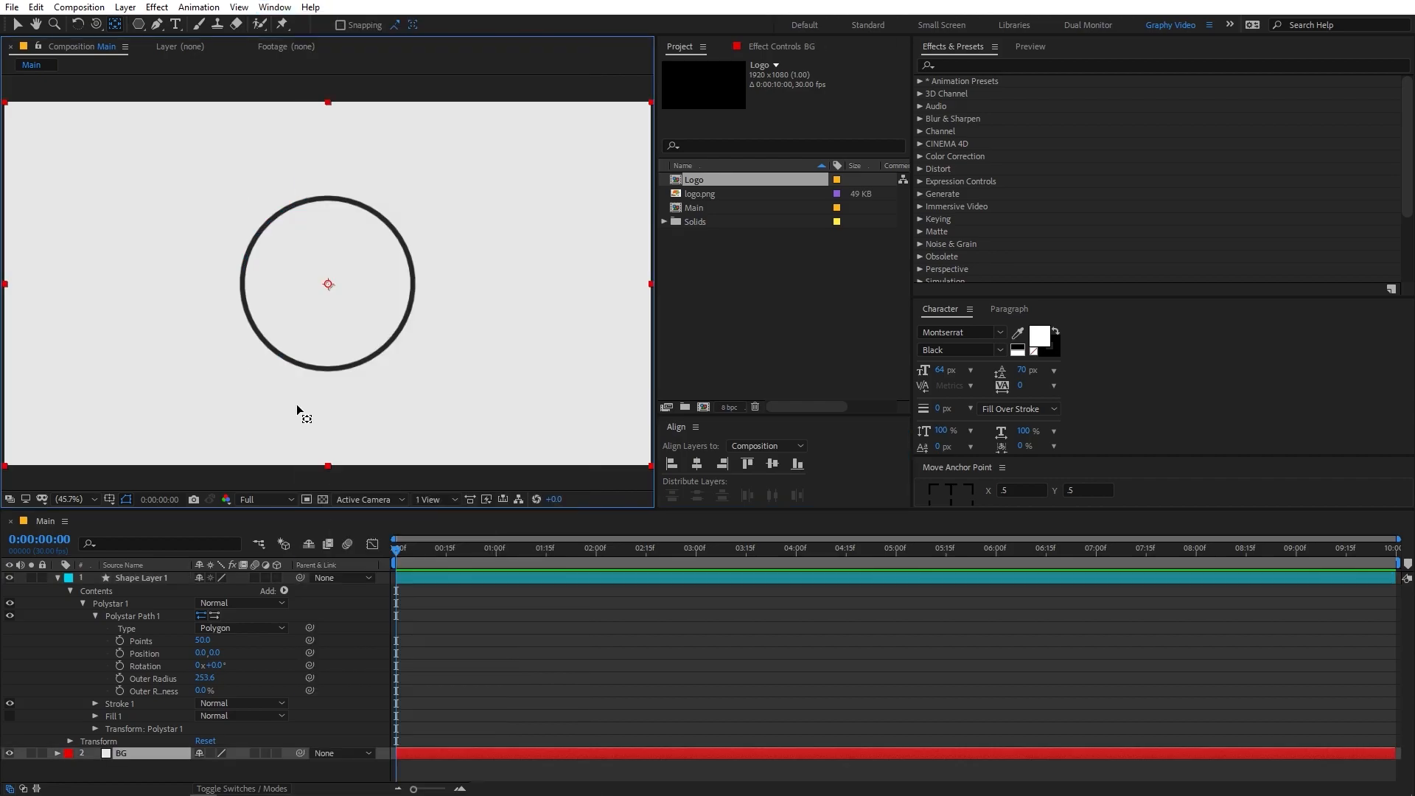
Add a Trim Paths operator to the contents of Shape Layer 1 and expand its properties.
click(134, 578)
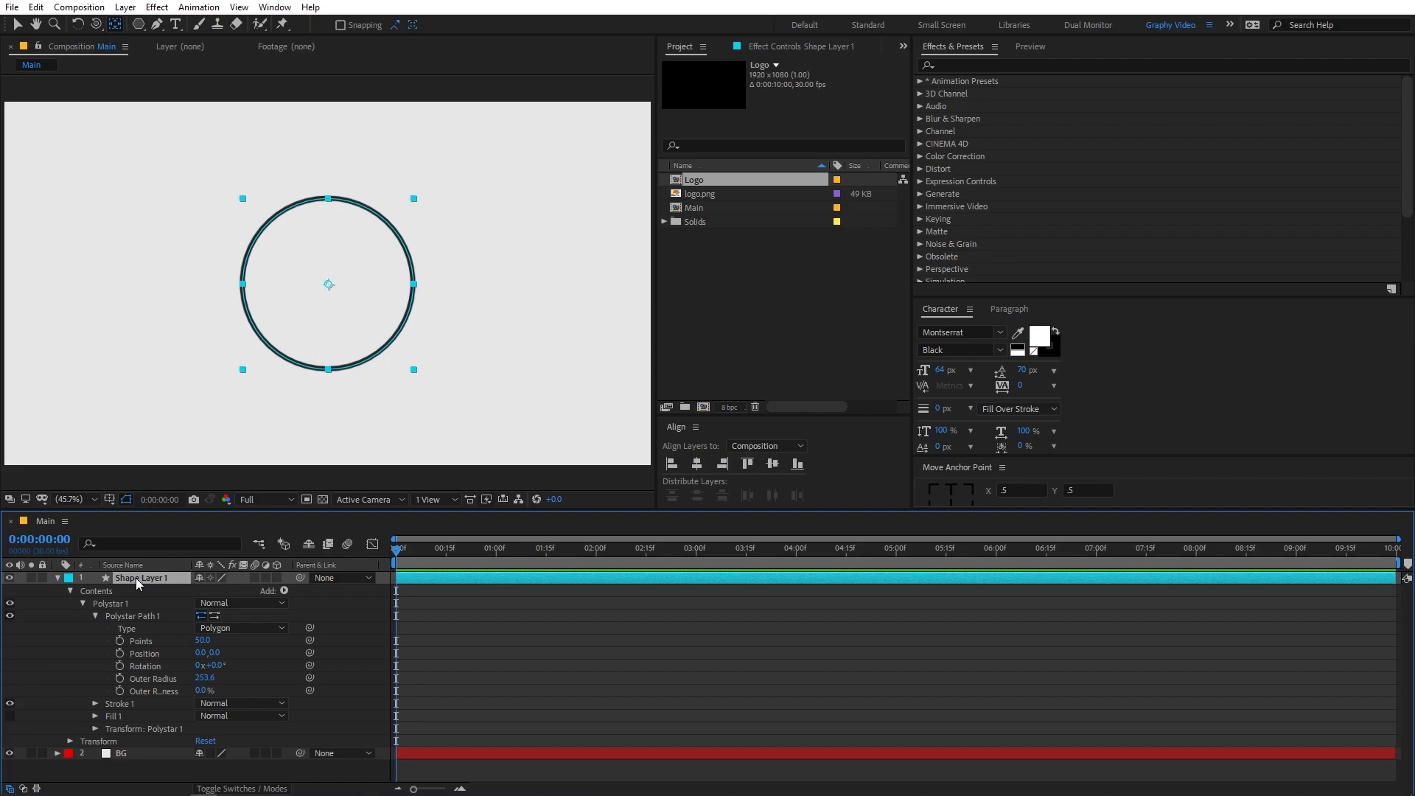
click(83, 603)
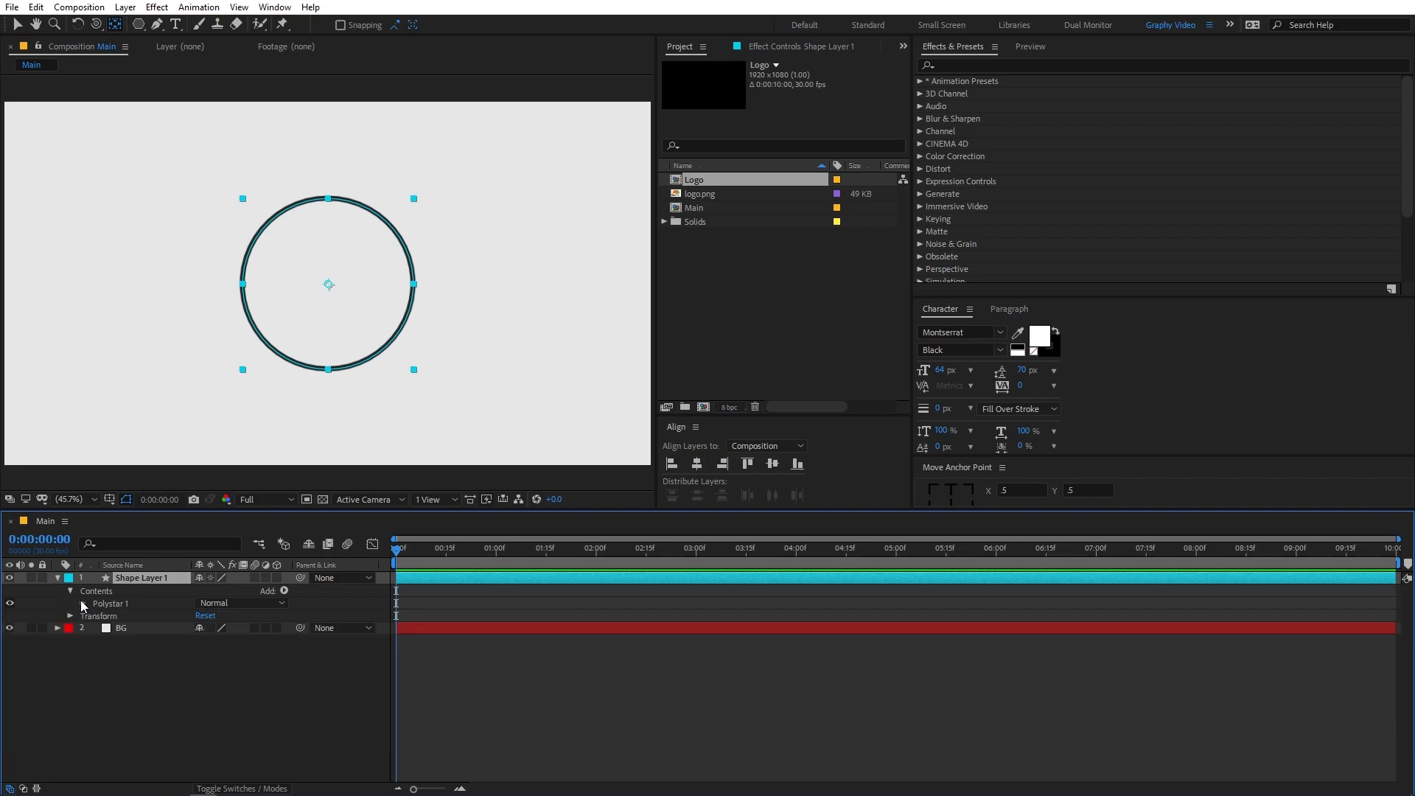
click(284, 591)
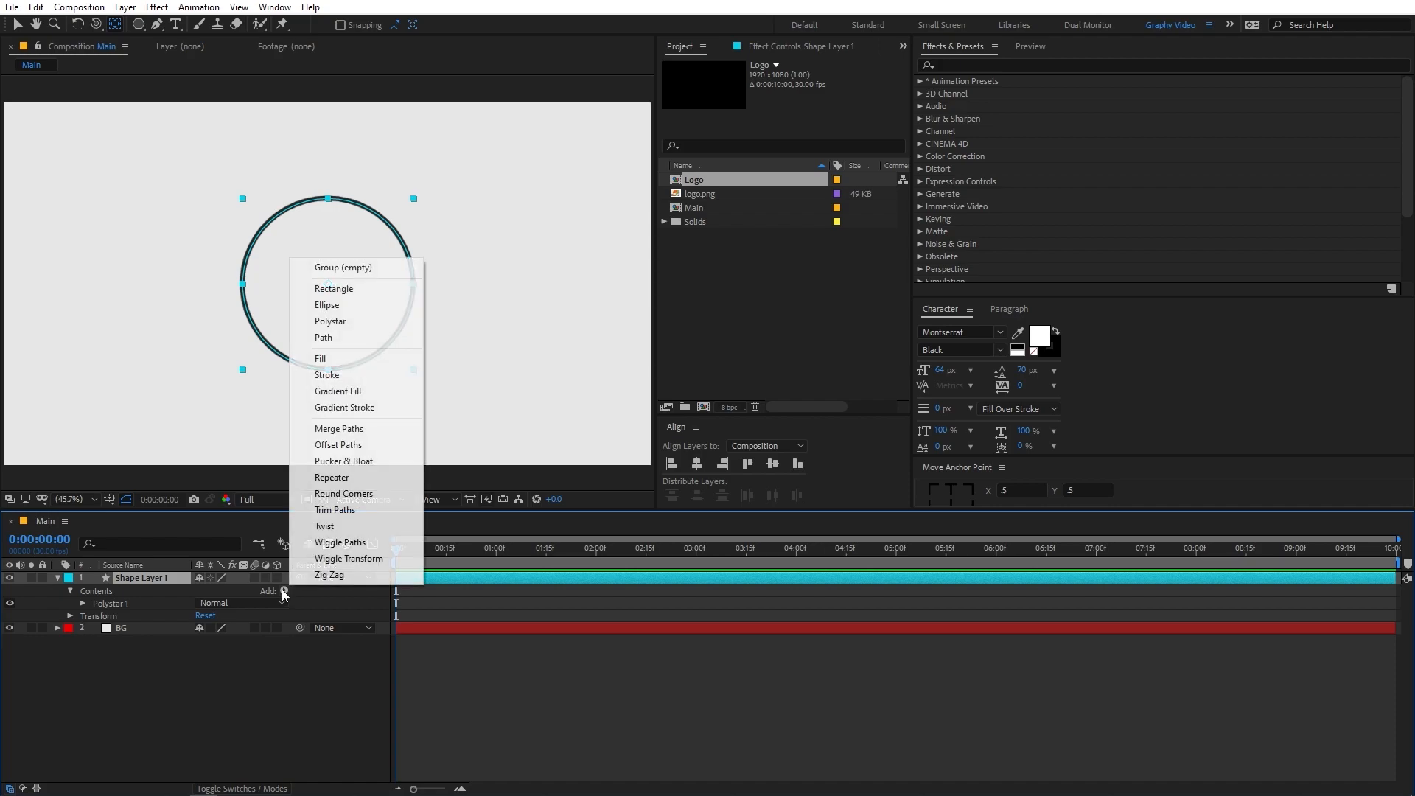
click(333, 512)
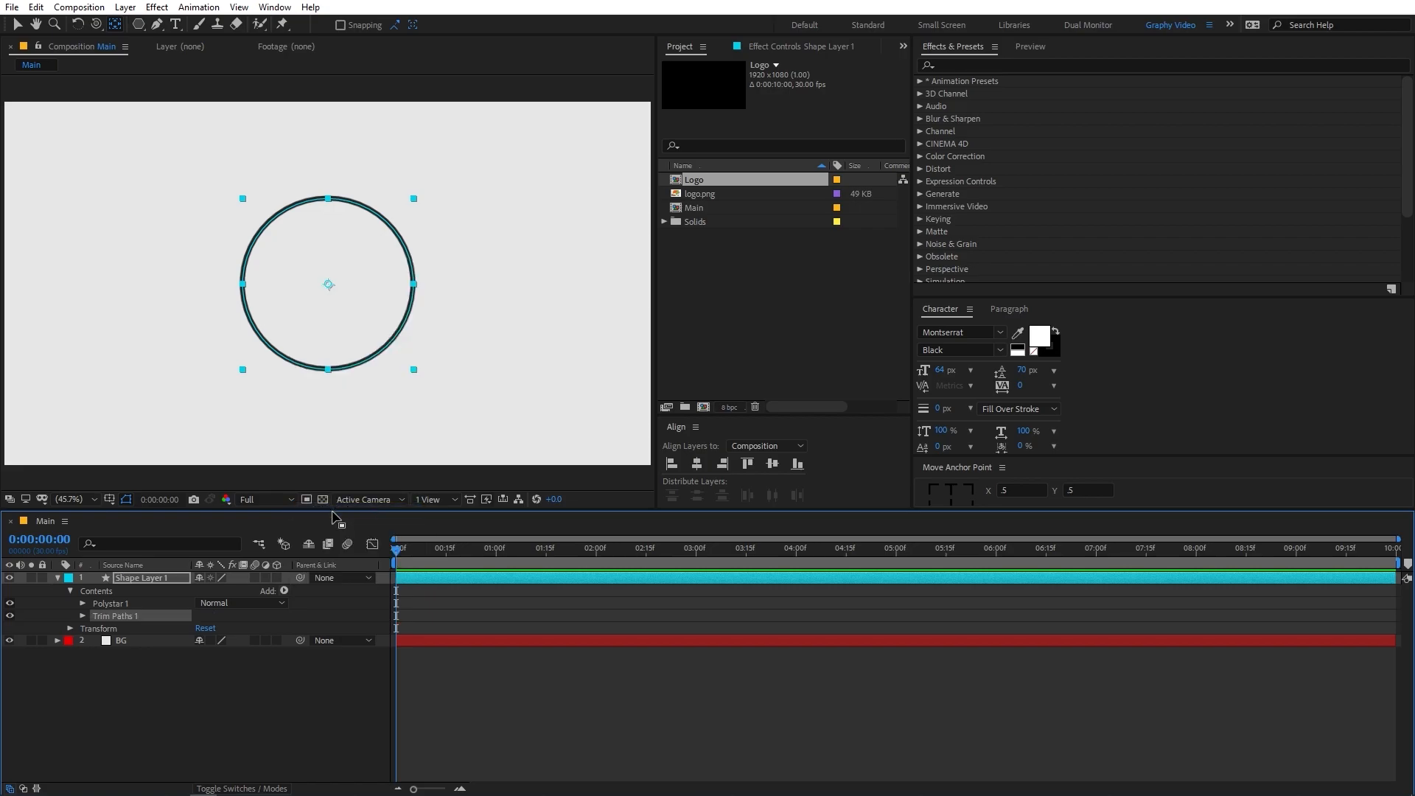
click(83, 616)
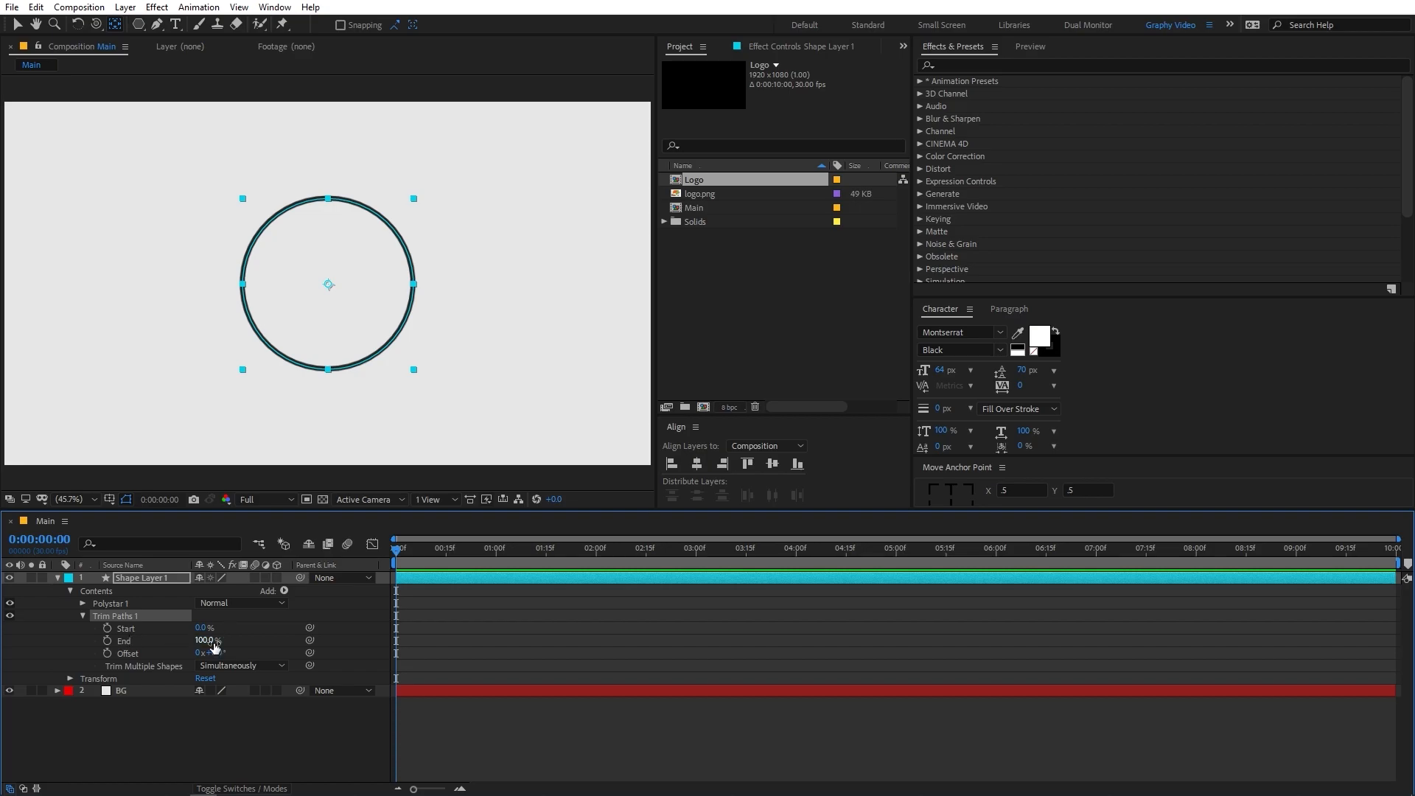
Set the Trim Paths End to 0% and add keyframes for both Start and End at 0 seconds.
mouse_move(213, 641)
mouse_down()
mouse_move(168, 648)
mouse_move(254, 637)
mouse_move(133, 638)
mouse_move(184, 642)
mouse_move(160, 644)
mouse_up()
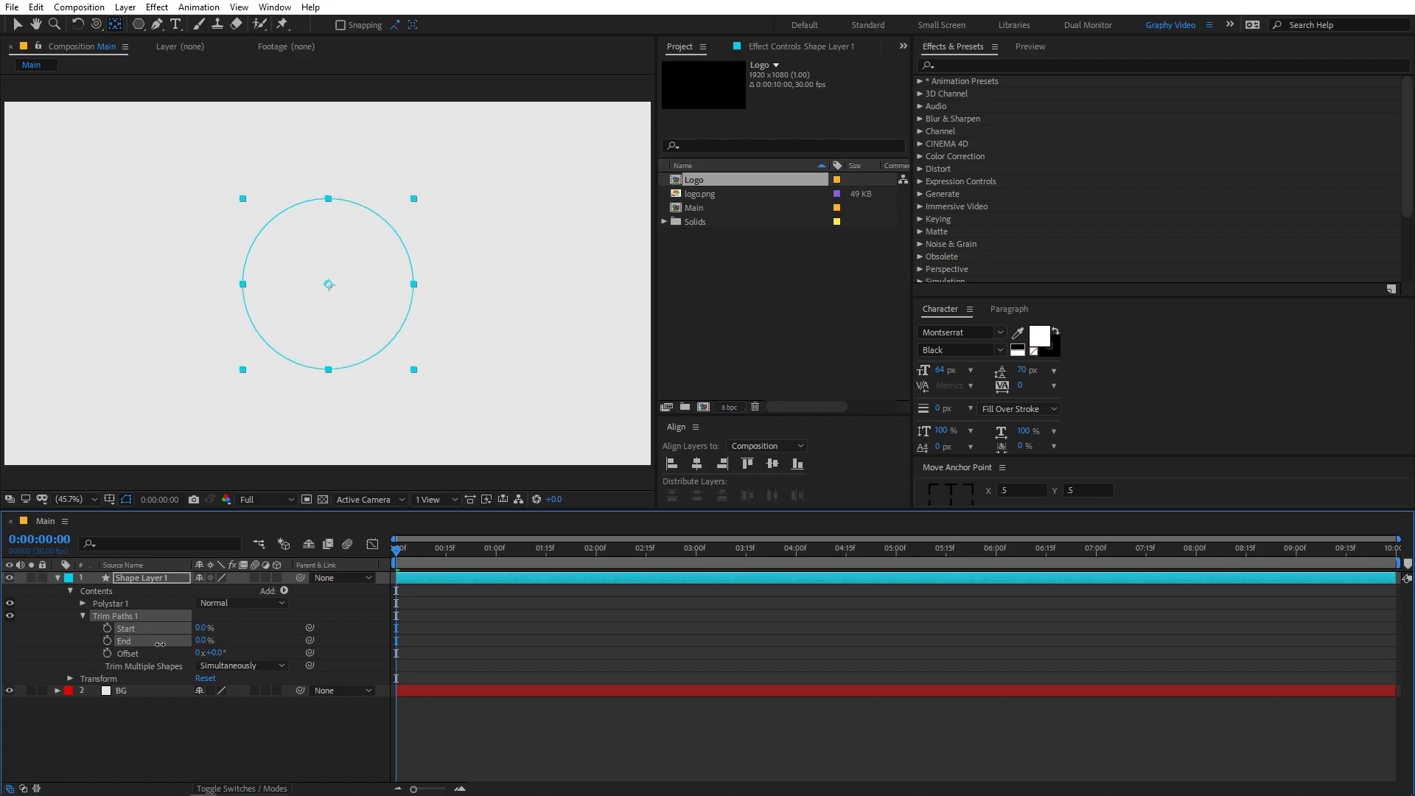
click(107, 628)
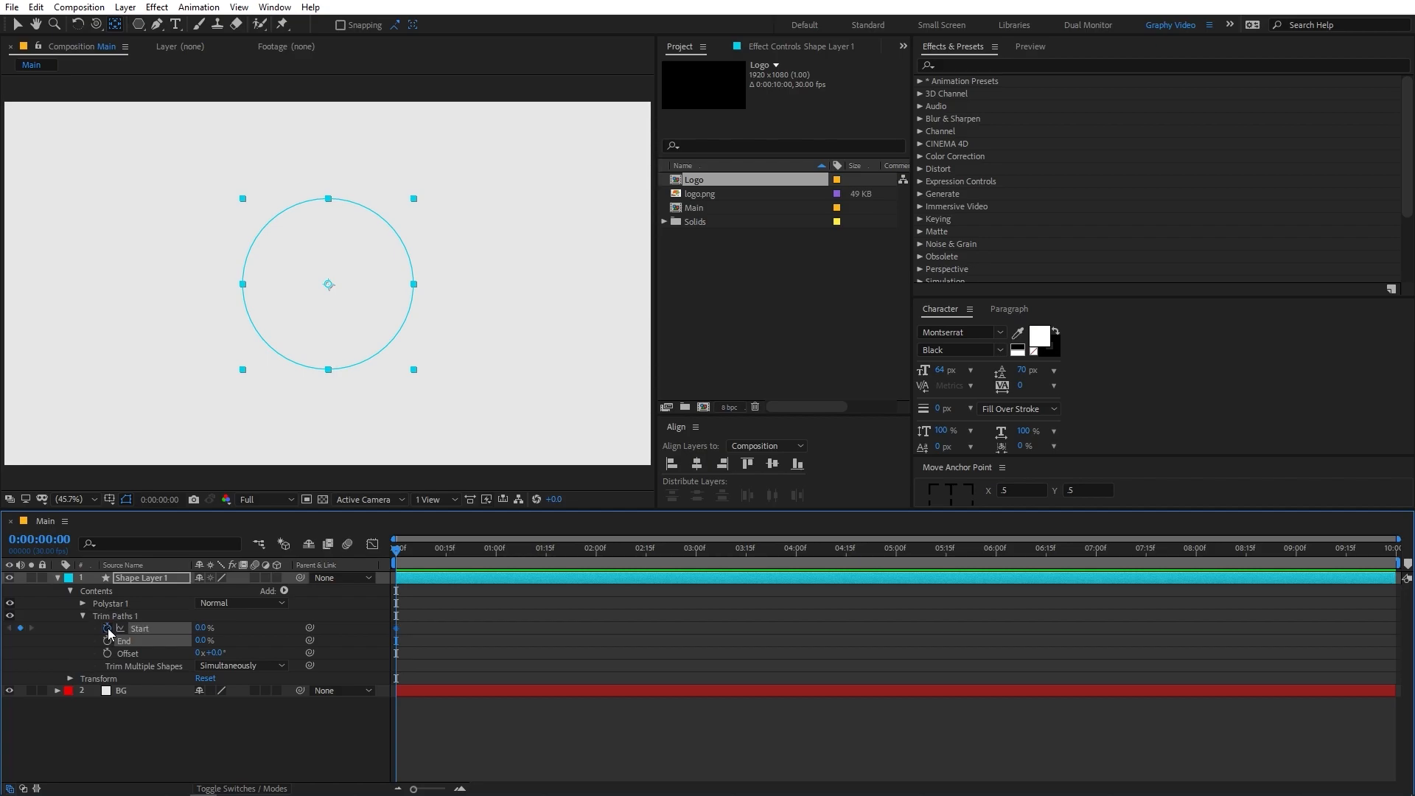
click(107, 641)
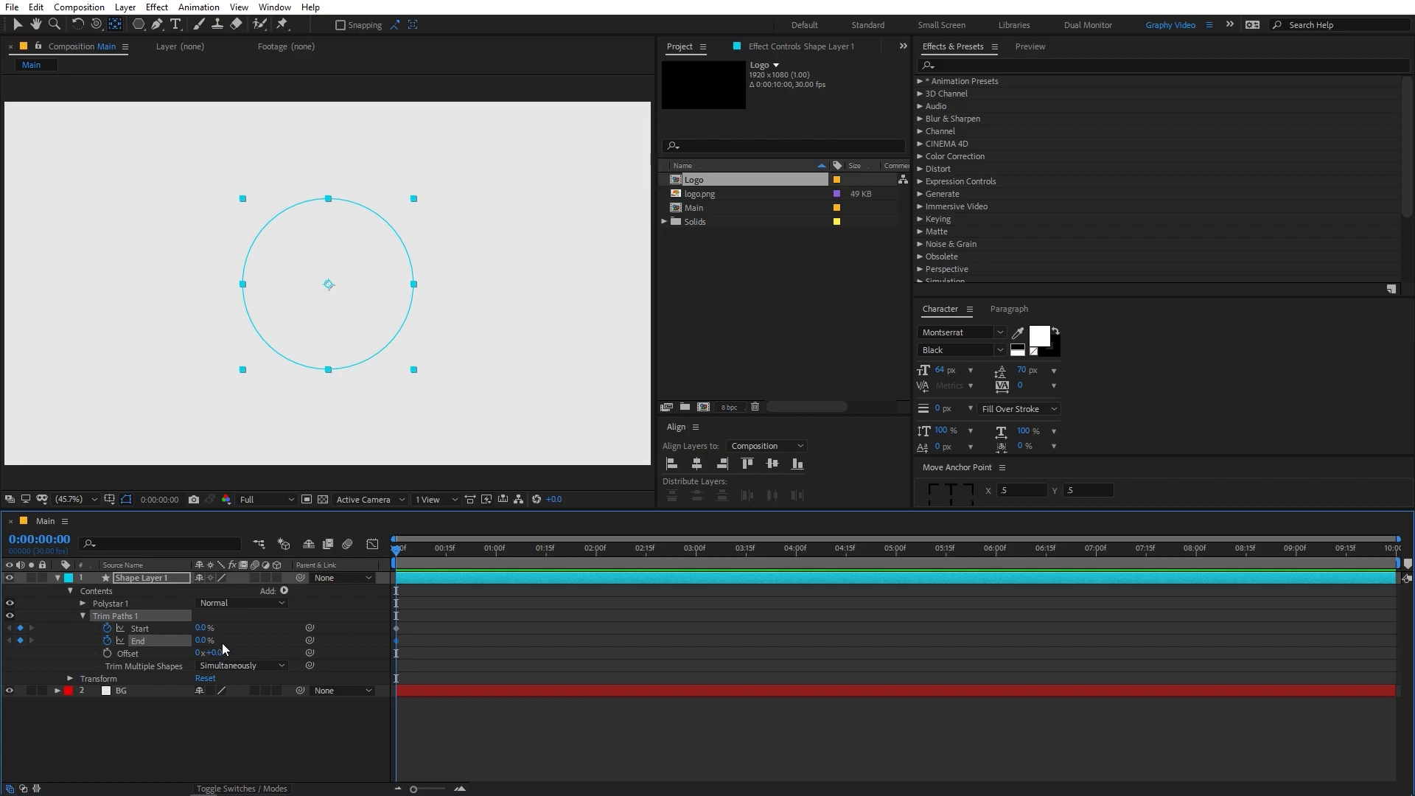
Keyframe the Trim Paths Start and End at 100% at 2 seconds and scrub through the animation.
drag(396, 554, 598, 559)
click(234, 638)
drag(207, 631, 311, 631)
drag(207, 643, 310, 643)
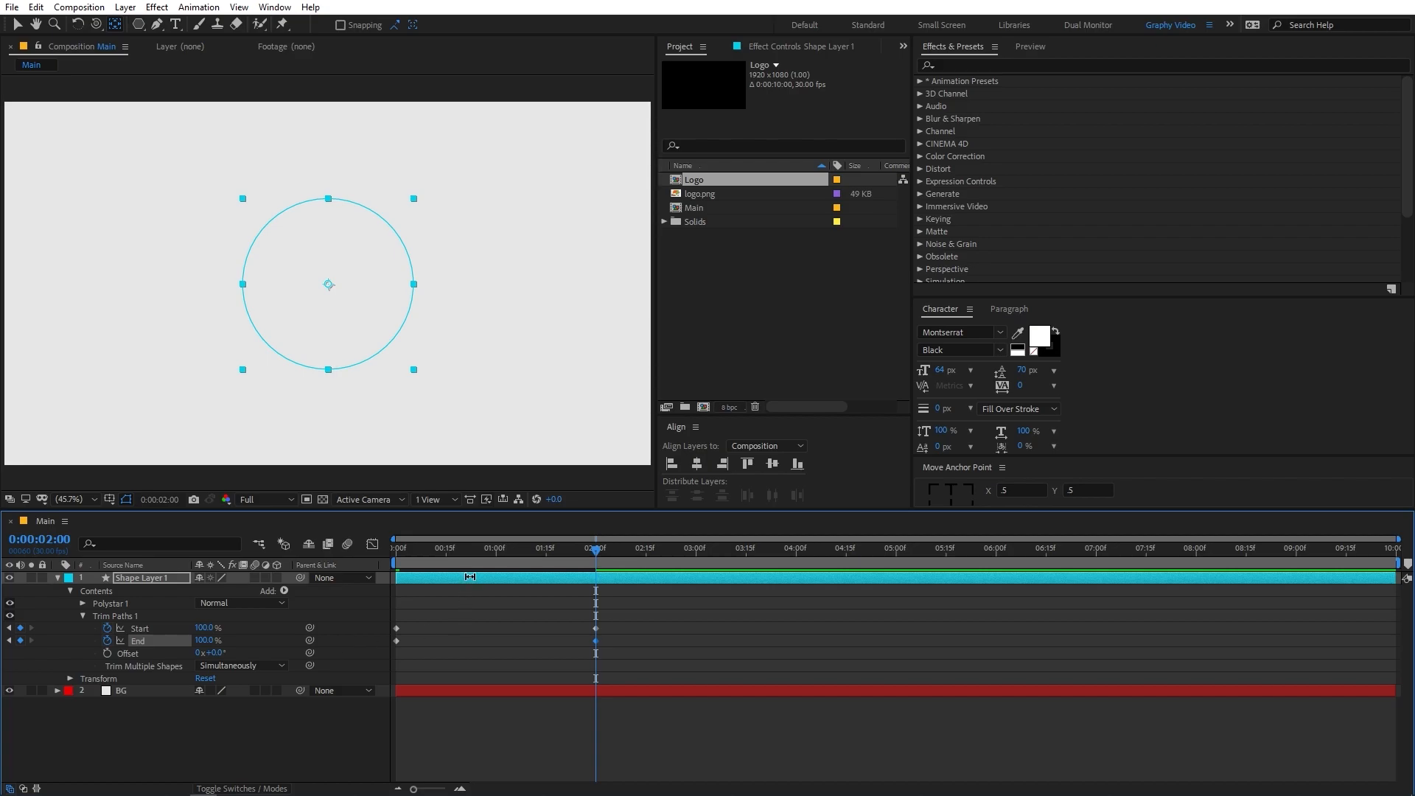
drag(559, 553, 460, 573)
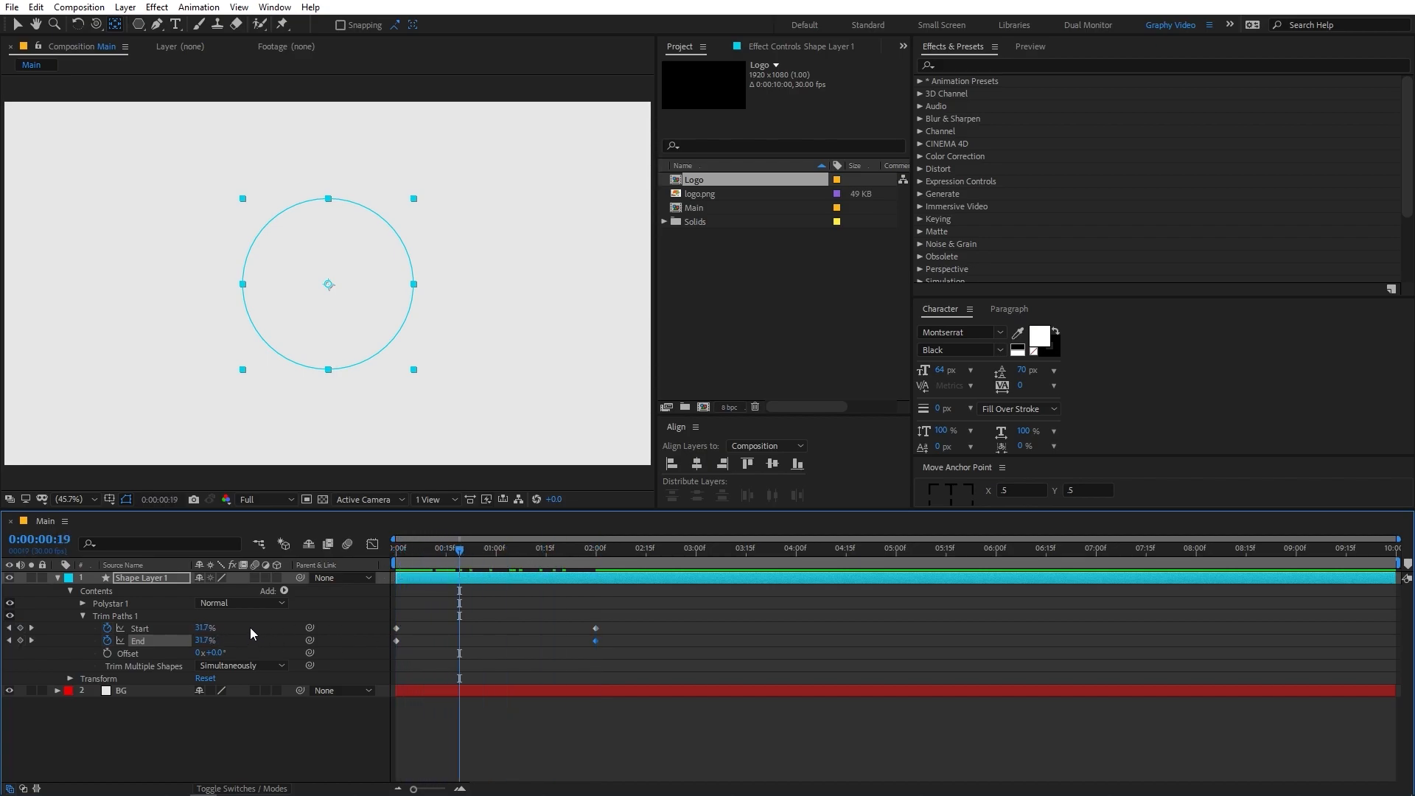
Delay both Trim Paths Start keyframes by about 8 frames and preview the stroke animation.
drag(626, 618, 387, 634)
mouse_move(396, 632)
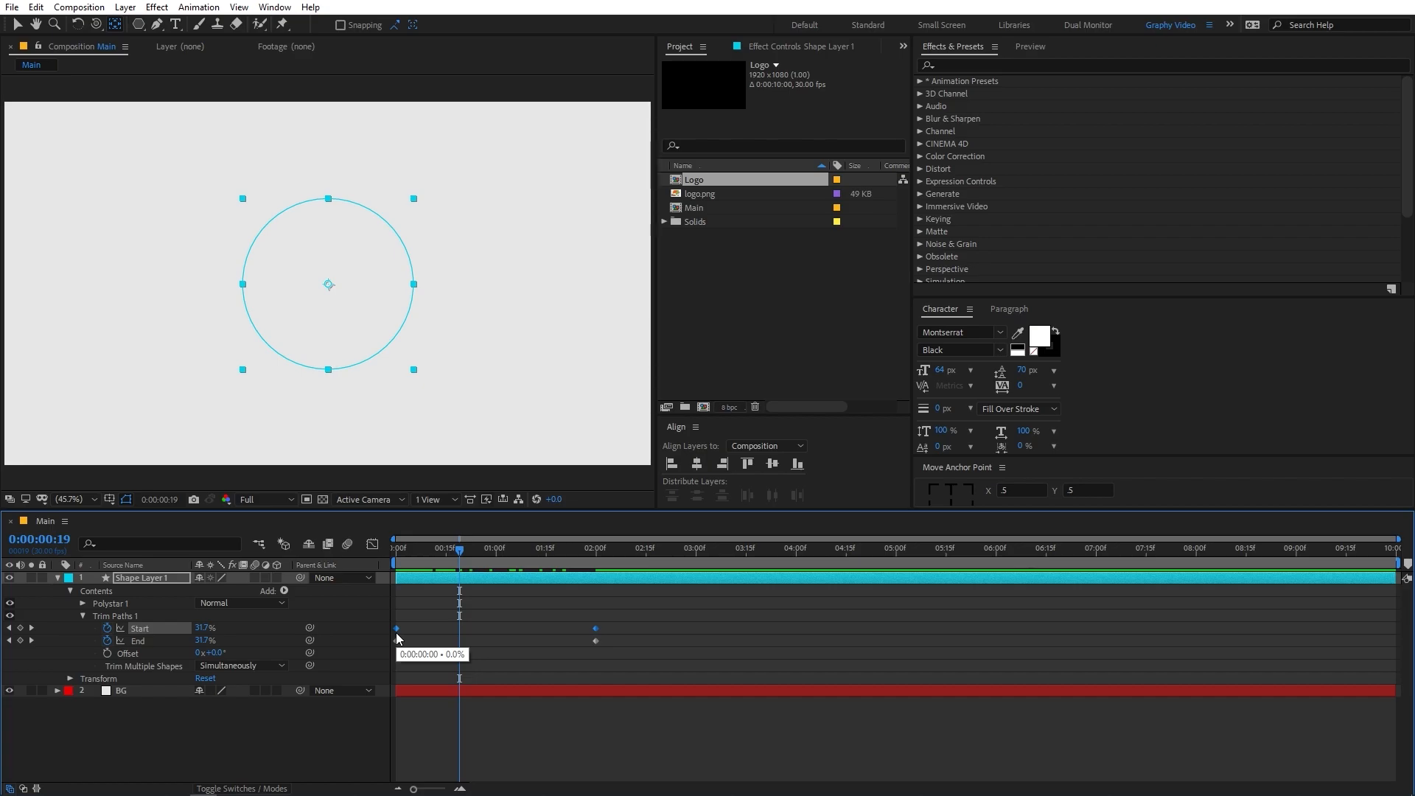
drag(396, 629, 423, 630)
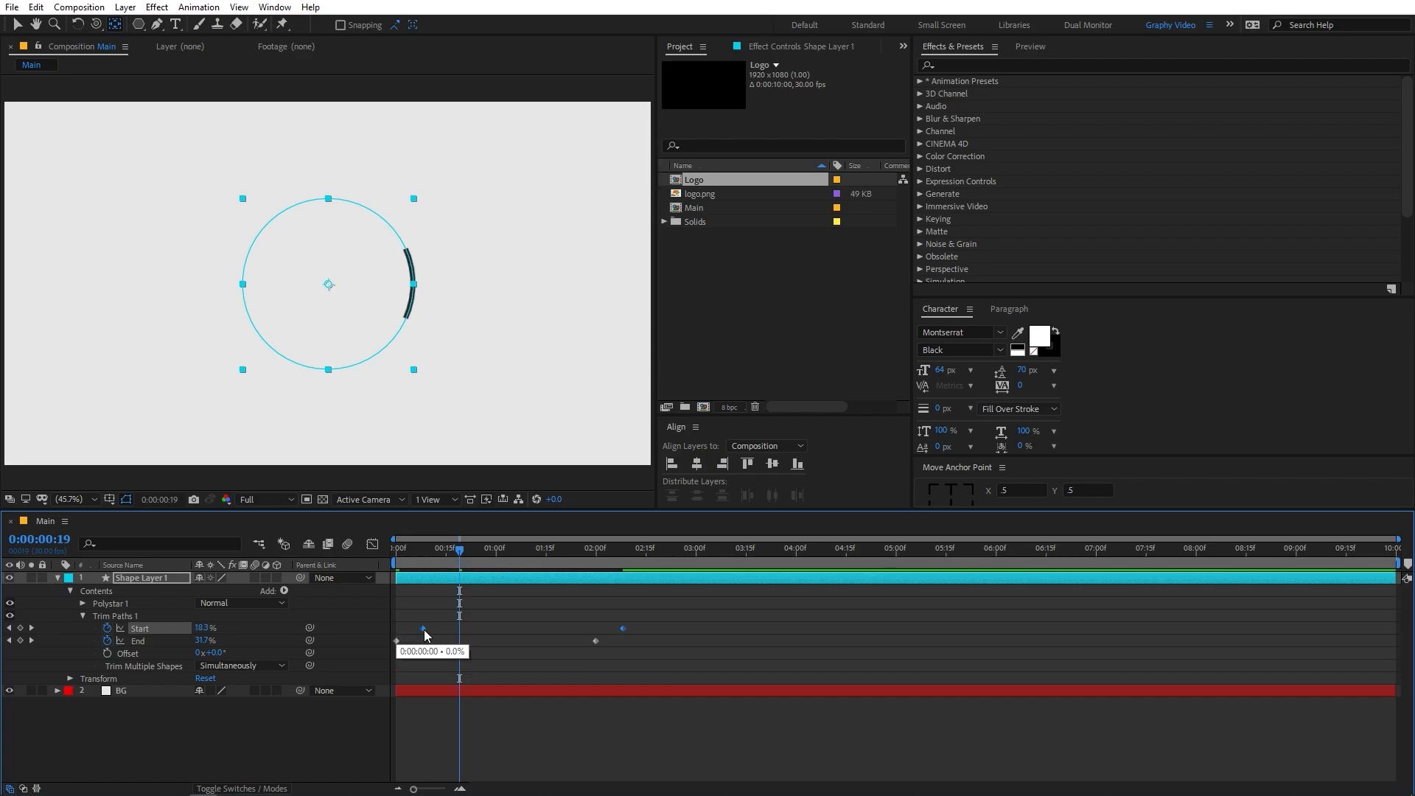
key(space)
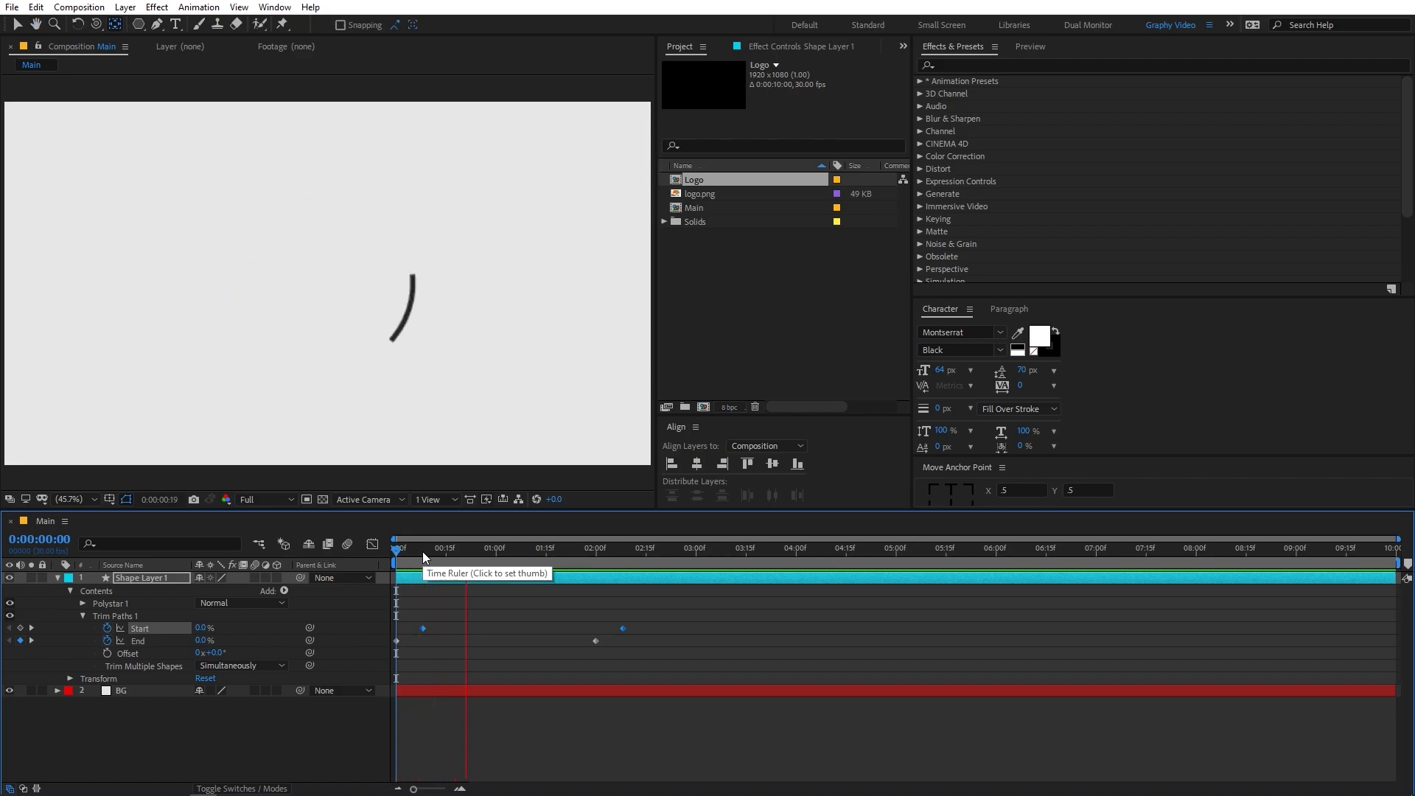
mouse_move(528, 551)
mouse_down()
mouse_move(647, 556)
mouse_move(514, 566)
mouse_up()
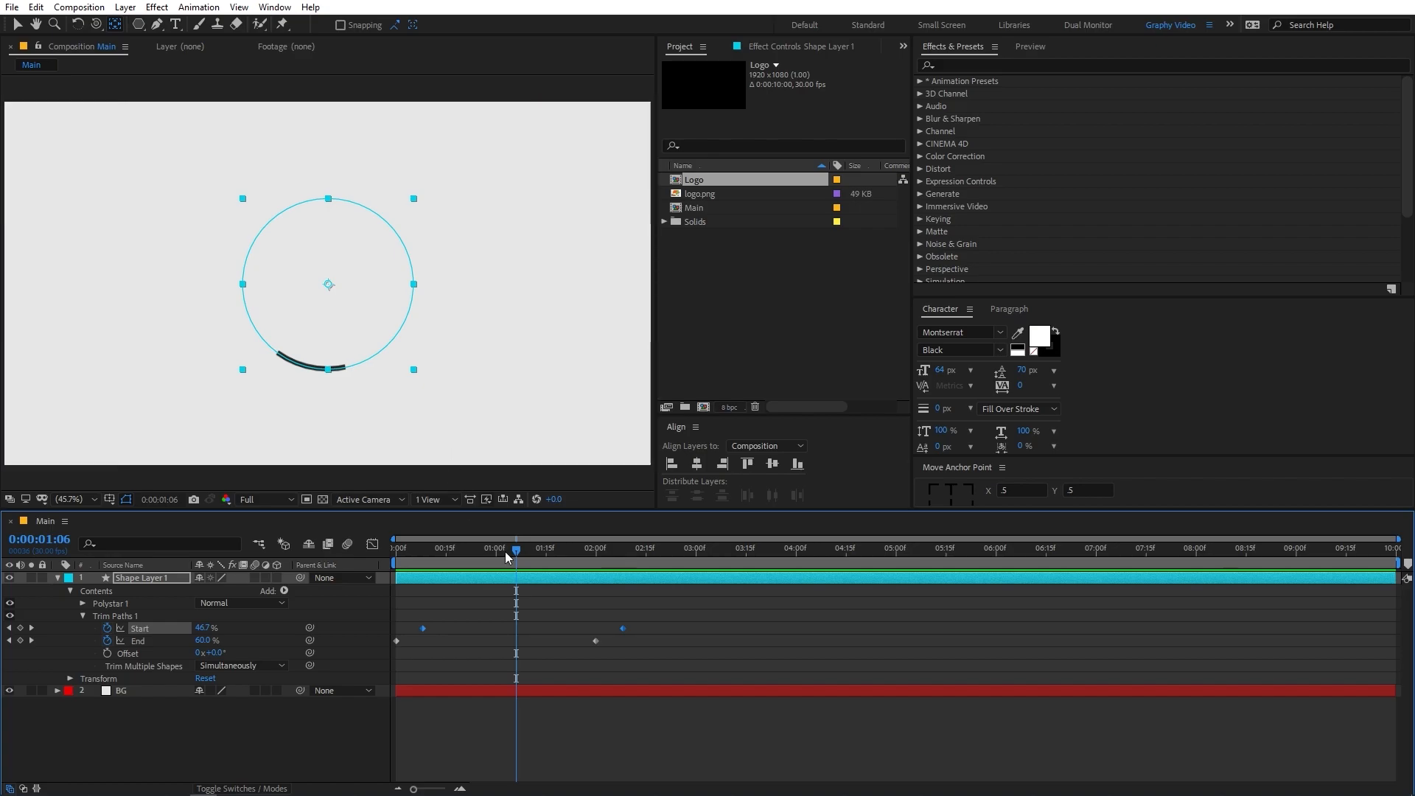
Apply Easy Ease to all Start and End keyframes and show their speed graph.
drag(669, 620, 386, 650)
key(F9)
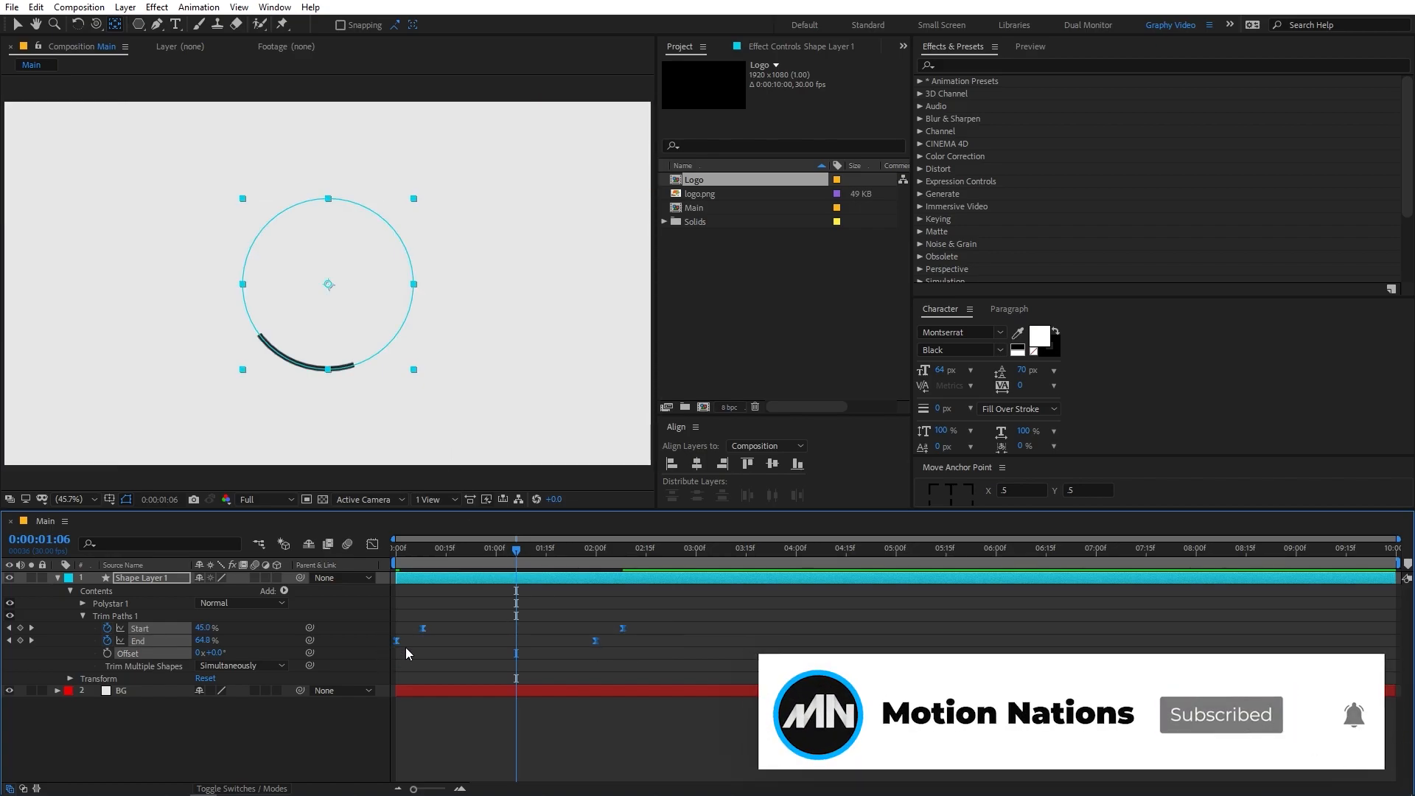
click(373, 545)
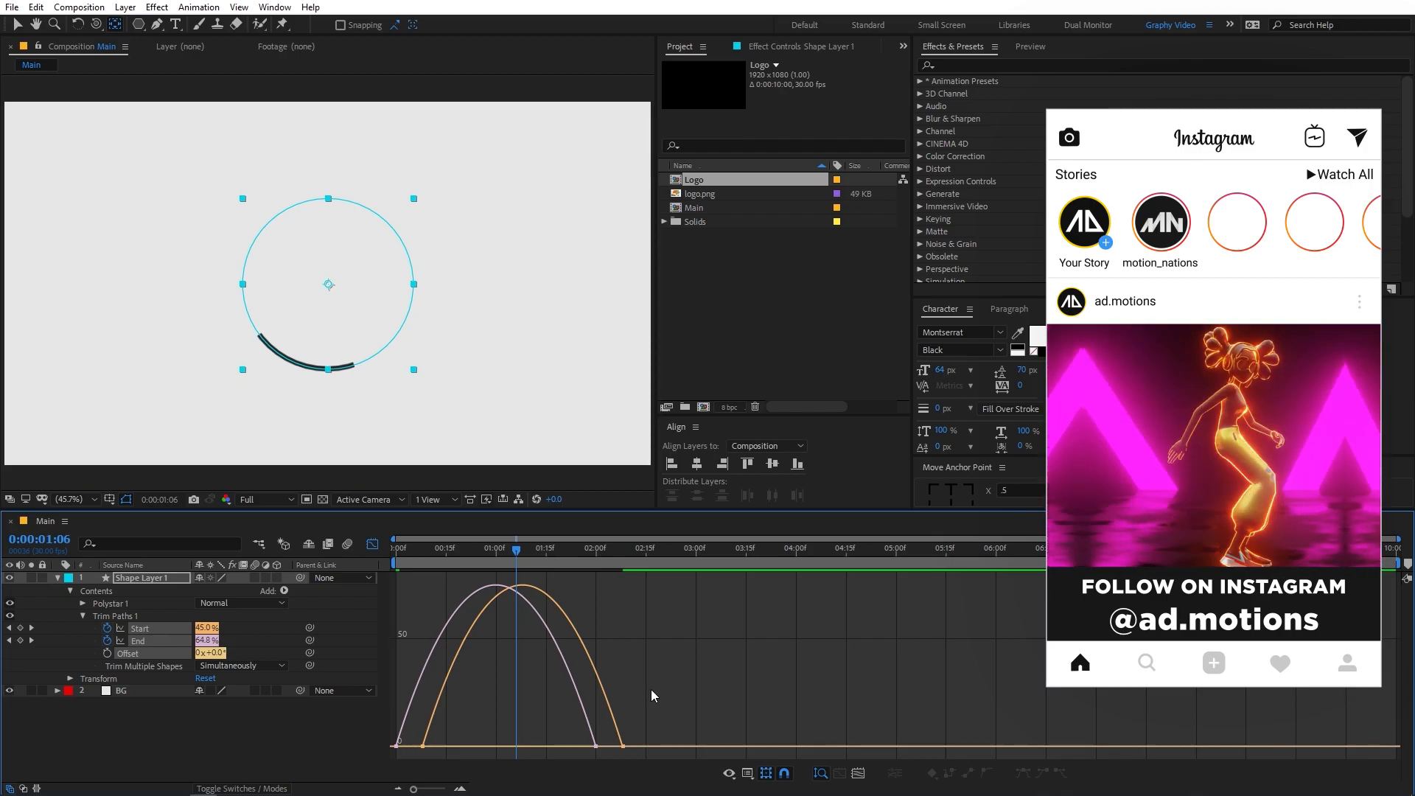
click(728, 773)
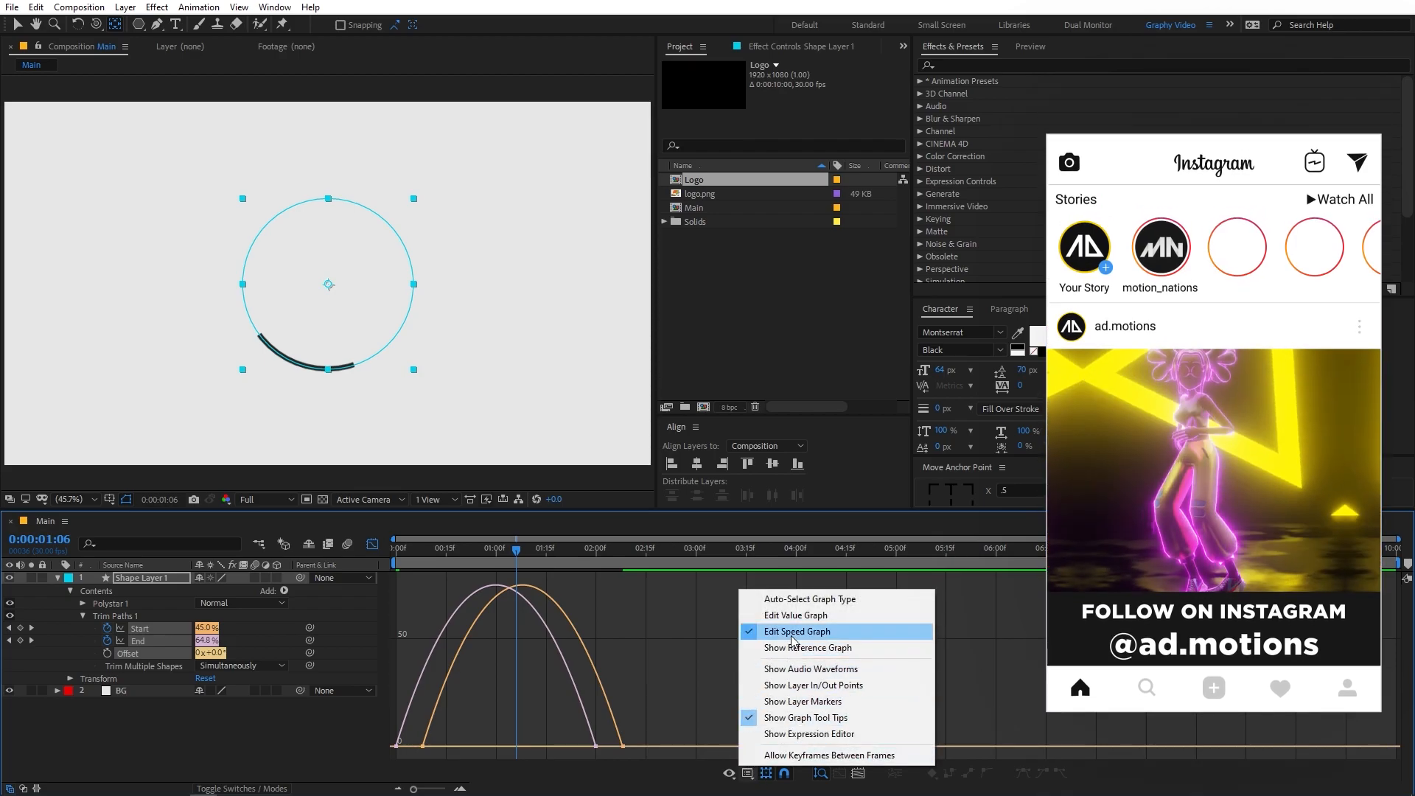
click(649, 689)
Reshape both speed curves so End peaks at about 26 frames and Start at about 34, preview the motion, and collapse the layer.
drag(677, 691, 483, 742)
key(space)
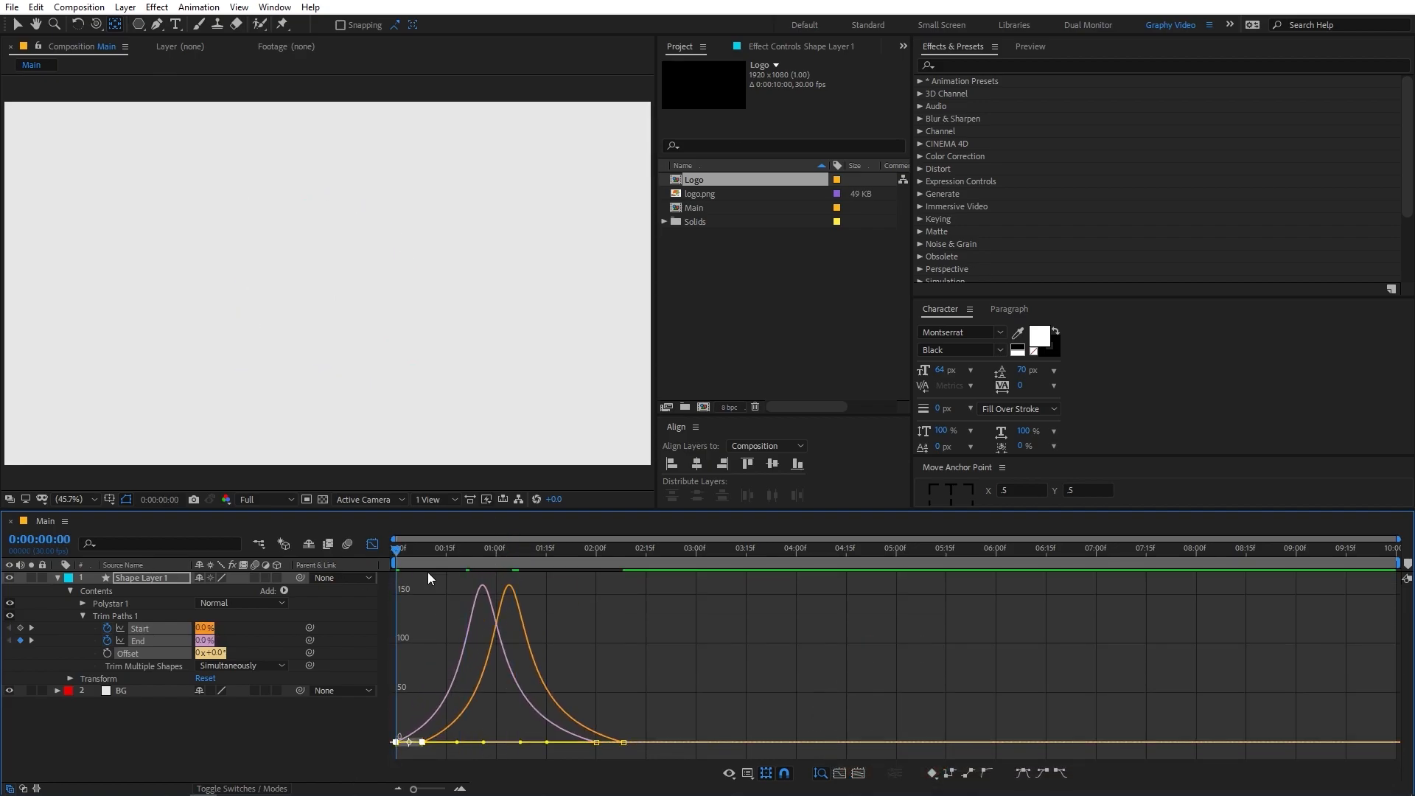
key(space)
key(space)
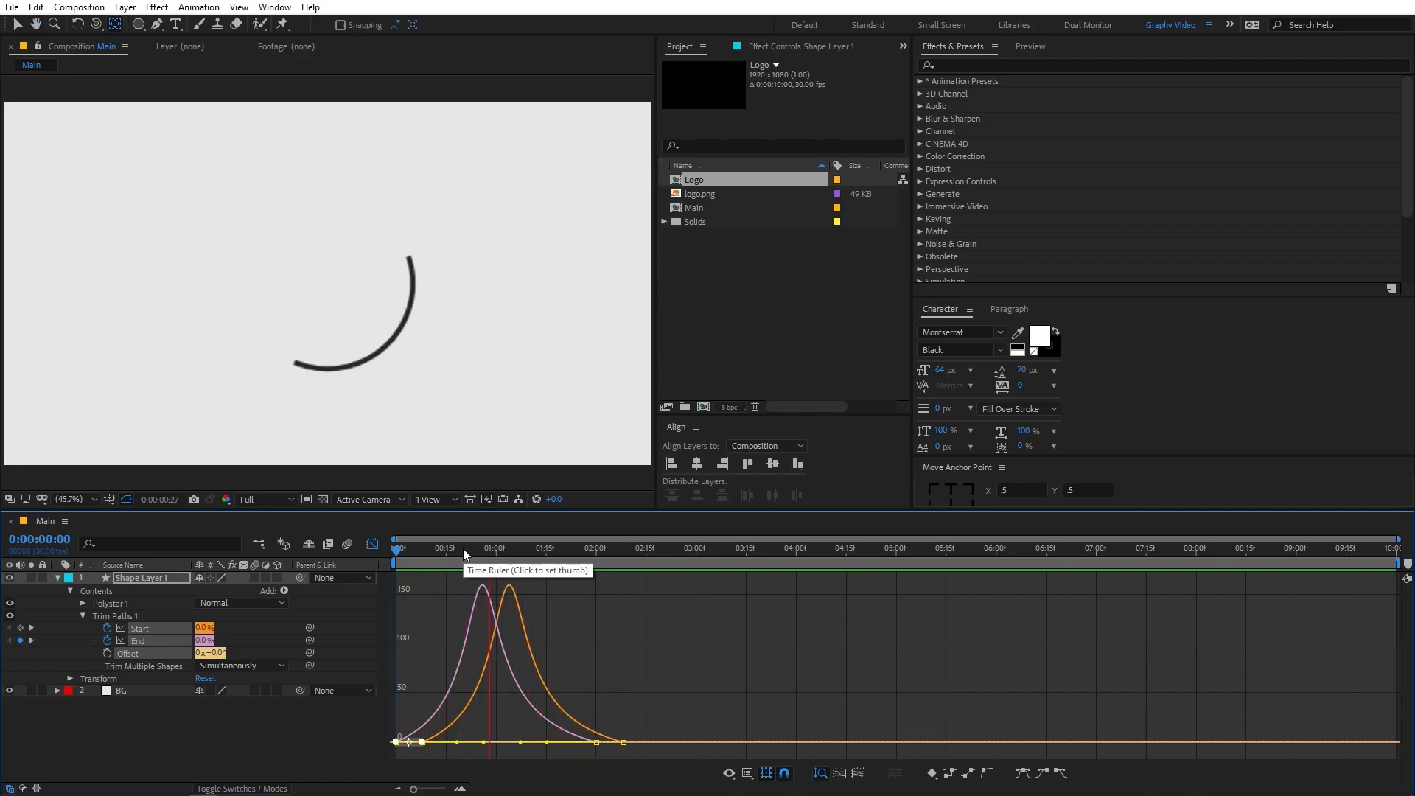
key(space)
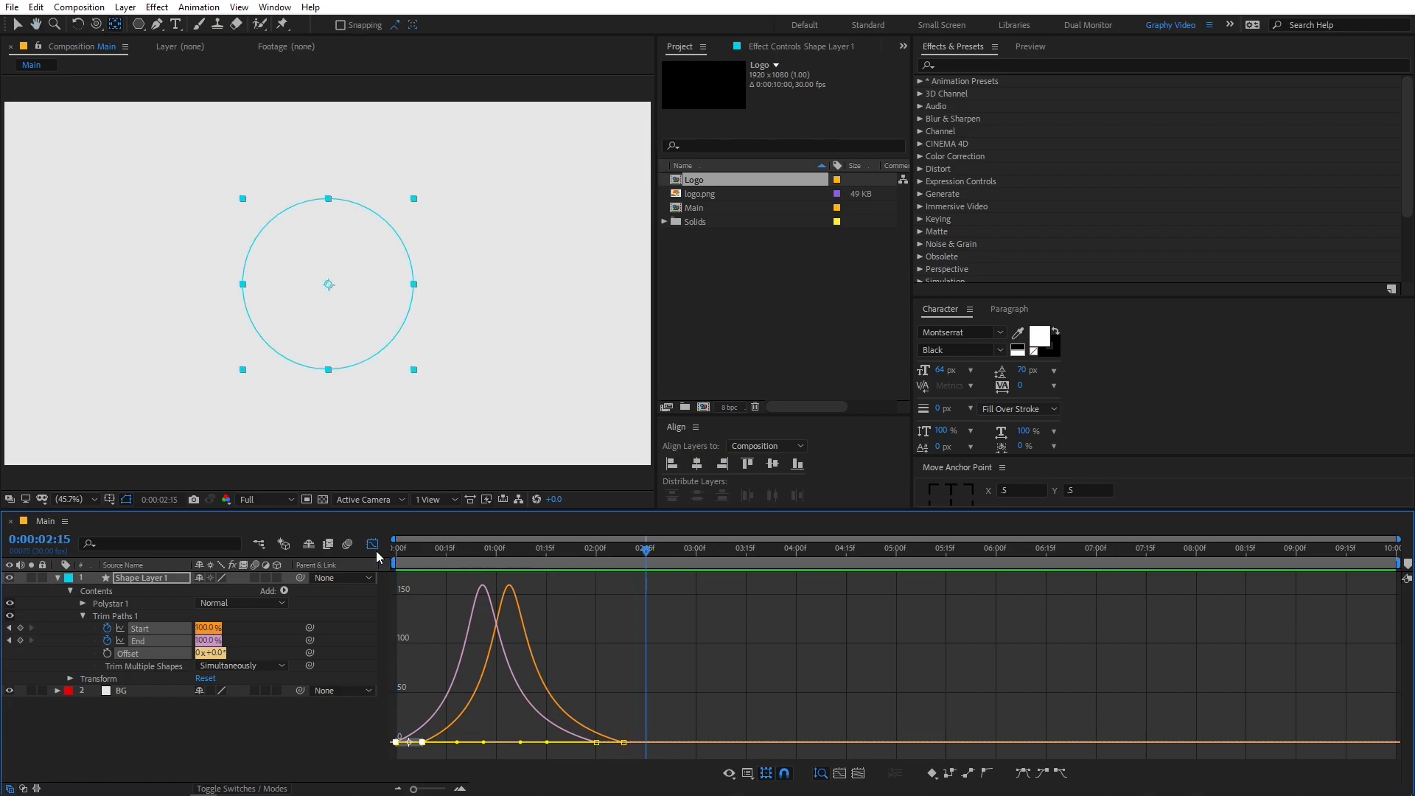
click(372, 544)
key(Home)
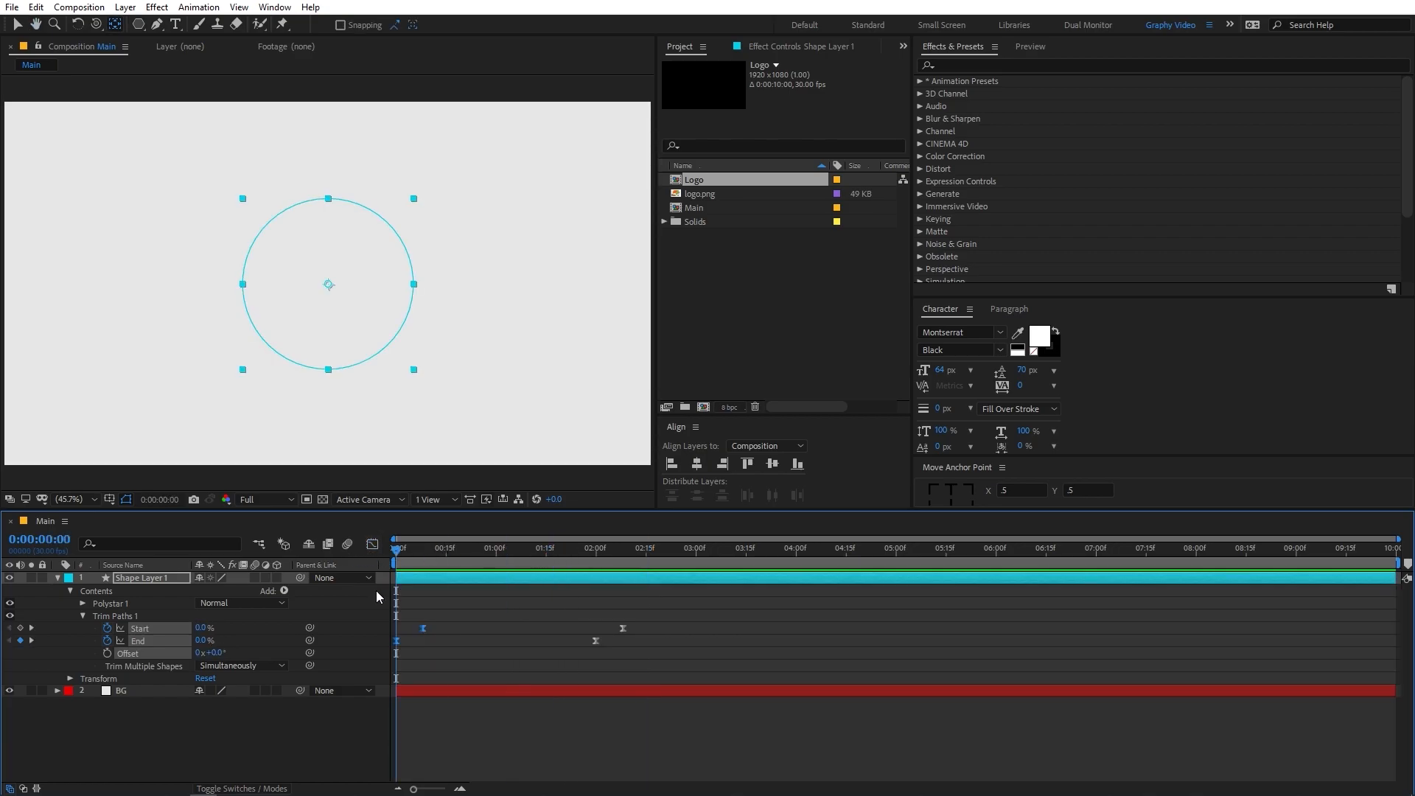
click(58, 577)
drag(397, 550, 516, 554)
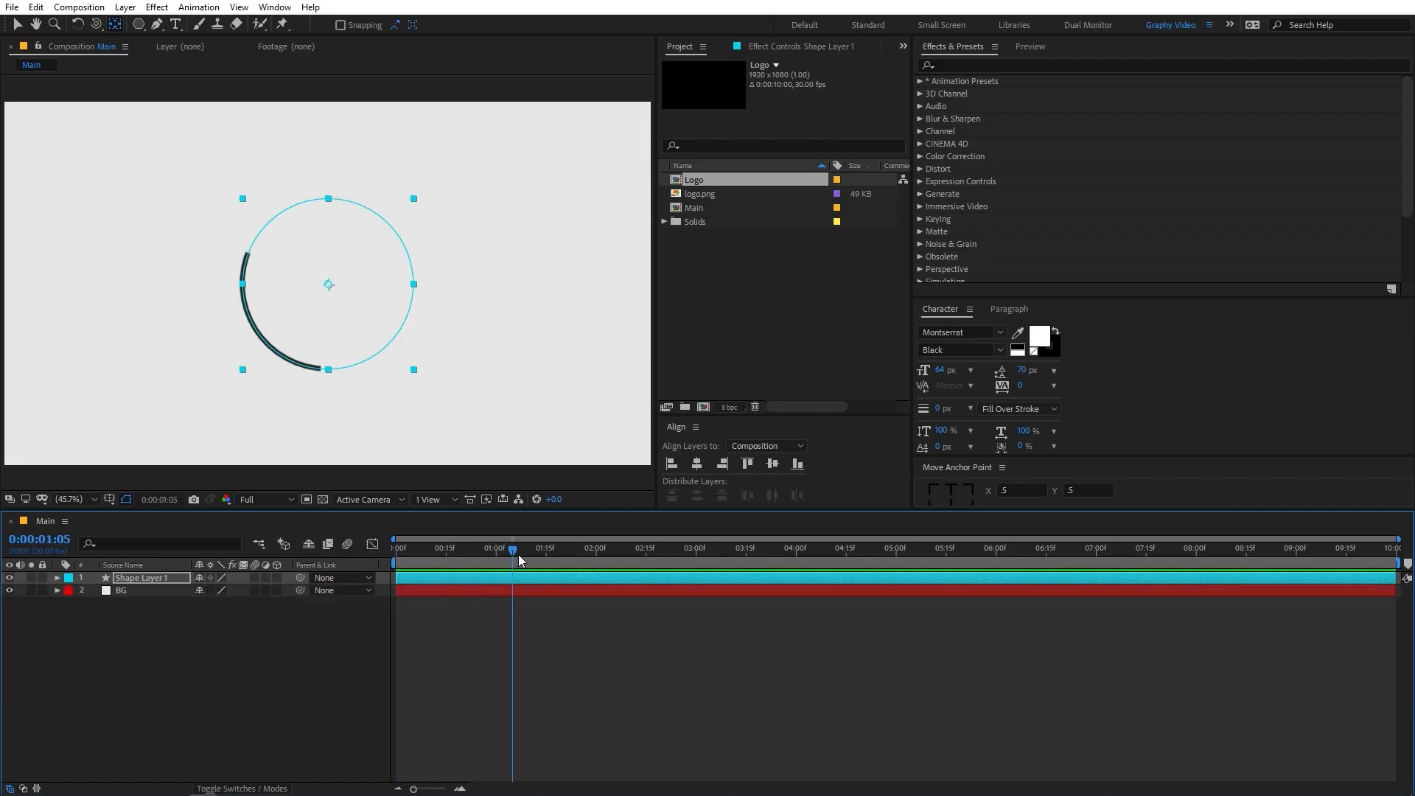
key(Home)
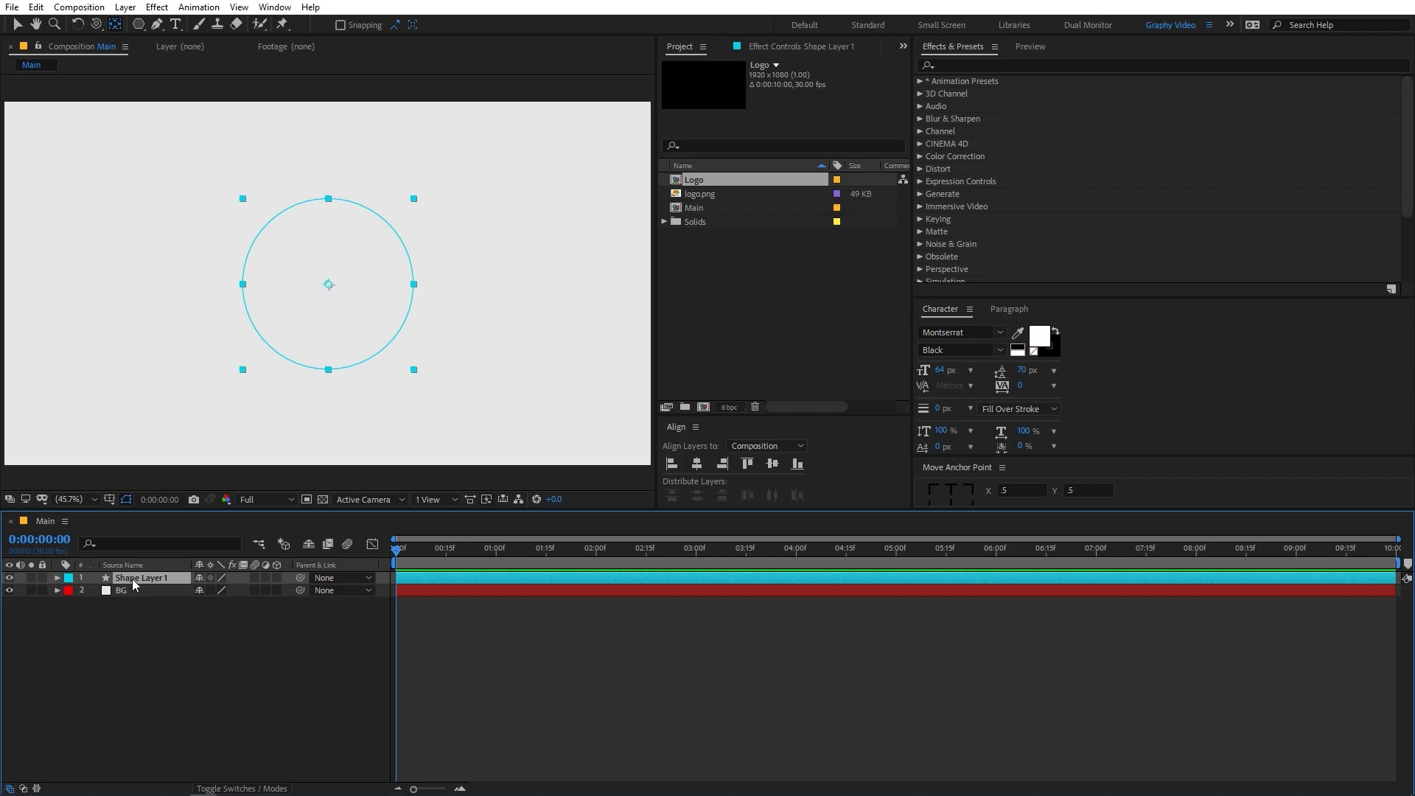
Rename Shape Layer 1 to Circle 1.
key(Return)
text(Circle)
key(Return)
Duplicate the Circle 1 layer, scale the copy to 158%, and scrub to compare both rings.
key(ctrl+d)
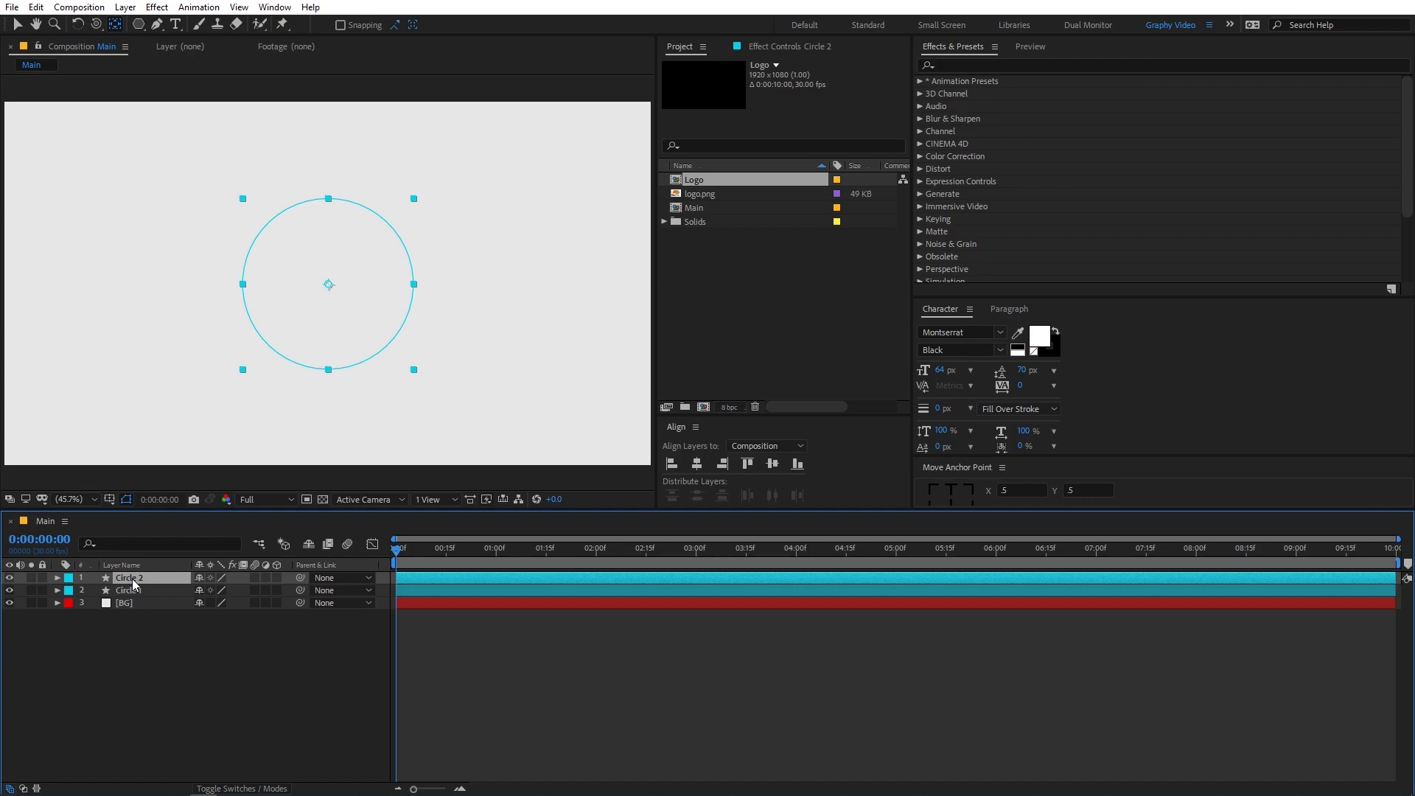
key(s)
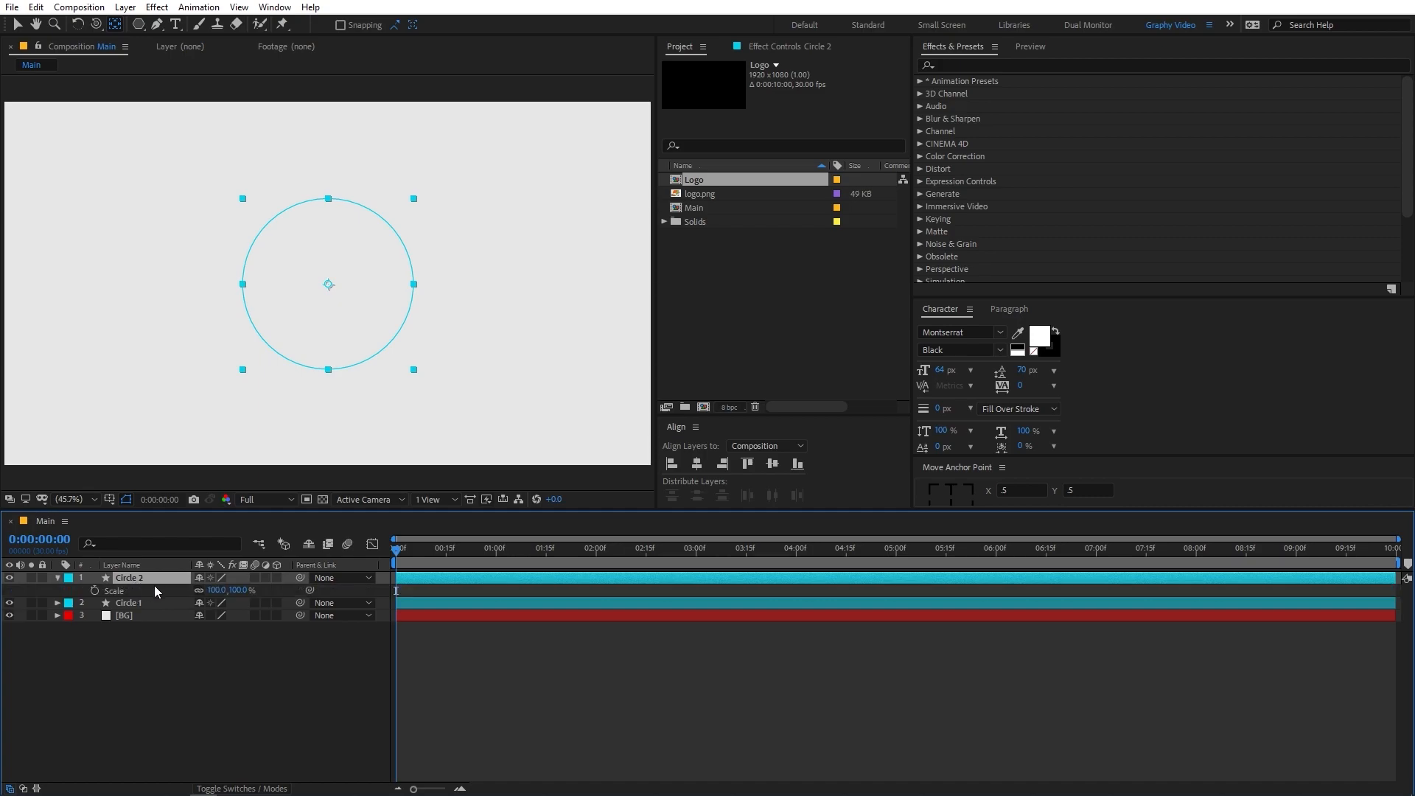
drag(221, 590, 273, 590)
mouse_move(400, 555)
mouse_down()
mouse_move(515, 551)
mouse_move(477, 551)
mouse_up()
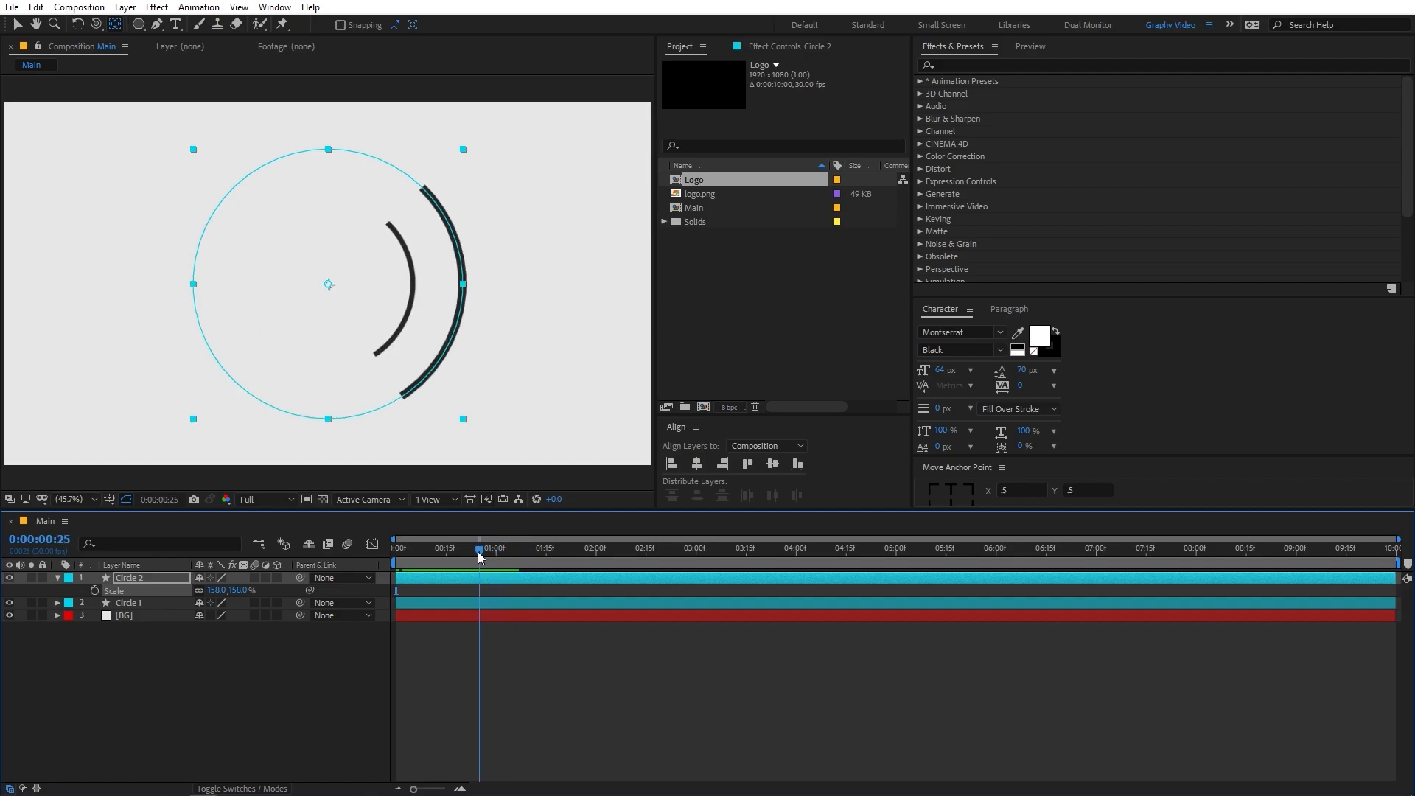
Duplicate the Circle 2 layer and scale the copy to 242%.
click(133, 578)
key(ctrl+d)
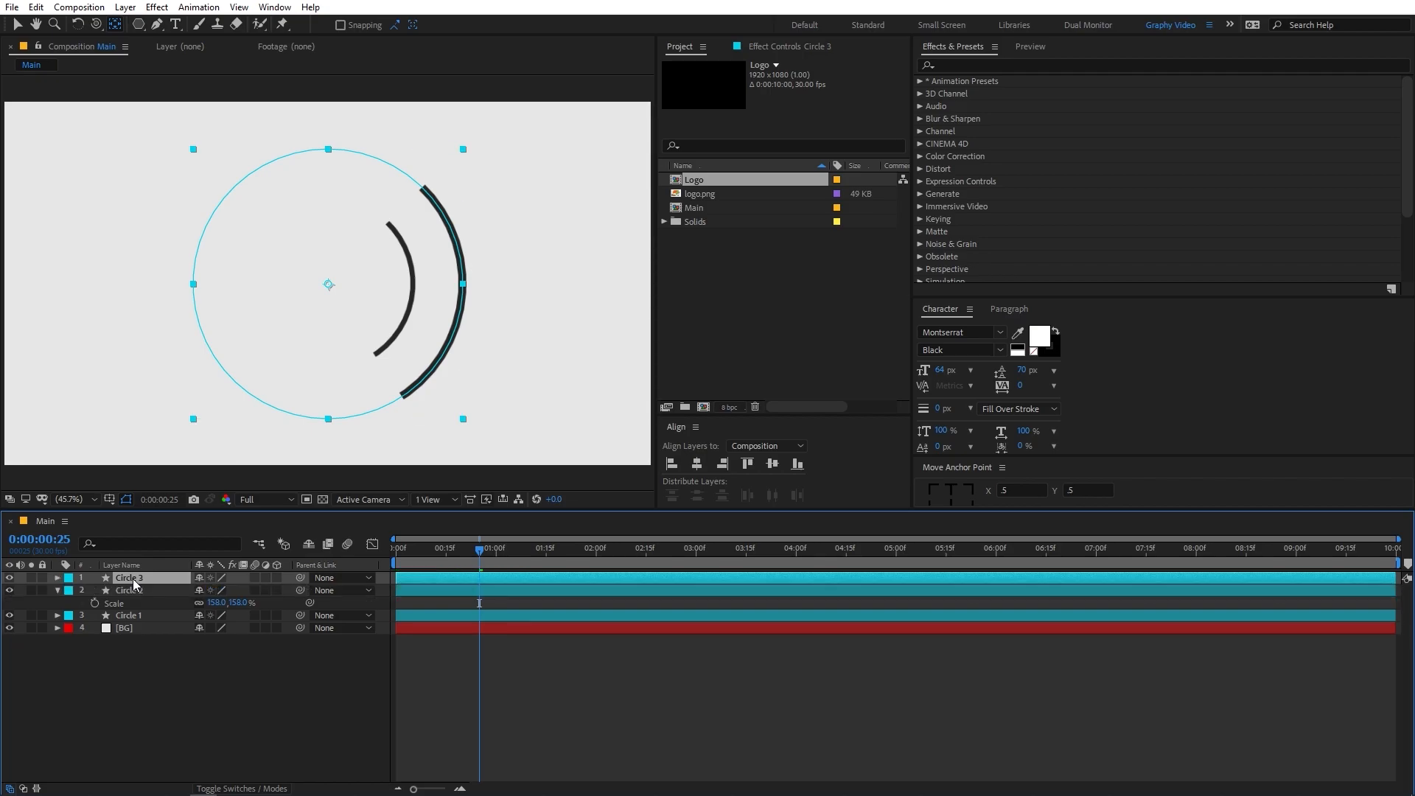
key(s)
drag(216, 590, 290, 598)
Increase the Points of Circle 3's polystar path to smooth its outline, and collapse the layer.
scroll(409, 259, up, 3)
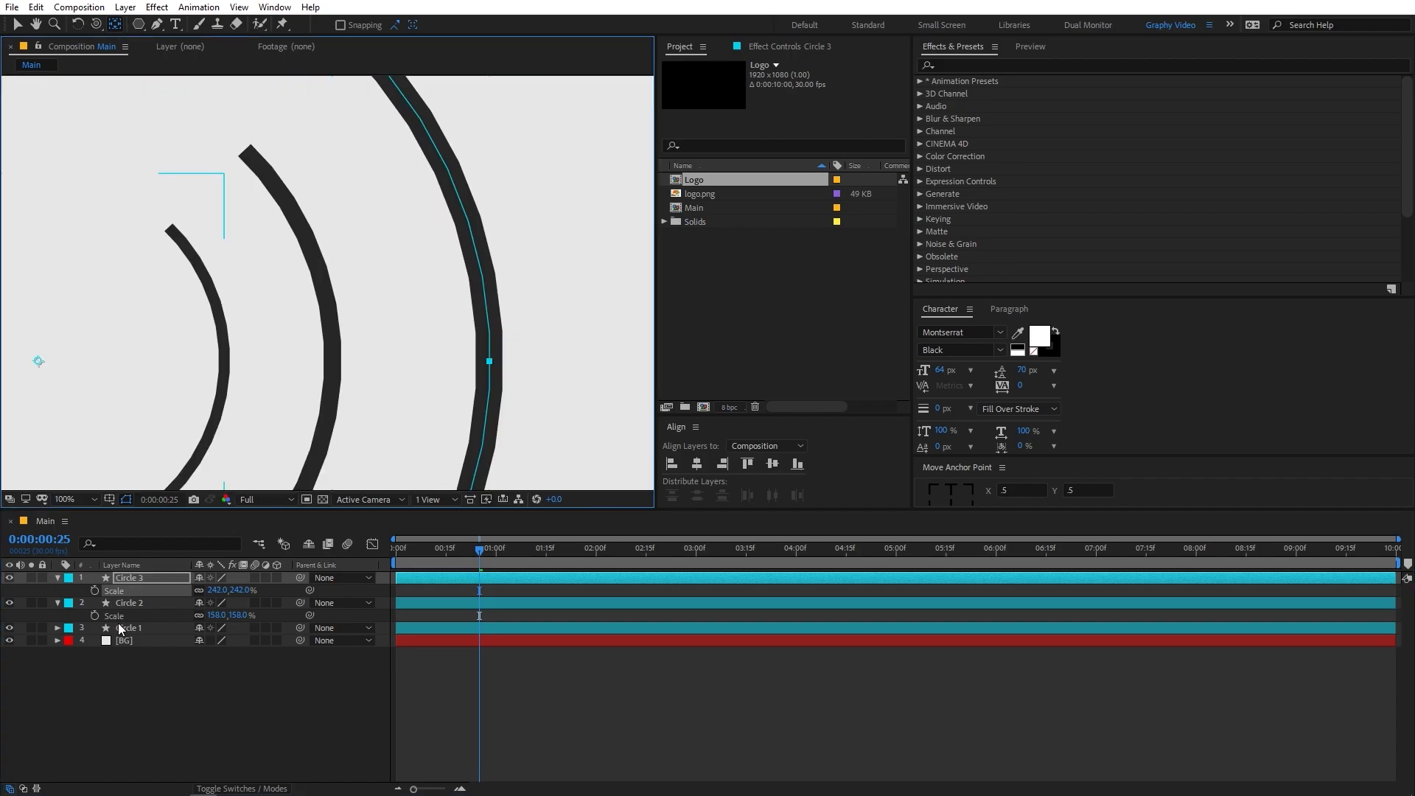
click(58, 577)
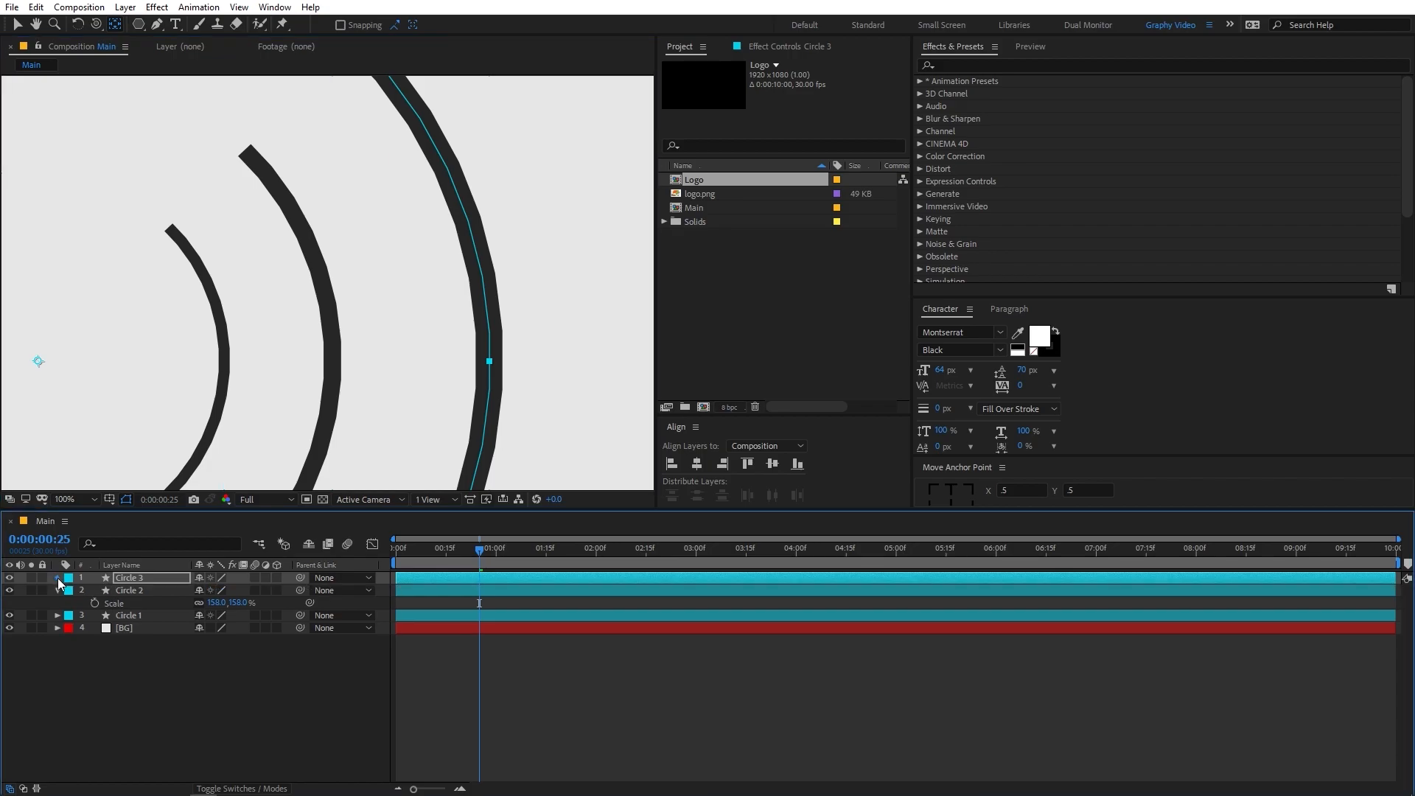
click(57, 578)
click(70, 590)
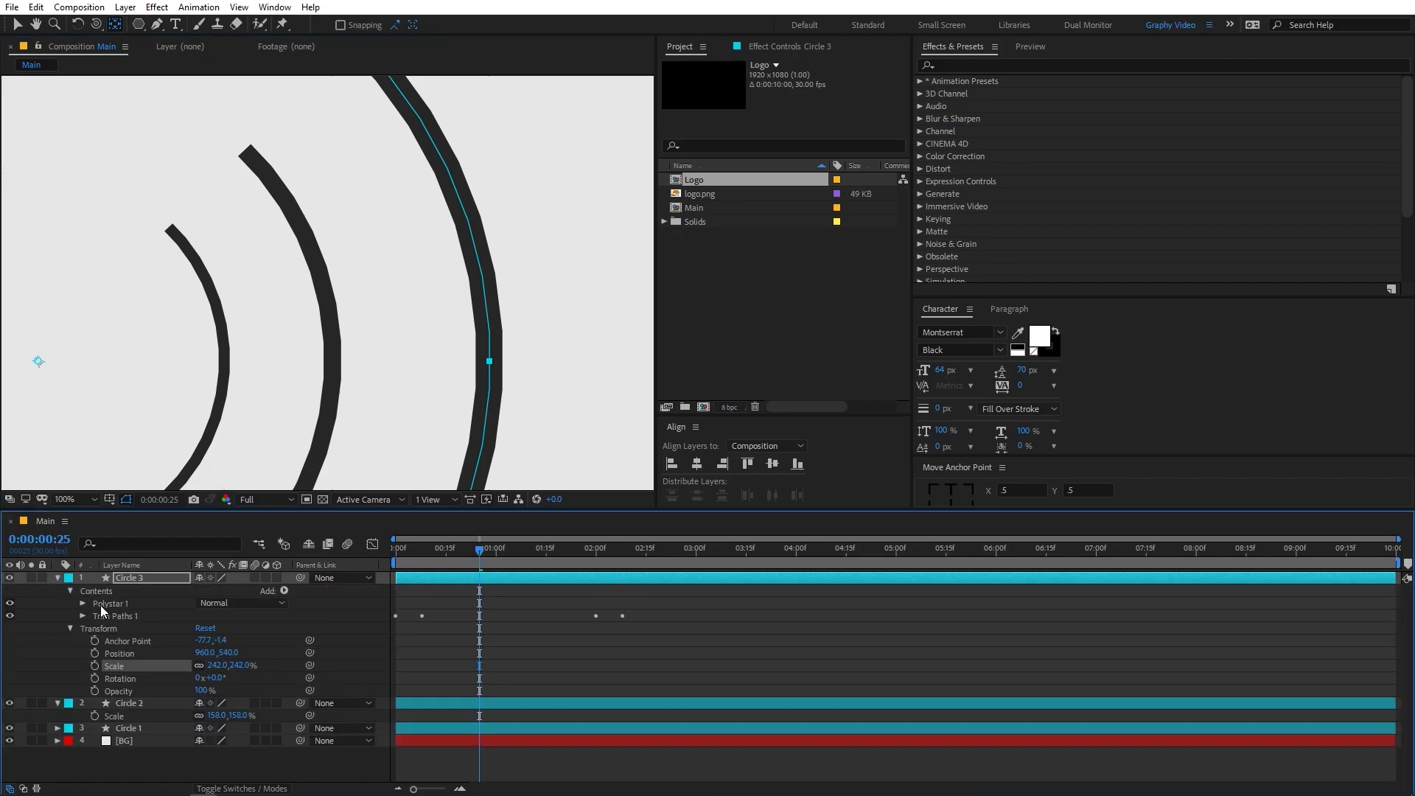
click(82, 602)
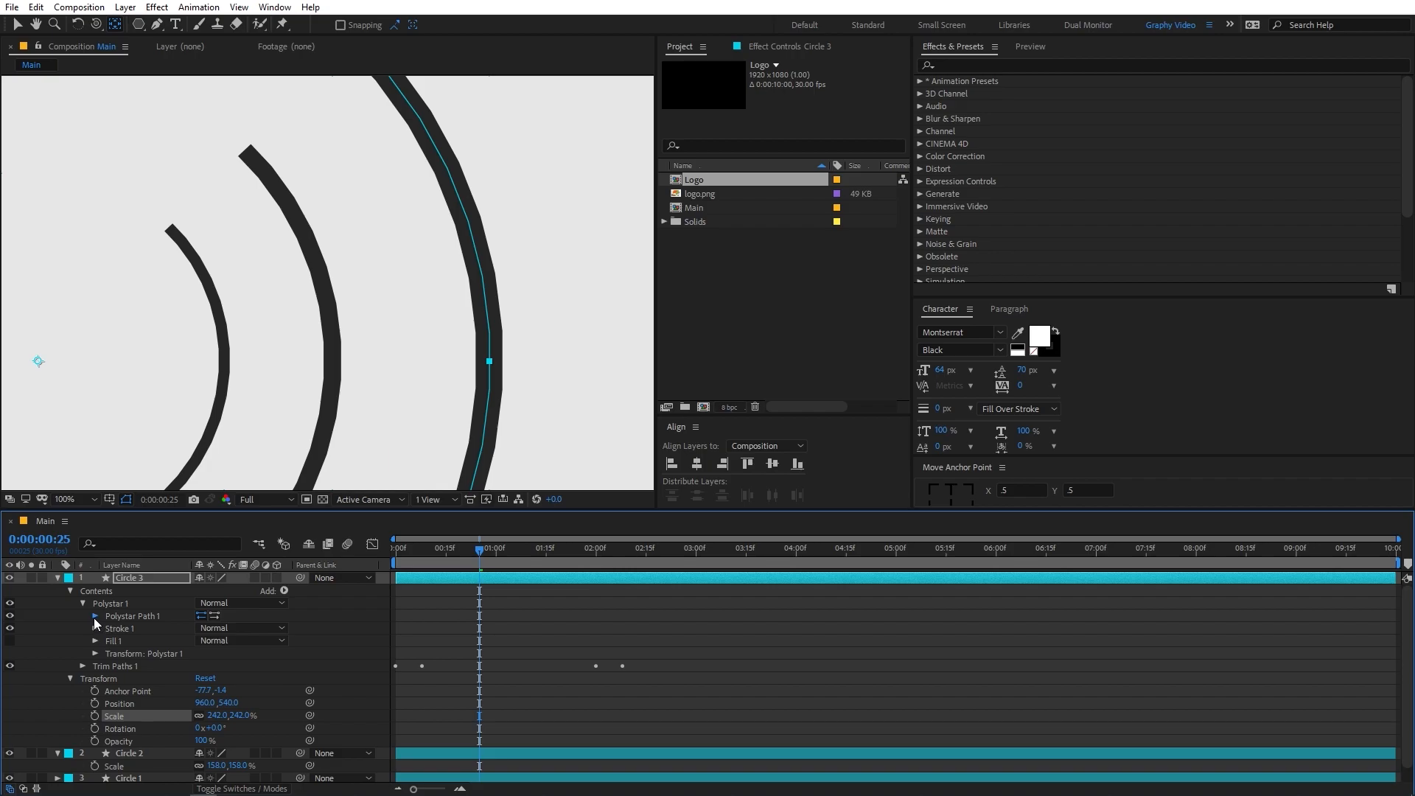
click(95, 616)
drag(206, 646, 257, 646)
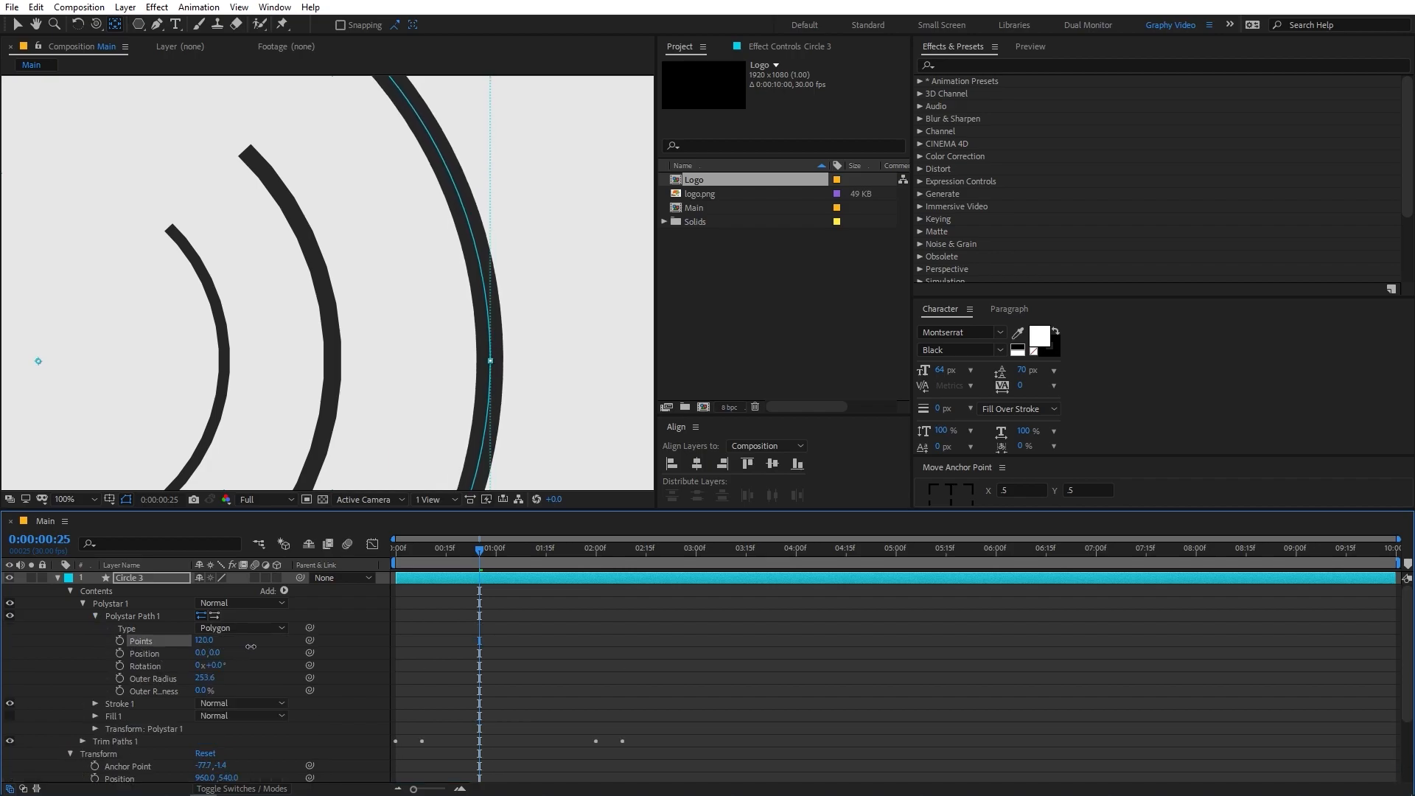
click(204, 650)
text(1)
key(Return)
click(58, 578)
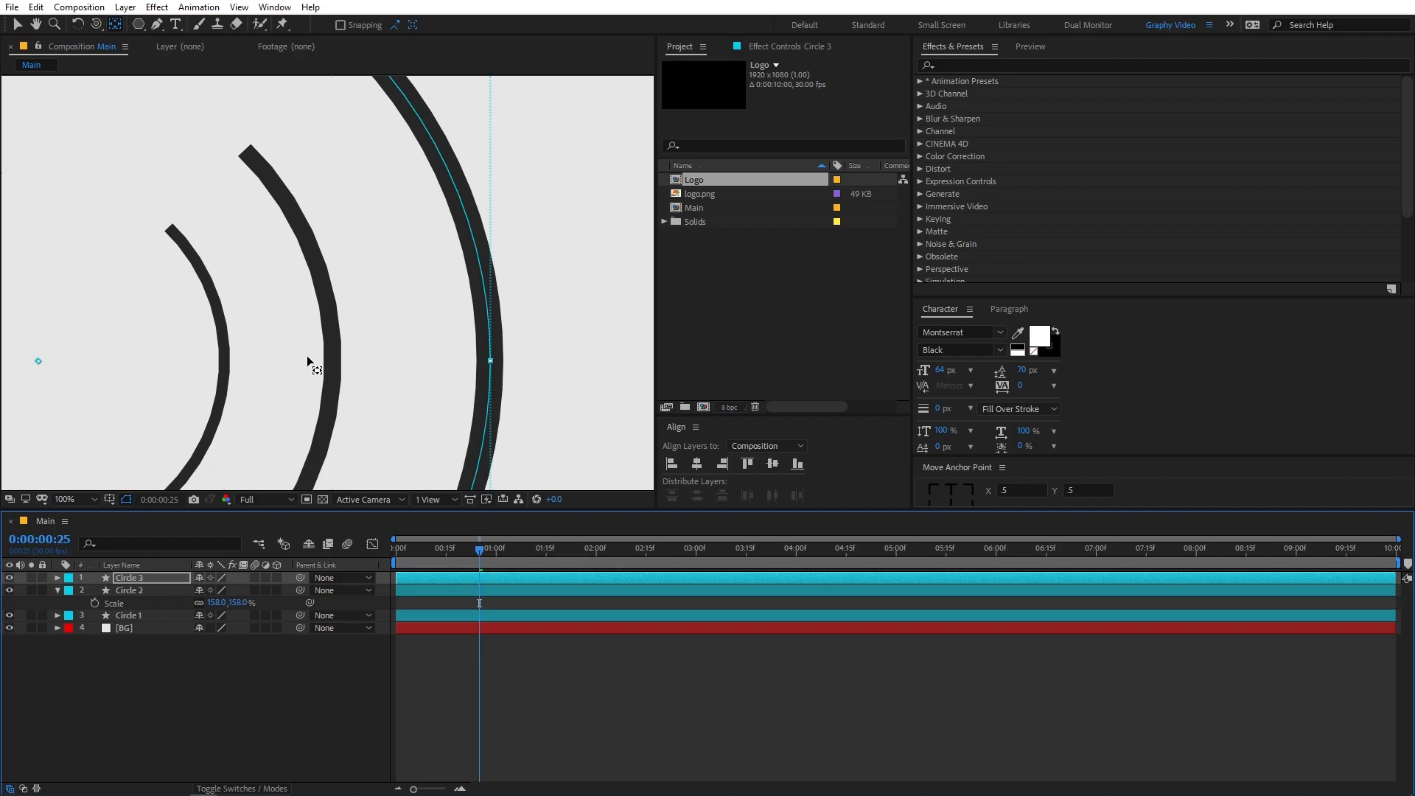
Thicken Circle 3's stroke to 85 px.
scroll(354, 338, down, 4)
scroll(361, 341, up, 2)
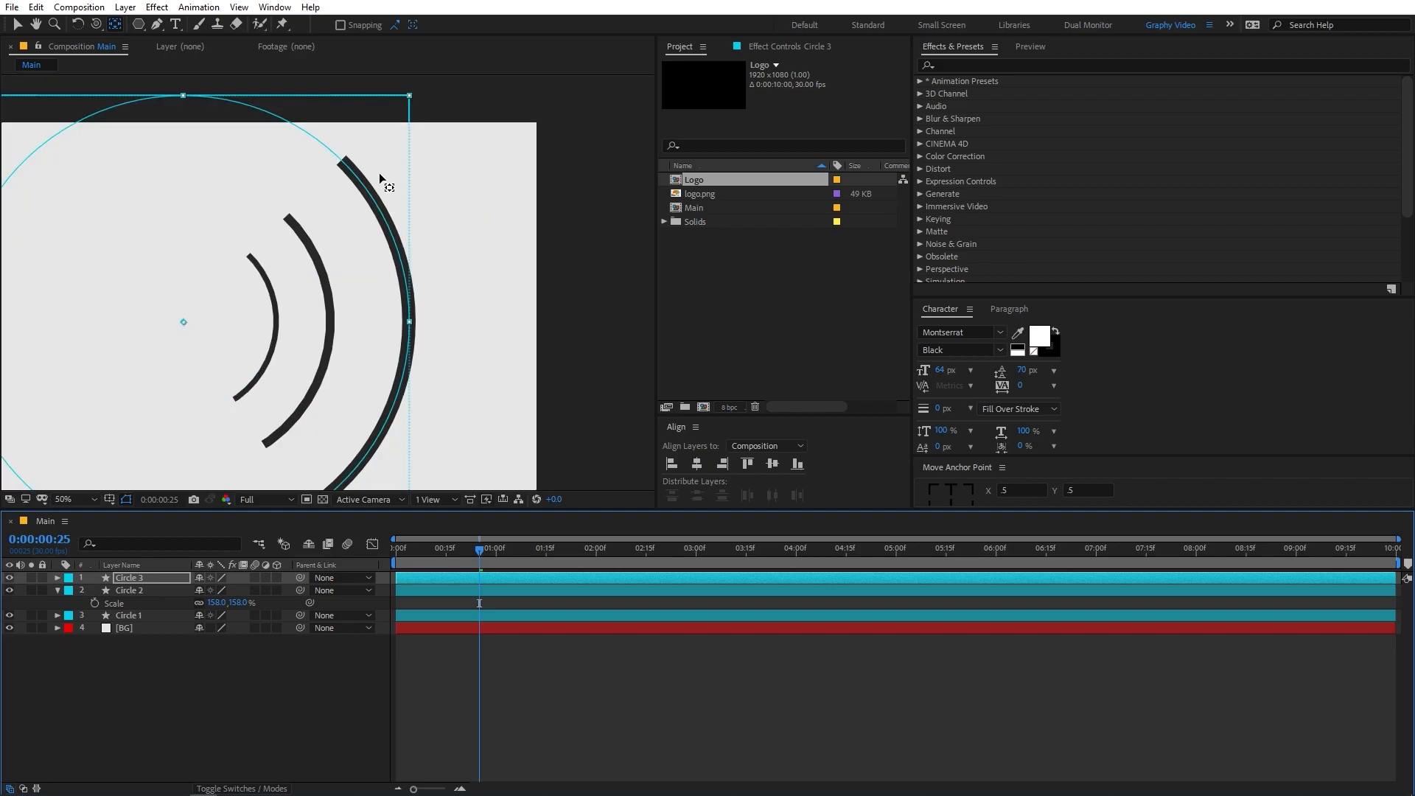
drag(474, 299, 592, 269)
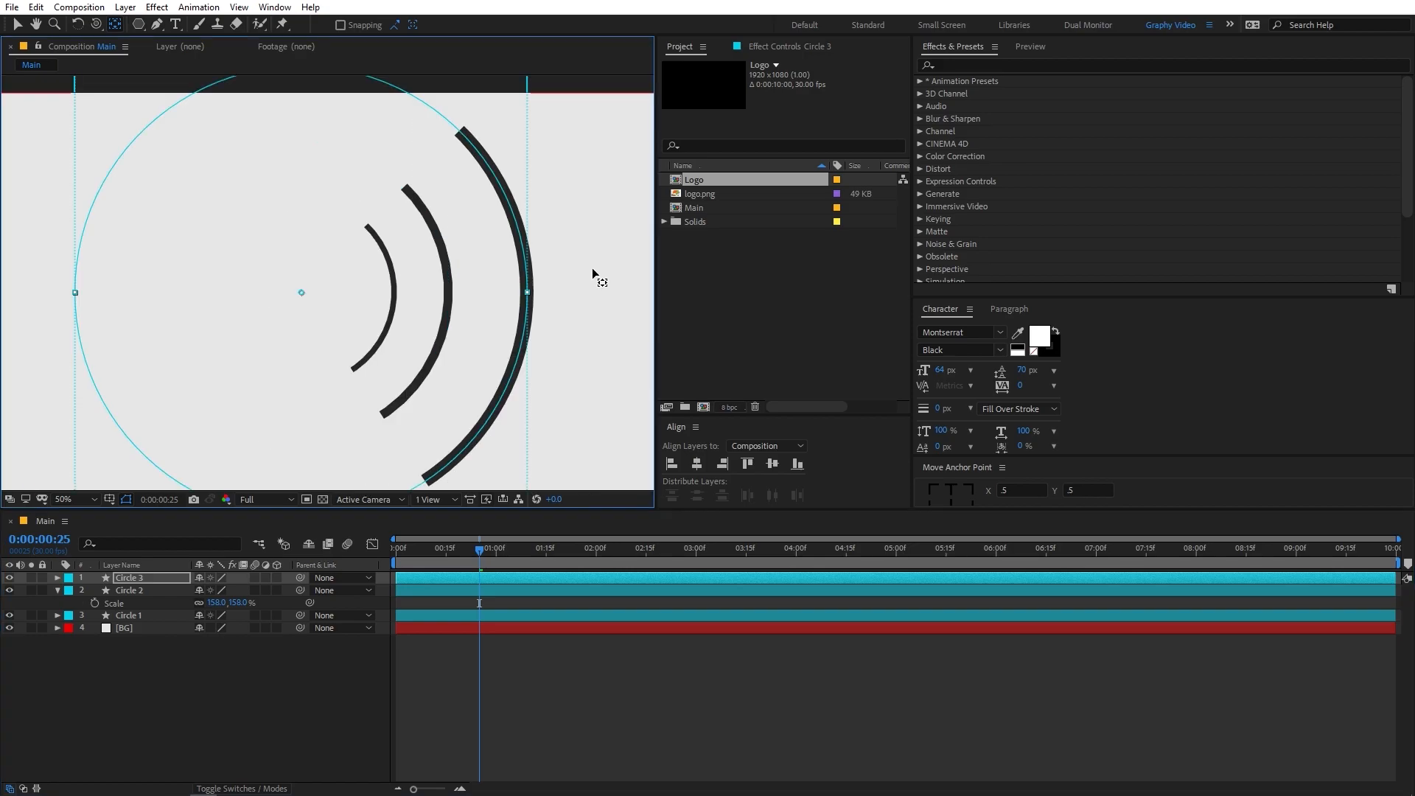
click(152, 578)
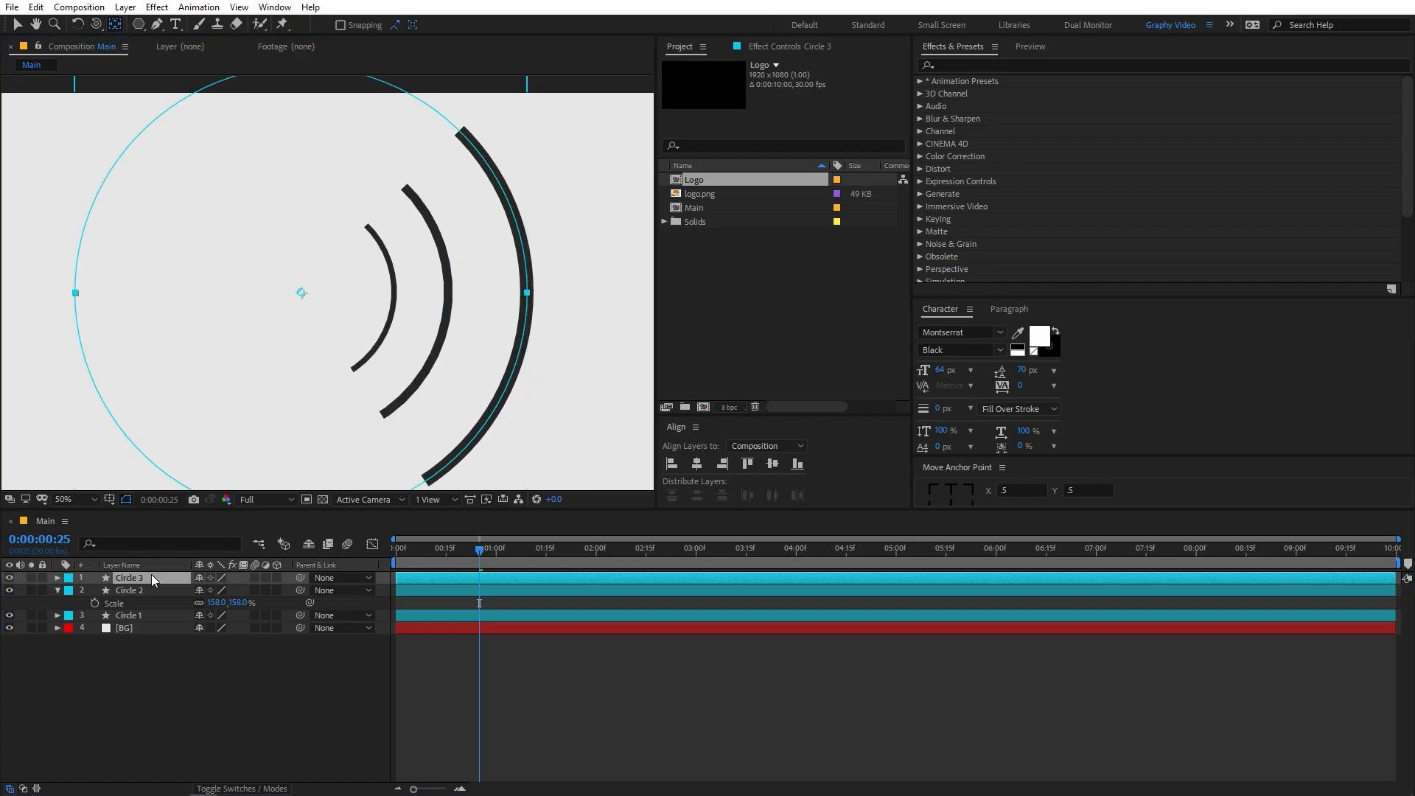
click(136, 27)
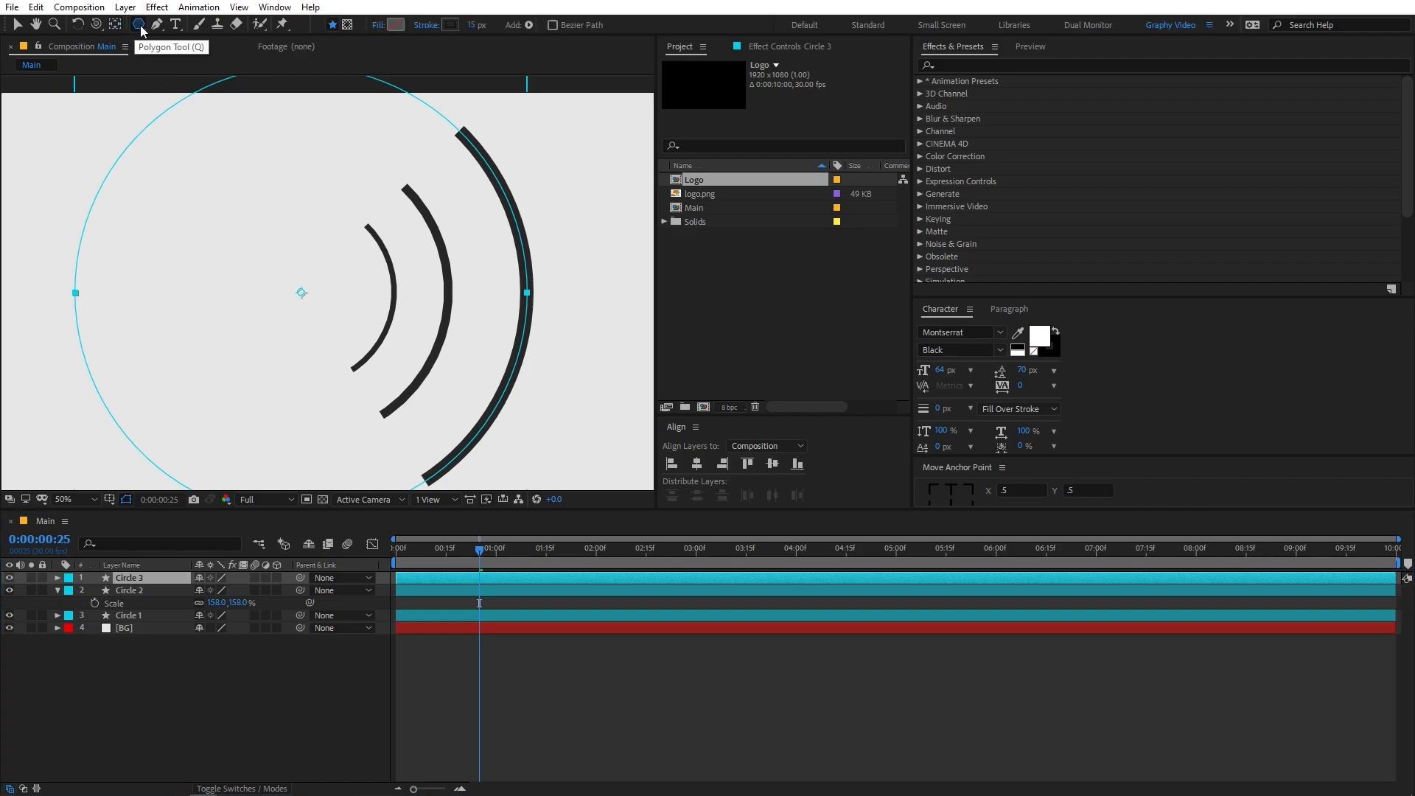
drag(474, 29, 536, 40)
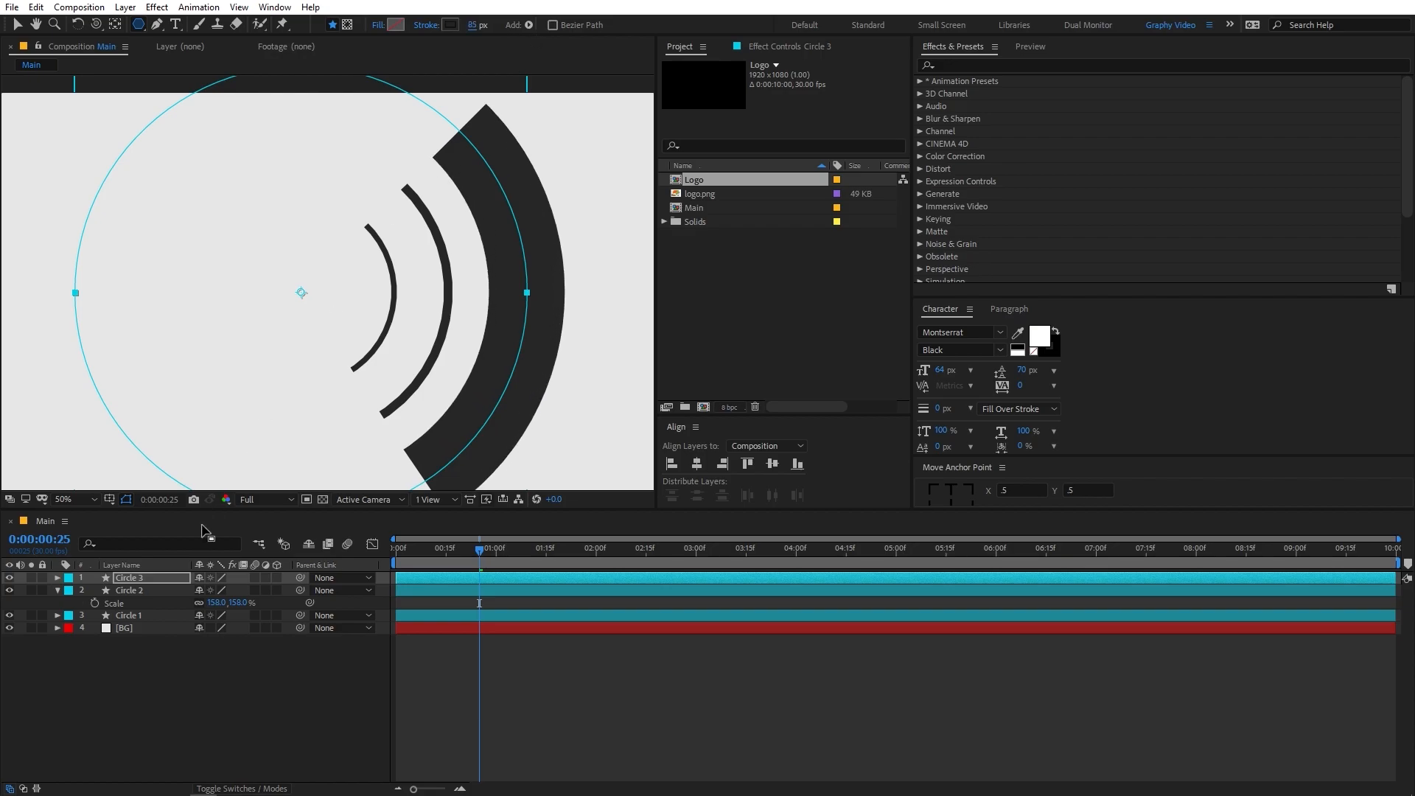
Rotate the Circle 3 layer to 172°.
click(157, 576)
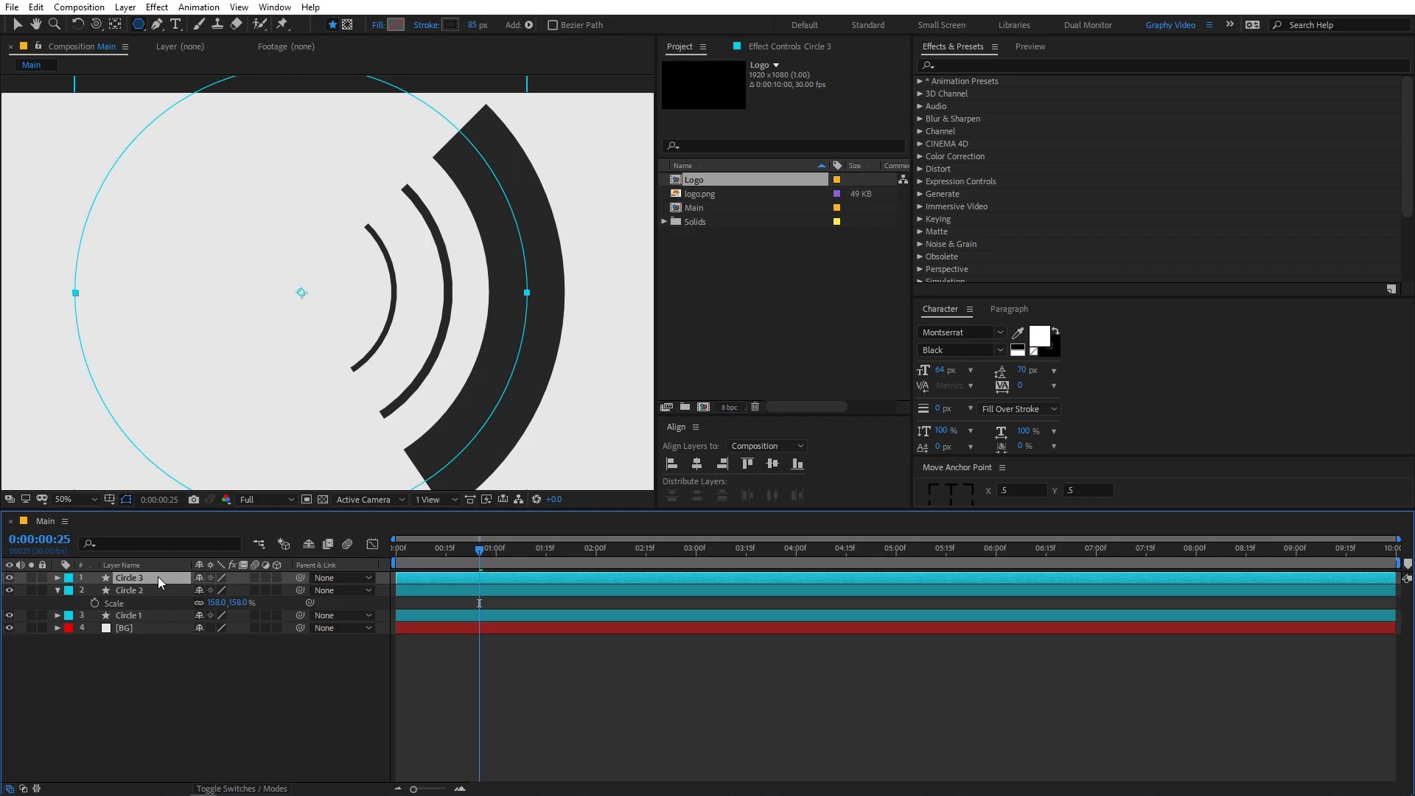
key(r)
drag(222, 590, 353, 594)
Thin Circle 2's stroke to 1.7 px and rotate the layer to 103°.
click(151, 604)
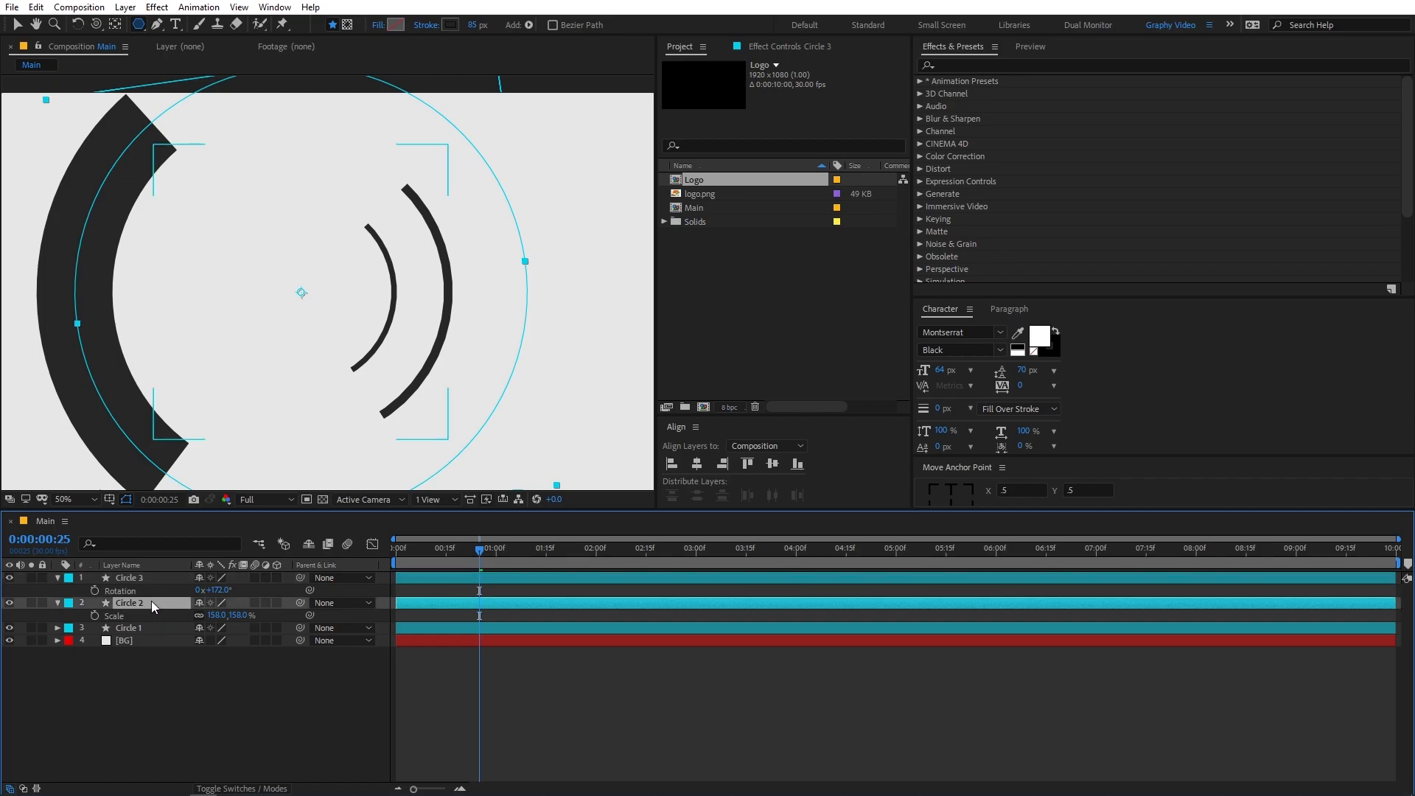
drag(476, 24, 430, 40)
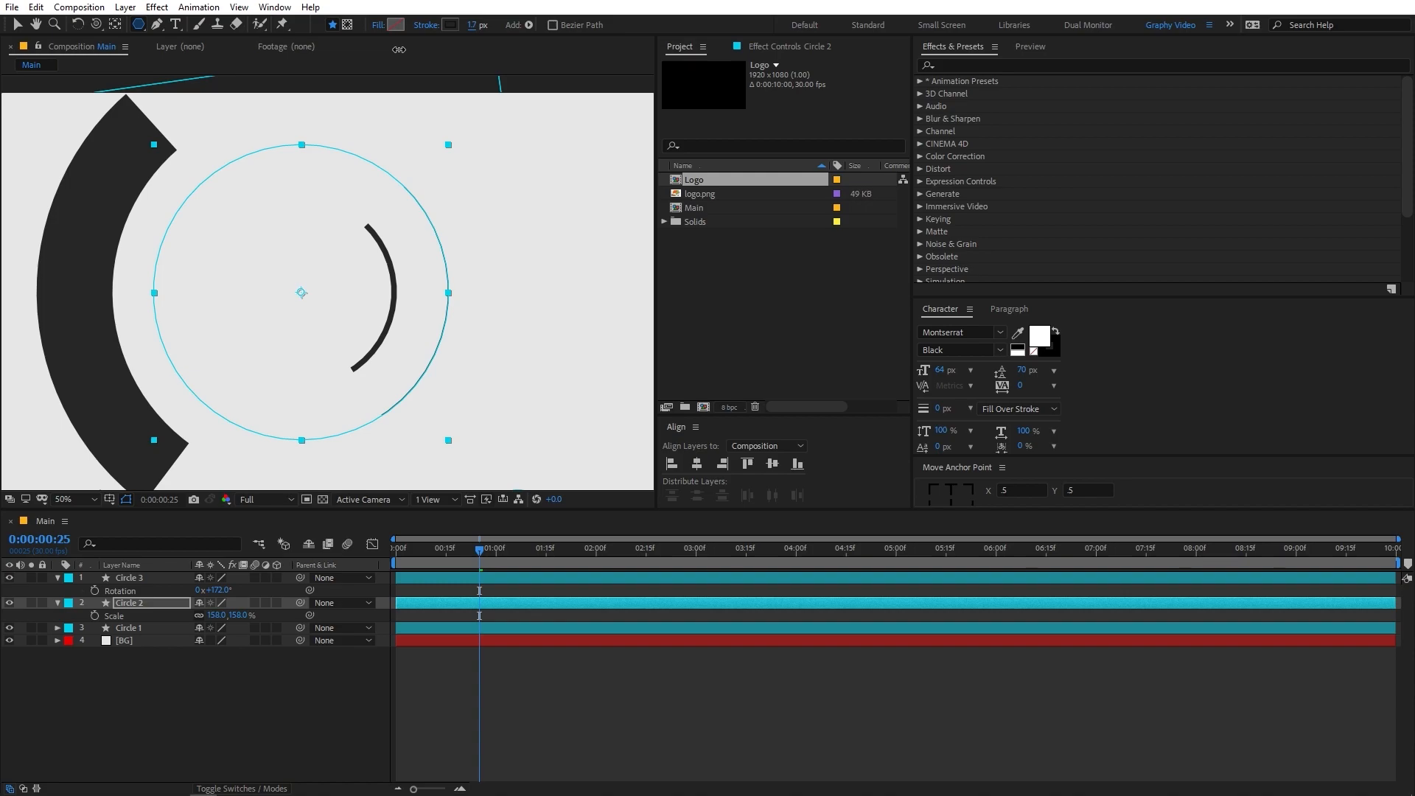
key(r)
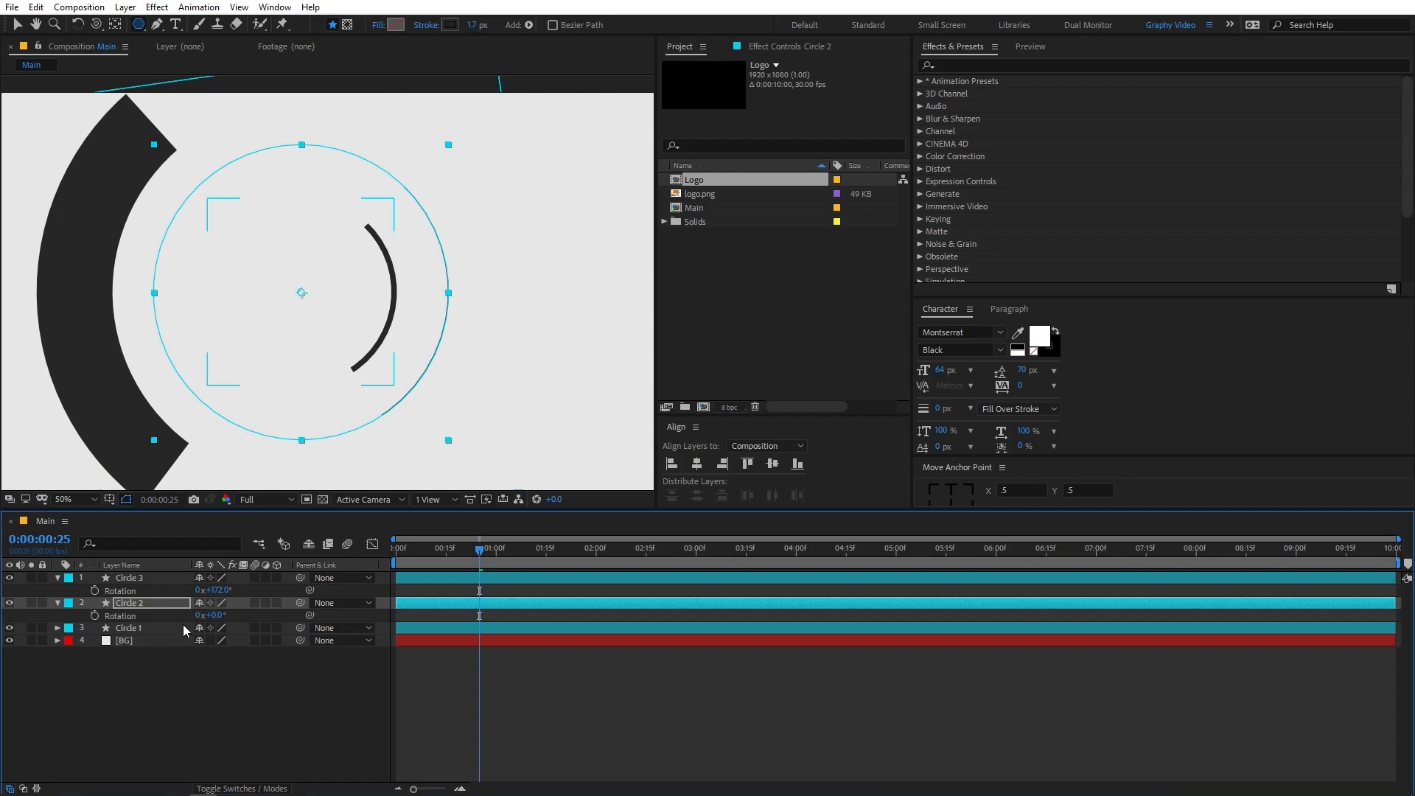
drag(216, 625, 284, 625)
click(277, 704)
Scale the Circle 1 layer to 107.7% and set its stroke width to 43.1 px.
click(143, 626)
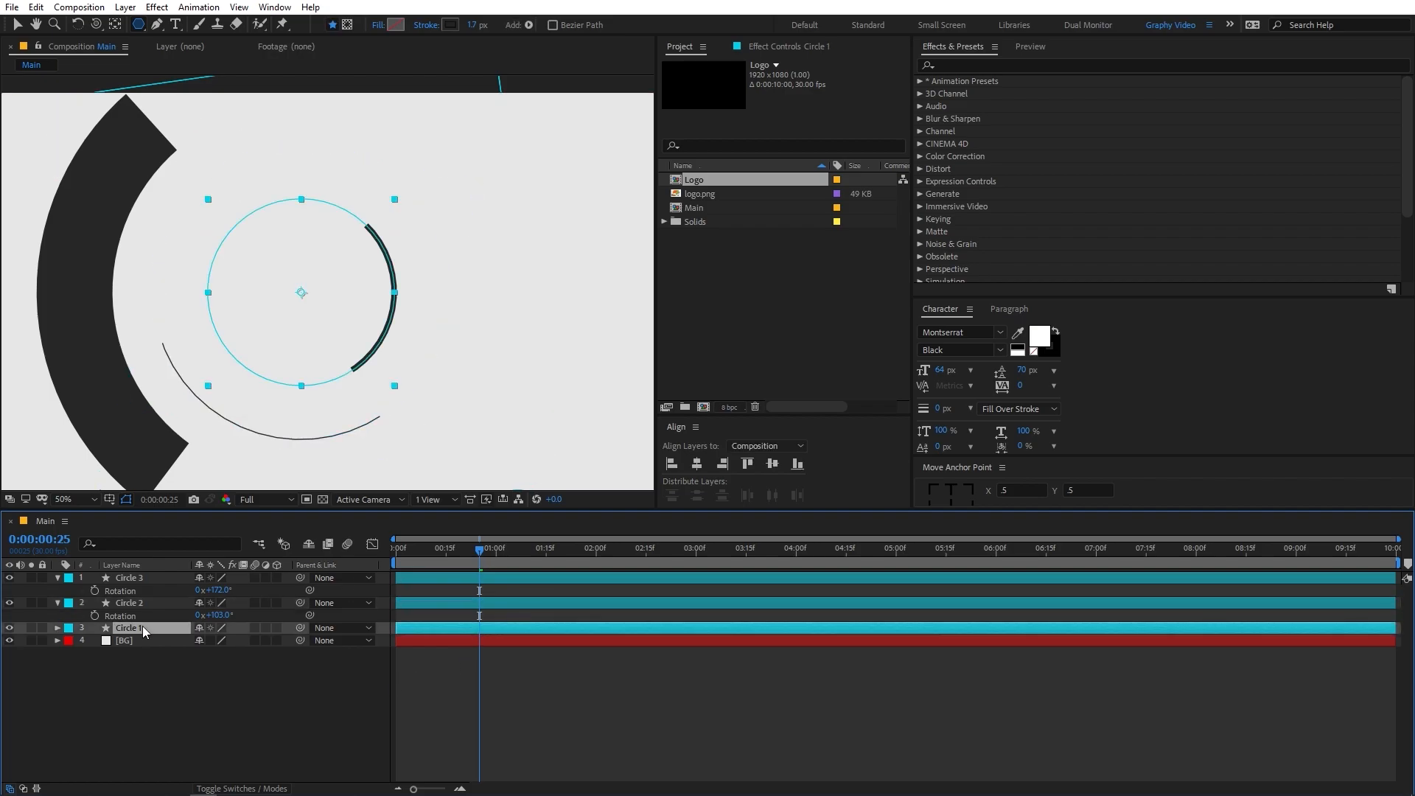
key(s)
drag(217, 640, 258, 641)
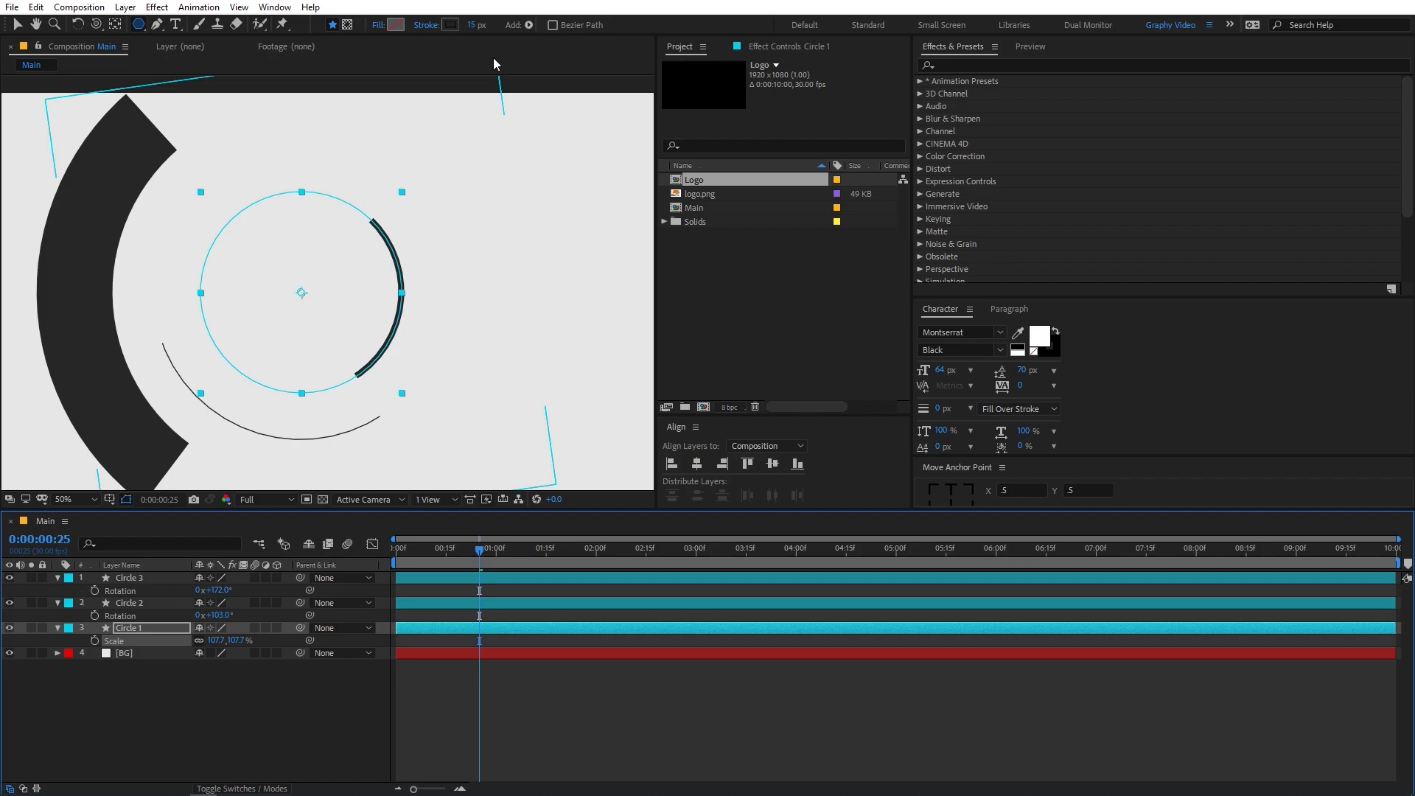
drag(479, 28, 499, 28)
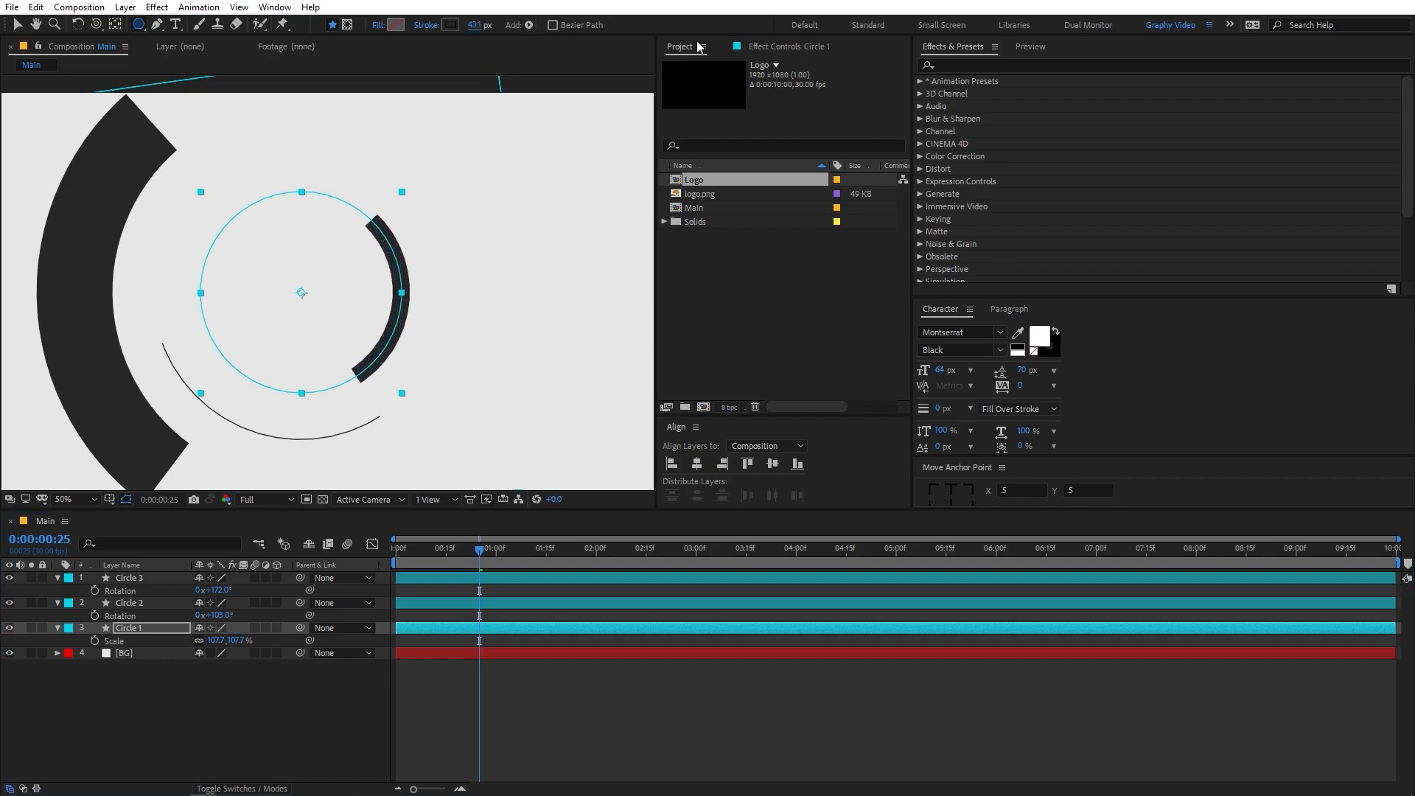
Rotate the Circle 1 layer to -42.2° and preview the ring animation from the beginning.
click(466, 629)
key(r)
drag(227, 644, 34, 654)
drag(506, 557, 380, 588)
key(space)
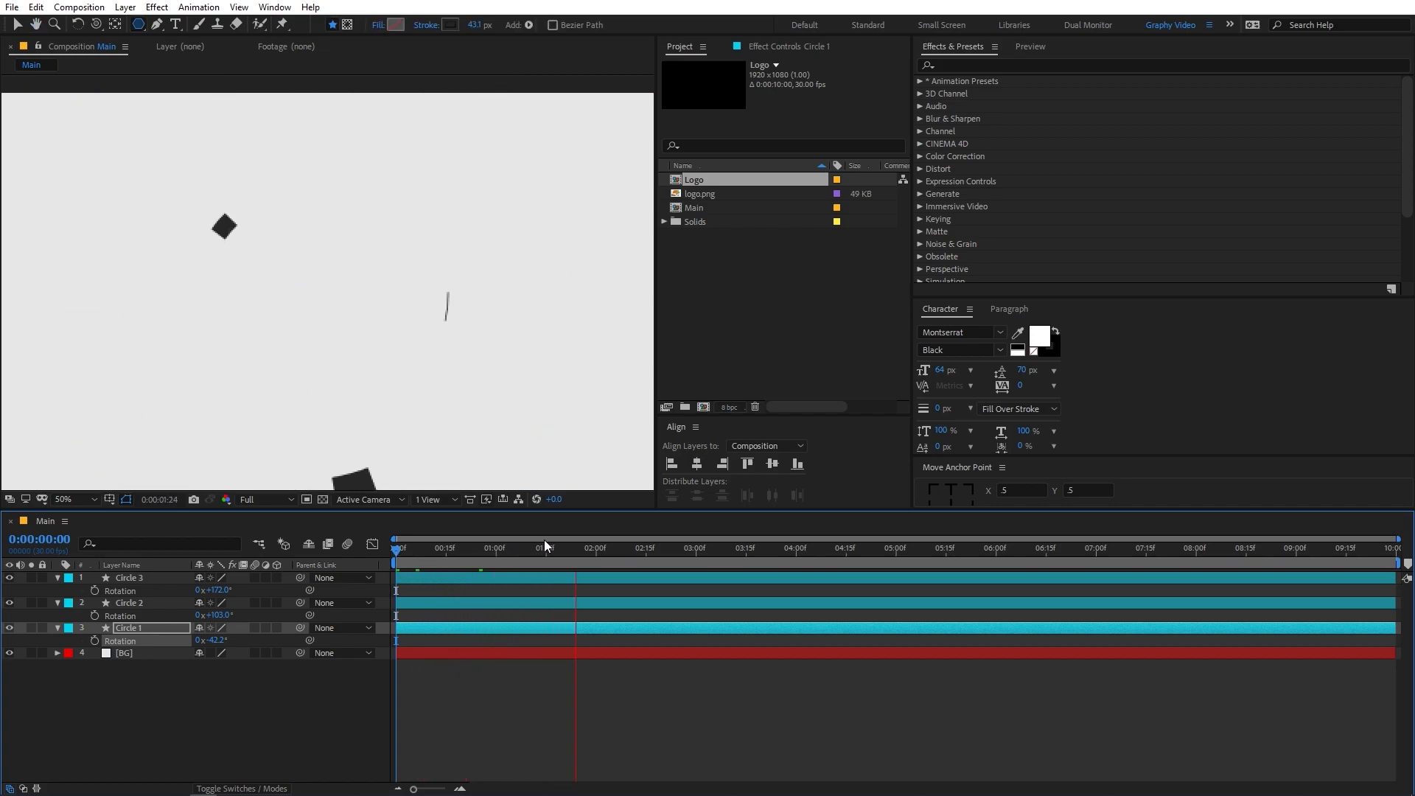
key(space)
key(space)
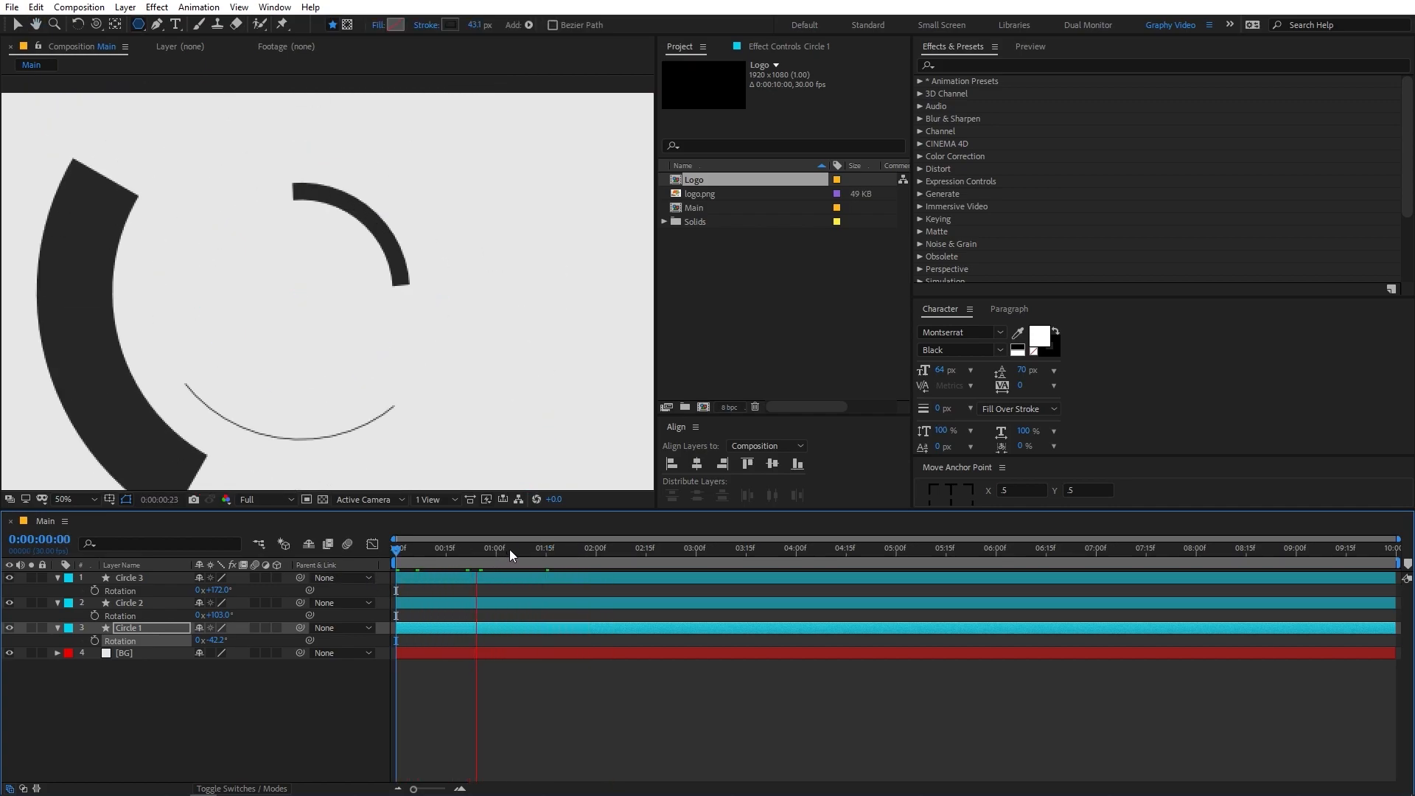
drag(528, 547, 479, 559)
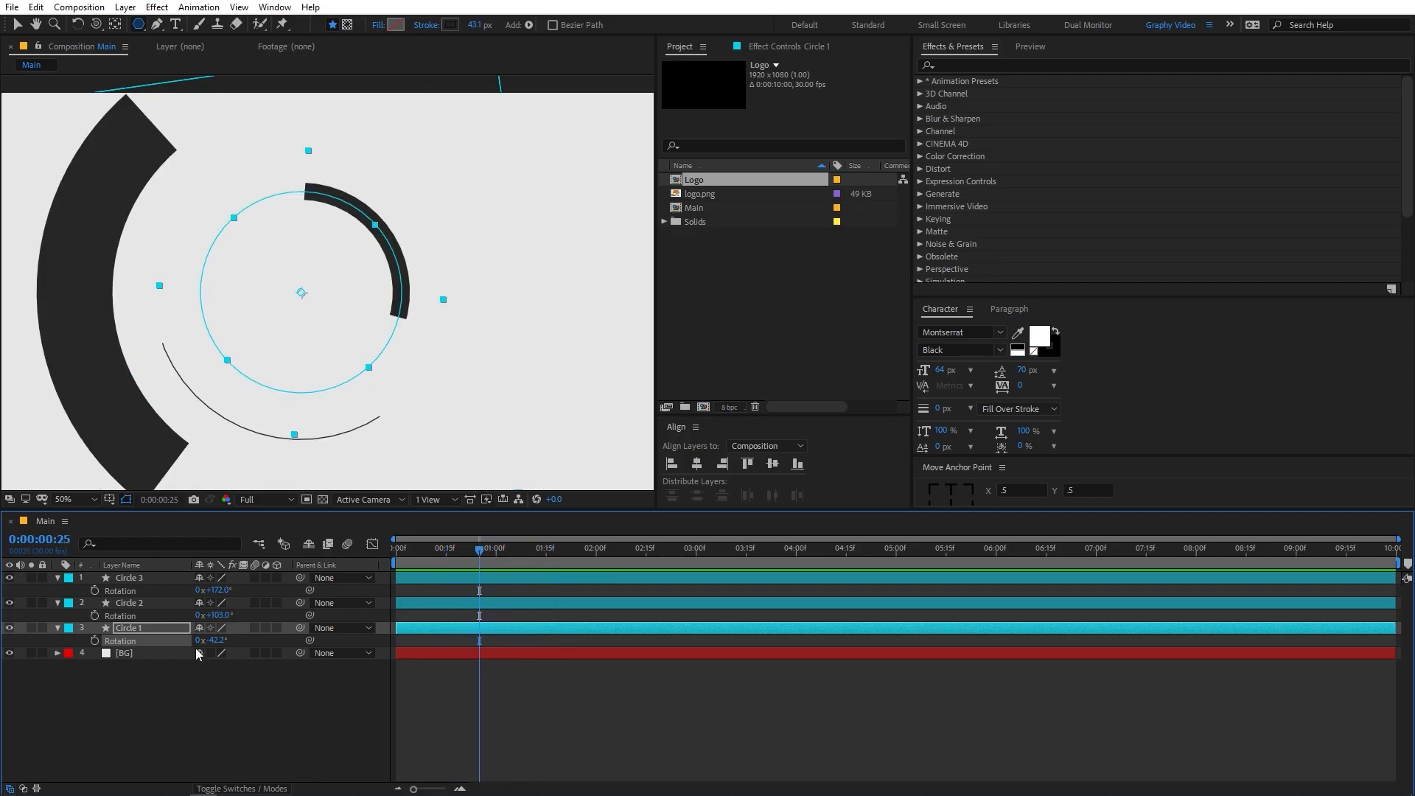
Shift both of Circle 1's Trim Paths Start keyframes so the first sits at 0:00:00:21, and preview the result.
click(143, 629)
key(u)
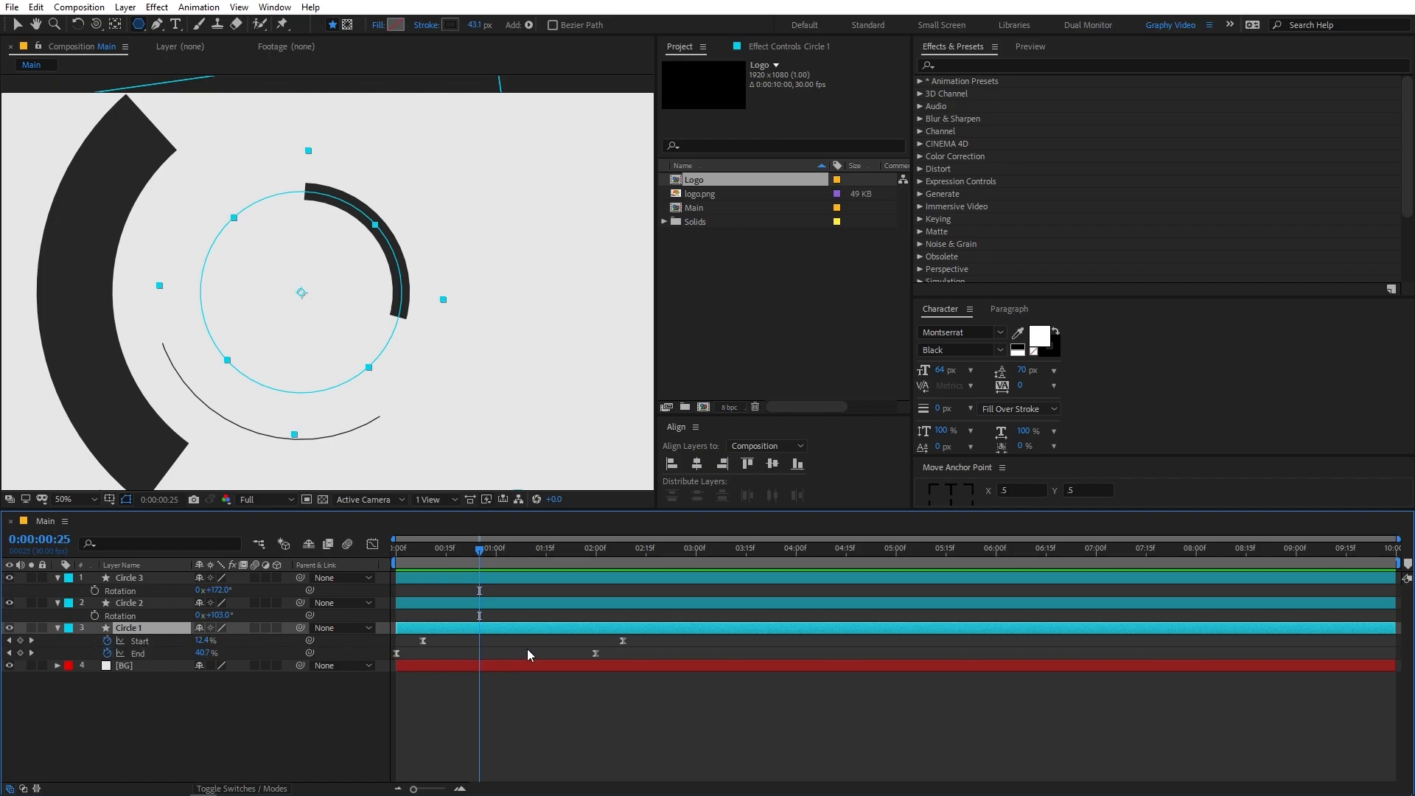
drag(635, 640, 401, 643)
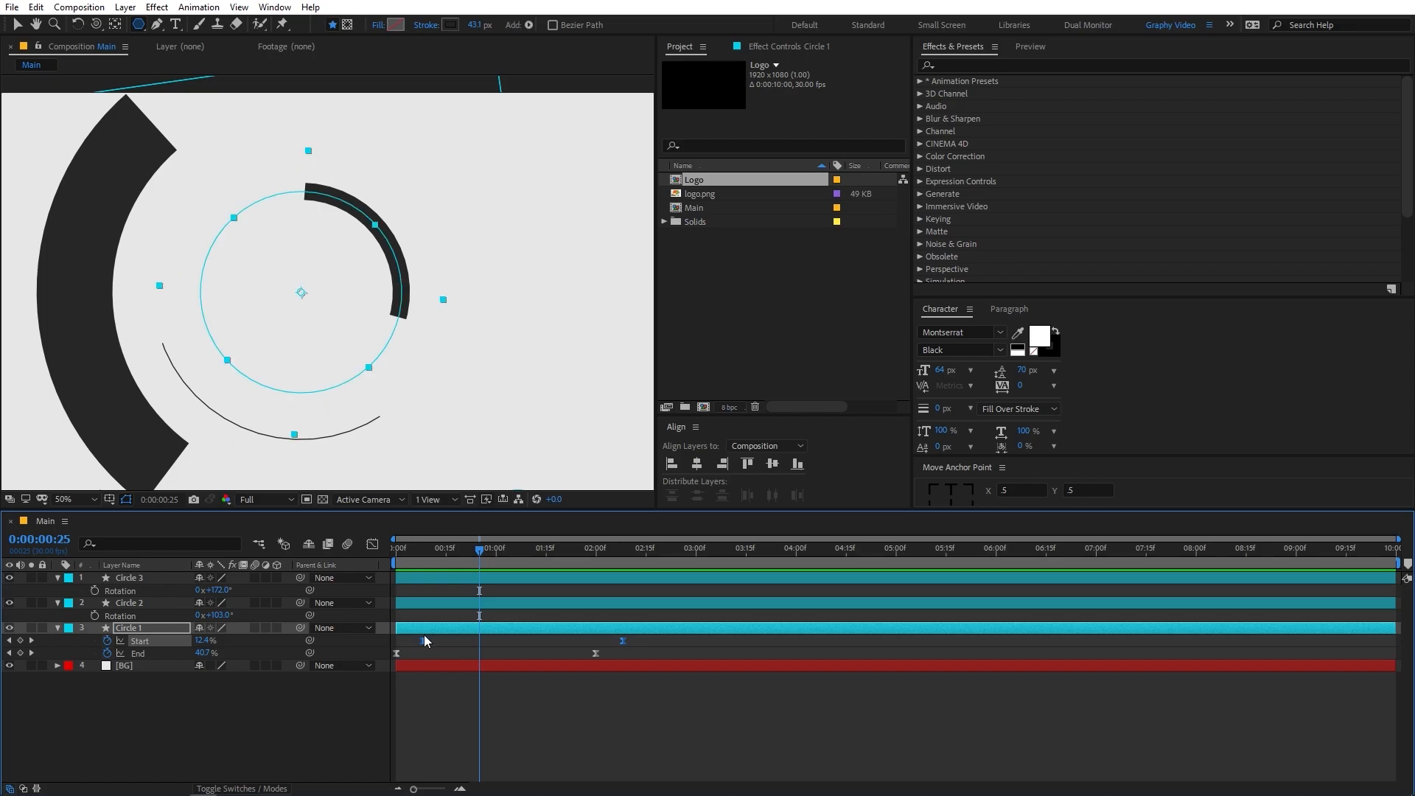
drag(466, 559, 451, 560)
drag(424, 640, 461, 639)
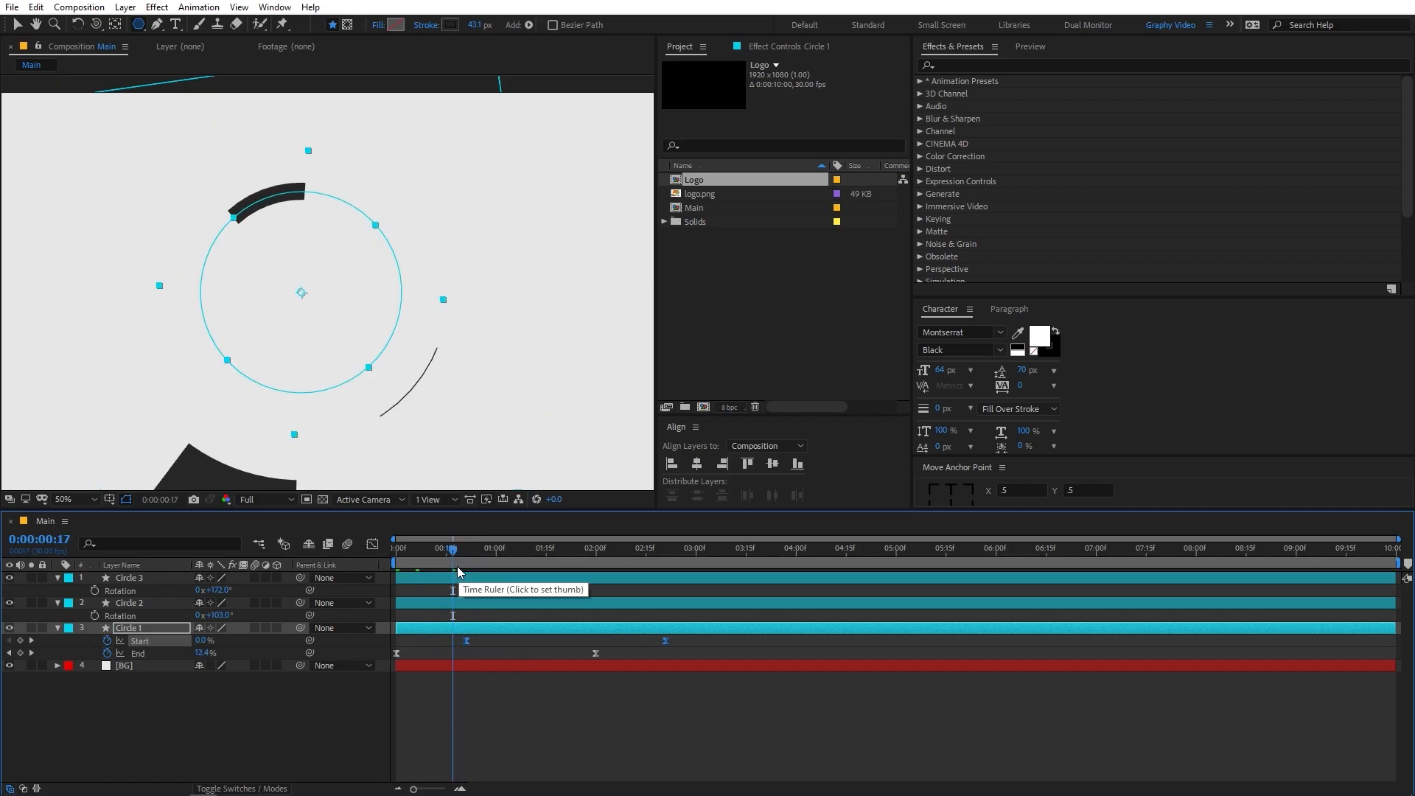
key(space)
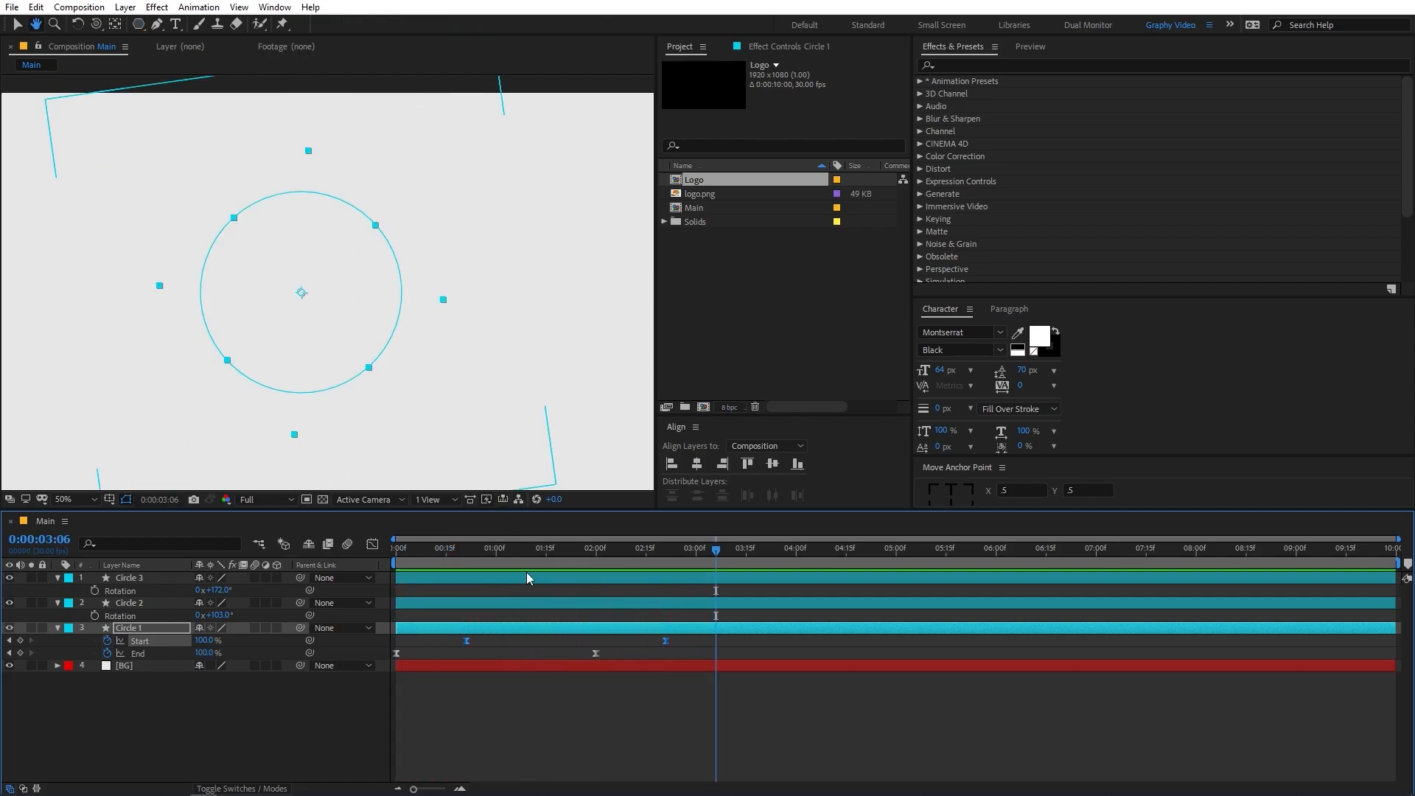
key(space)
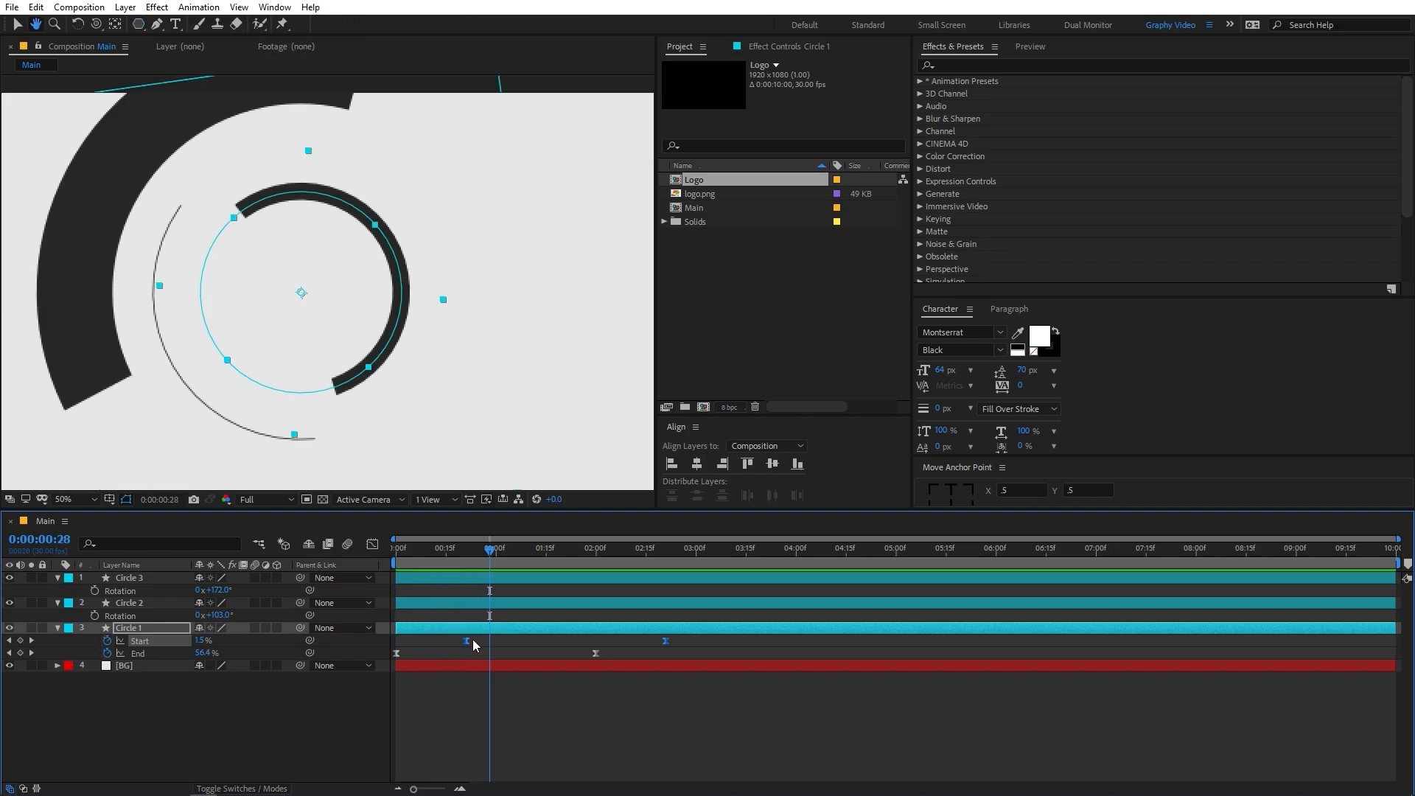
Try moving Circle 1's Start keyframes earlier, just a few frames after its End keyframes, and preview the shorter stroke.
drag(466, 639, 408, 643)
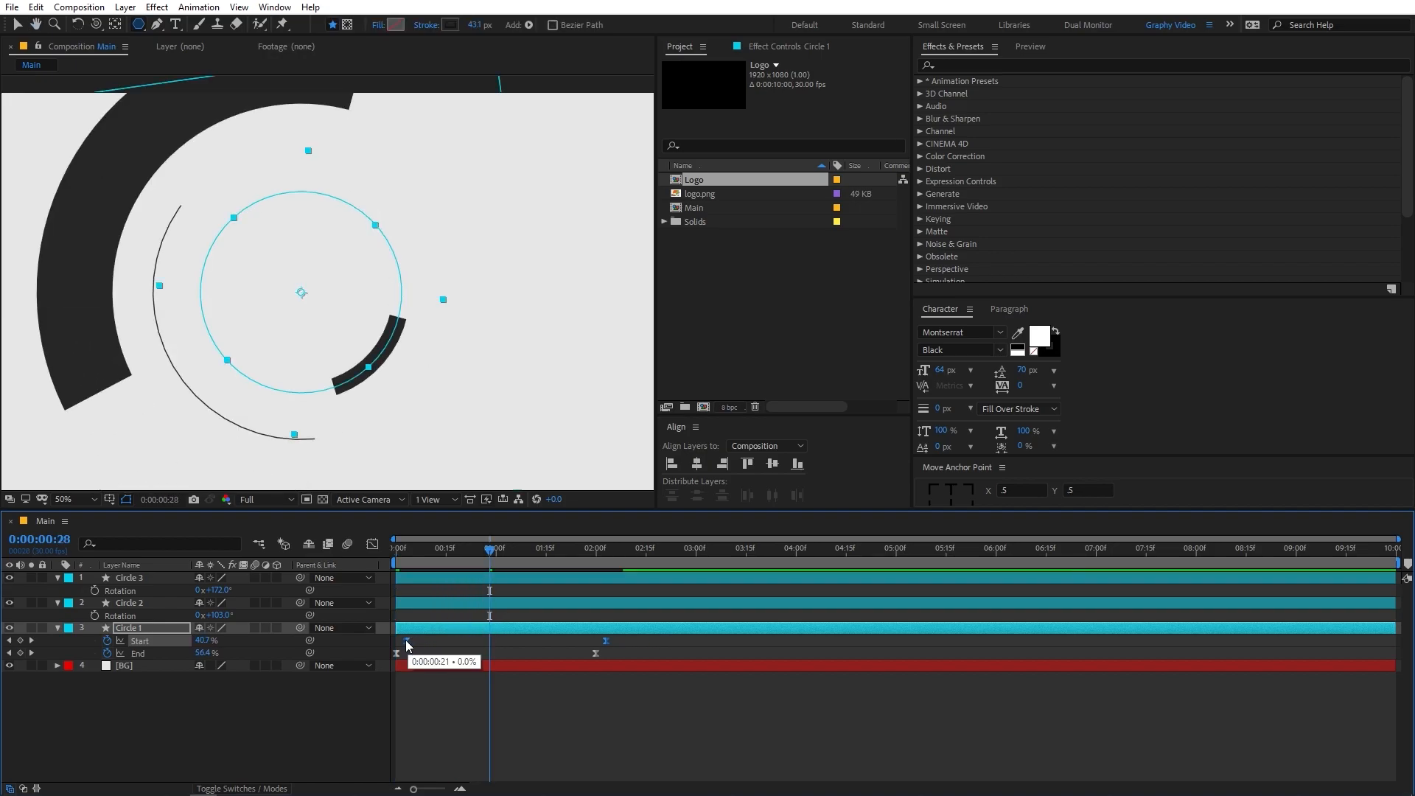
key(space)
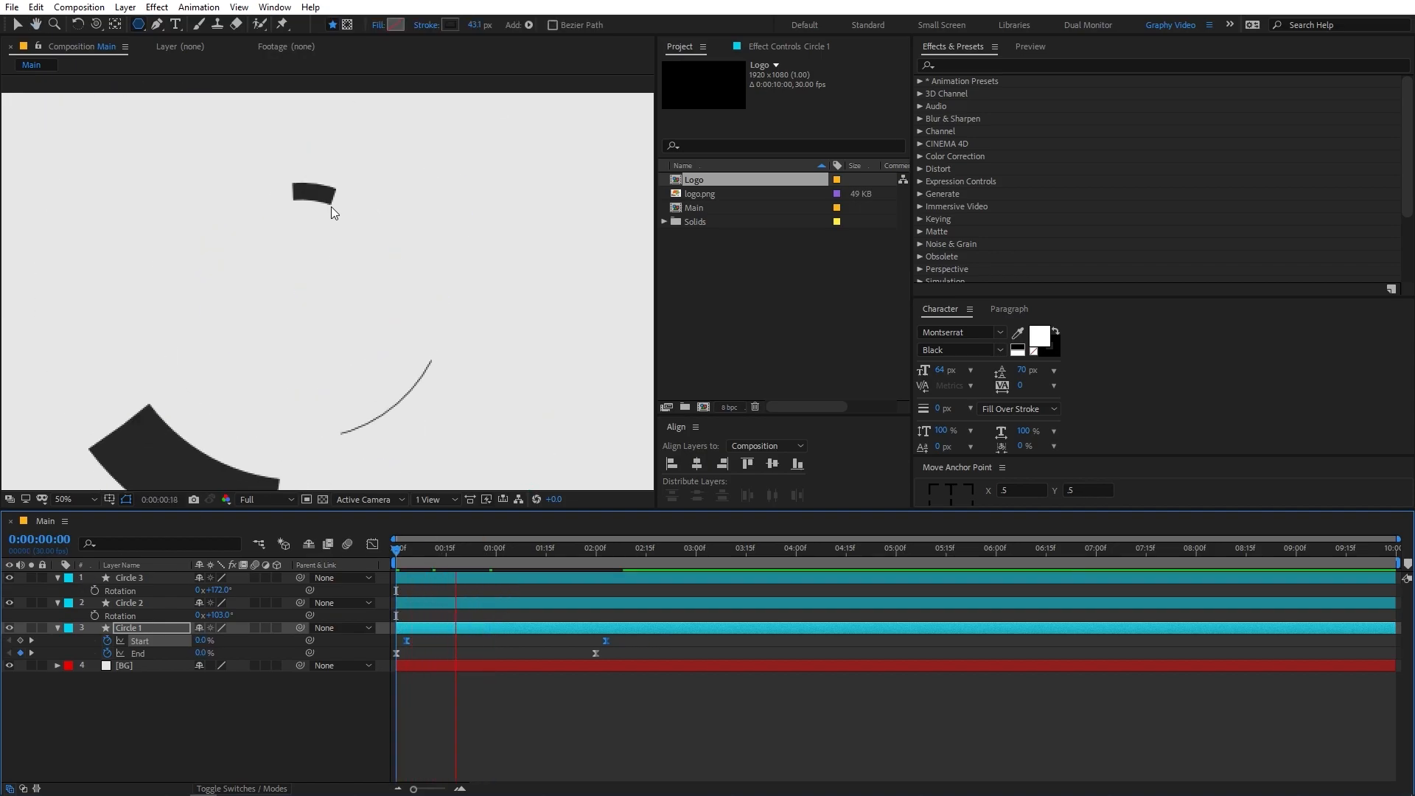
key(space)
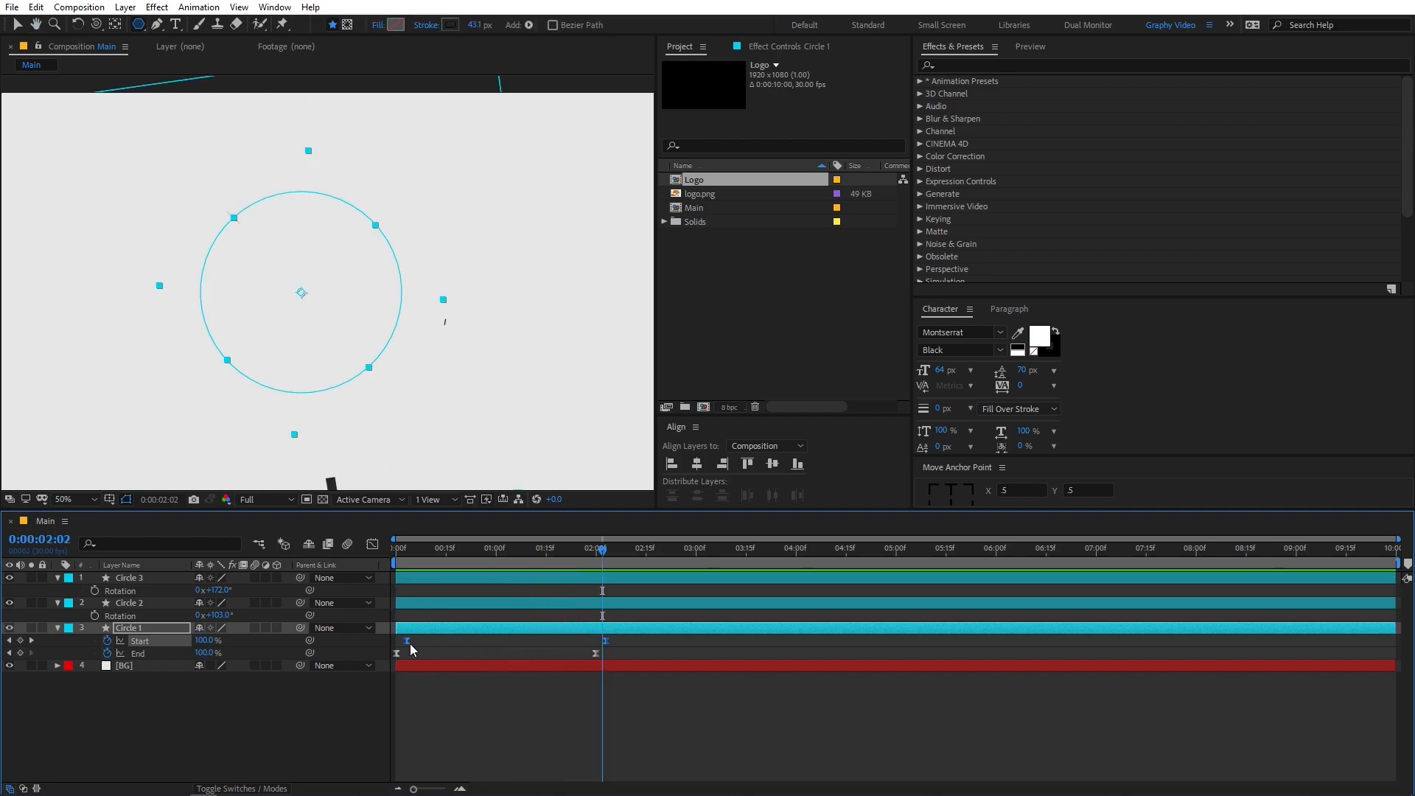
Move Circle 1's Start keyframes so the first sits at about 20 frames, and preview the longer stroke.
drag(409, 641, 462, 641)
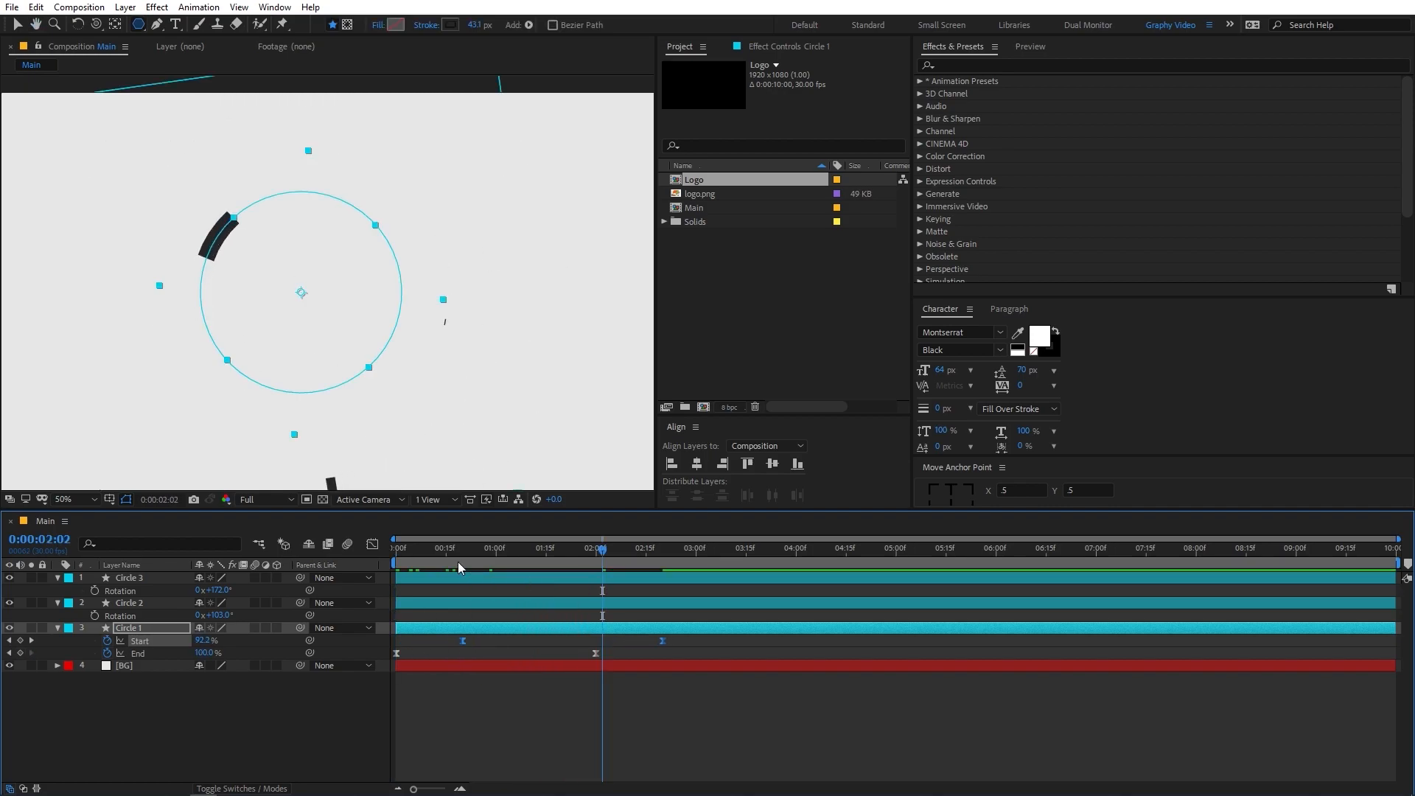
key(space)
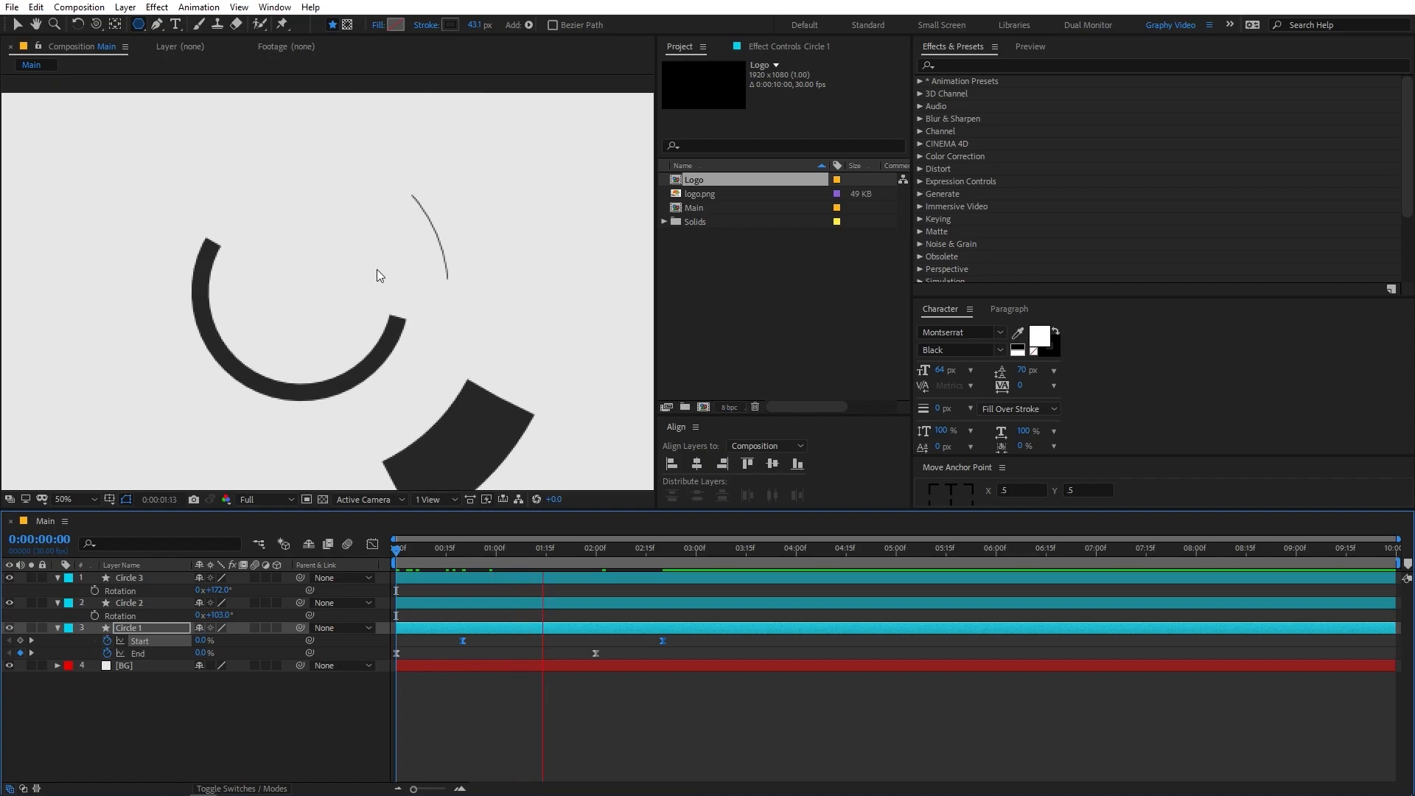
key(space)
mouse_move(494, 552)
mouse_down()
mouse_move(555, 525)
mouse_move(558, 547)
mouse_move(508, 555)
mouse_up()
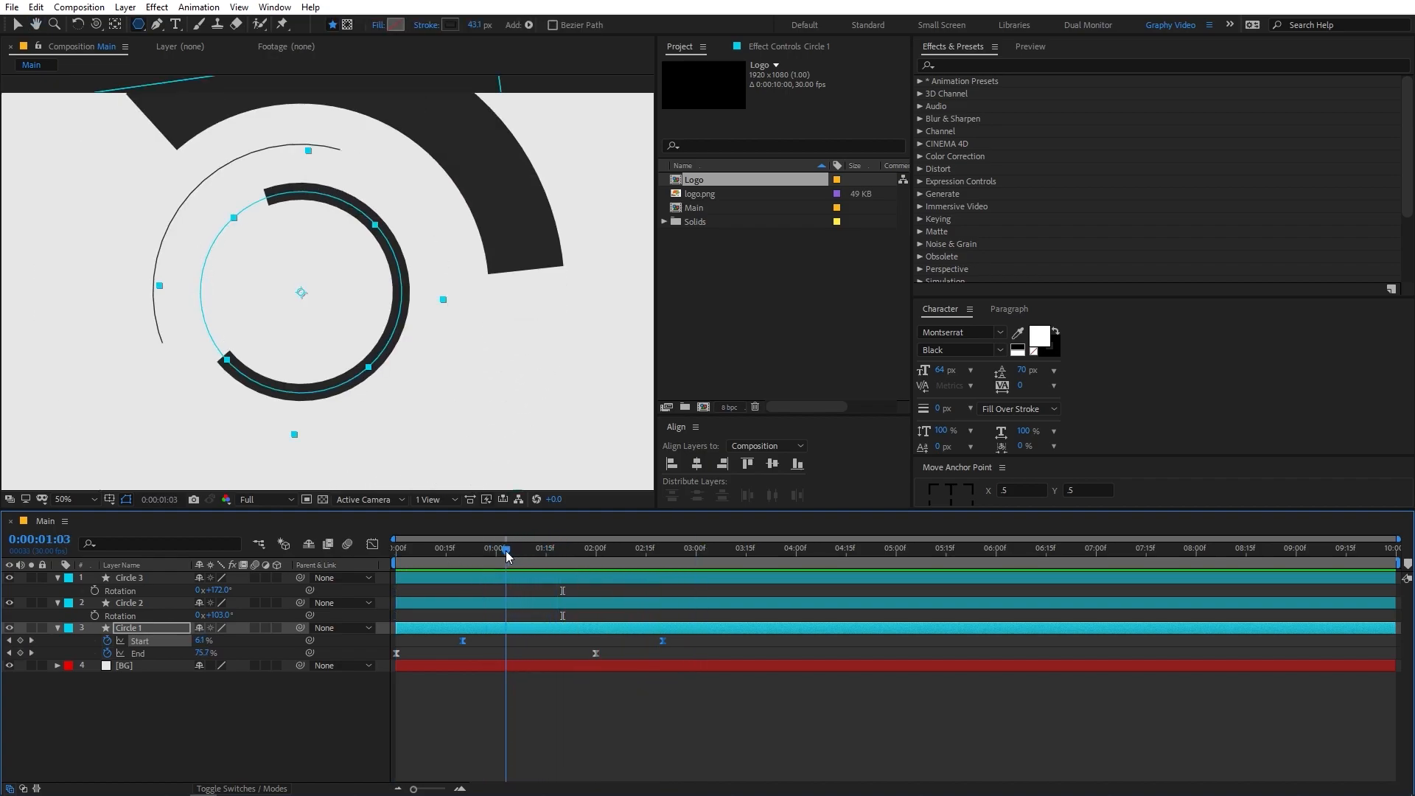
Duplicate the Circle 3 layer, scale the copy to 373%, and set its stroke width to 41.2 px.
click(130, 580)
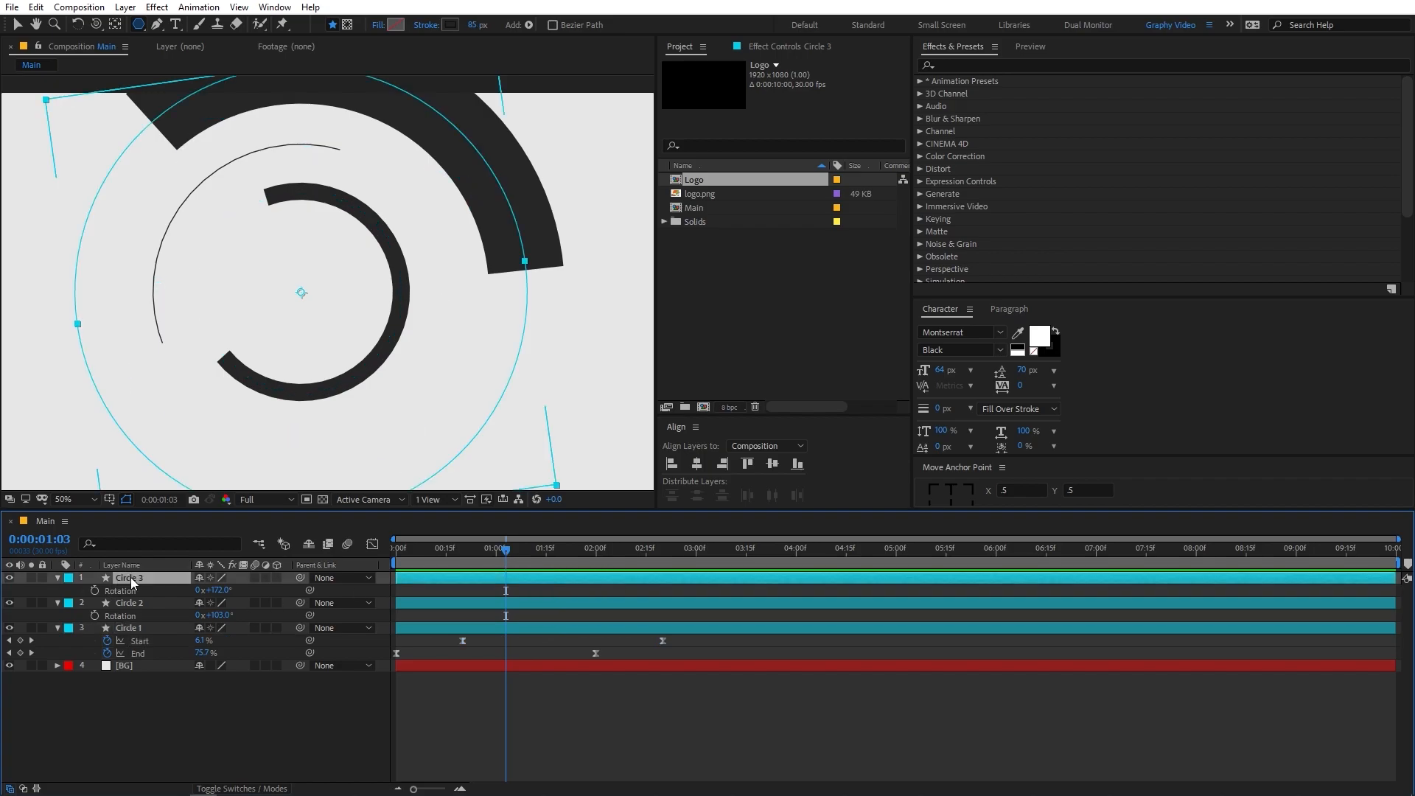
key(ctrl+d)
key(s)
drag(219, 589, 317, 587)
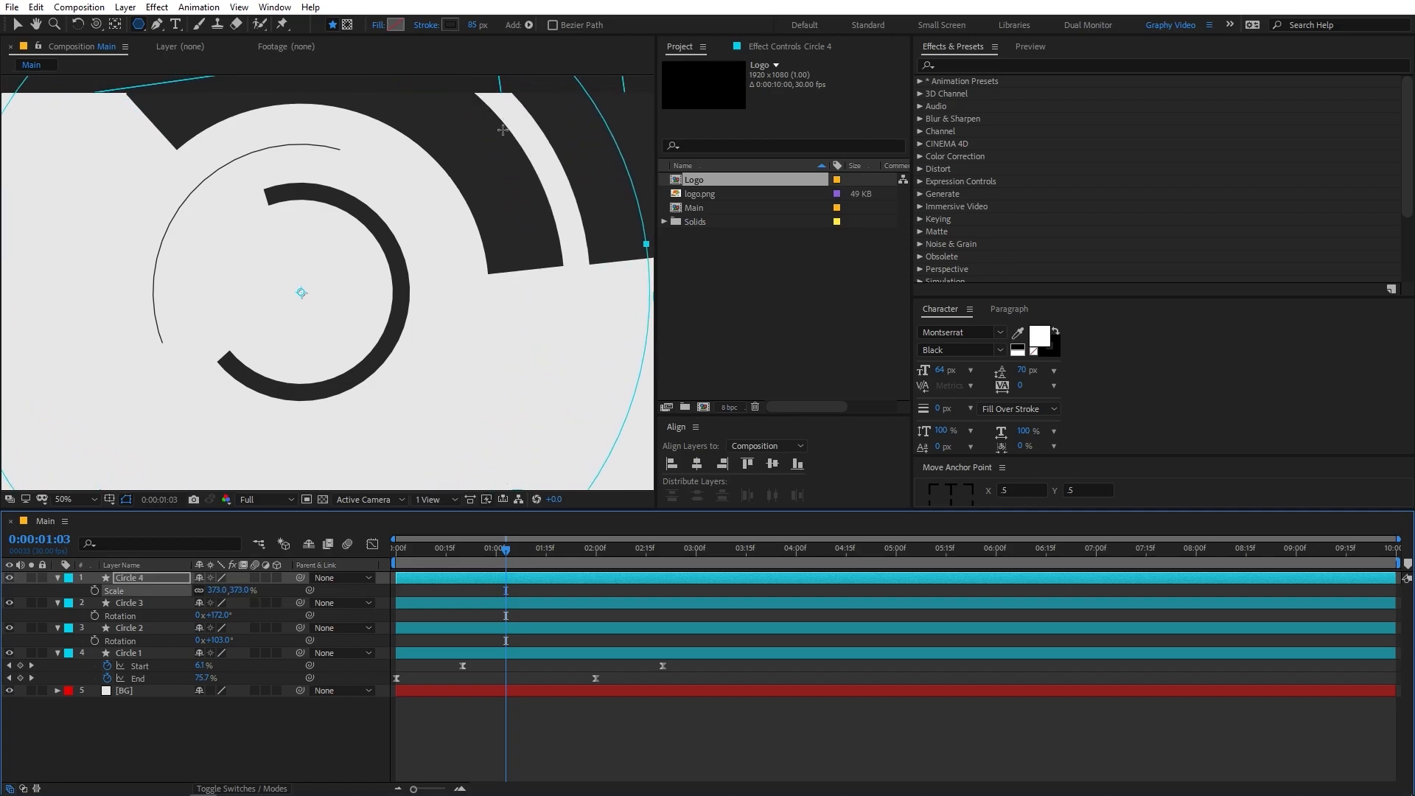
drag(477, 25, 197, 78)
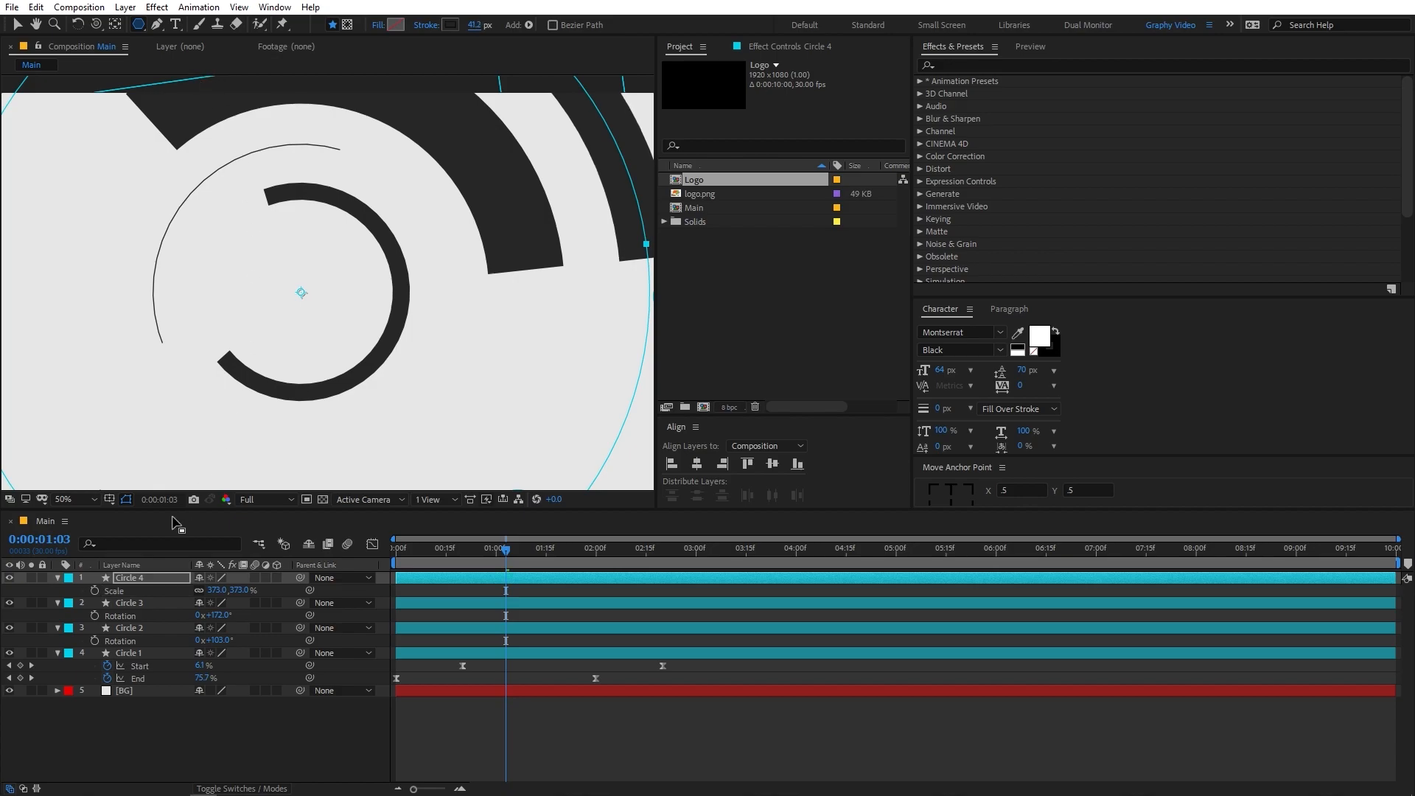
Rotate the Circle 4 layer to 1x+4° and scrub the timeline to check the whole composition.
click(128, 579)
key(r)
drag(226, 594, 380, 610)
key(comma)
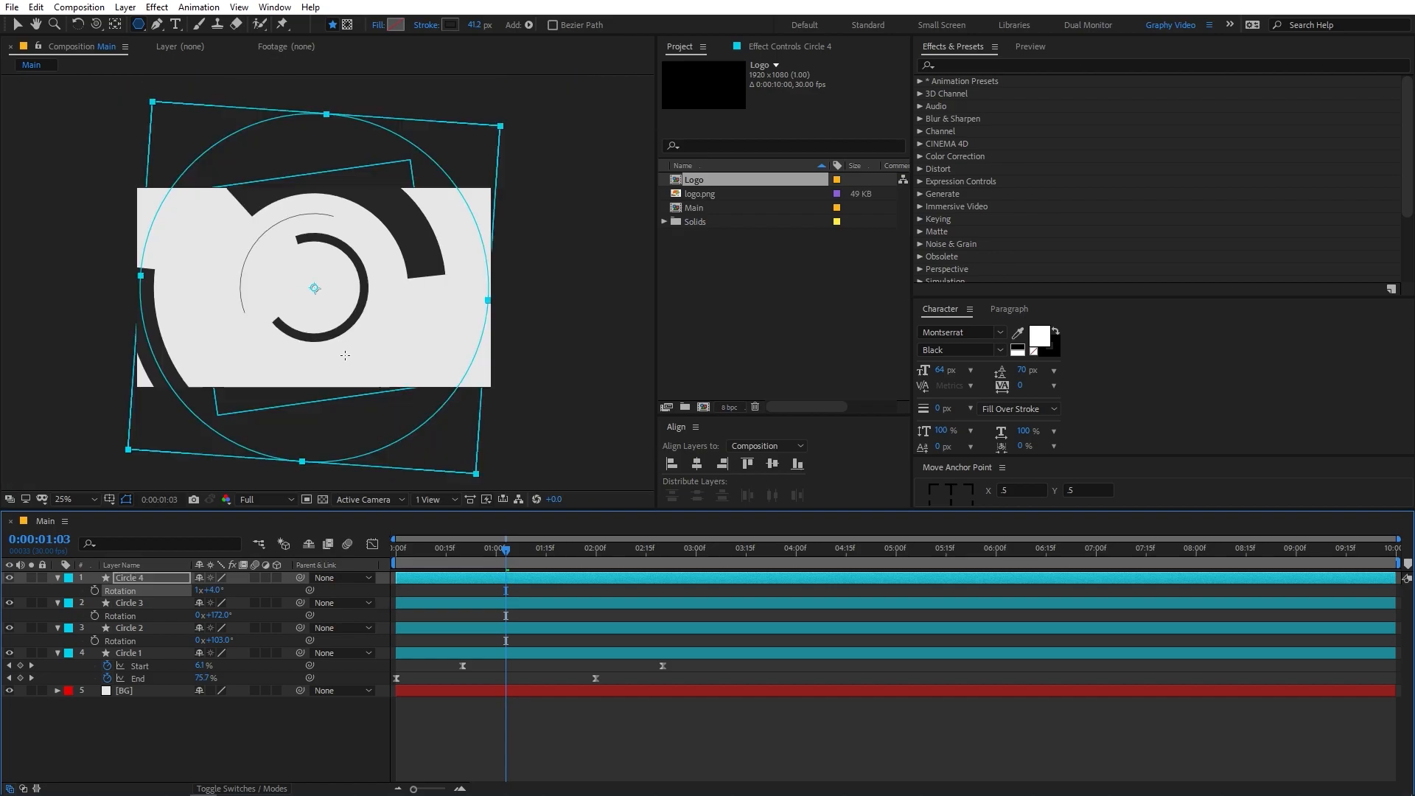
click(467, 724)
drag(494, 565, 492, 564)
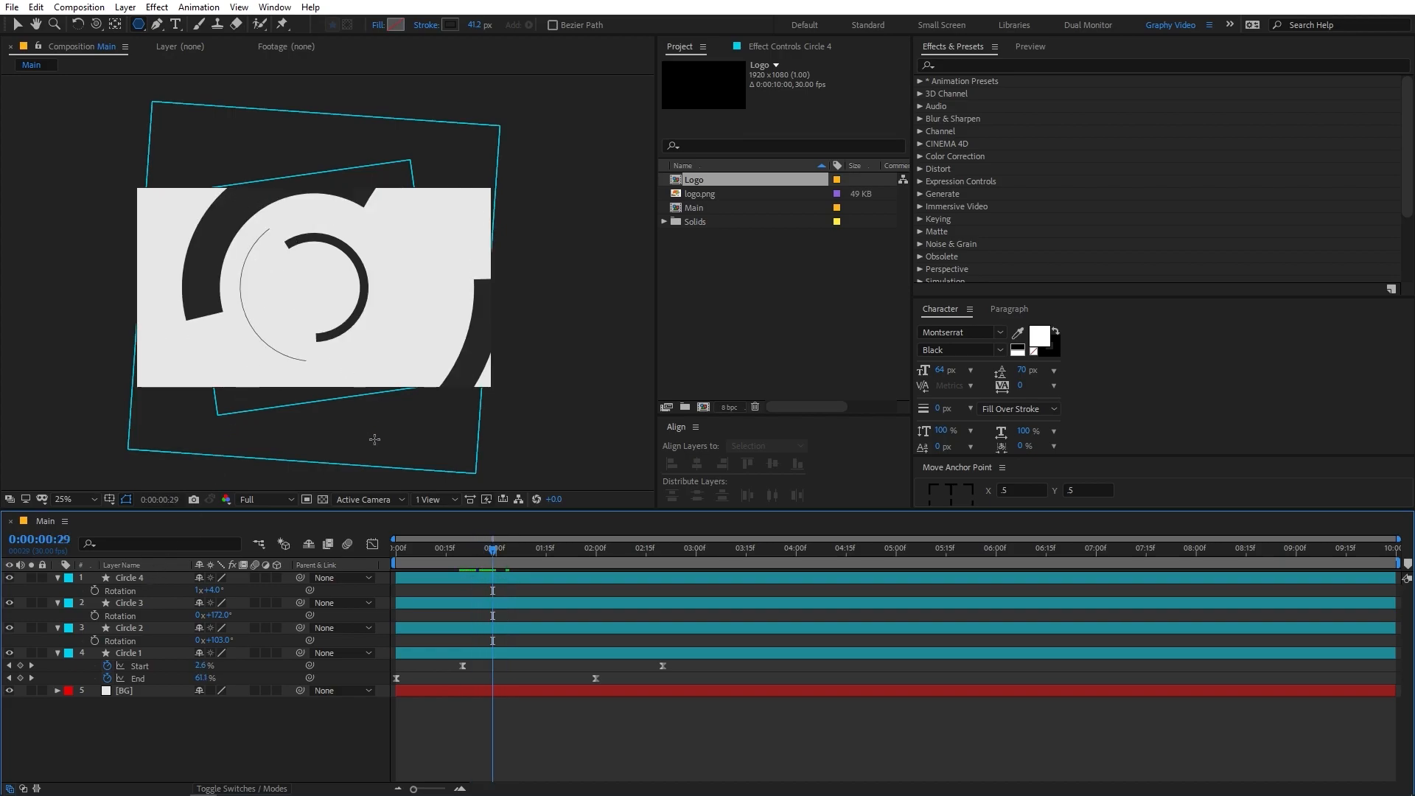
Duplicate the Circle 2 layer, scaling the copy to 90% and rotating it to 196°.
click(131, 578)
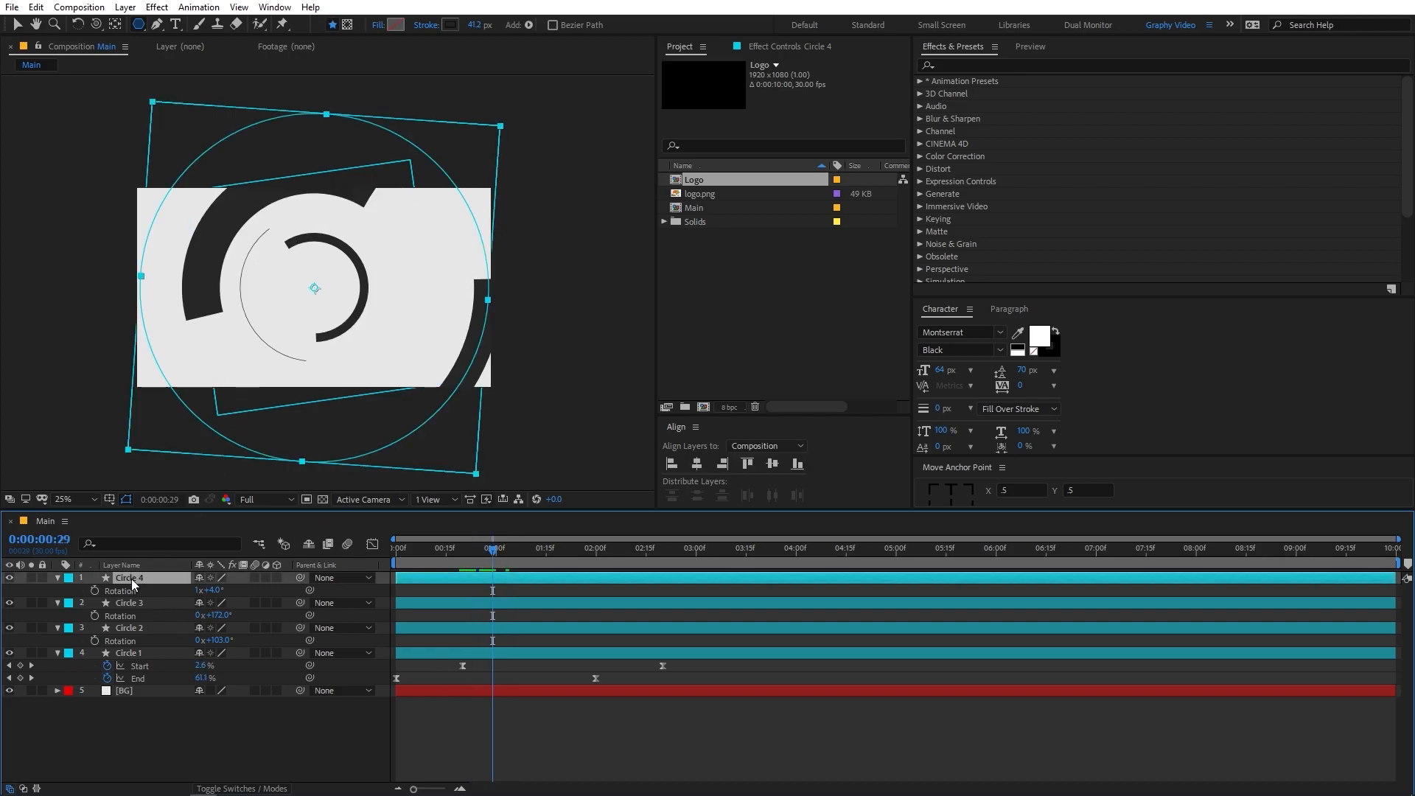
click(137, 625)
key(ctrl+d)
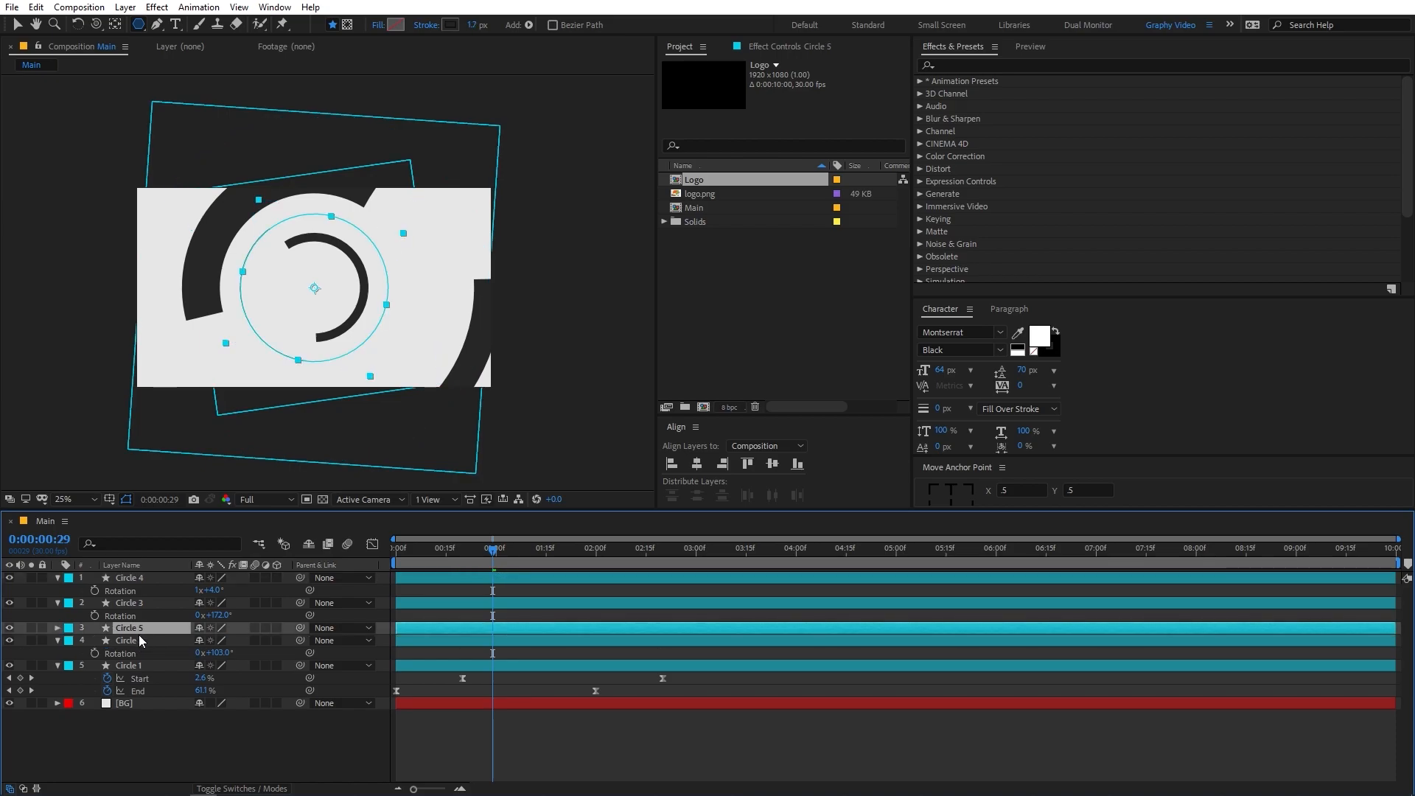
key(s)
drag(215, 641, 170, 643)
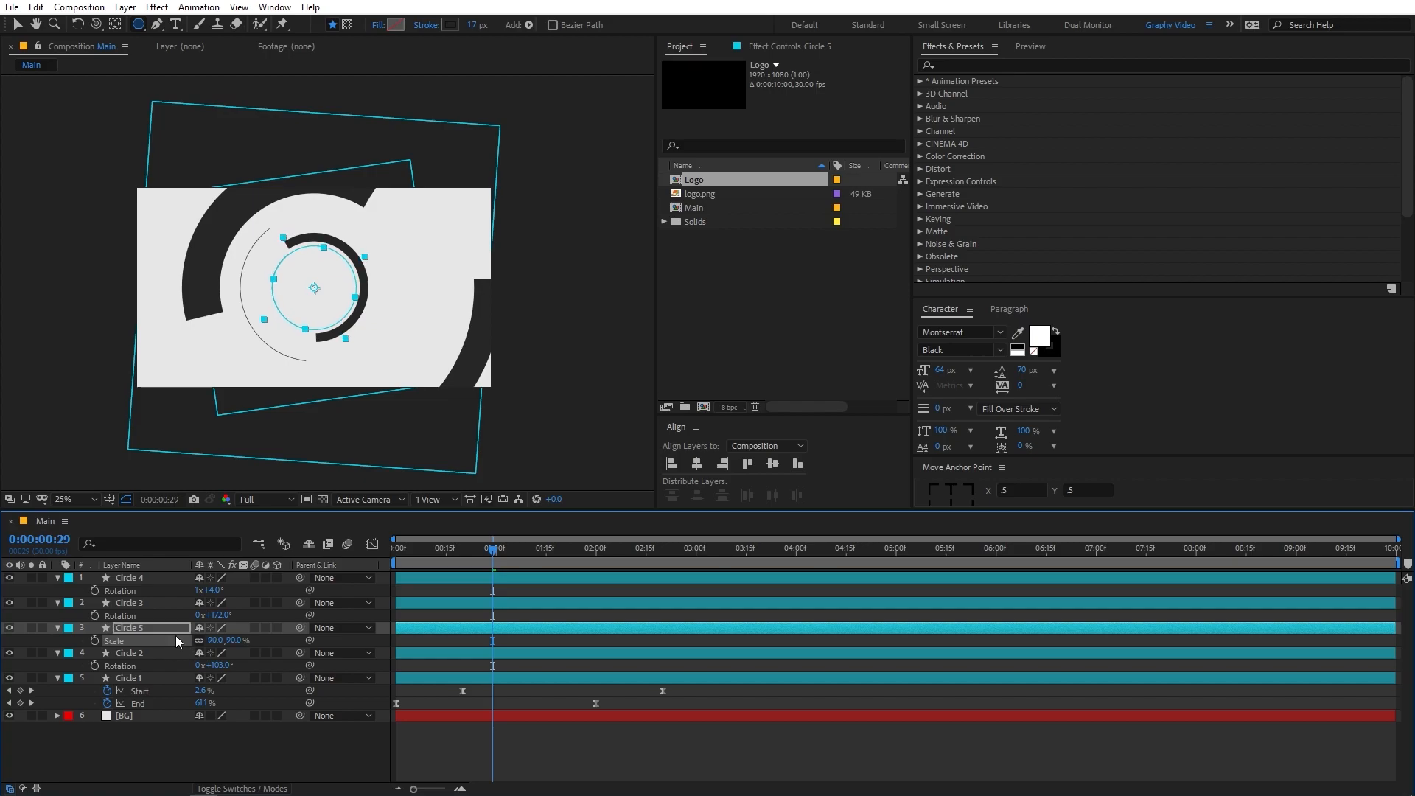
drag(215, 639, 302, 653)
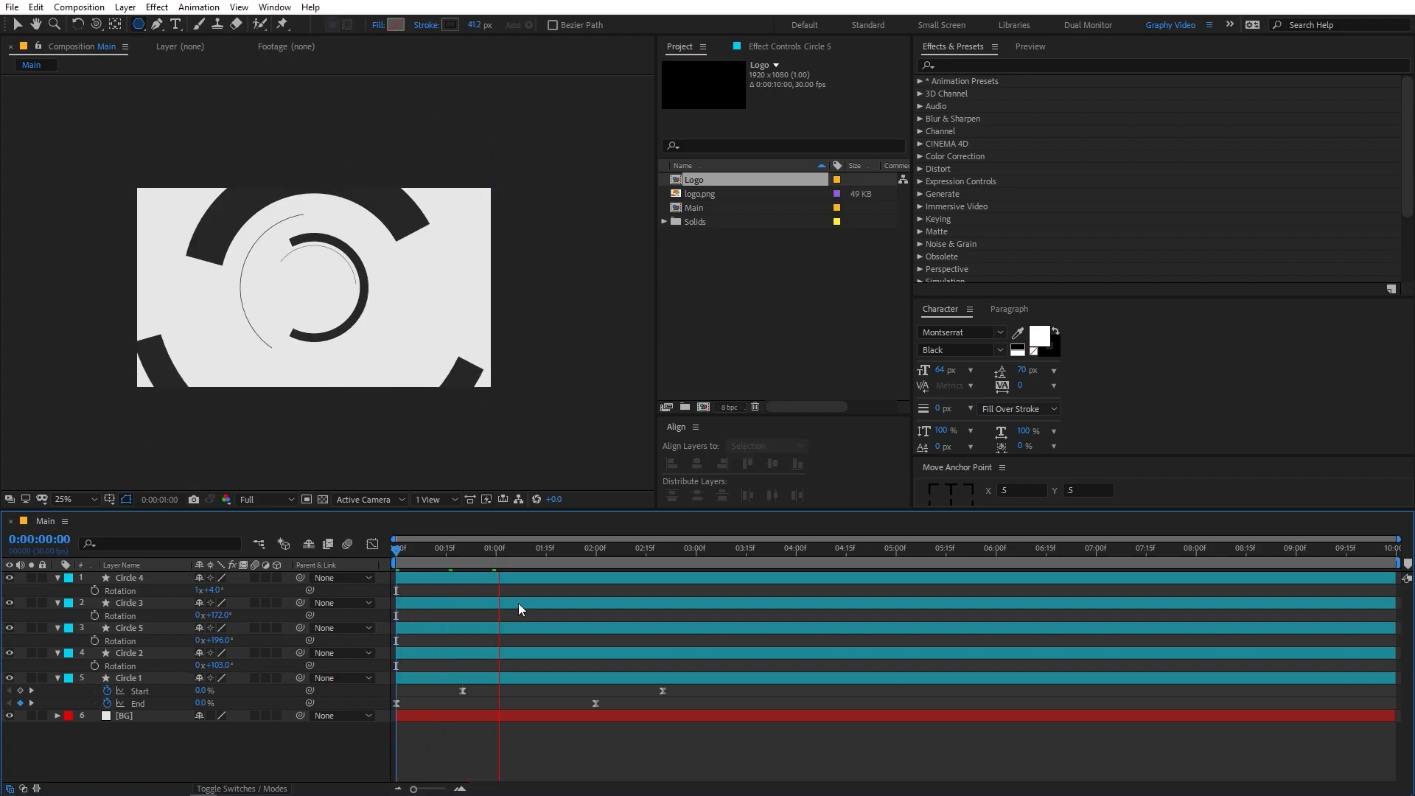
Preview the composition and examine the direction in which the individual circle strokes travel.
key(space)
mouse_move(493, 549)
mouse_down()
mouse_move(511, 551)
mouse_move(409, 569)
mouse_move(483, 569)
mouse_up()
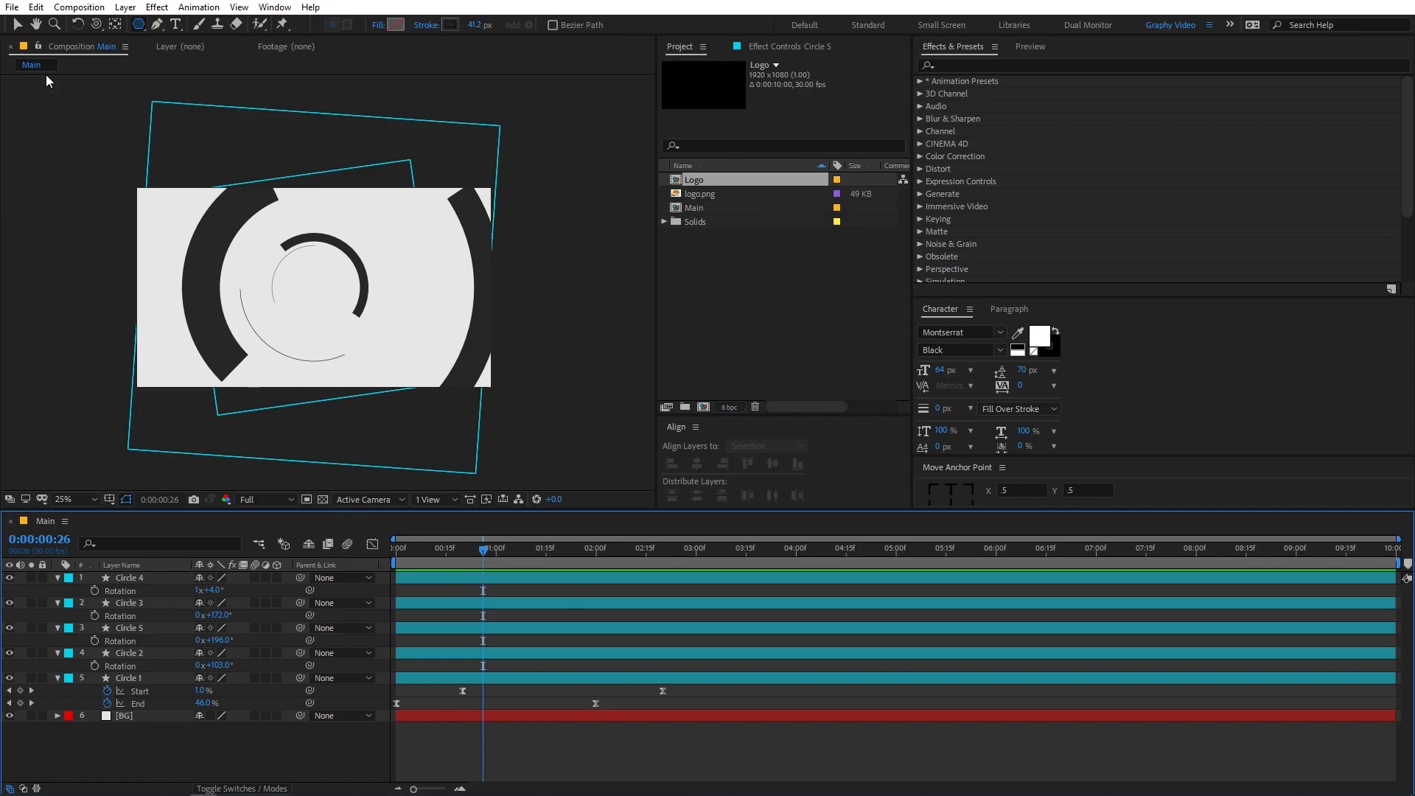
key(v)
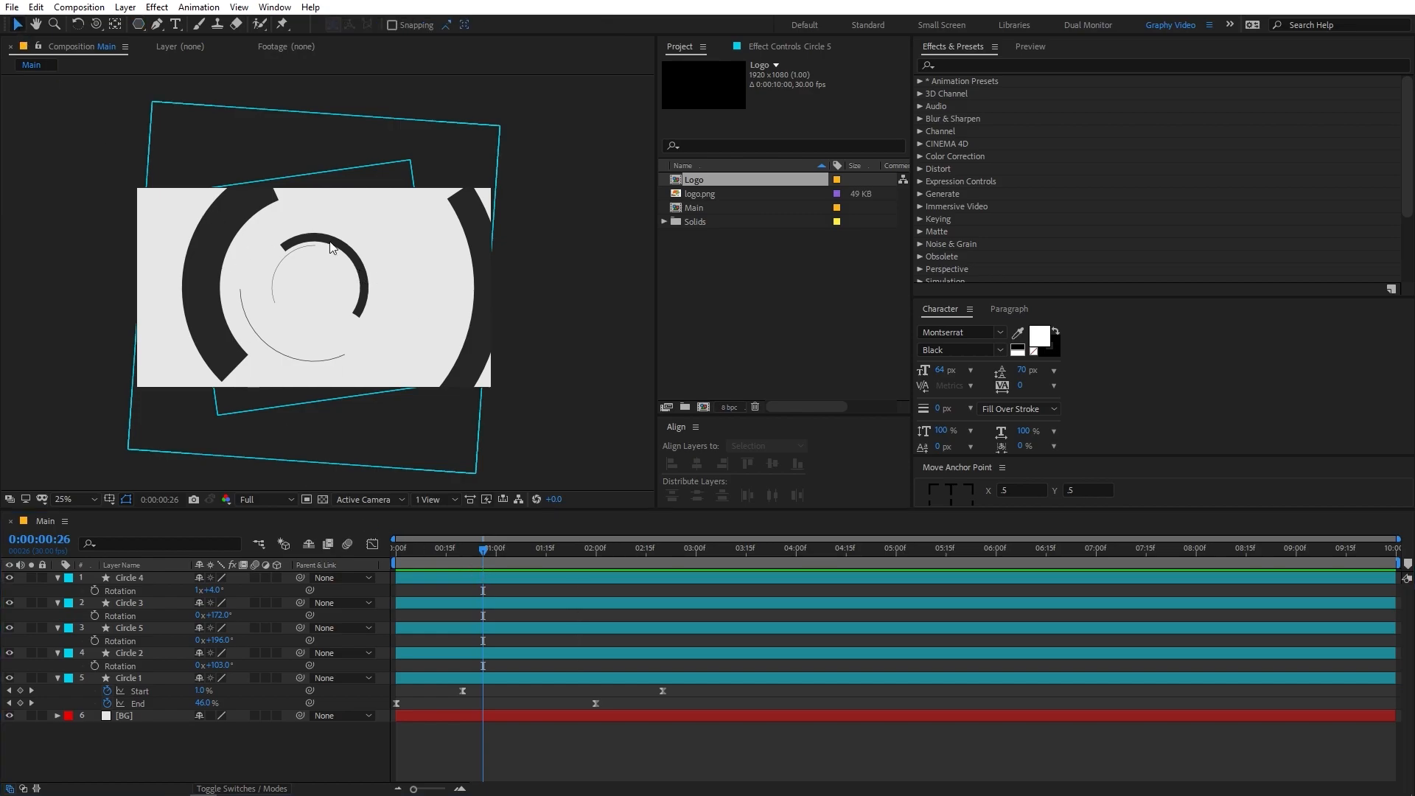
click(118, 602)
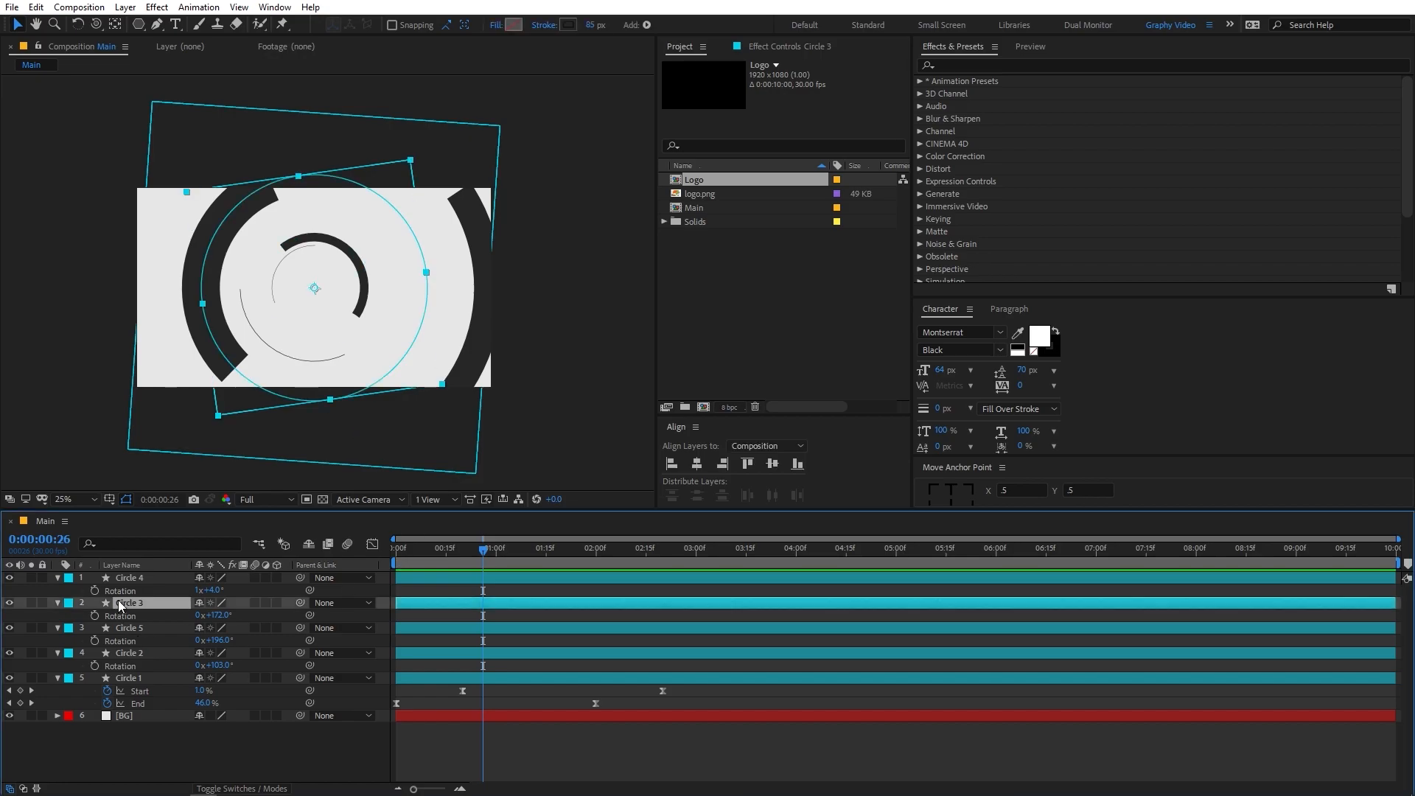
click(143, 627)
click(144, 652)
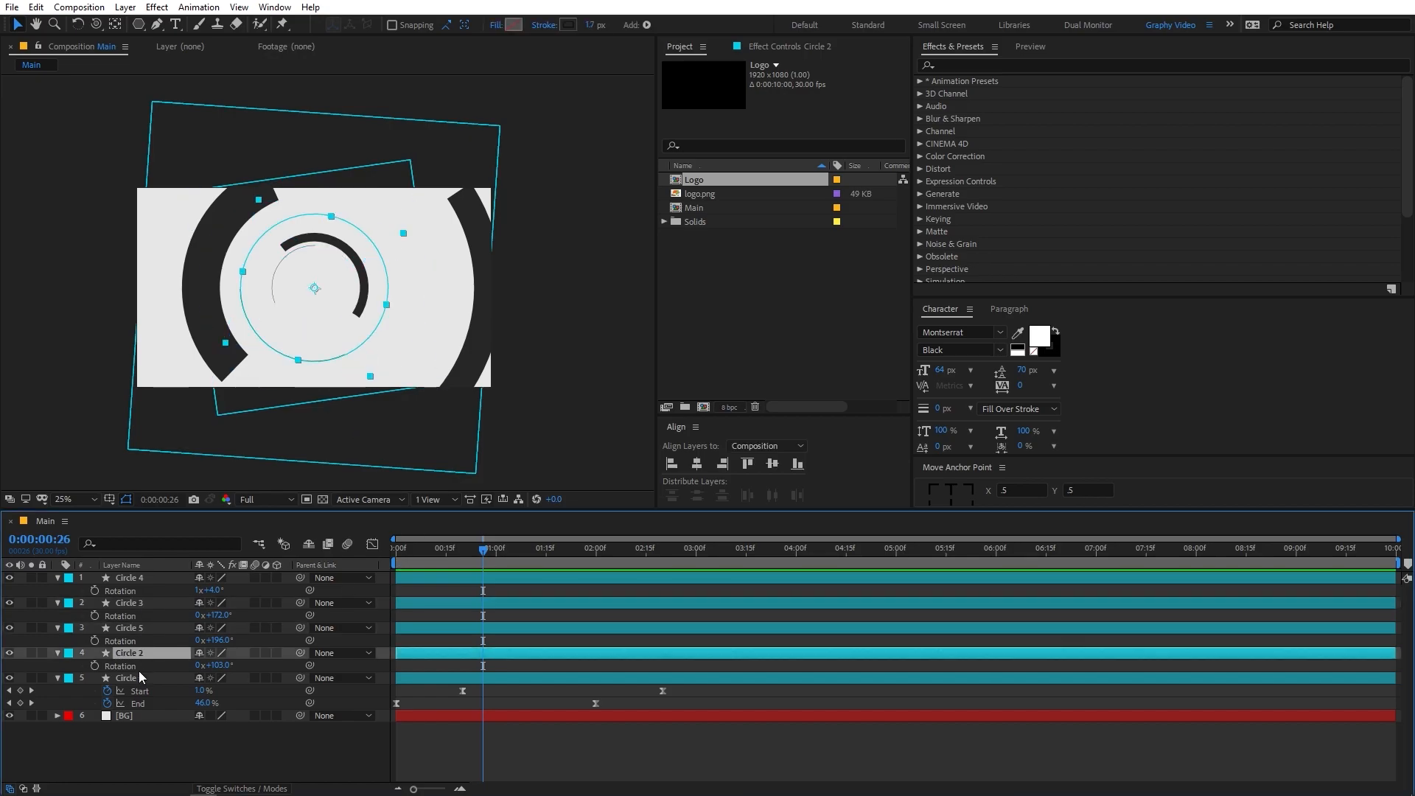
Unlink Circle 1's scale, set its horizontal value to -107.7% to reverse the stroke direction, and preview the animation.
click(139, 677)
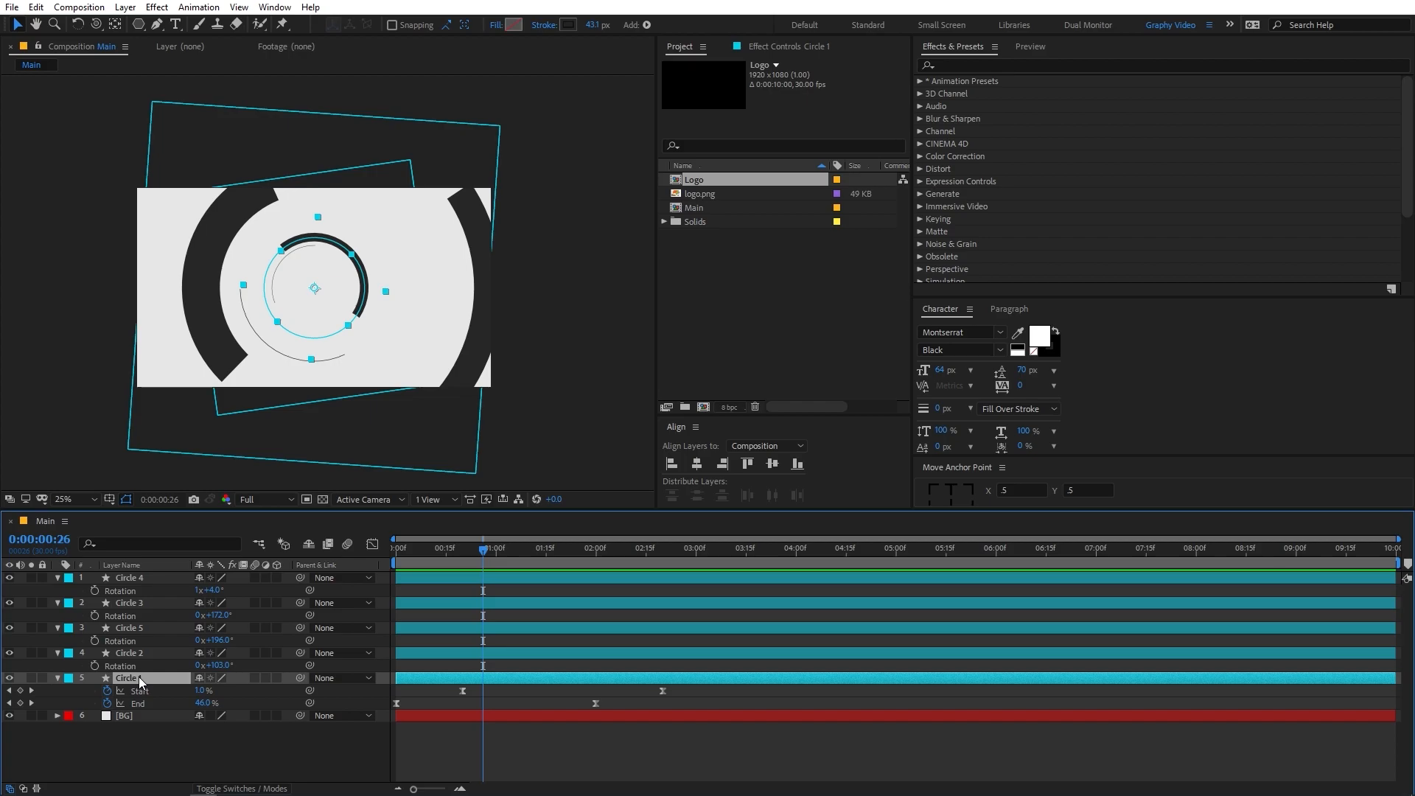
key(s)
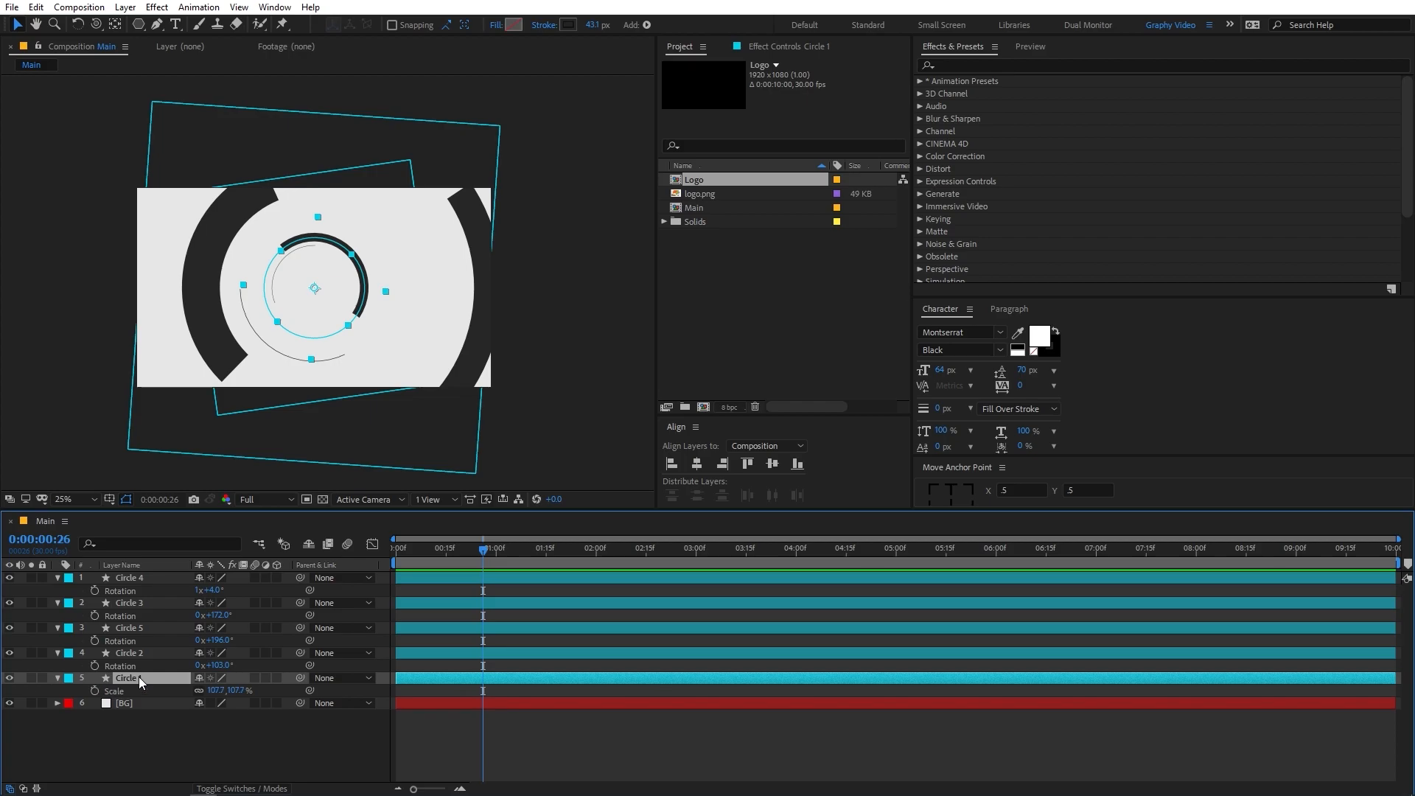
click(199, 690)
text(-)
click(237, 739)
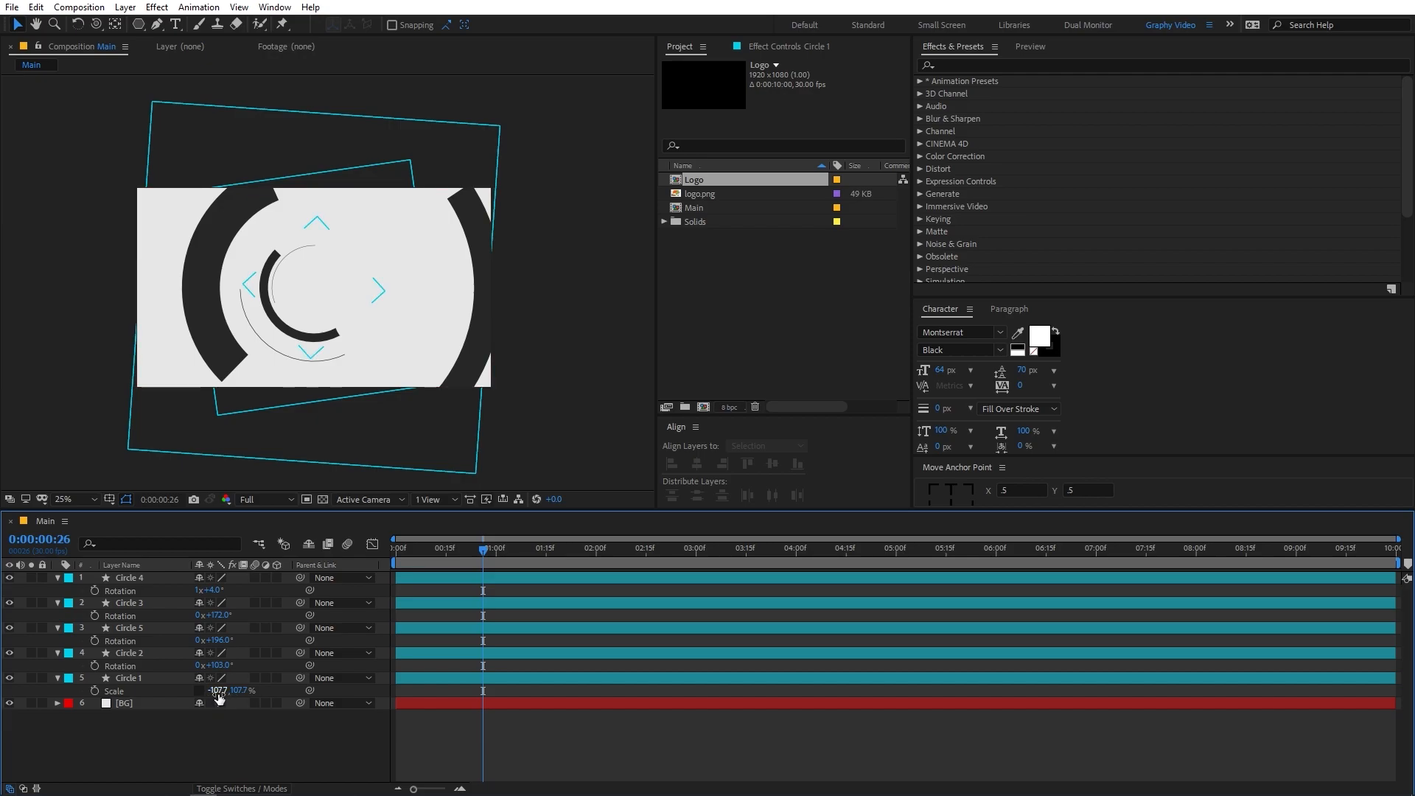
key(space)
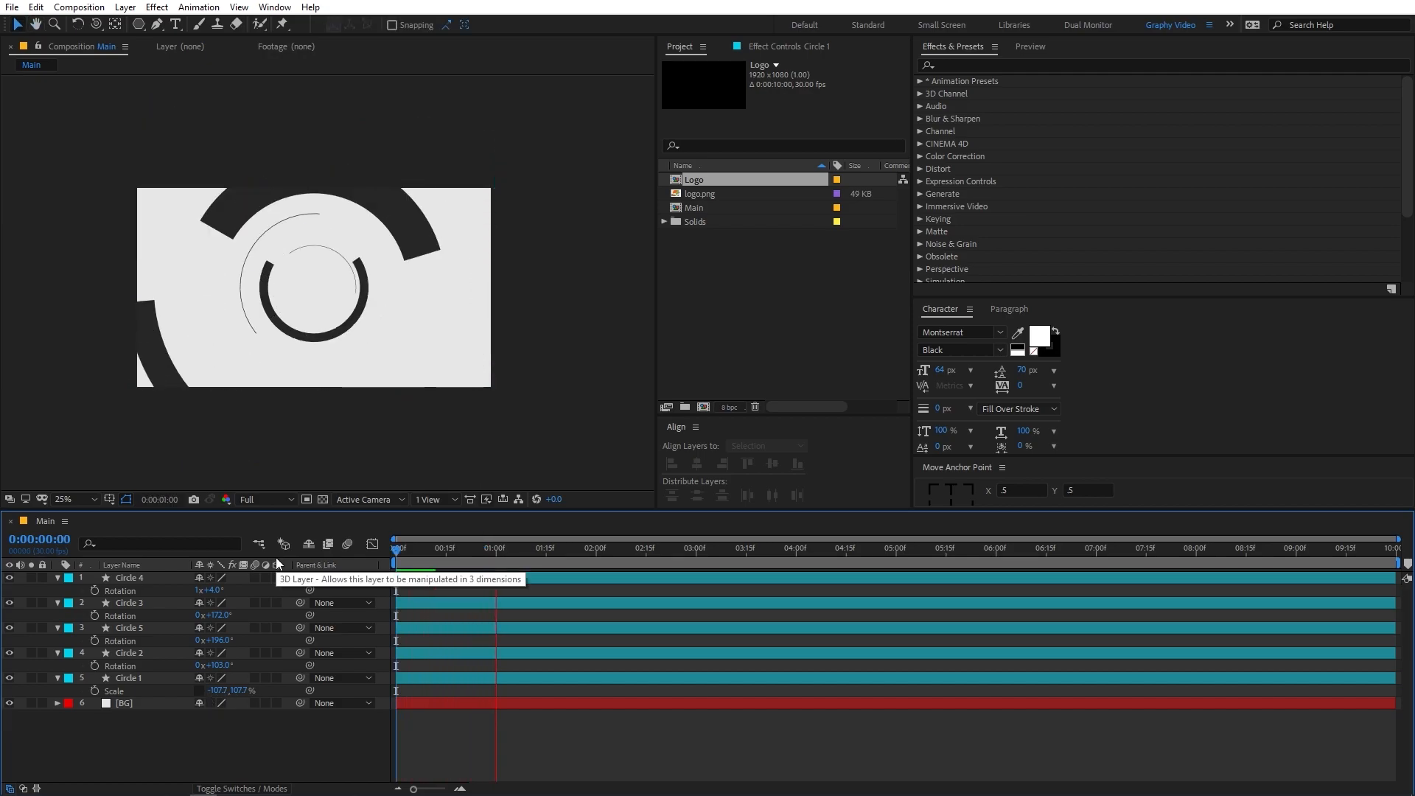
mouse_move(482, 551)
mouse_down()
mouse_move(415, 552)
mouse_move(563, 548)
mouse_move(470, 549)
mouse_move(499, 549)
mouse_up()
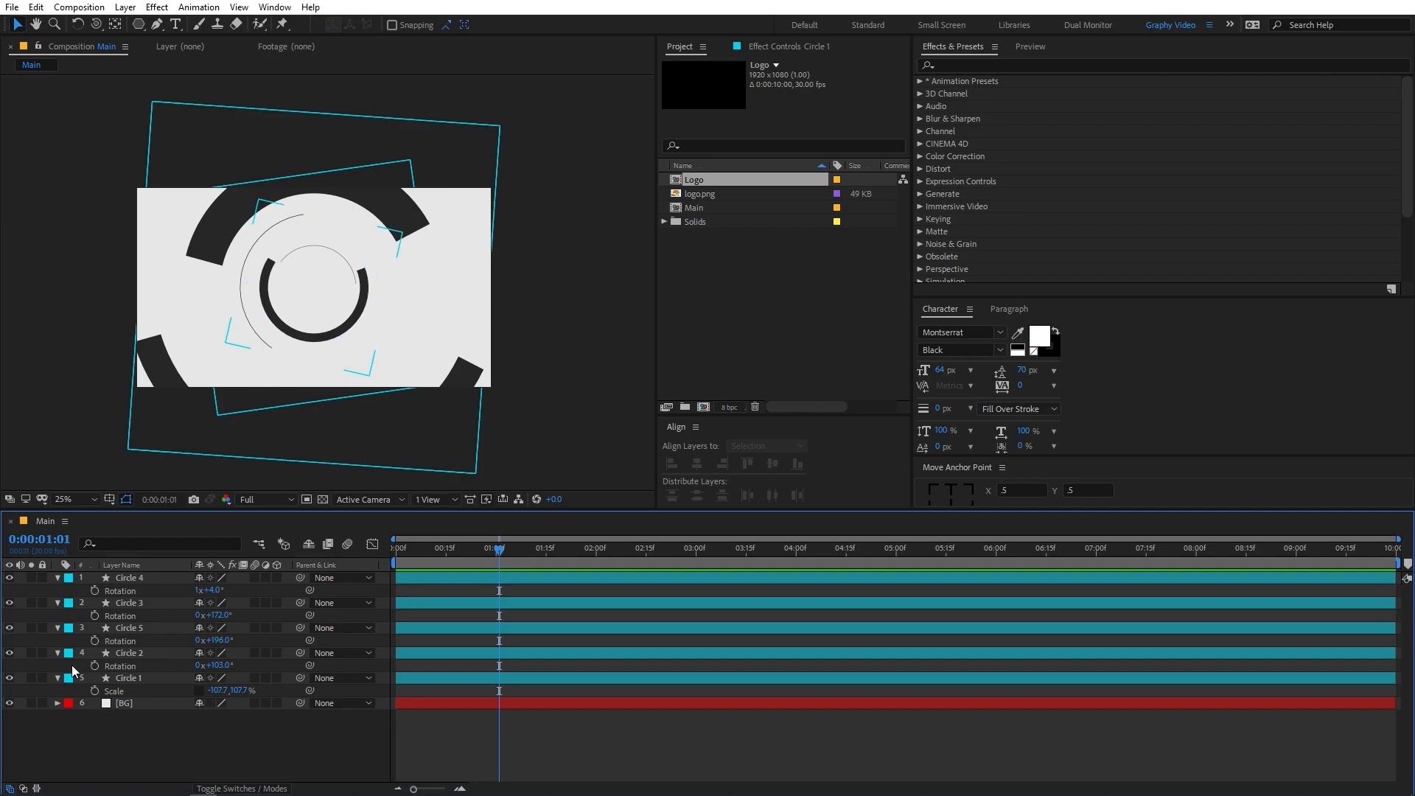
Flip the Circle 2 layer horizontally and preview the strokes travelling in opposite directions.
click(137, 655)
right_click(138, 658)
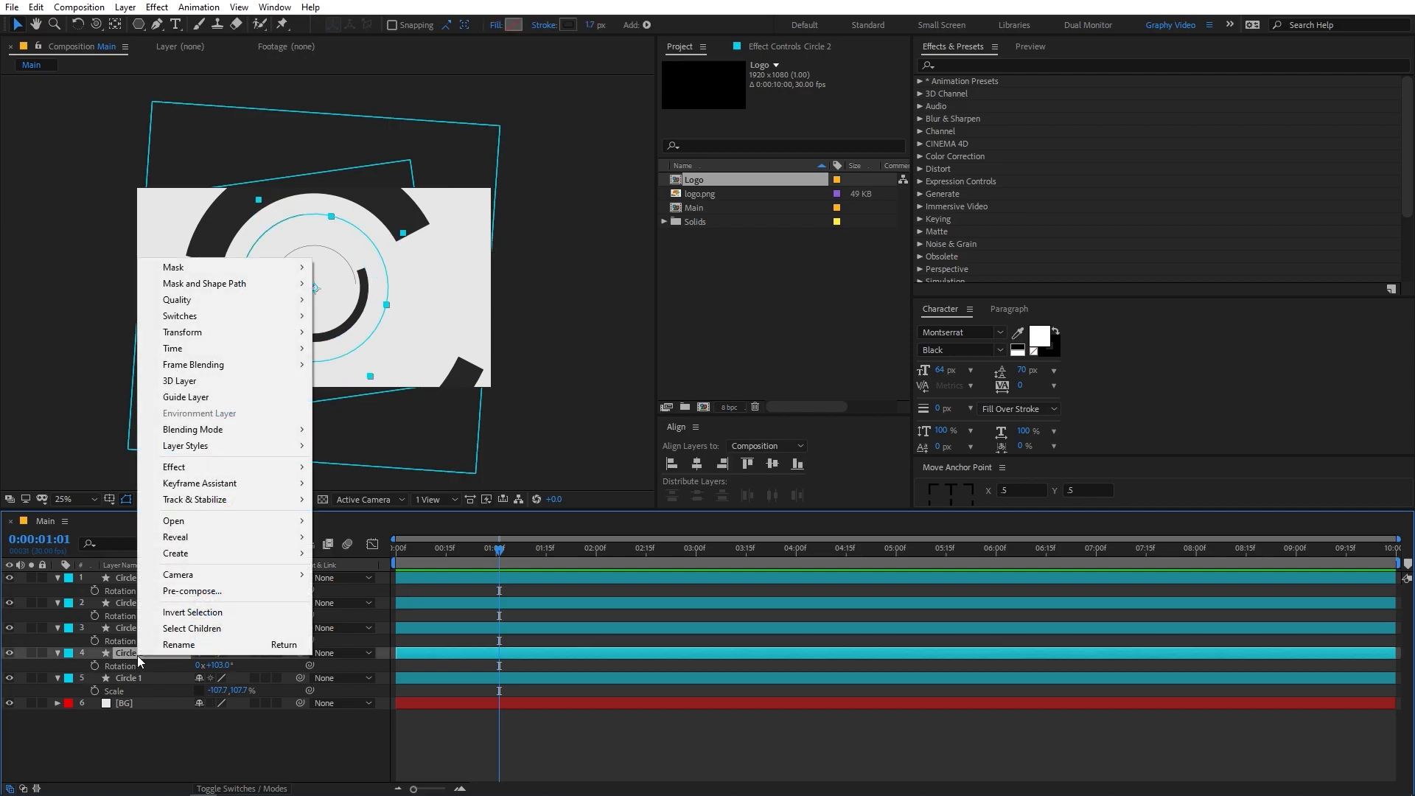
mouse_move(267, 331)
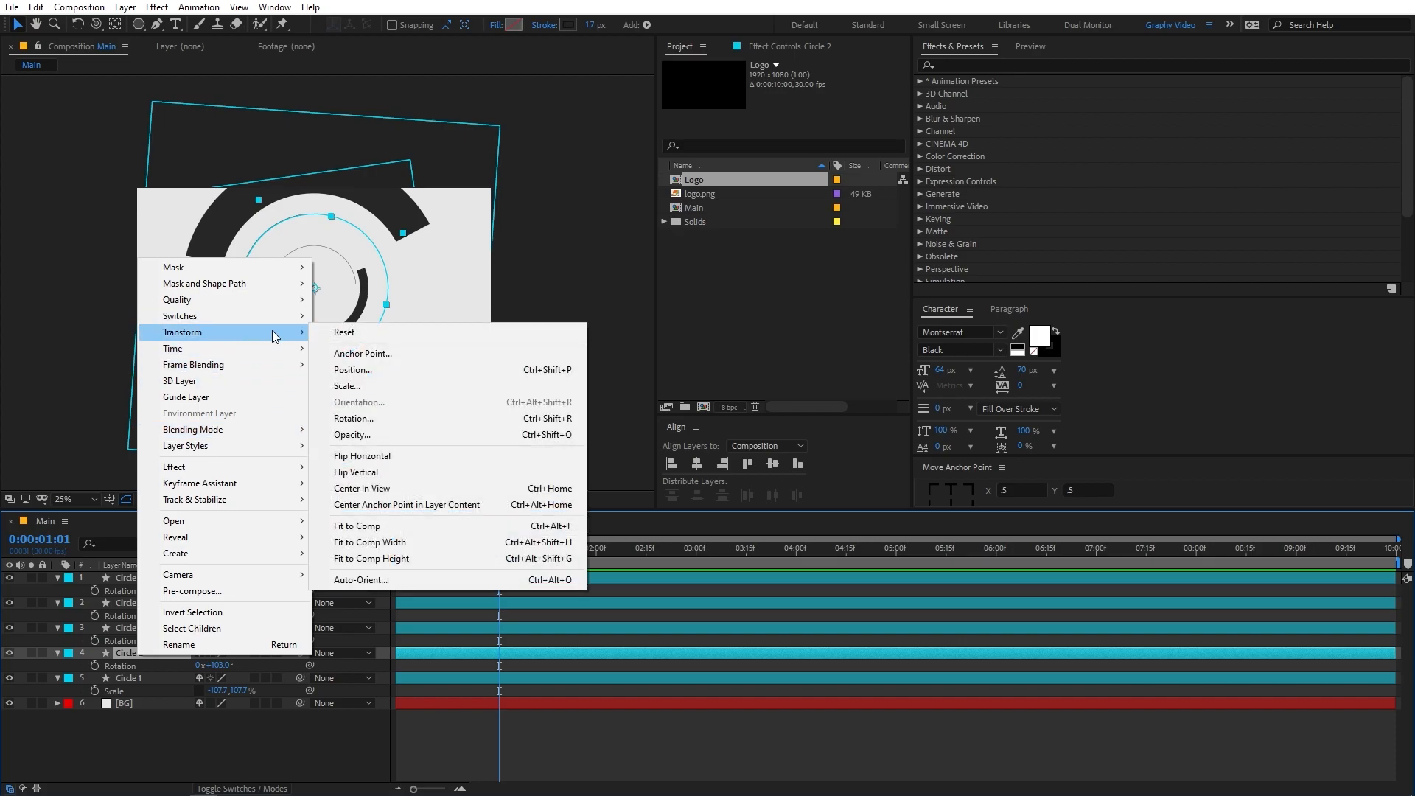
click(370, 463)
key(Home)
key(space)
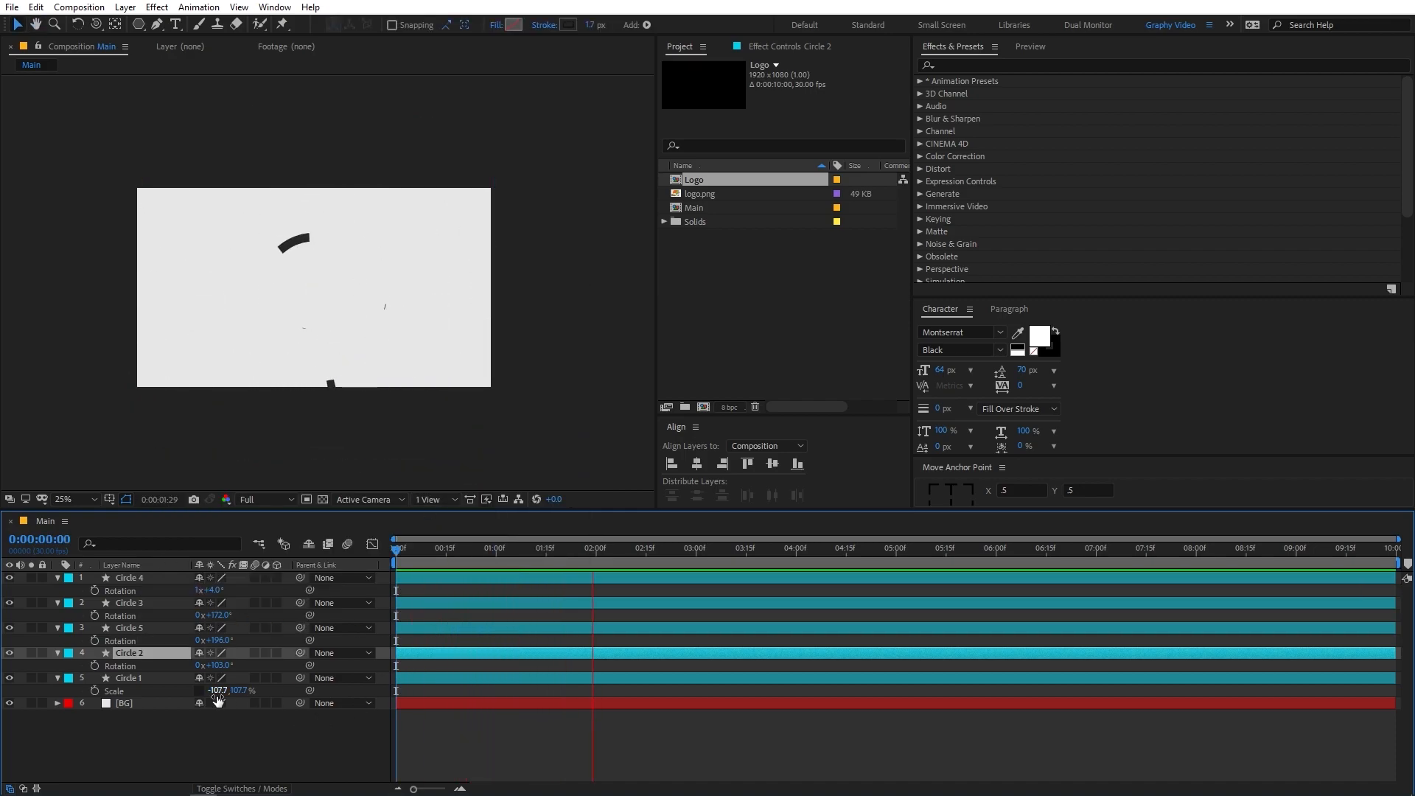
drag(463, 558, 538, 564)
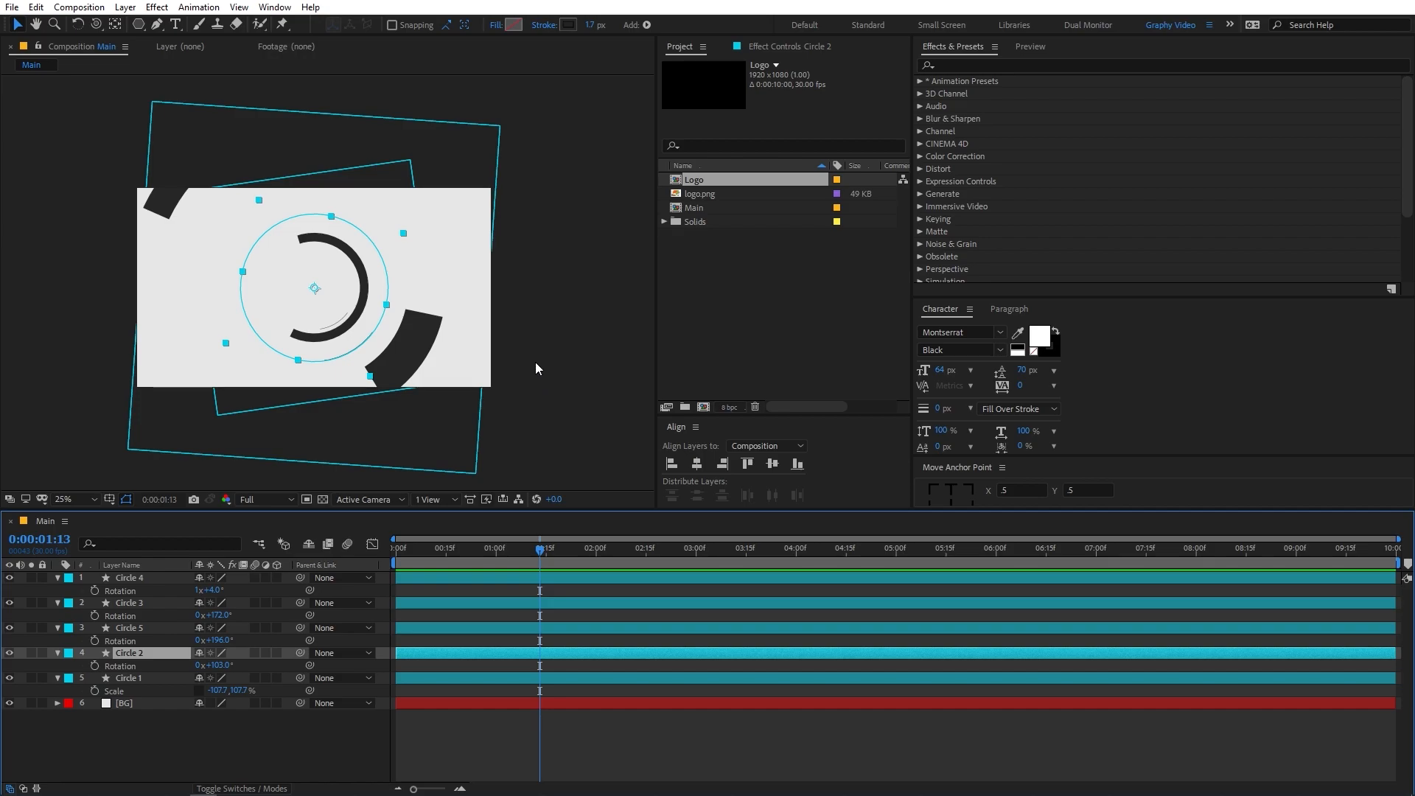
drag(472, 558, 494, 540)
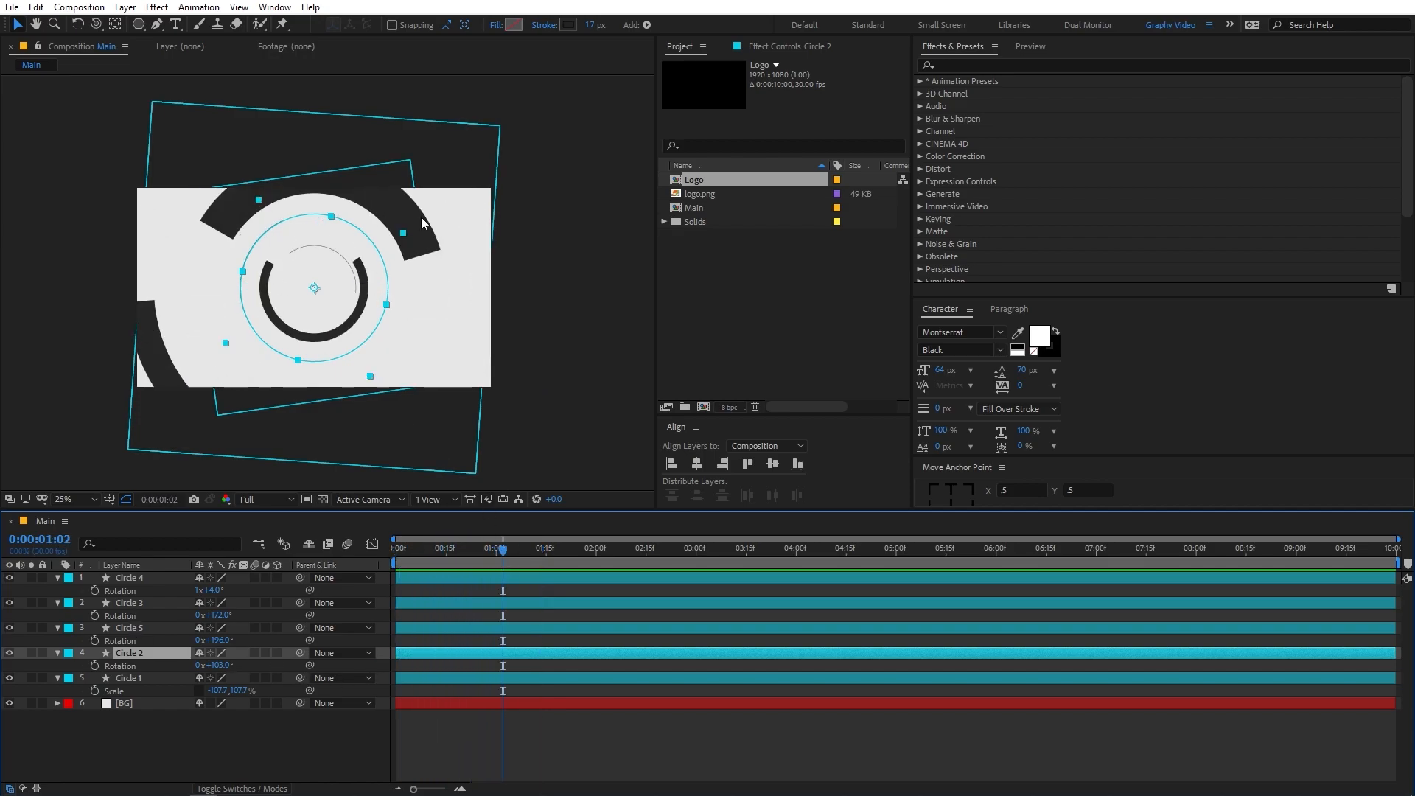
Duplicate the Circle 4 layer and adjust the copy's scale and rotation.
click(129, 579)
key(ctrl+d)
key(s)
drag(221, 590, 295, 596)
key(r)
Move the Start keyframes of the Circle 4 copy earlier to shorten its stroke, and readjust its rotation.
key(u)
drag(427, 591, 404, 591)
drag(503, 552, 486, 553)
key(r)
drag(219, 591, 203, 590)
drag(486, 553, 511, 553)
drag(220, 590, 69, 590)
Duplicate the Circle 6 layer, adjust the copy's scale and rotation, and preview it.
key(ctrl+d)
key(s)
key(r)
key(space)
Add one more duplicate of the thick ring above Circle 7 and scale it slightly larger than that ring.
click(130, 604)
key(ctrl+d)
key(s)
drag(215, 590, 98, 632)
mouse_move(501, 552)
mouse_down()
mouse_move(597, 554)
mouse_move(483, 553)
mouse_up()
Duplicate the thin Circle 5 ring, scale the copy up to form an outer thin ring, and rotate it.
click(131, 679)
click(130, 704)
key(ctrl+d)
key(s)
drag(216, 716, 317, 715)
drag(483, 552, 437, 558)
click(141, 705)
key(r)
drag(220, 716, 288, 716)
drag(514, 559, 398, 577)
Collapse the properties of all layers and preview the full ring animation.
key(ctrl+a)
key(u)
key(u)
click(287, 726)
key(space)
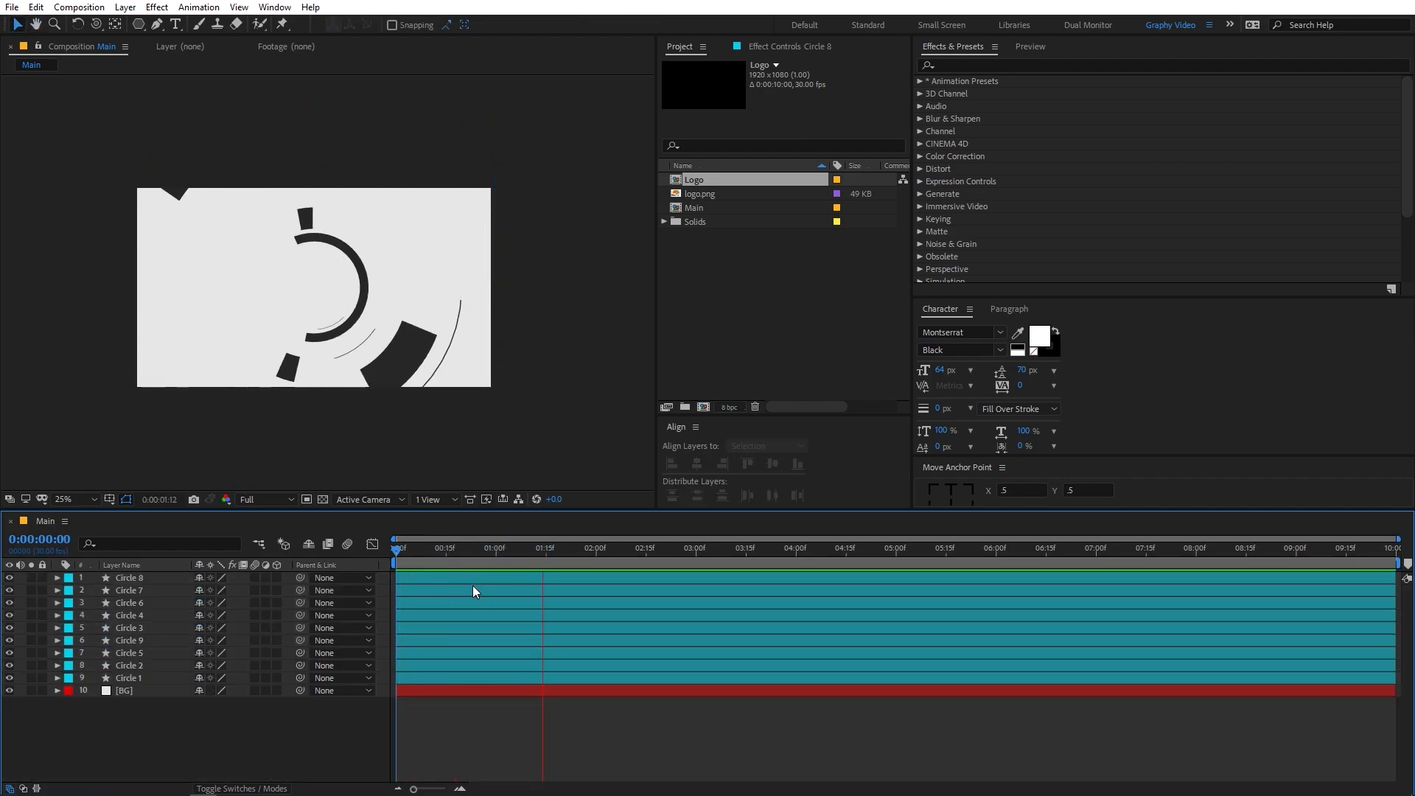
drag(638, 555, 478, 572)
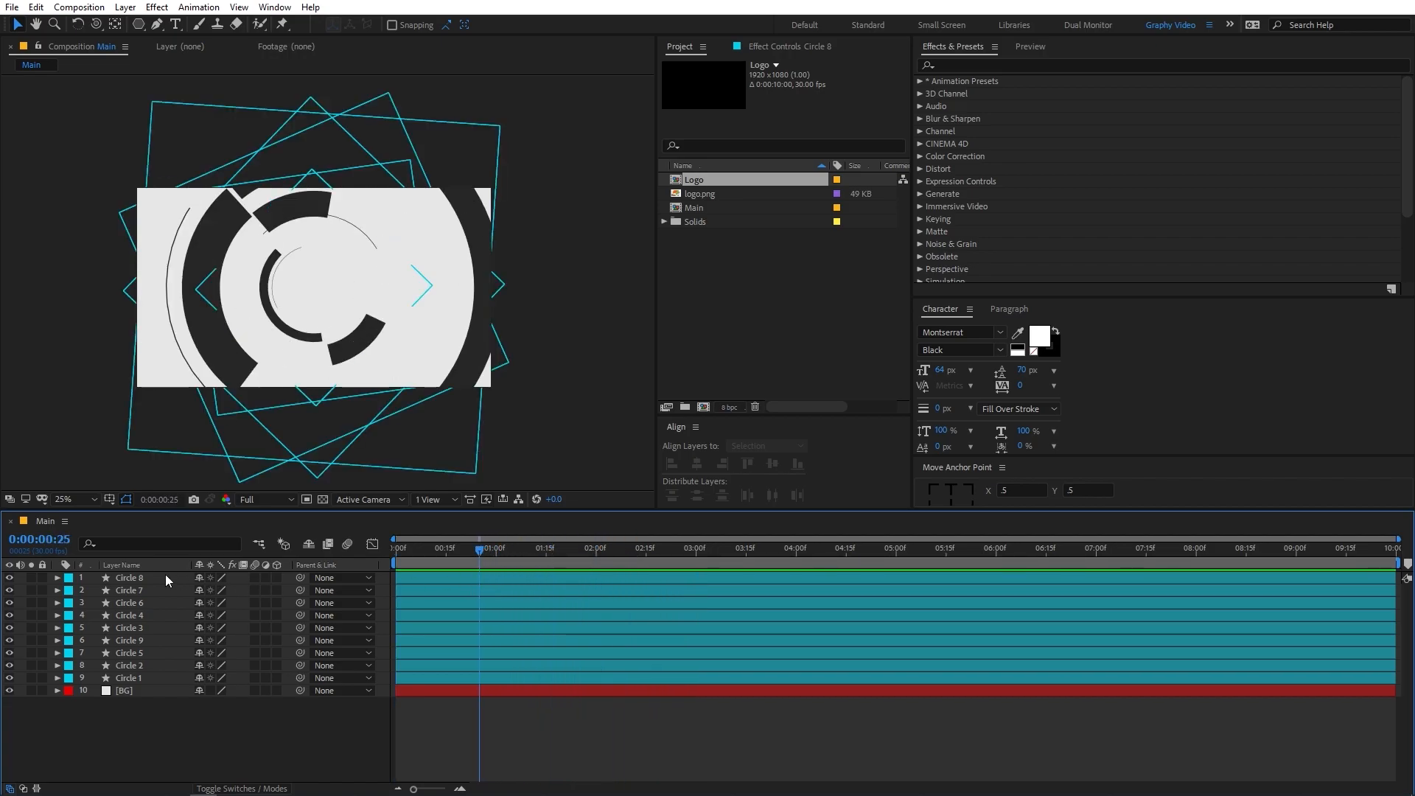
Stagger the circle layers below Circle 8 so they start a few frames apart, and preview the timing.
click(140, 590)
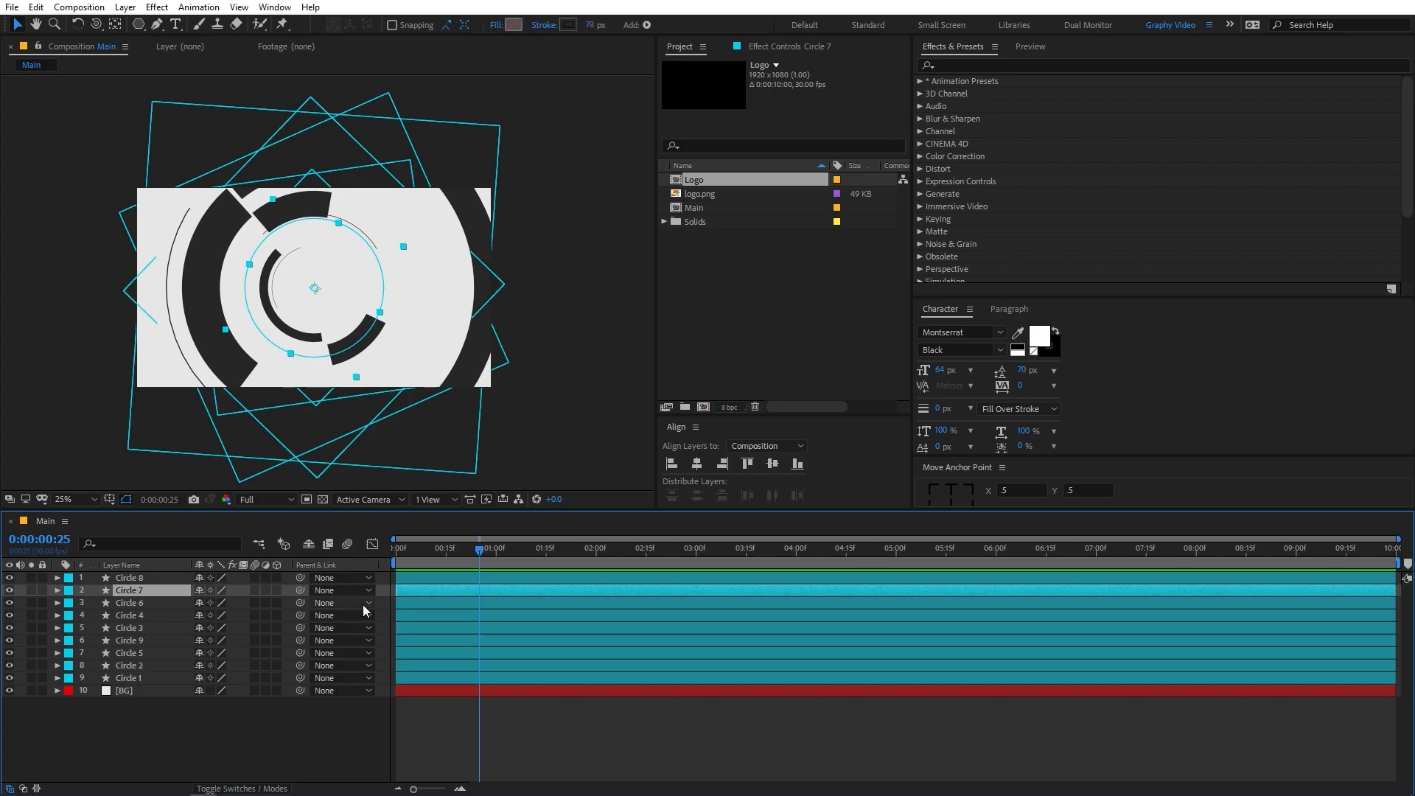
drag(409, 594, 421, 673)
key(Home)
key(space)
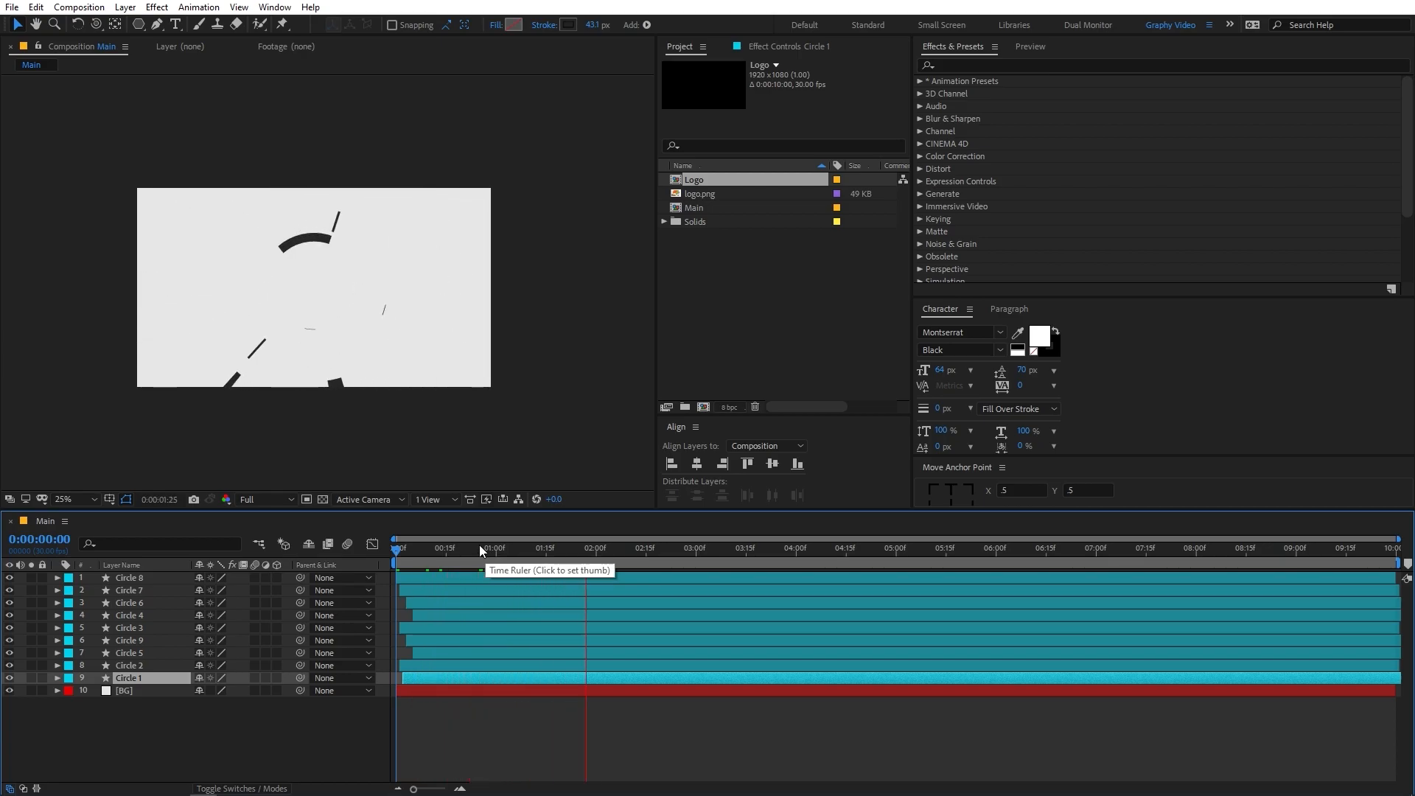
key(space)
key(space)
key(space)
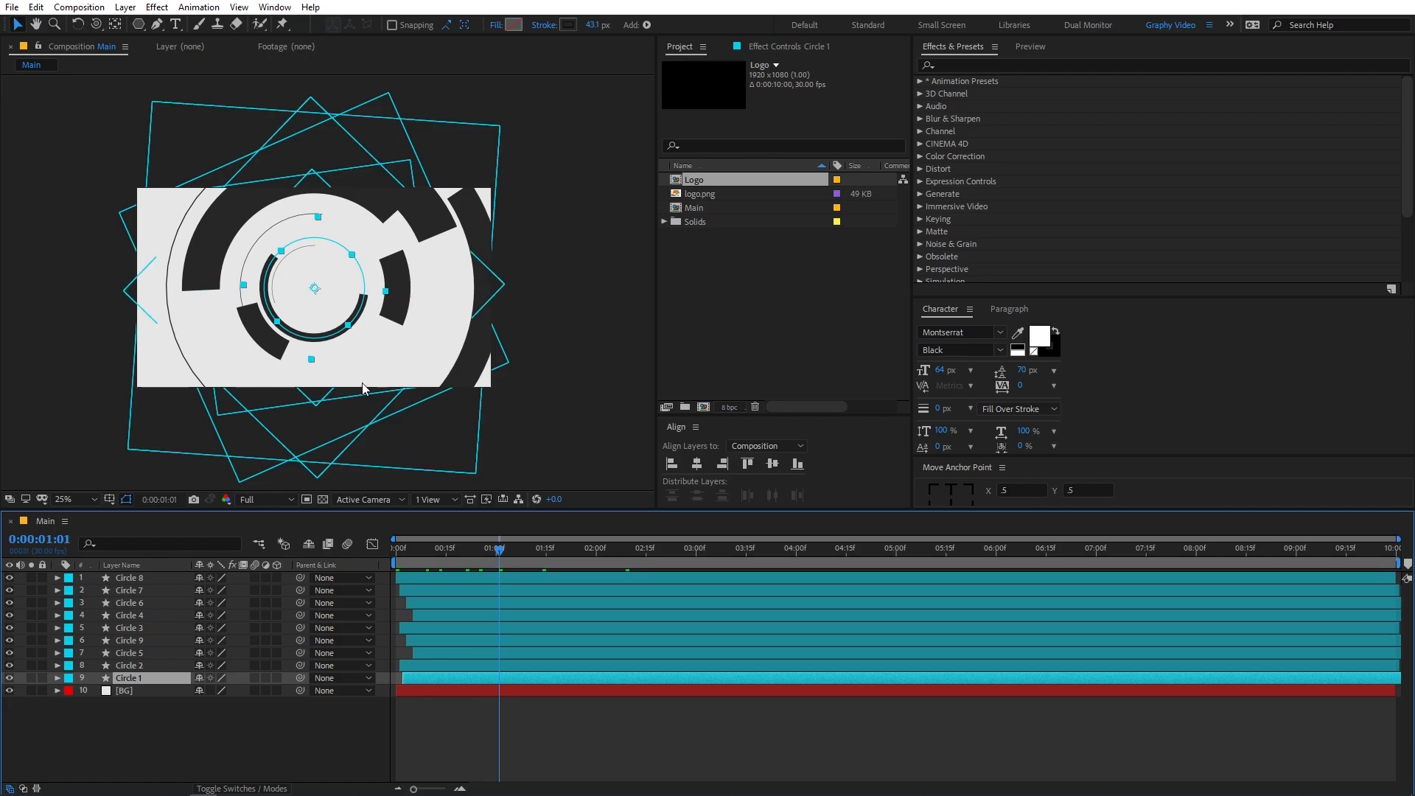
Duplicate the Circle 8 layer, scale the copy up, rotate it to 279°, and set its stroke width to 59.9 px.
click(126, 580)
key(ctrl+d)
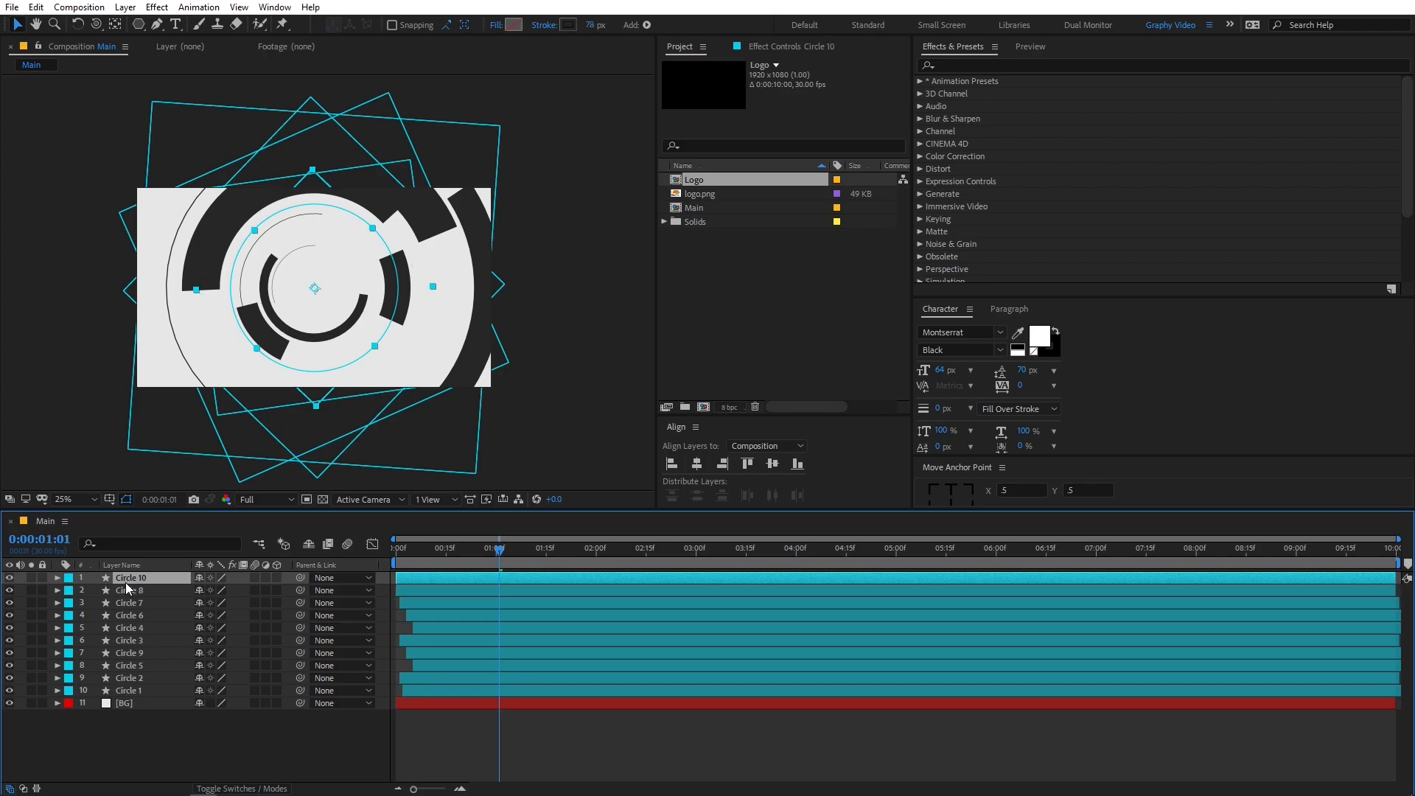
key(s)
mouse_move(225, 590)
mouse_down()
mouse_move(306, 610)
mouse_move(279, 604)
mouse_up()
key(r)
drag(589, 25, 581, 28)
click(516, 554)
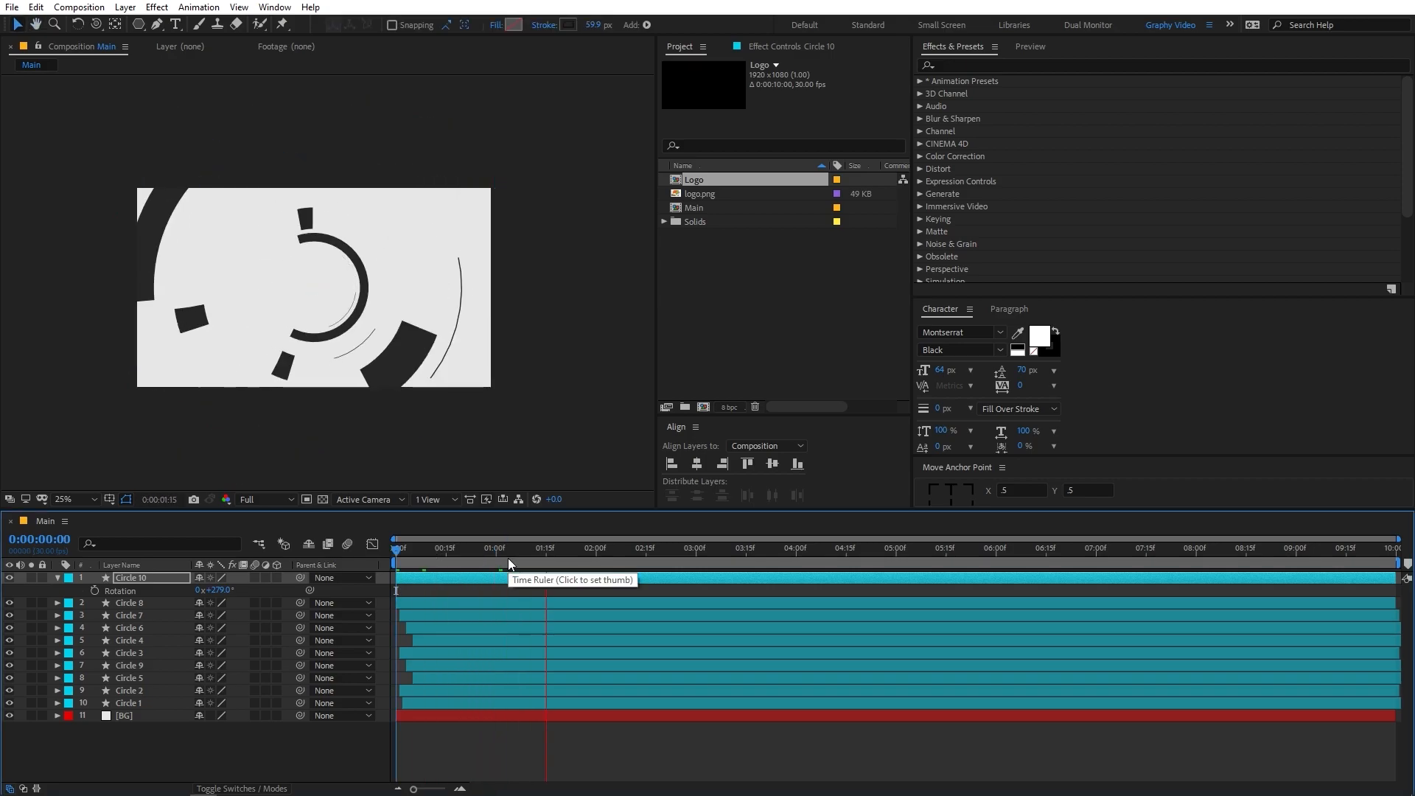
Duplicate the Circle 10 layer, flip the copy horizontally, scale it to -139.2, 139.2%, and set its stroke width to 29.3 px.
key(ctrl+d)
right_click(133, 581)
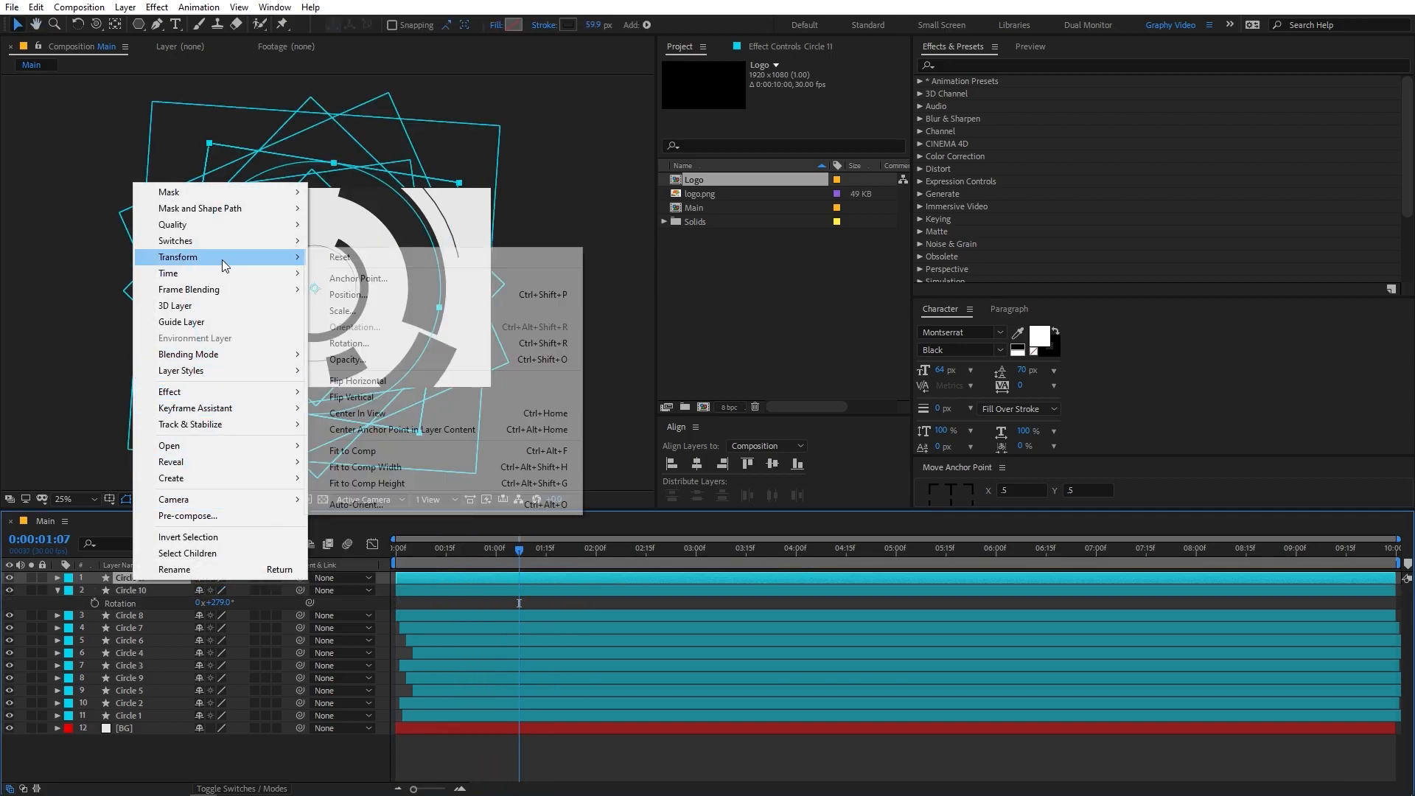
mouse_move(211, 259)
click(369, 382)
key(s)
drag(221, 591, 280, 591)
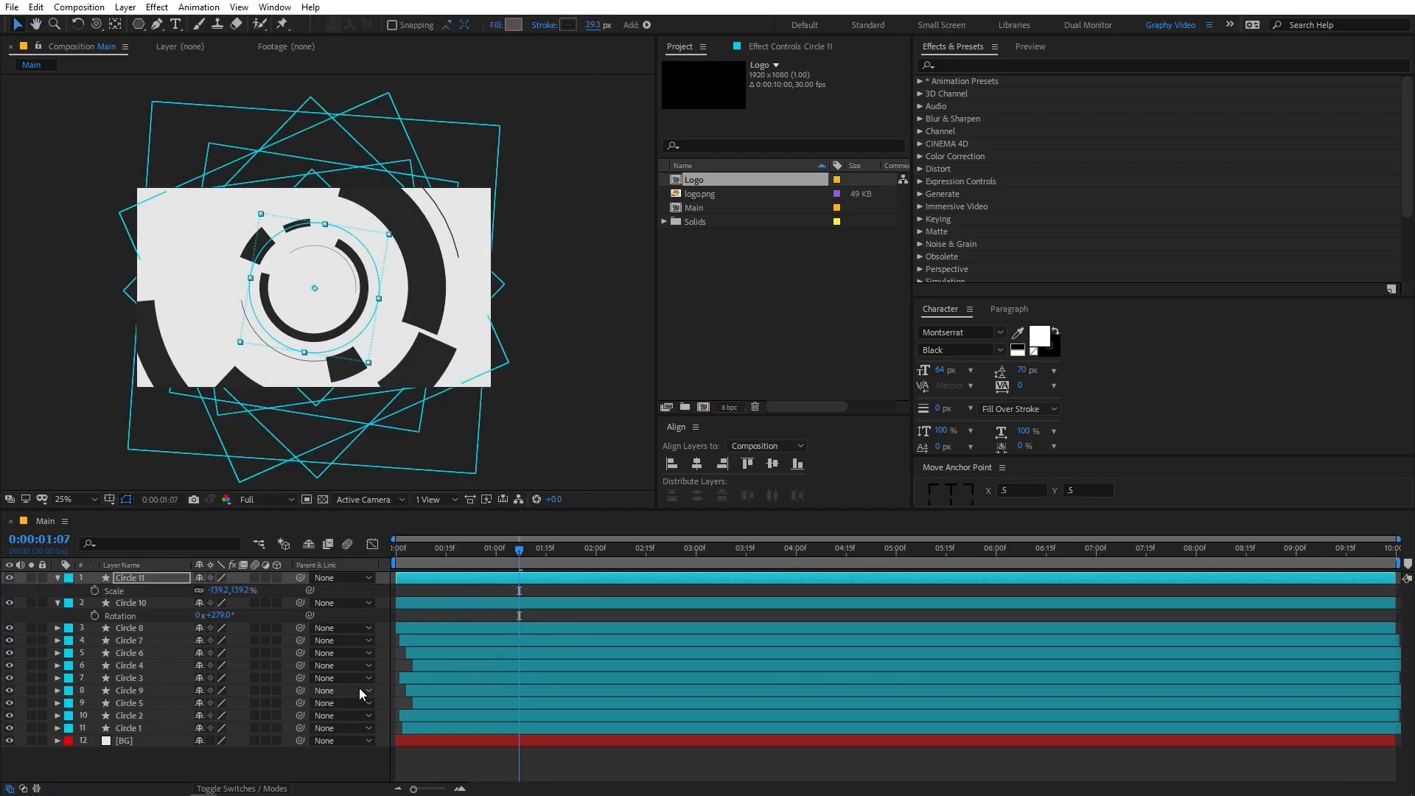
key(space)
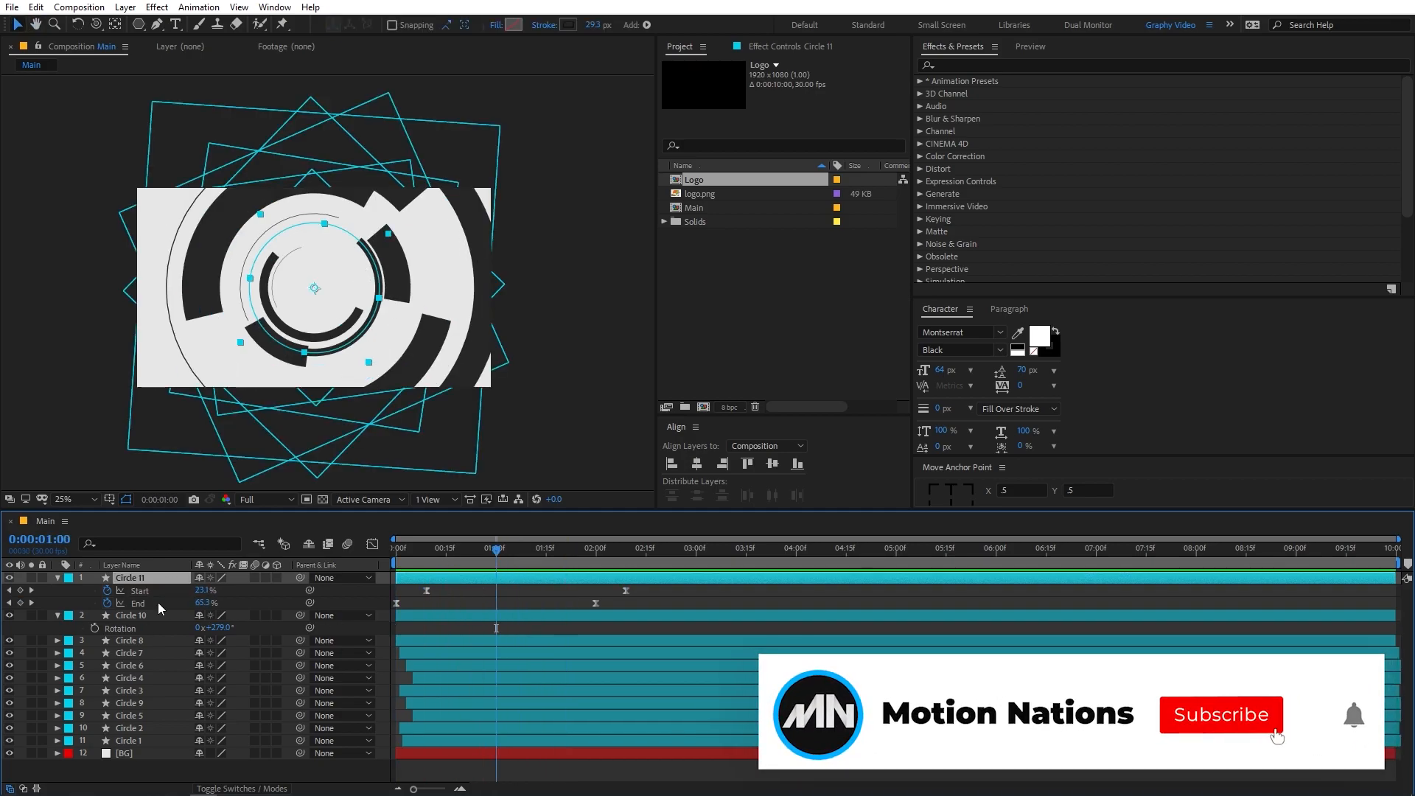
Shift the Circle 11 layer to start about 6 frames later, collapse the layer properties, and preview the animation.
key(space)
key(space)
drag(449, 550, 392, 589)
key(space)
key(space)
drag(495, 551, 394, 564)
key(space)
key(space)
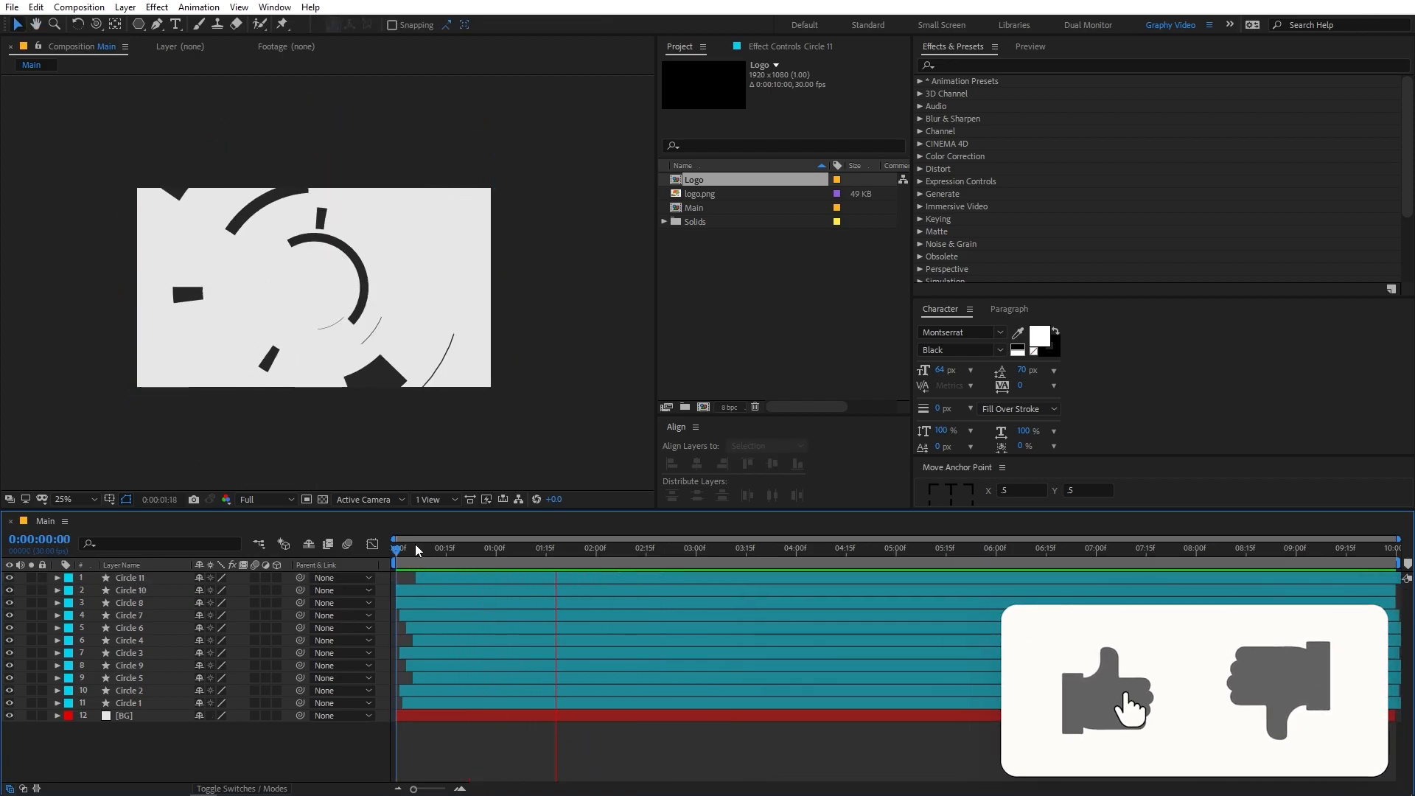
drag(576, 556, 469, 590)
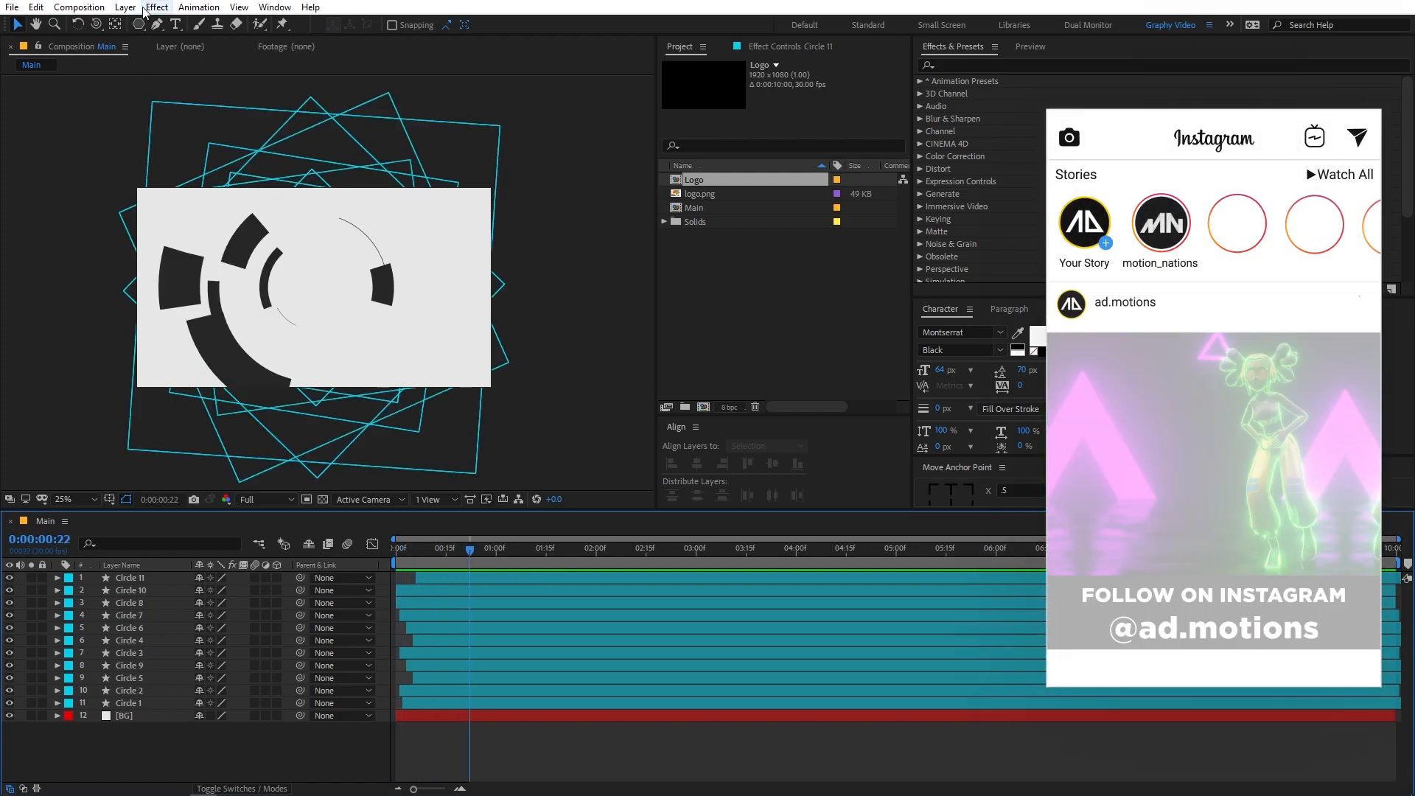
Draw a small square with the Rectangle tool inside the rings and centre it horizontally and vertically in the composition.
click(137, 28)
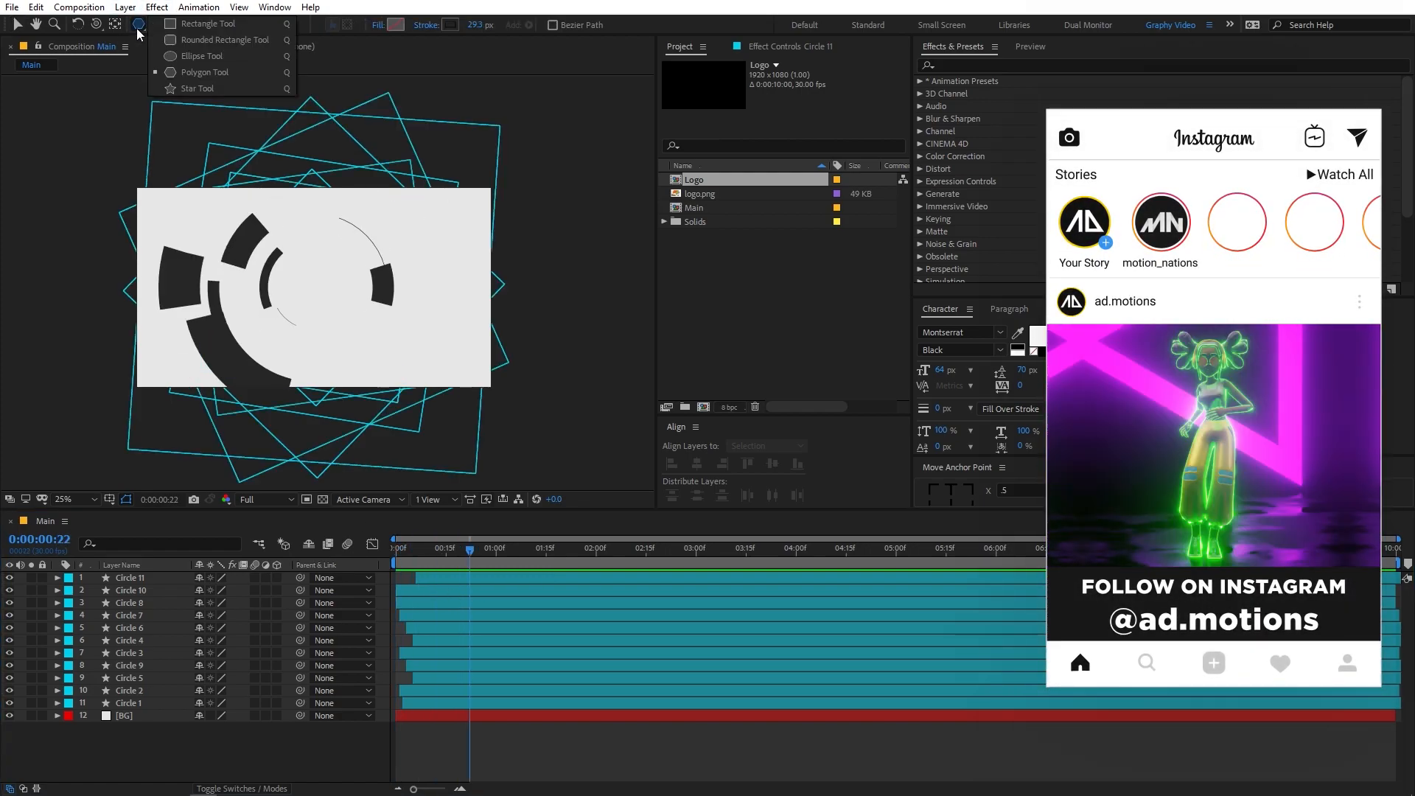
click(192, 25)
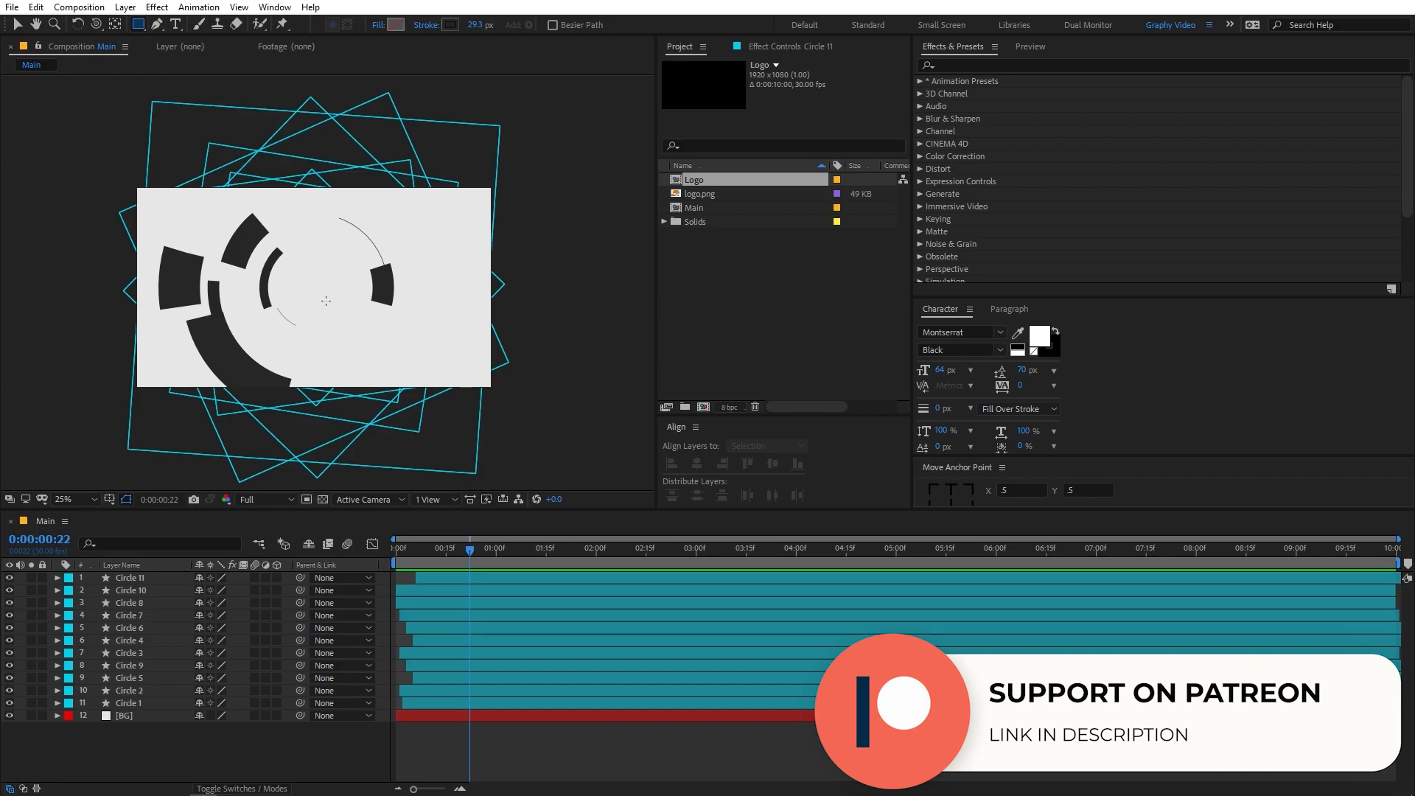
mouse_move(324, 291)
mouse_down()
mouse_move(271, 236)
mouse_move(336, 250)
mouse_move(370, 220)
mouse_move(337, 267)
mouse_up()
key(ctrl)
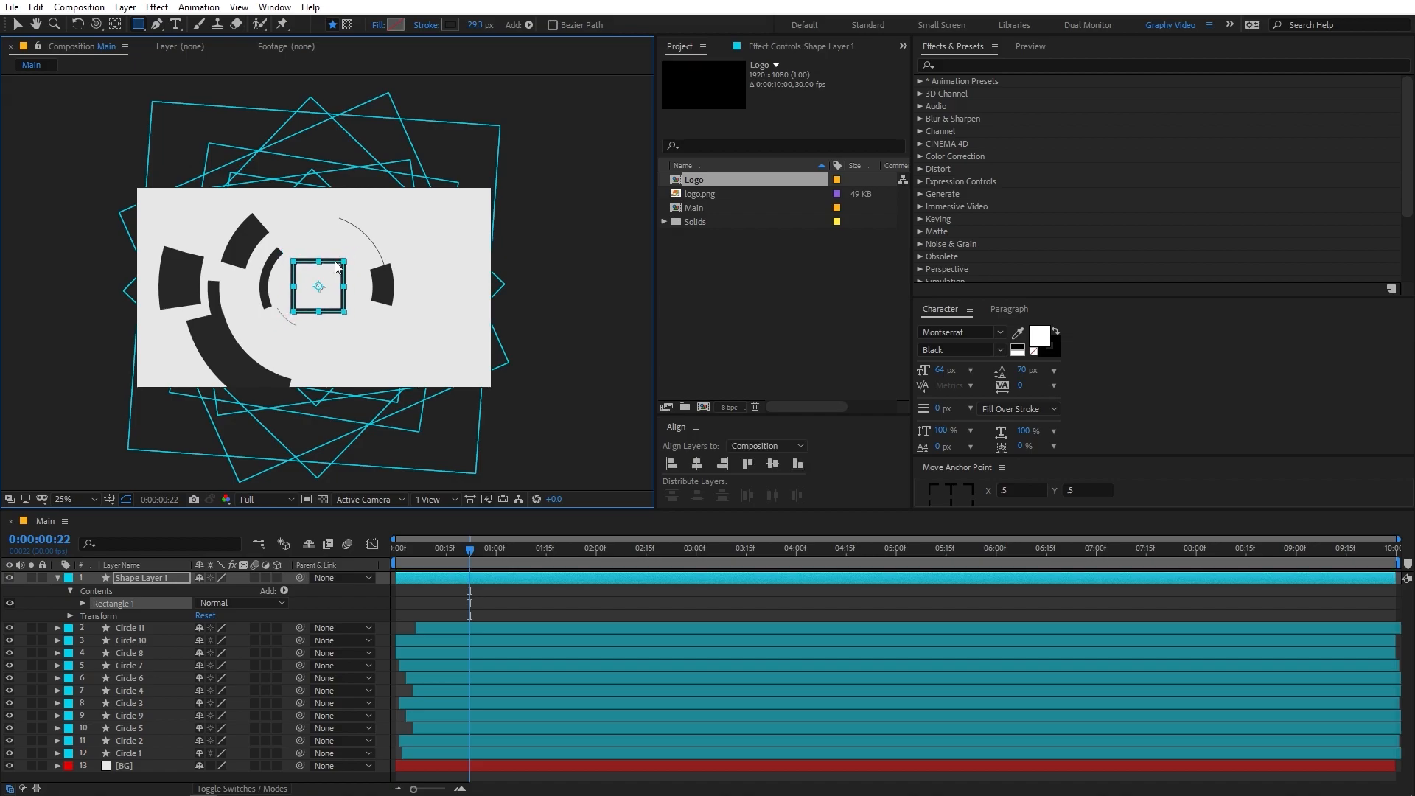
click(696, 463)
click(772, 463)
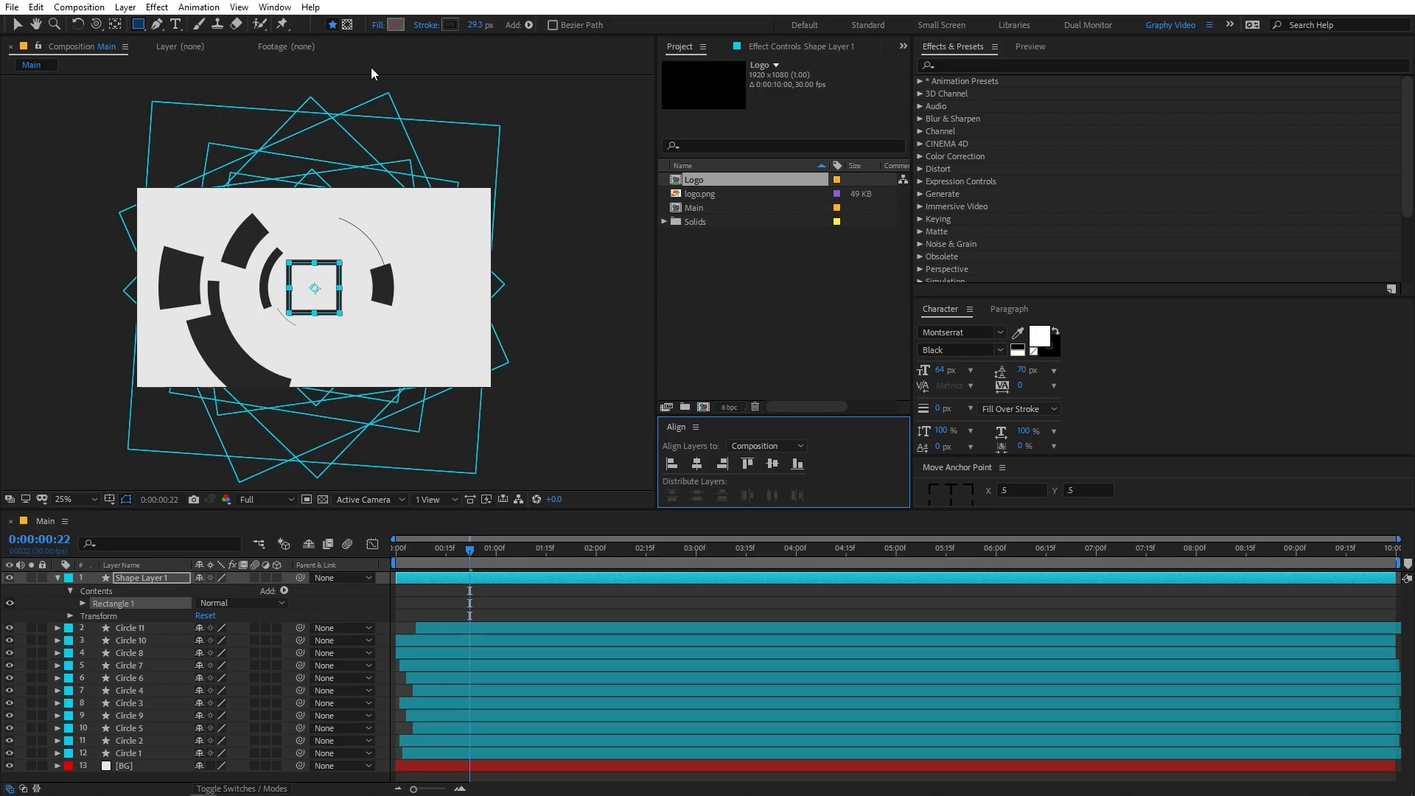
Give the square a solid colour fill and set its stroke width to 0 px.
click(381, 27)
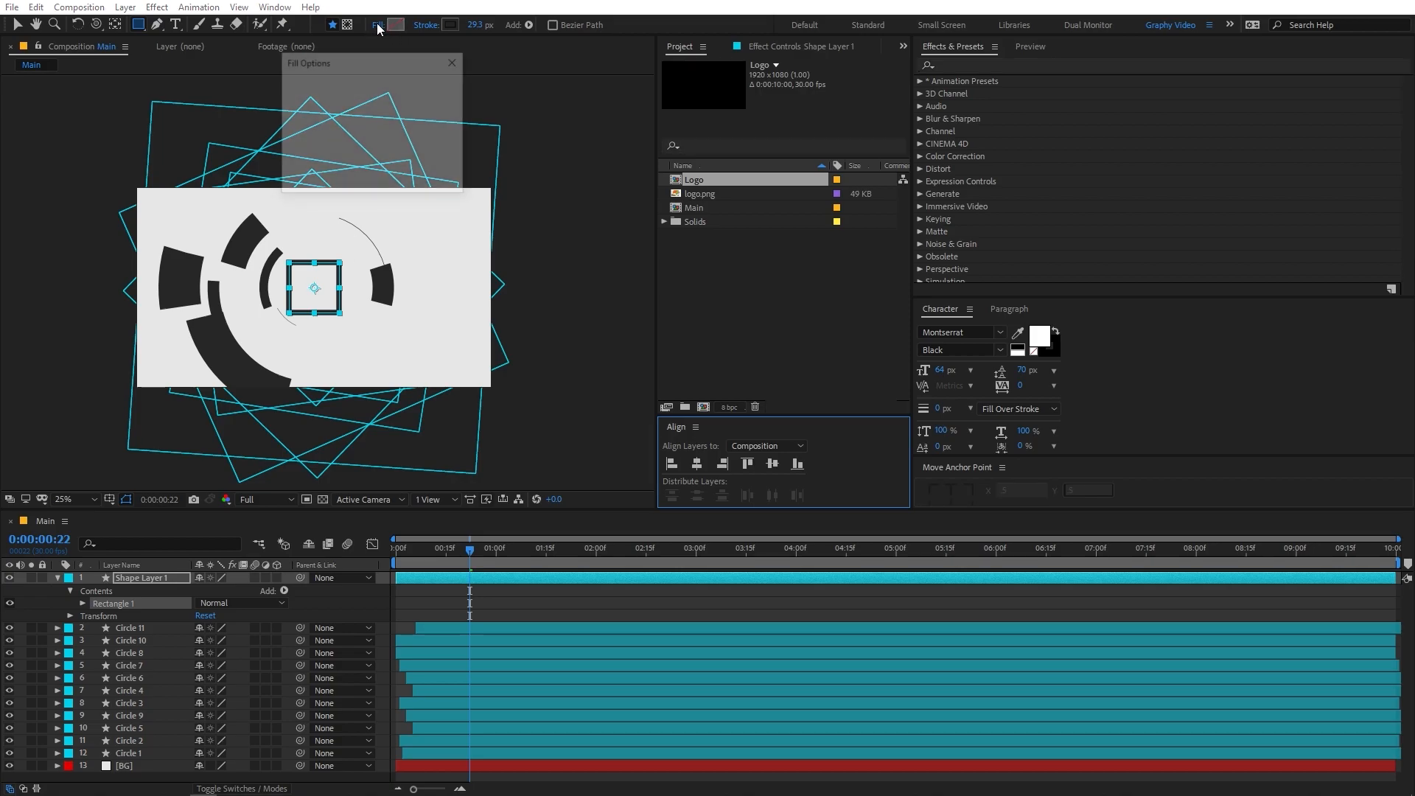
click(316, 92)
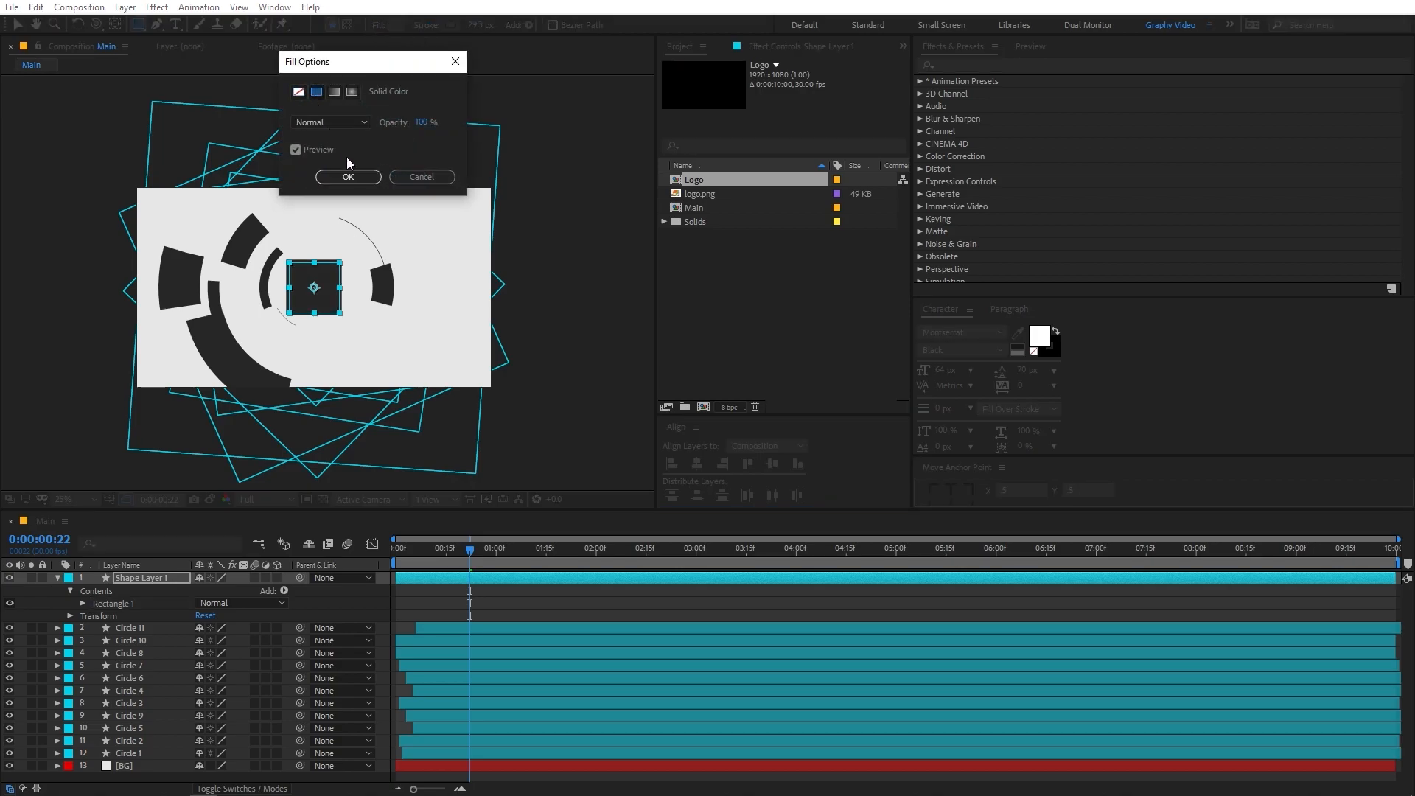
click(348, 177)
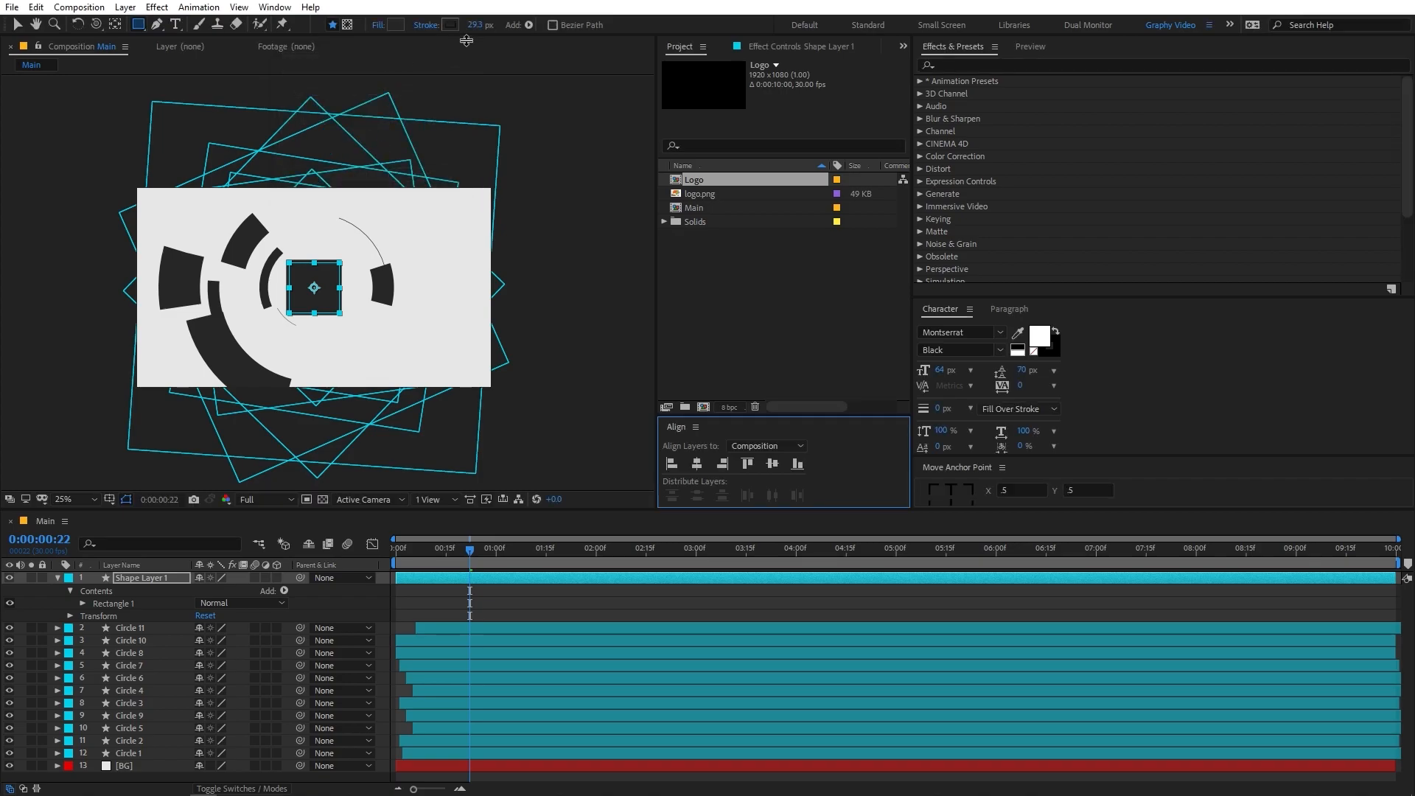
drag(475, 27, 145, 41)
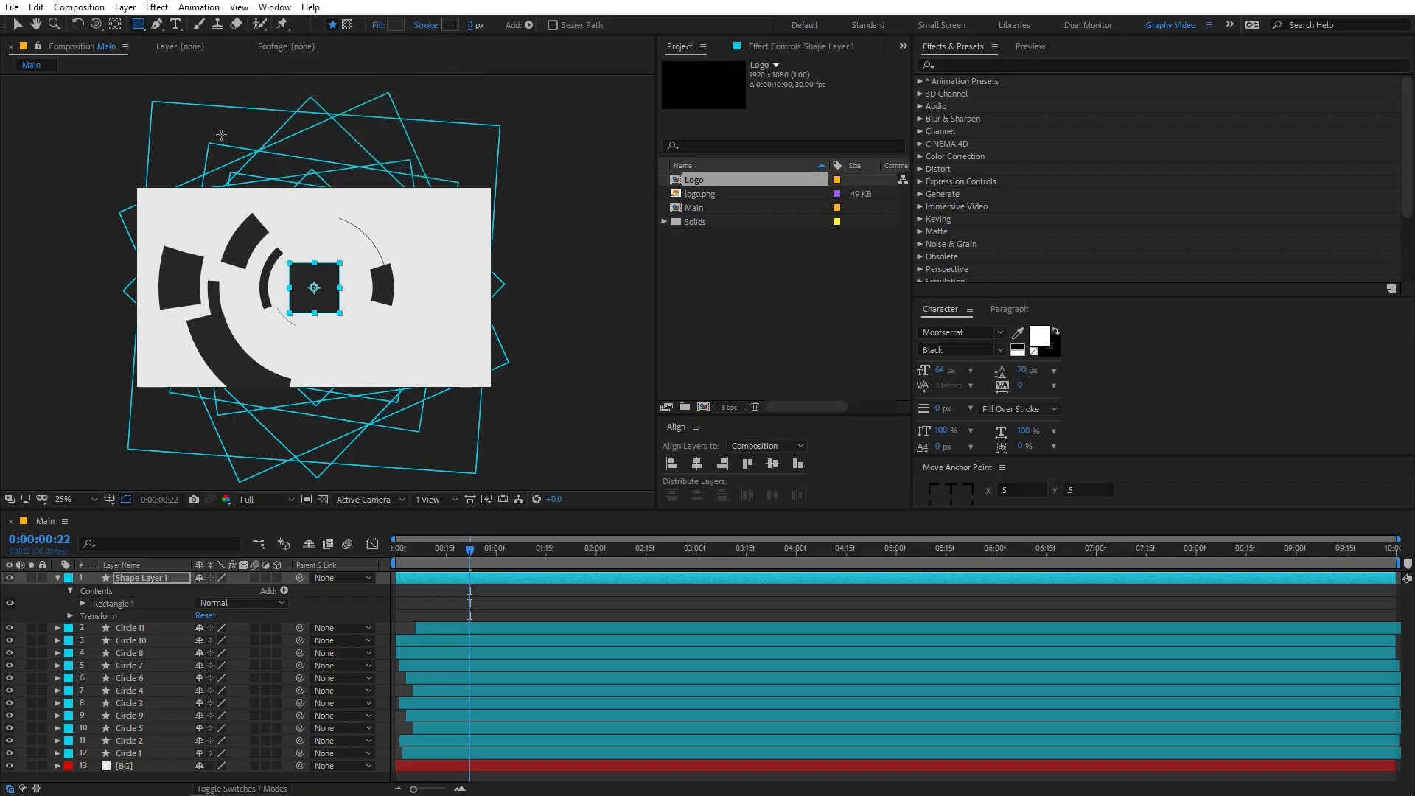
Scale the square's shape layer to 107.7%.
click(155, 578)
key(s)
drag(221, 591, 277, 587)
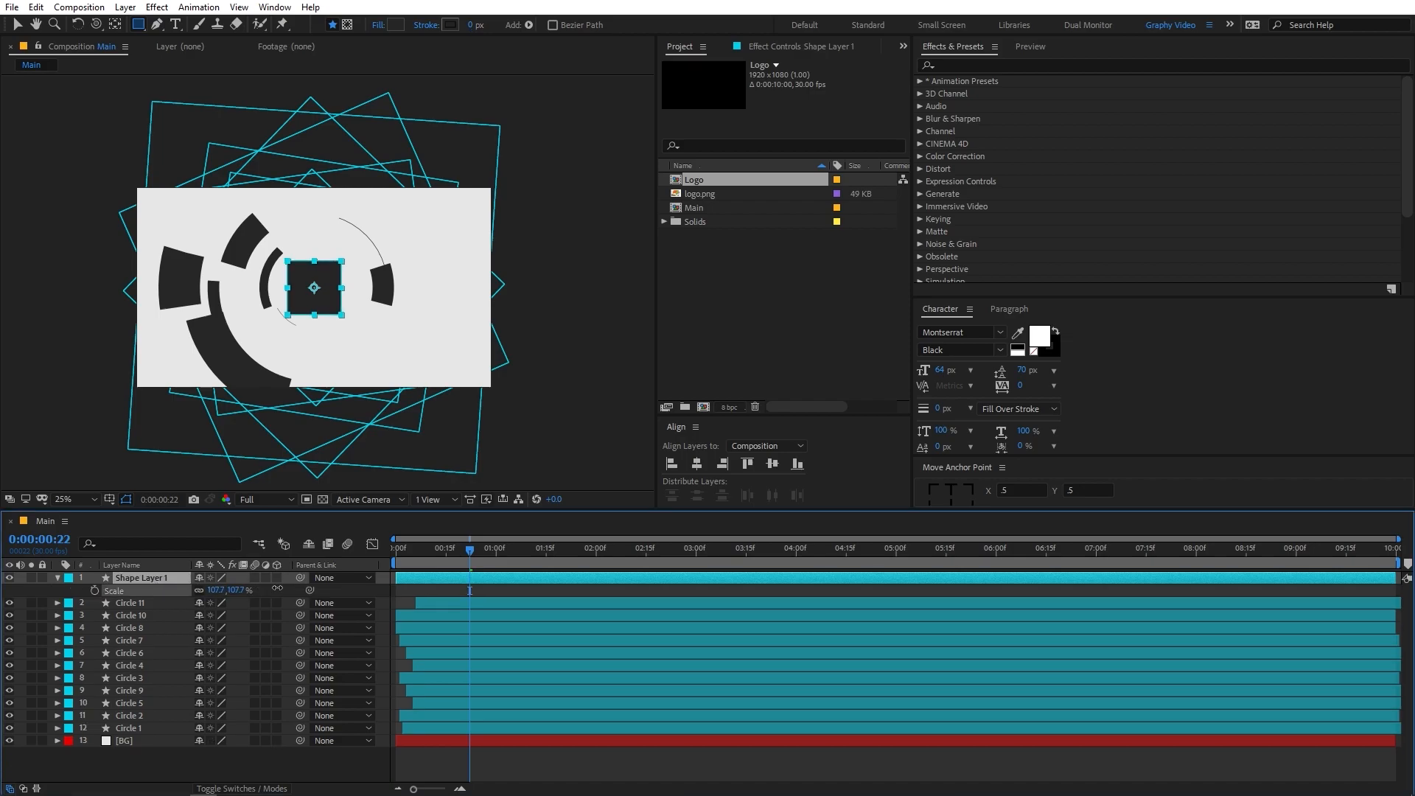
Preview the animation from the start with the central square in place and return to frame 21.
click(275, 587)
key(Home)
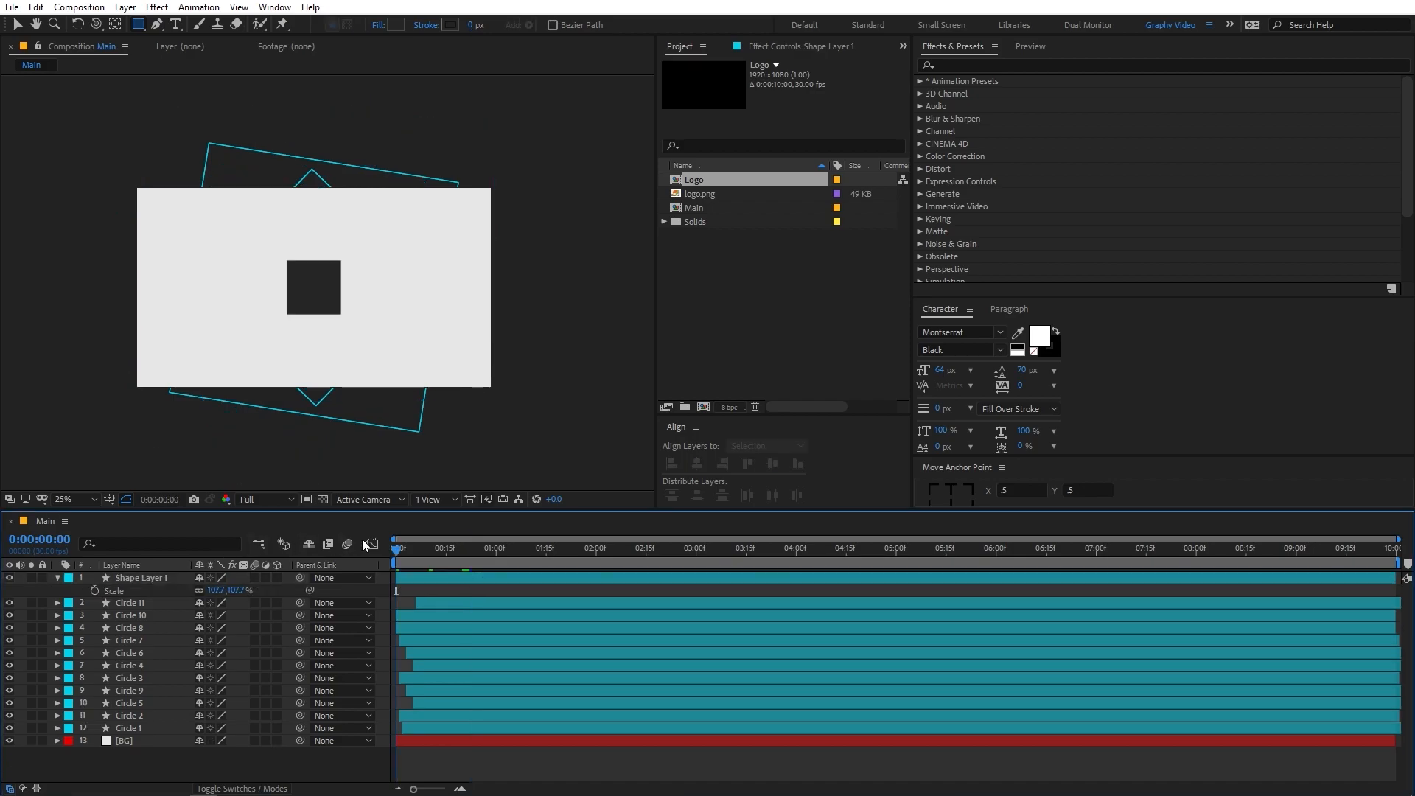
key(space)
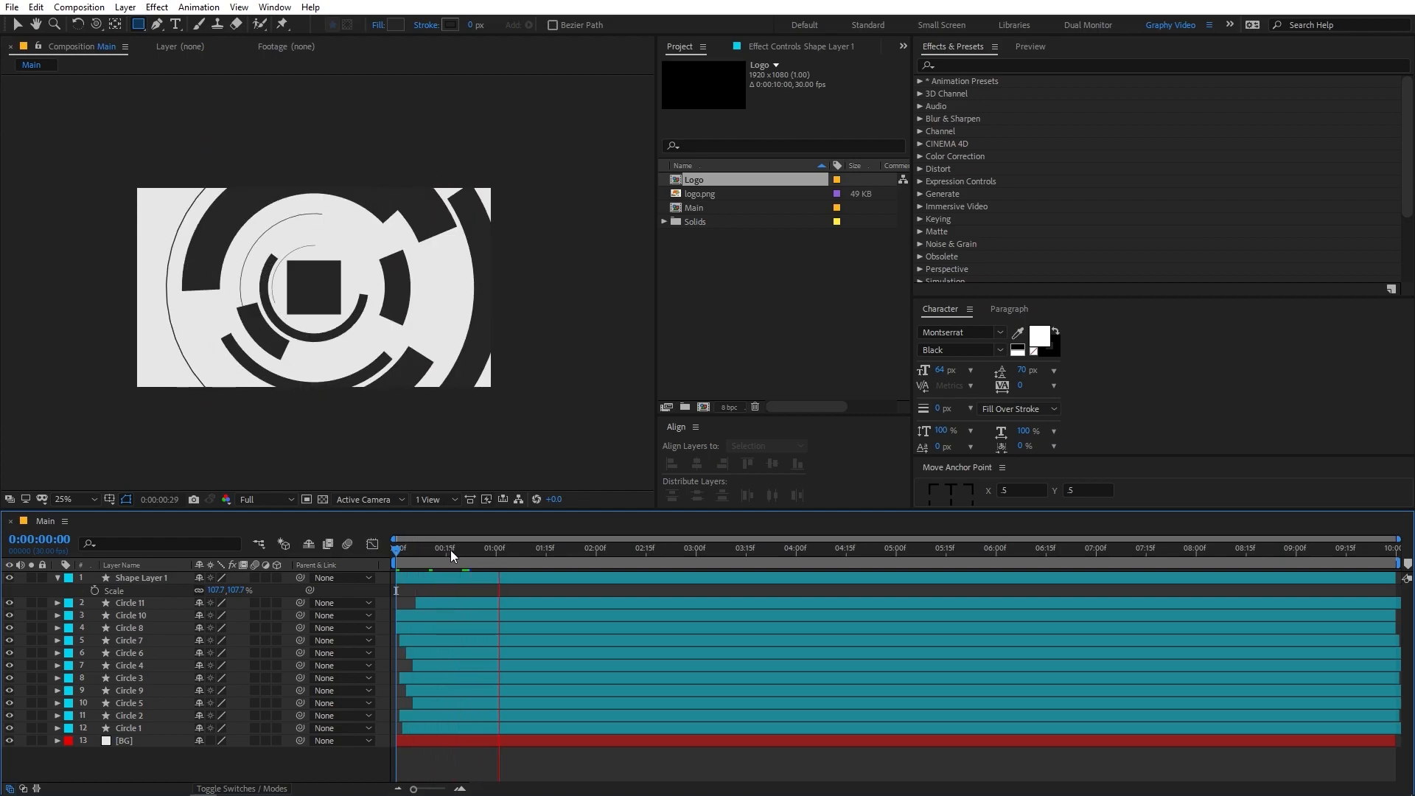
click(344, 292)
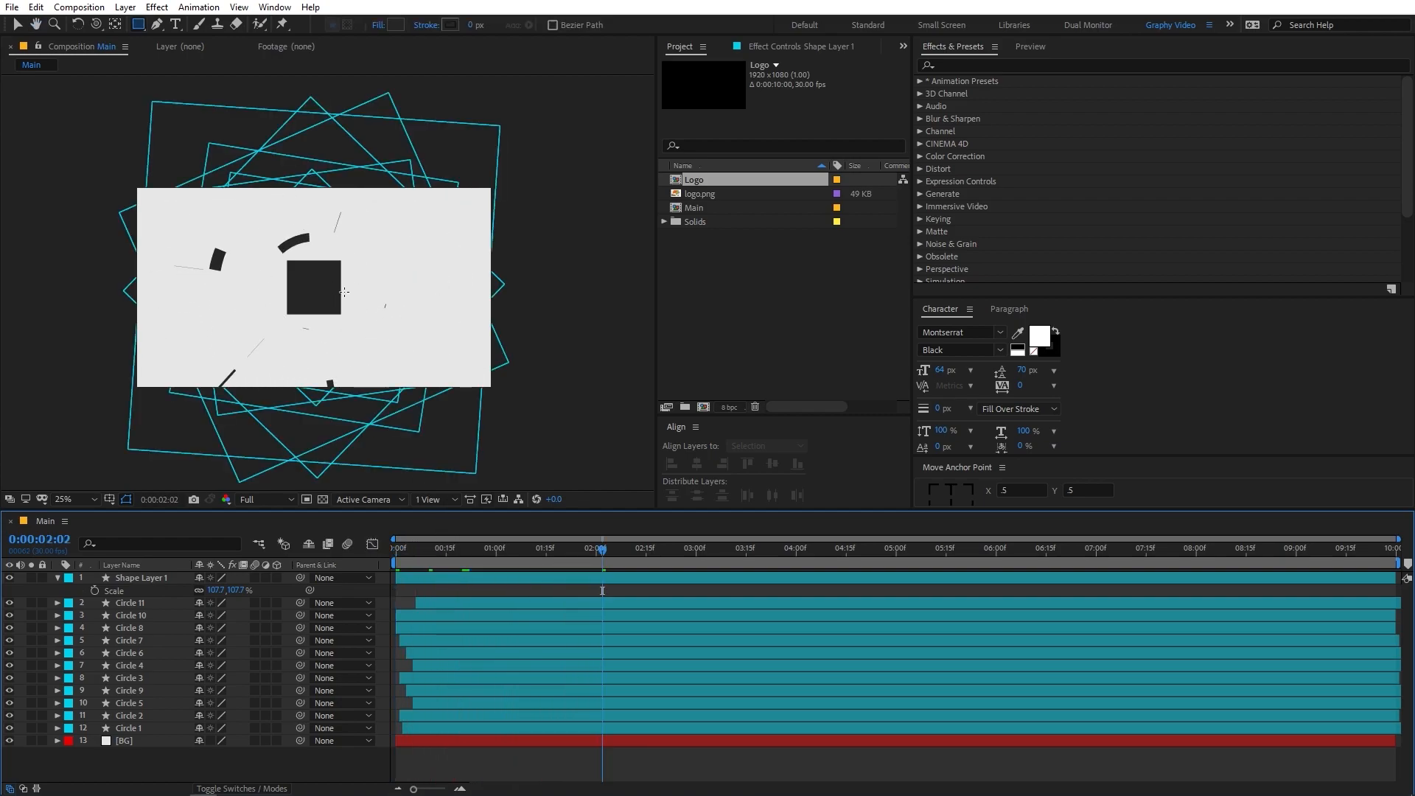
drag(488, 556, 467, 558)
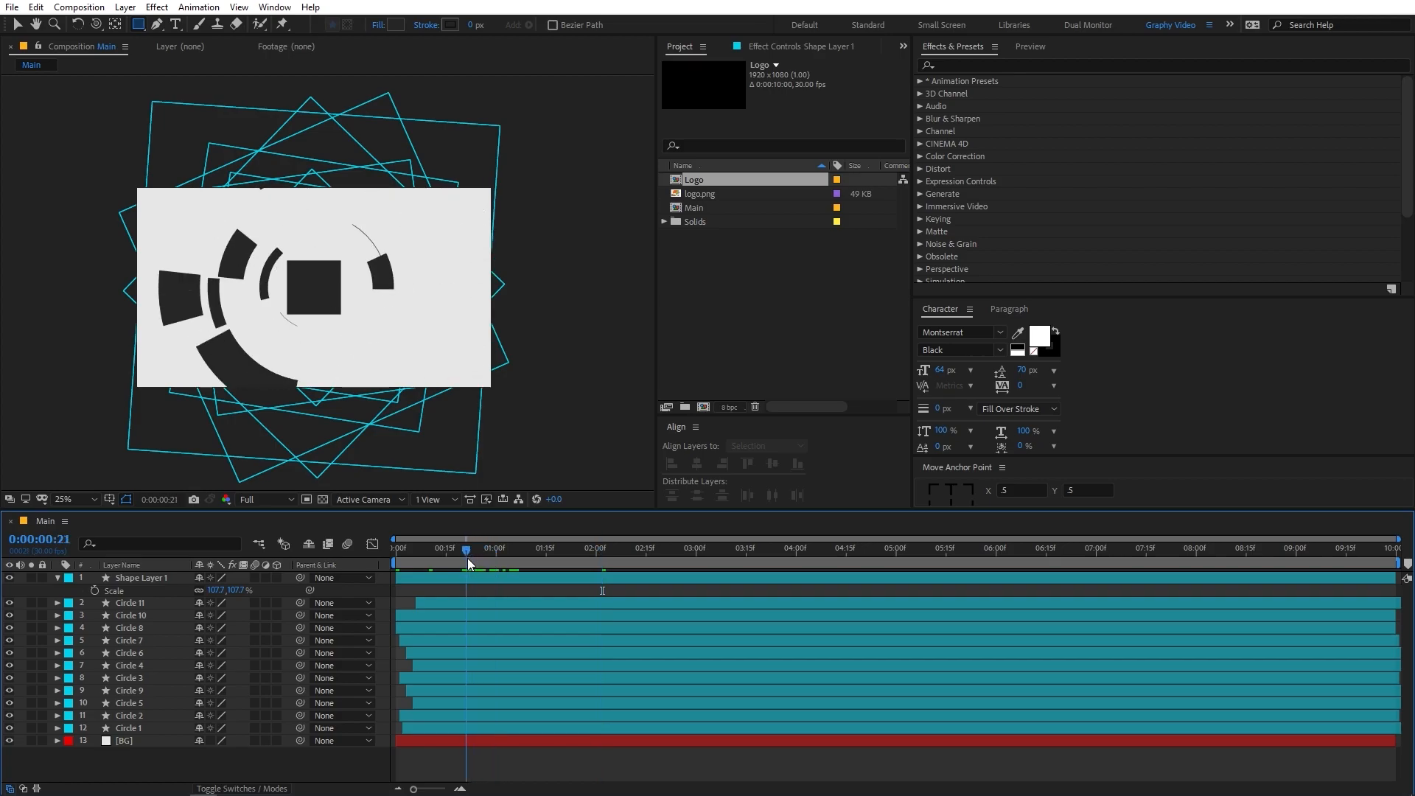
Move the square layer's anchor point to the middle of the square's bottom edge with the Pan Behind tool.
click(478, 579)
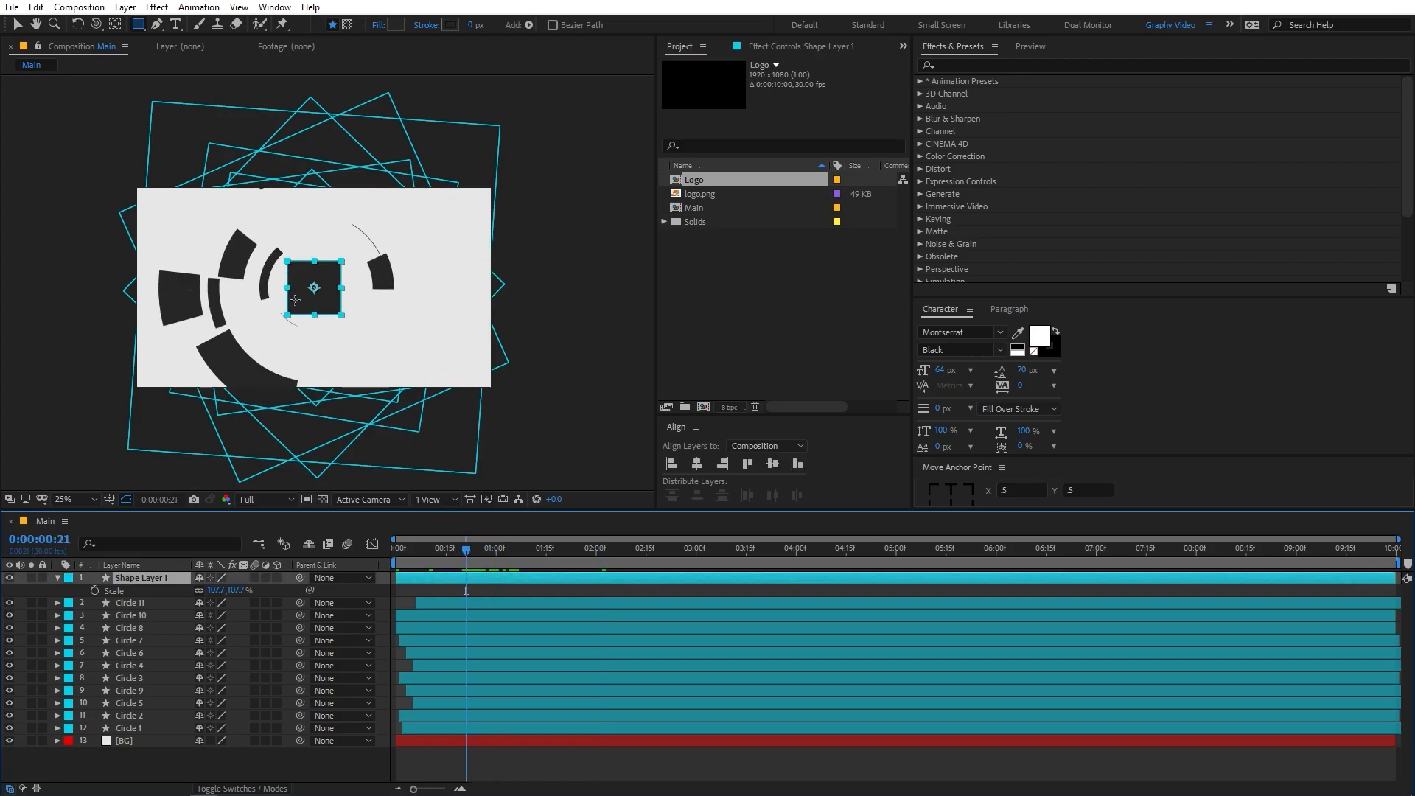
click(115, 25)
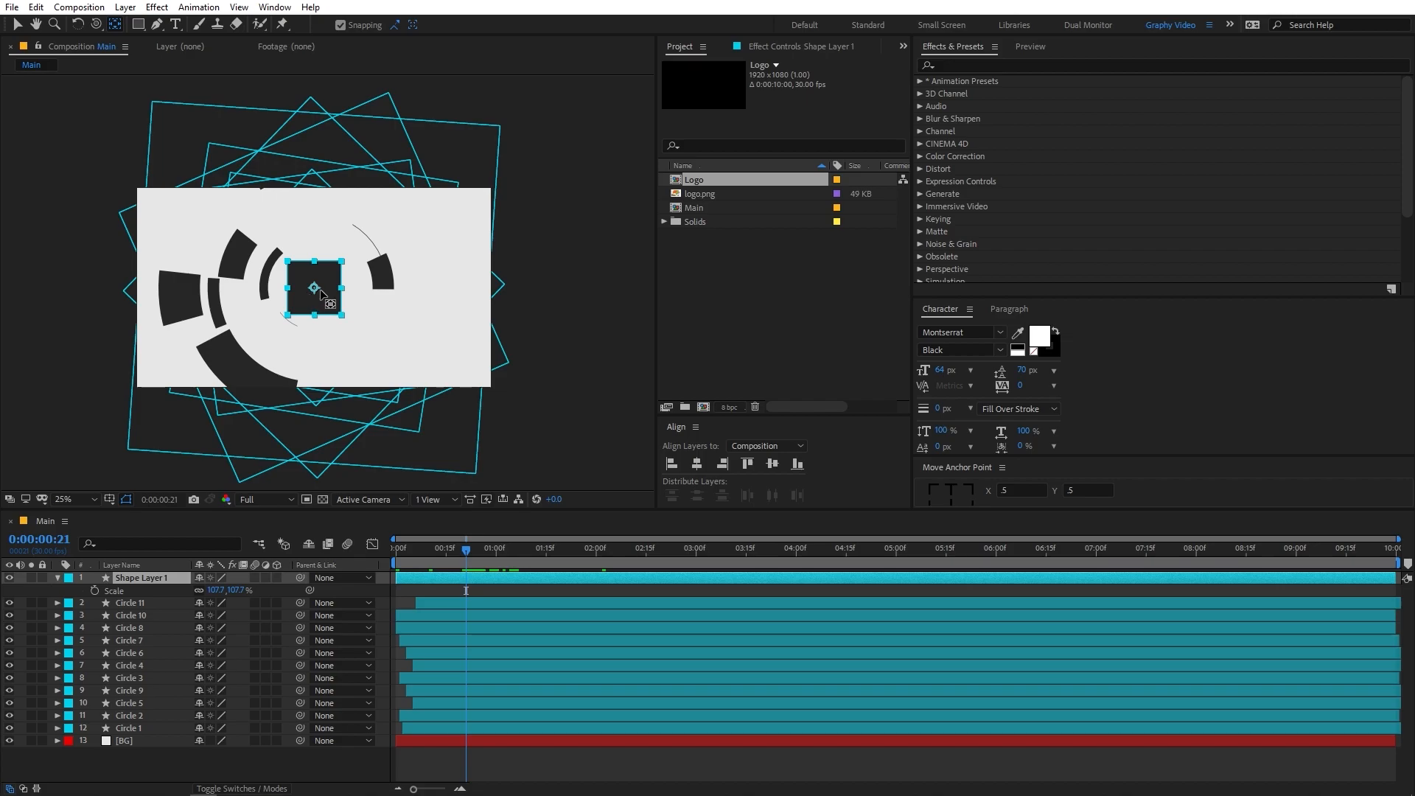
drag(317, 293, 314, 315)
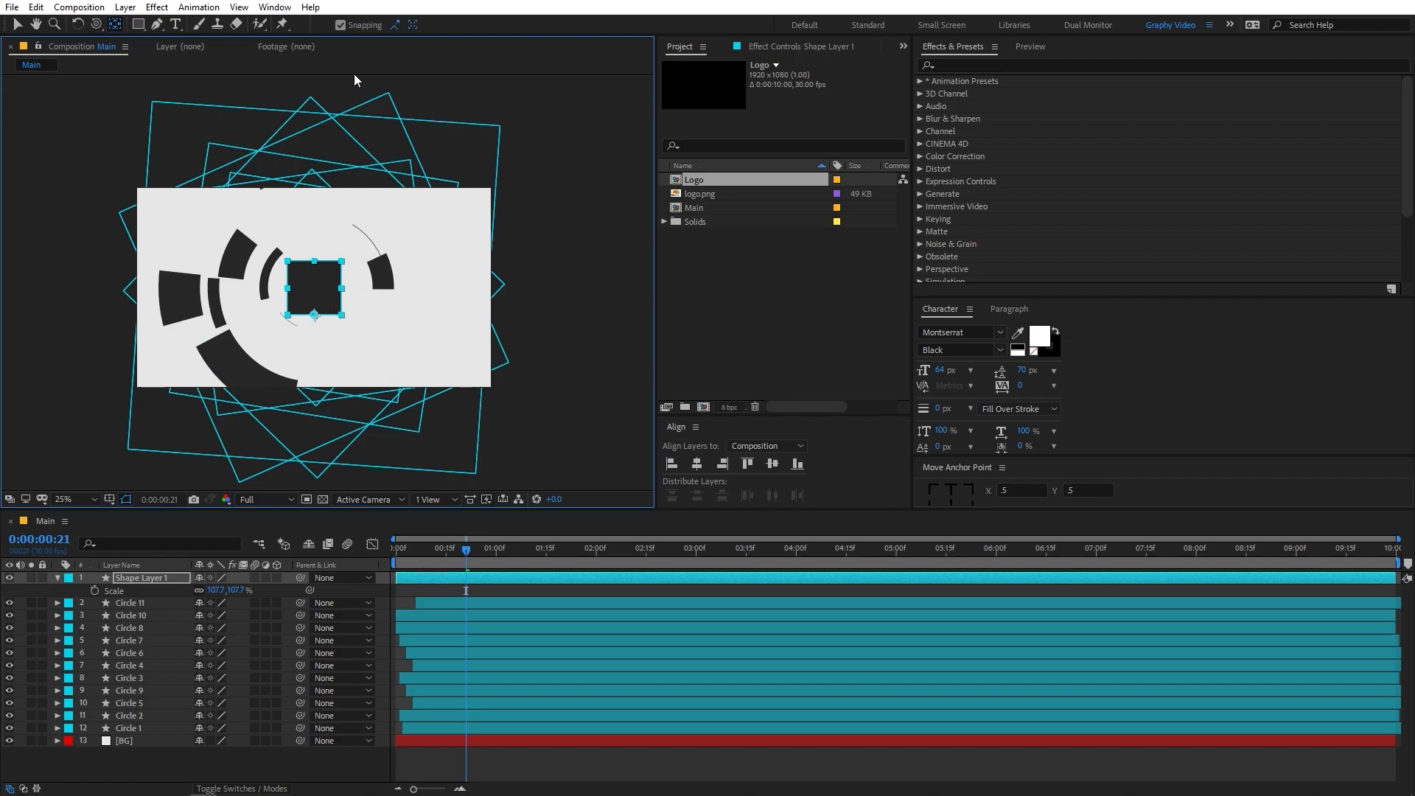
click(19, 25)
Keyframe the square's scale at 107.7% on frame 11 and 0% on frame 0, and preview the growth.
click(160, 576)
mouse_move(432, 566)
mouse_down()
mouse_move(376, 564)
mouse_move(434, 566)
mouse_up()
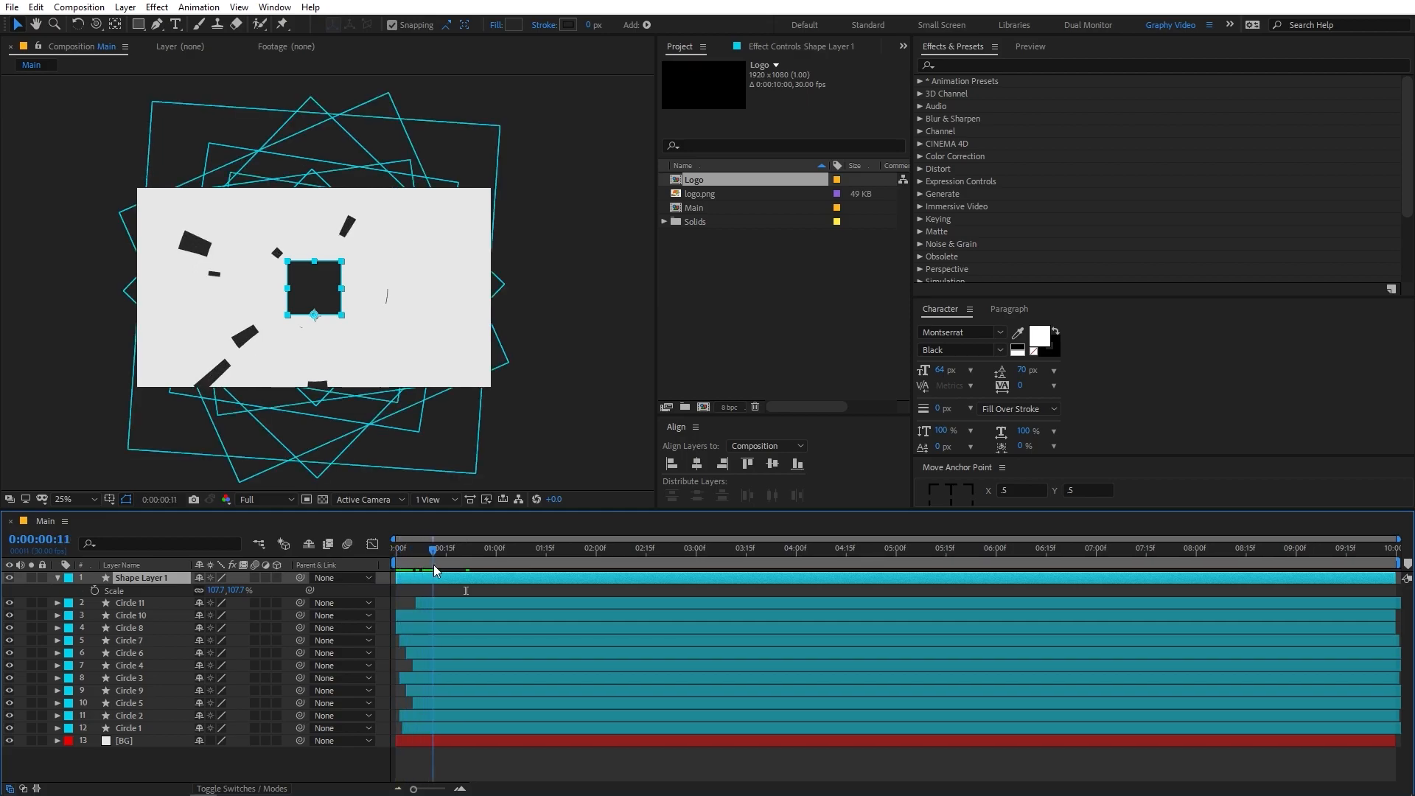
click(93, 590)
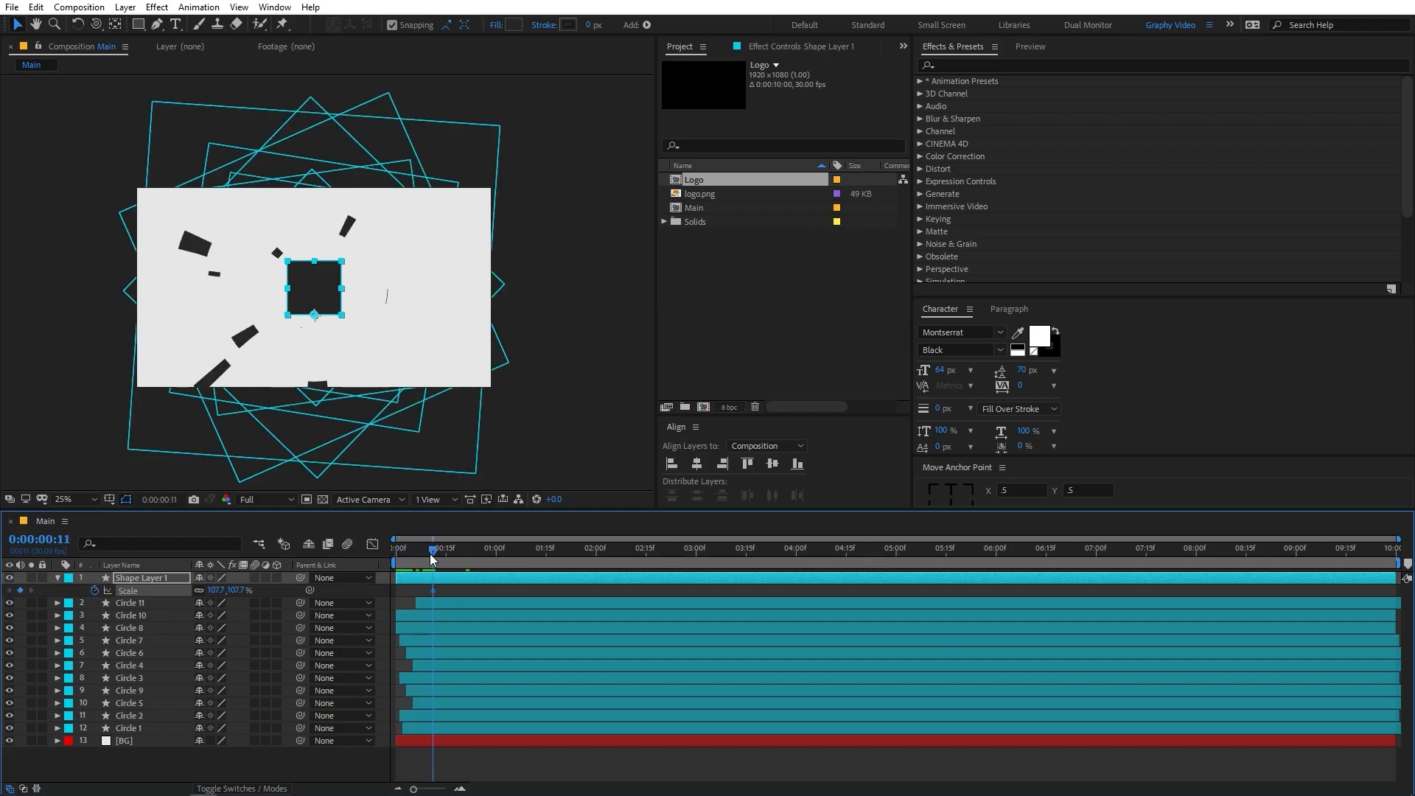
drag(430, 554, 380, 563)
click(218, 589)
text(0)
key(Return)
key(space)
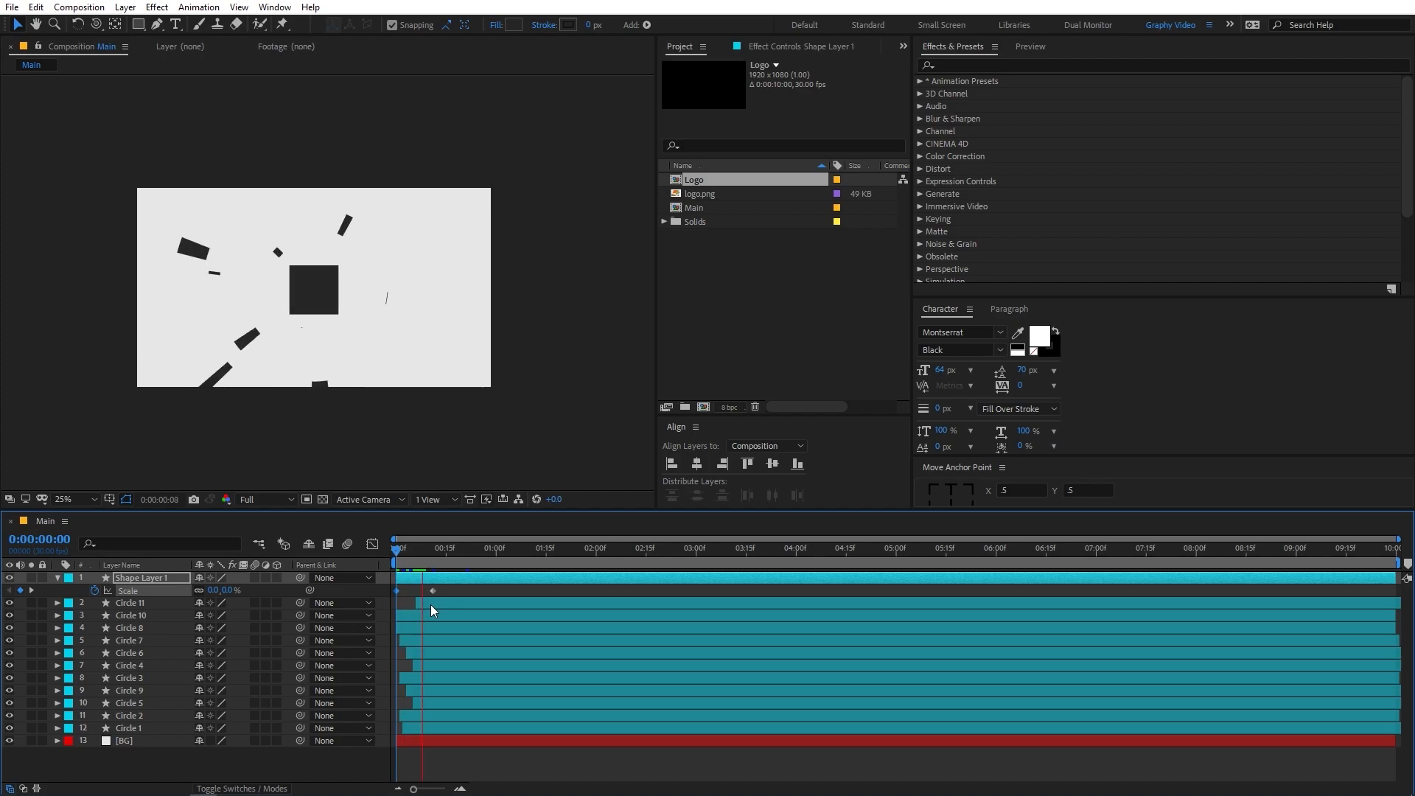
Delay the square's ending Scale keyframe to about frame 28 and apply Easy Ease to both Scale keyframes.
drag(434, 590, 491, 590)
click(350, 594)
key(F9)
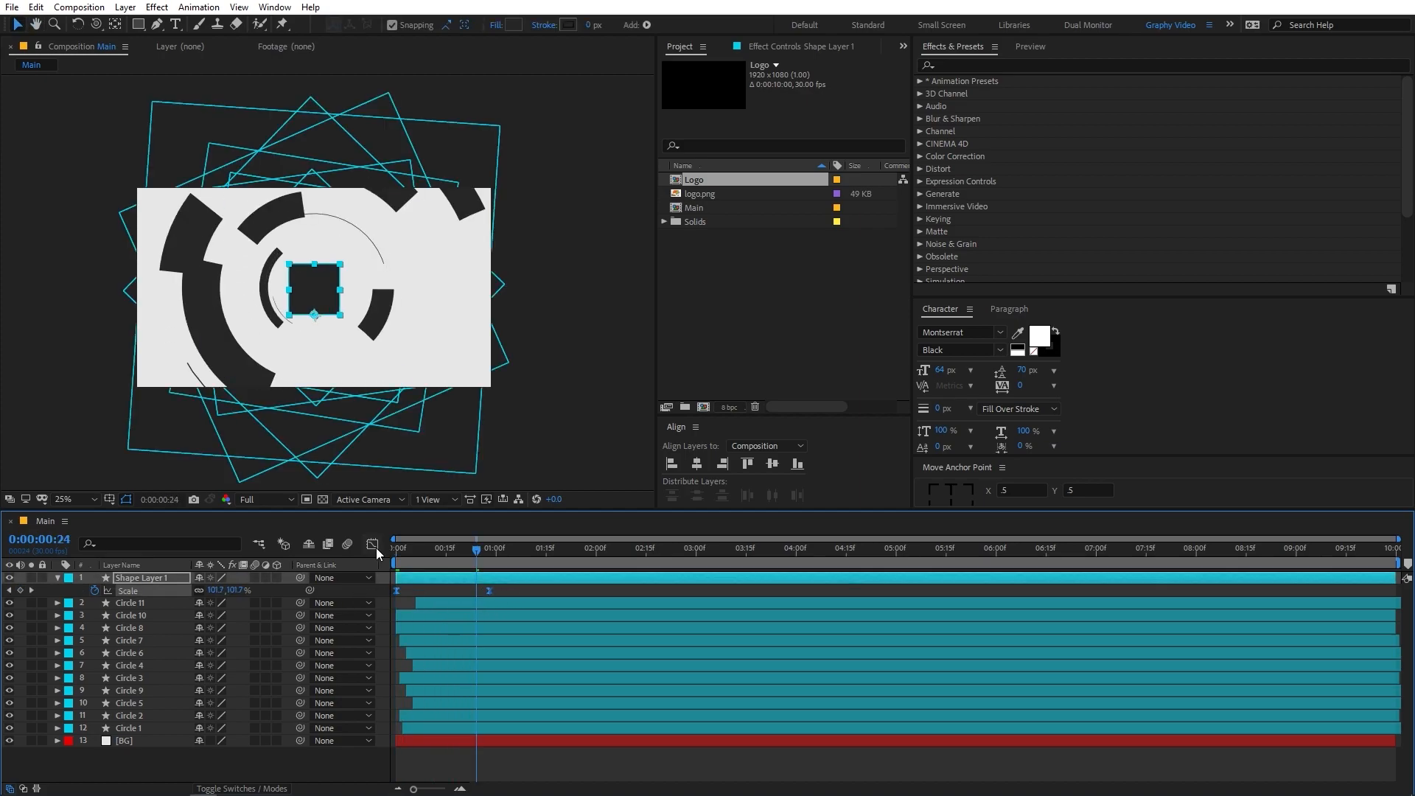
Shape the square's Scale speed graph into a sharp central peak by lengthening both influence handles, and preview the result.
click(372, 545)
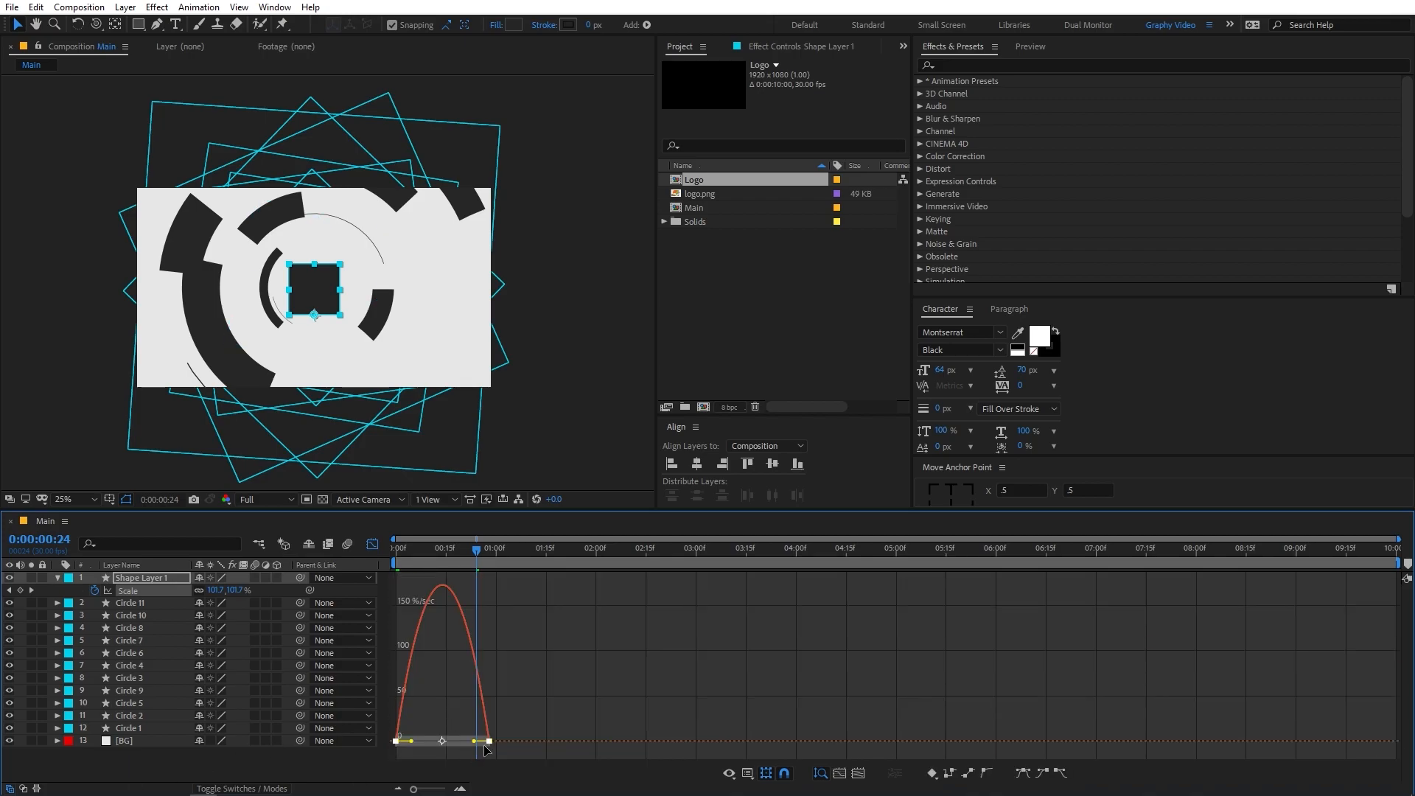
drag(473, 741, 453, 742)
drag(411, 741, 432, 743)
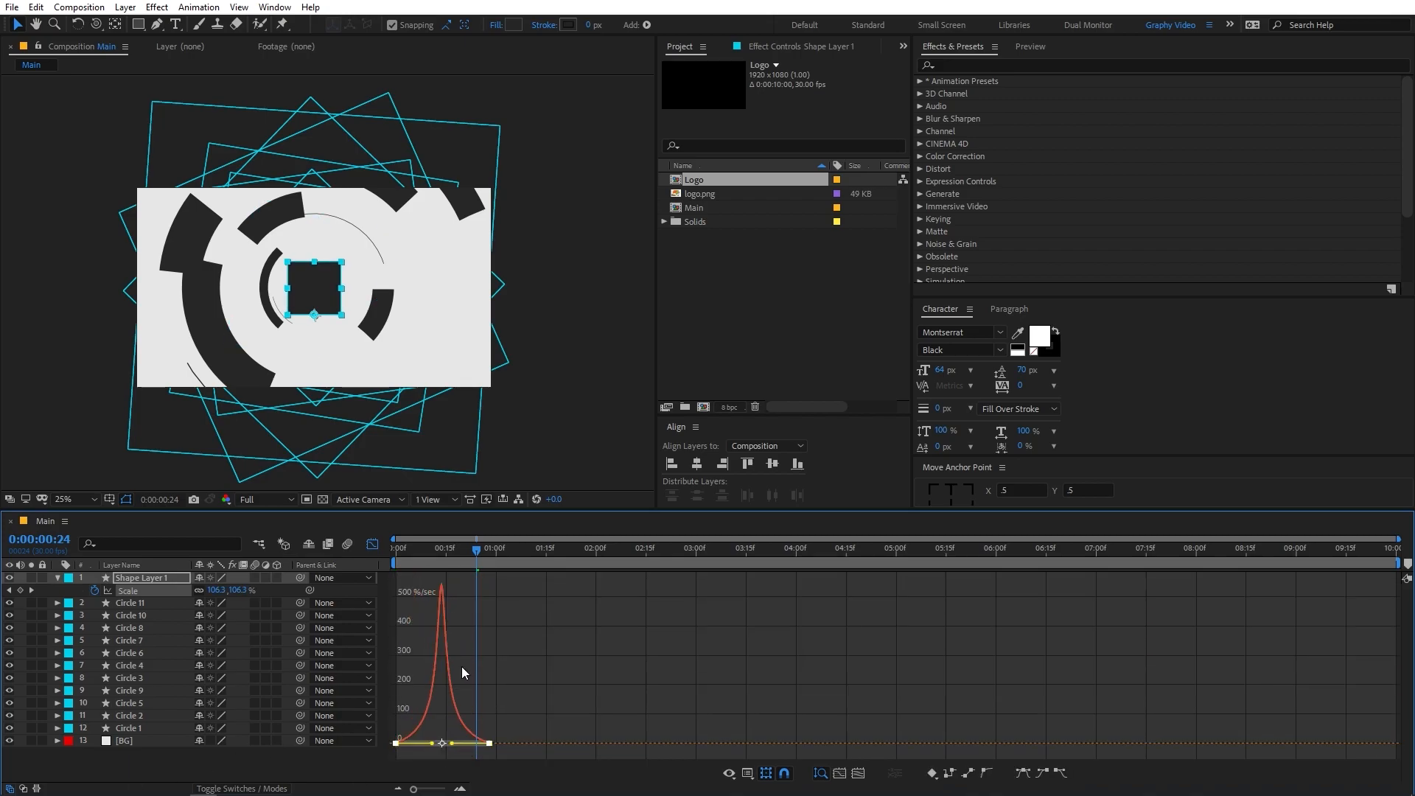
drag(453, 549, 395, 549)
click(373, 544)
key(space)
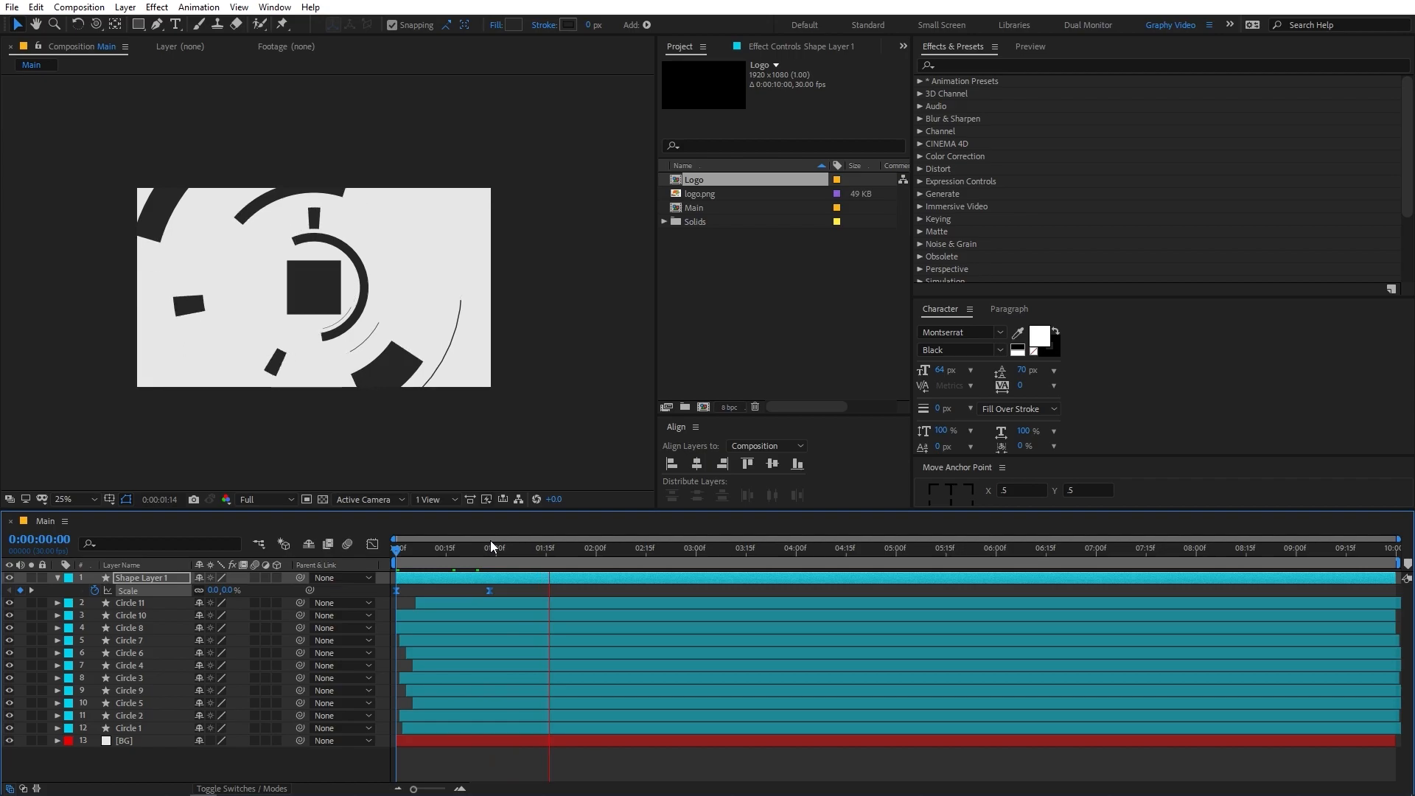
drag(566, 550, 557, 582)
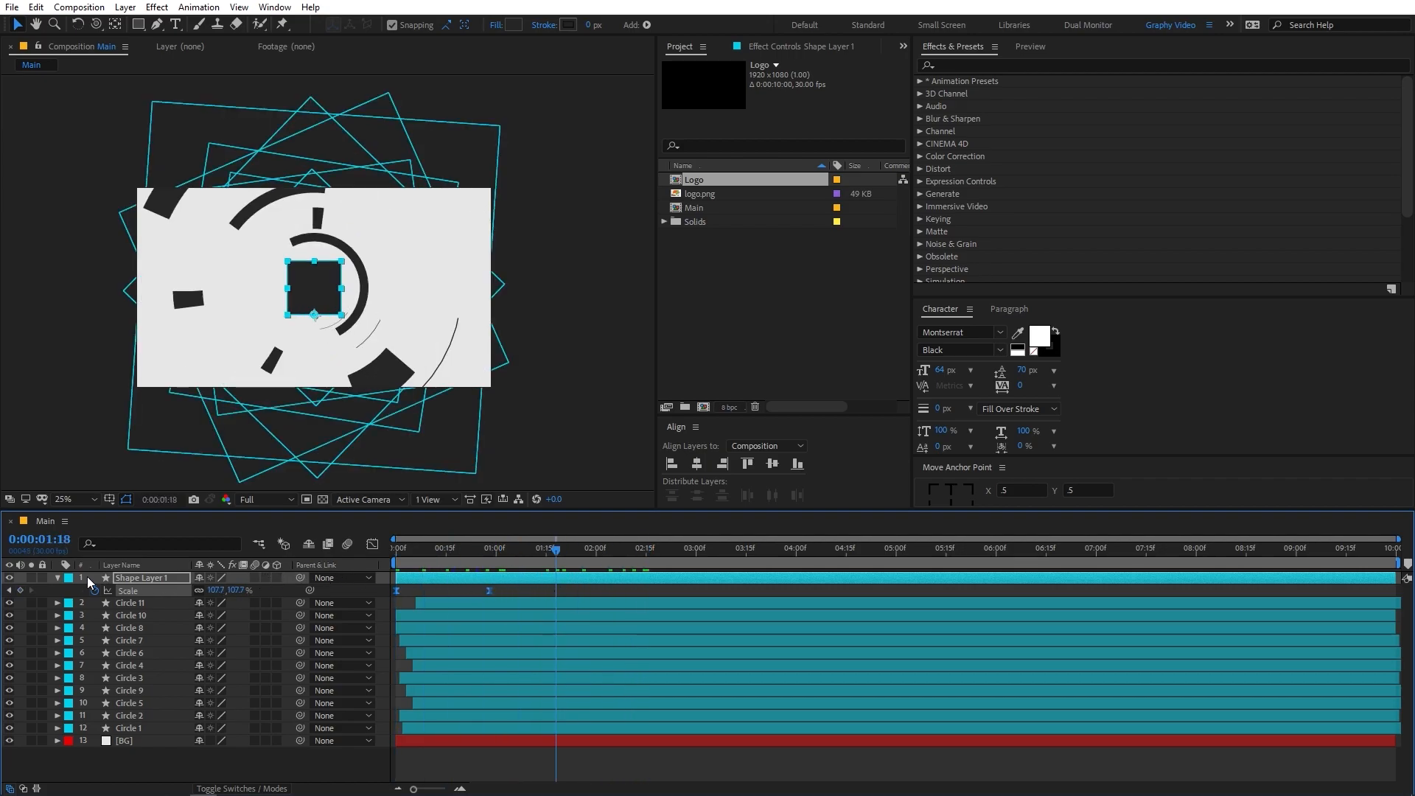
Collapse the square layer's properties and add a new null object to the composition.
click(58, 579)
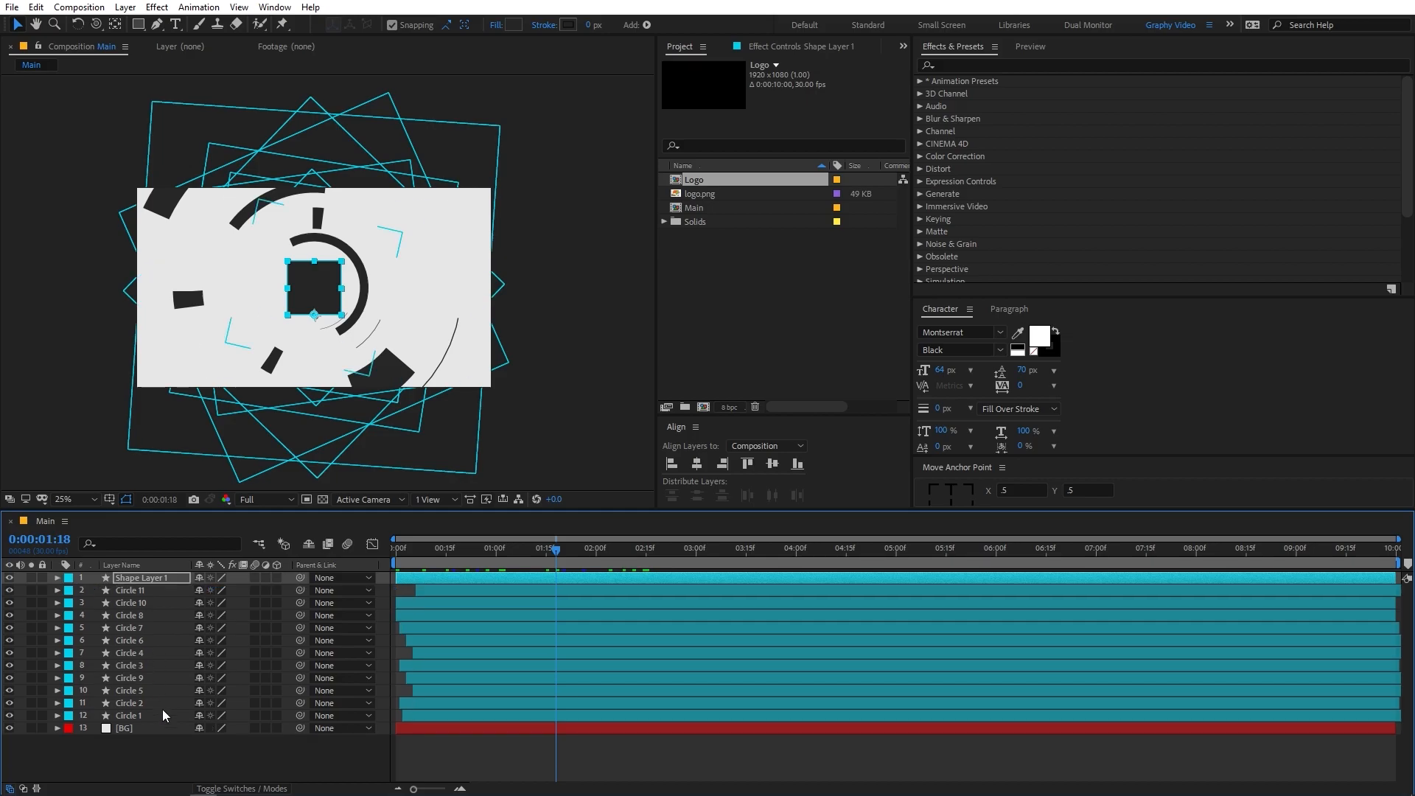
click(165, 762)
right_click(164, 763)
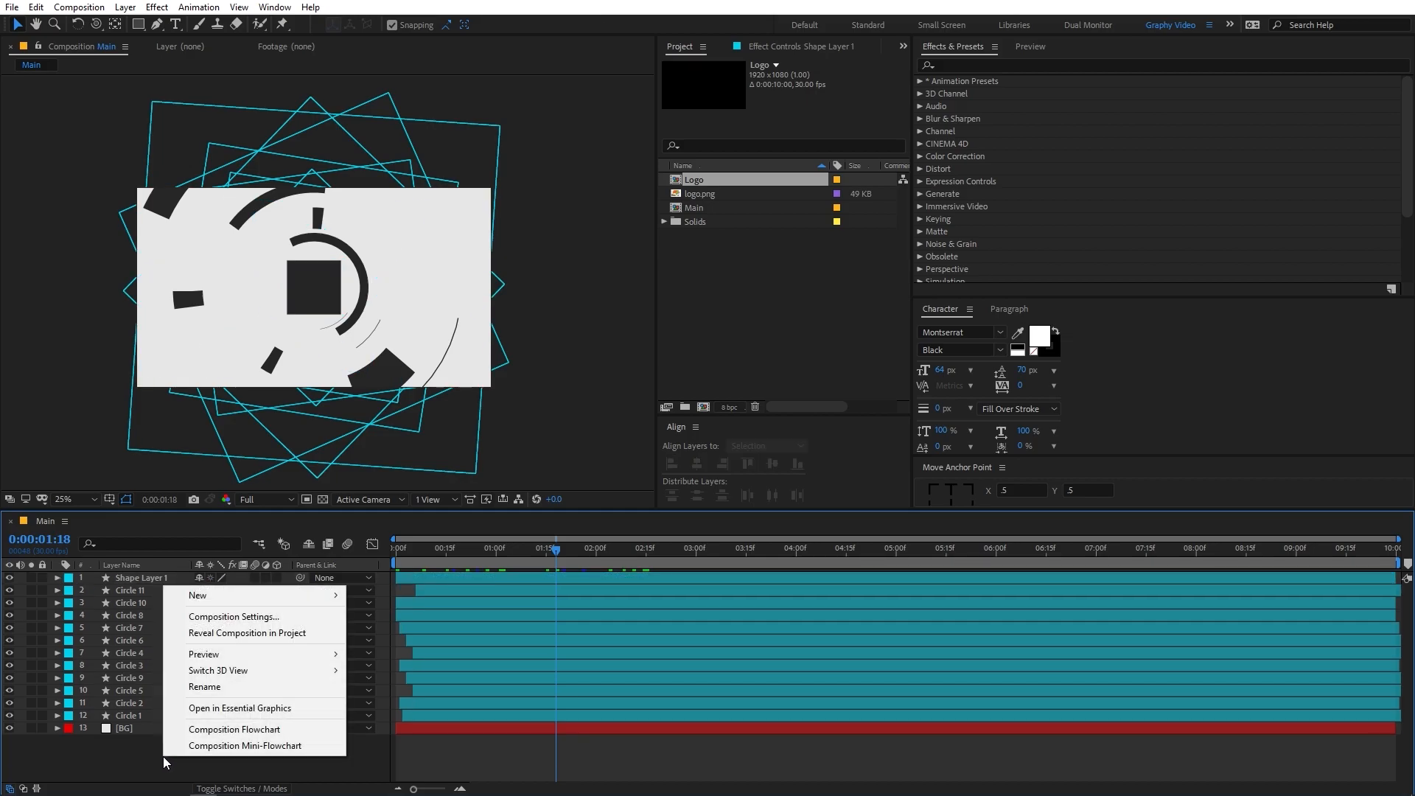
mouse_move(258, 598)
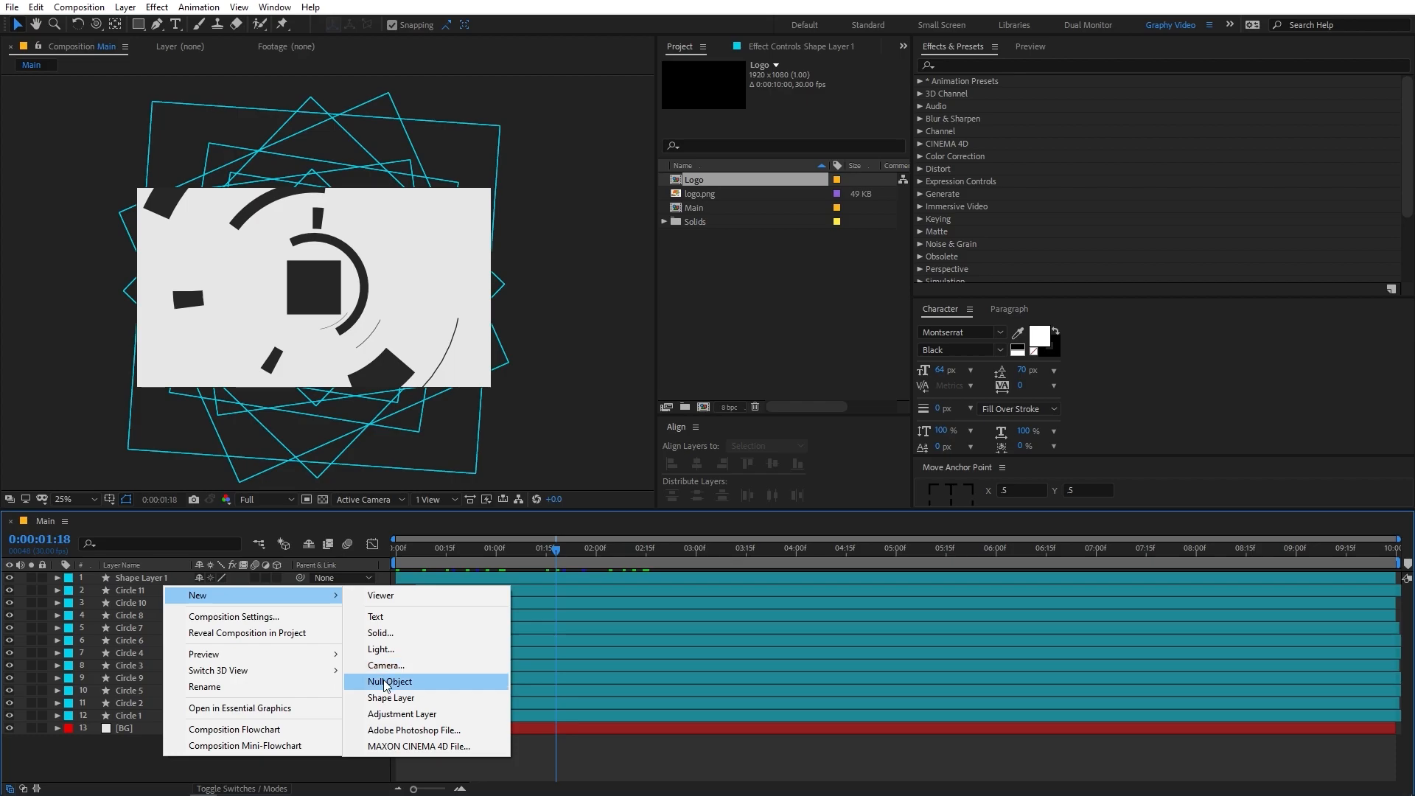
click(387, 684)
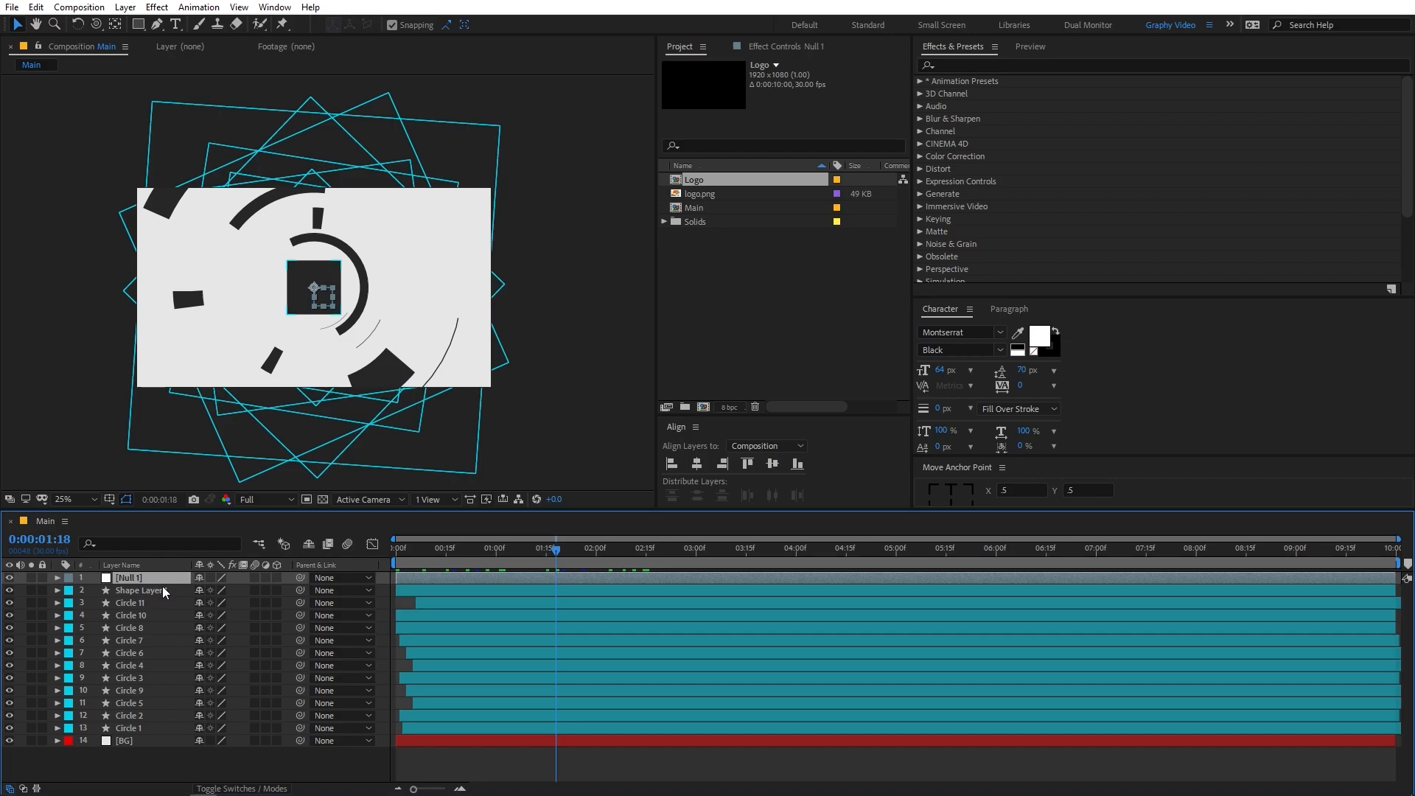
Parent the square layer and all the circle layers to Null 1, leaving the BG layer unparented.
click(147, 592)
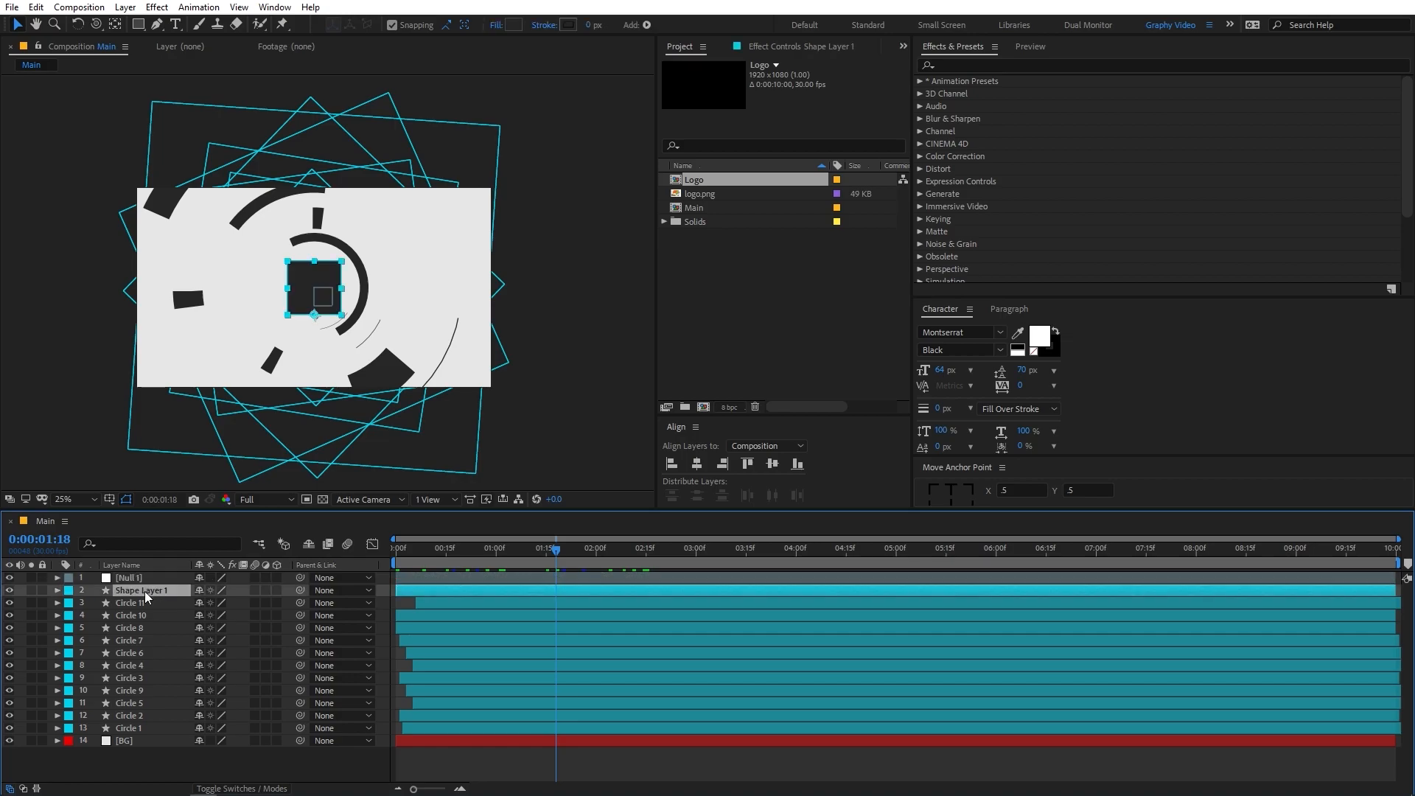
shift+click(137, 728)
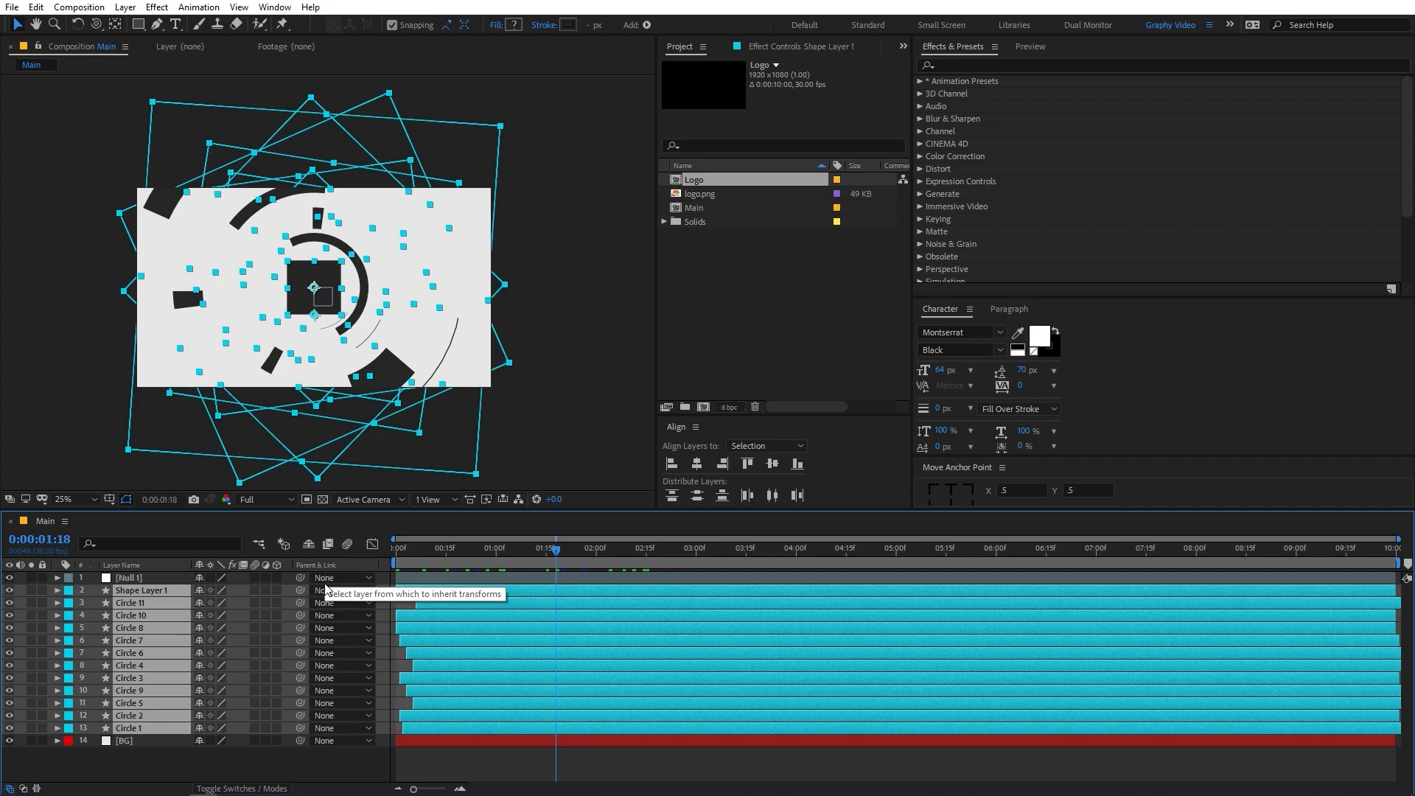
right_click(370, 568)
mouse_move(417, 613)
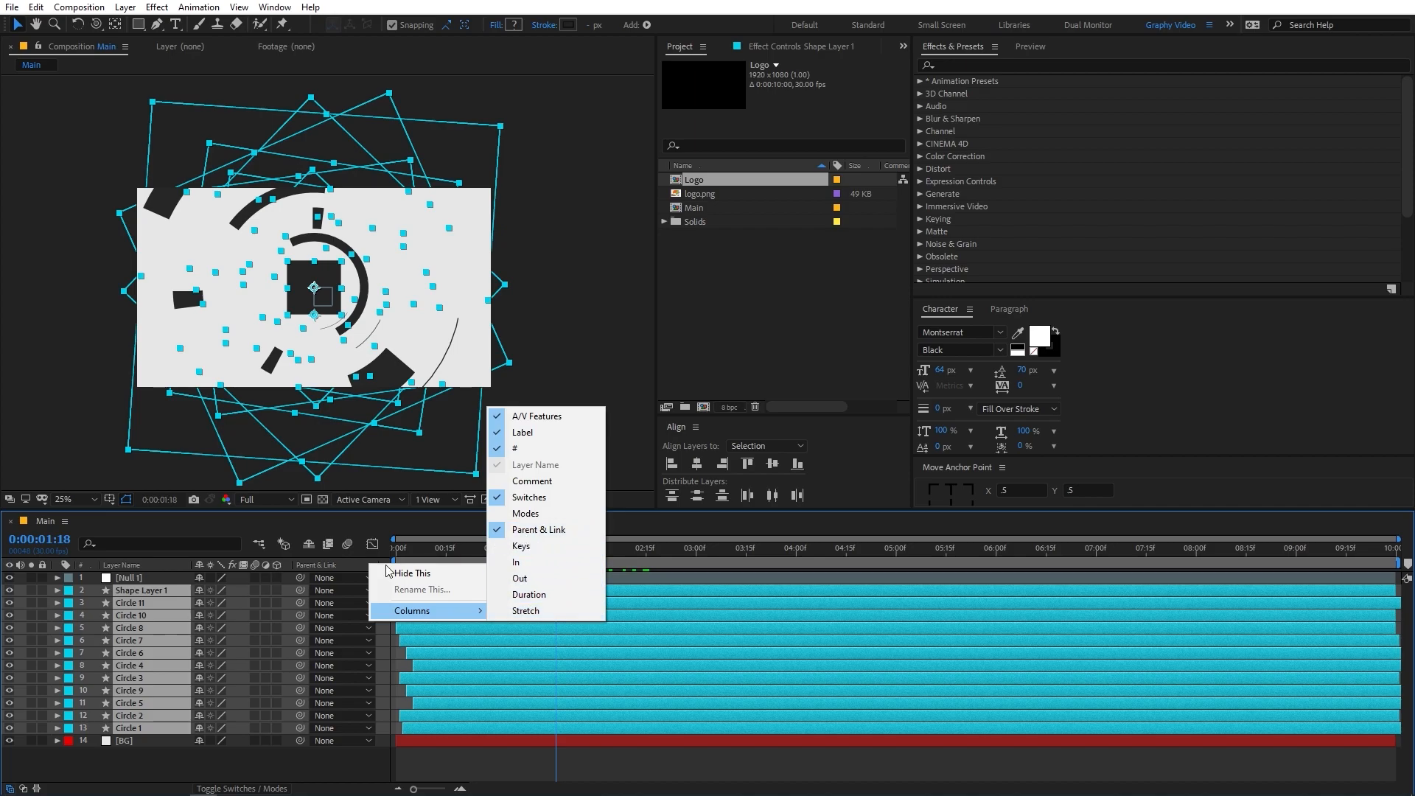
drag(302, 590, 125, 577)
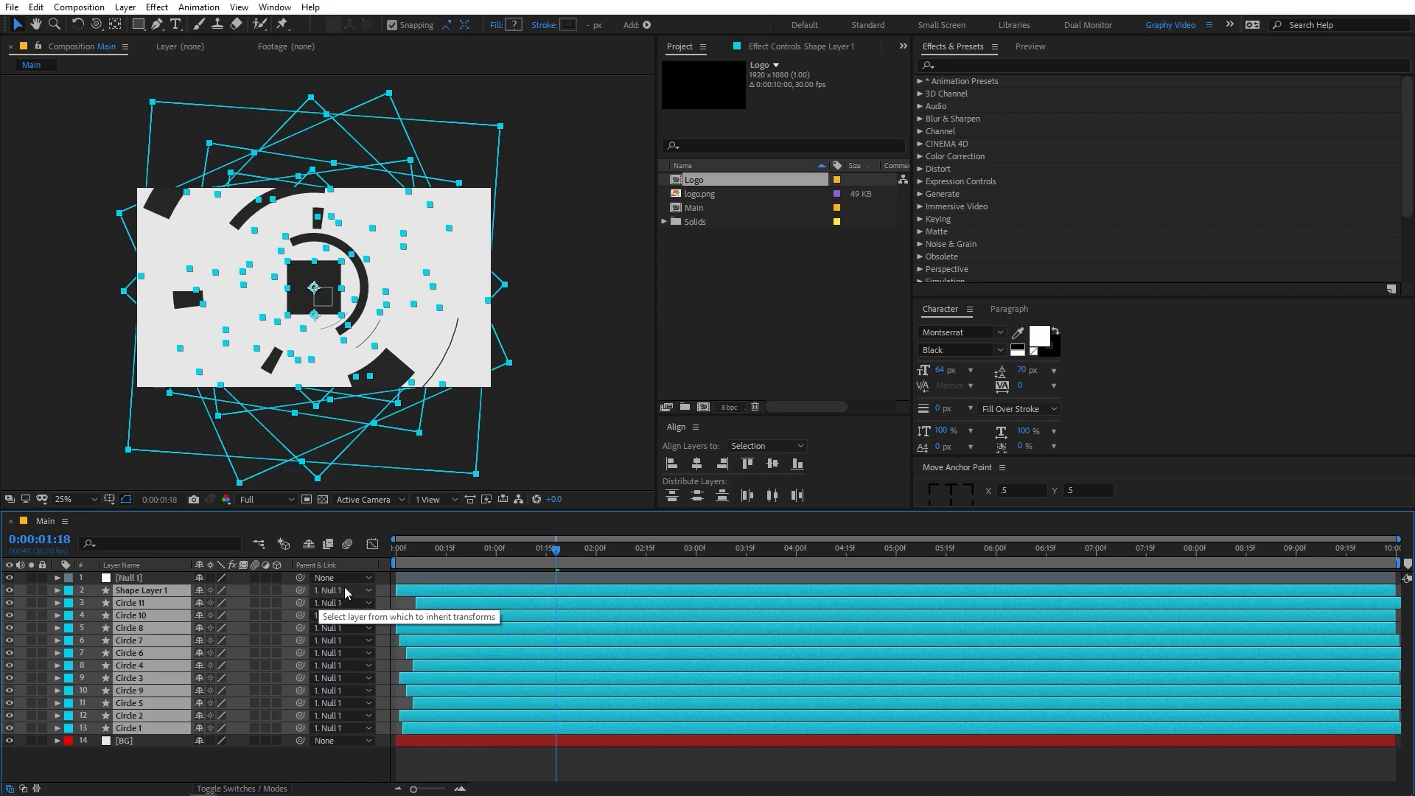
Try scaling Null 1, undo the change, and show the layer's Rotation property.
click(130, 578)
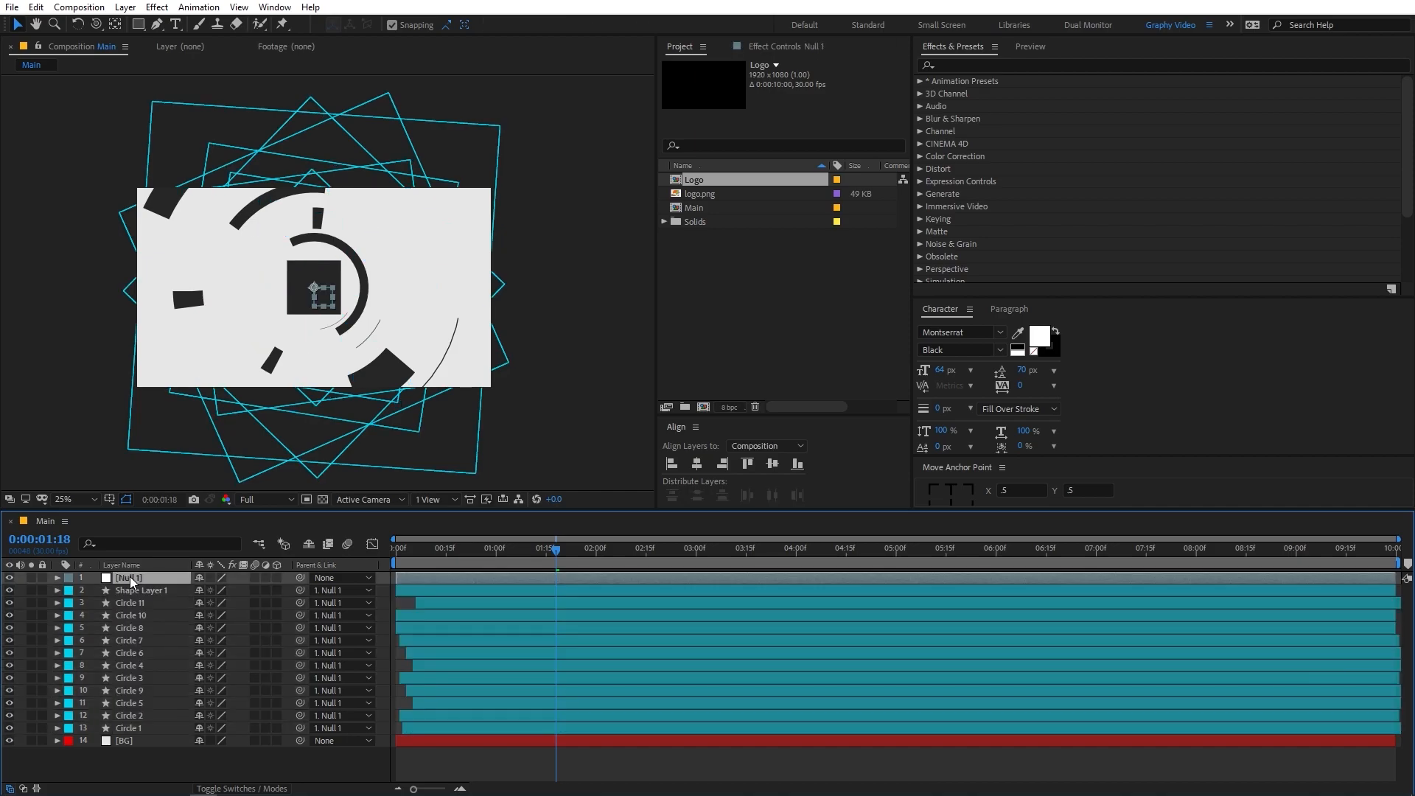
key(s)
drag(219, 590, 319, 577)
key(r)
key(ctrl+z)
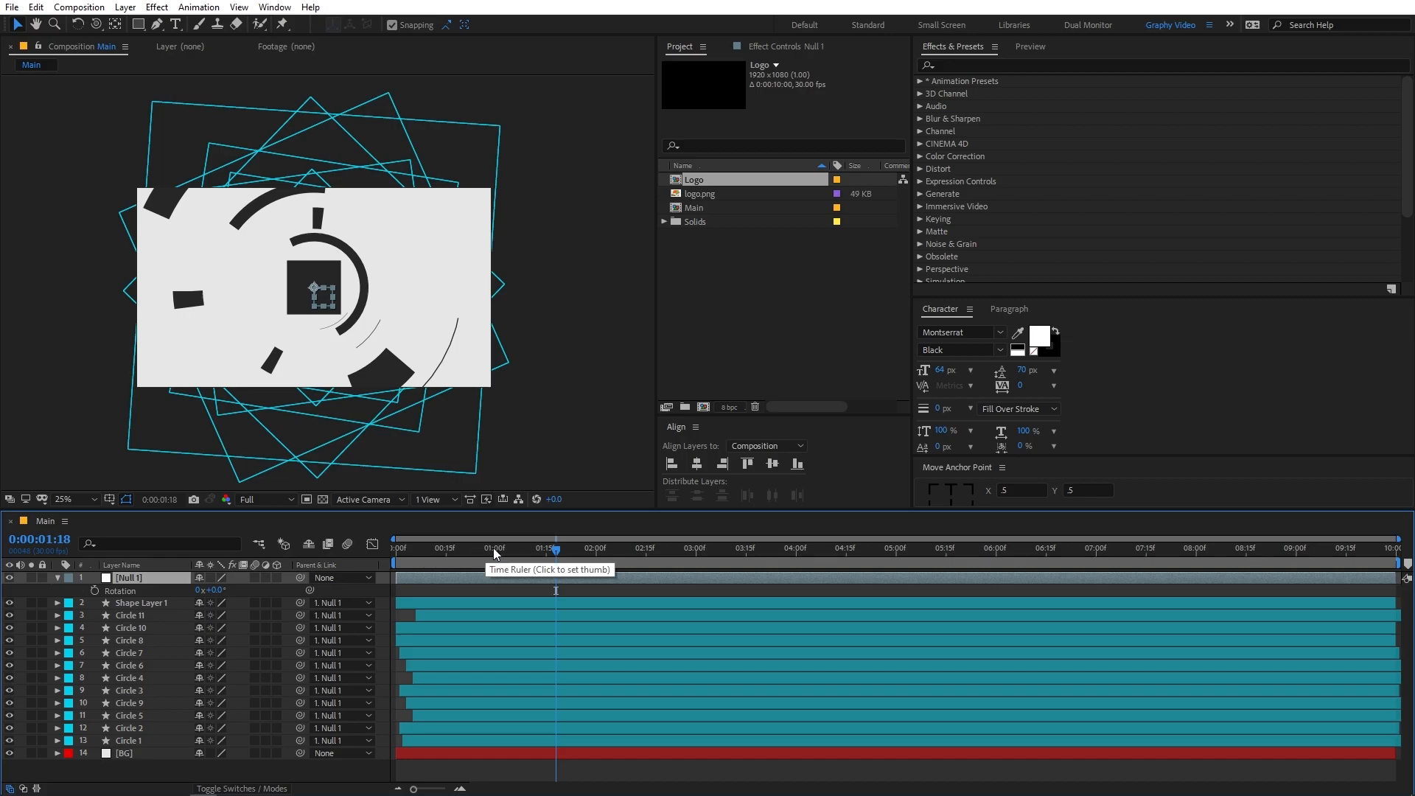
Keyframe Null 1's rotation from 0° at the start to one full revolution (1x+0.0°) at 0:00:04:00.
drag(489, 548, 291, 556)
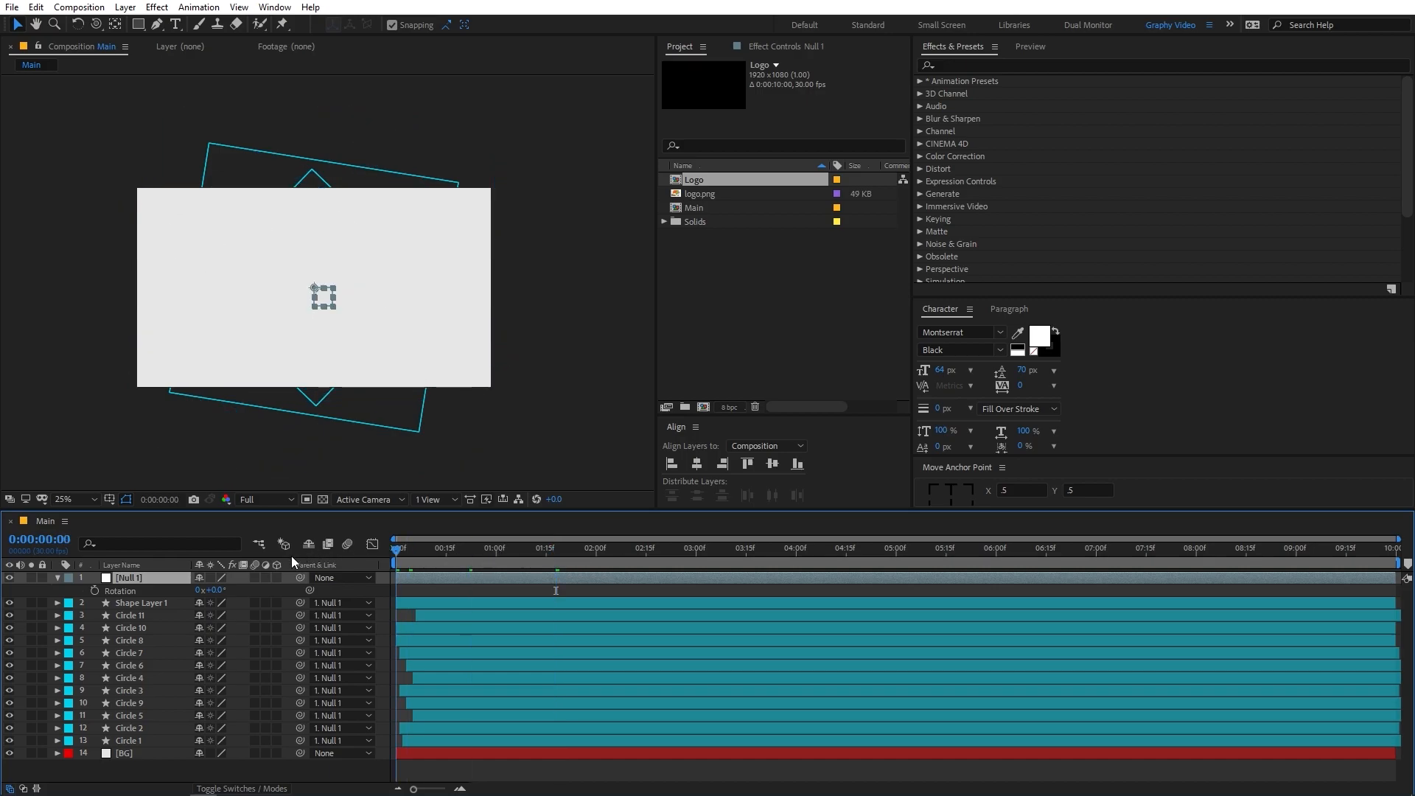
click(95, 591)
click(502, 551)
drag(528, 554, 802, 559)
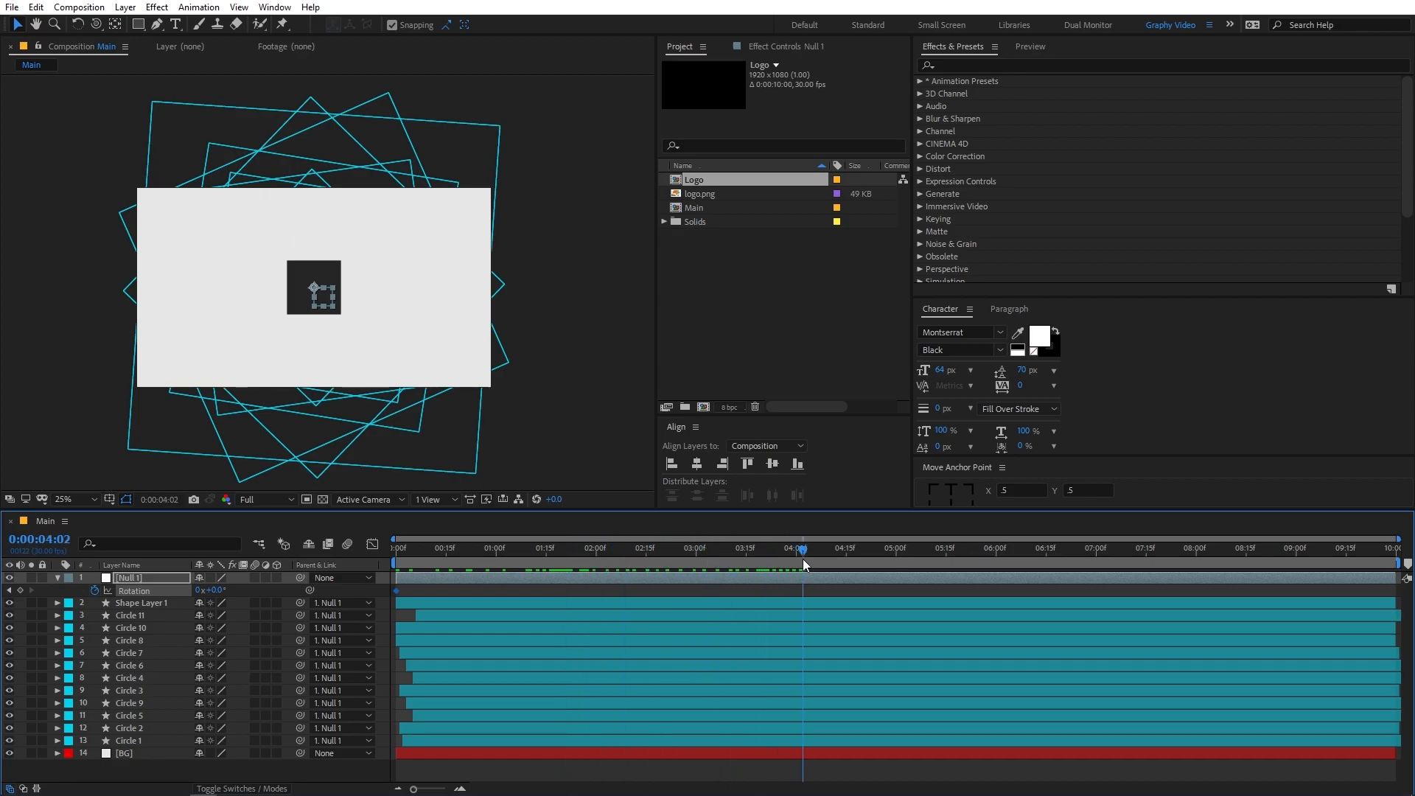
click(201, 590)
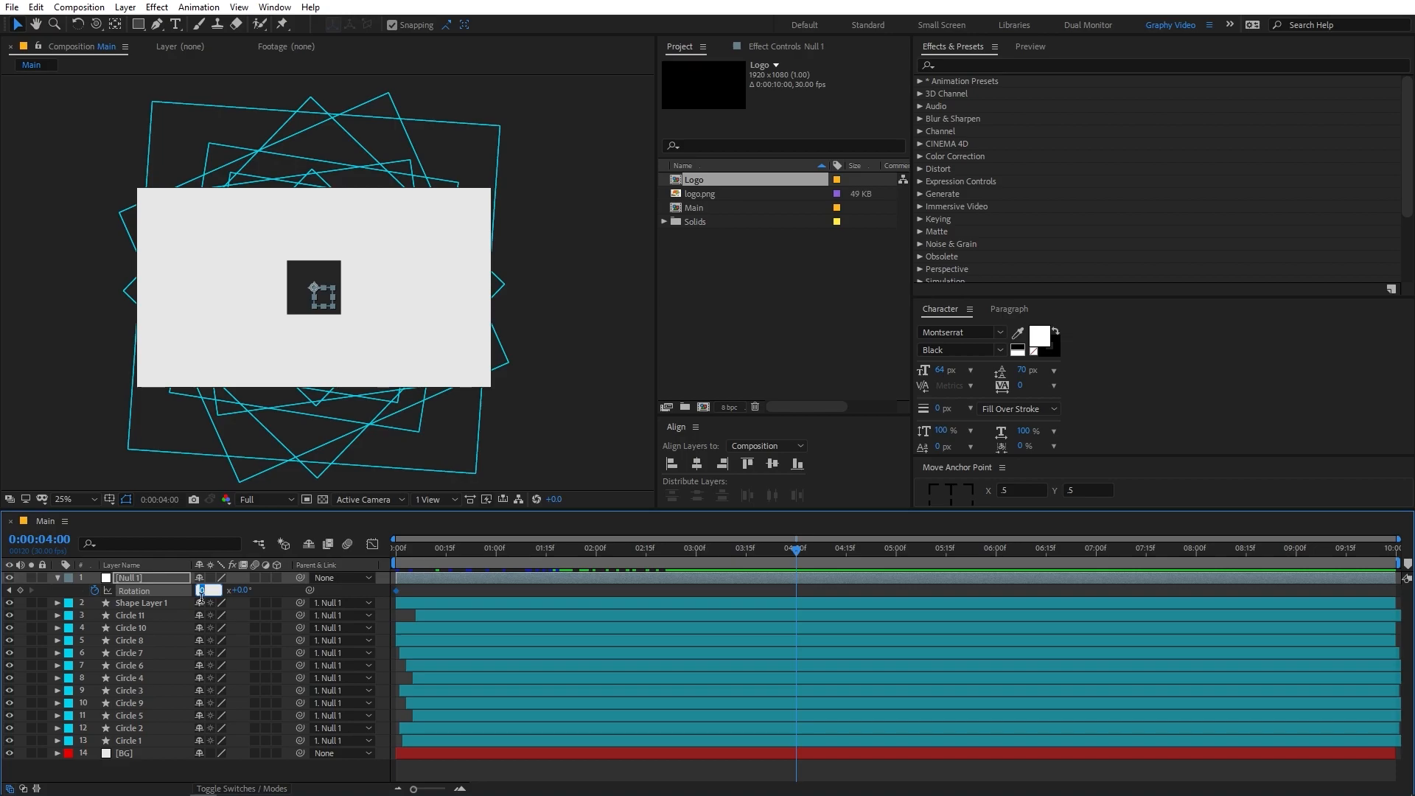
key(Return)
Ease Null 1's Rotation keyframes and lengthen both influence handles so the speed graph peaks near the middle.
click(374, 543)
drag(490, 734, 356, 760)
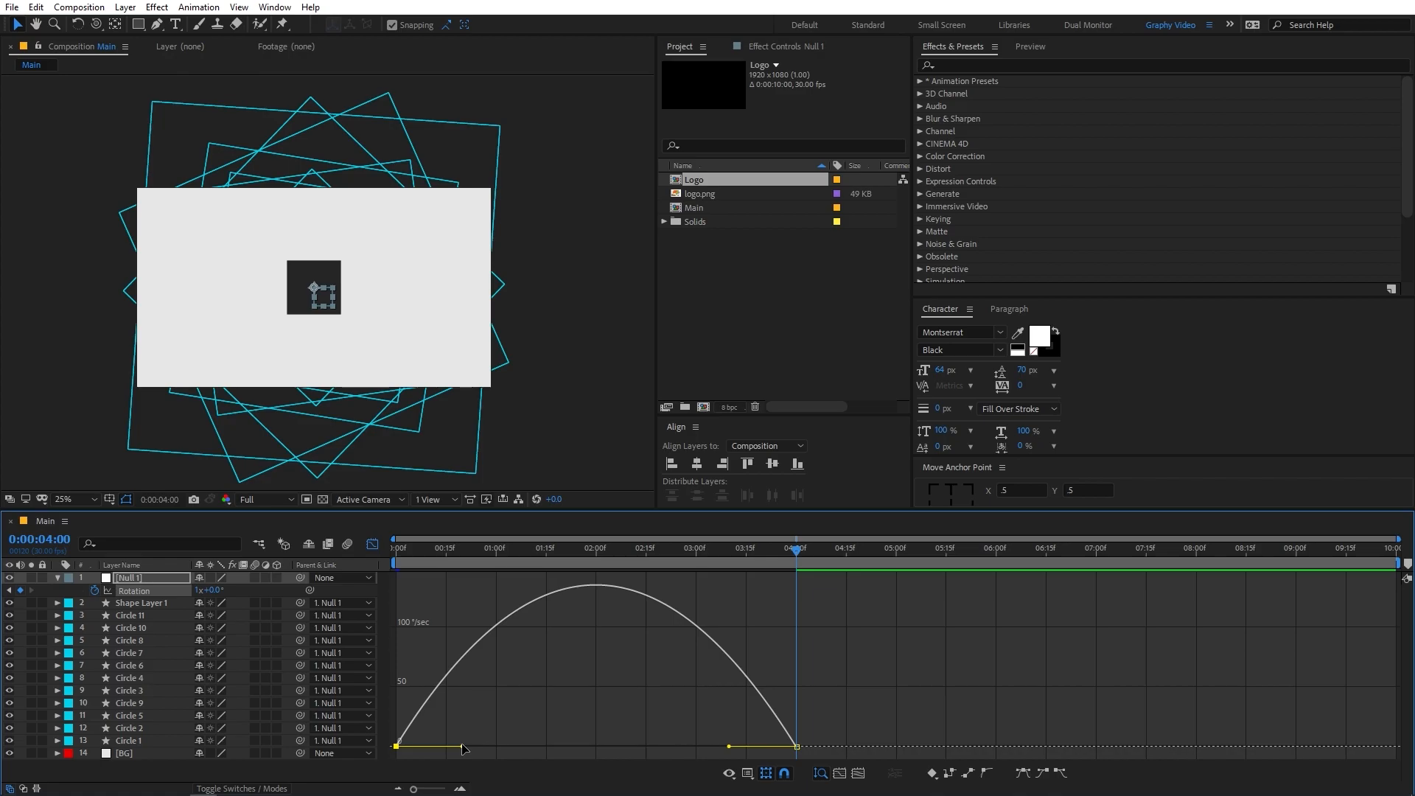
drag(462, 746, 502, 746)
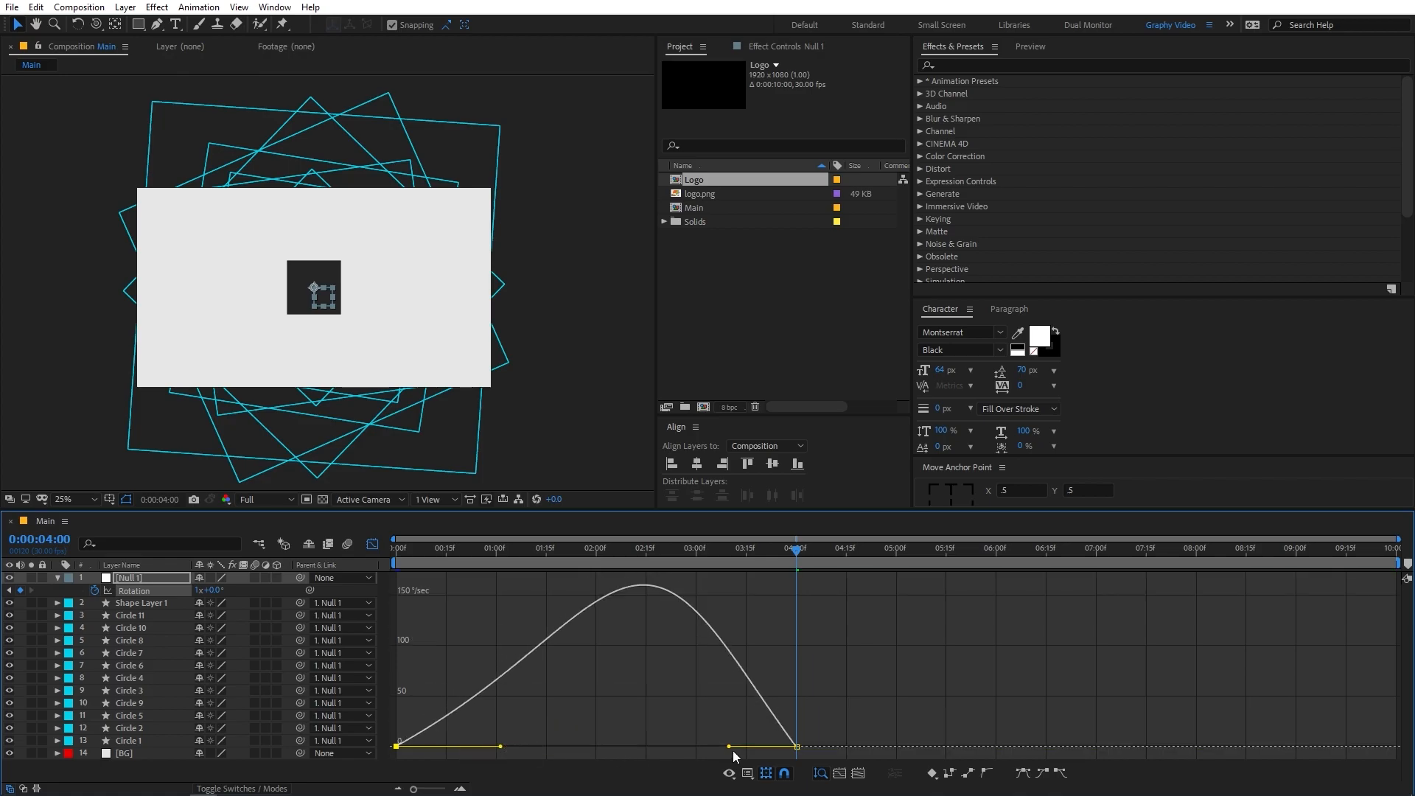
drag(728, 746, 684, 750)
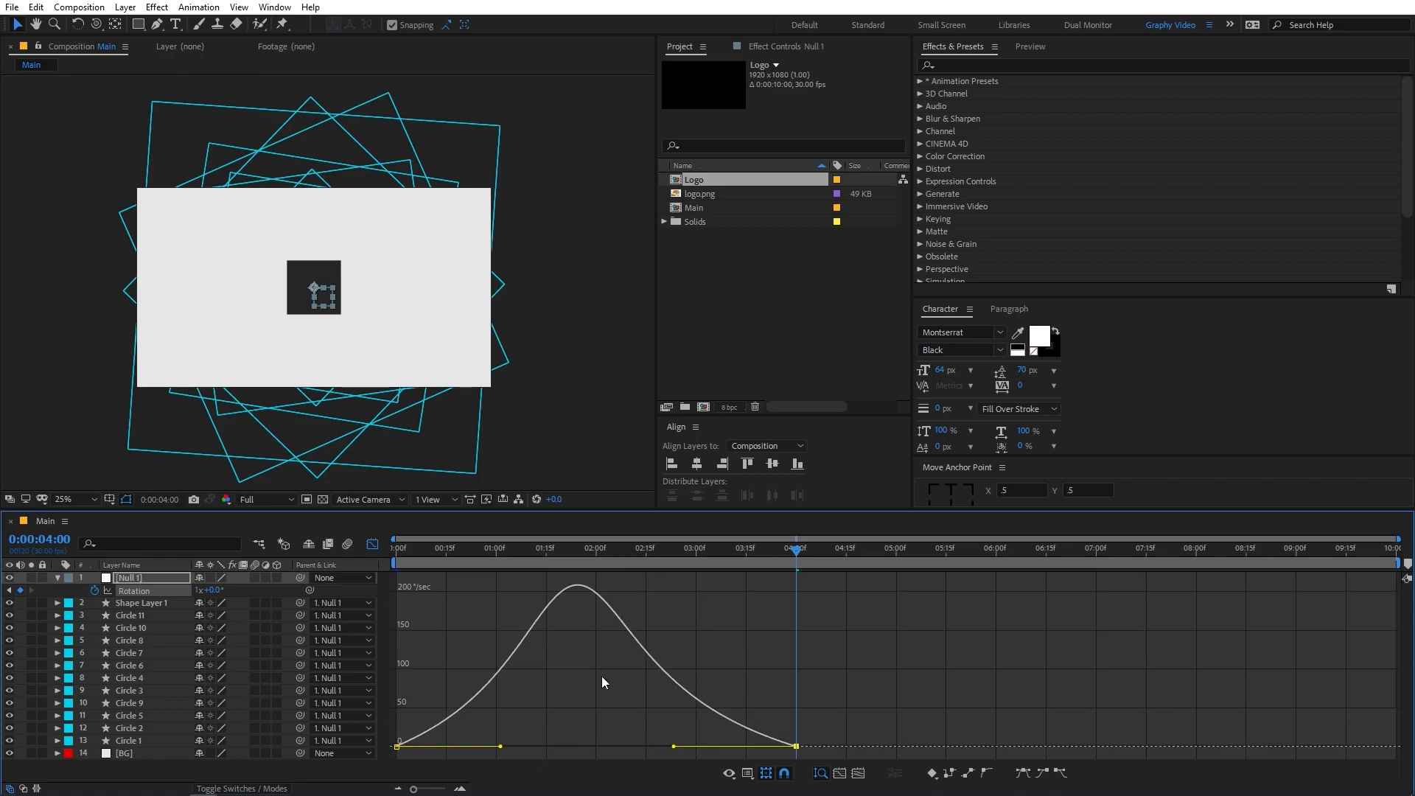
click(374, 544)
Preview the rotating rings and square from the start and stop on frame 26.
key(Home)
key(space)
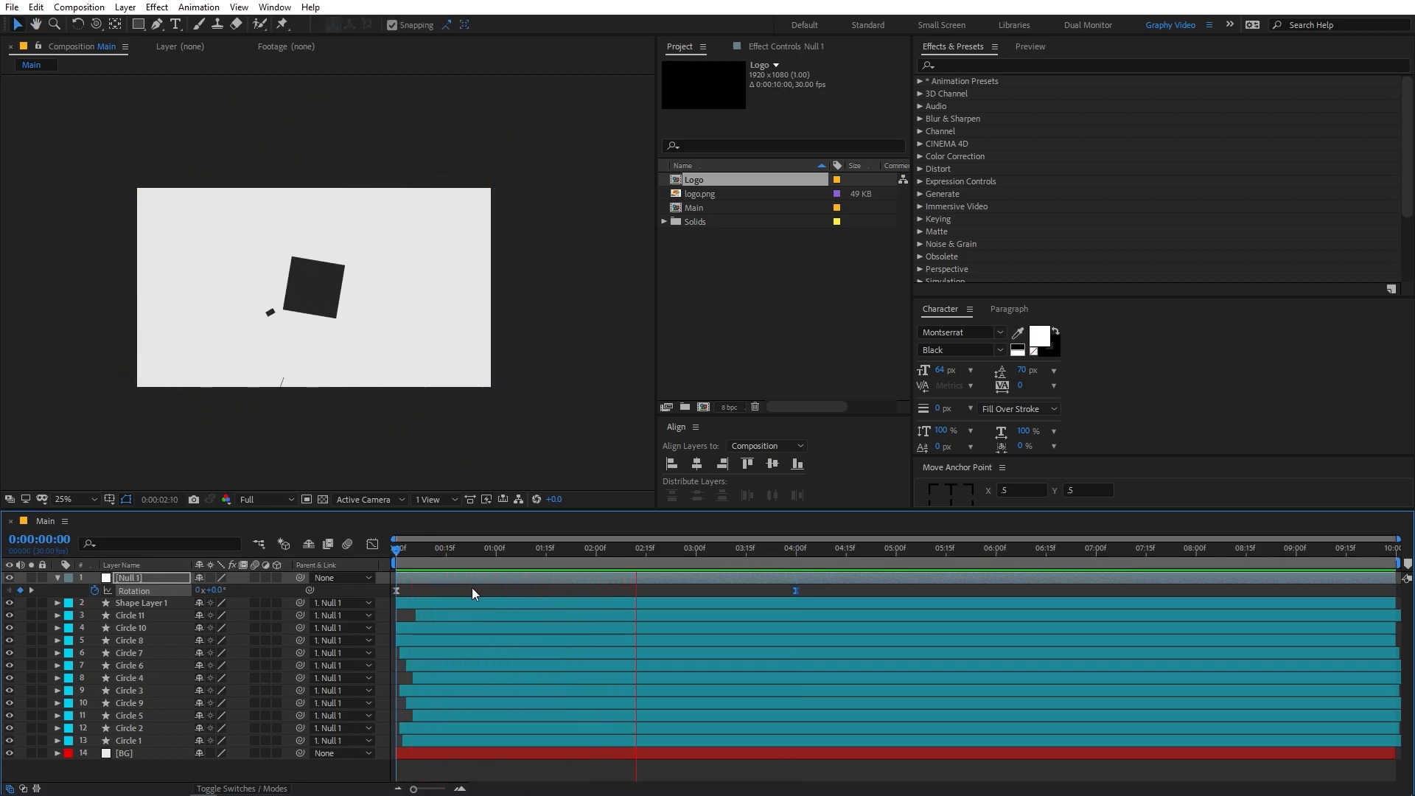
key(space)
key(space)
key(space)
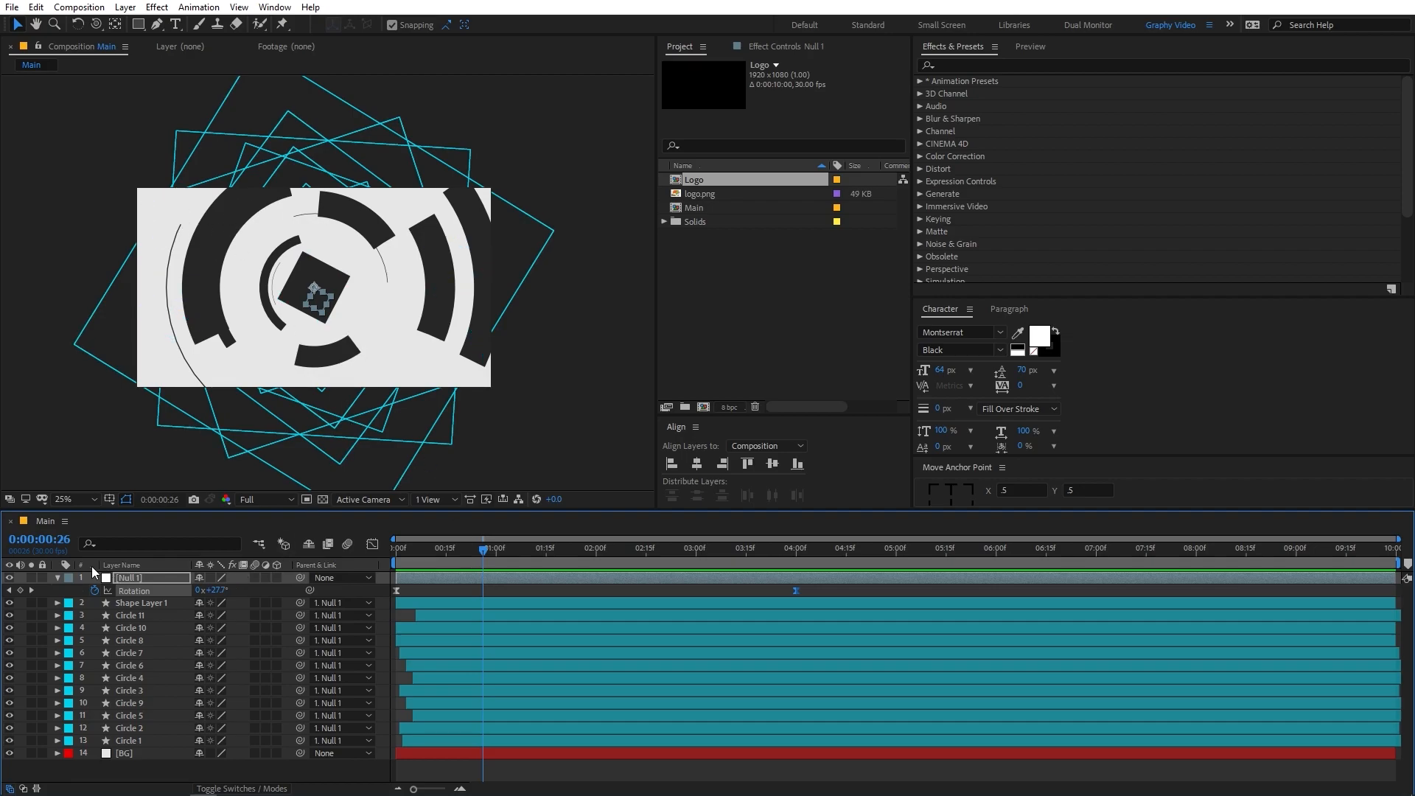
Collapse Null 1's properties and check which ring belongs to the Circle 3 layer by toggling its visibility.
click(57, 574)
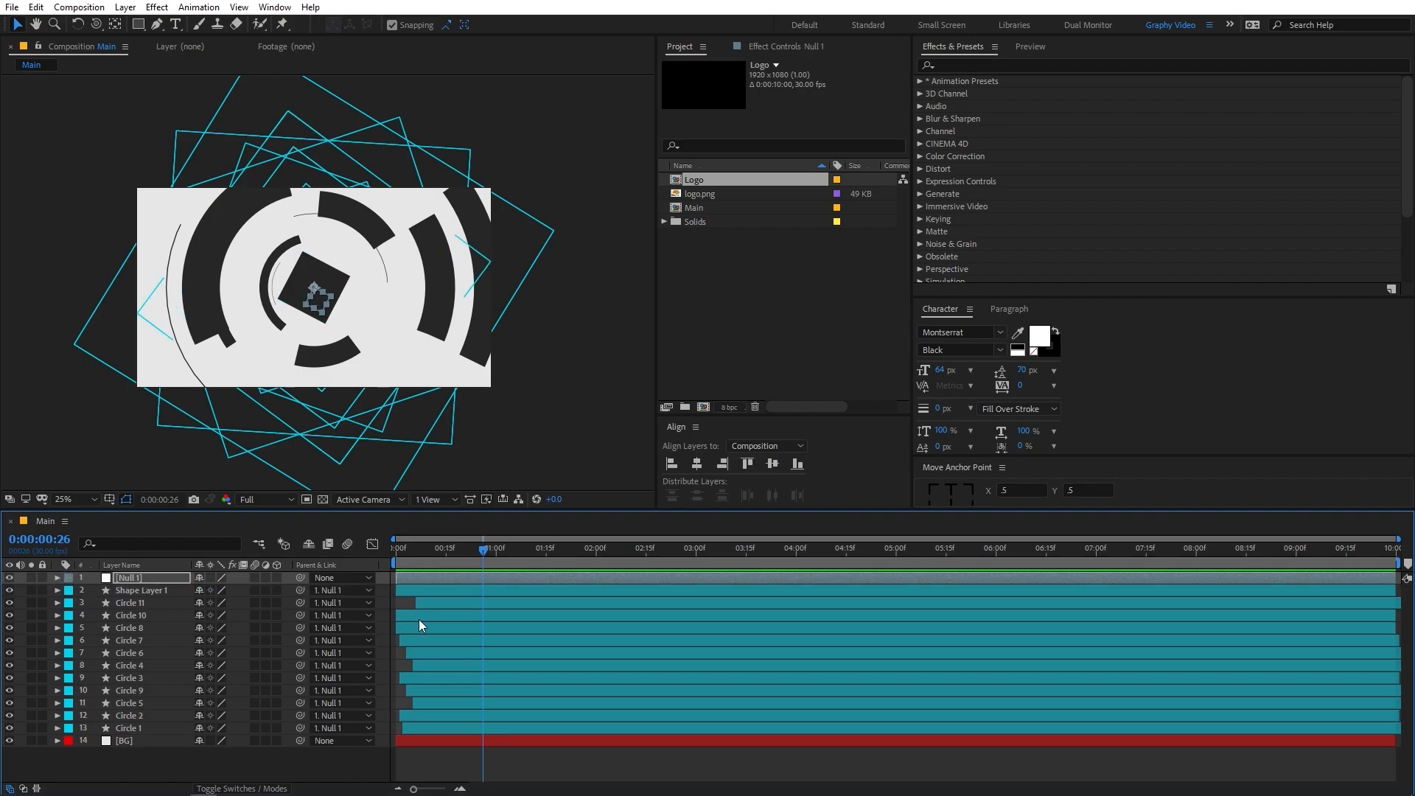
click(136, 628)
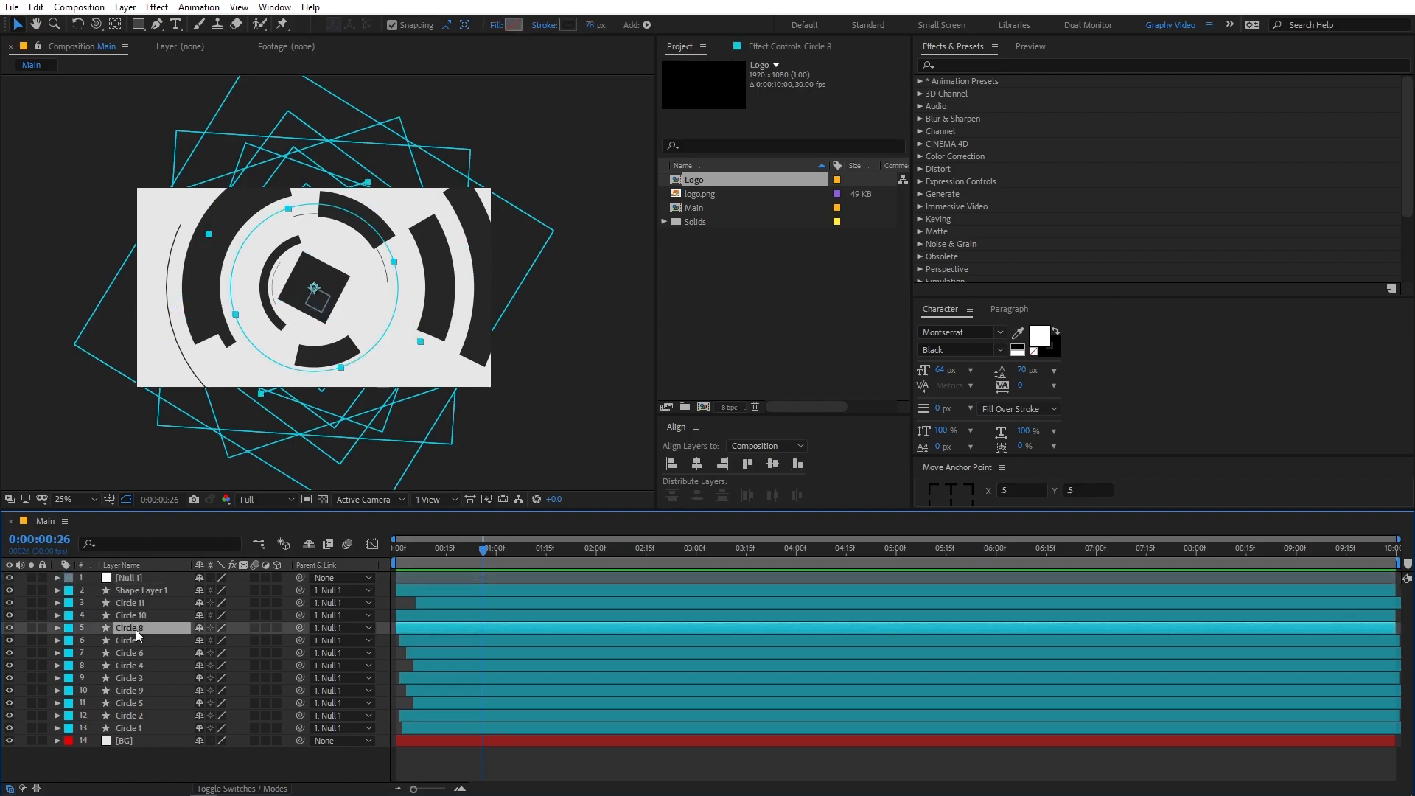
click(135, 653)
click(136, 677)
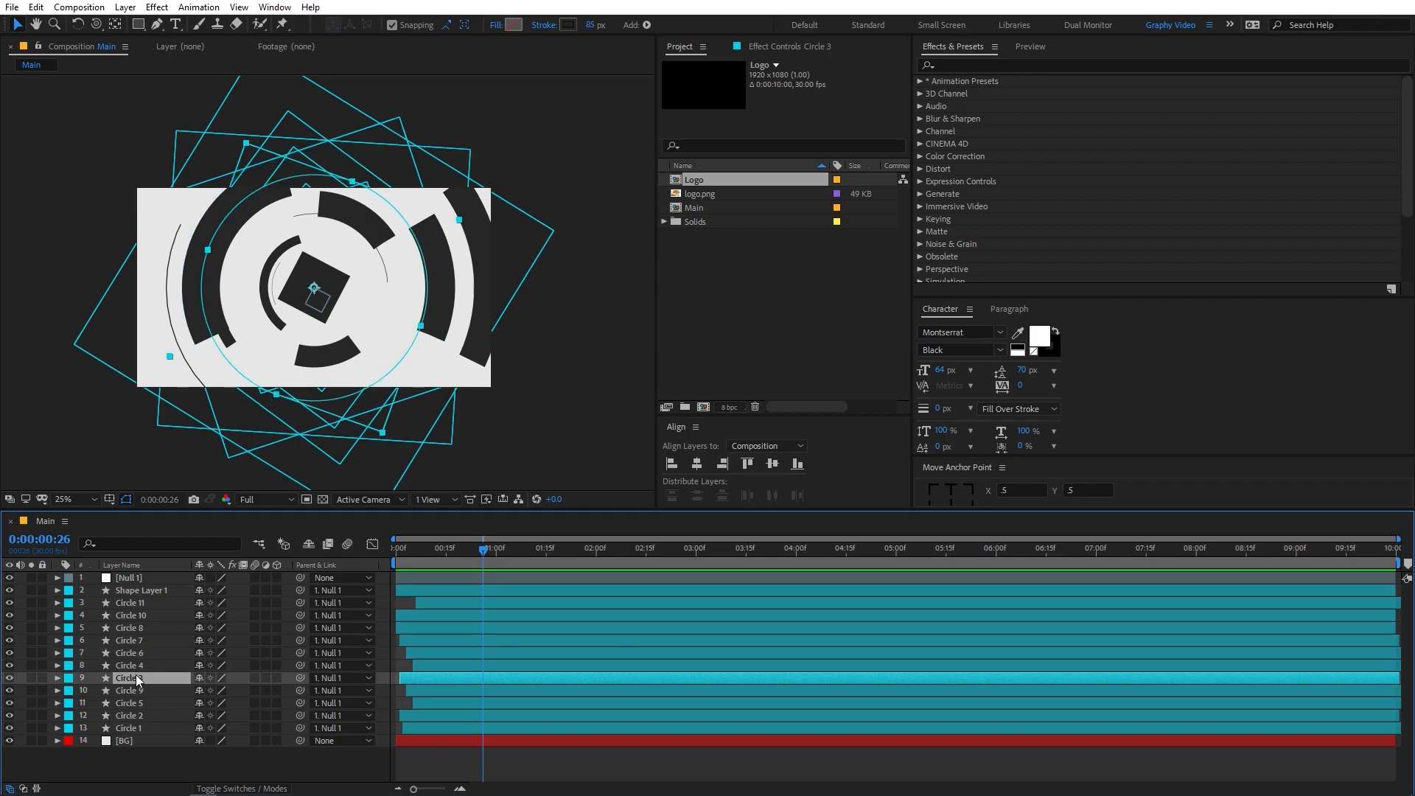
click(11, 677)
click(10, 676)
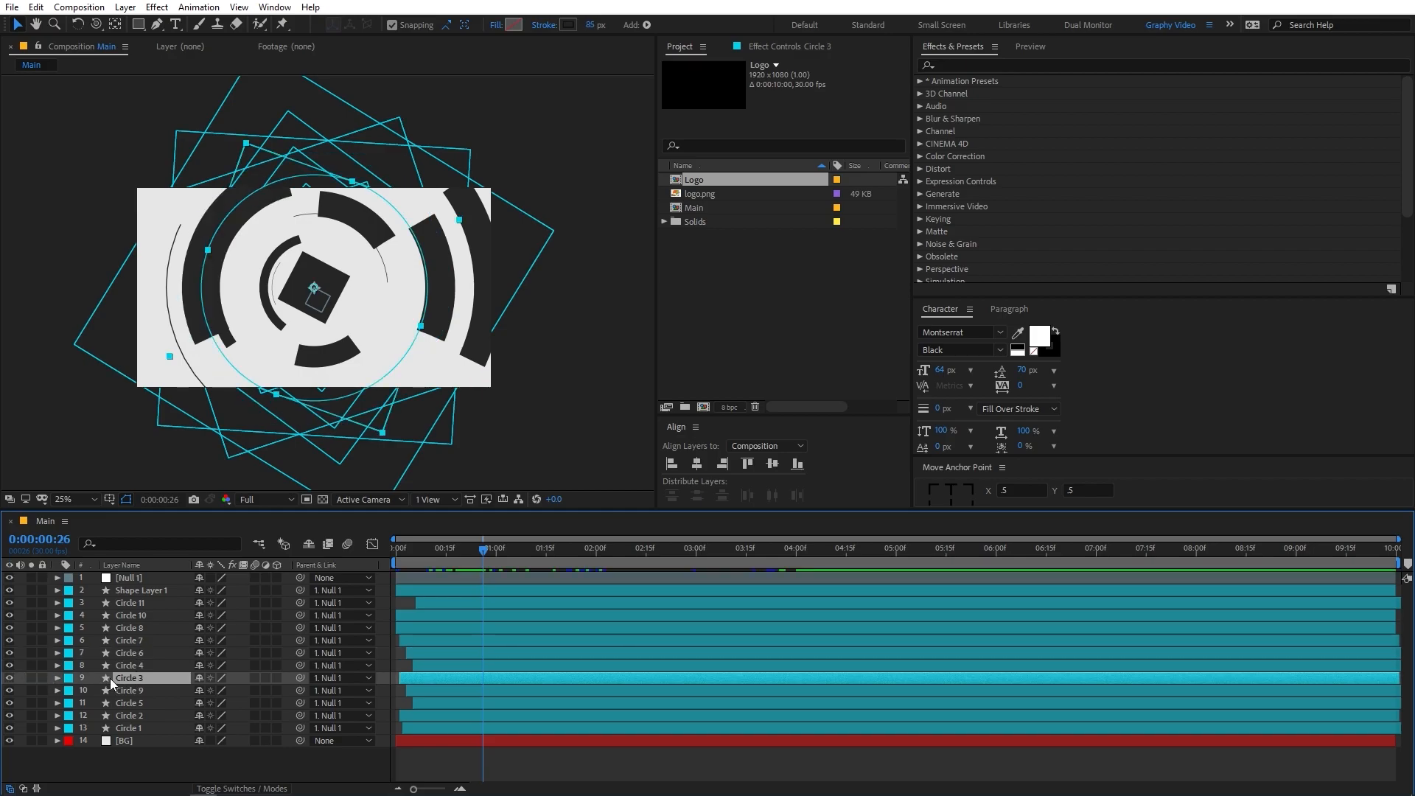
Search the effects for "gradi" and apply Gradient Ramp to the Circle 3 layer.
click(959, 66)
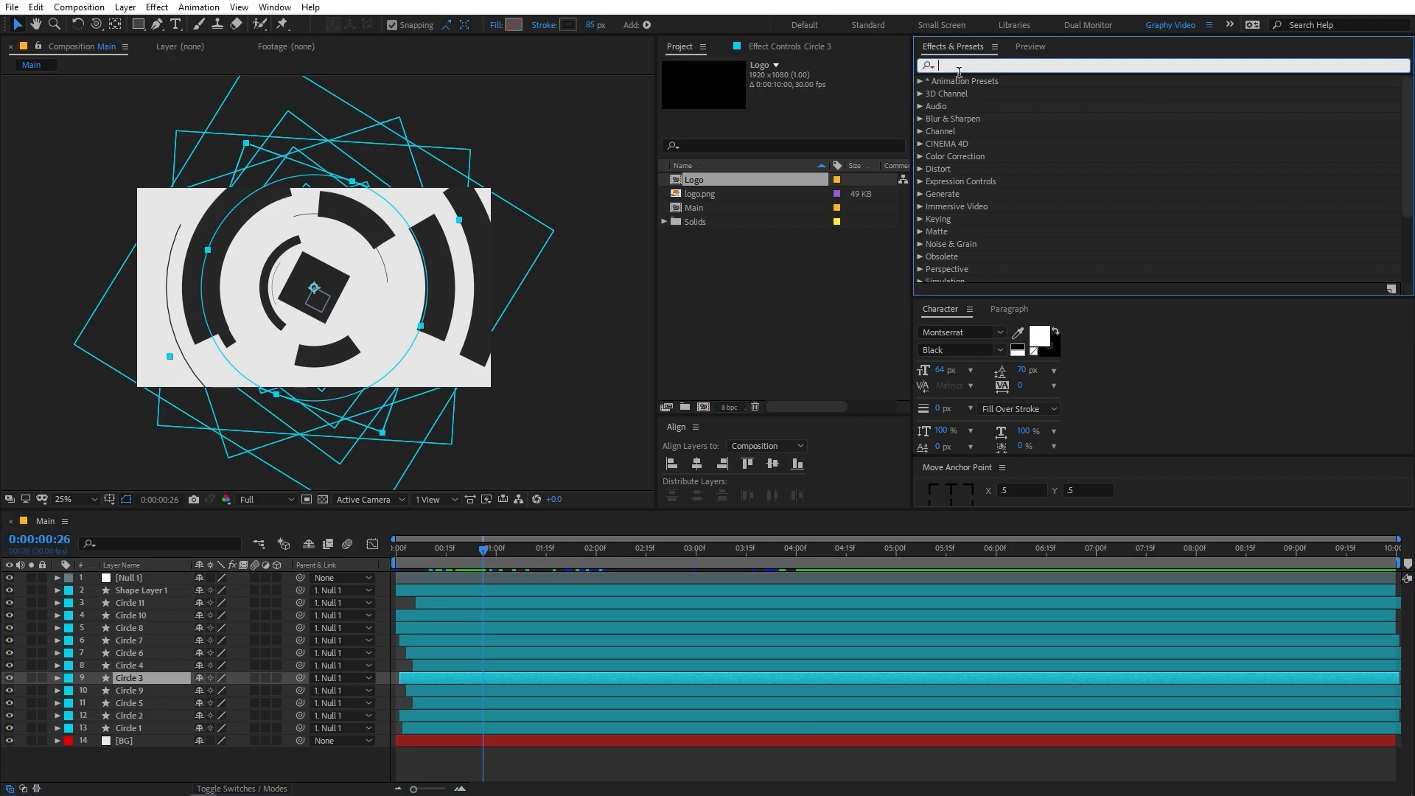
text(gra)
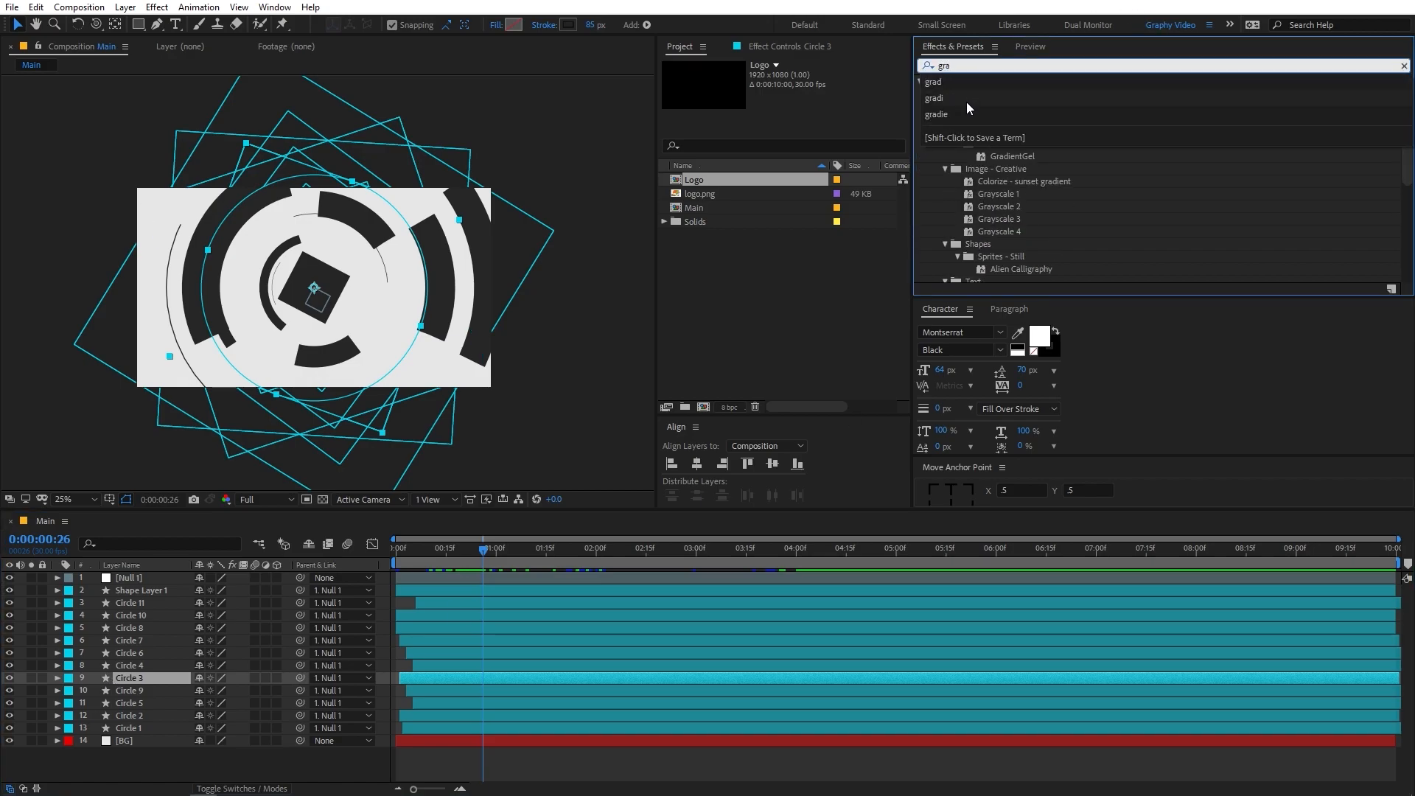
text(di)
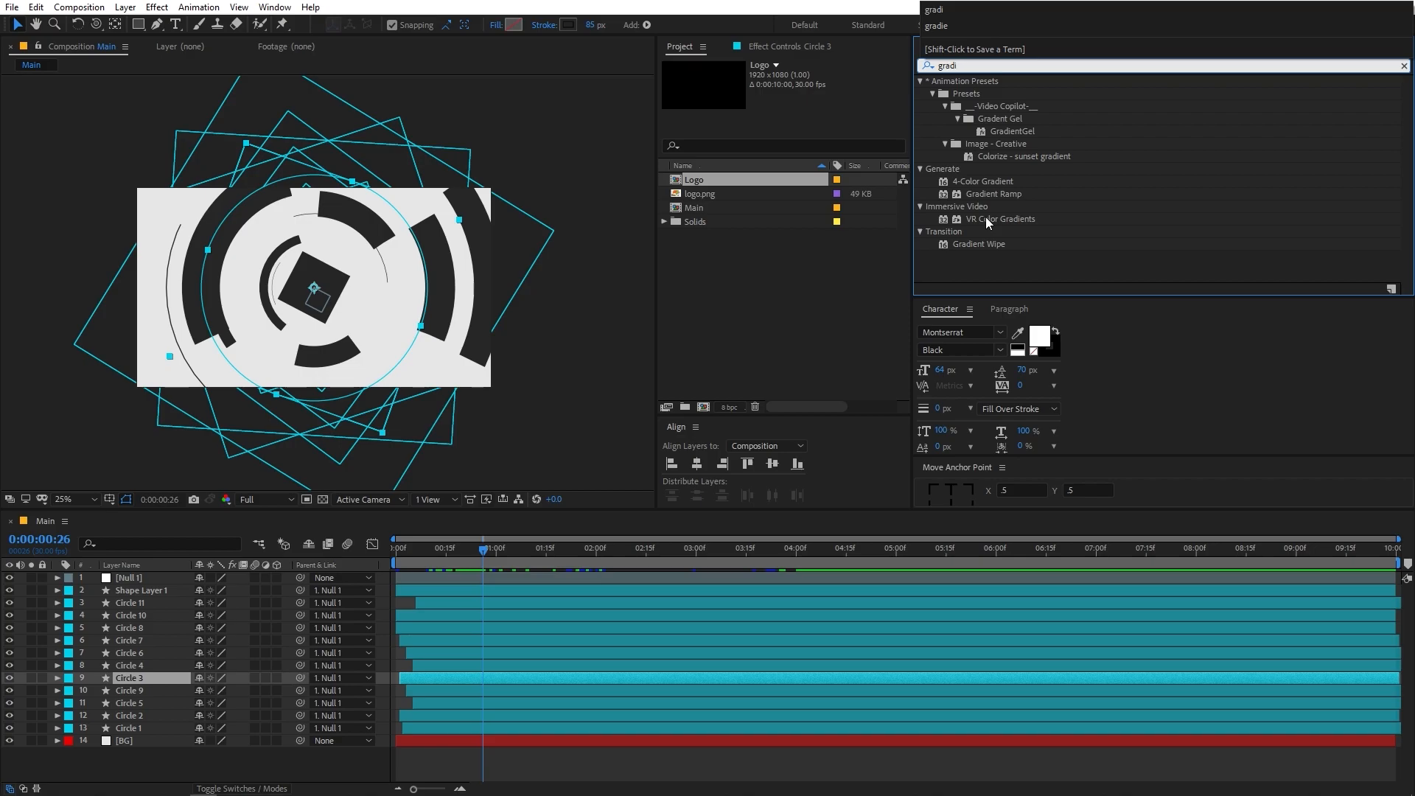
drag(993, 194, 130, 679)
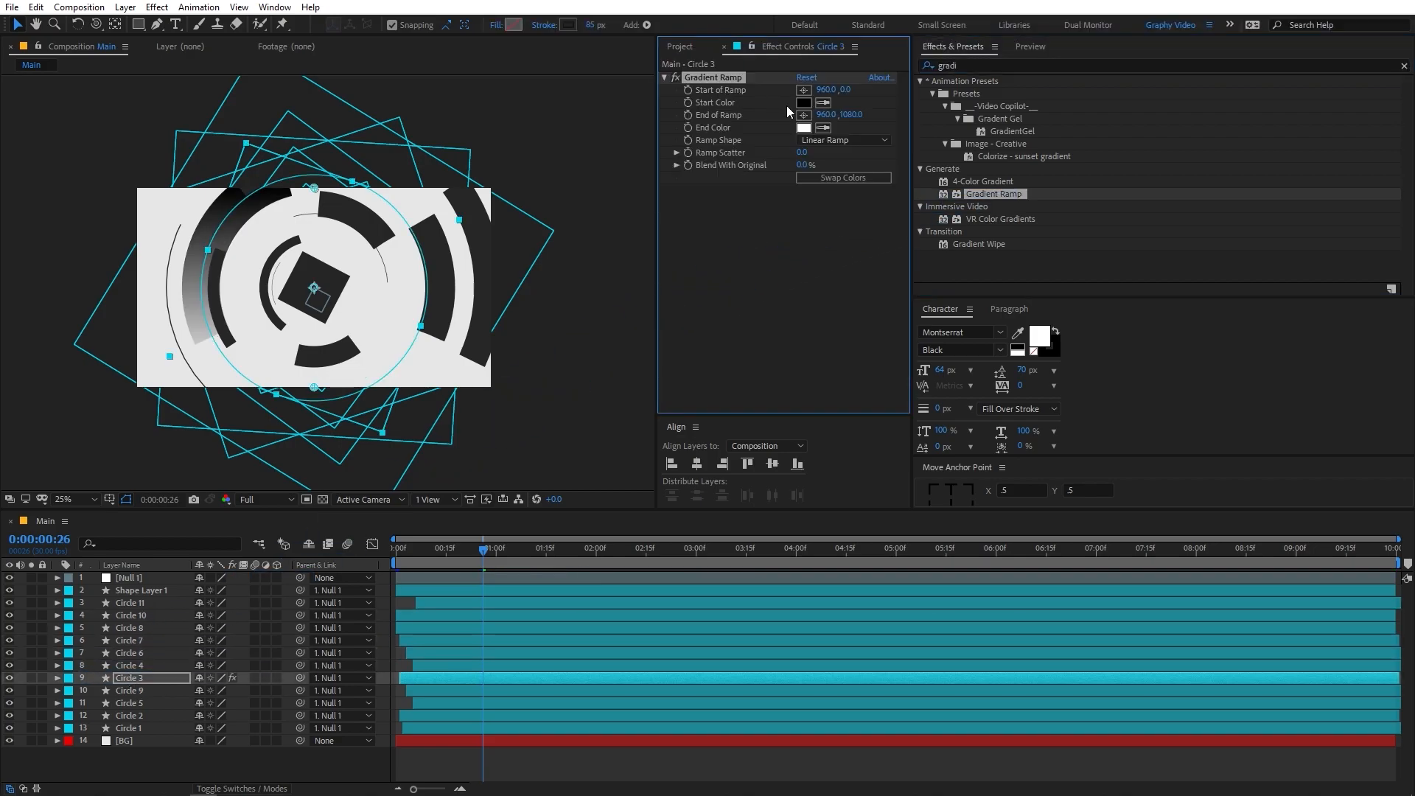
Set the start color of Circle 3's Gradient Ramp to turquoise green 1CE2B1.
click(802, 103)
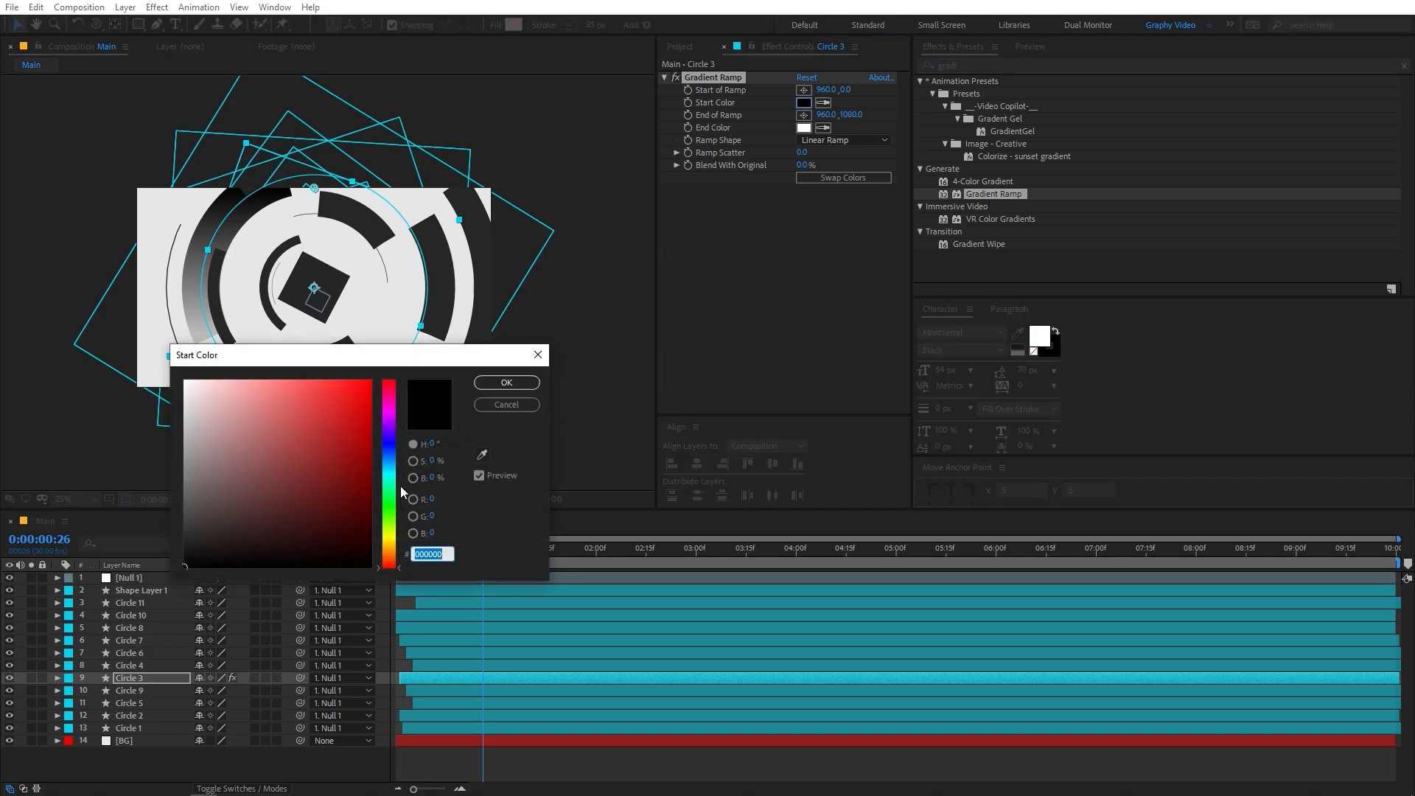
drag(393, 480, 392, 476)
drag(269, 453, 355, 406)
click(505, 383)
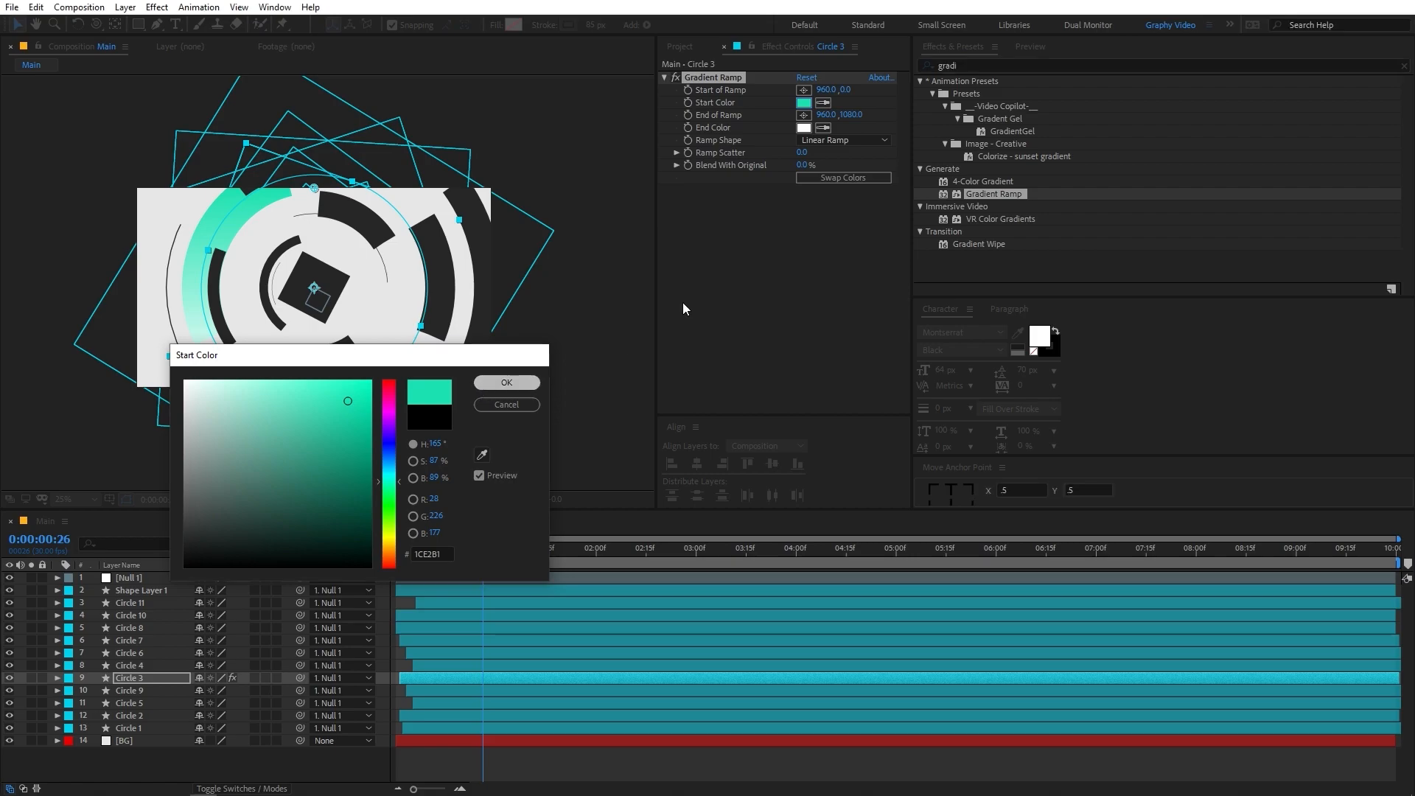
Set the end color of Circle 3's Gradient Ramp to a bright blue, about 04A9F6.
click(803, 127)
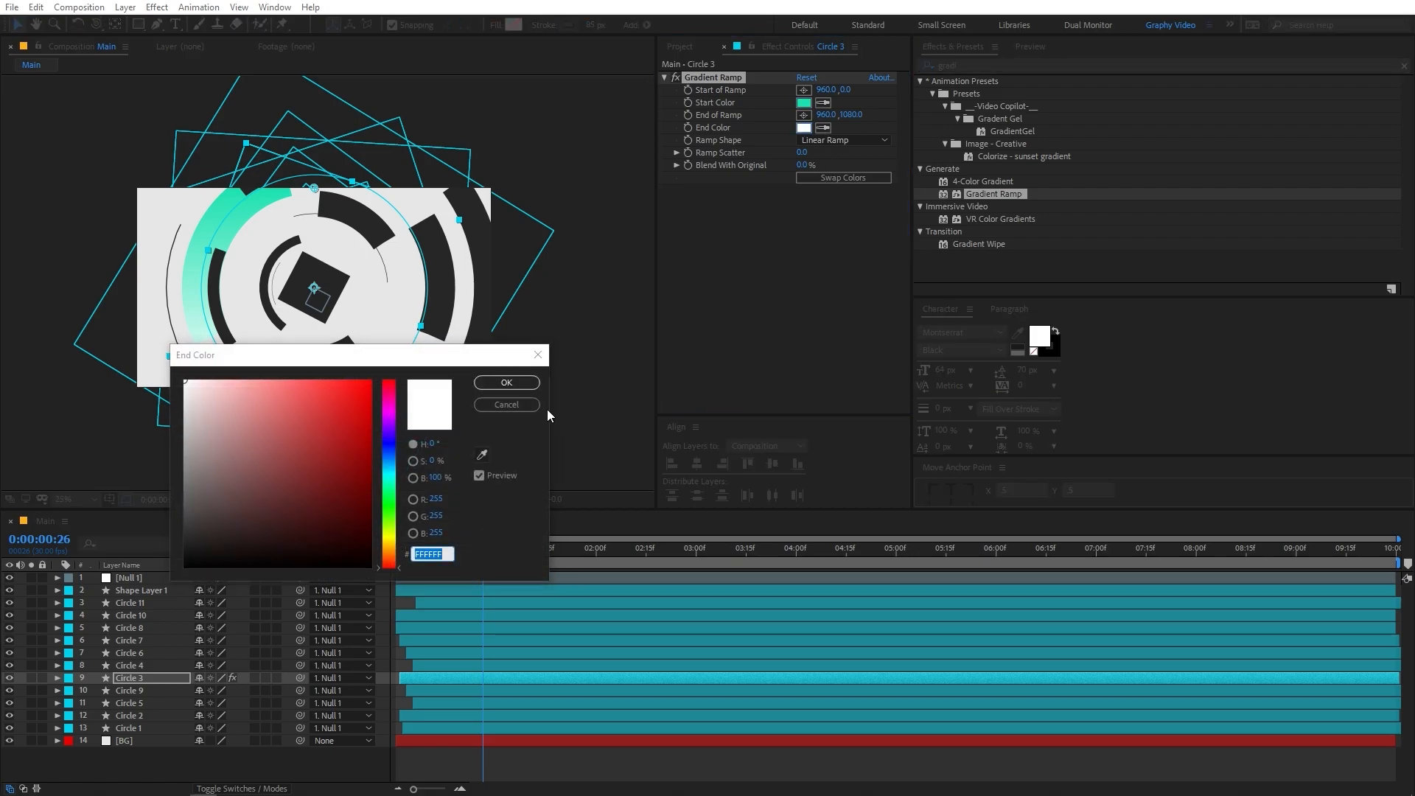
key(Return)
drag(390, 462, 369, 386)
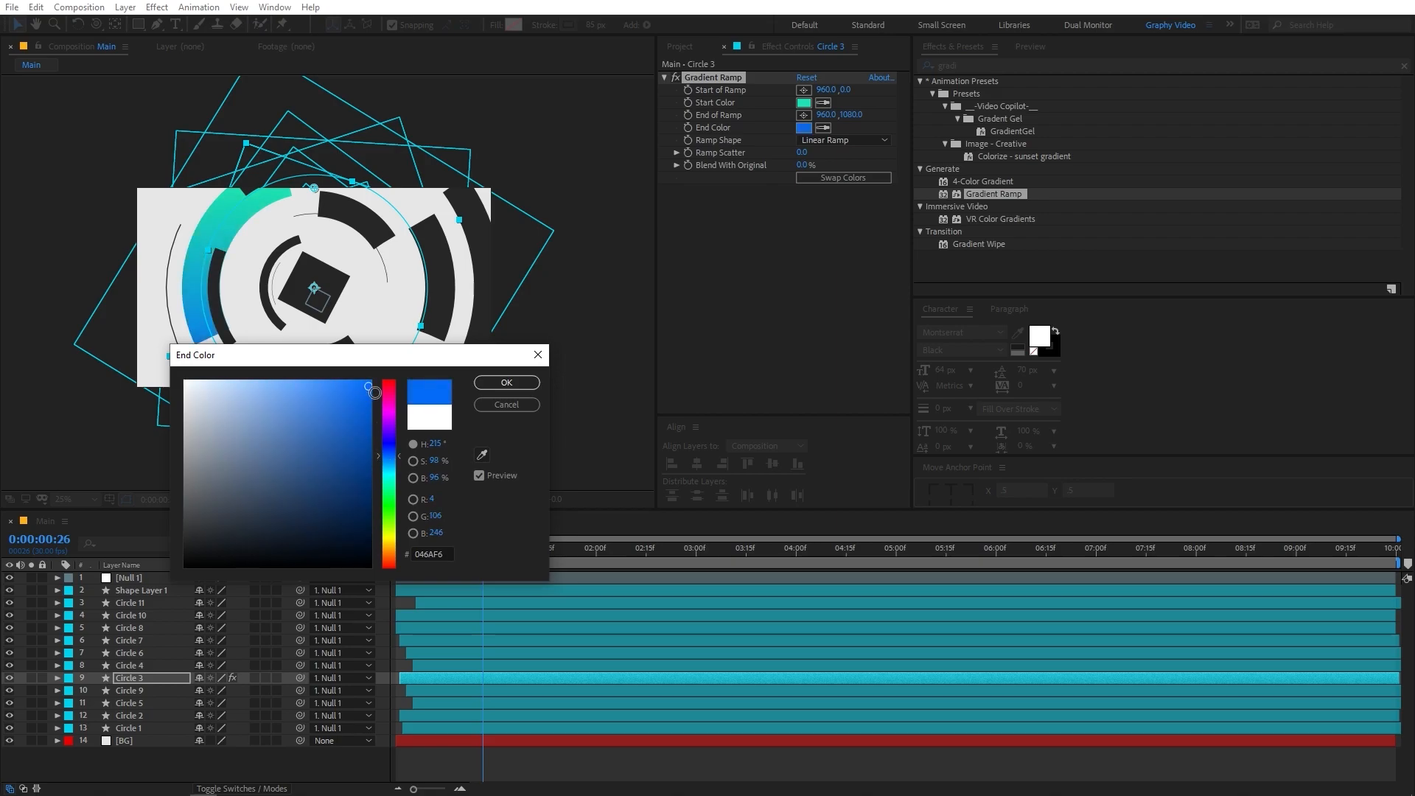
drag(397, 460, 396, 465)
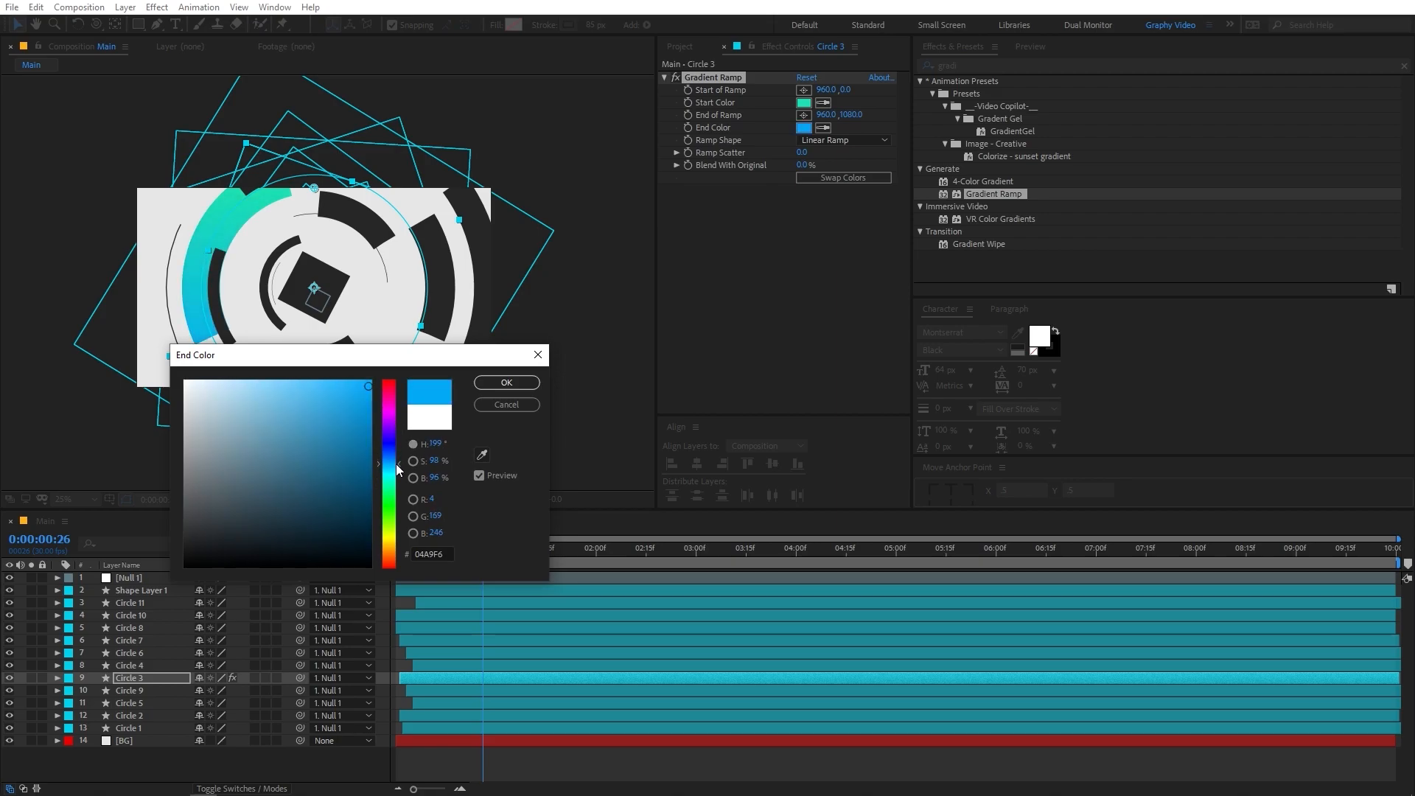
click(492, 382)
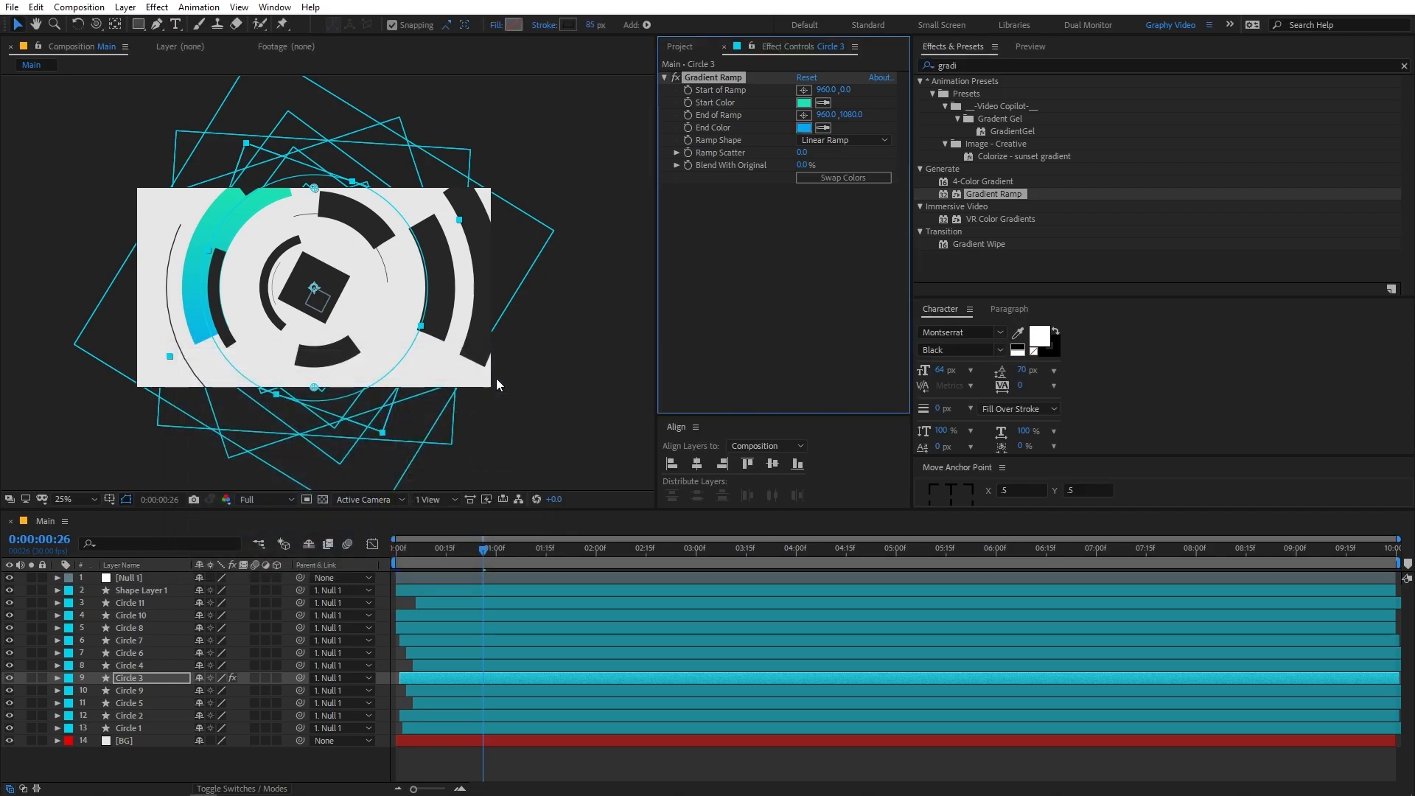
Copy Circle 3's Gradient Ramp effect to all the Circle layers from Circle 1 through Circle 11.
drag(438, 563, 502, 576)
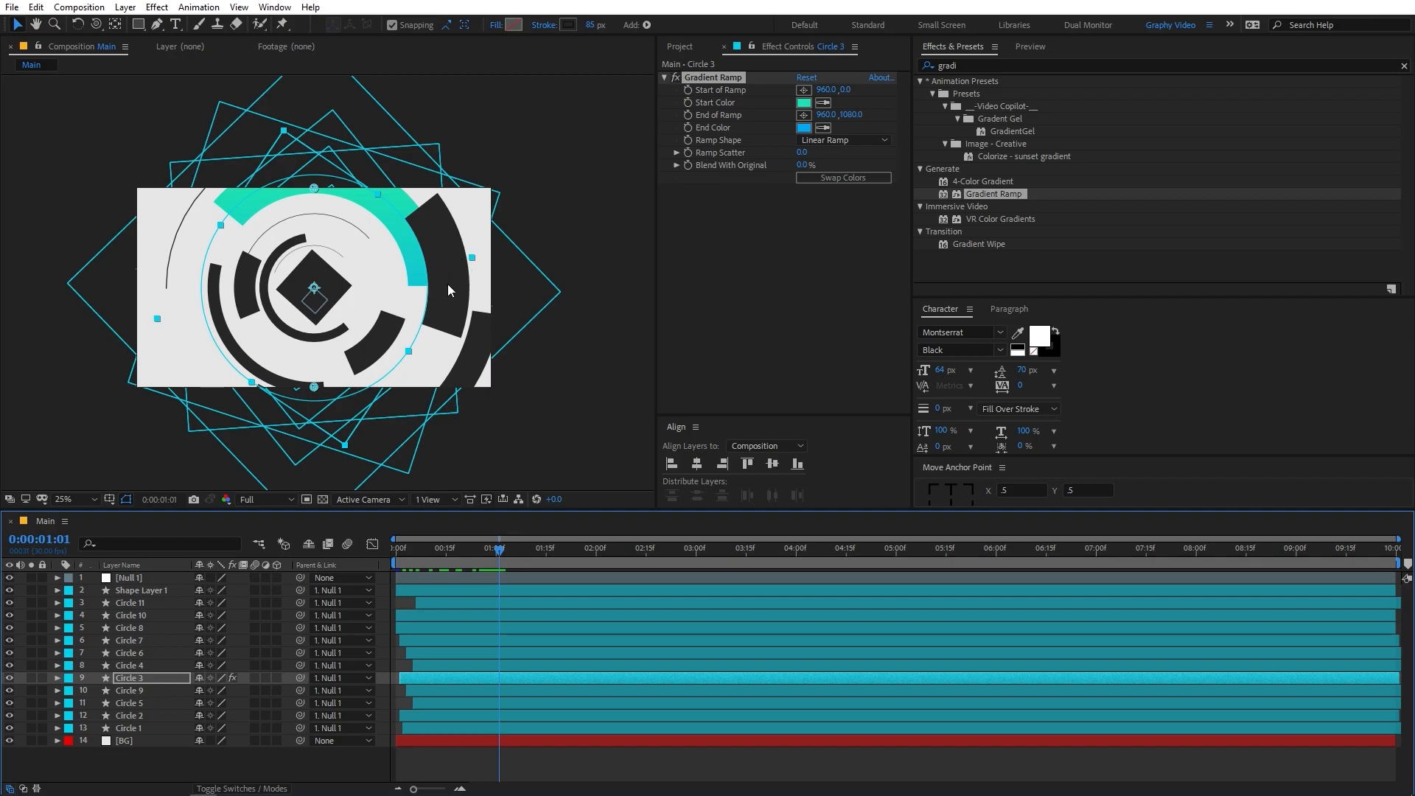
click(709, 76)
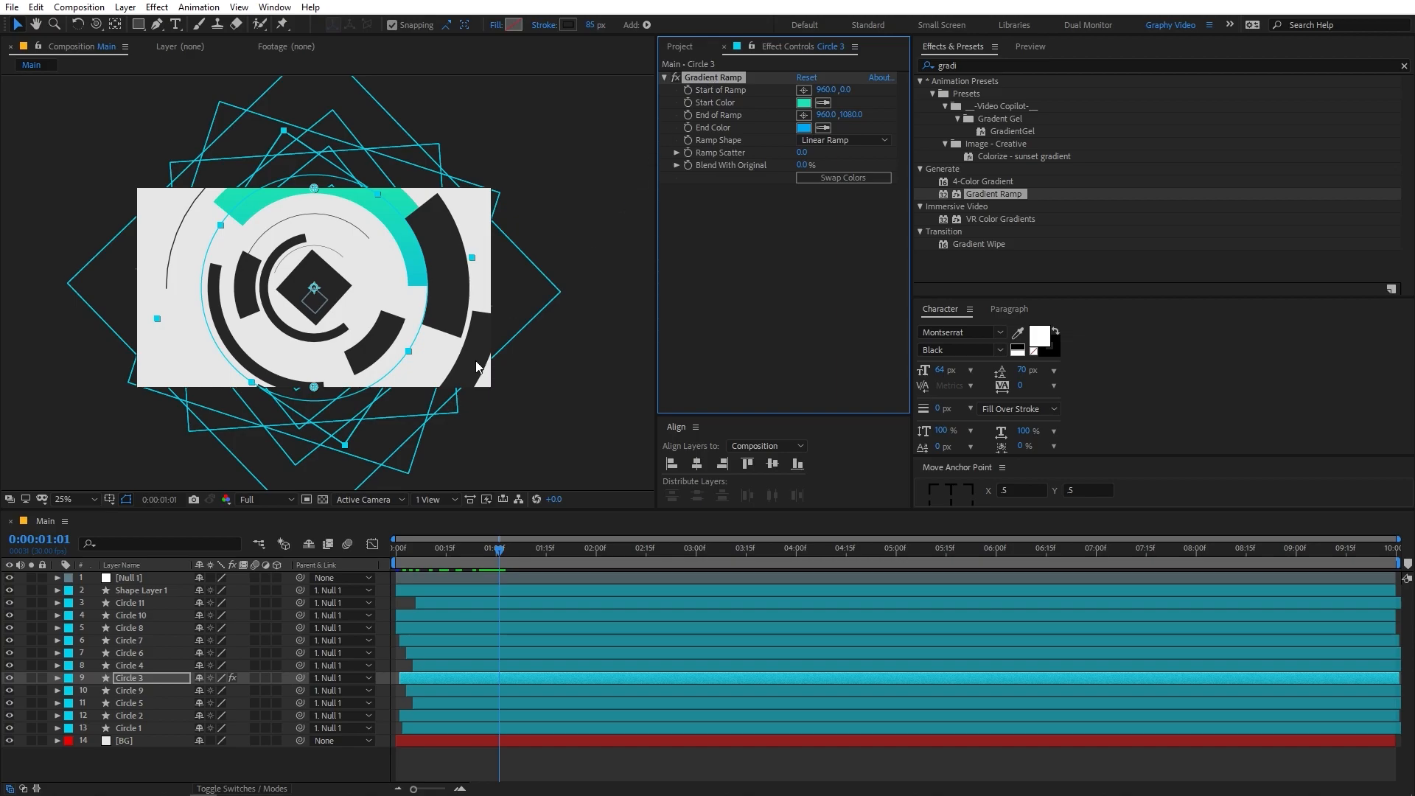
click(126, 728)
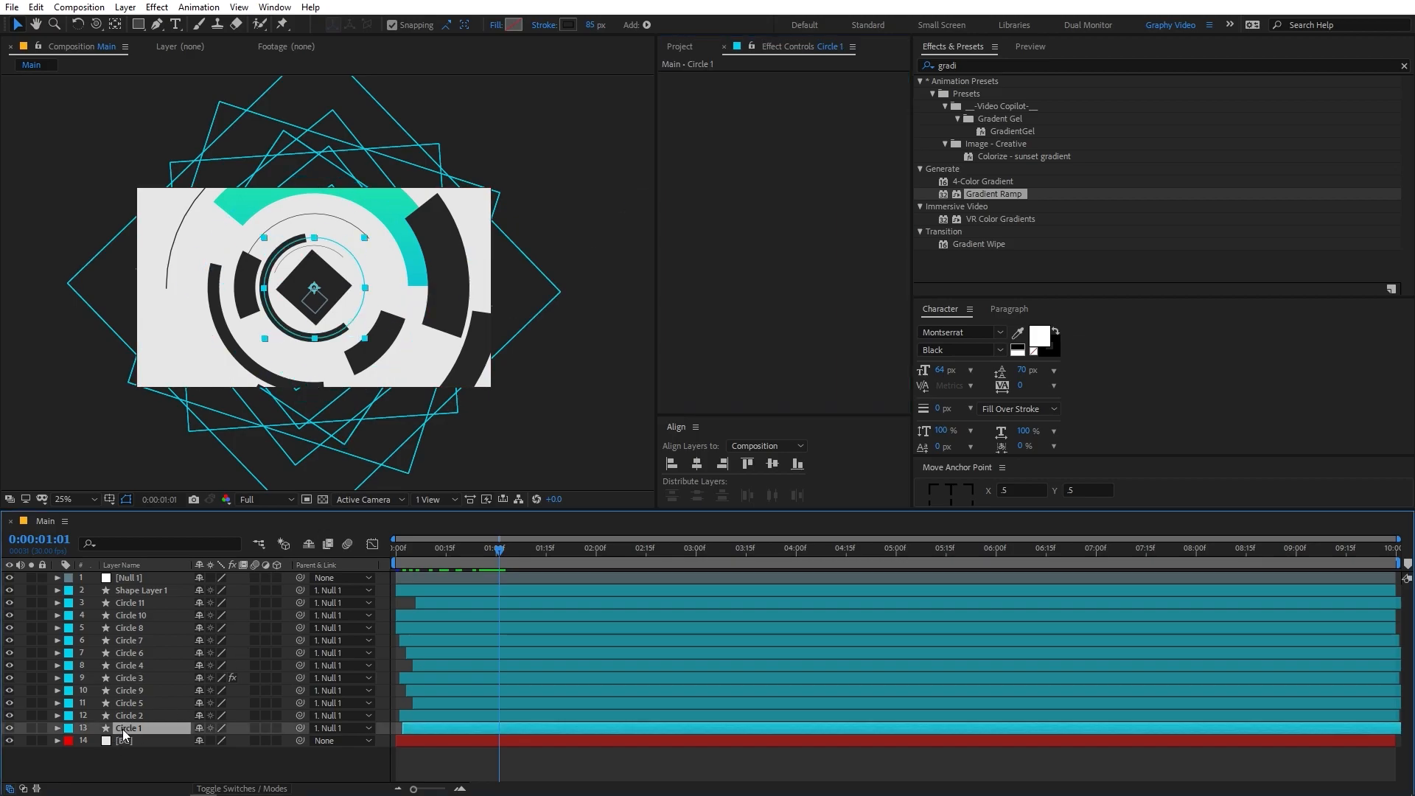
shift+click(143, 599)
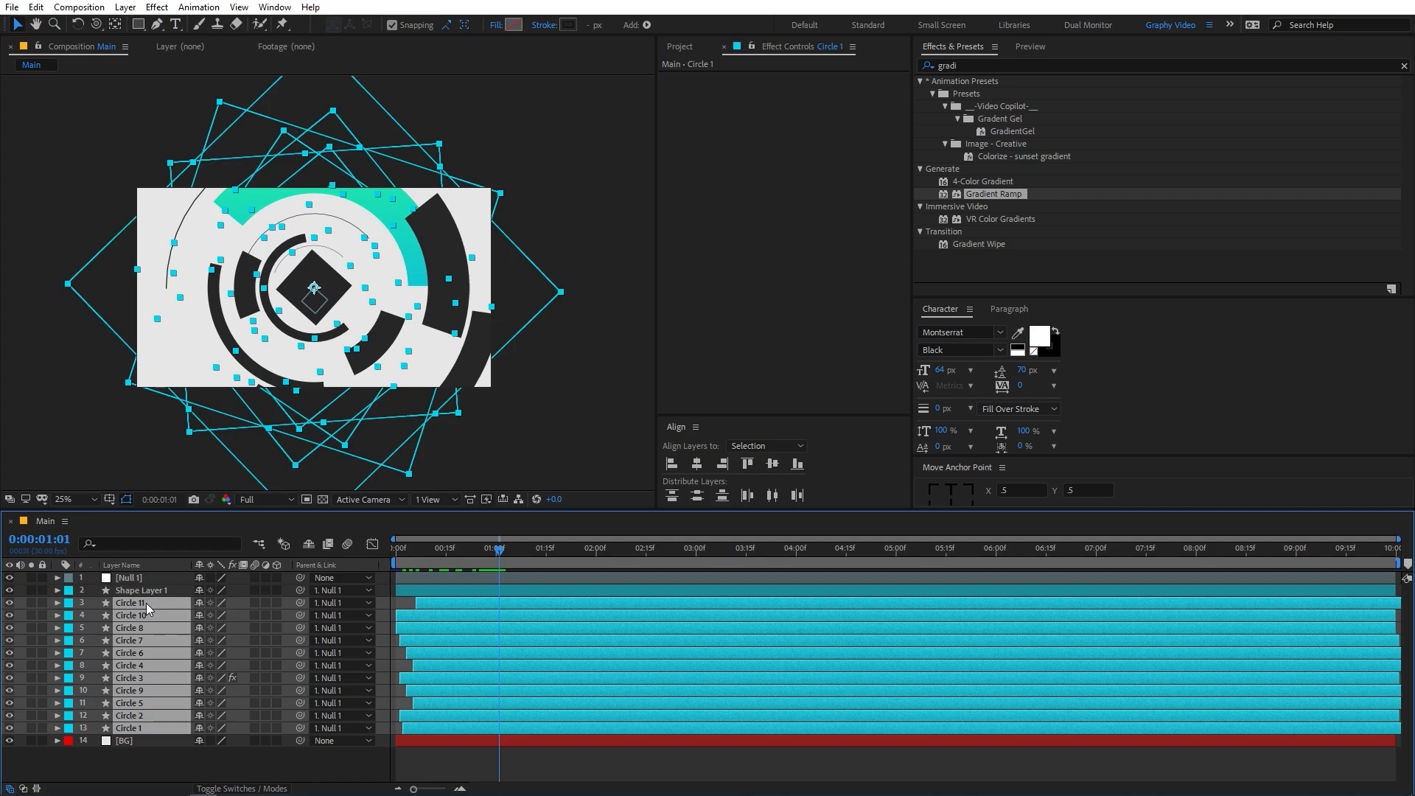
key(ctrl+v)
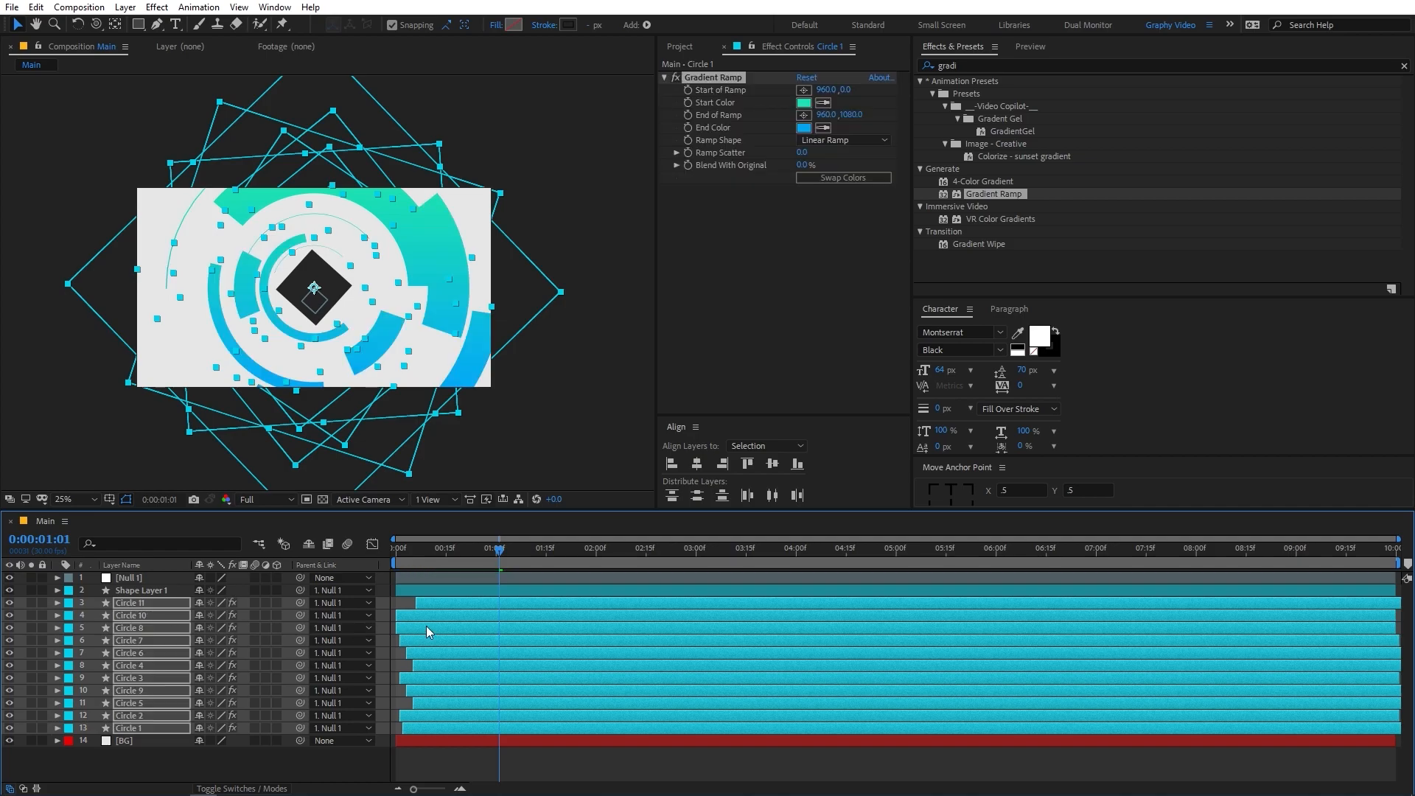
Preview the gradient-colored ring animation from the start of the composition.
drag(498, 551, 167, 578)
key(space)
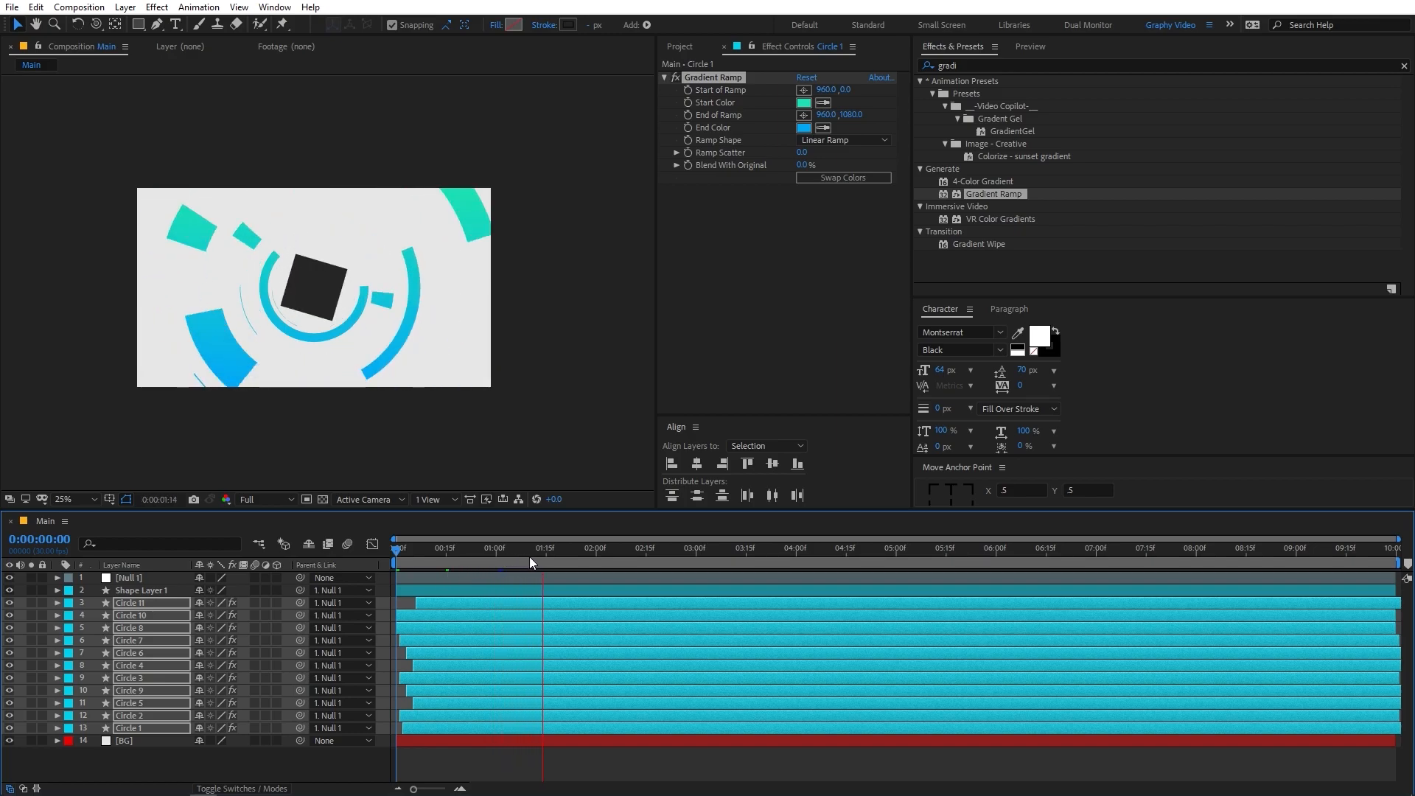
drag(528, 552, 155, 582)
key(space)
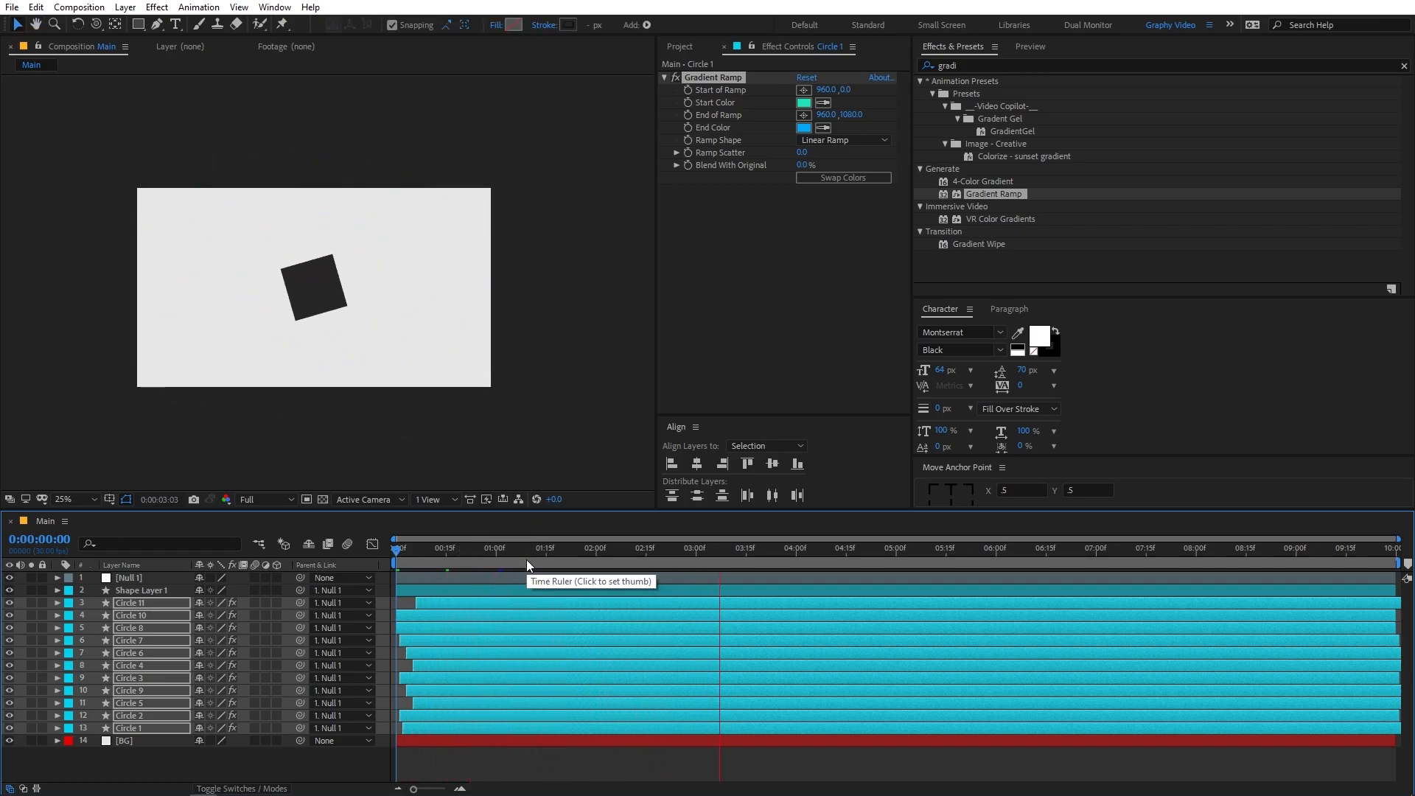
key(space)
key(Home)
key(space)
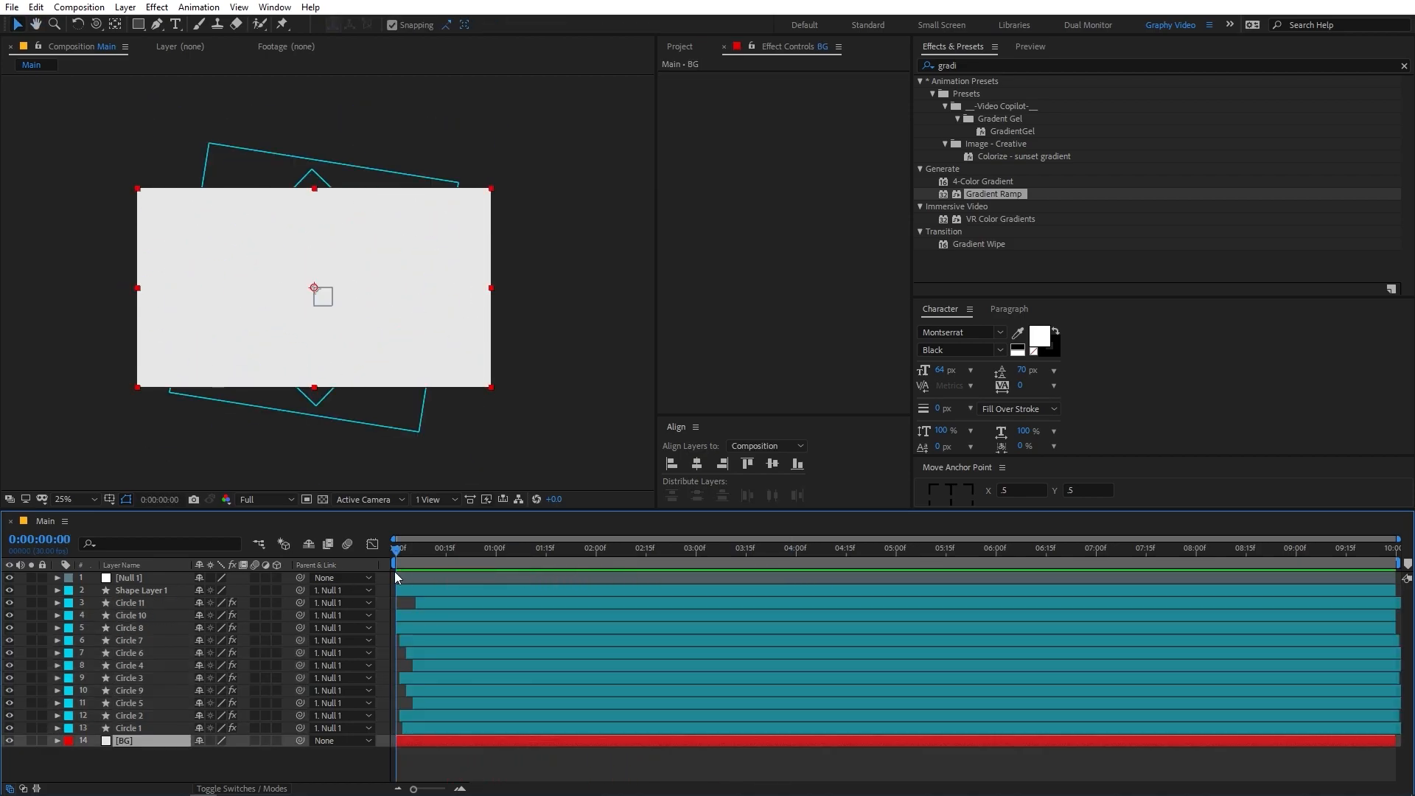
Try a pink-red start color on Circle 7's Gradient Ramp, then undo the color change.
drag(395, 572, 540, 554)
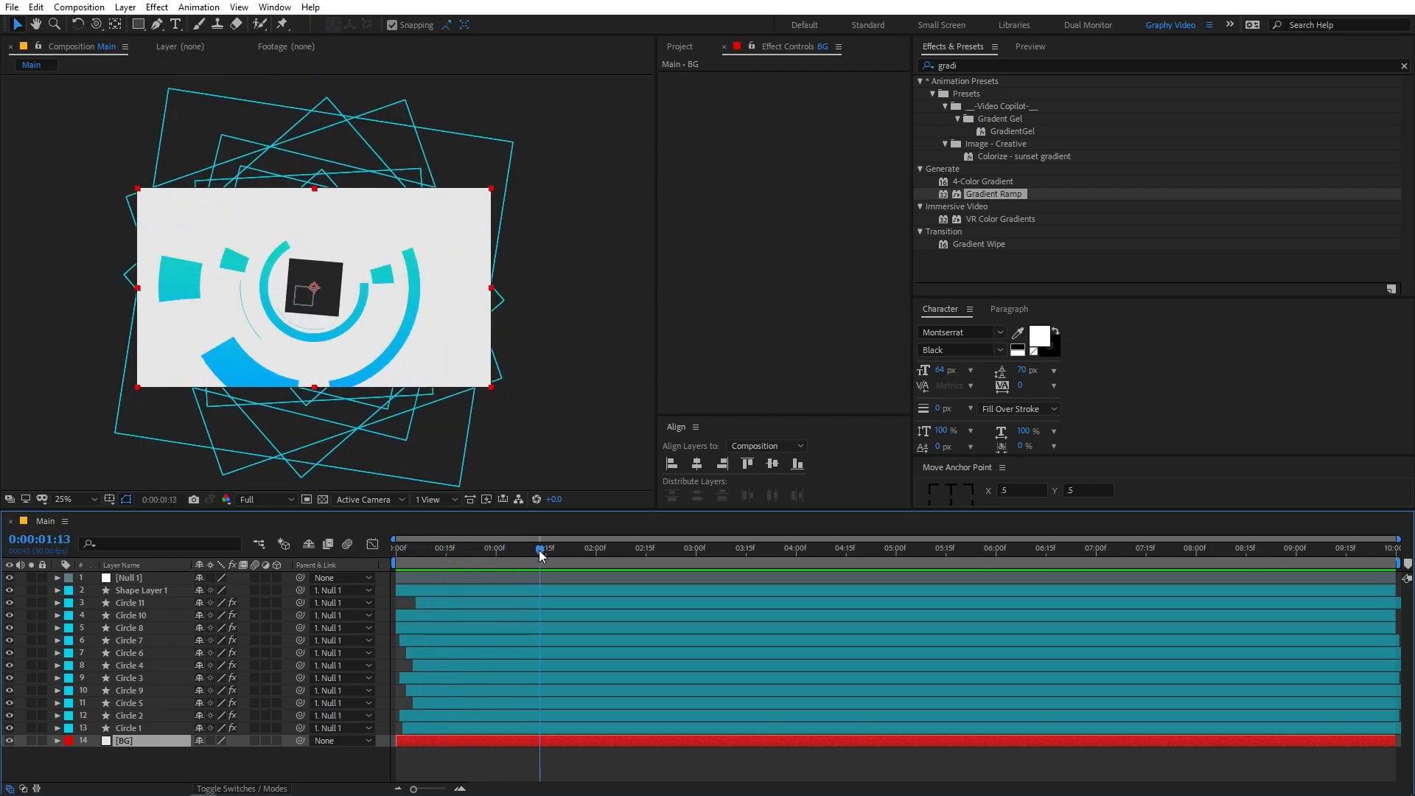
click(147, 639)
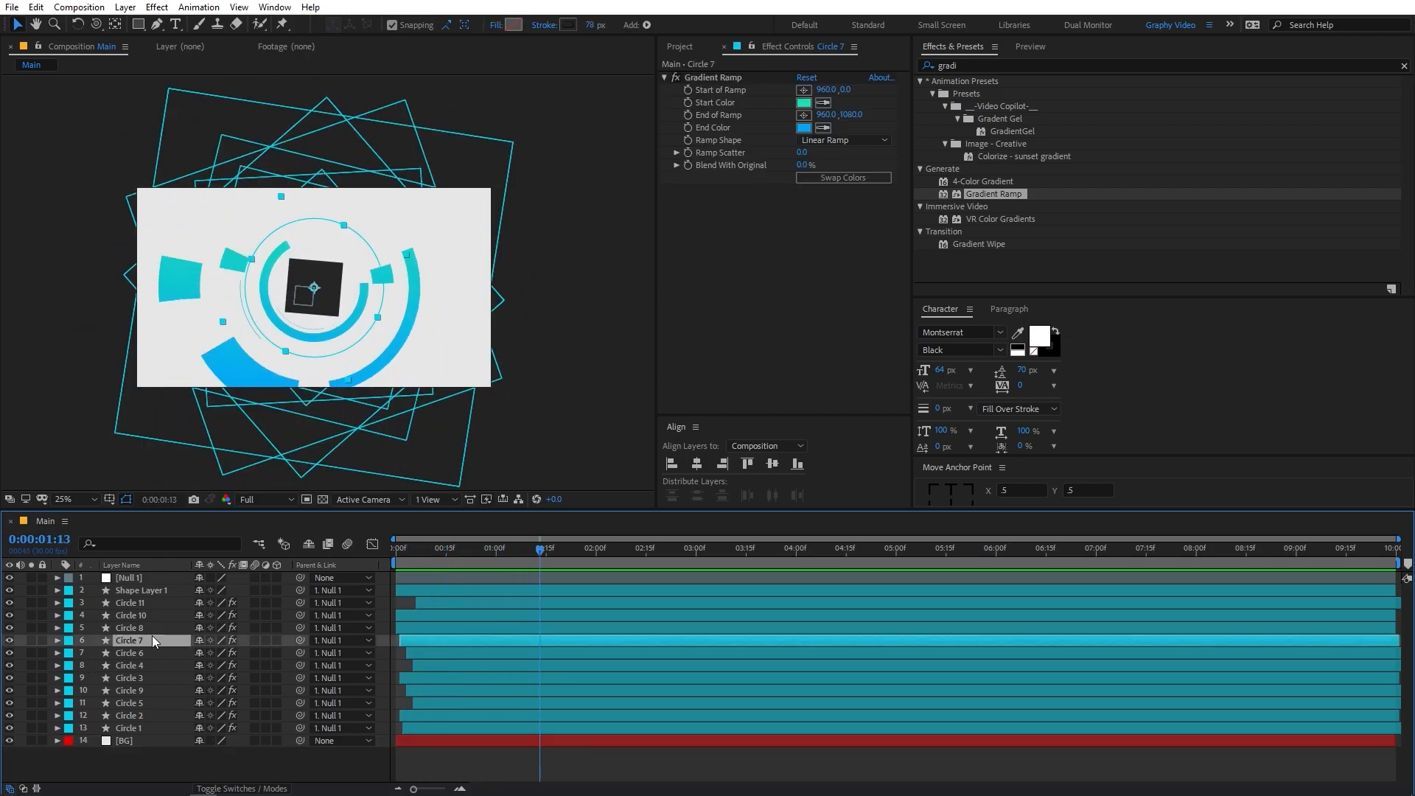
click(803, 103)
click(384, 398)
drag(382, 396, 386, 387)
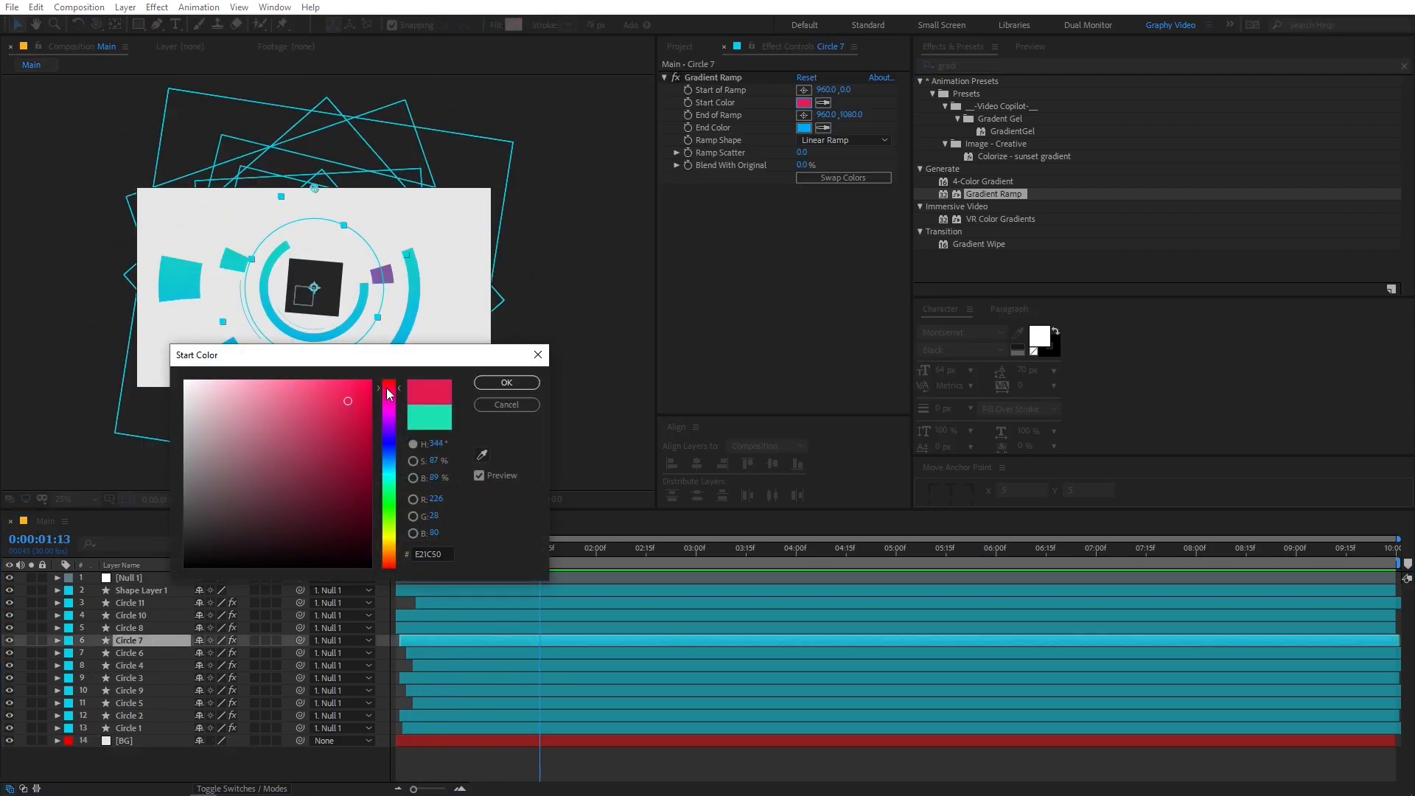
click(506, 382)
drag(476, 542, 405, 576)
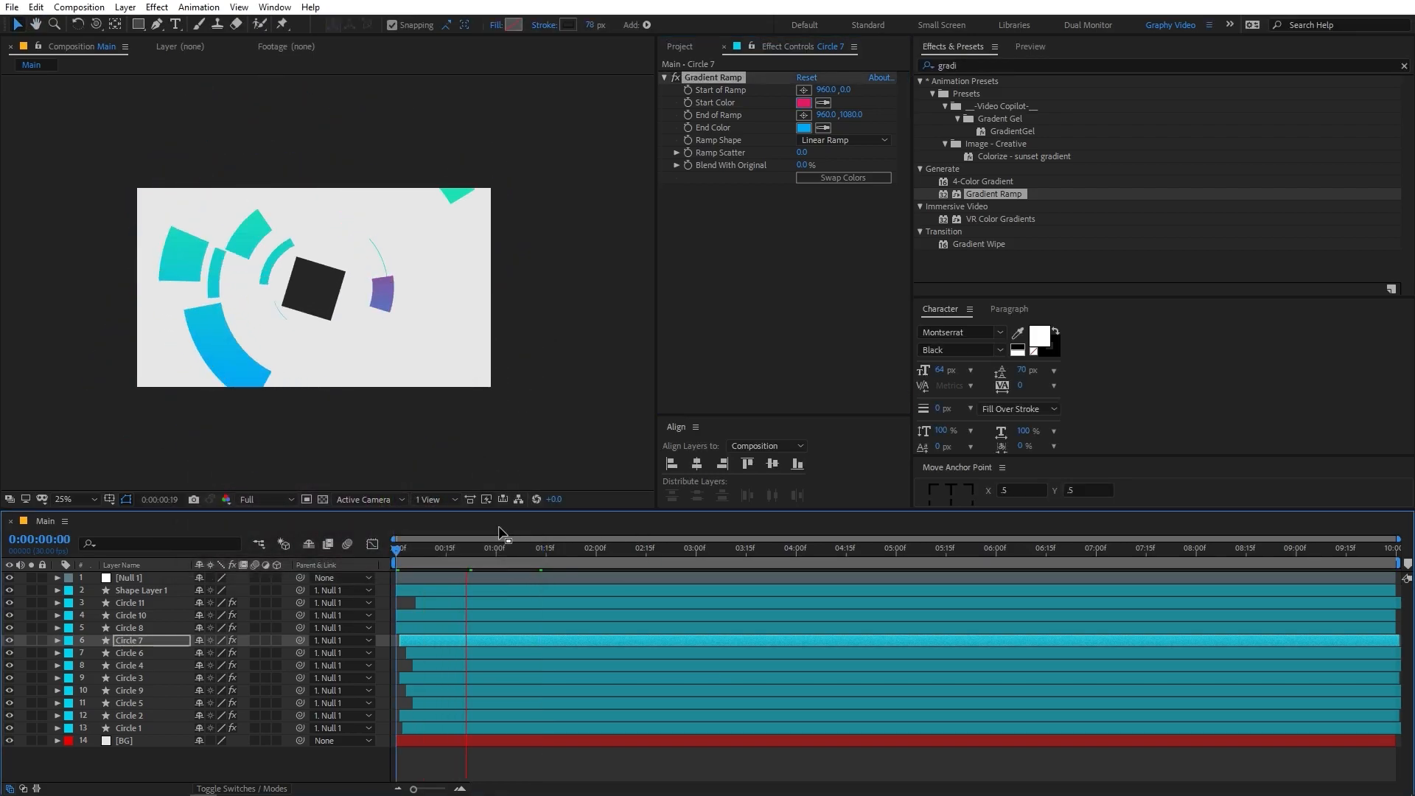
drag(470, 551, 490, 558)
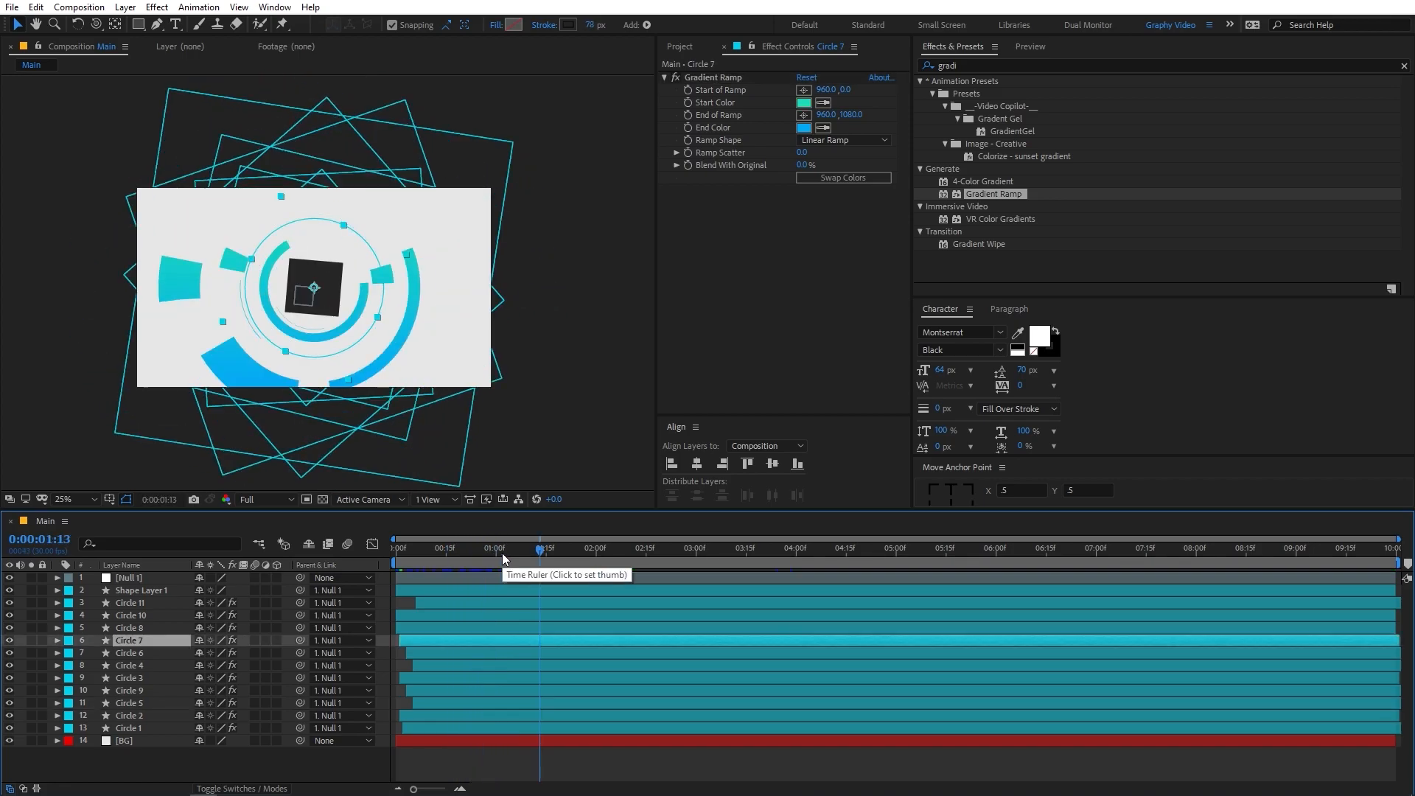
Preview the animation from the start and move the current time to 0:00:04:06.
key(Home)
key(space)
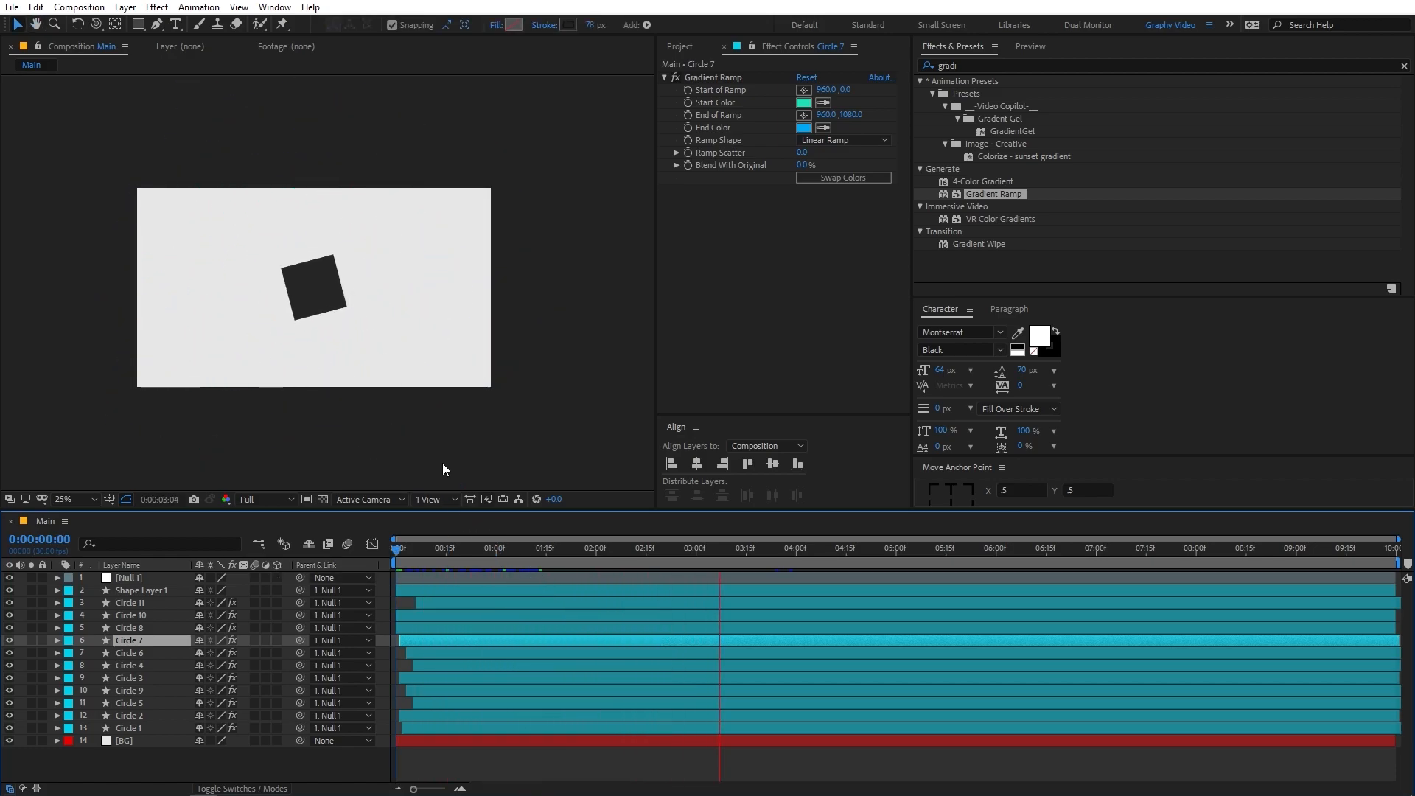
drag(565, 563, 815, 563)
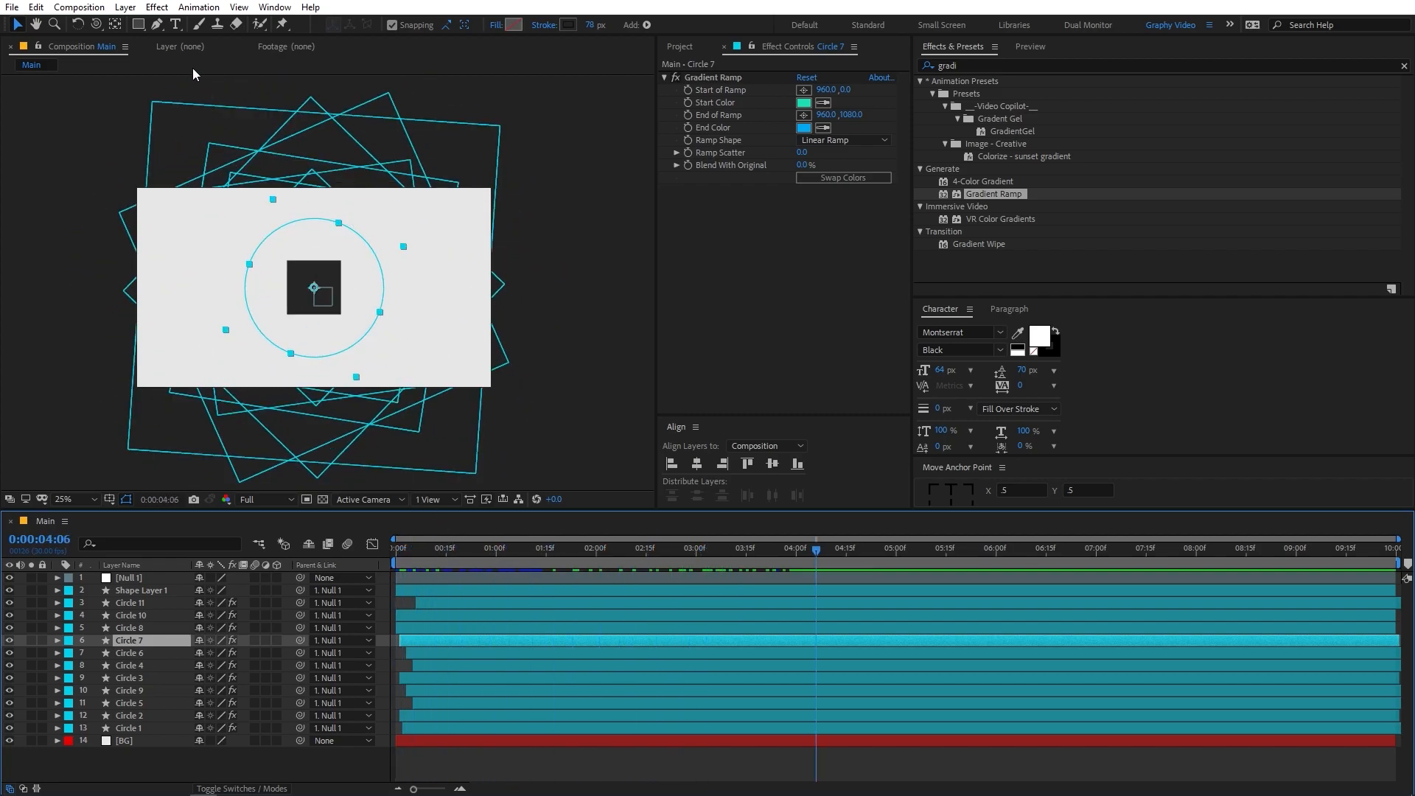
Open the Logo composition, add logo.png to it, and scale the image down to about 36.1%.
click(679, 47)
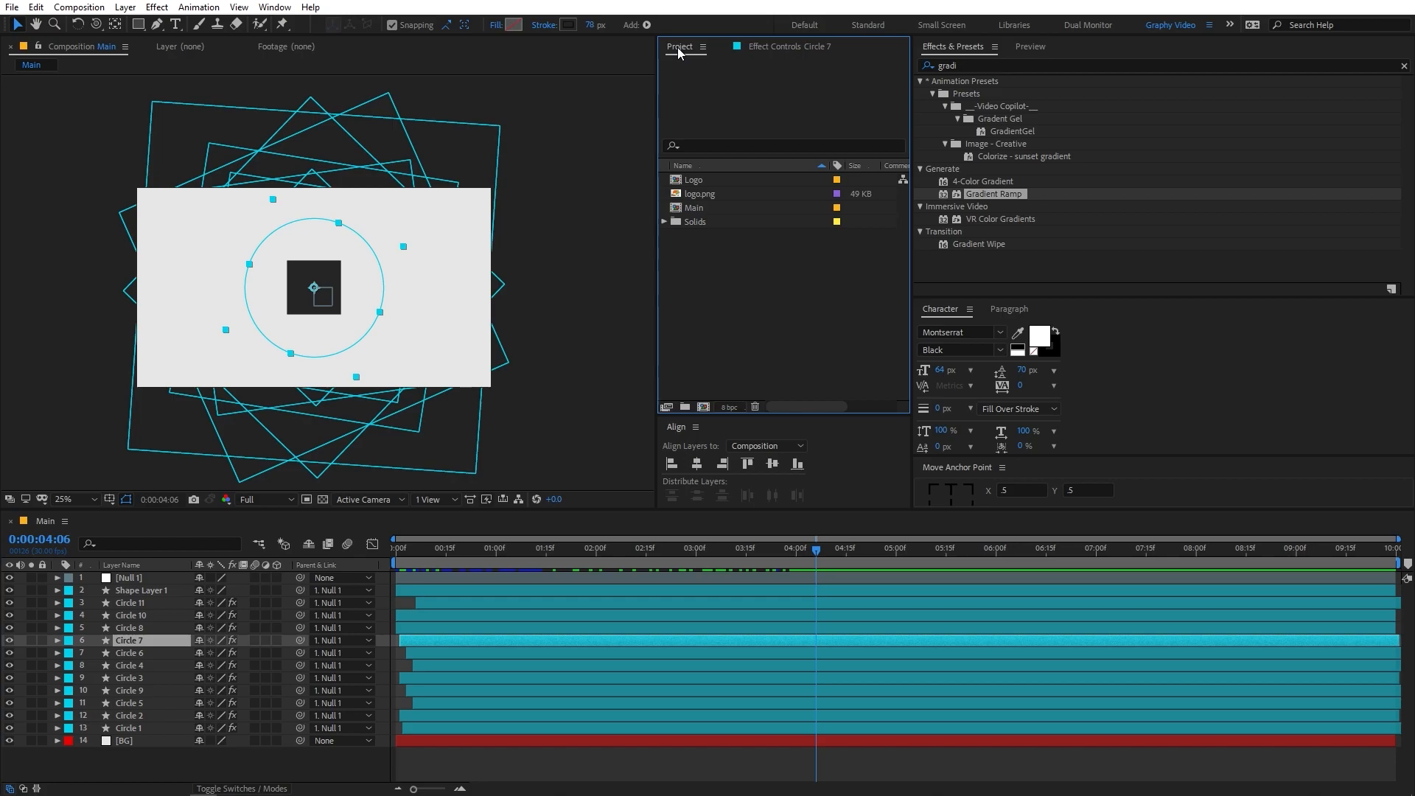
double_click(693, 180)
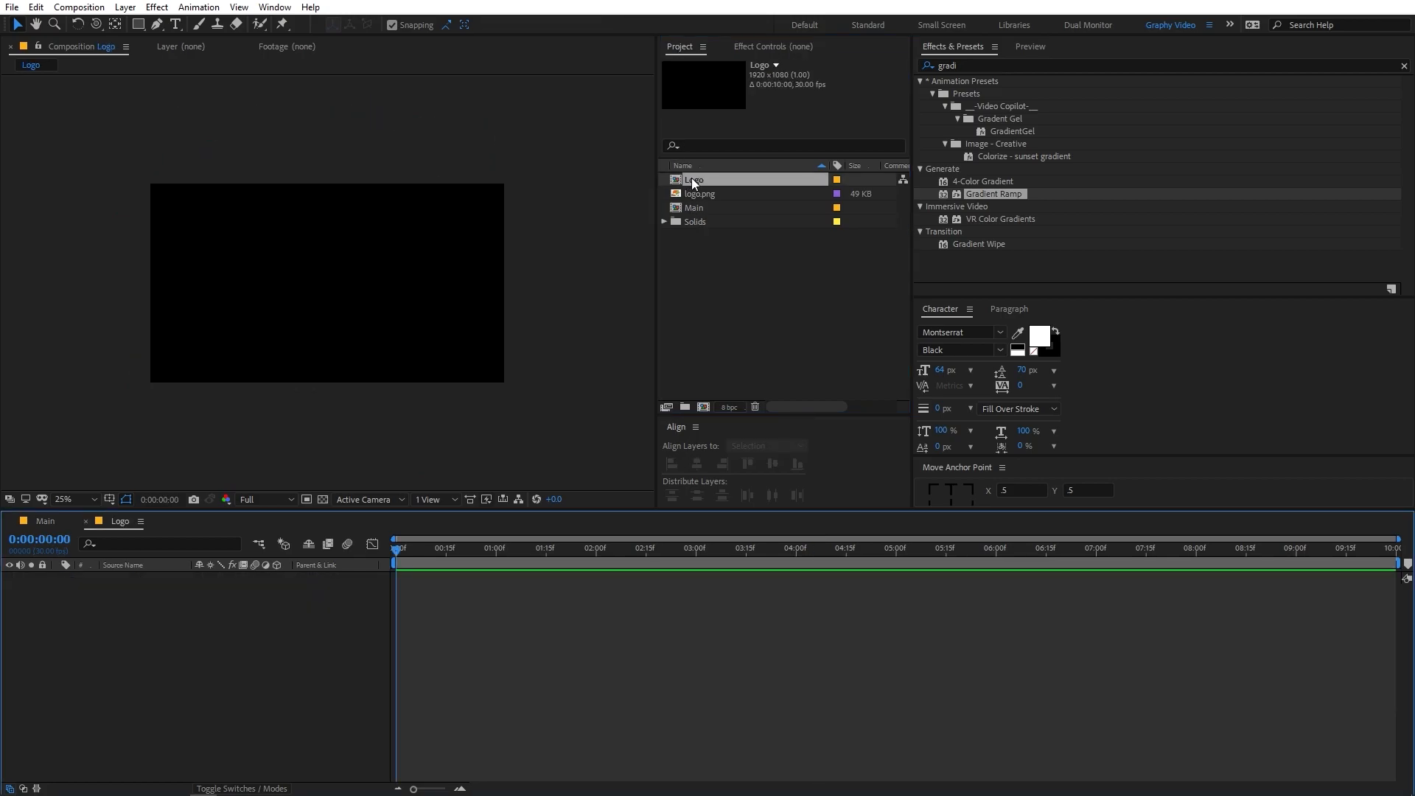
drag(692, 194, 183, 661)
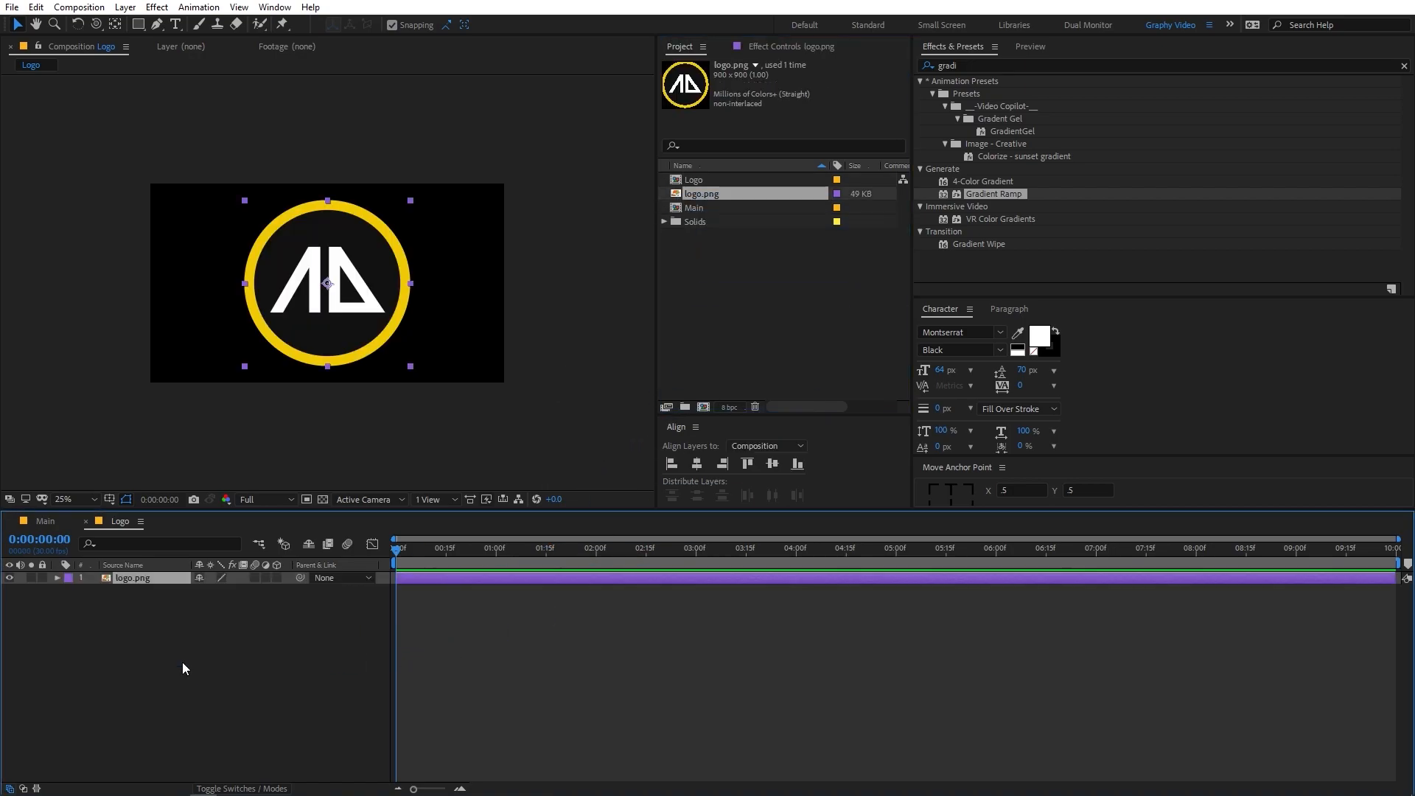
key(s)
drag(215, 590, 171, 592)
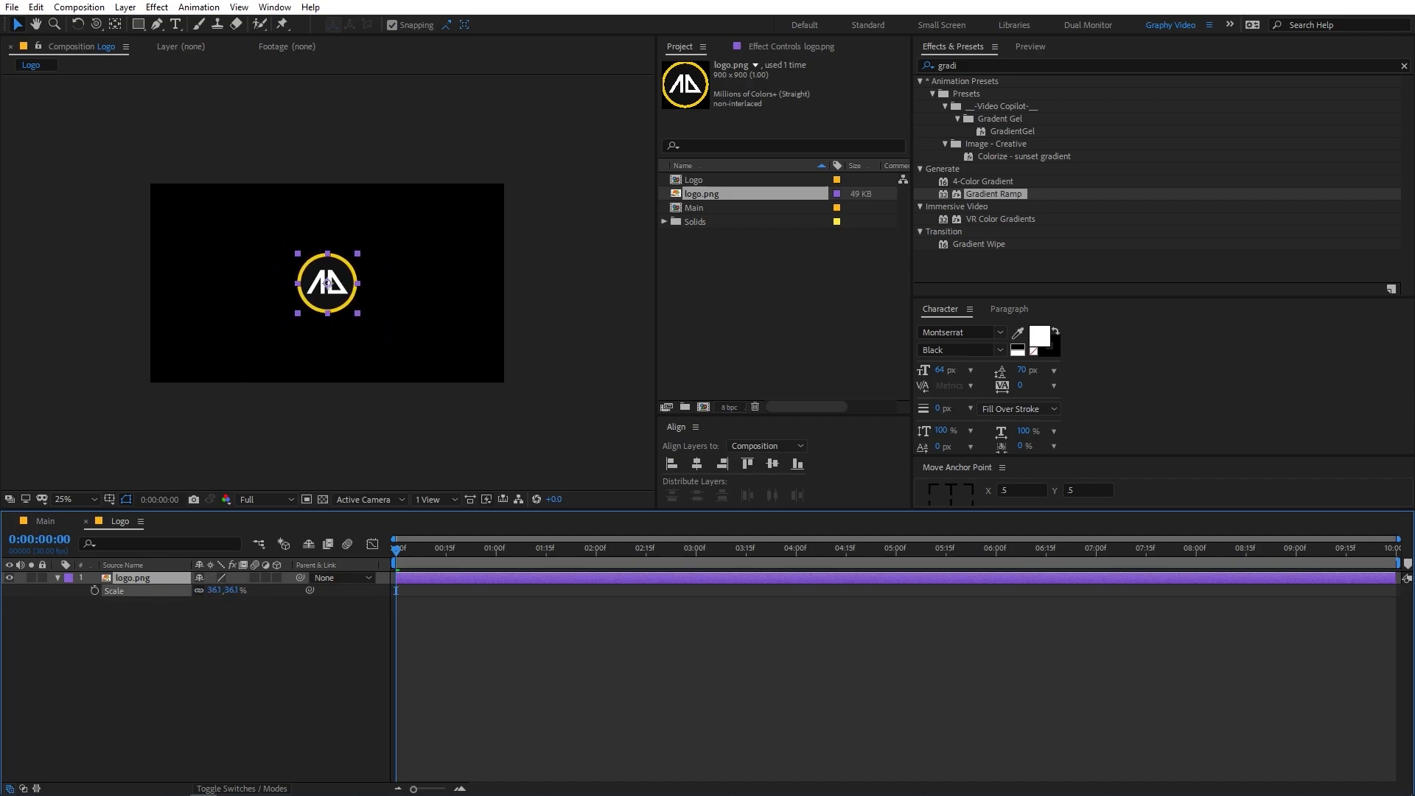
Place the Logo composition in Main directly below Null 1, starting just after 0:00:01:15.
click(46, 524)
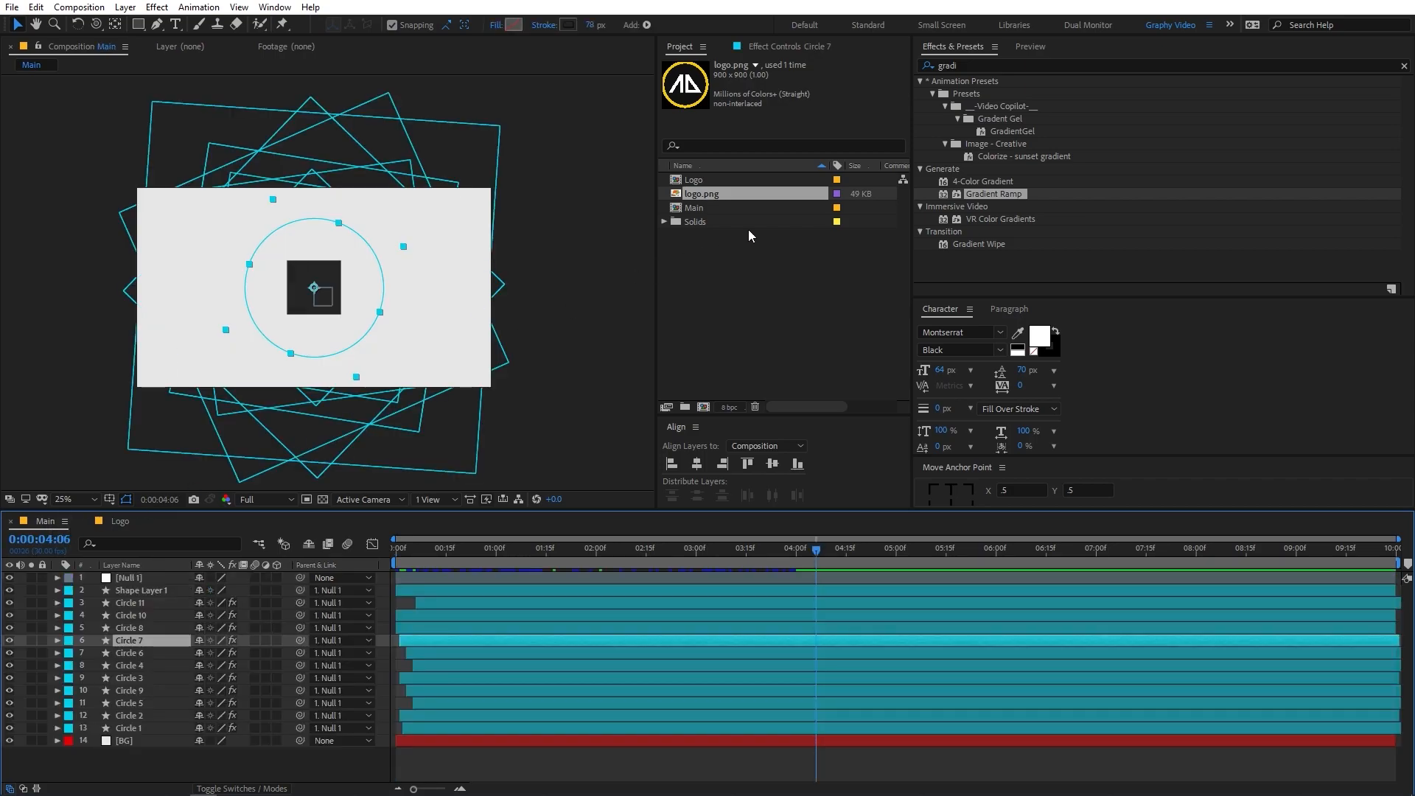
click(696, 180)
drag(696, 181, 548, 582)
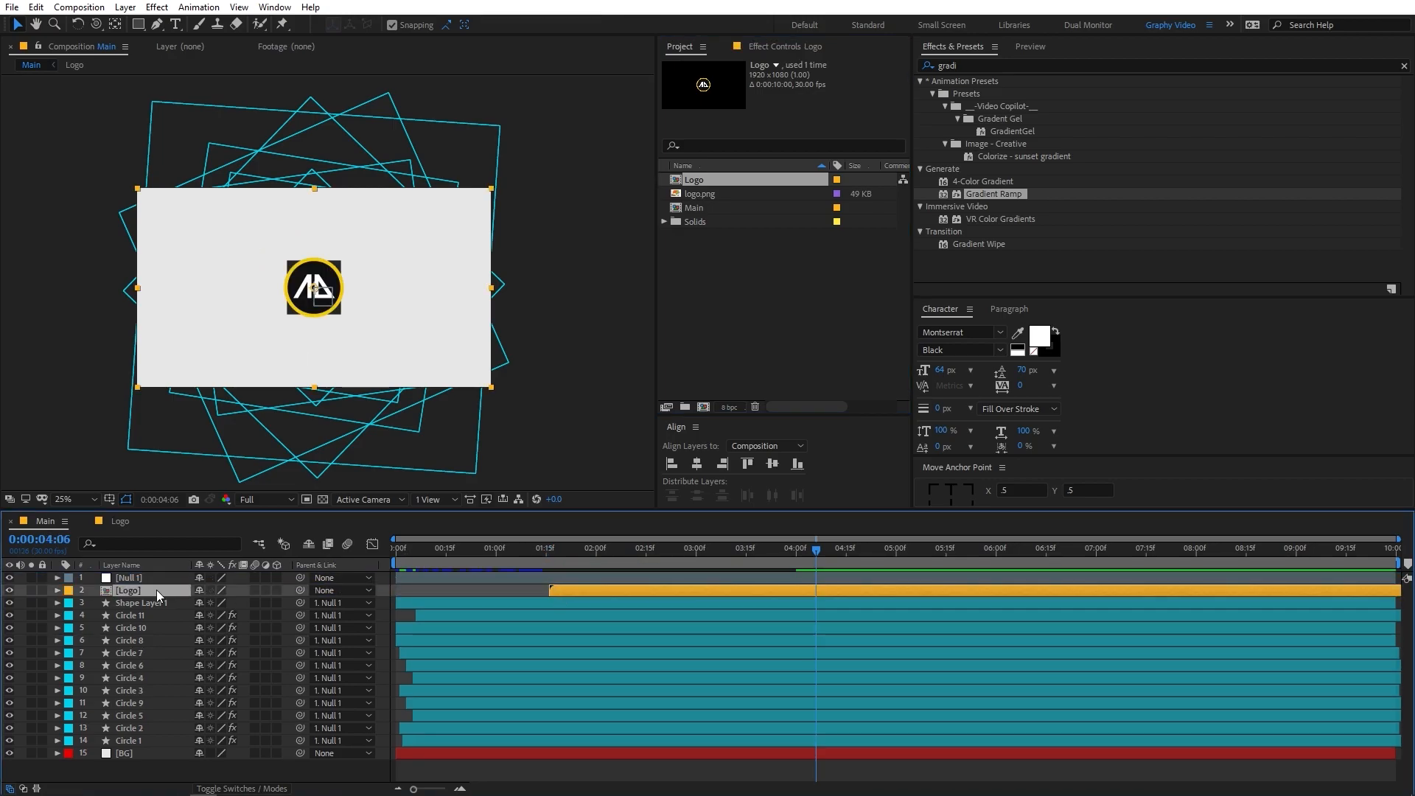
Scale the Logo layer to 81% and place it directly below Shape Layer 1.
key(s)
drag(214, 602, 94, 616)
key(period)
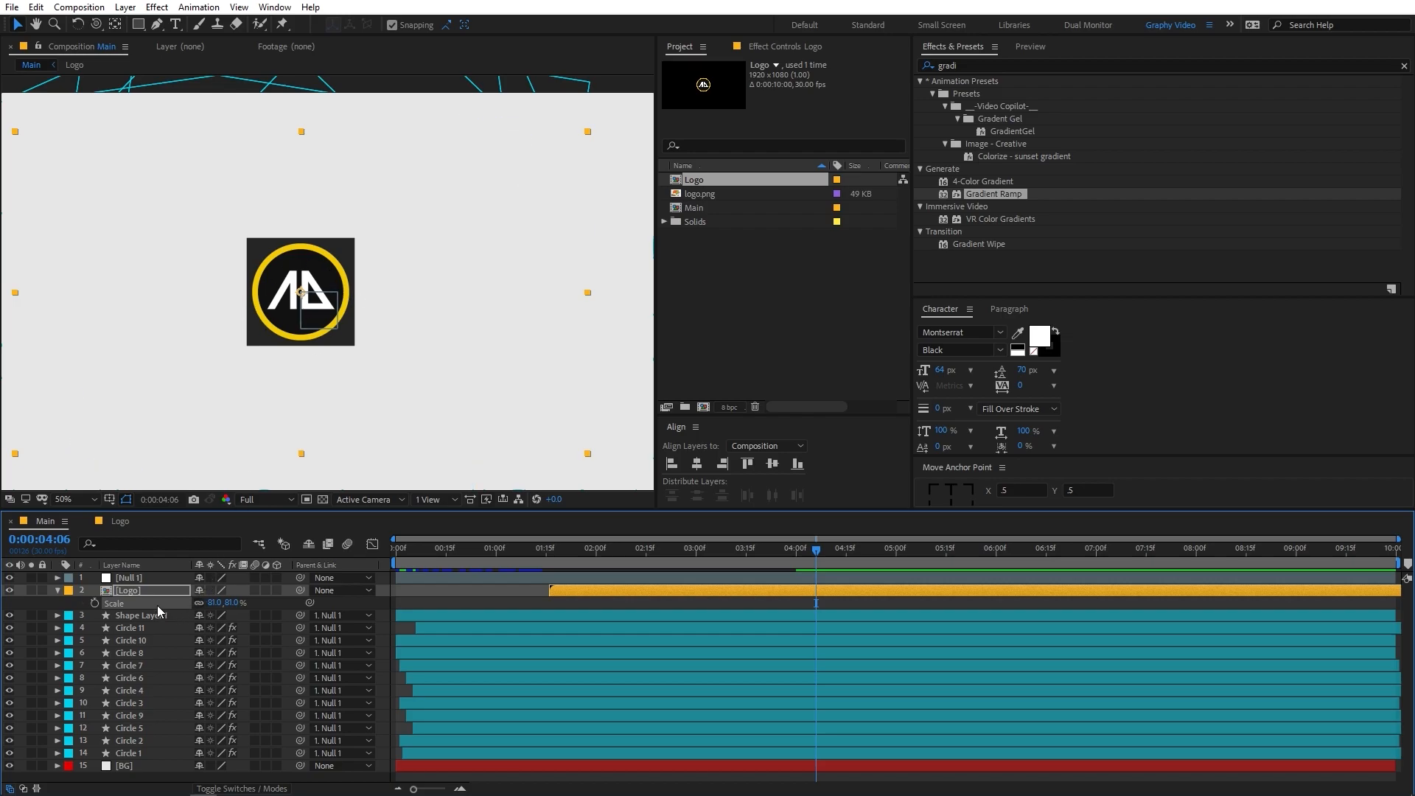
drag(152, 589, 152, 617)
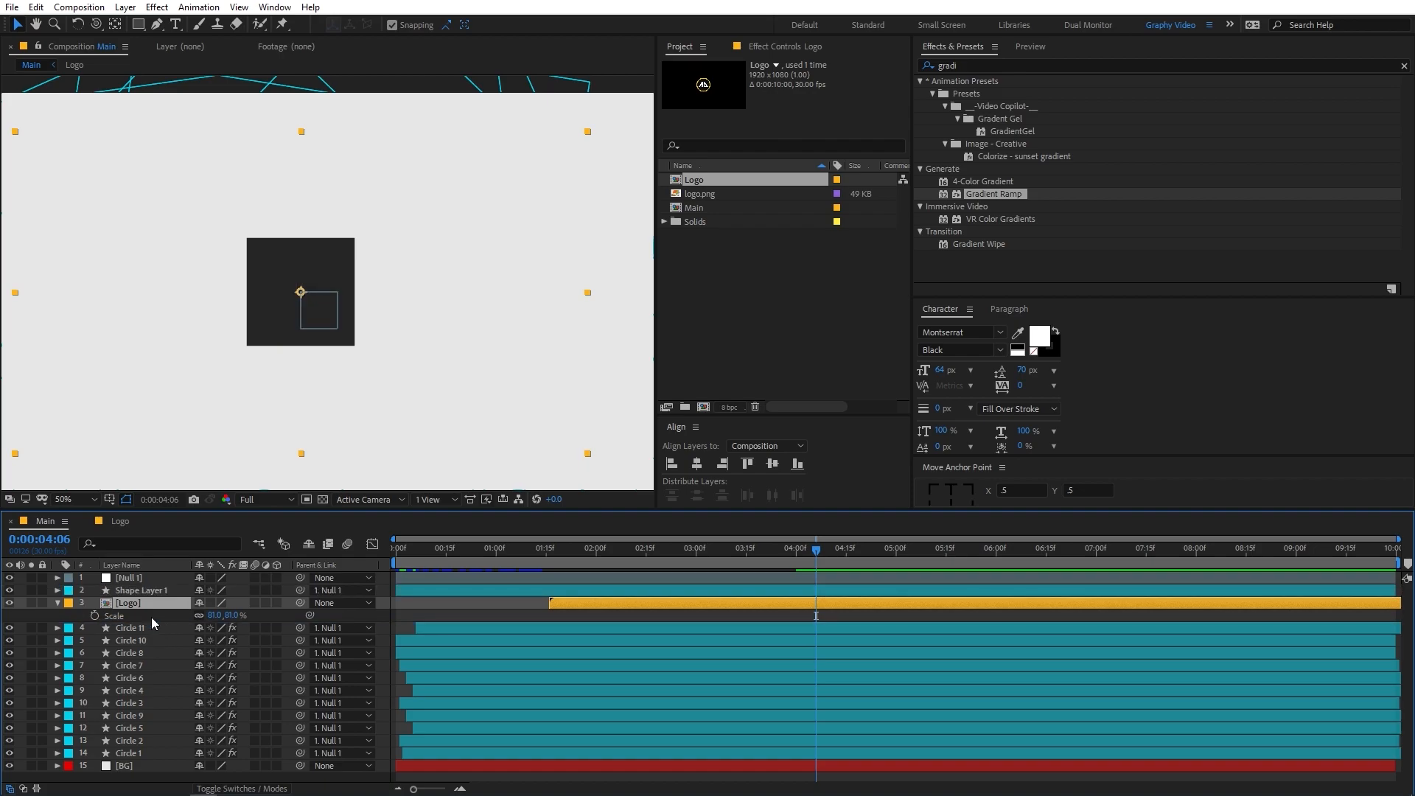
Reveal Null 1's Rotation keyframes and add a Scale keyframe to Shape Layer 1 at 0:00:03:10.
key(space)
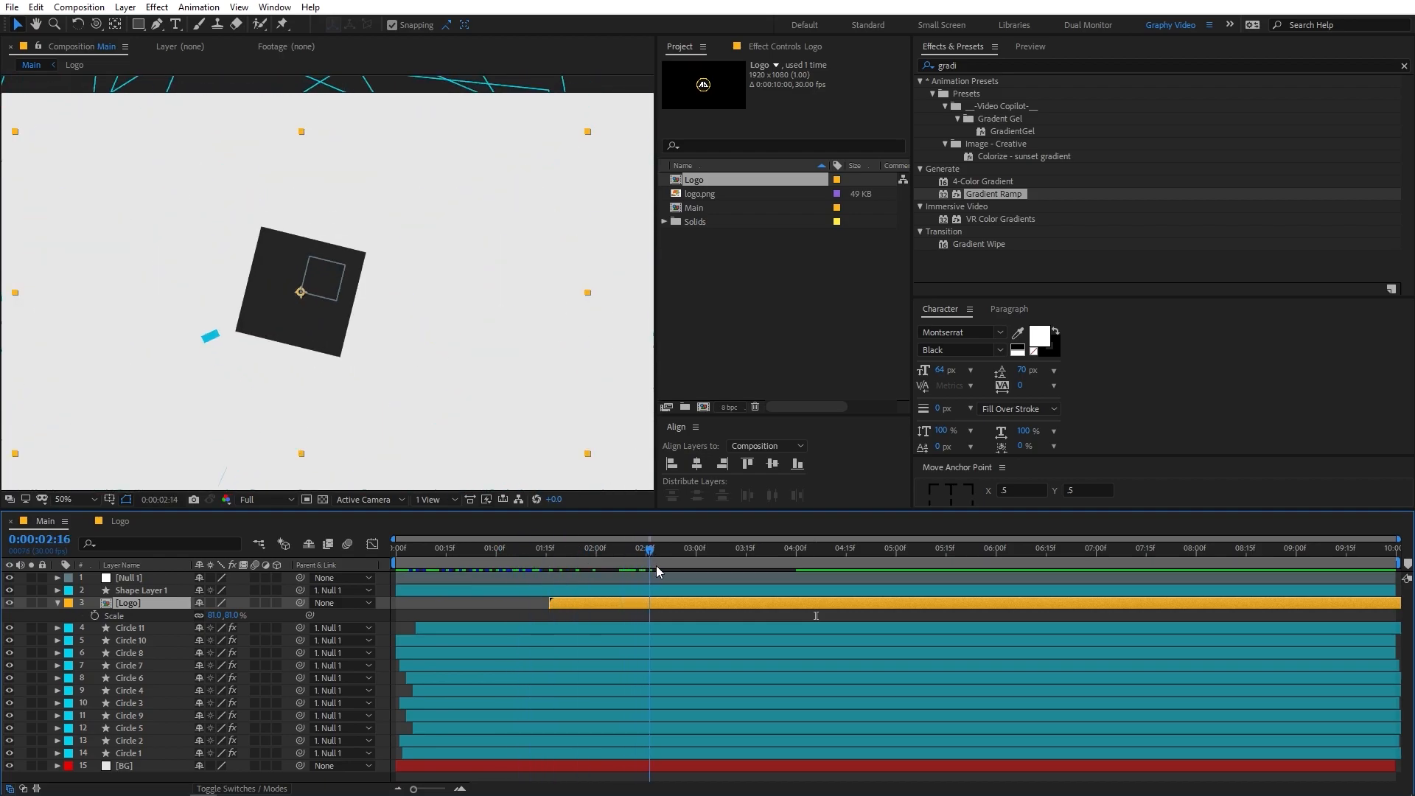
click(704, 576)
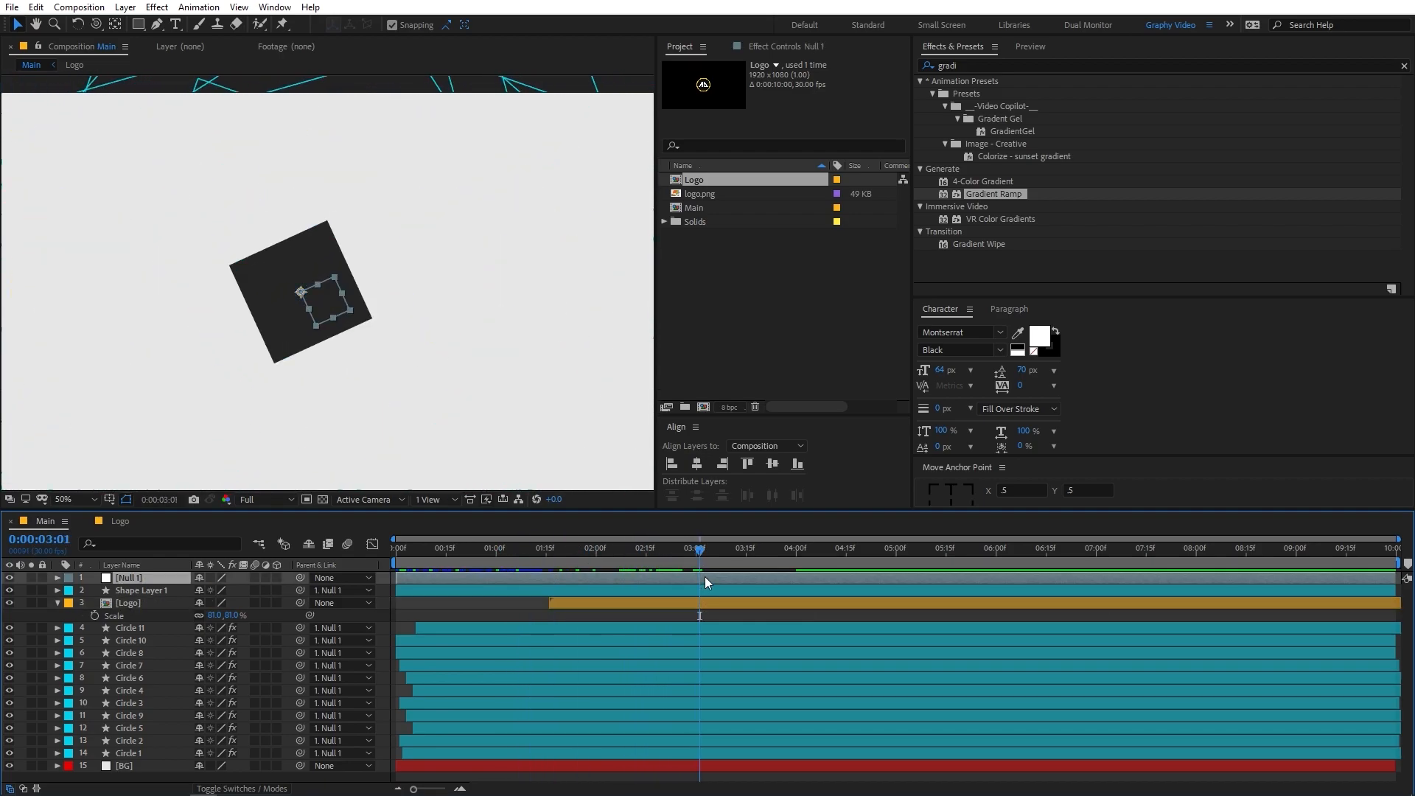
key(r)
drag(710, 551, 755, 557)
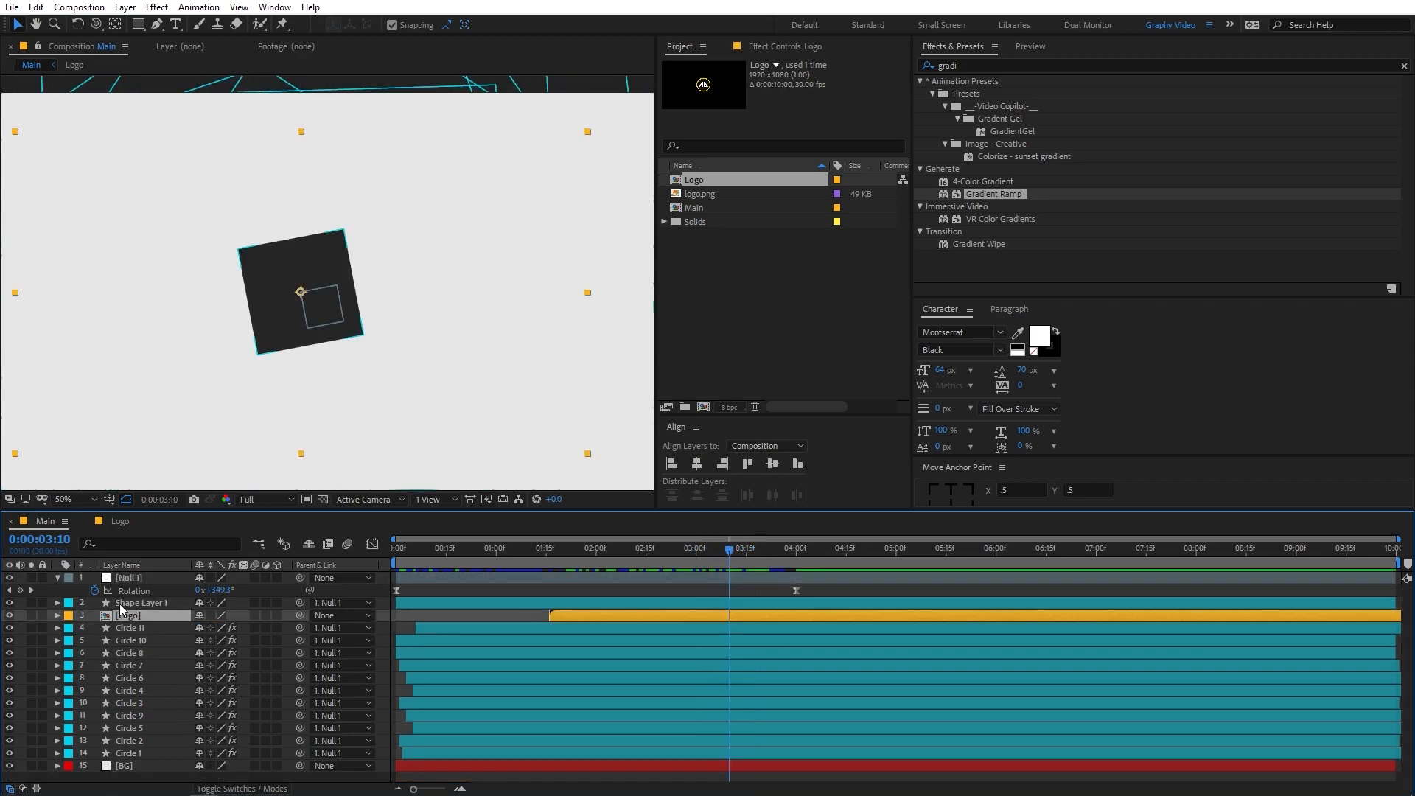
click(124, 603)
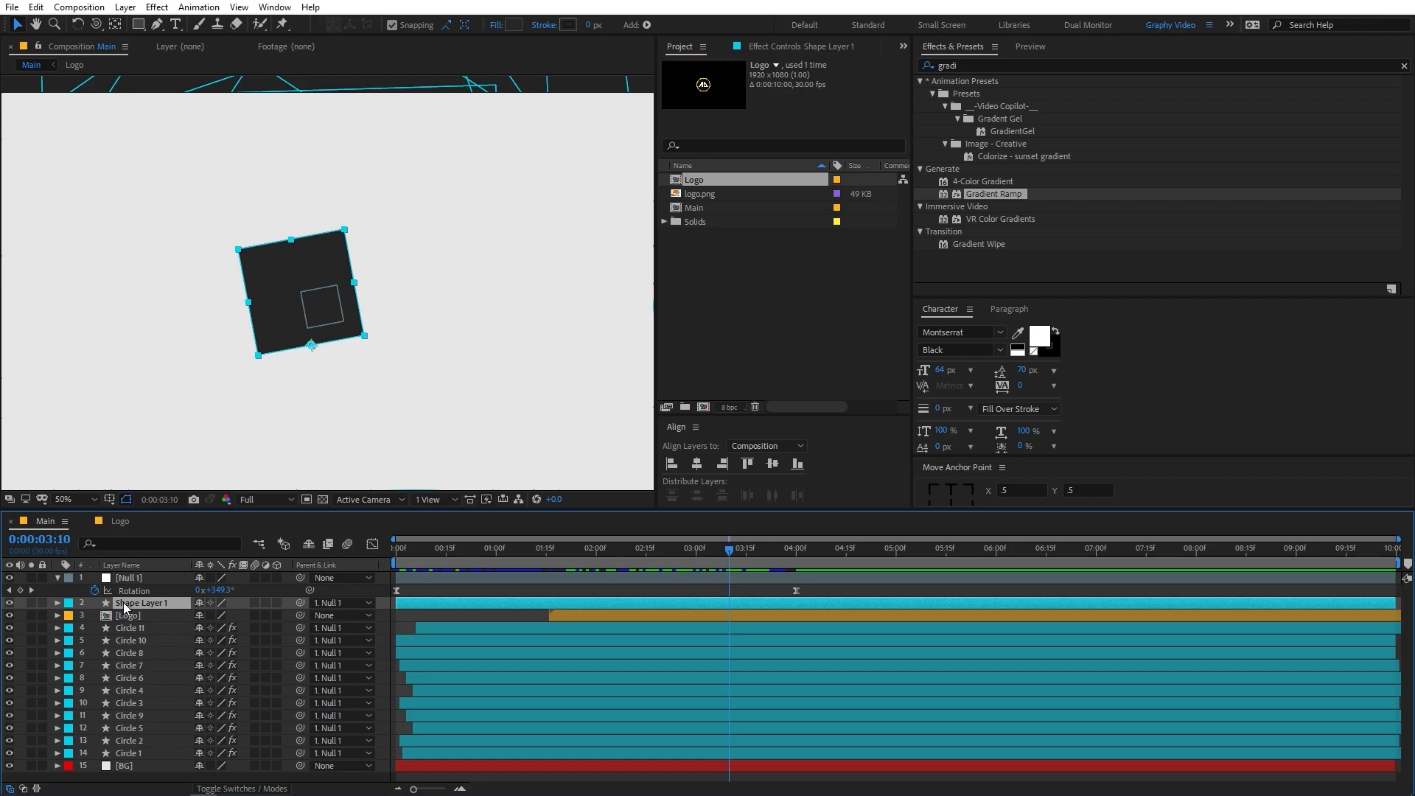
key(s)
click(20, 614)
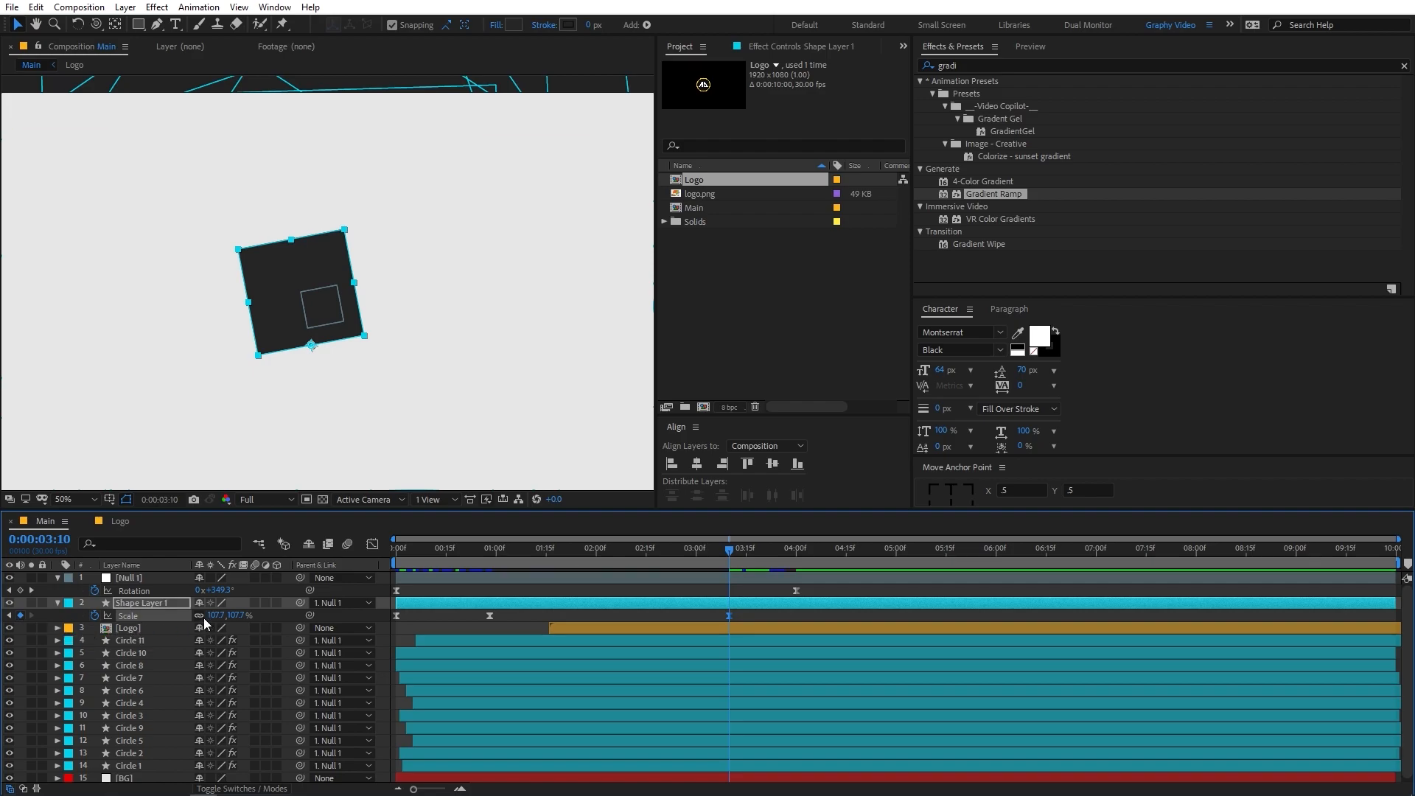
At 0:00:04:00, set Shape Layer 1's vertical scale to 0% while keeping its width, and check the collapse.
drag(746, 551, 795, 554)
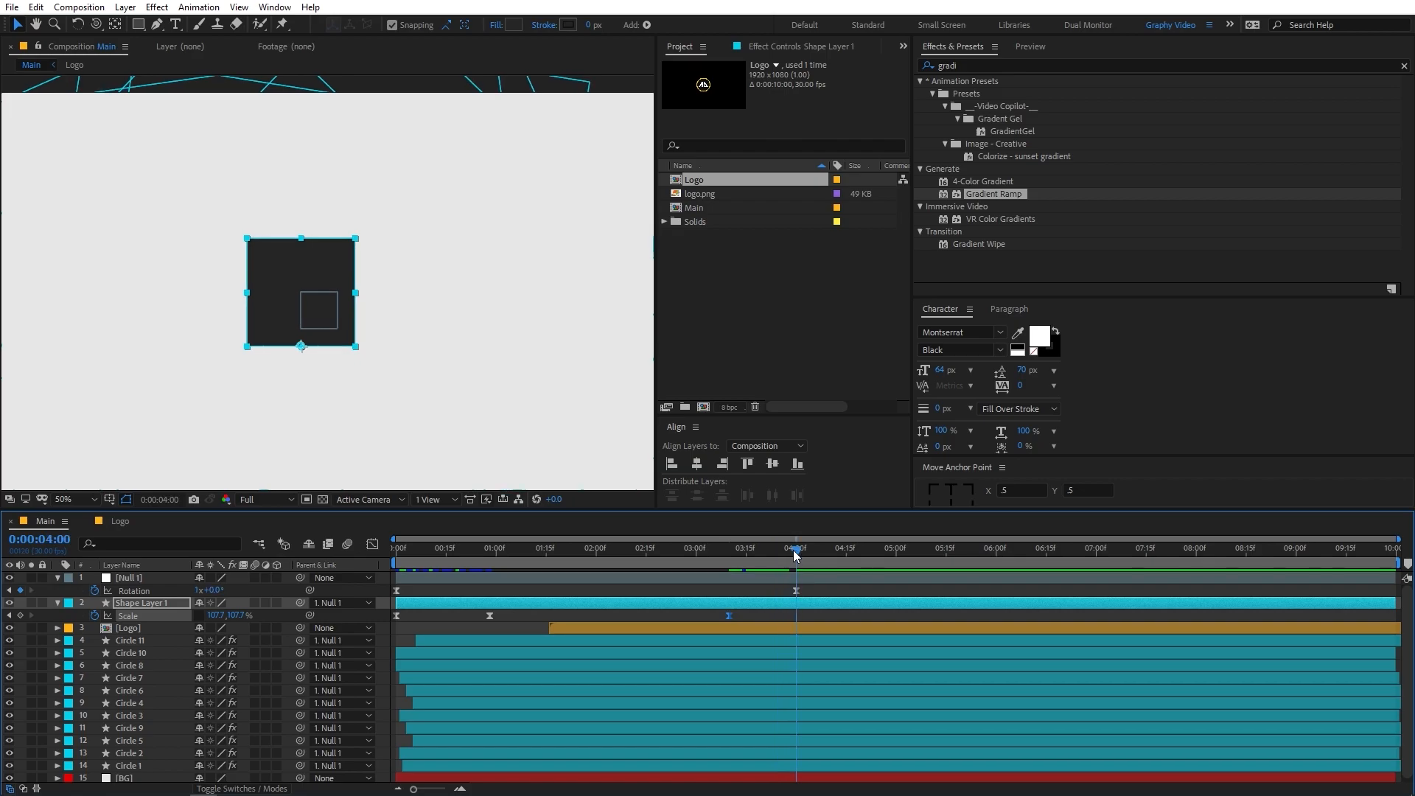
click(237, 615)
text(0)
key(Return)
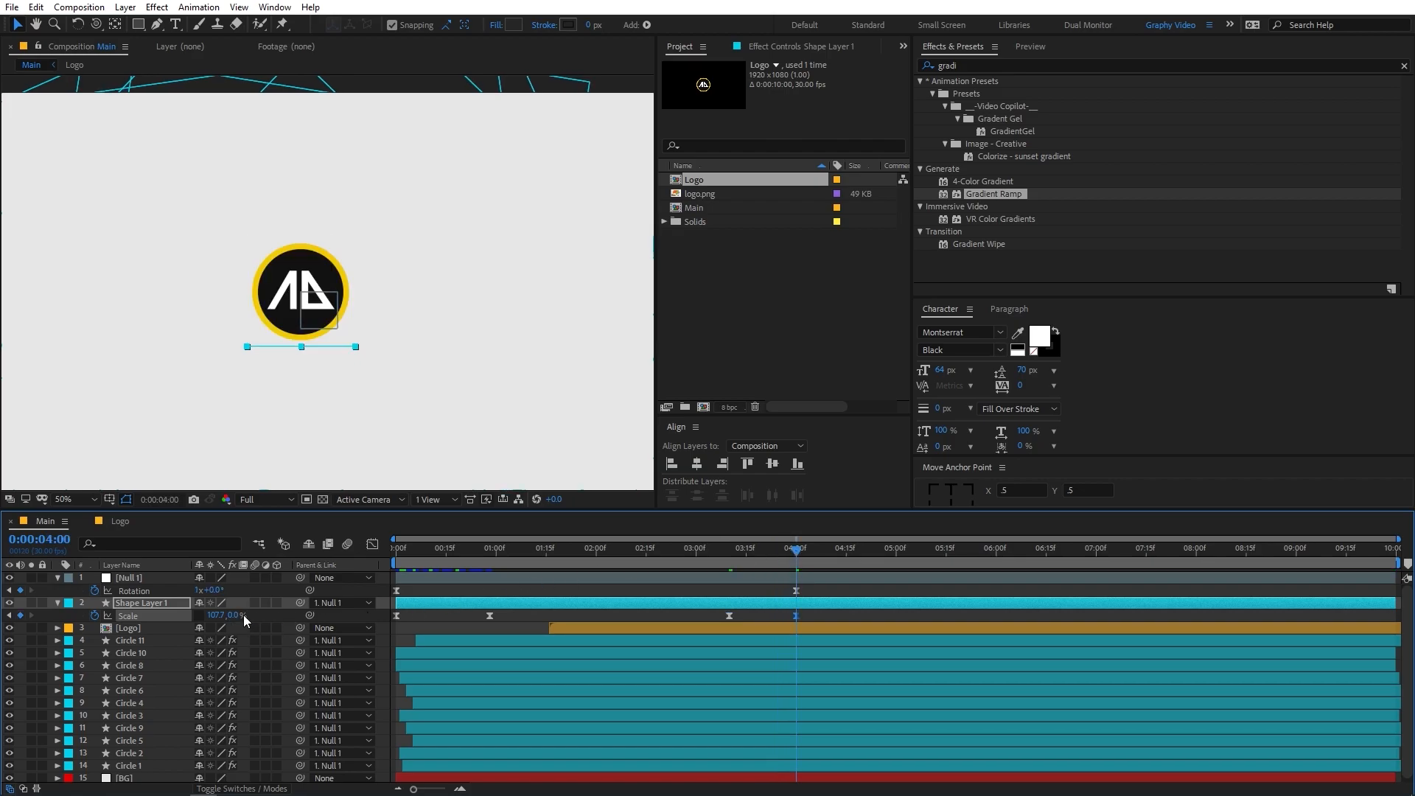
drag(731, 551, 799, 558)
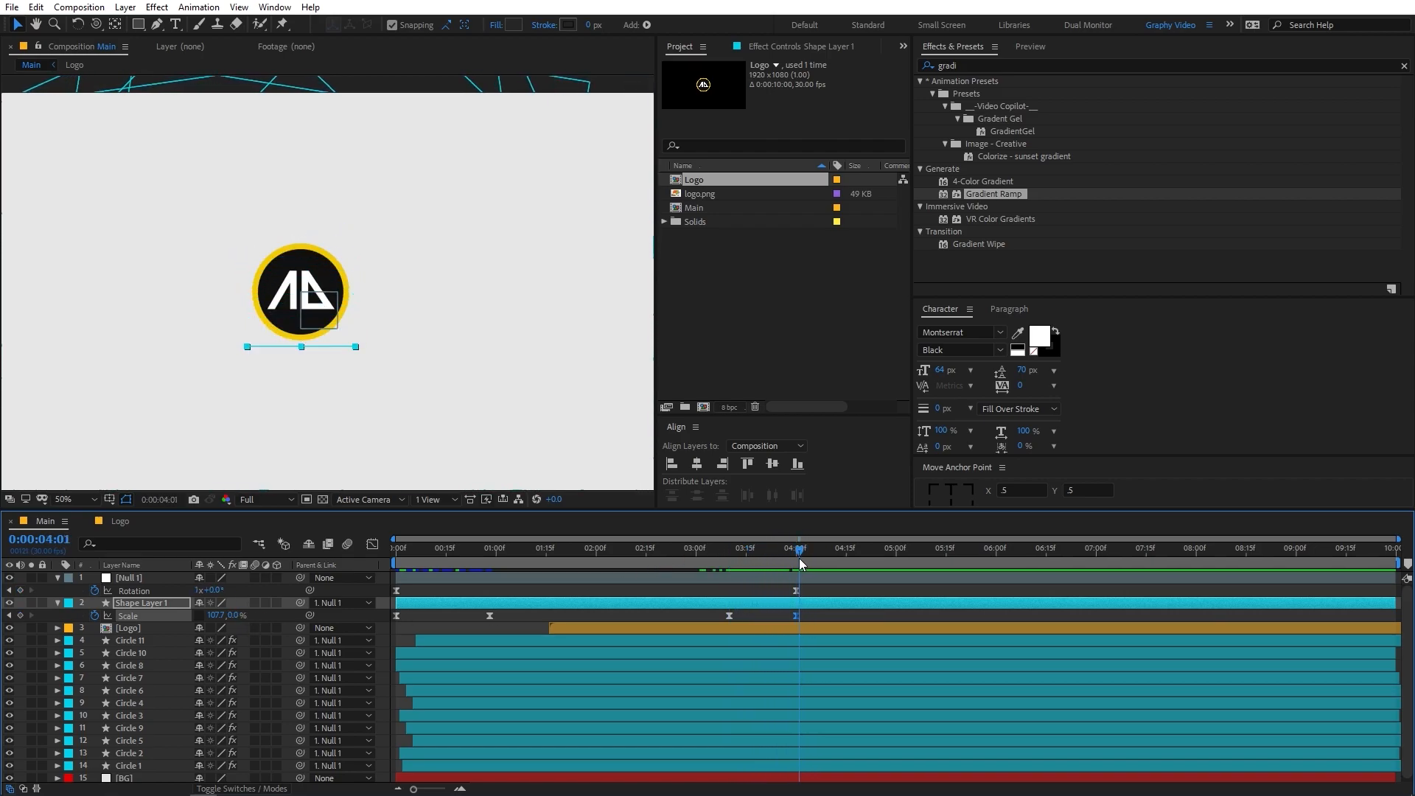
Reshape the speed curve between Shape Layer 1's last two Scale keyframes to peak sharply near the end, and preview it.
shift+click(730, 616)
click(372, 544)
drag(861, 678, 754, 705)
click(669, 549)
key(space)
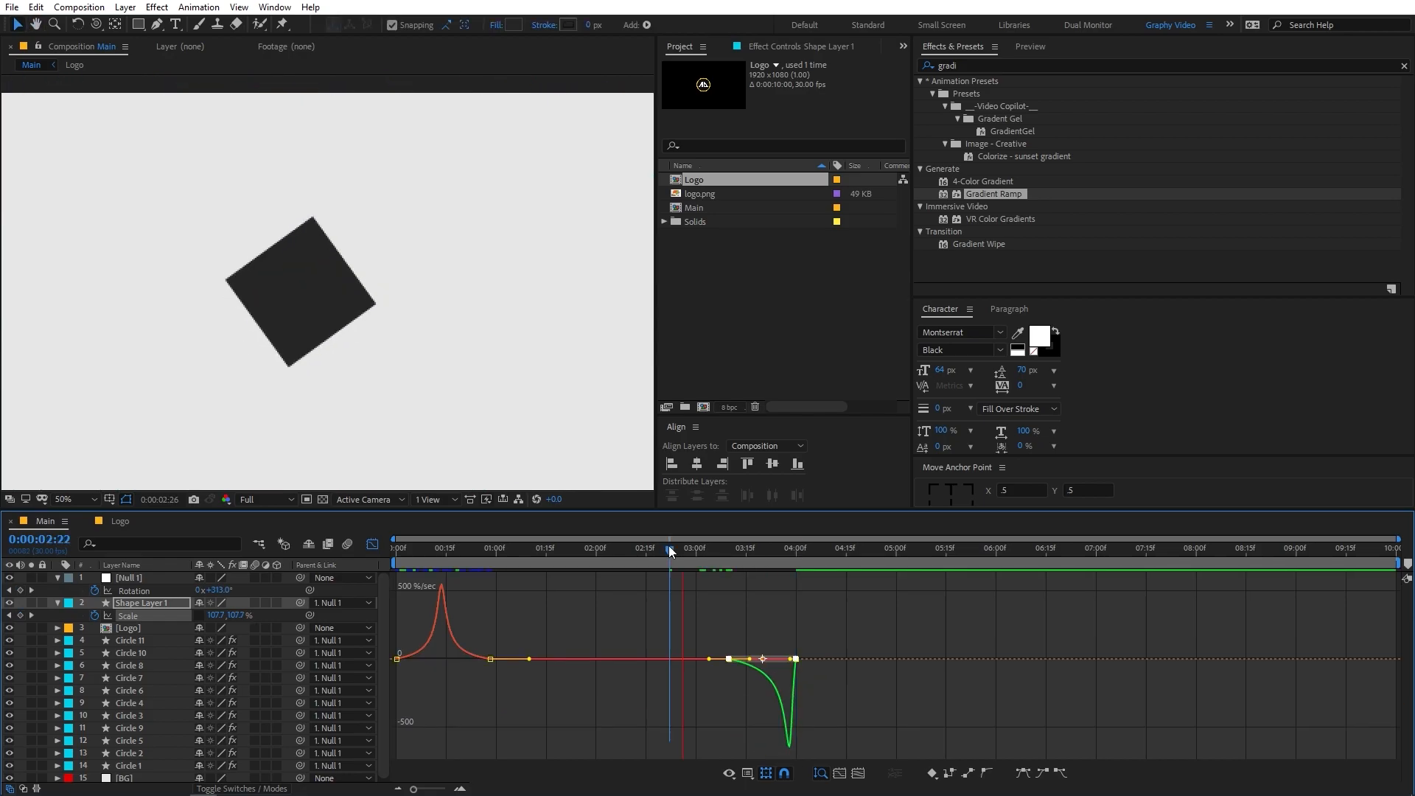
key(space)
key(shift+F3)
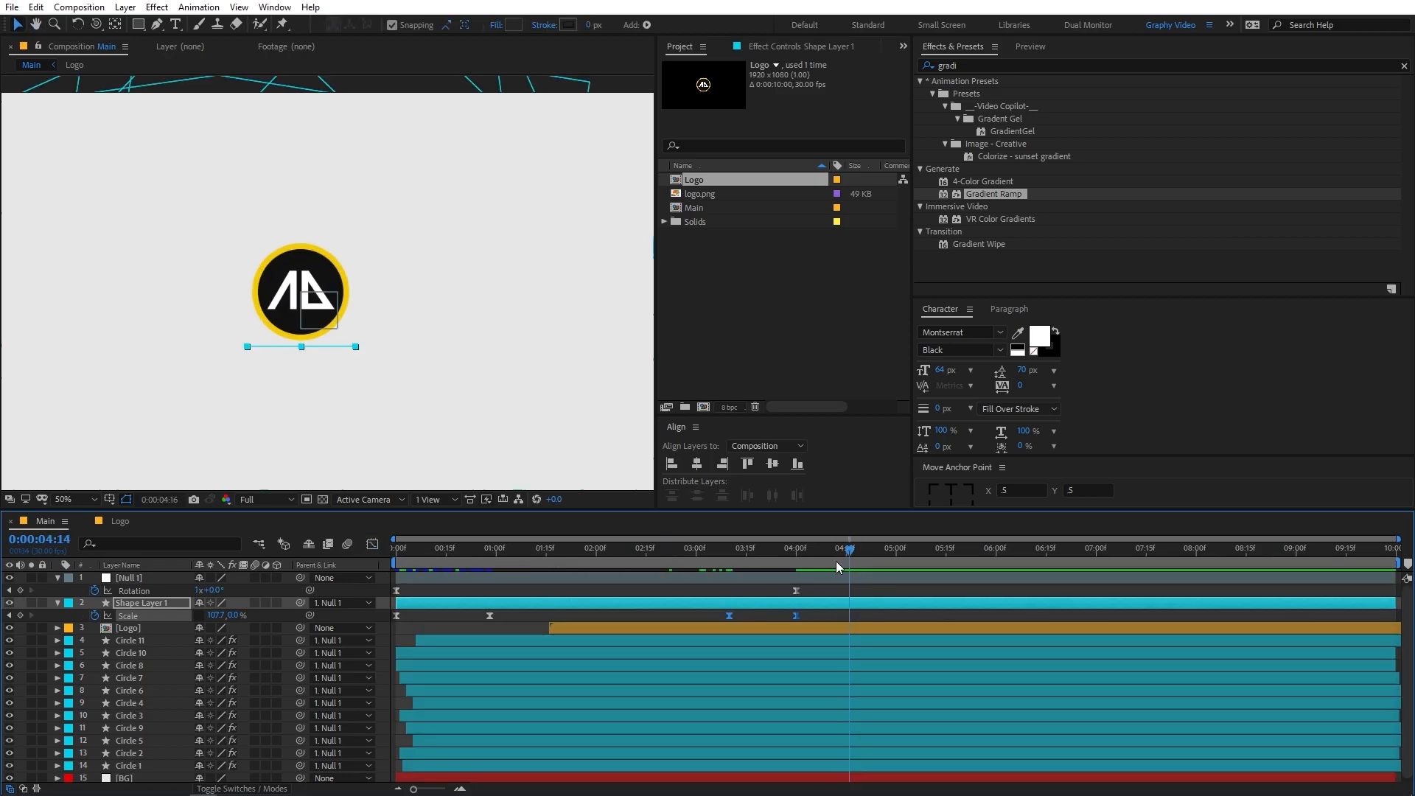
Parent the Logo layer to Null 1 and check how it rotates around 0:00:03:21.
click(133, 631)
drag(299, 633, 118, 578)
mouse_move(789, 557)
mouse_down()
mouse_move(754, 577)
mouse_move(772, 577)
mouse_up()
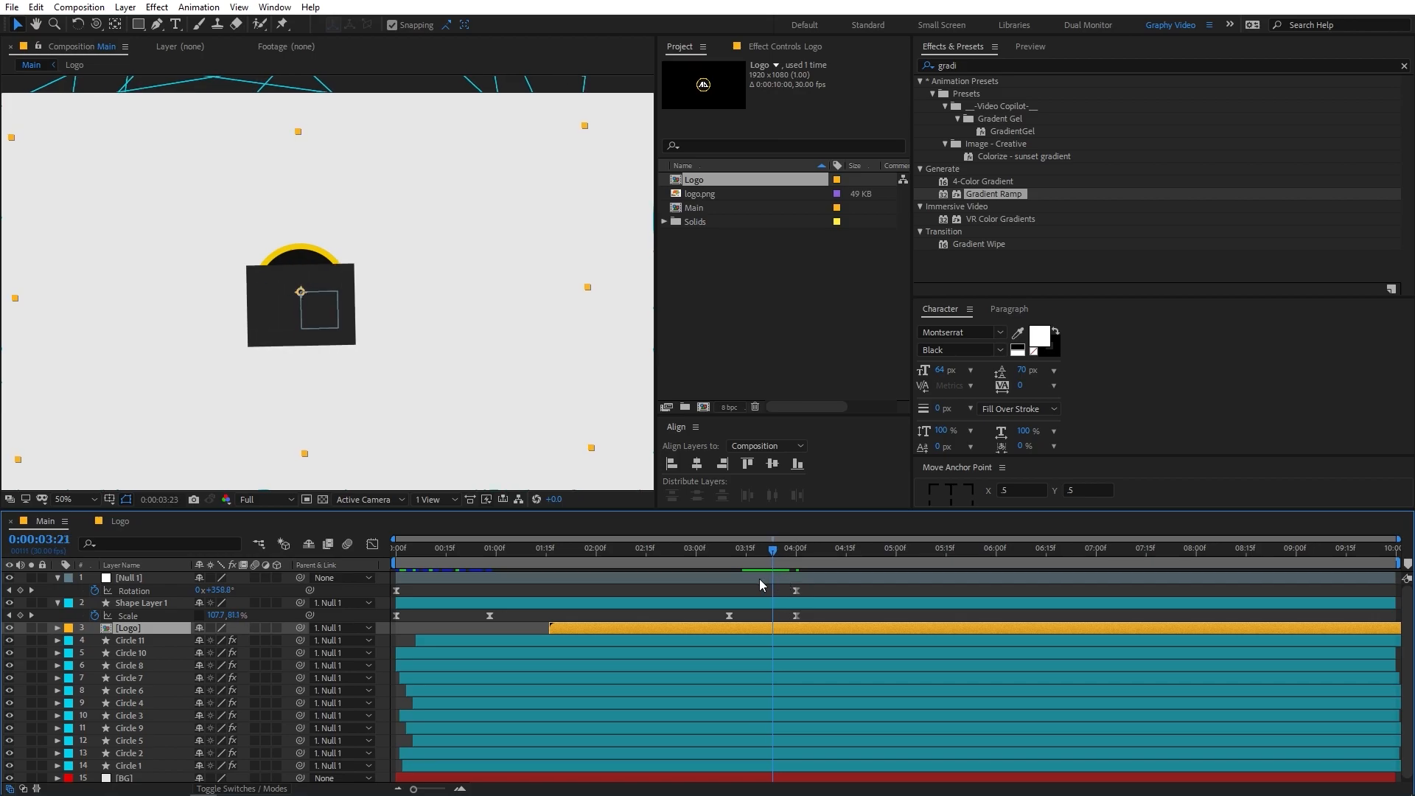
Preview the logo reveal and the whole animation from the start, ending with the current time at 0:00:04:00.
drag(771, 581, 741, 590)
key(space)
key(space)
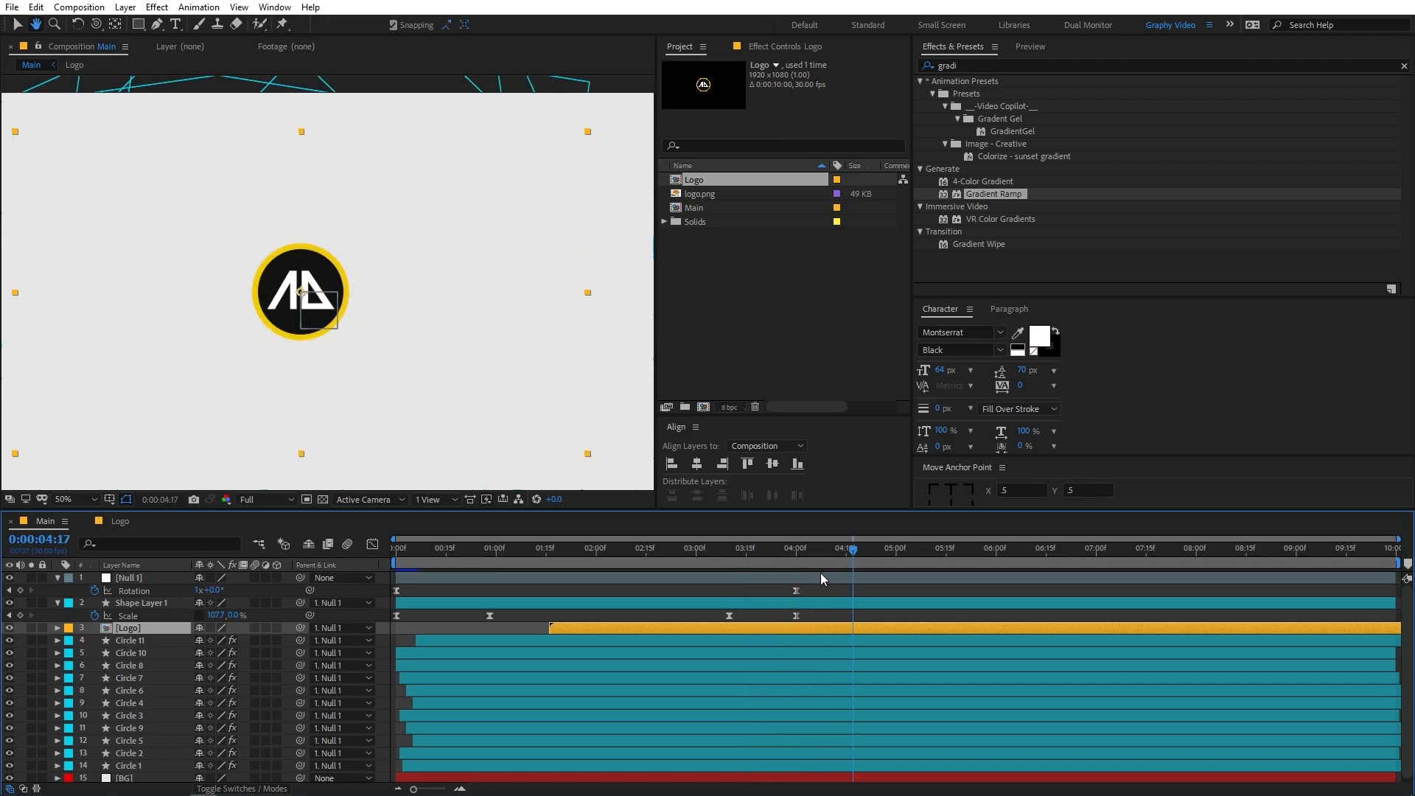
key(Home)
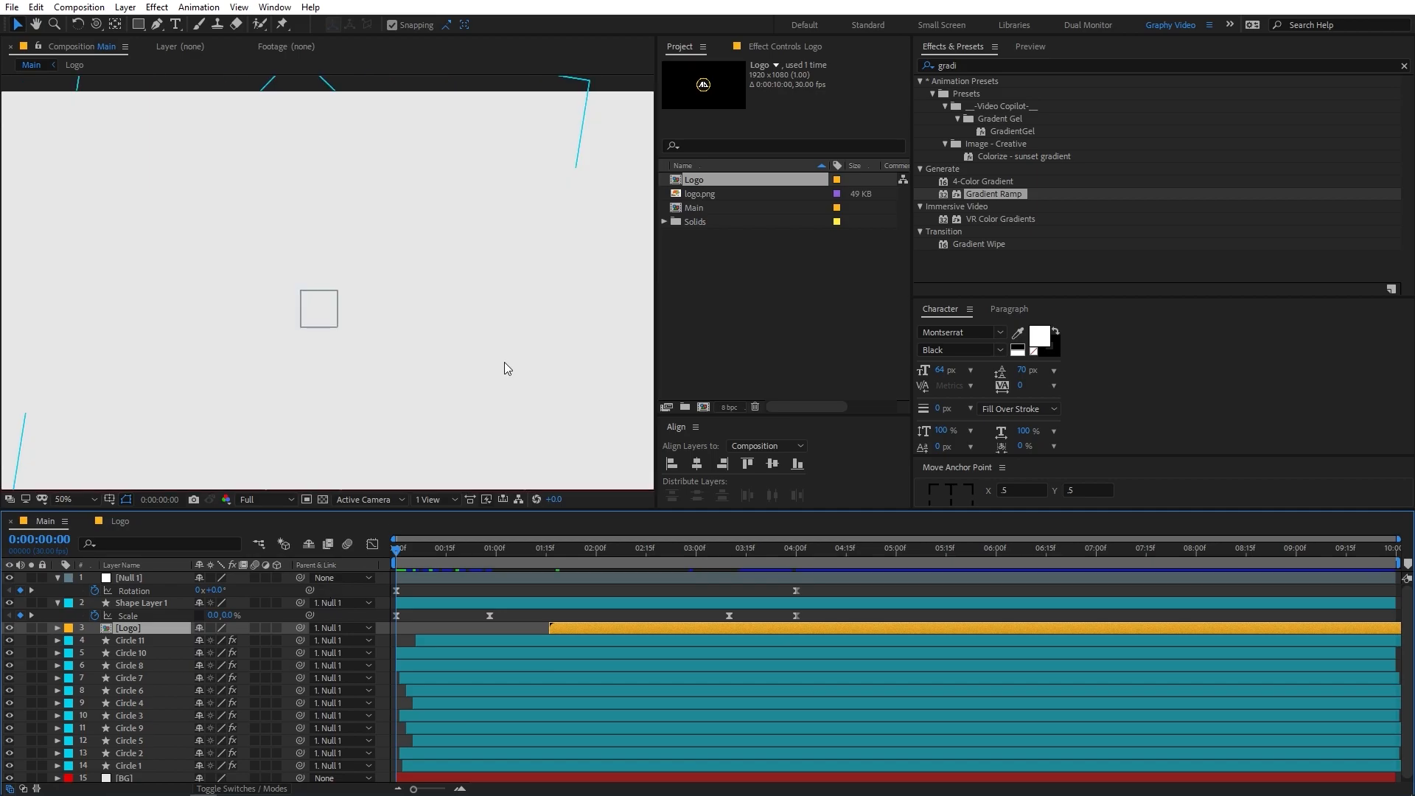
key(space)
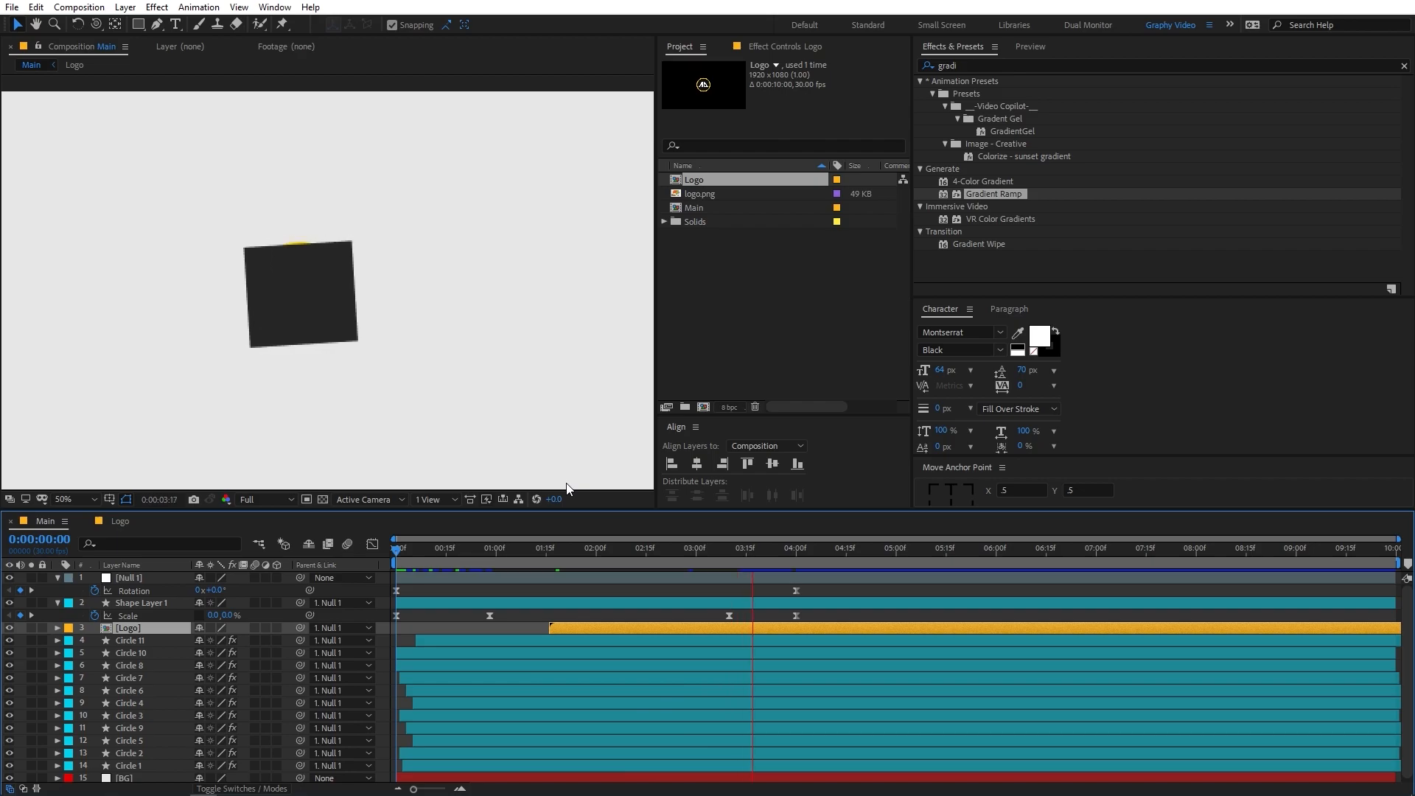
key(space)
mouse_move(806, 560)
mouse_down()
mouse_move(717, 579)
mouse_move(794, 580)
mouse_up()
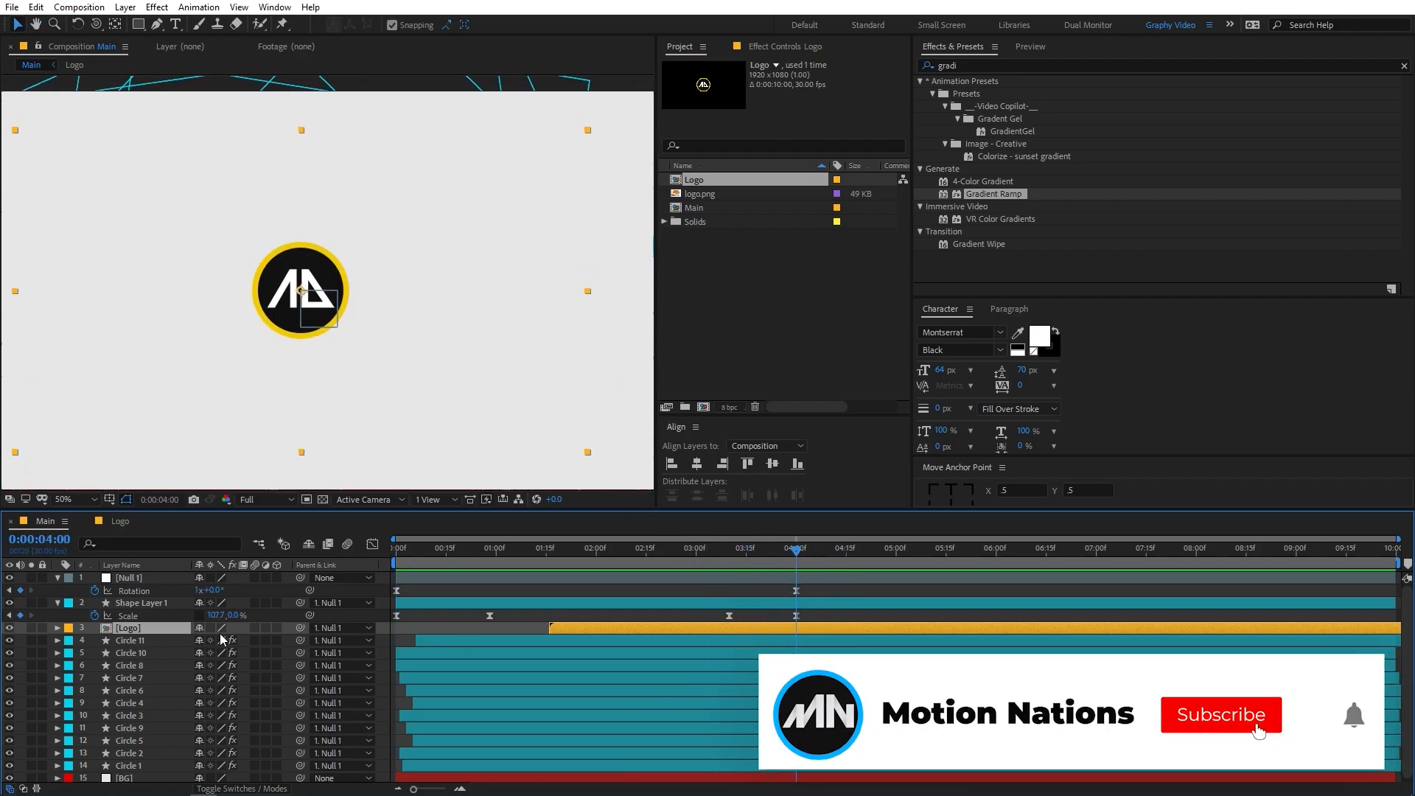
Collapse the open layer properties and create a full-frame 1920 × 1080 solid in dark gray #171717.
click(60, 578)
click(56, 579)
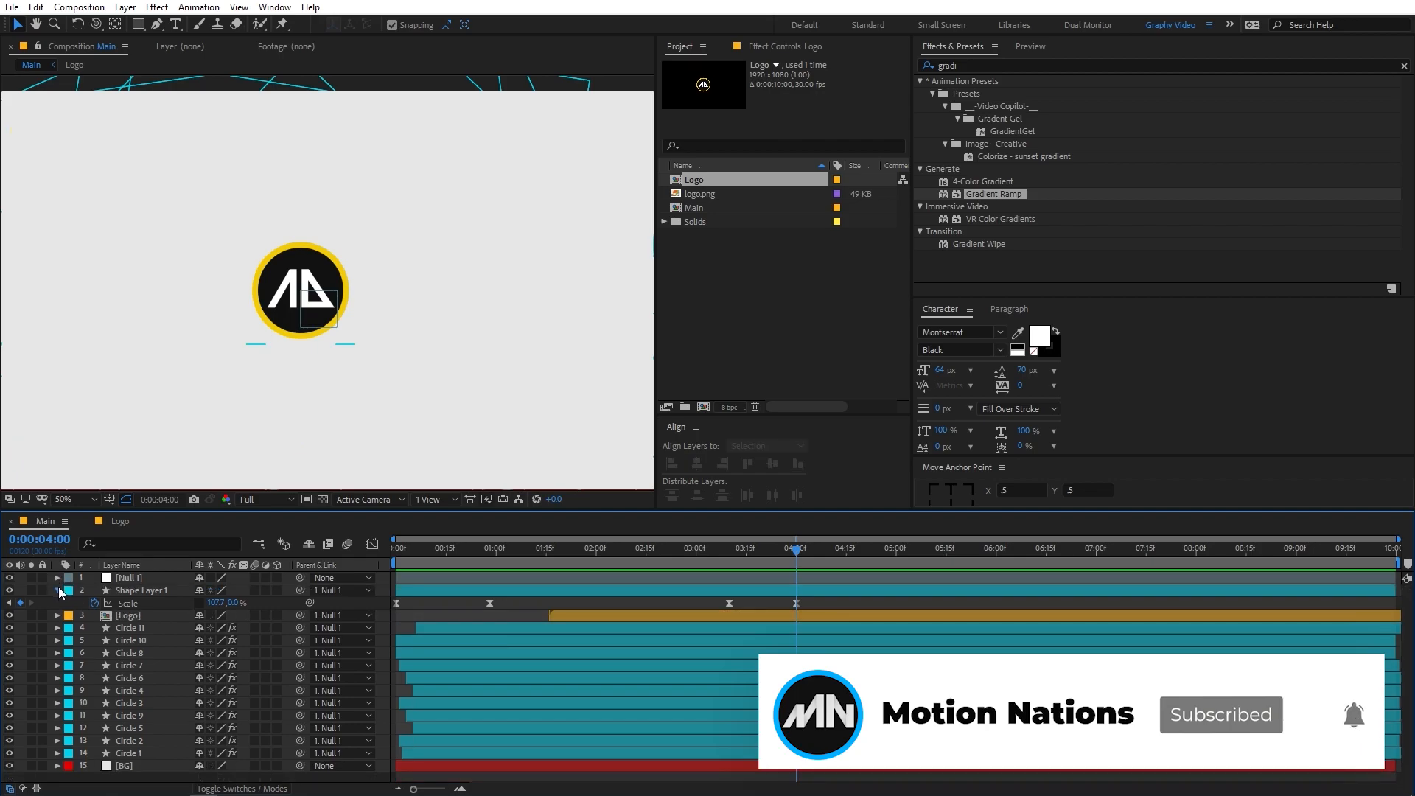
click(58, 590)
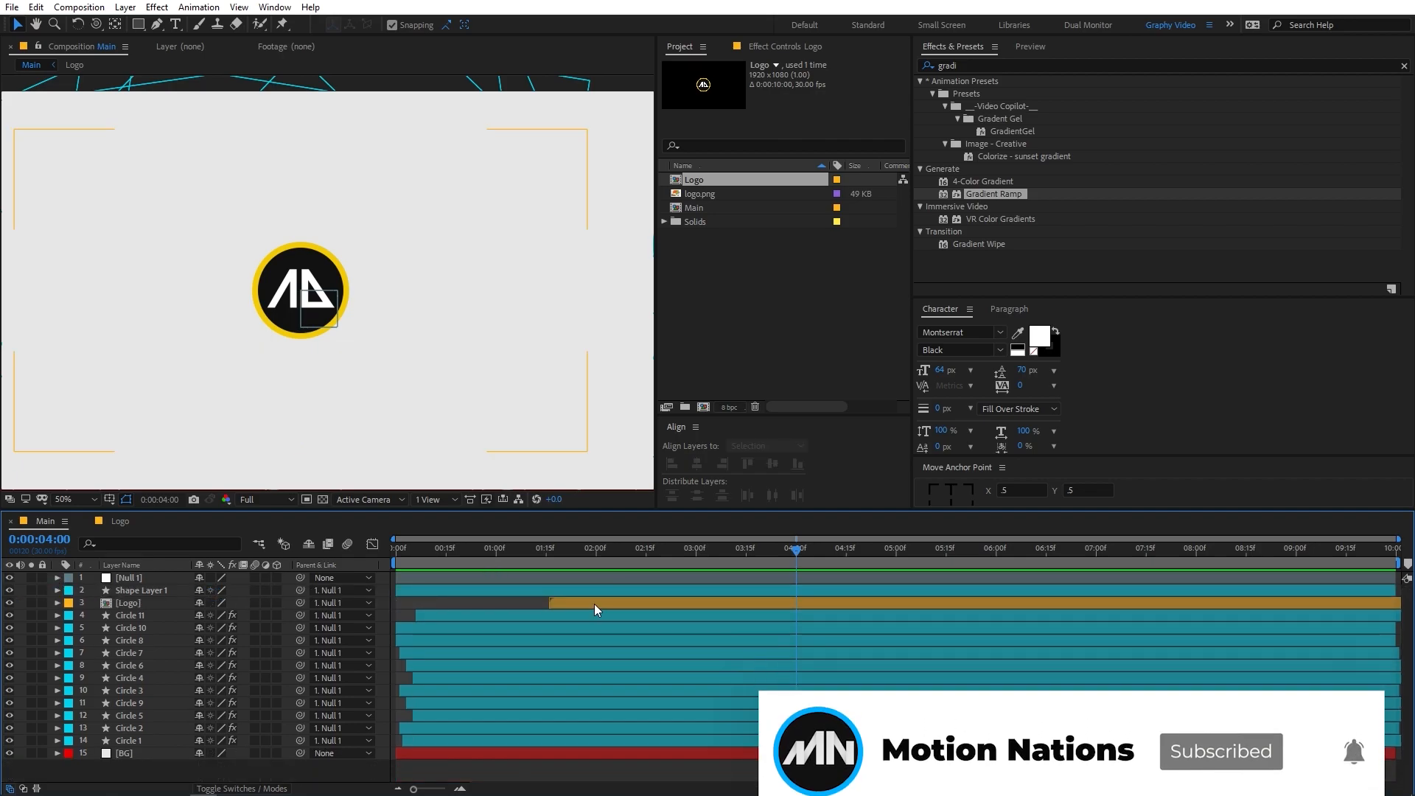
right_click(492, 767)
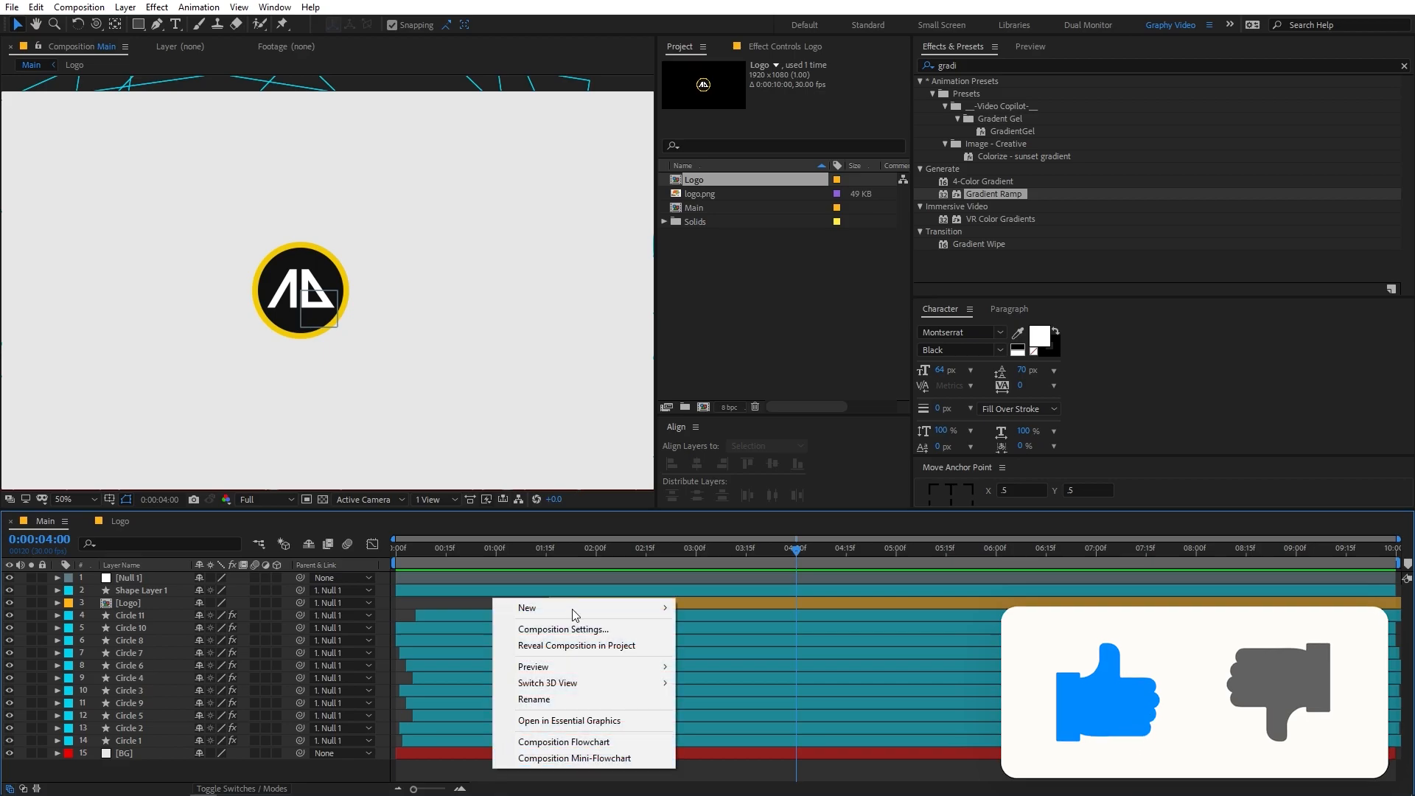
mouse_move(576, 614)
click(709, 644)
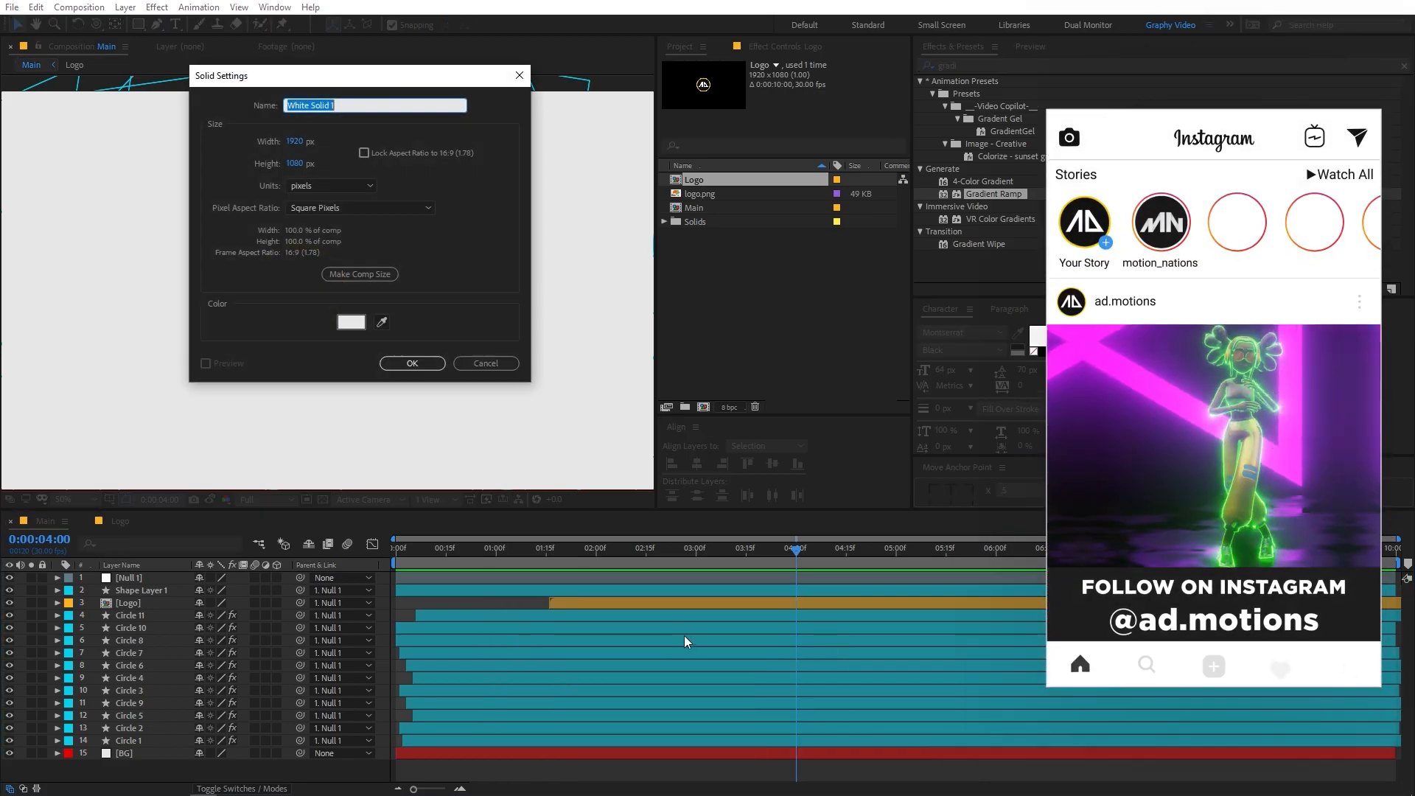
click(351, 322)
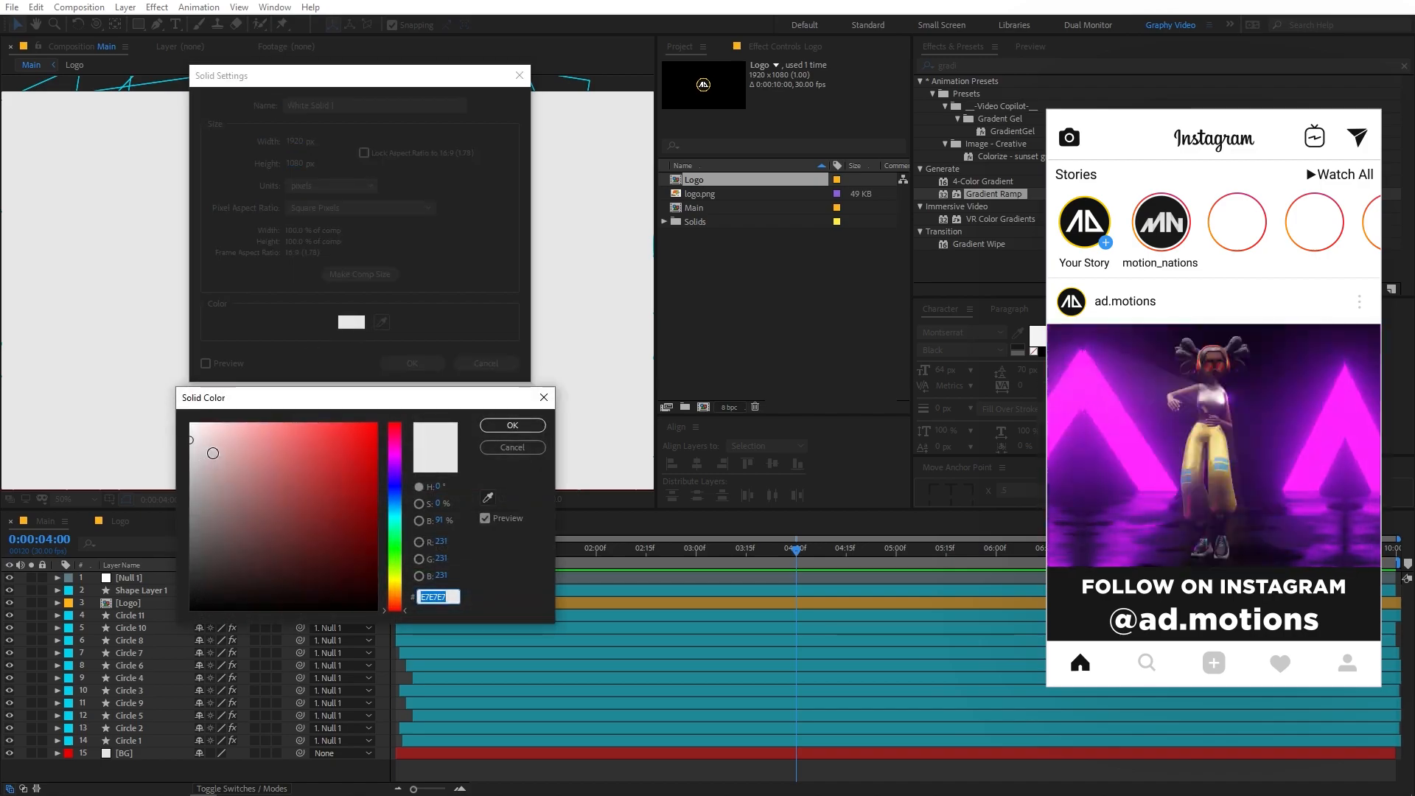
mouse_move(190, 521)
mouse_down()
mouse_move(165, 571)
mouse_move(131, 596)
mouse_up()
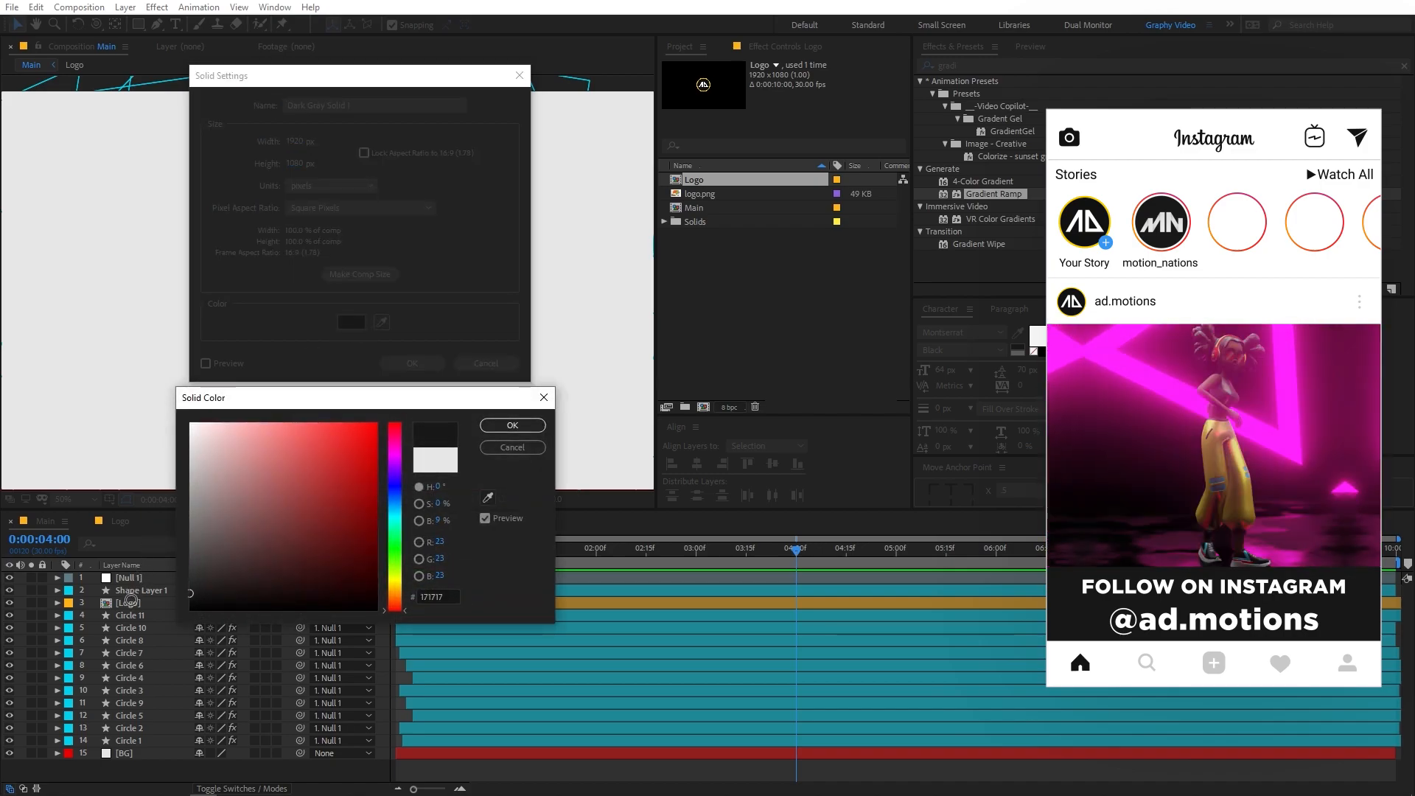
click(536, 425)
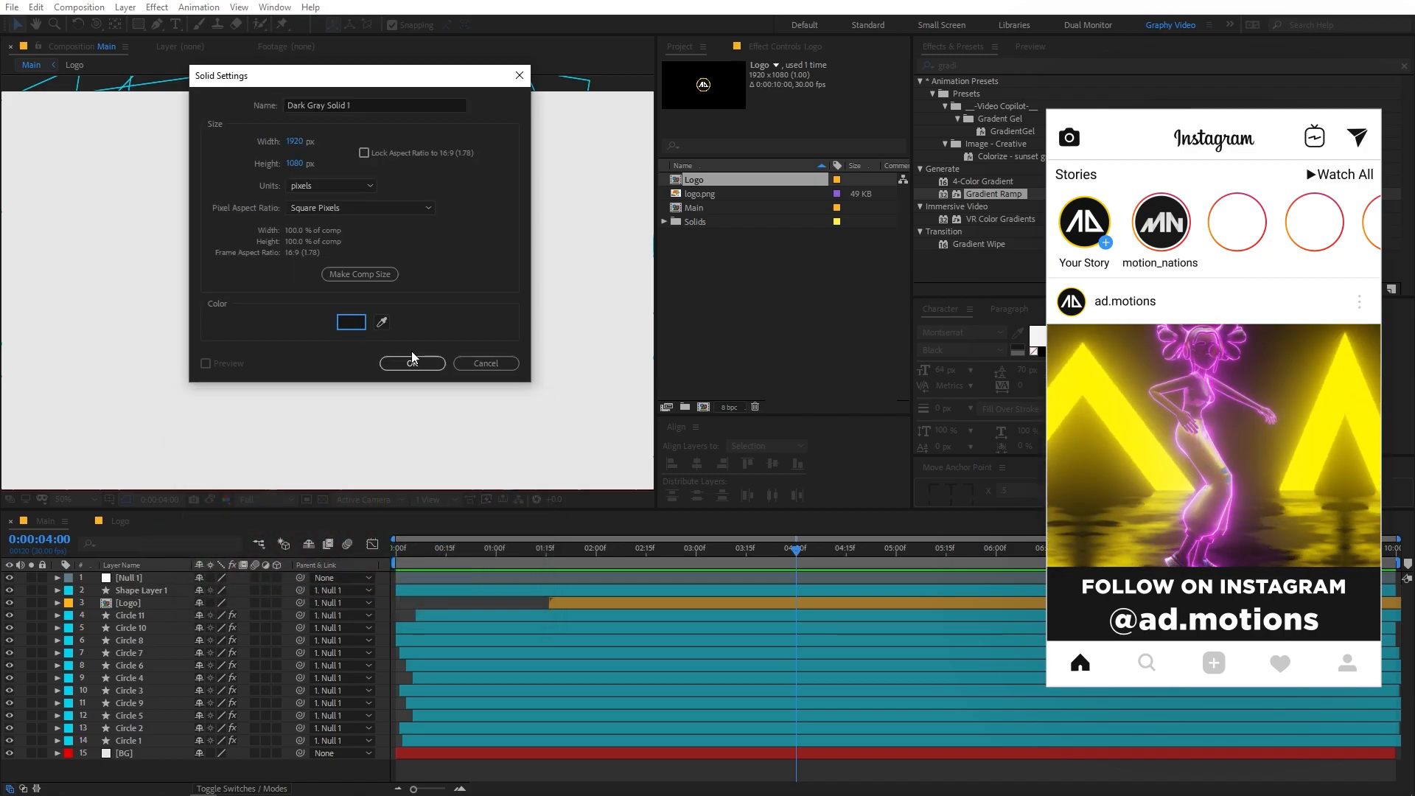
click(412, 363)
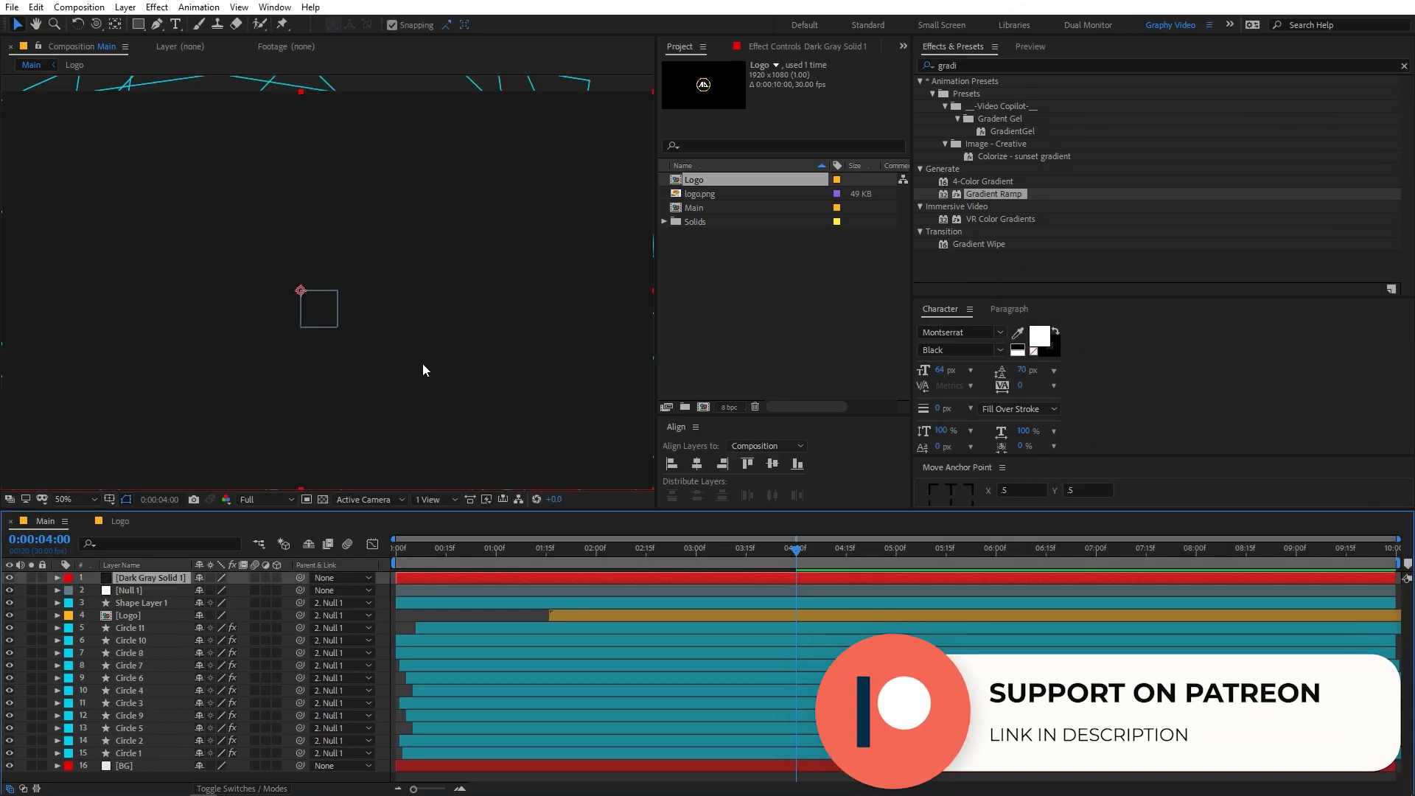
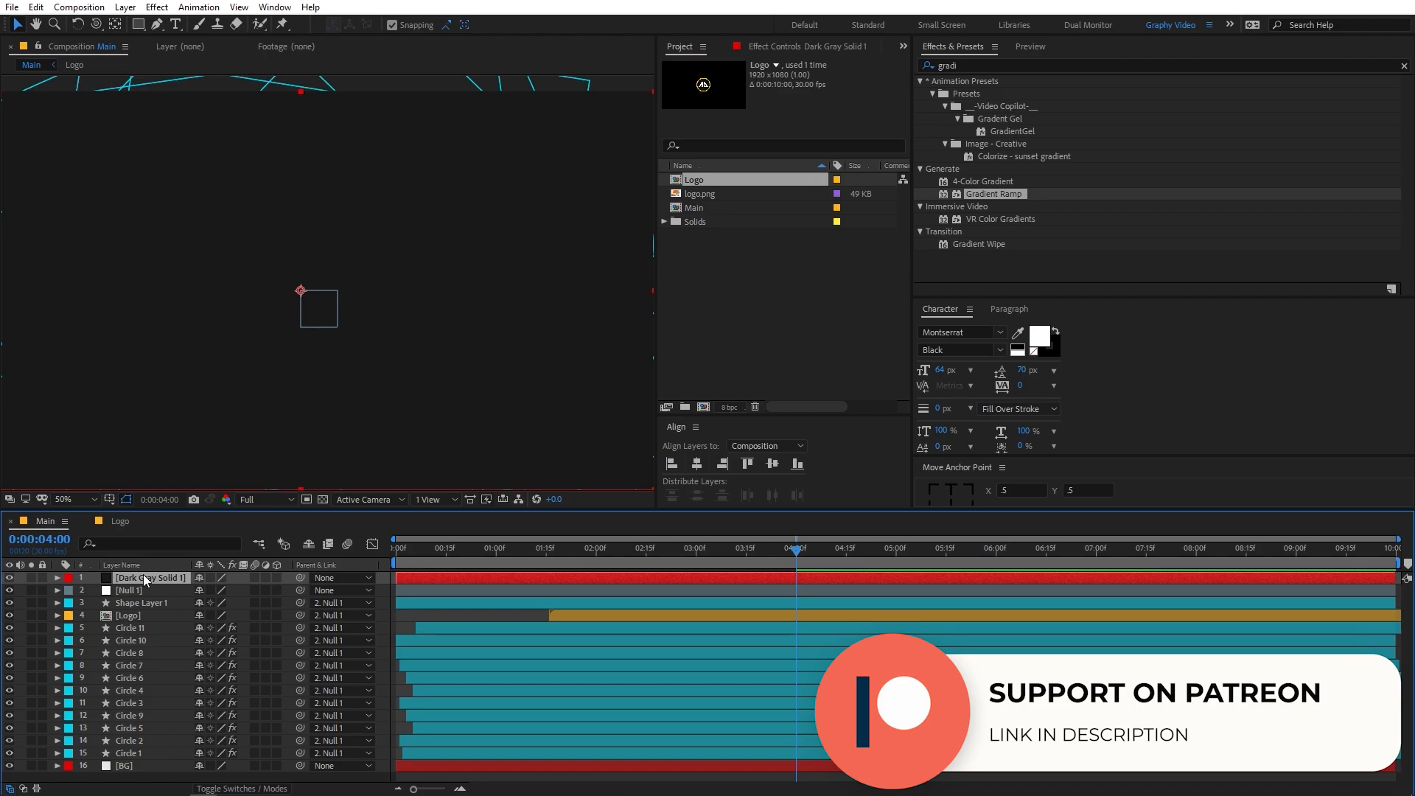
Keyframe the dark gray solid's Position at 960, 540 at 0:00:04:00 and at 960, -546 above the frame at 0:00:03:10.
key(p)
click(94, 590)
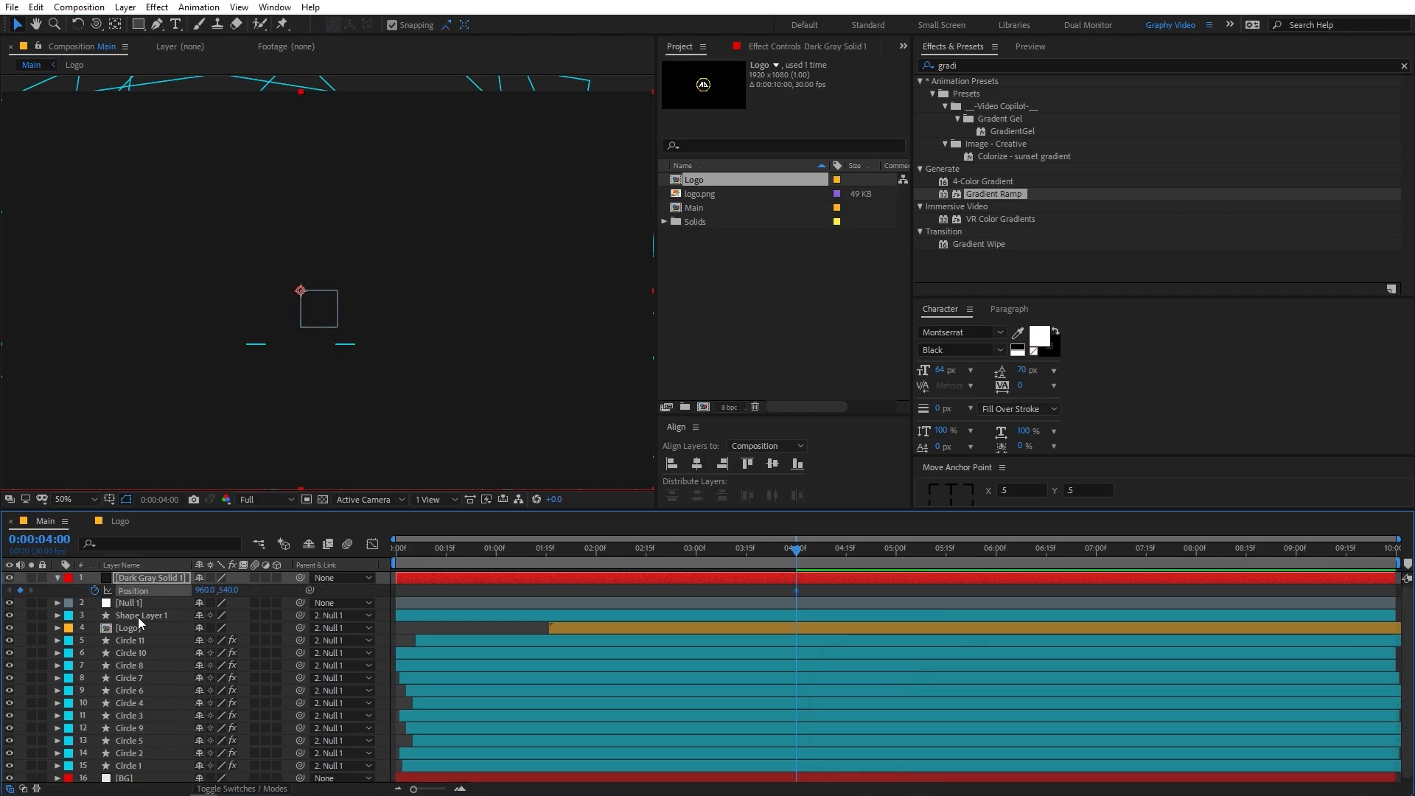
click(138, 617)
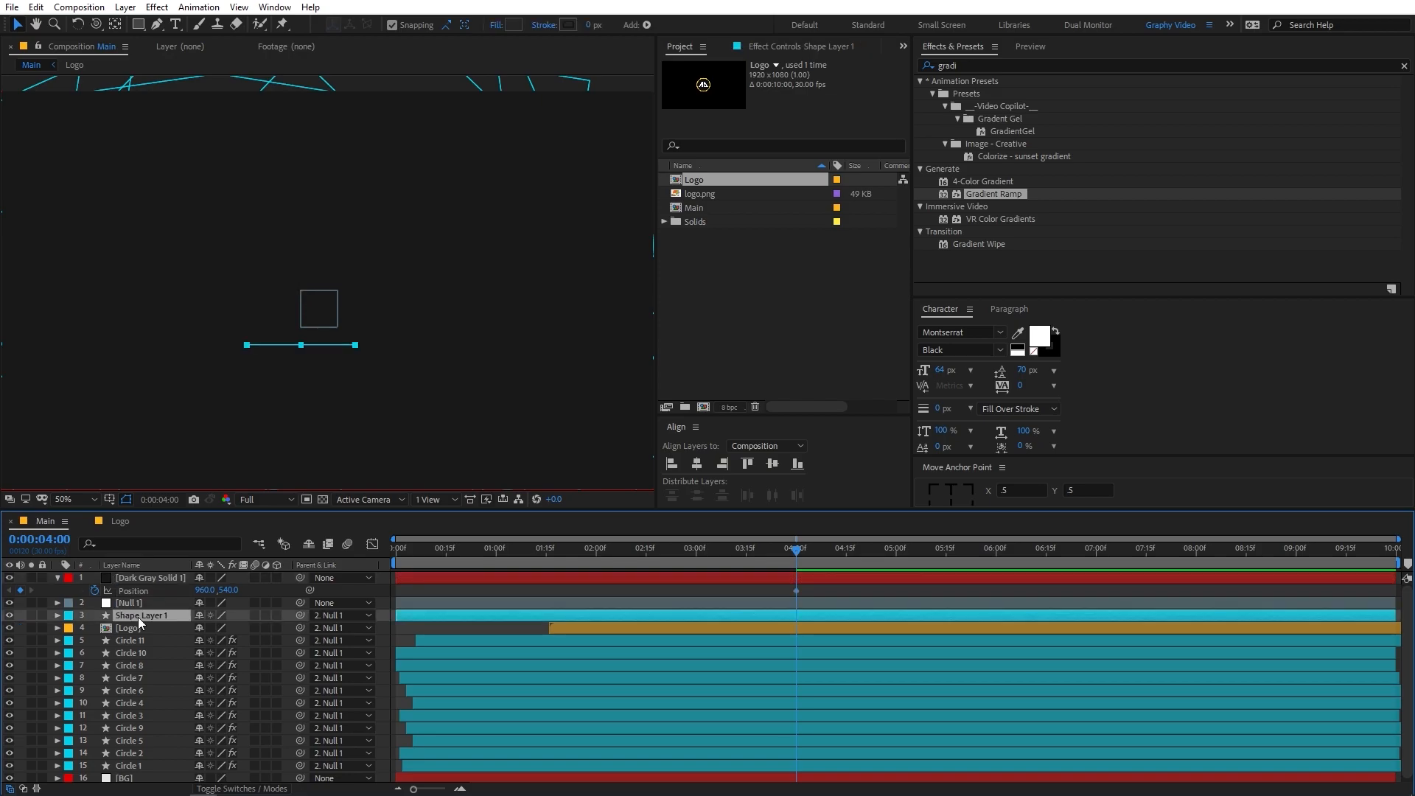
key(s)
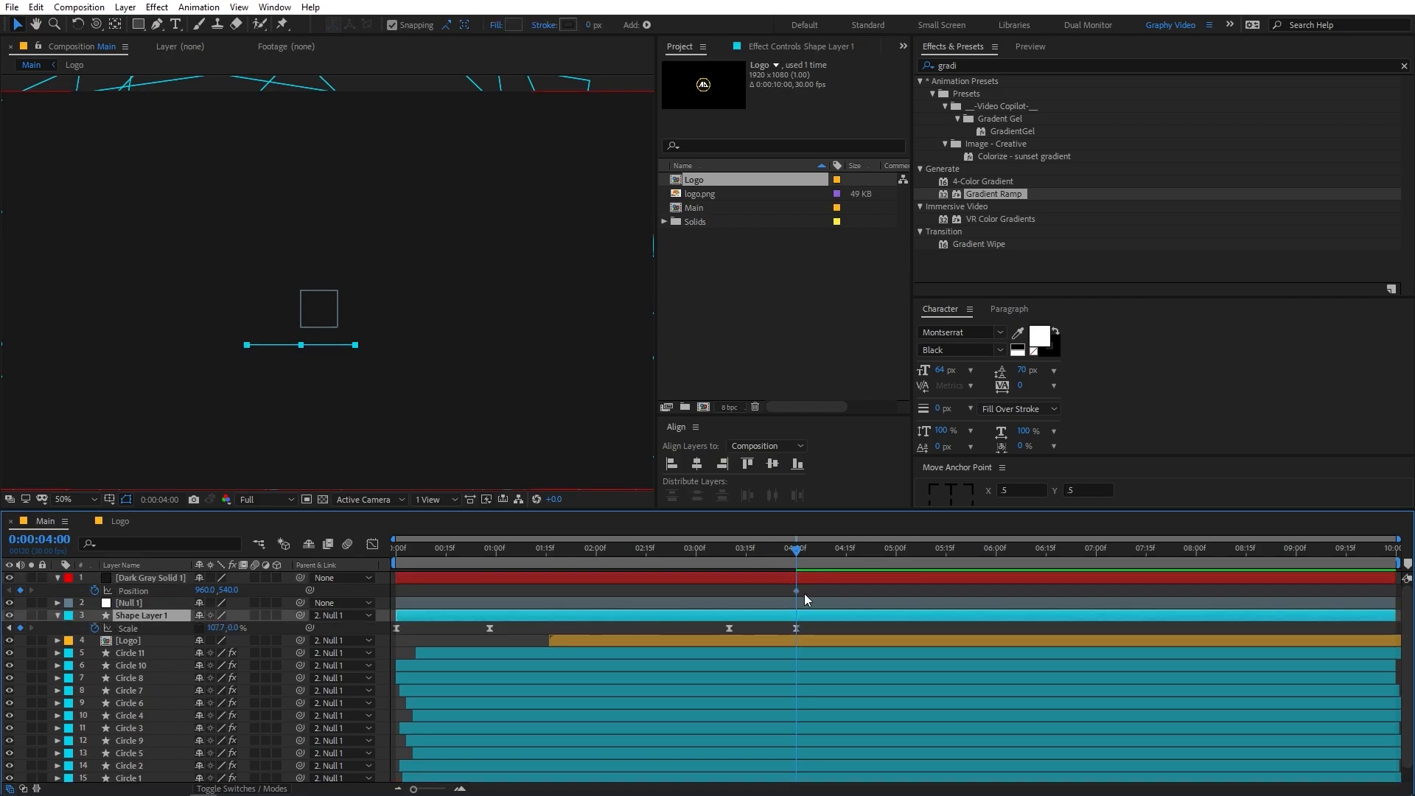
drag(776, 554, 719, 563)
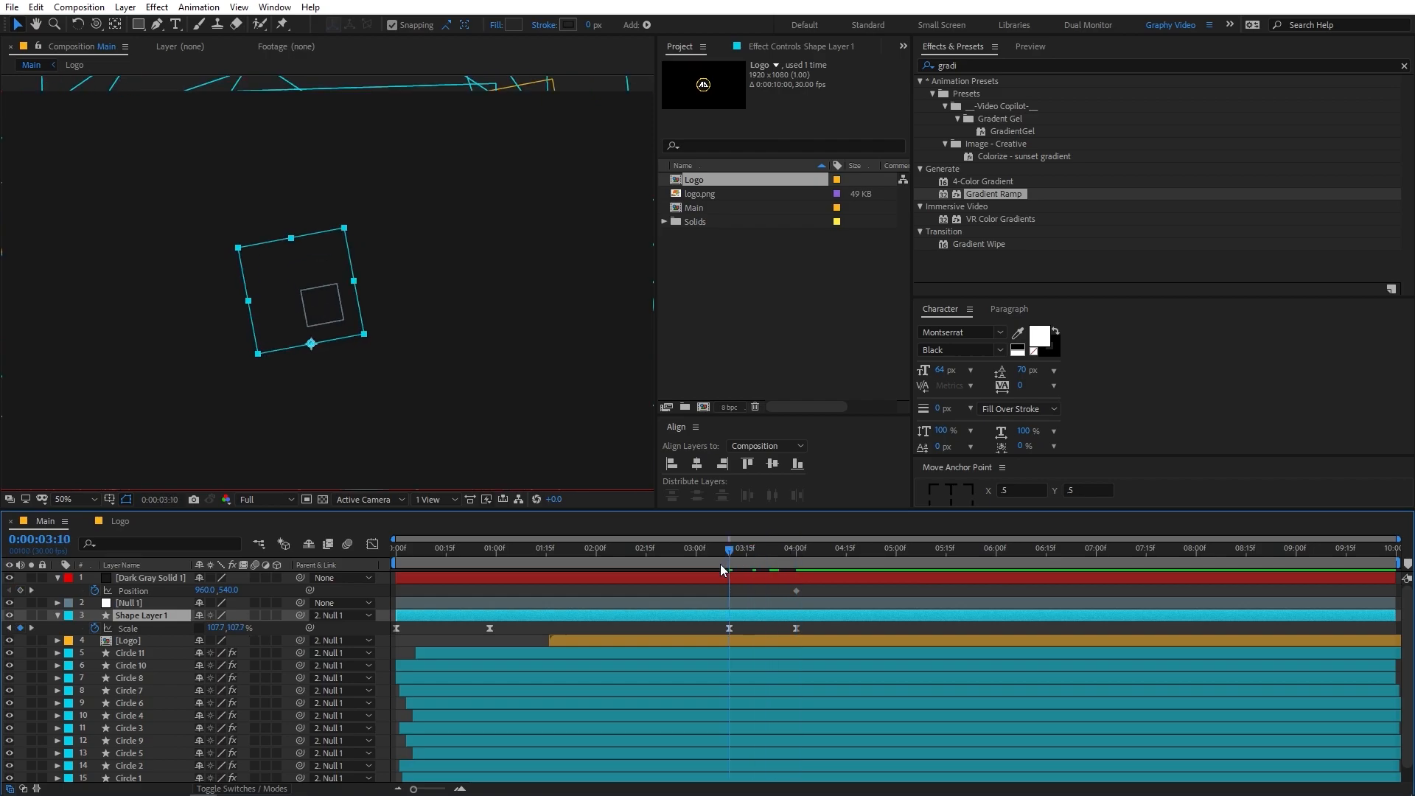
drag(411, 400, 463, 24)
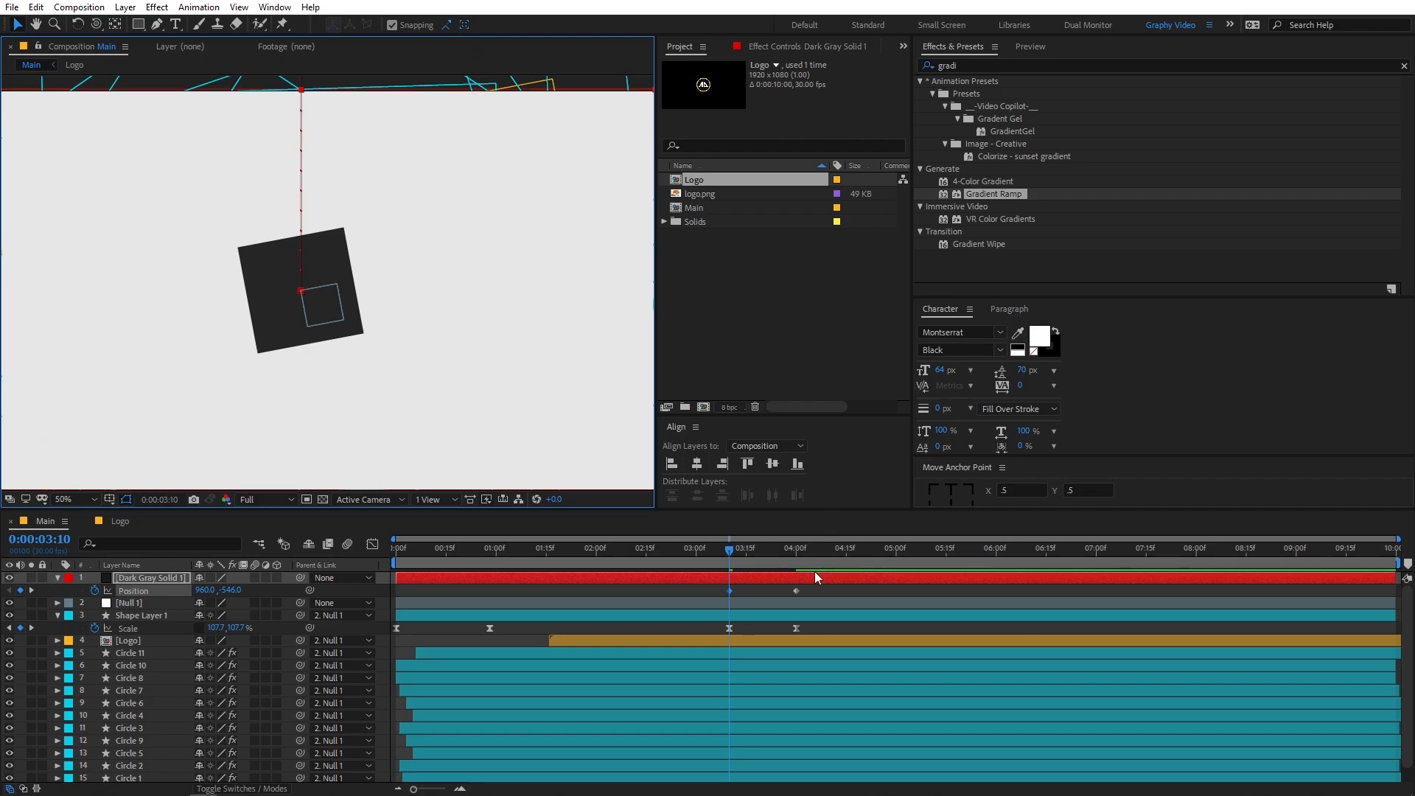
Ease the dark gray solid's two Position keyframes, shape their speed graph into a sharp mid-move peak, and check the motion.
drag(812, 590, 678, 598)
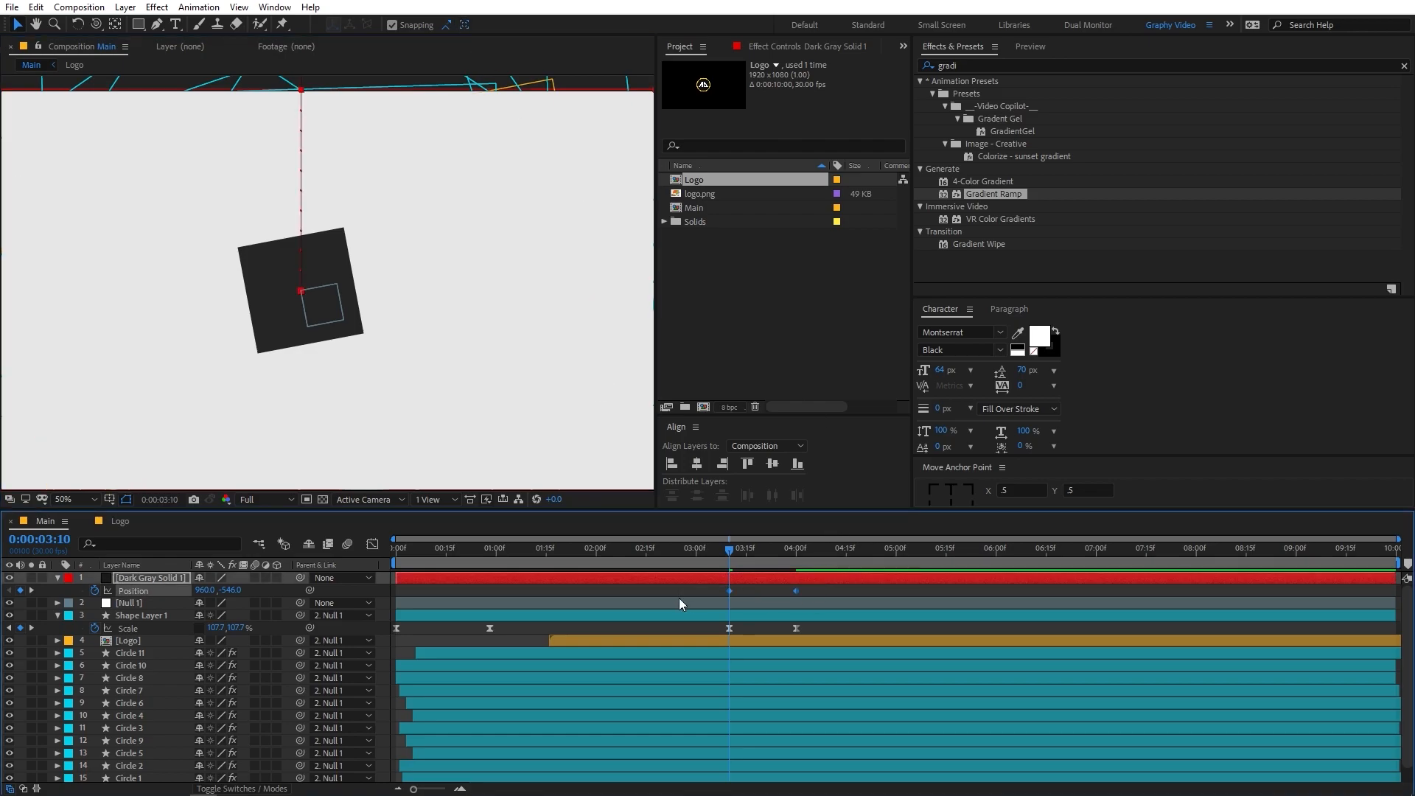
click(372, 543)
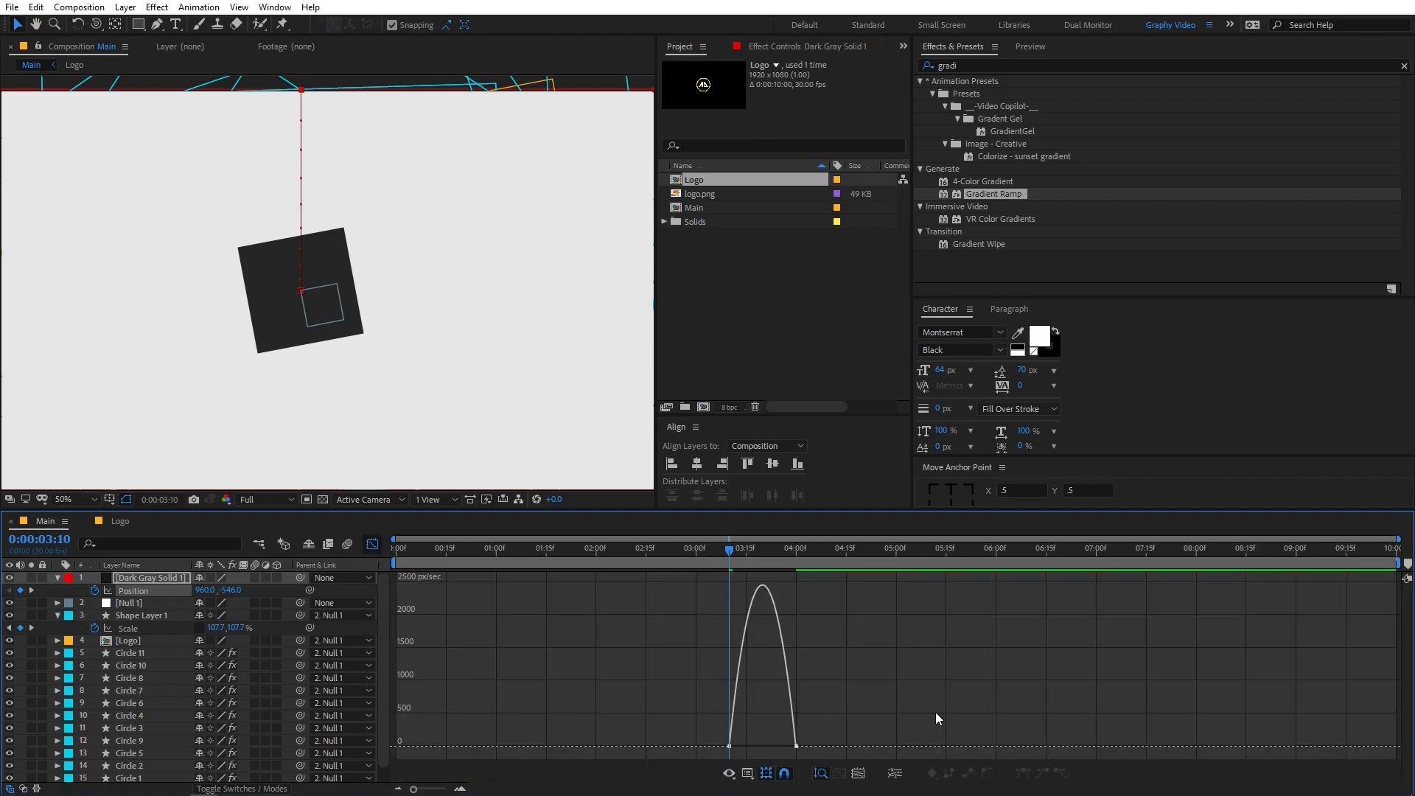
mouse_move(786, 742)
mouse_down()
mouse_move(741, 744)
mouse_move(765, 742)
mouse_up()
key(space)
drag(749, 555, 785, 558)
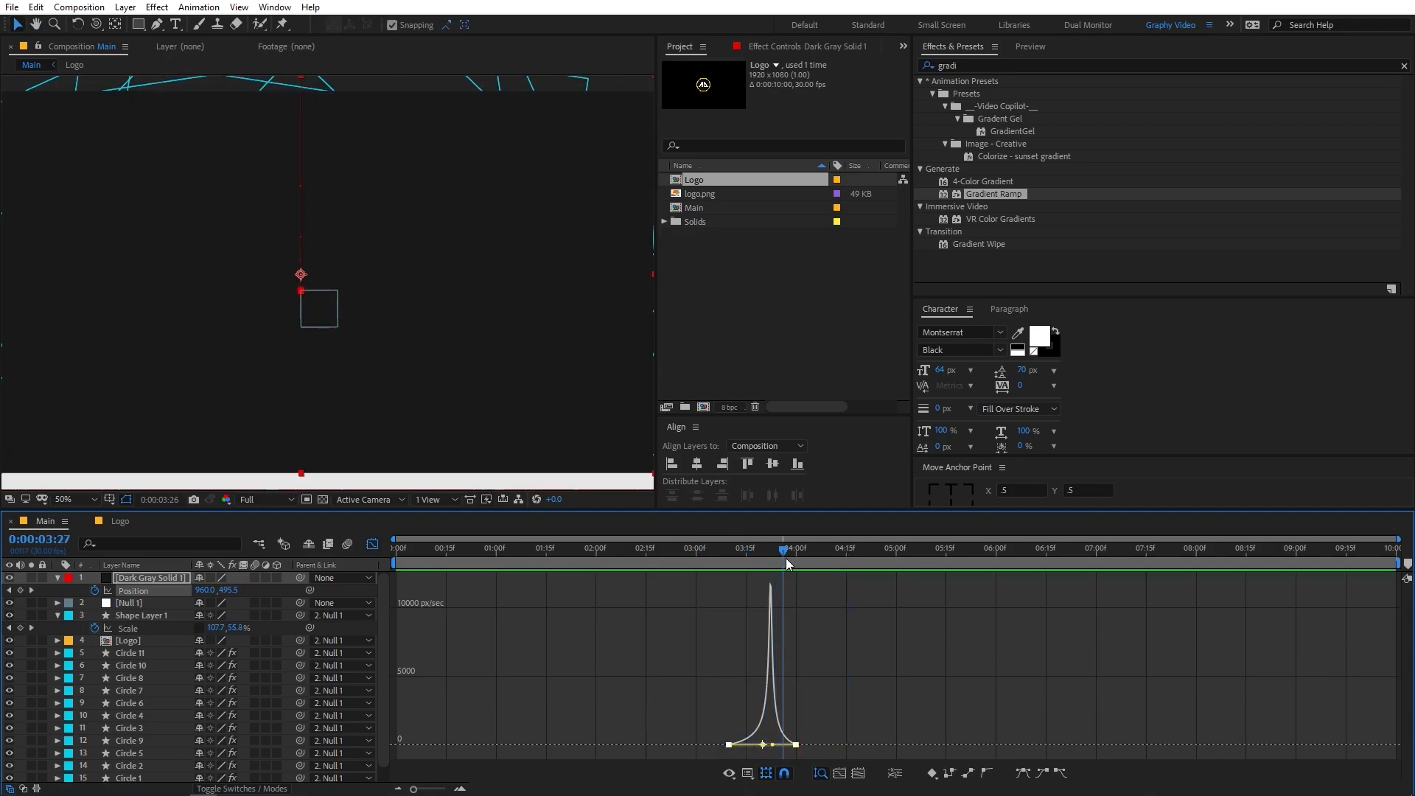
click(372, 544)
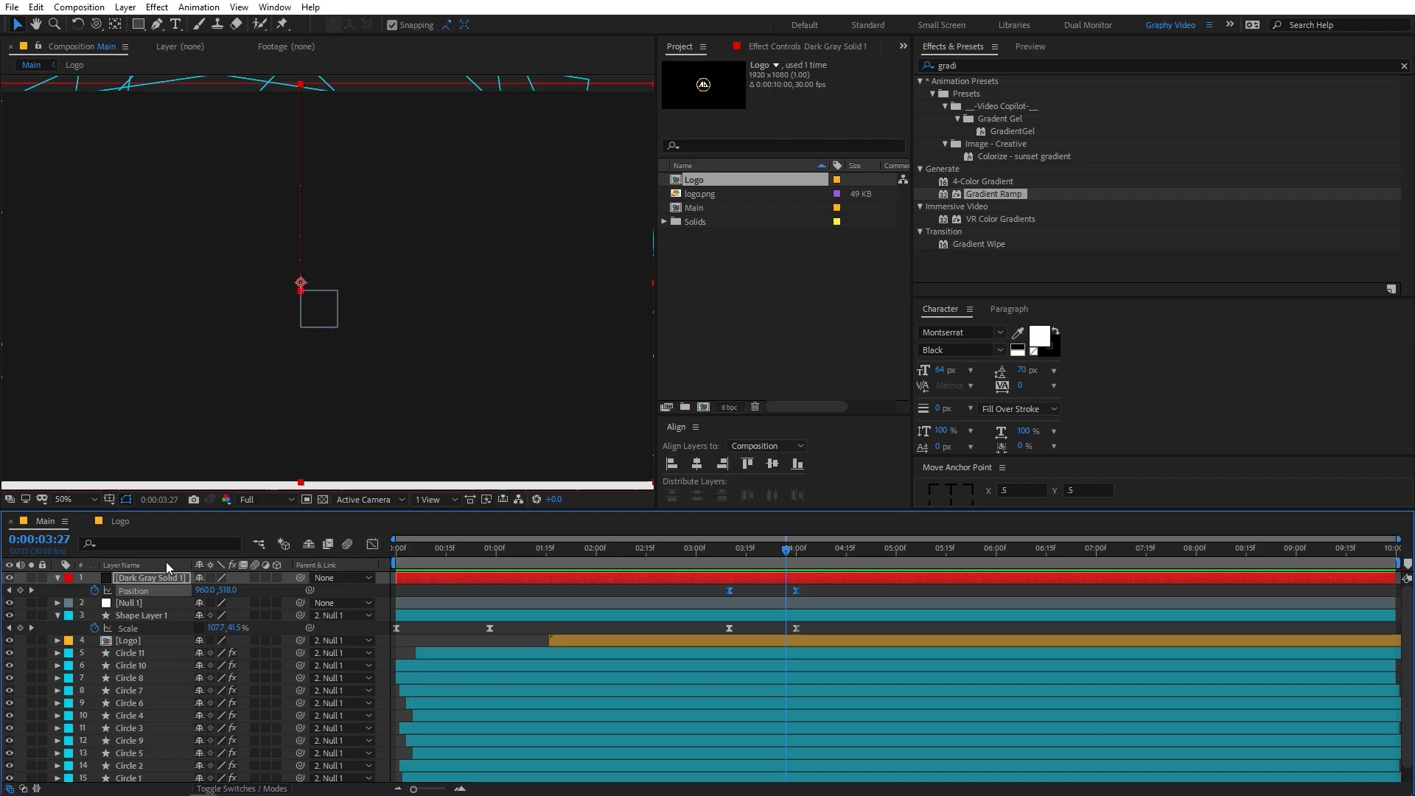
Place the dark gray solid below the Logo layer, trim its start to about 0:00:02:08, and preview the reveal.
drag(165, 578, 161, 643)
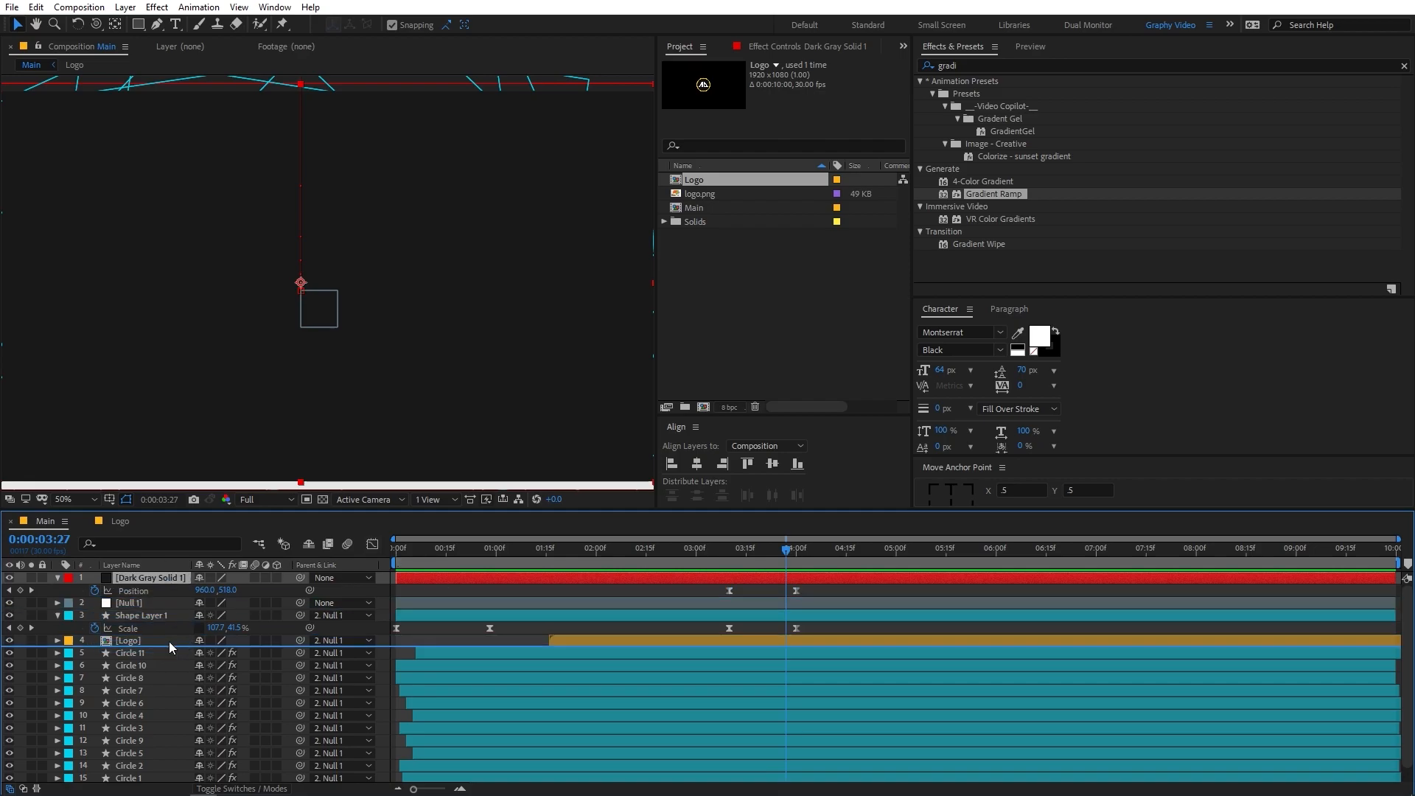
key(Home)
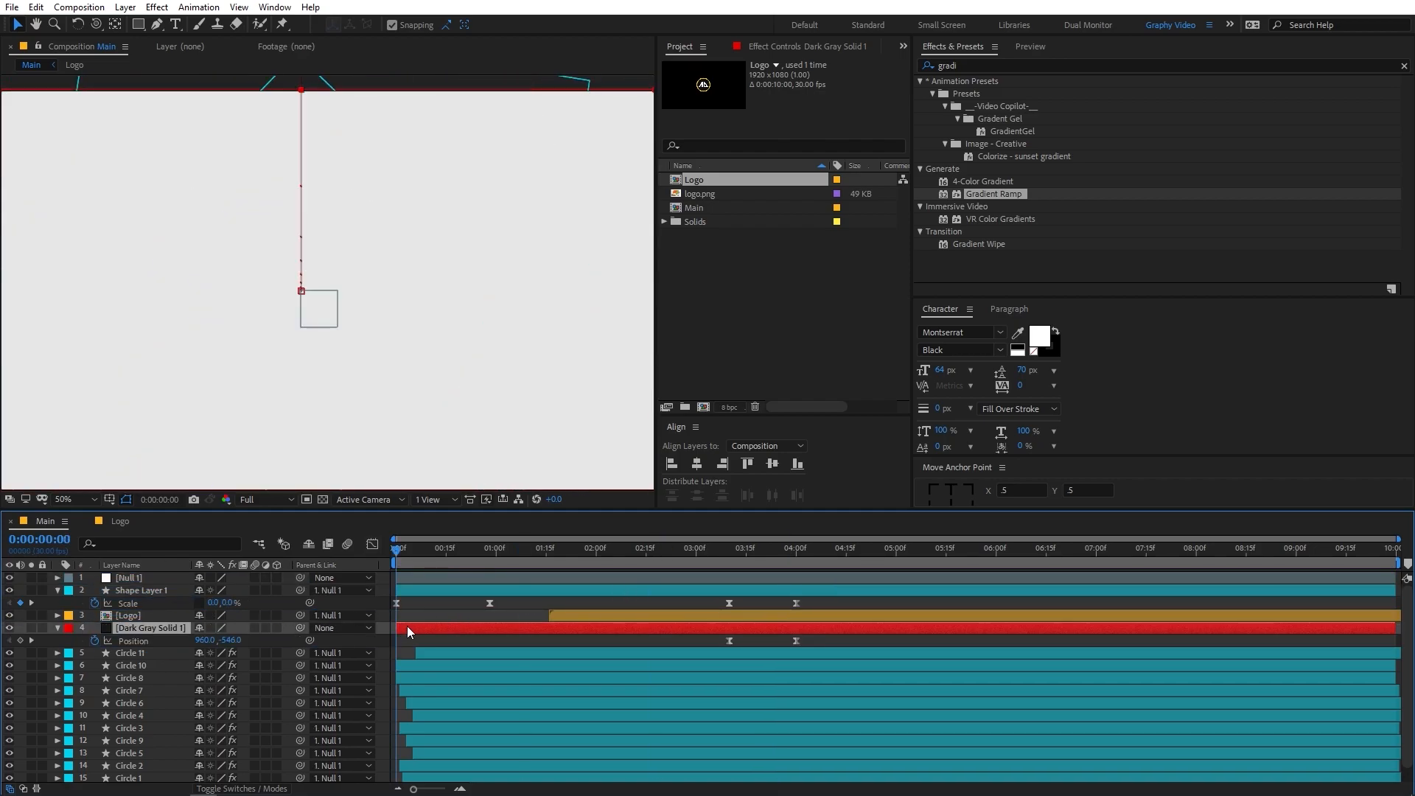
drag(403, 631, 610, 630)
key(space)
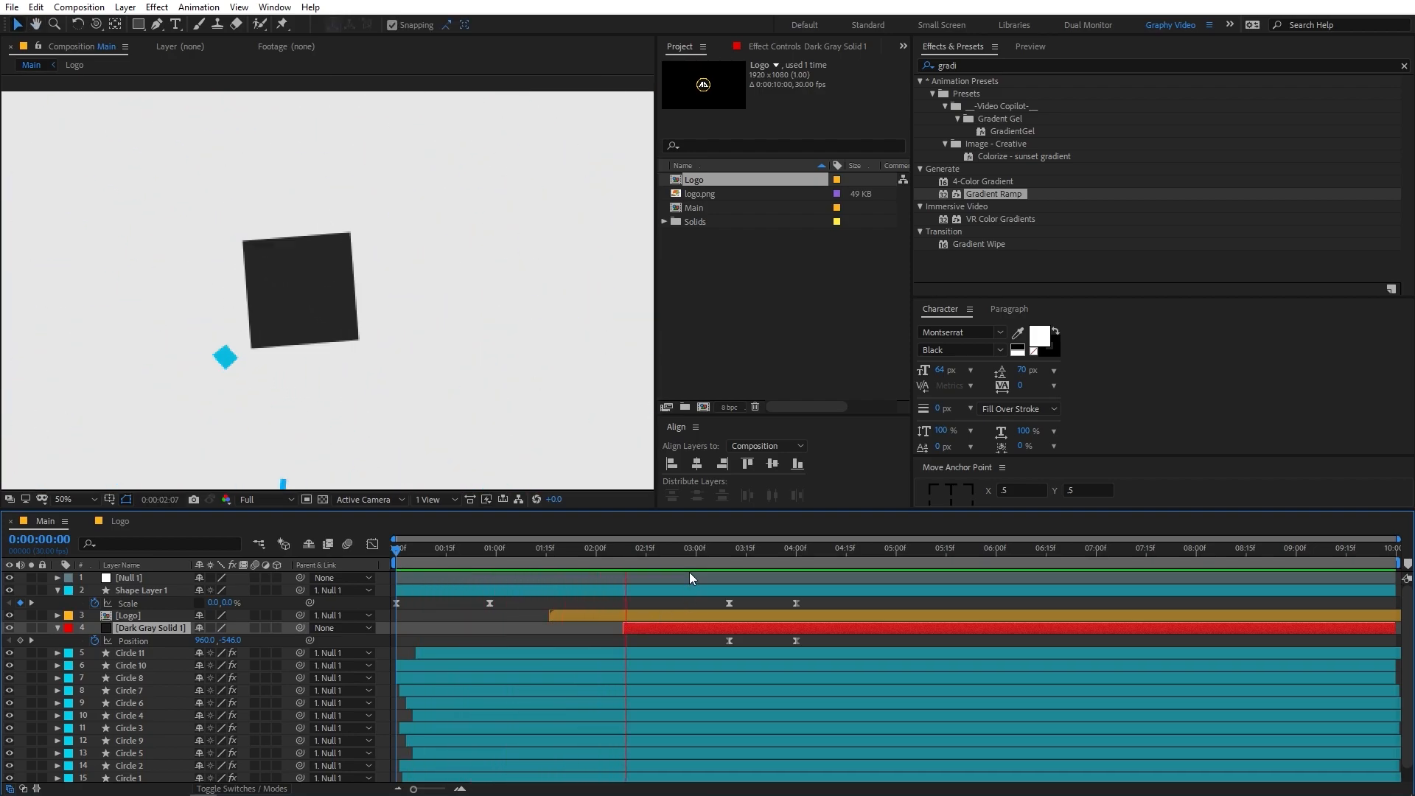
mouse_move(767, 556)
mouse_down()
mouse_move(779, 551)
mouse_move(750, 558)
mouse_move(766, 559)
mouse_up()
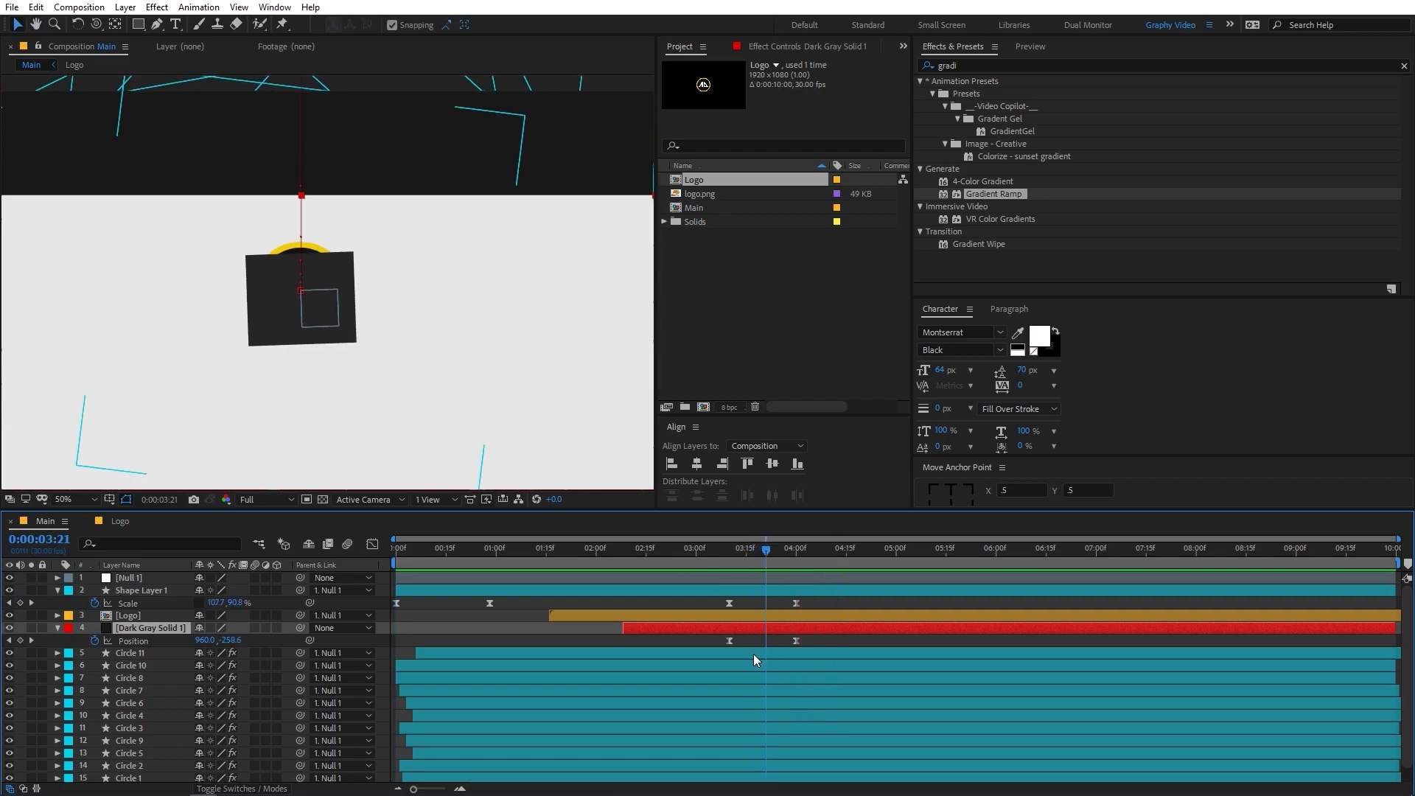
Shift the dark gray solid one frame later, set its last Position keyframe at 0:00:04:07, and preview the slide.
drag(747, 632, 749, 632)
drag(719, 554, 805, 582)
mouse_move(815, 638)
mouse_down()
mouse_move(790, 644)
mouse_move(818, 641)
mouse_up()
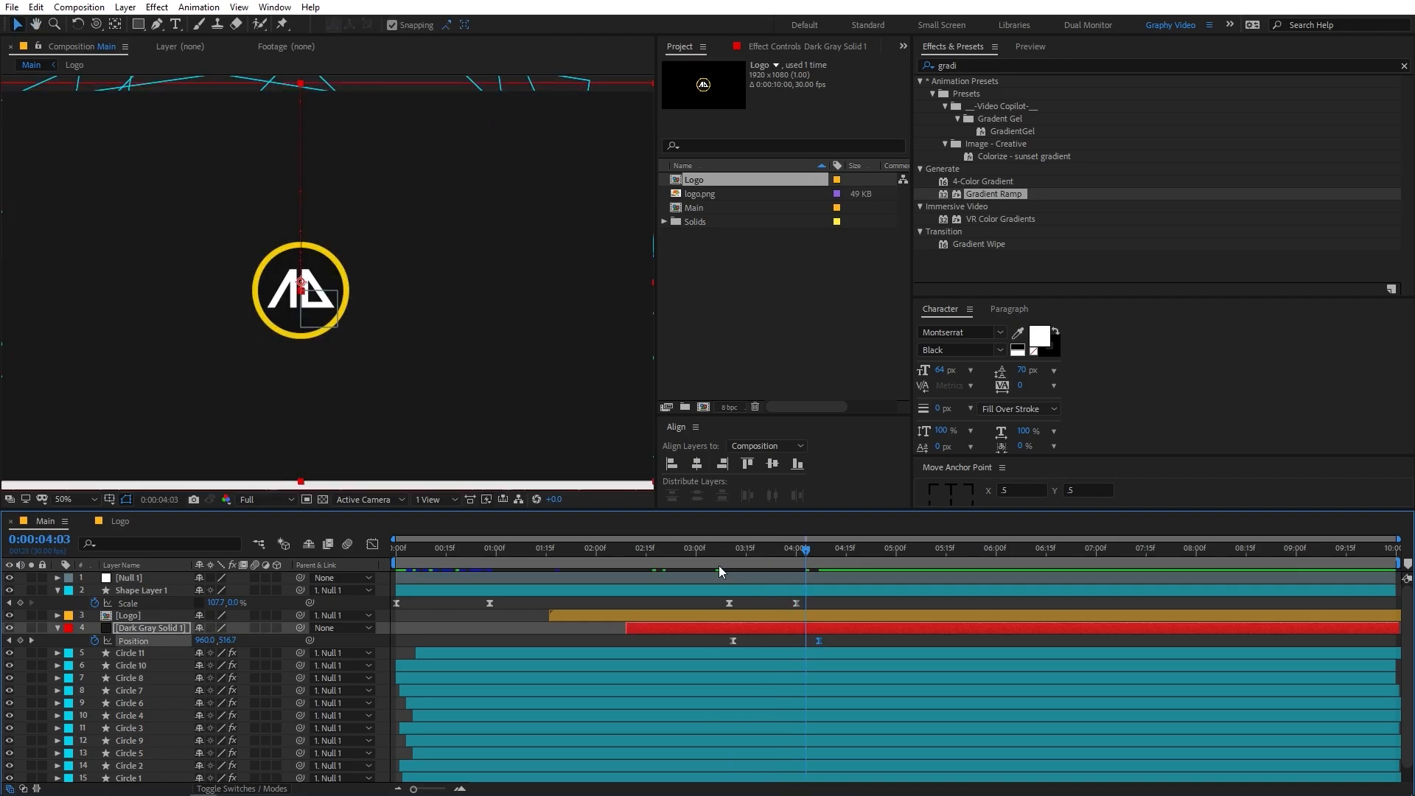
drag(702, 555, 754, 558)
key(space)
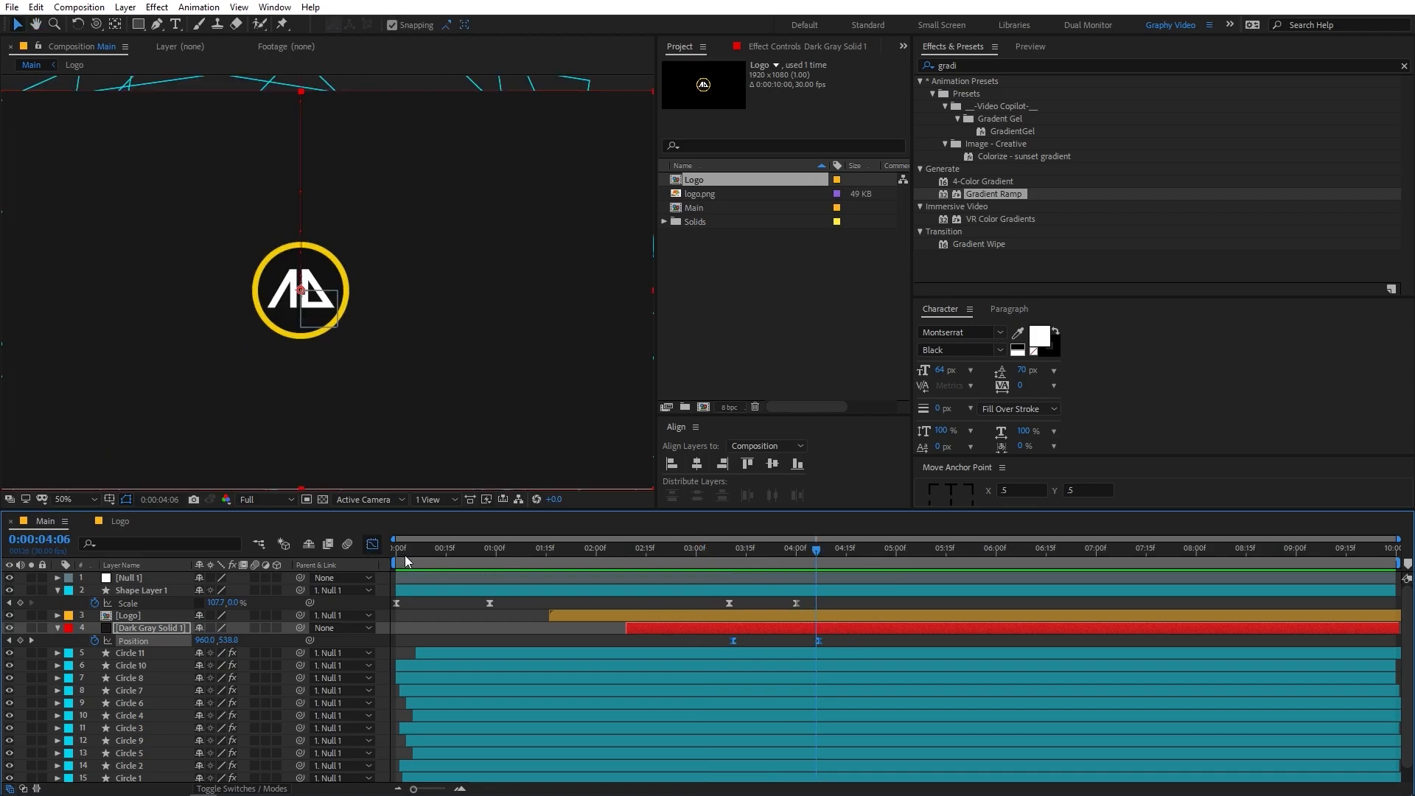
Refine the speed curve of the dark gray solid's Position keyframes to a sharp mid-move peak and check the motion.
key(shift+F3)
drag(770, 745, 769, 746)
click(702, 563)
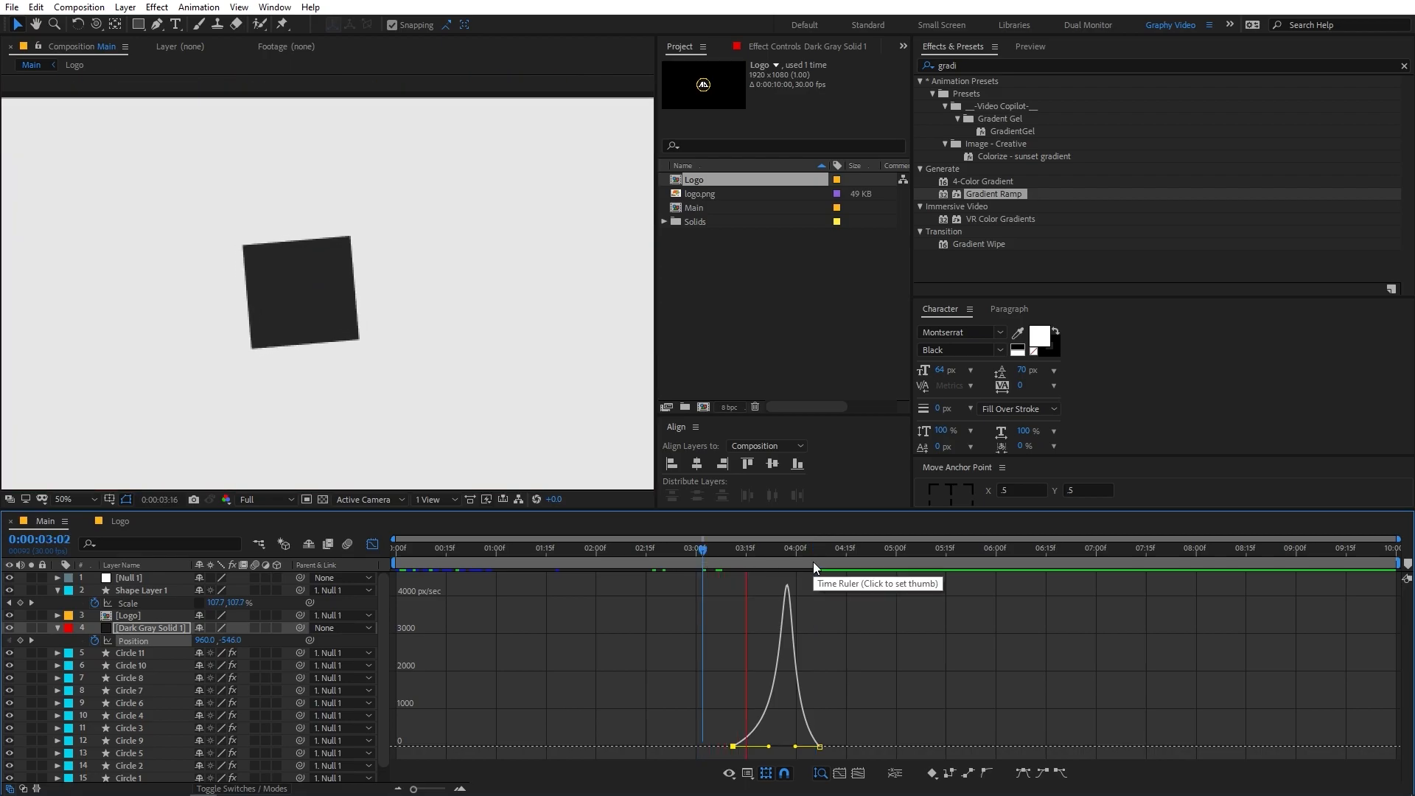
drag(700, 562, 773, 571)
key(shift+F3)
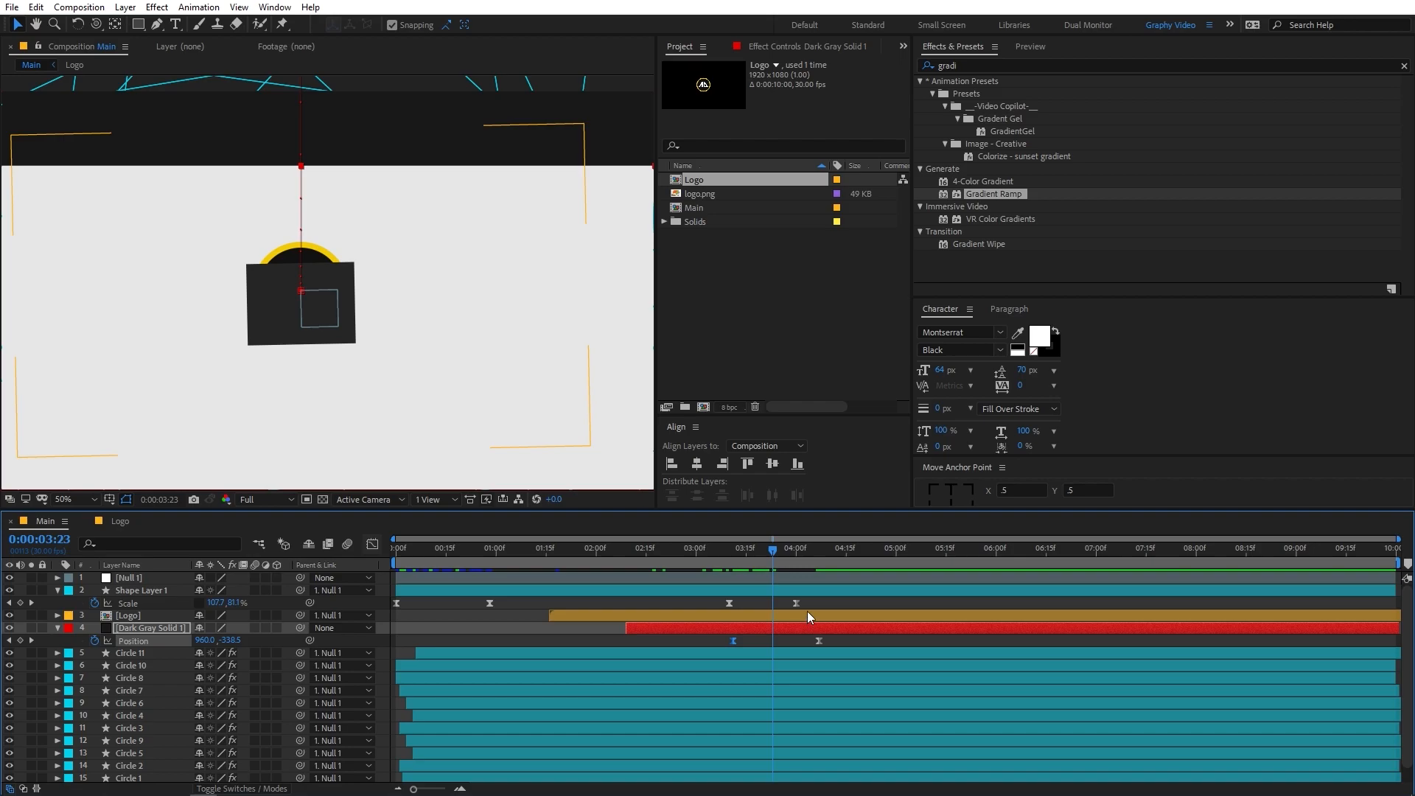
Shift the dark gray solid one frame later so its last Position keyframe sits at 0:00:04:08, and preview the reveal.
drag(797, 629, 800, 629)
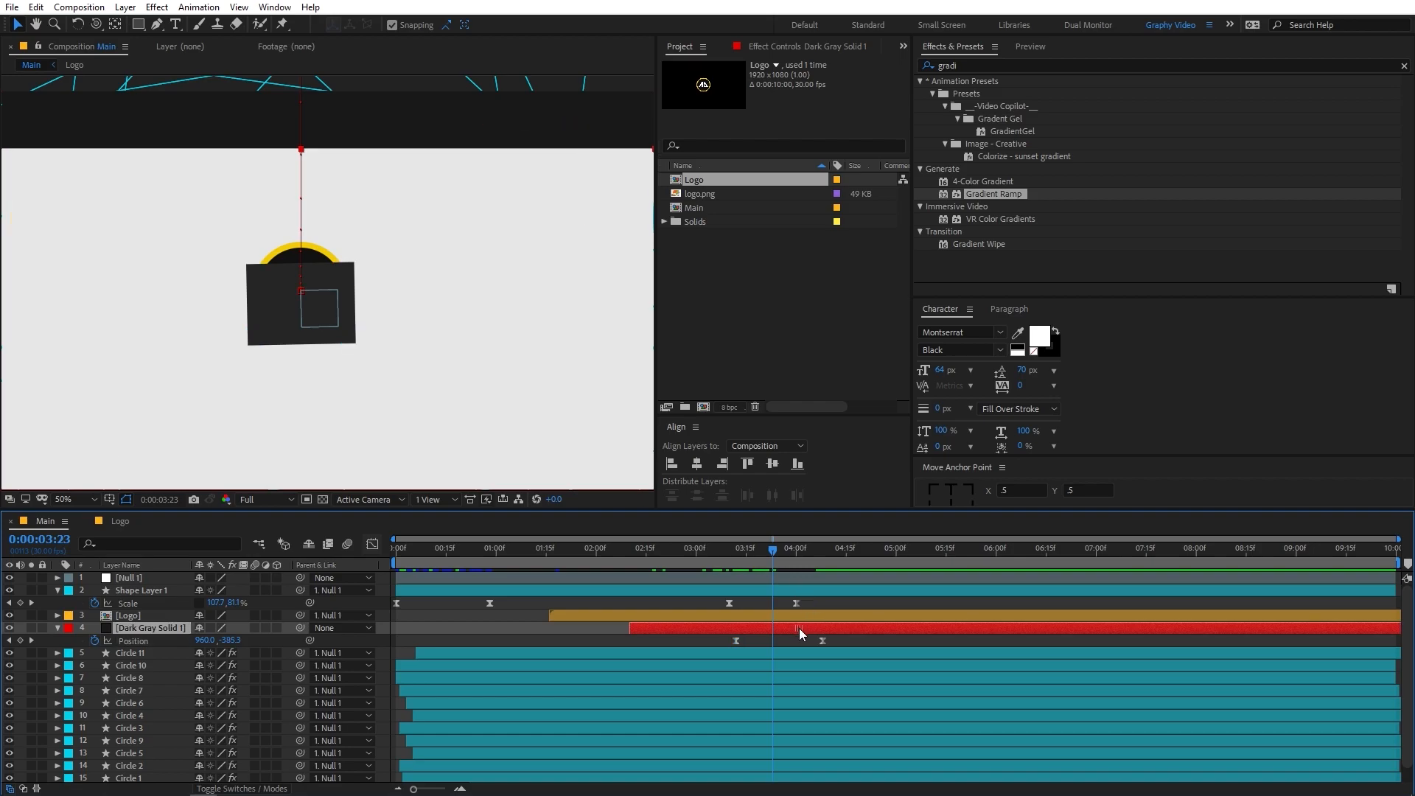
click(709, 564)
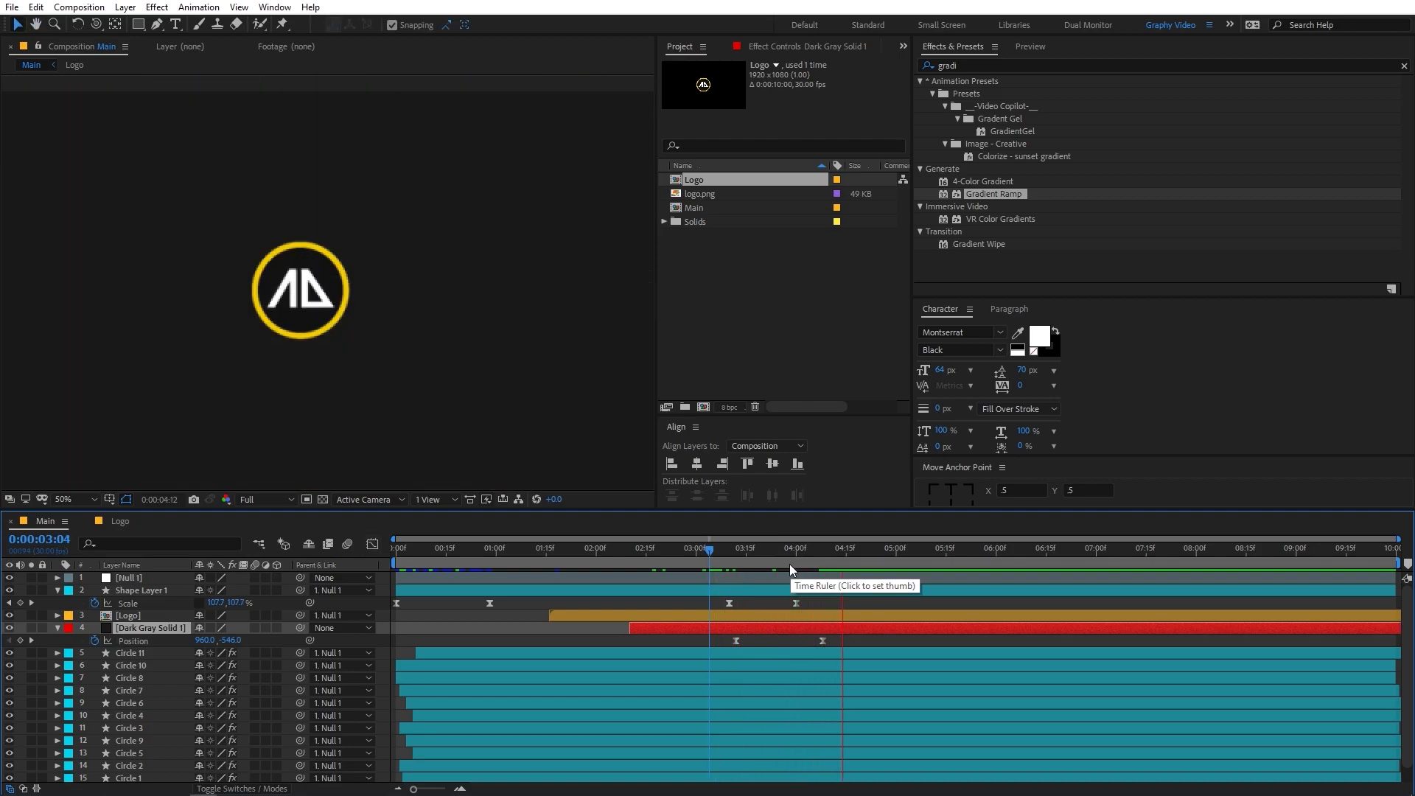
click(724, 560)
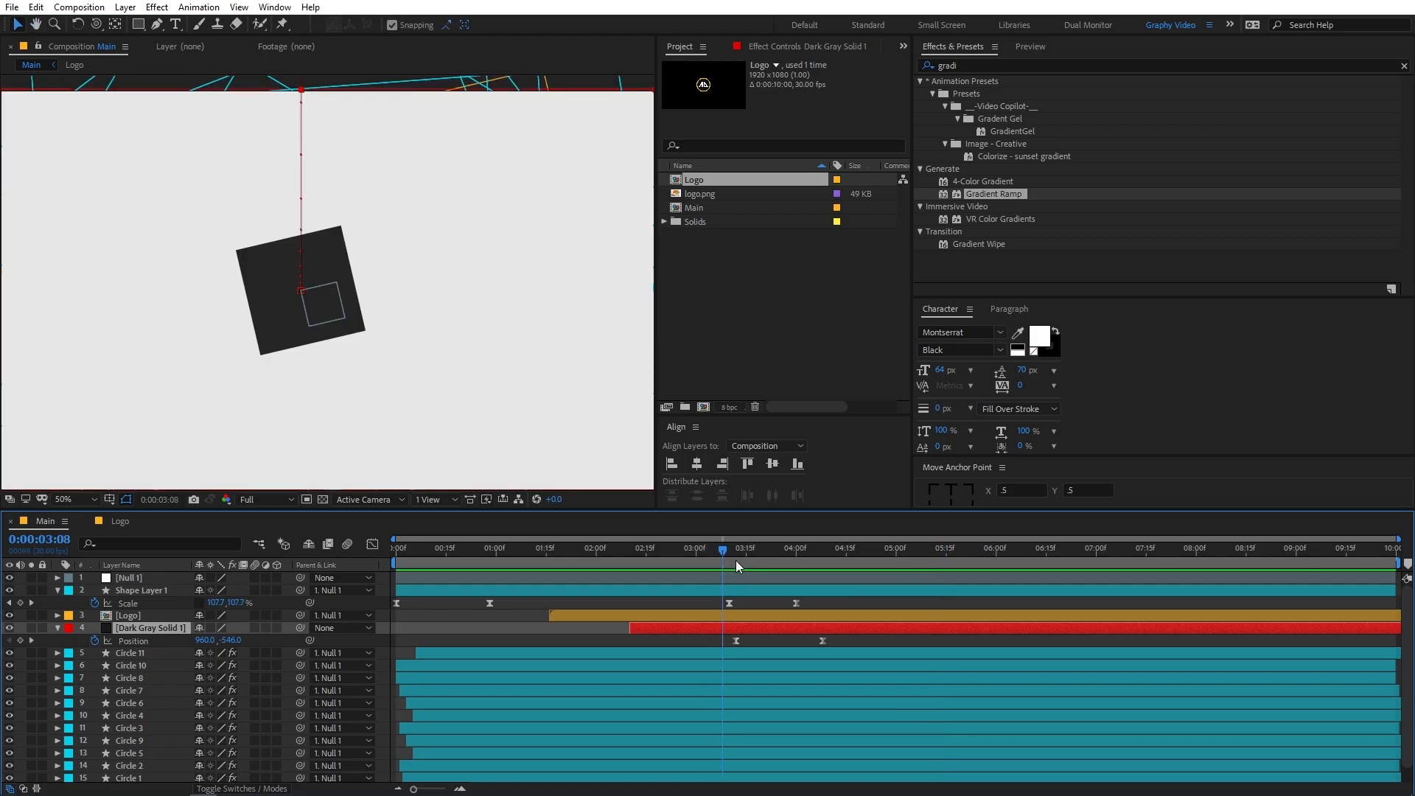
key(space)
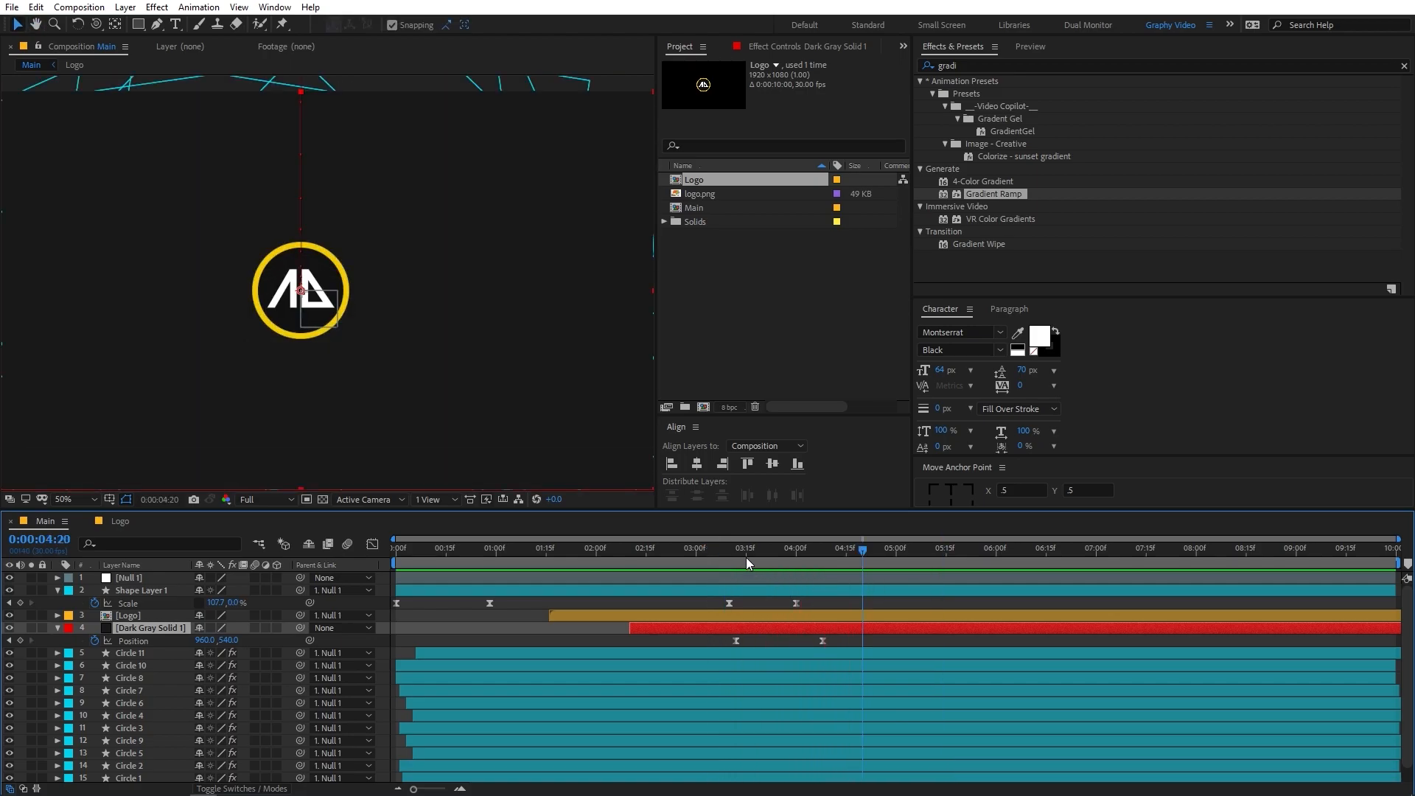
Create the text "AD MOTIONS" in white Montserrat Black and center it horizontally and vertically in the composition.
click(537, 639)
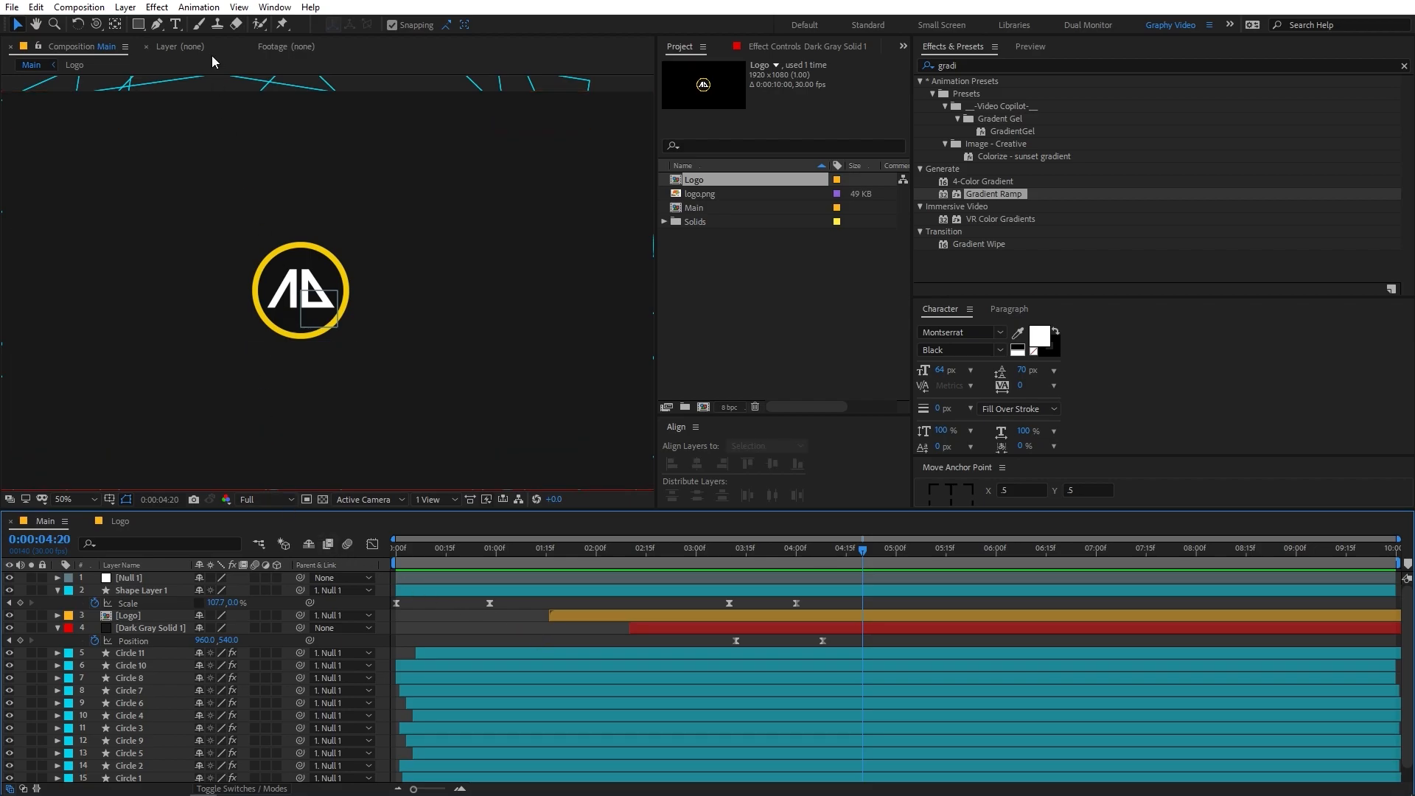
click(176, 27)
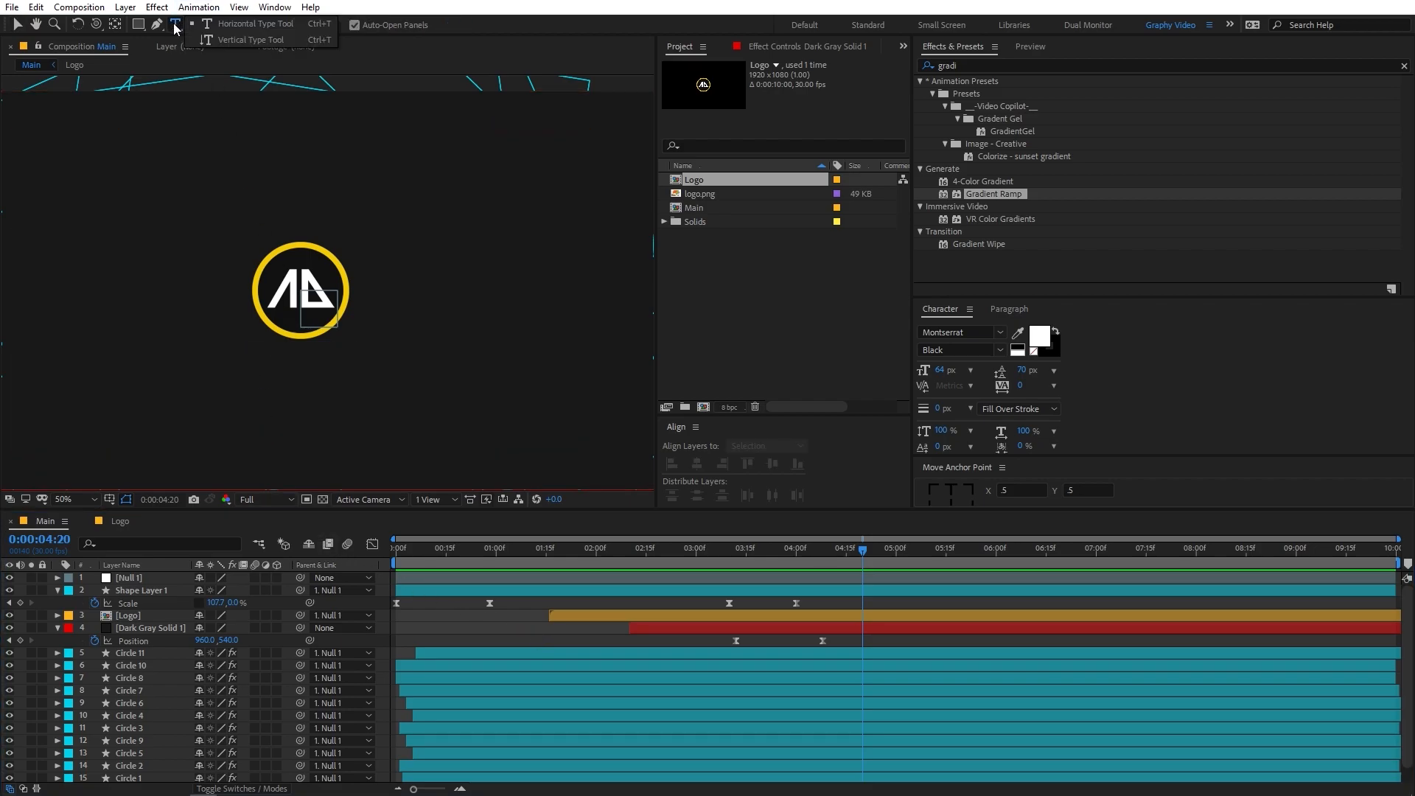
click(207, 372)
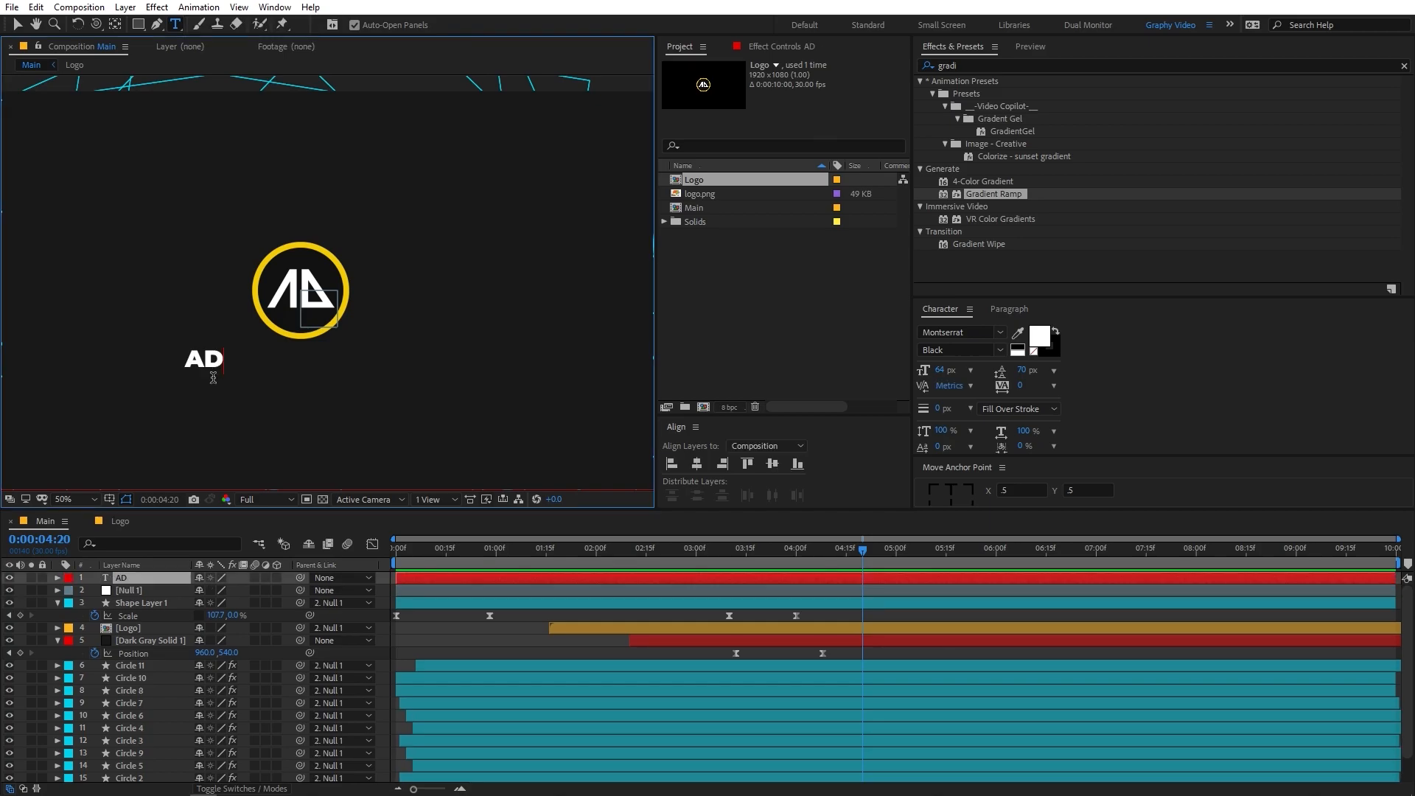
text(AD MOTIONS)
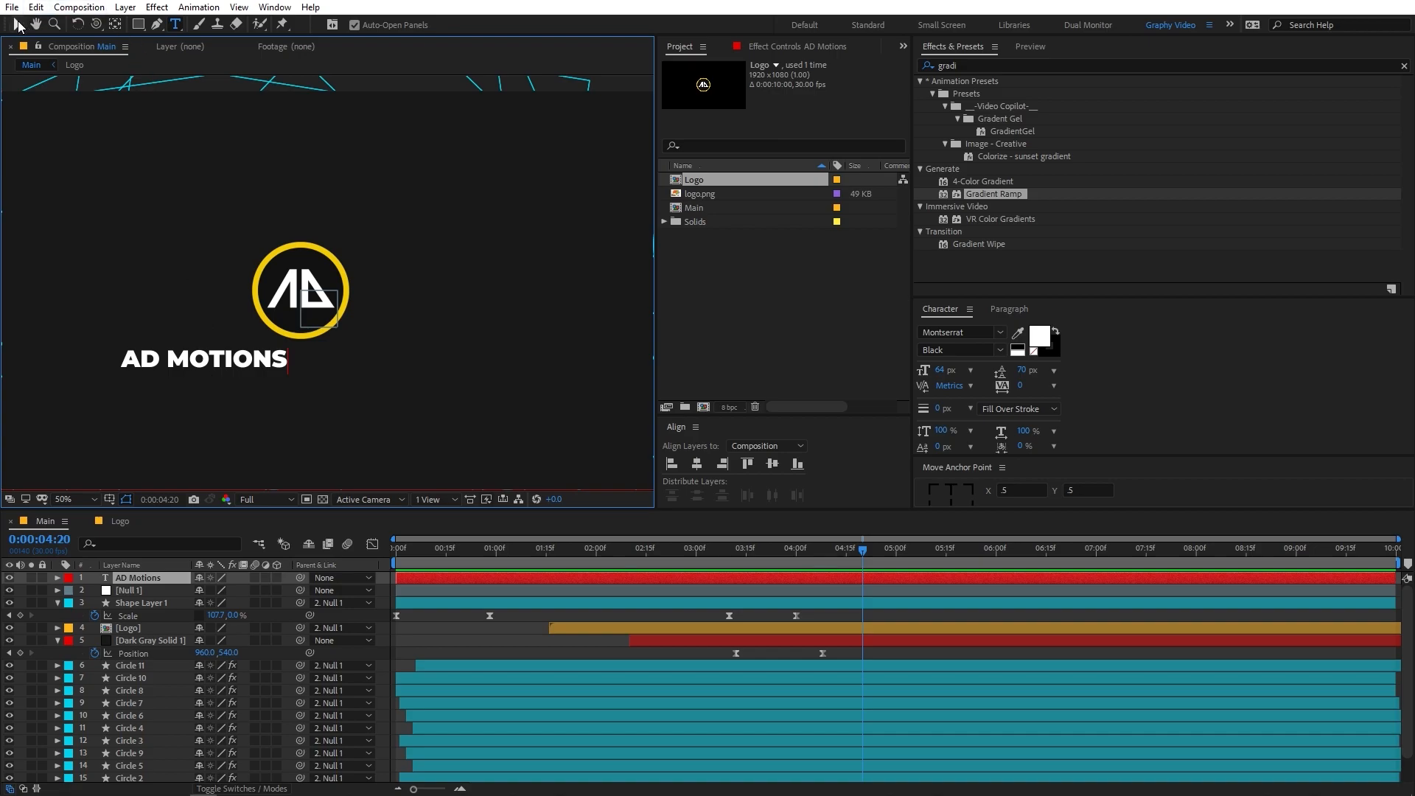
click(18, 27)
drag(238, 359, 309, 361)
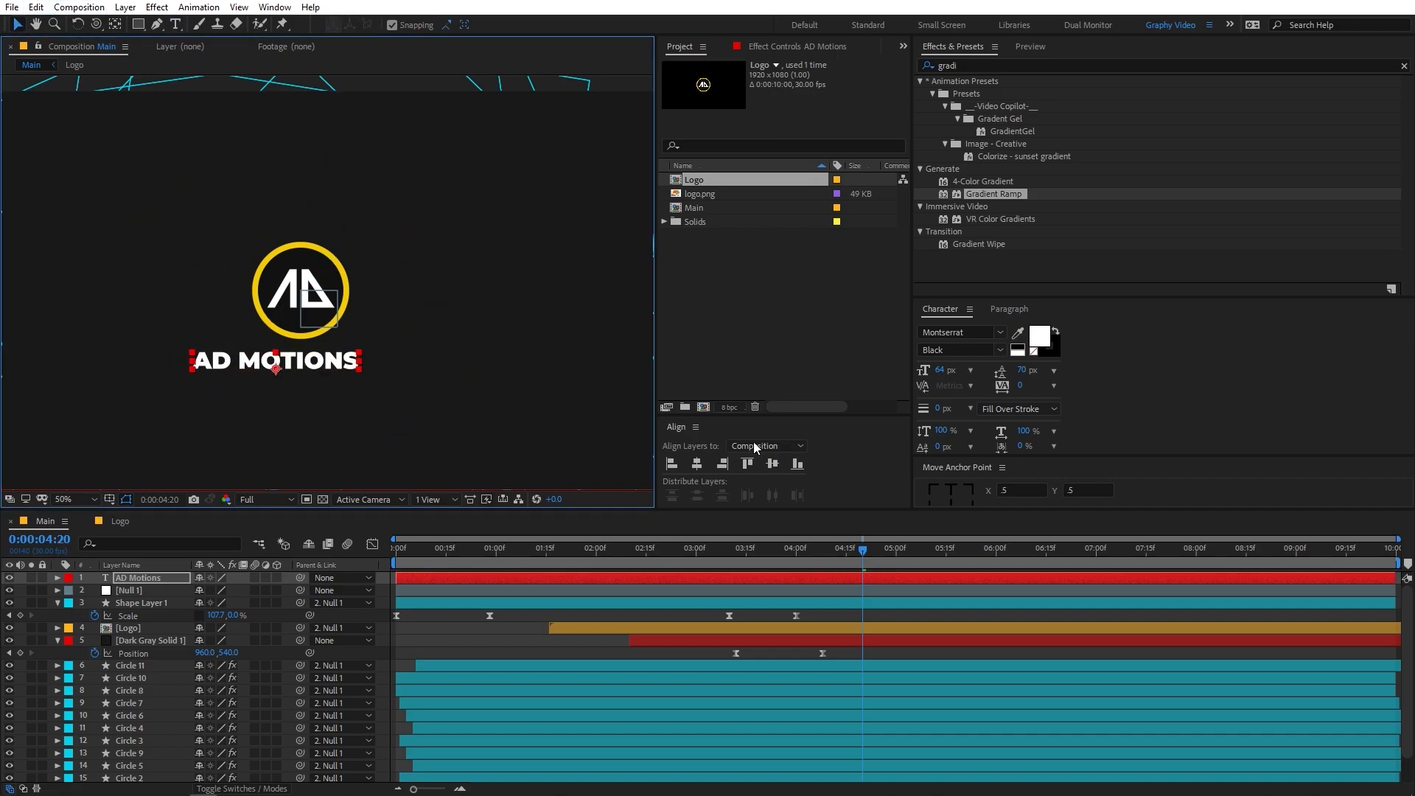
click(697, 463)
click(772, 463)
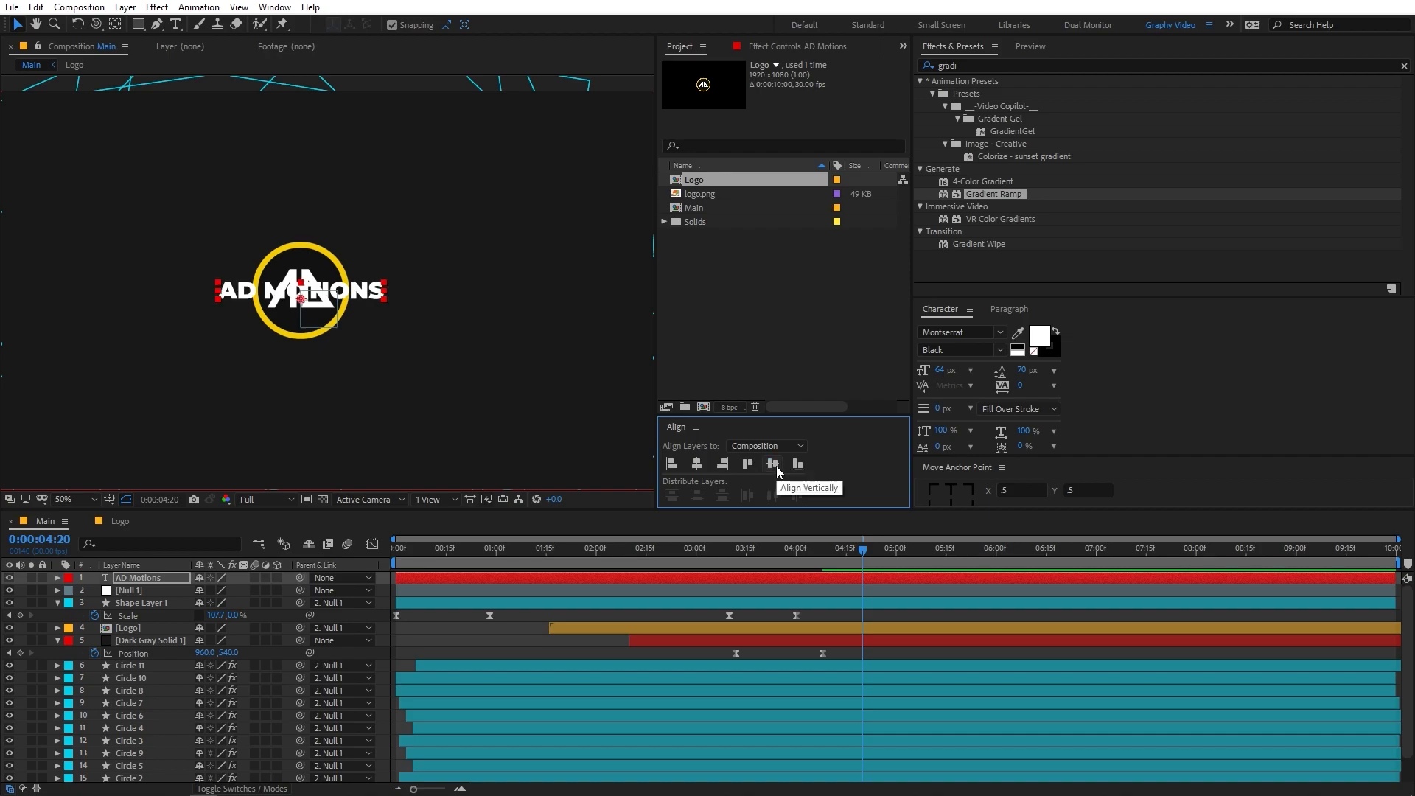
Keyframe the AD MOTIONS text's Position at 960.9, 562.6 at 0:00:03:10 and at 960.9, 727.6 at 0:00:04:08.
click(128, 577)
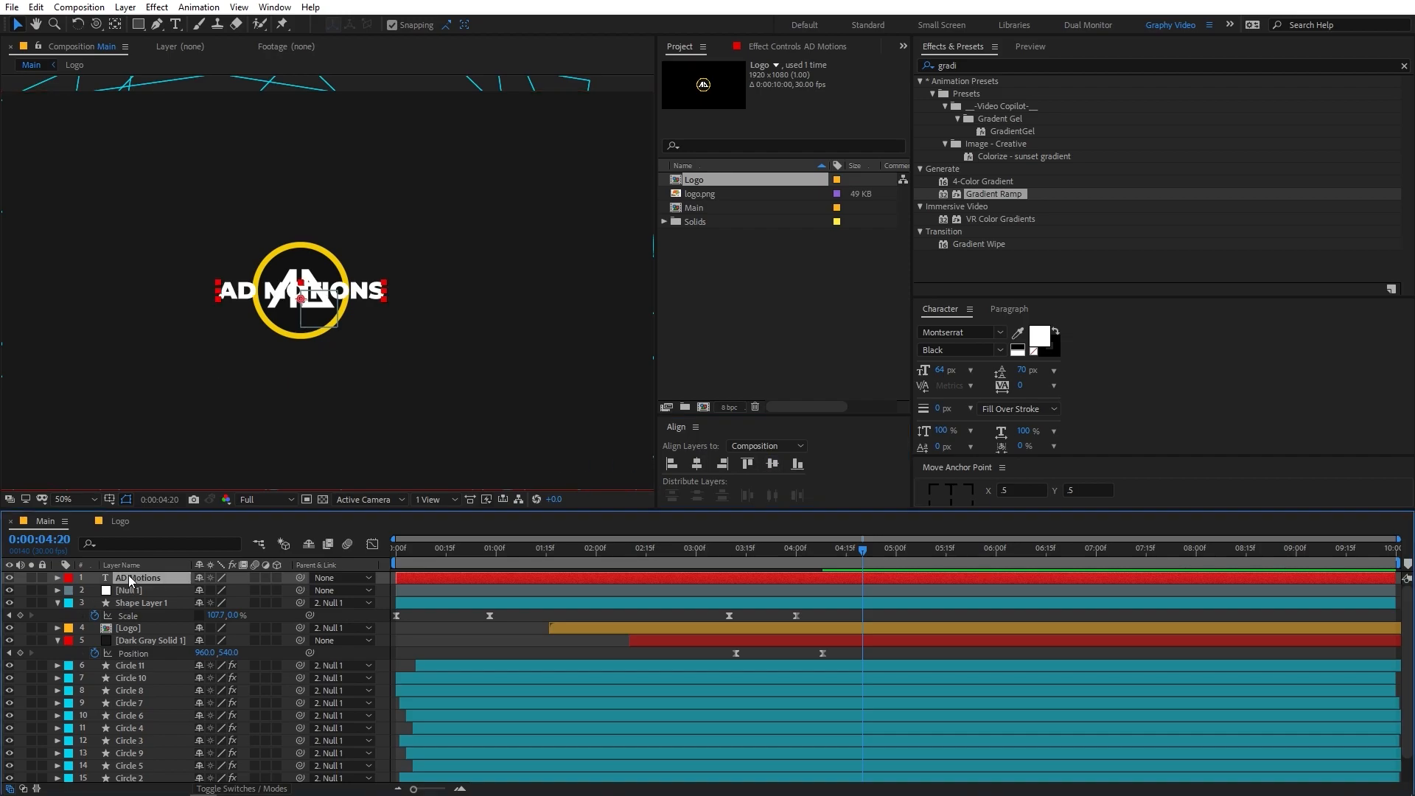
key(p)
click(94, 590)
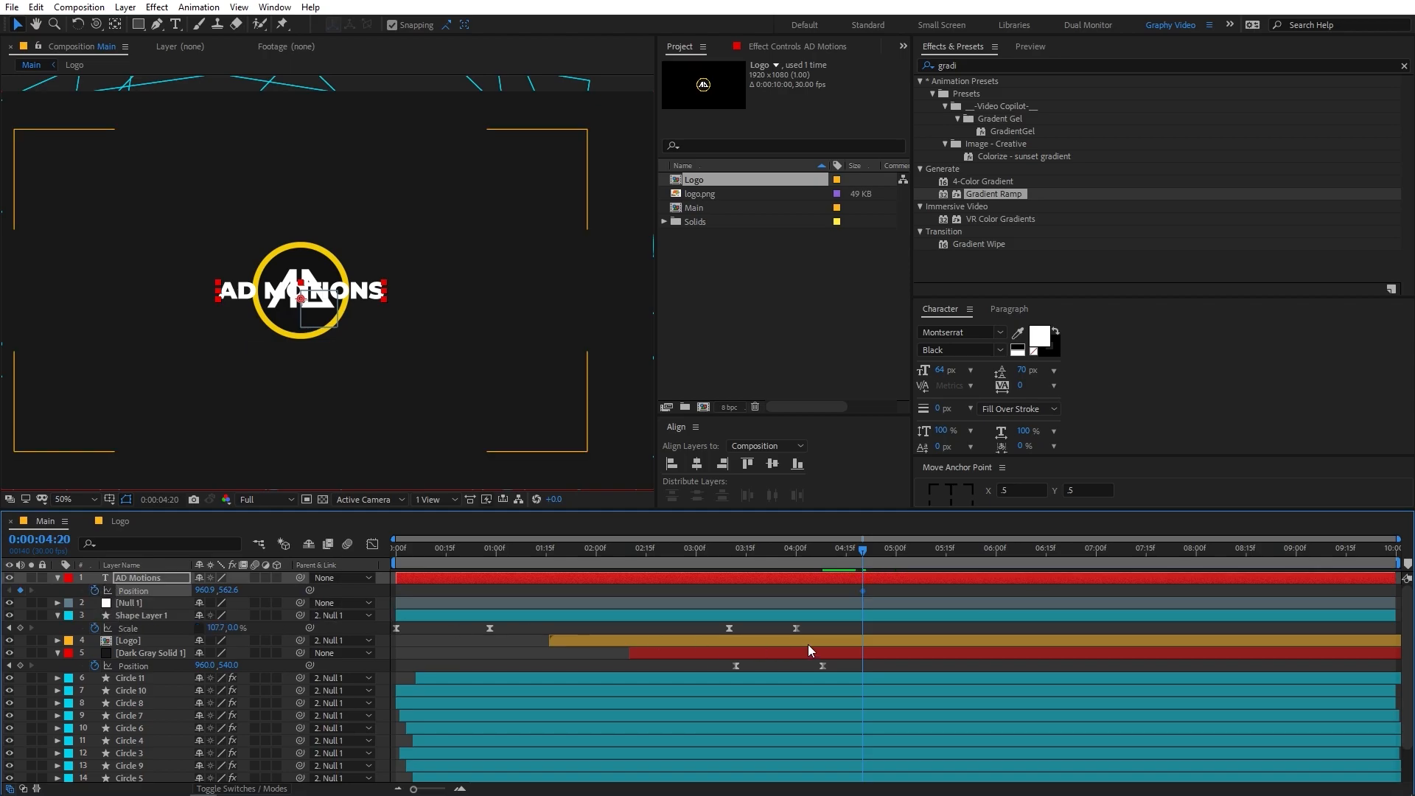
drag(862, 590, 820, 566)
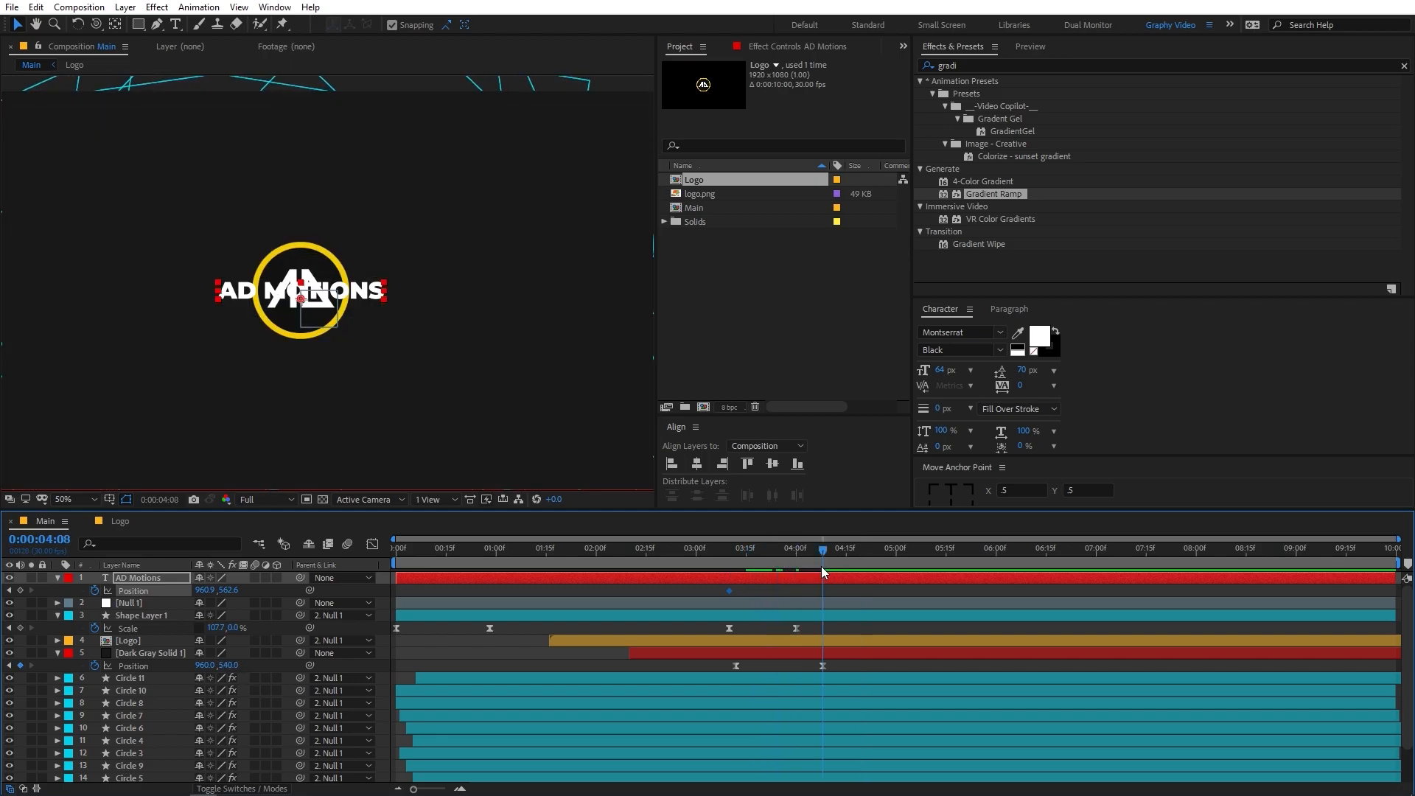
click(174, 587)
drag(230, 594, 331, 615)
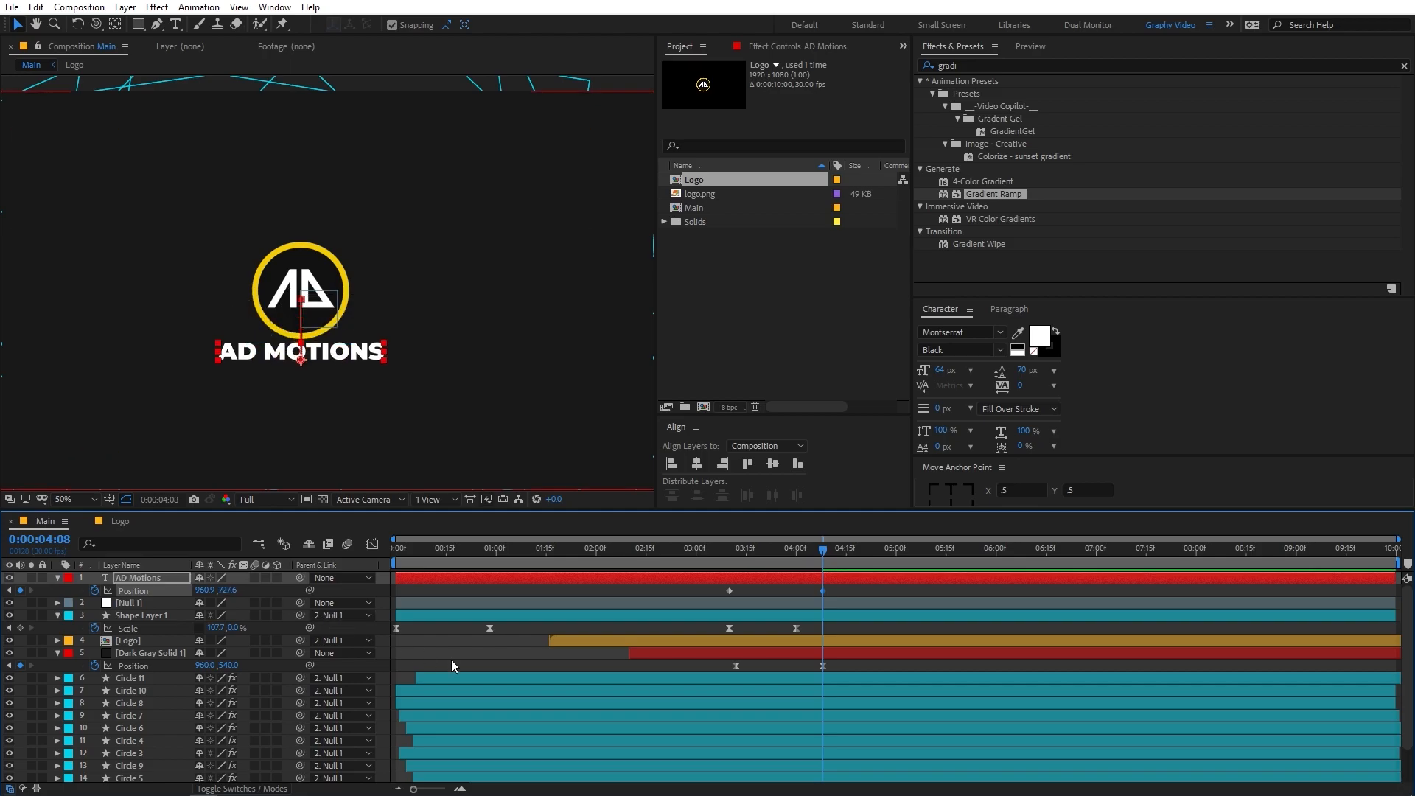
Keyframe the Logo's Position from 0, 0 at 0:00:03:10 to 0, -40 at 0:00:04:08, and set the text's end Position to 960.9, 705.6.
click(148, 642)
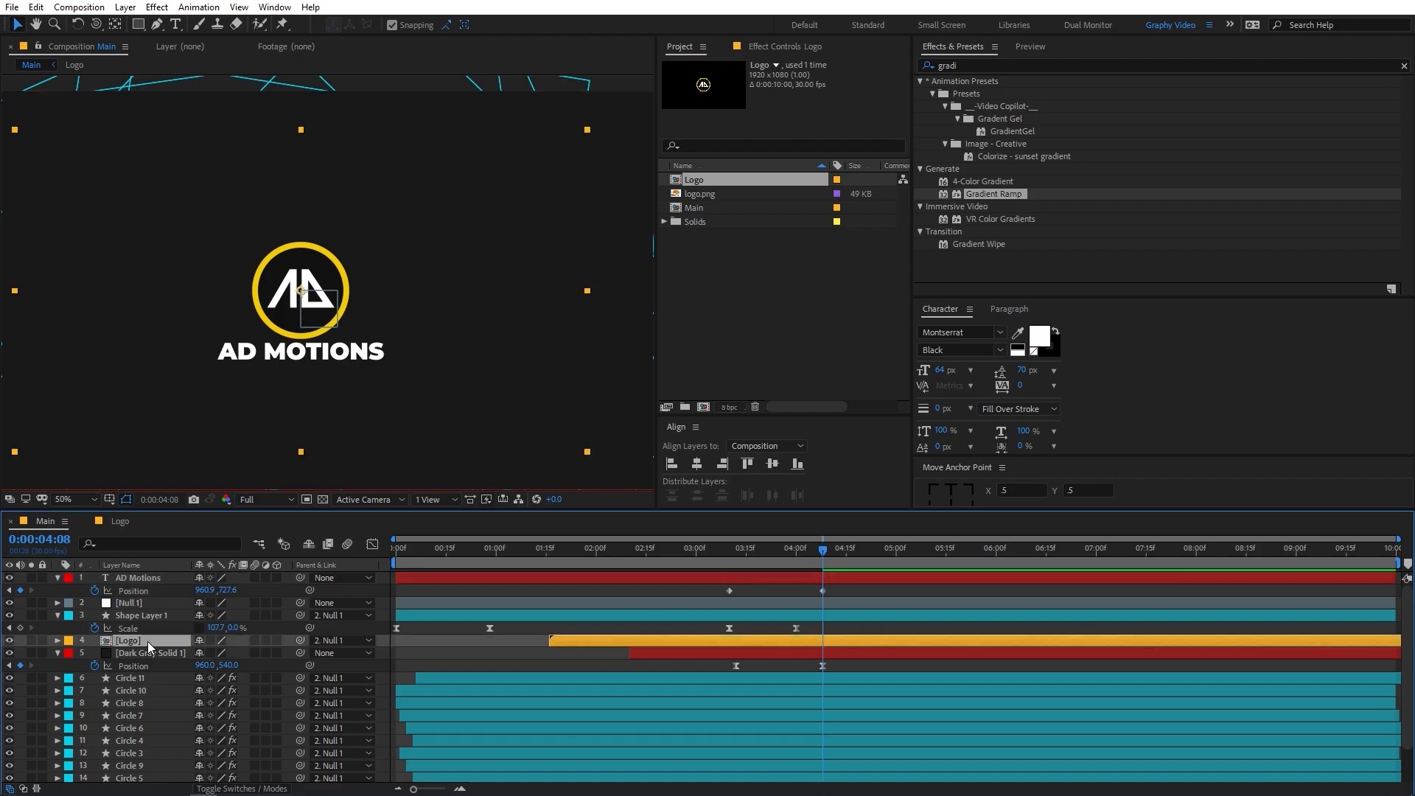
key(p)
click(92, 652)
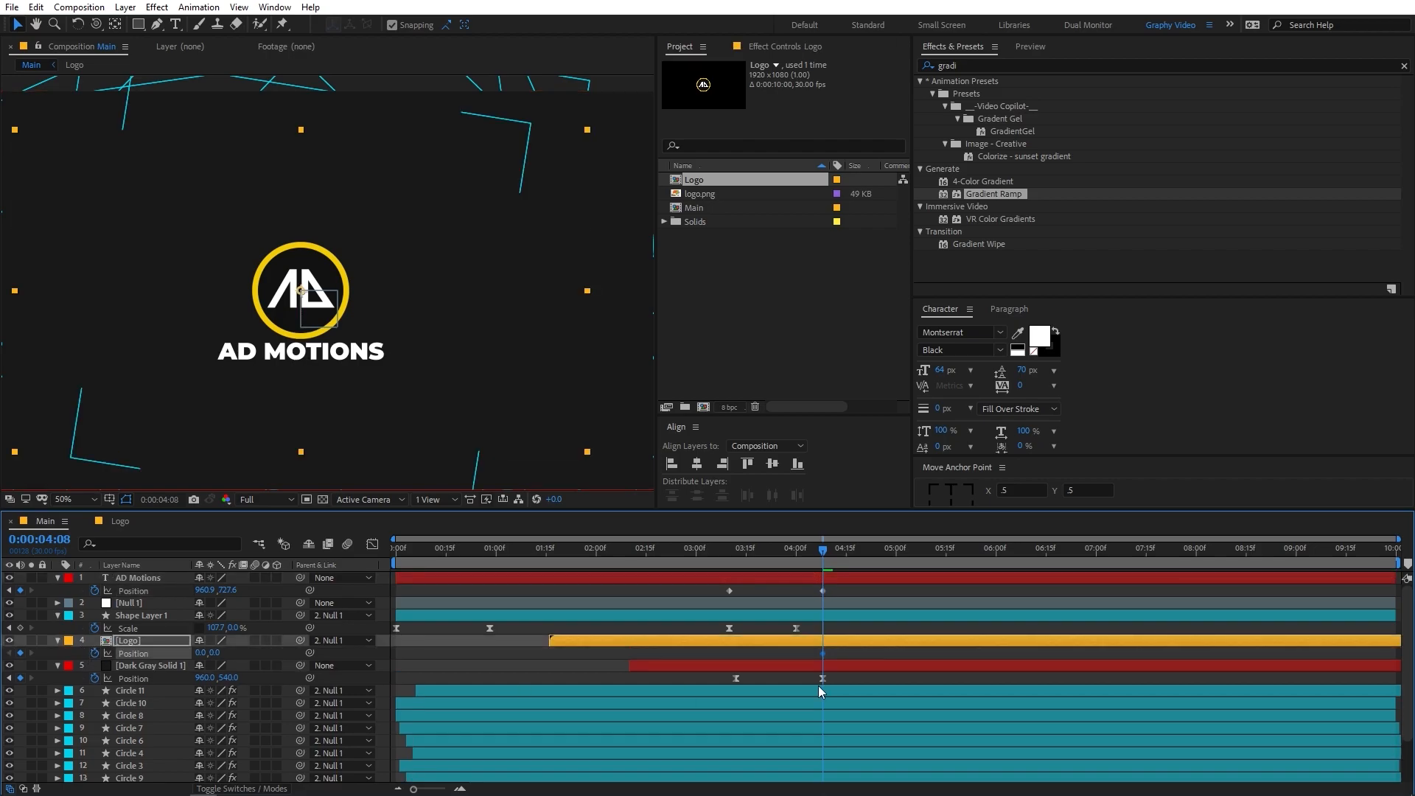
drag(817, 653, 729, 653)
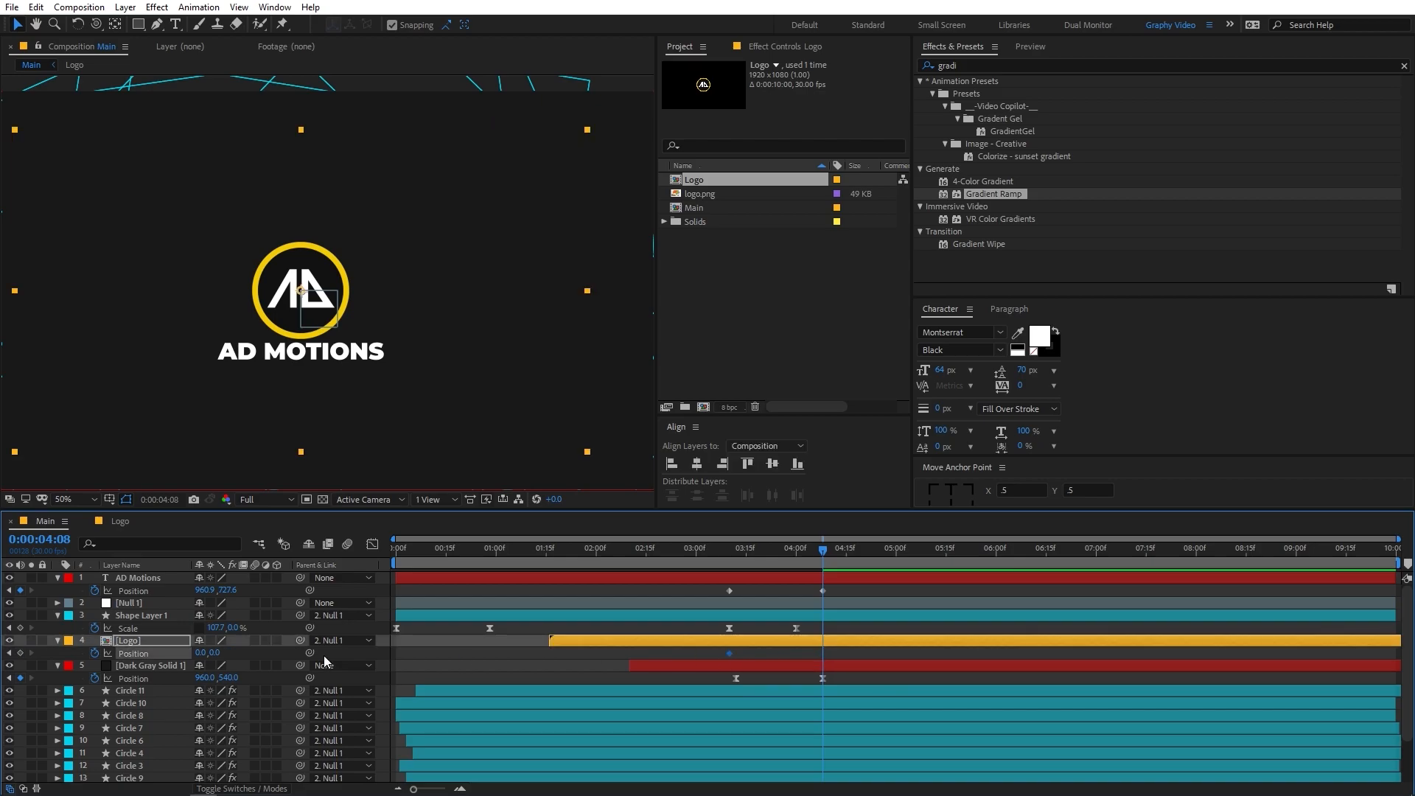
drag(217, 654, 180, 661)
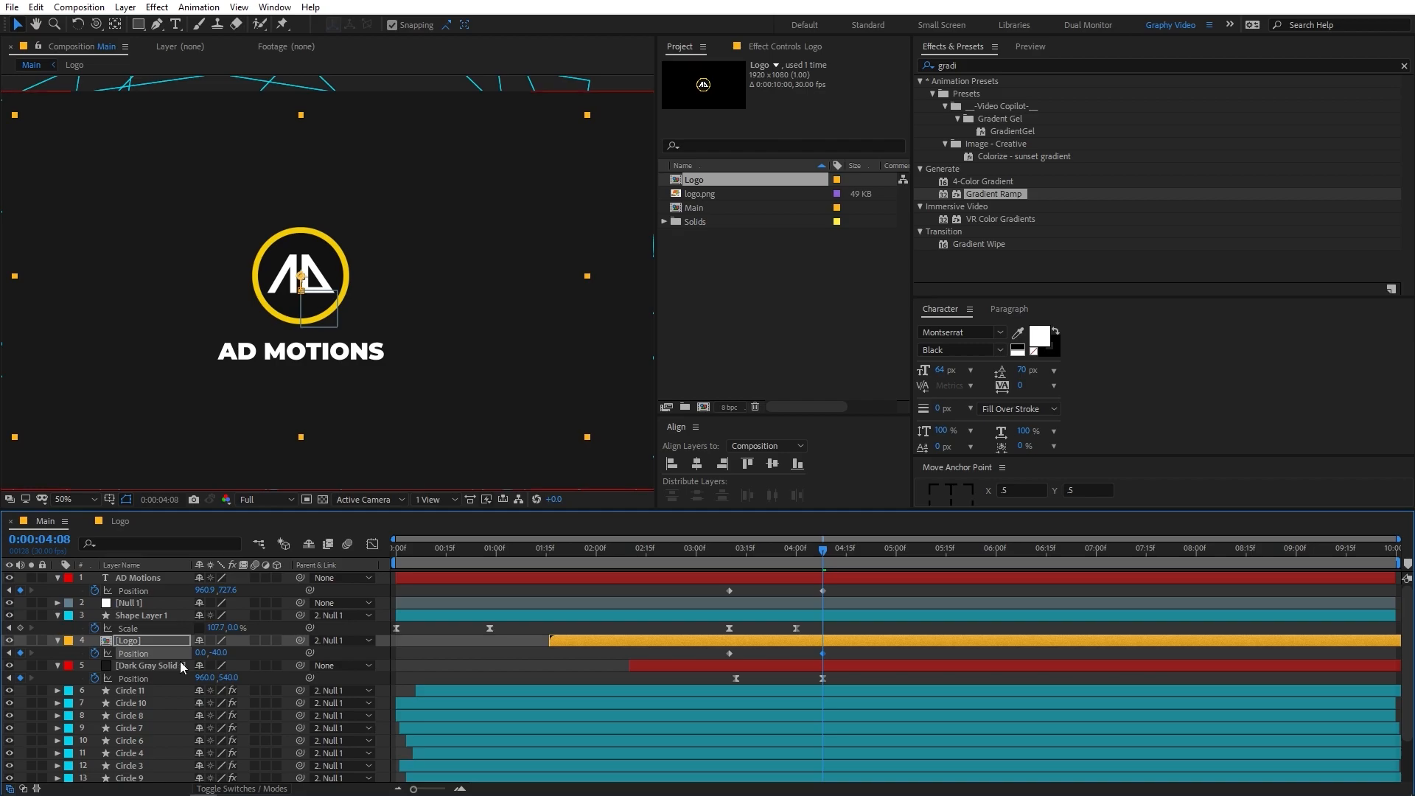
click(144, 591)
drag(228, 590, 210, 598)
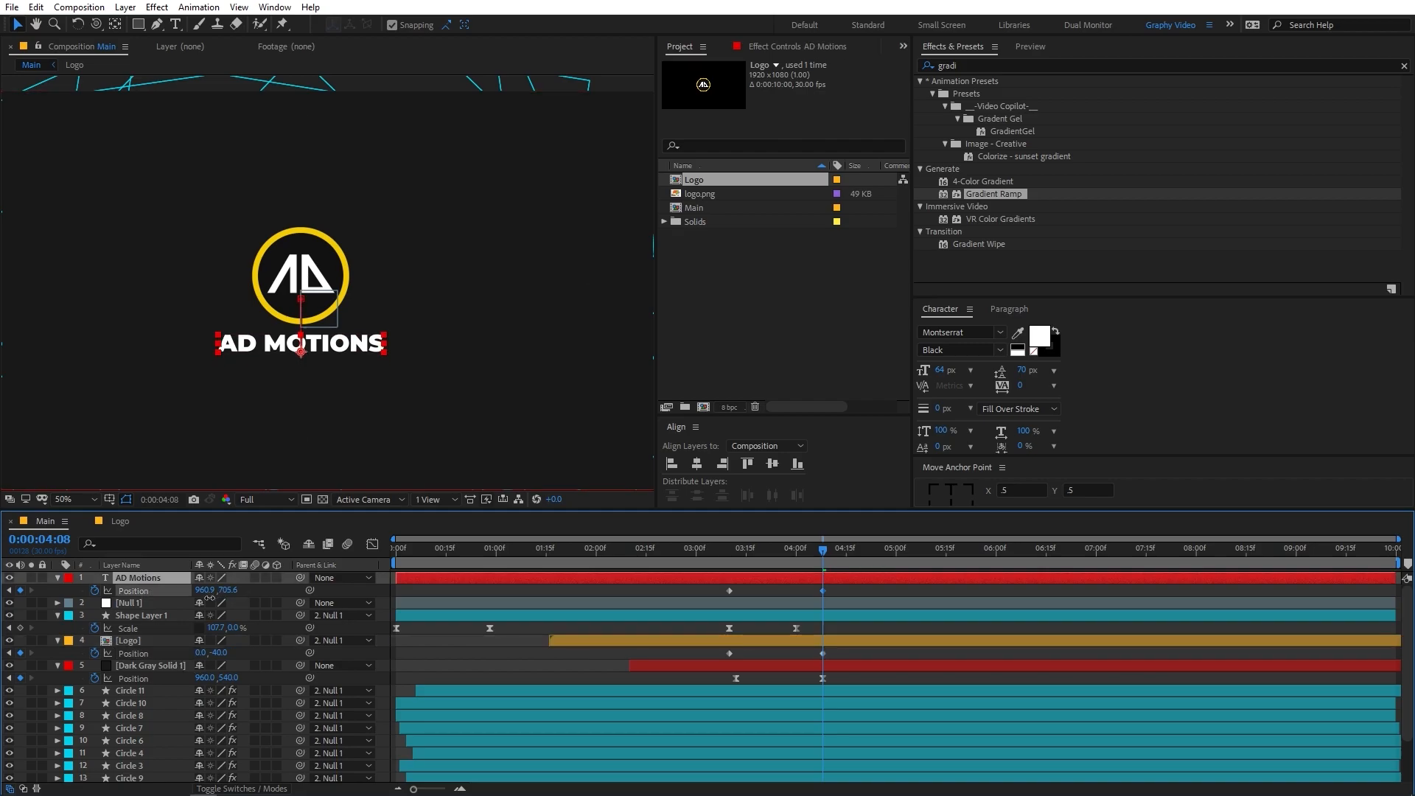
Ease the text and Logo Position keyframes, shape their speed graphs into sharp mid-move peaks, and preview the result.
drag(827, 587, 703, 598)
drag(846, 665, 646, 654)
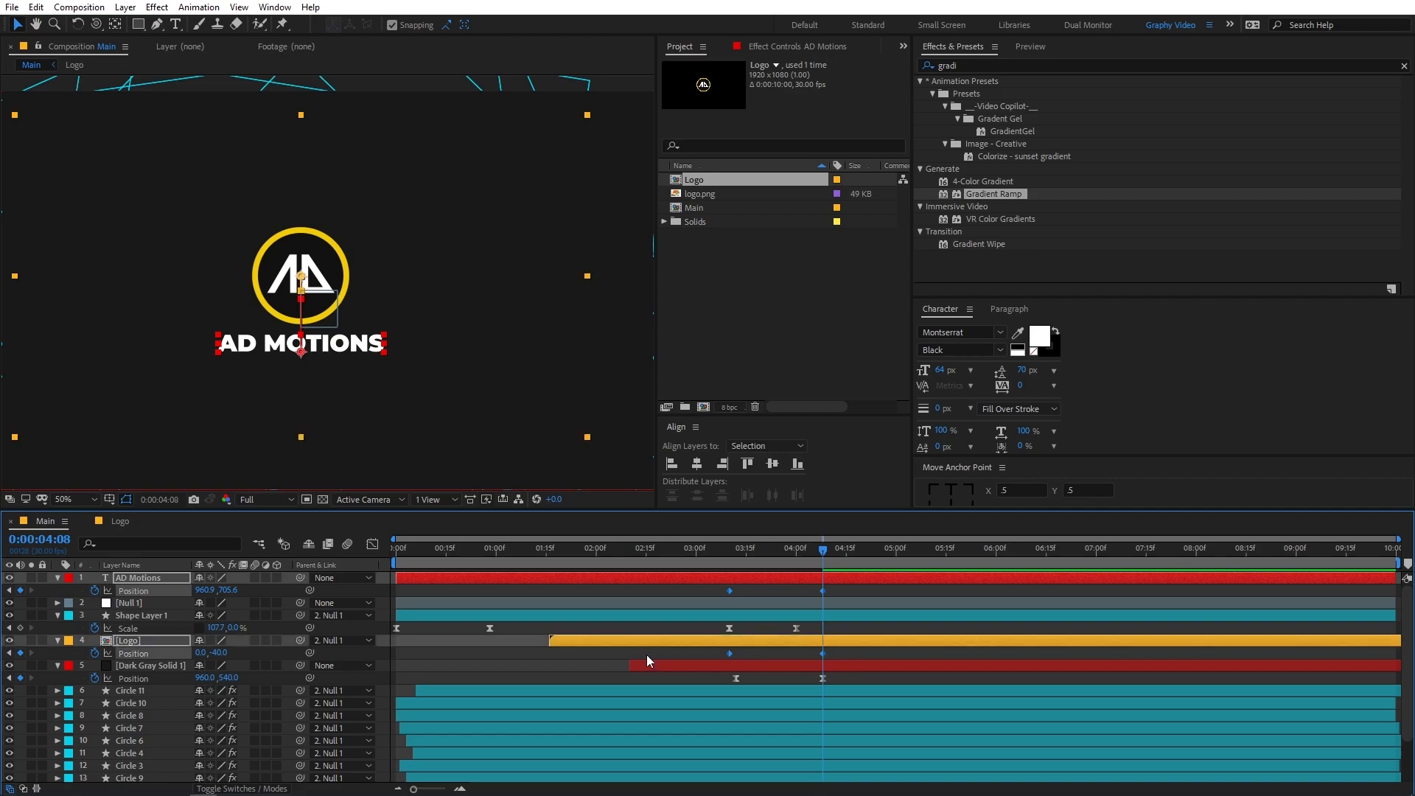
key(F9)
click(373, 545)
drag(641, 666, 925, 749)
drag(809, 741, 764, 743)
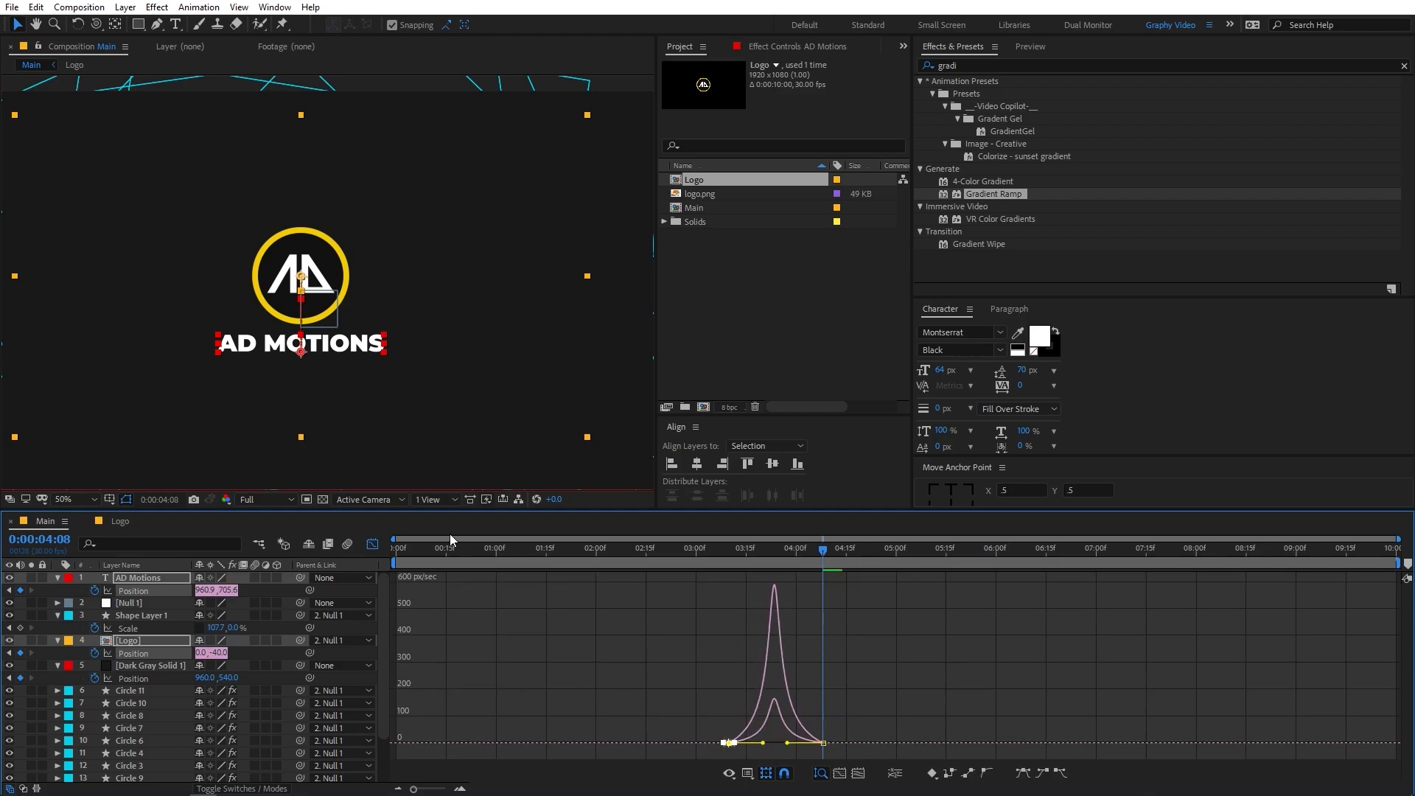
click(372, 545)
click(658, 563)
key(space)
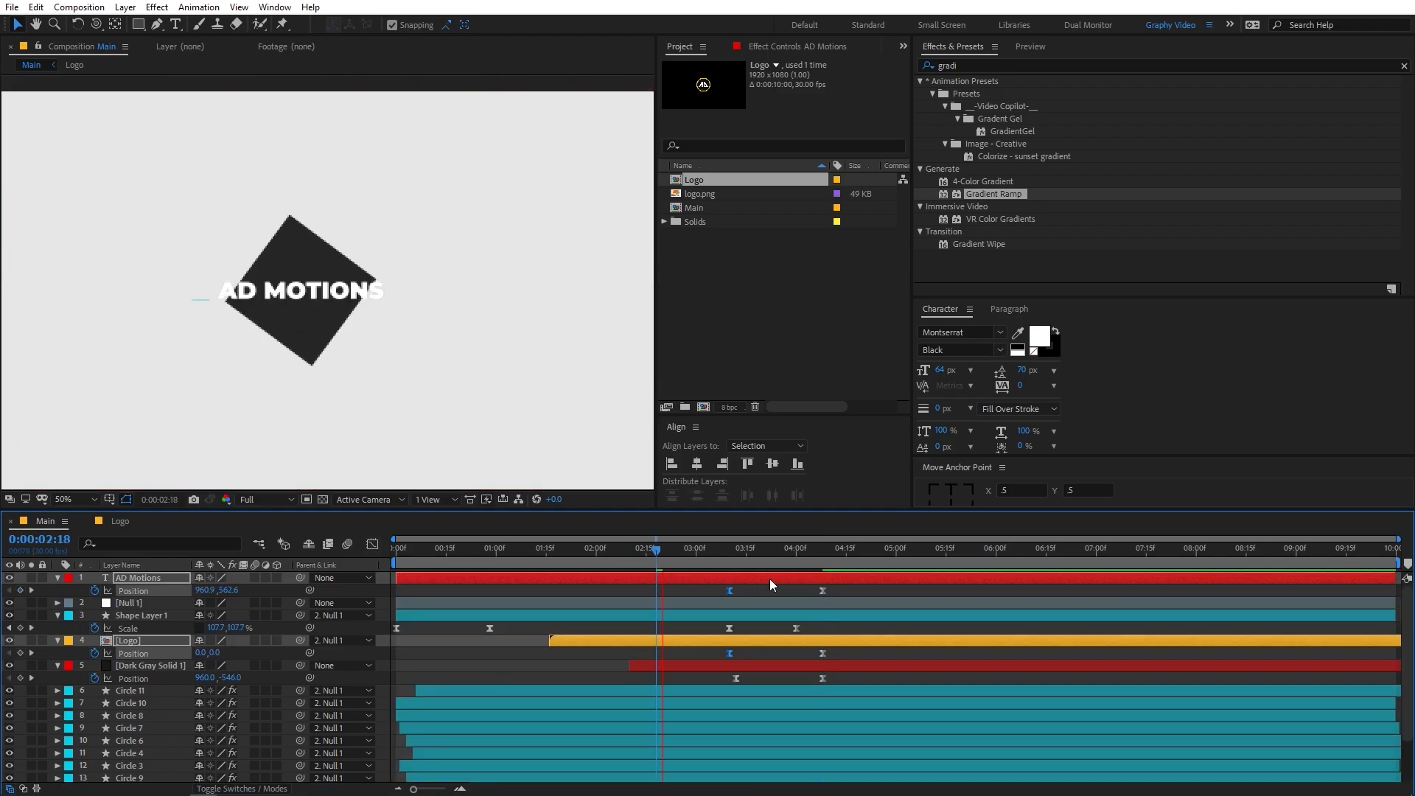
key(space)
Trim the start of the AD MOTIONS text layer to 0:00:03:29 and preview the text reveal.
mouse_move(814, 559)
mouse_down()
mouse_move(775, 563)
mouse_move(790, 563)
mouse_up()
click(755, 601)
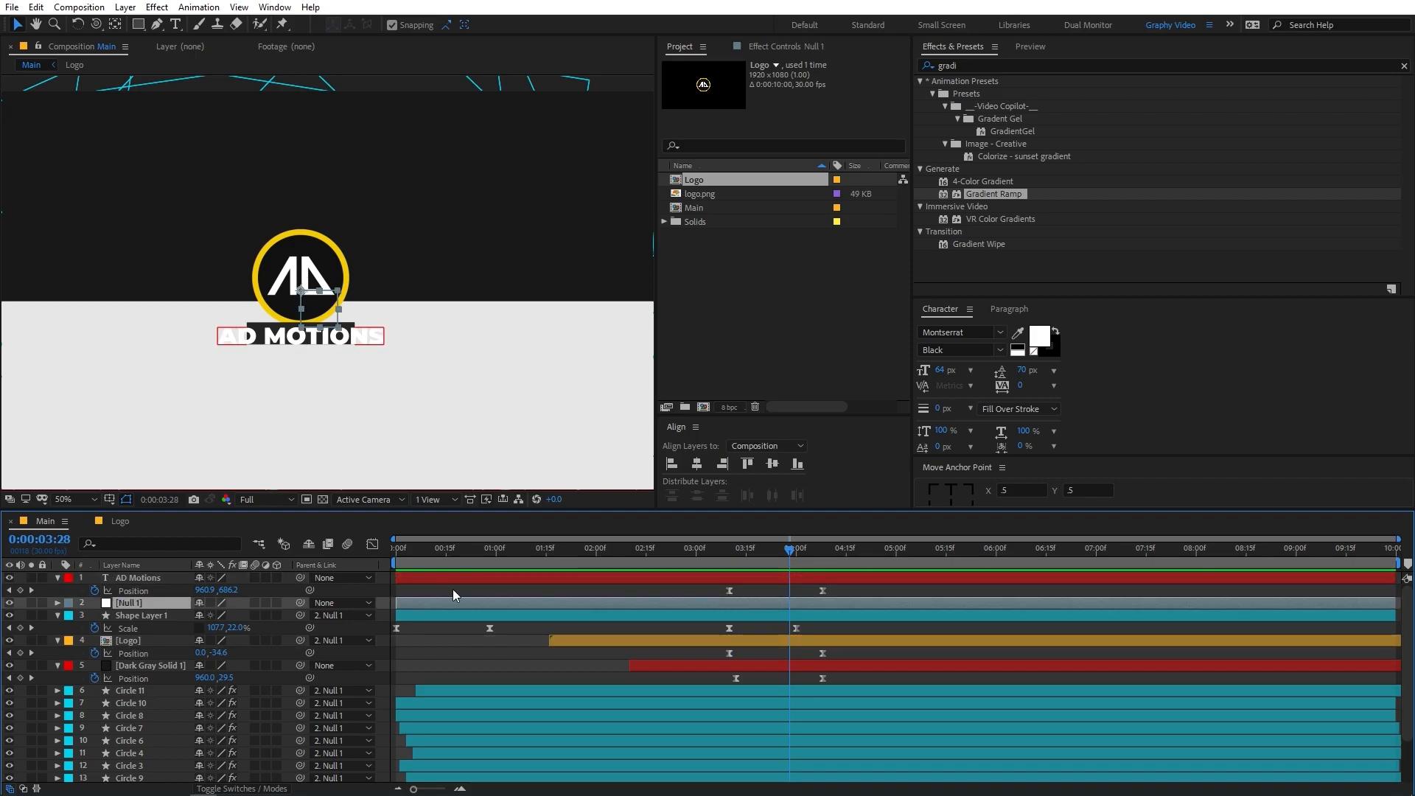
click(417, 585)
drag(401, 579, 752, 579)
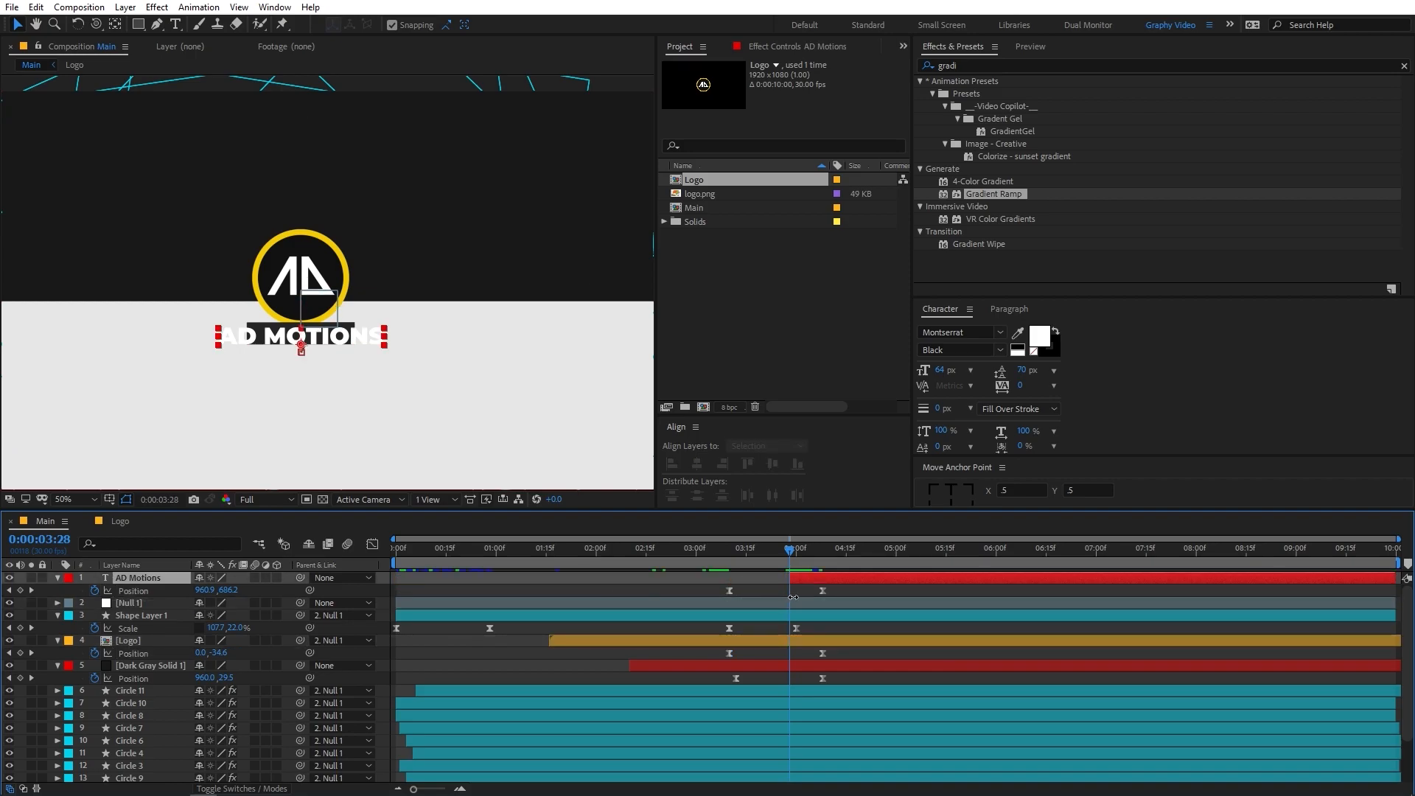
drag(413, 789, 445, 789)
drag(901, 578, 711, 567)
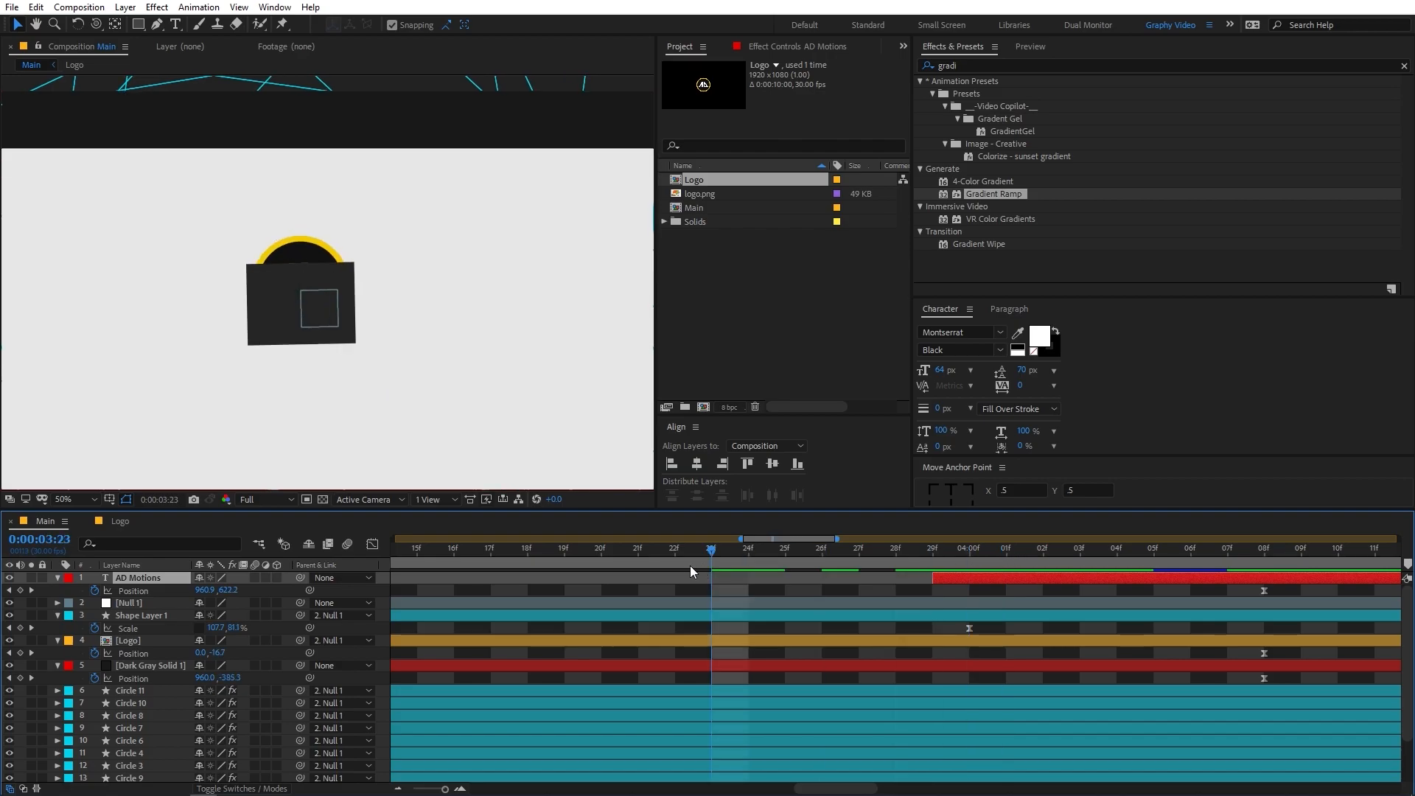
key(space)
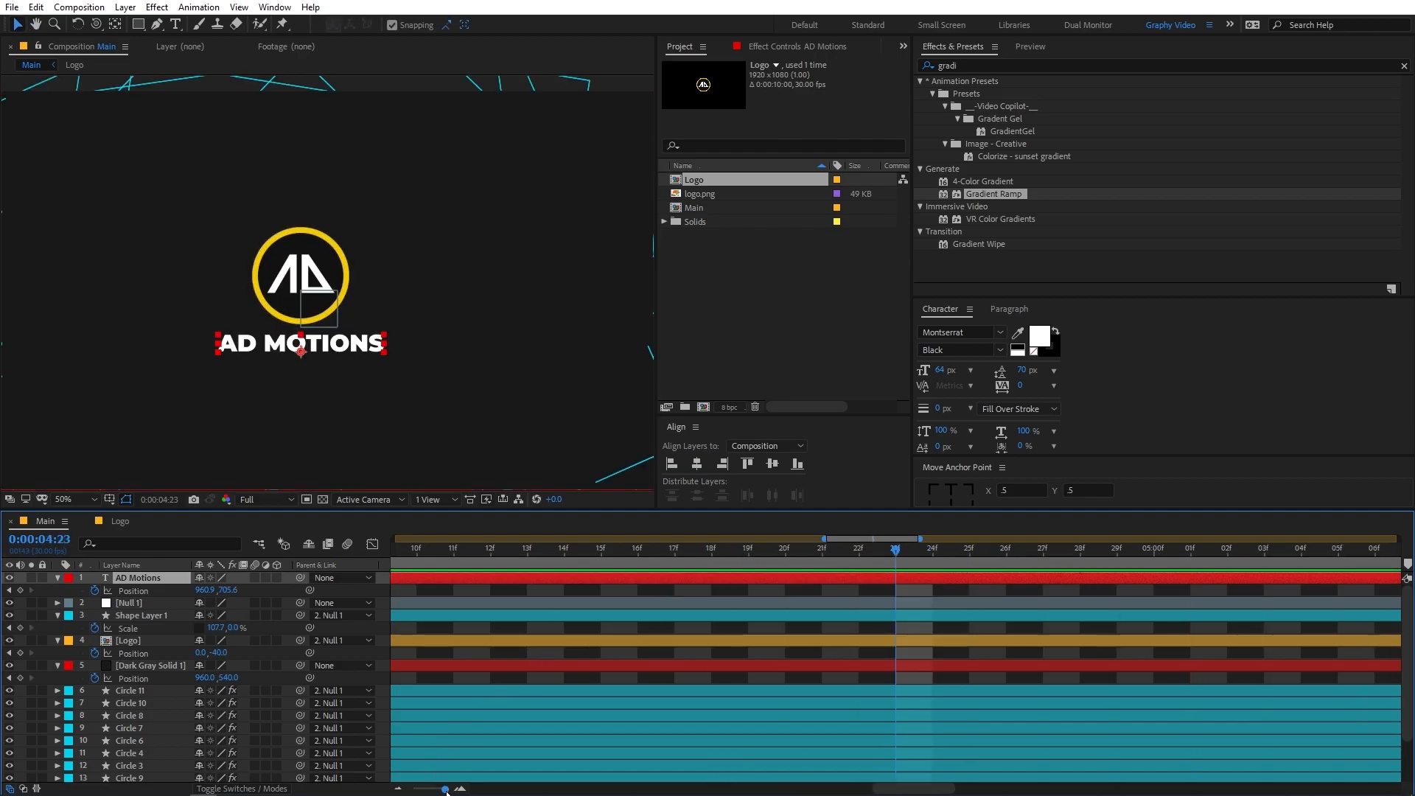
Show the full composition duration in the timeline and preview the whole animation from the start.
drag(445, 790, 391, 793)
key(Home)
key(space)
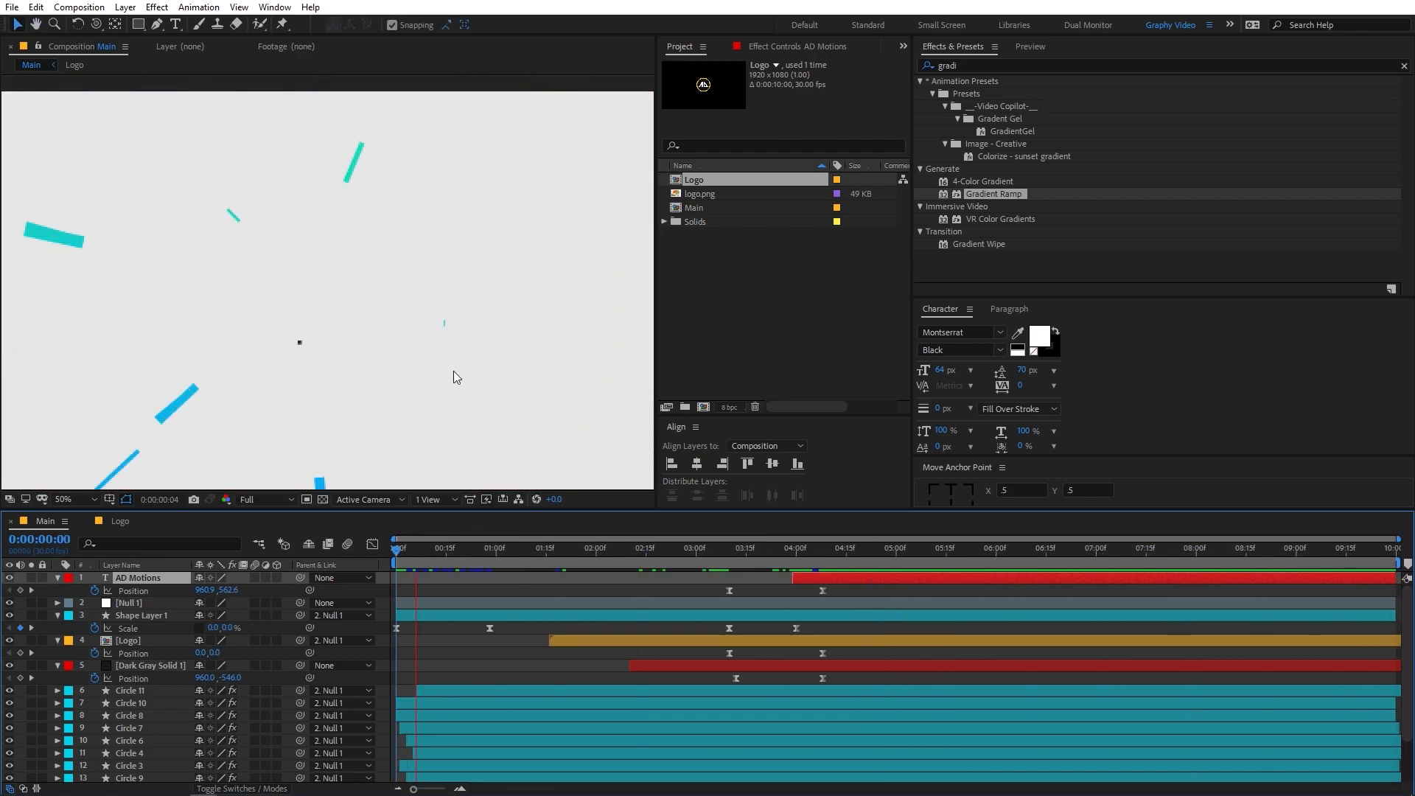
Zoom out the composition view to show the whole frame and preview the full logo animation.
scroll(310, 273, down, 2)
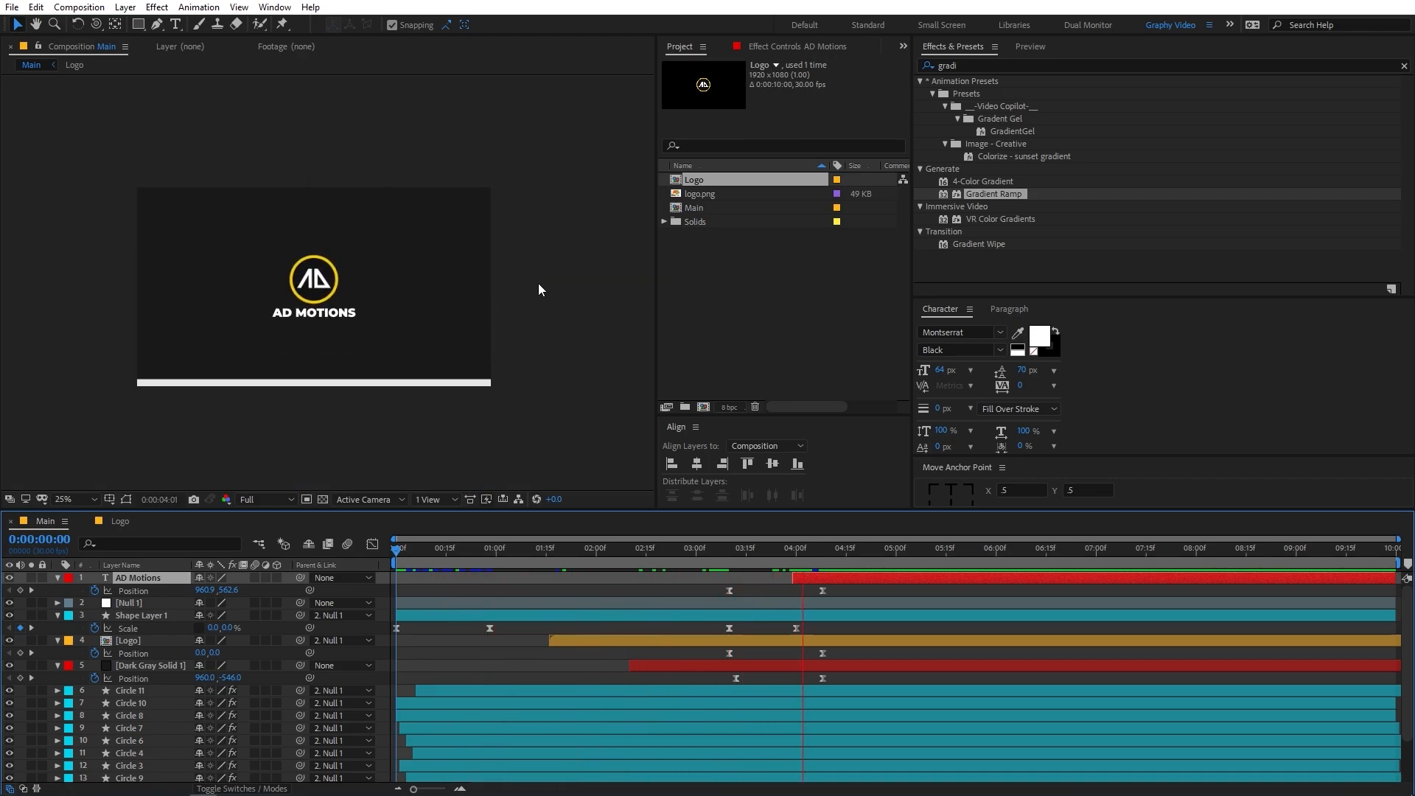
drag(853, 551, 227, 569)
key(space)
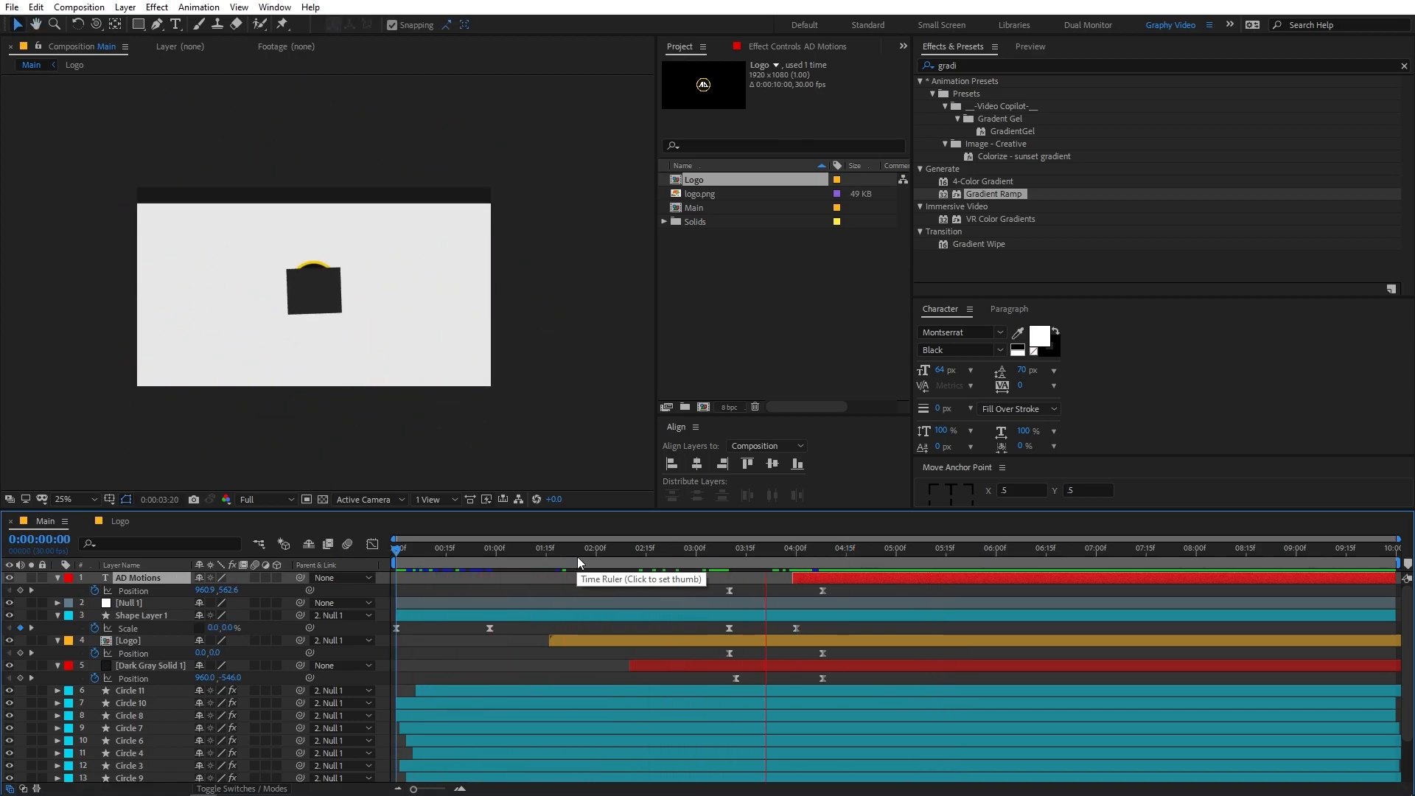
key(space)
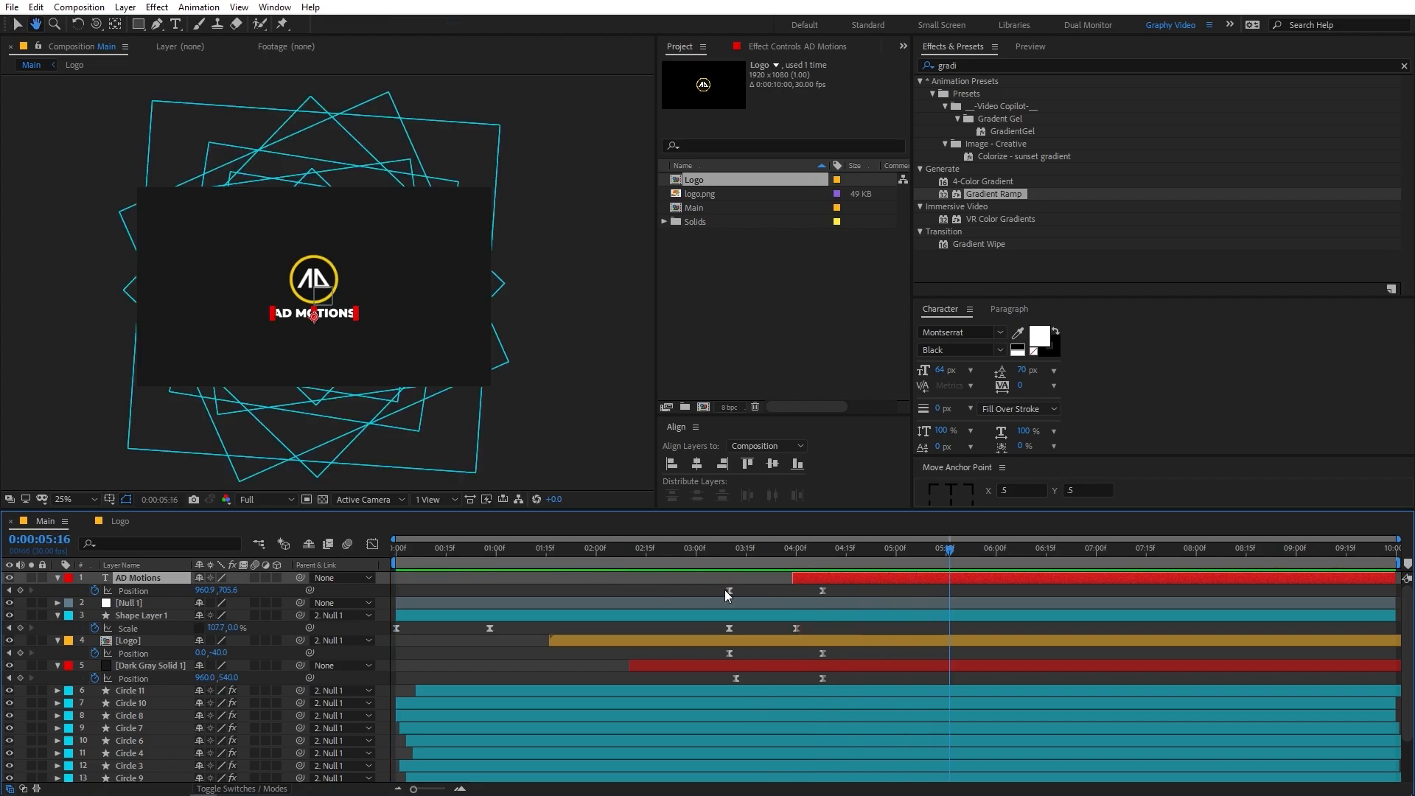
Open the Logo precomposition to examine the logo.png layer, and return to the Main composition.
double_click(133, 640)
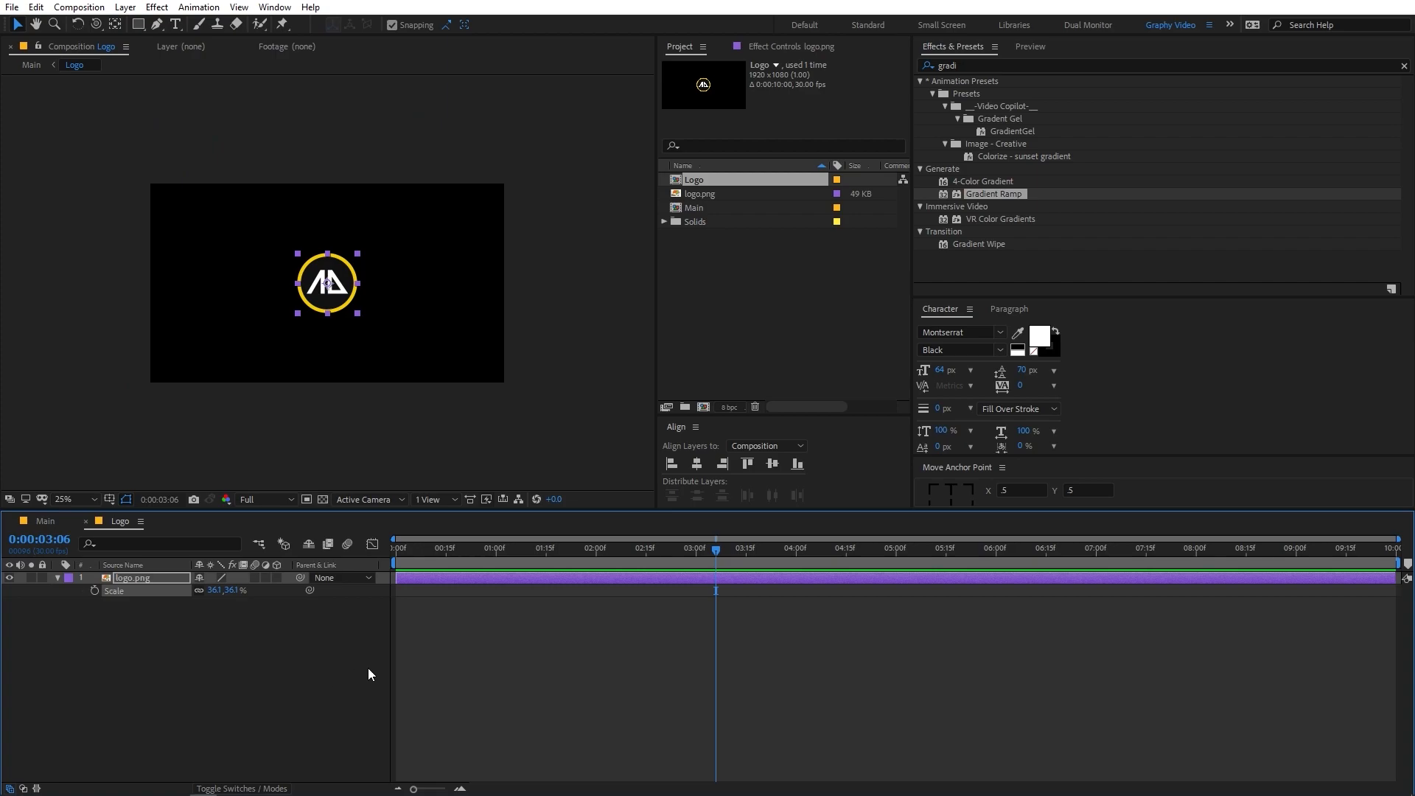
click(702, 290)
click(124, 665)
click(42, 520)
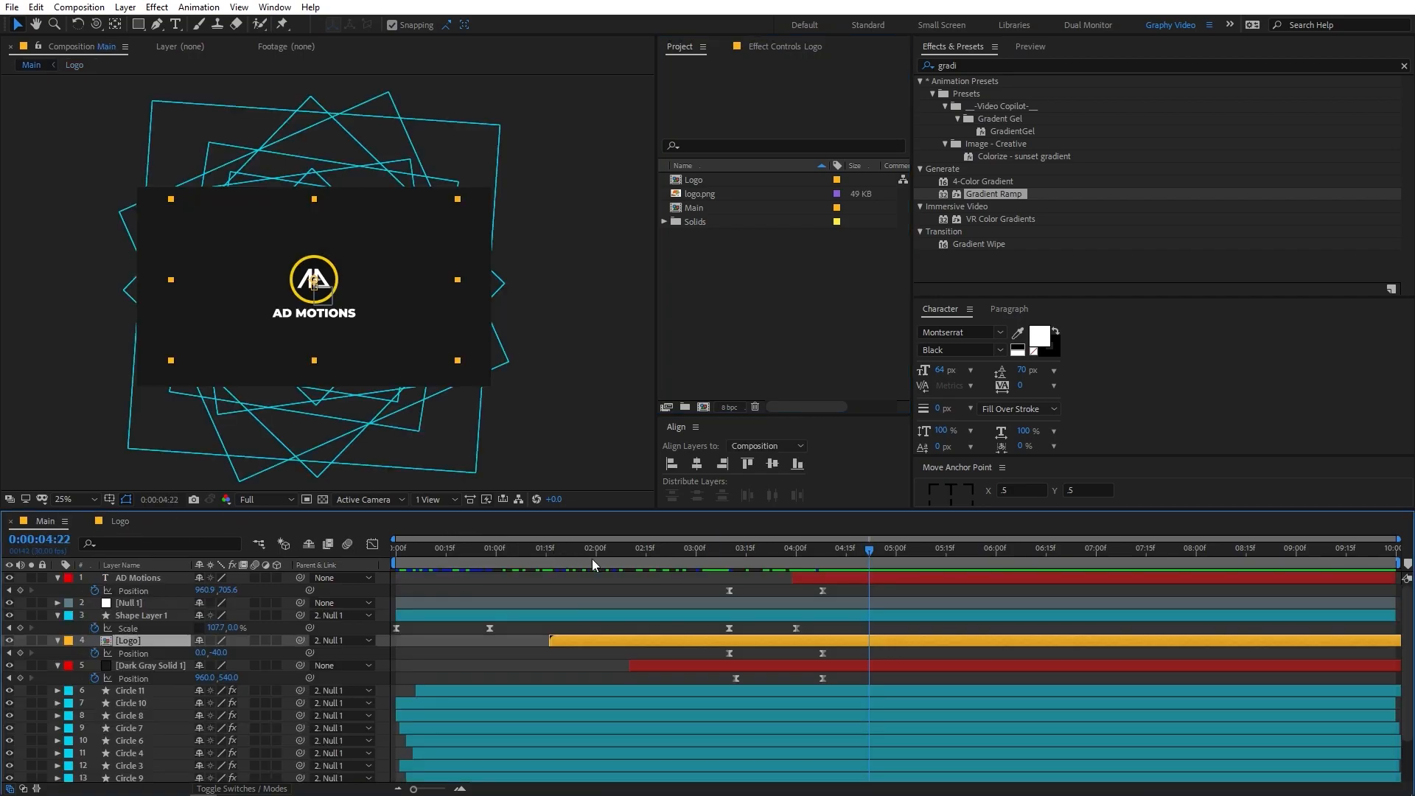
Replace the AD MOTIONS text with MOTION NATIONS and play back the animation.
double_click(808, 580)
text(MOTION NATU)
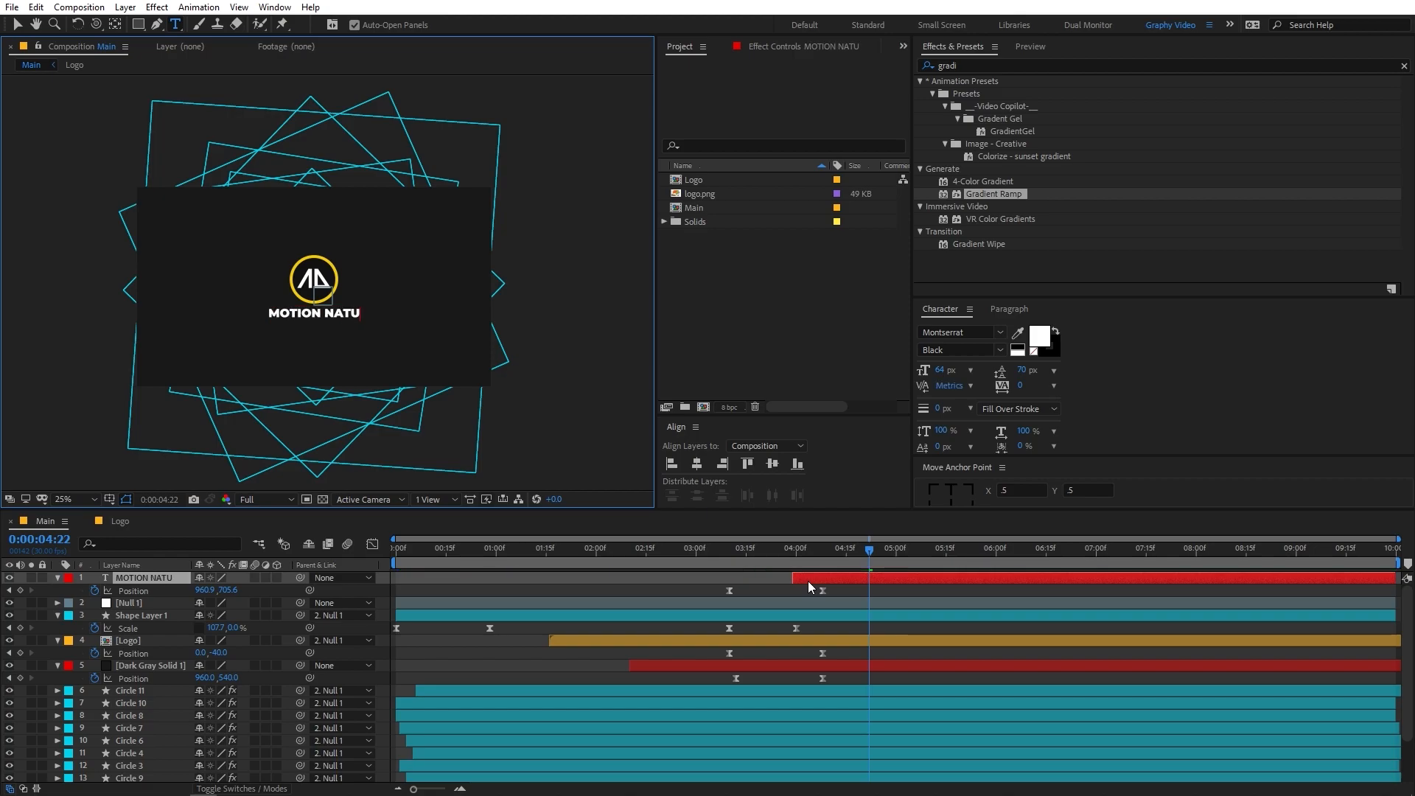
key(BackSpace)
text(IONS)
key(space)
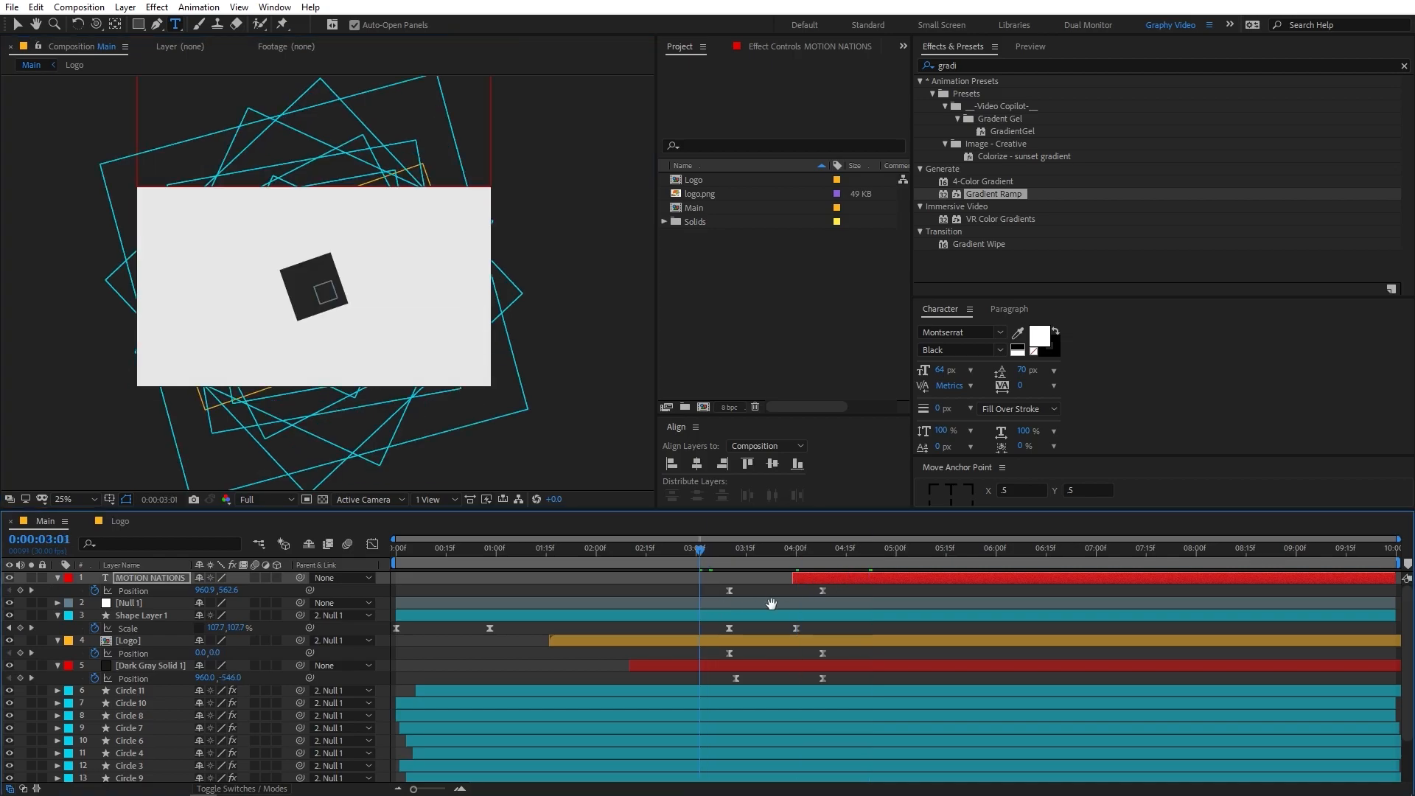
key(space)
At 0:00:00:28, expand Circle 11's Polystar Path and set its Points to 4.
click(806, 594)
drag(748, 550, 490, 569)
scroll(517, 616, down, 1)
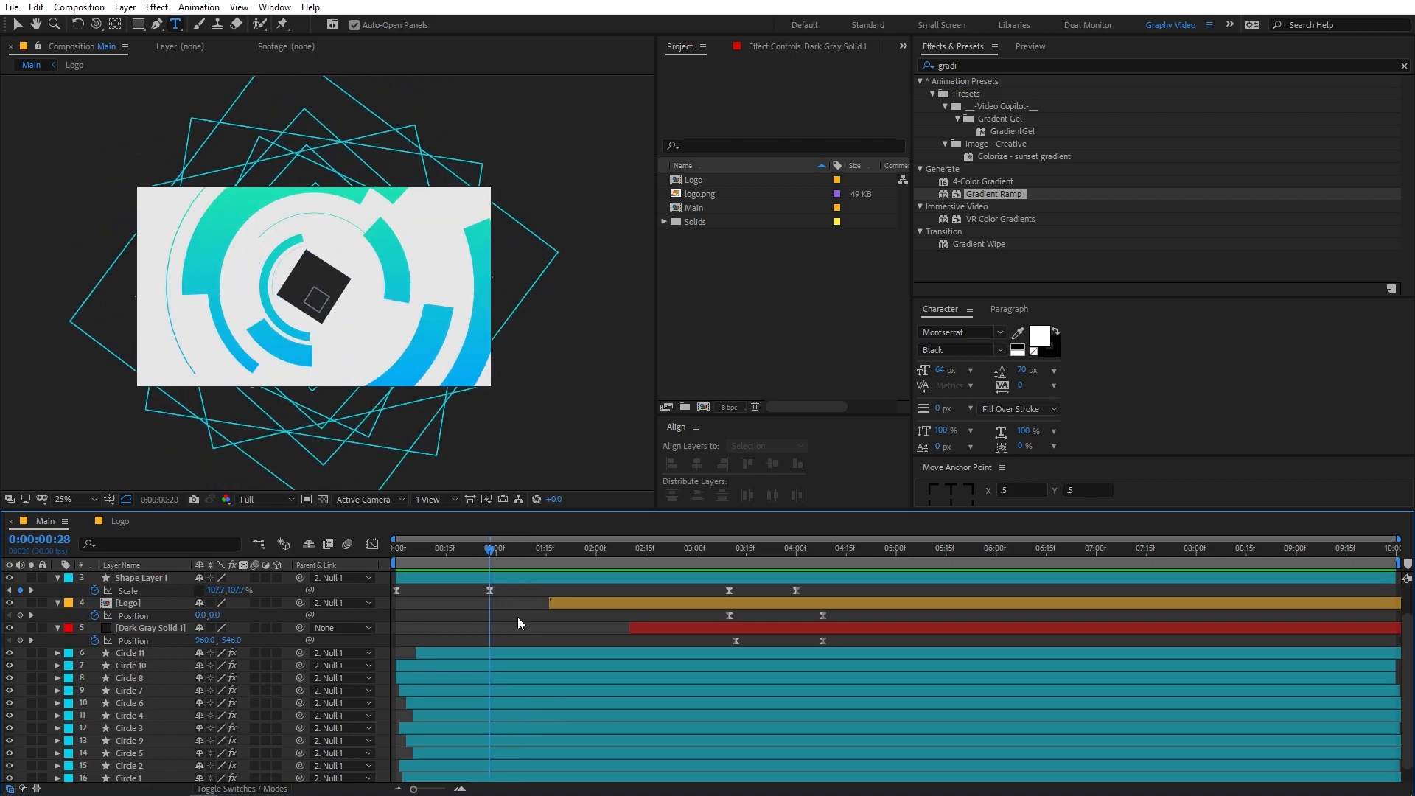
click(123, 653)
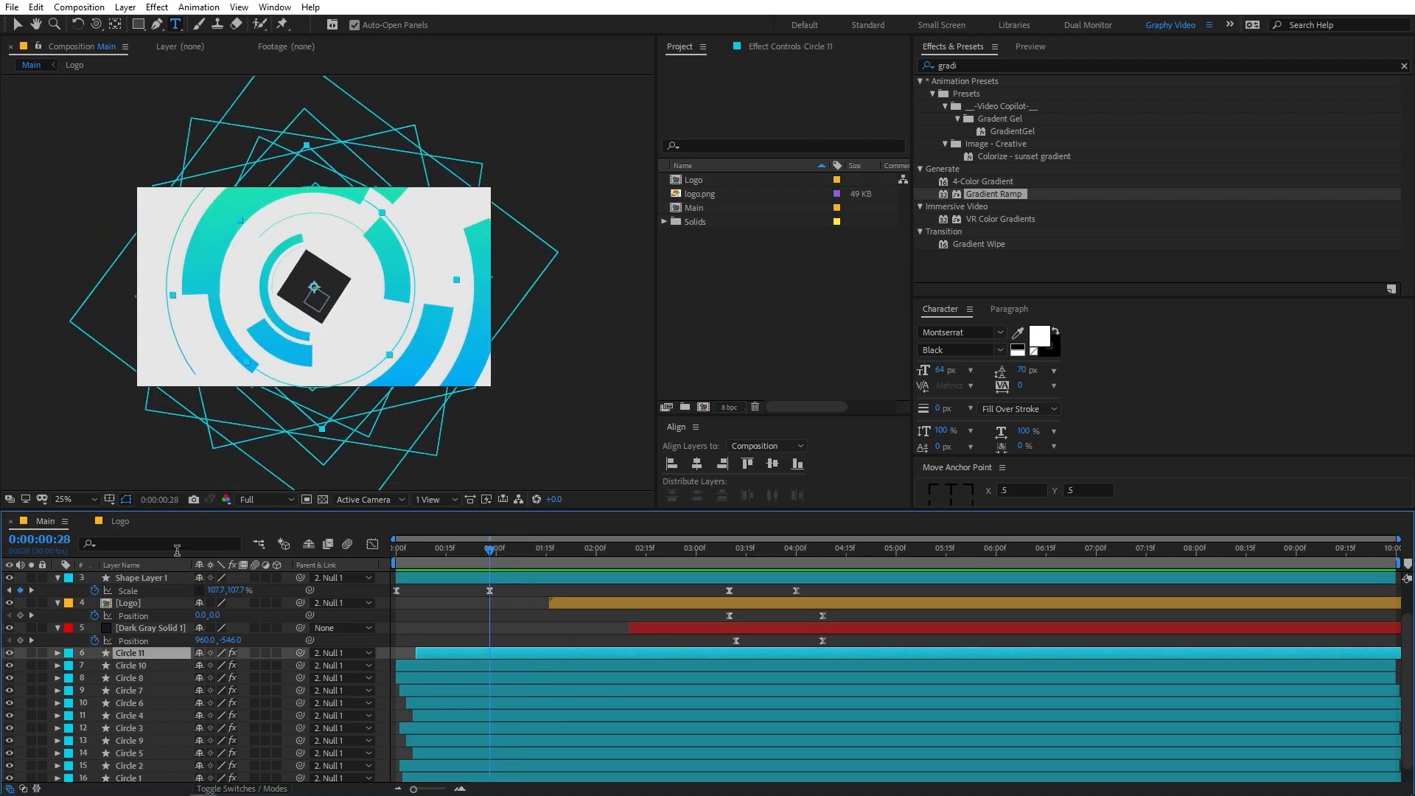
click(57, 652)
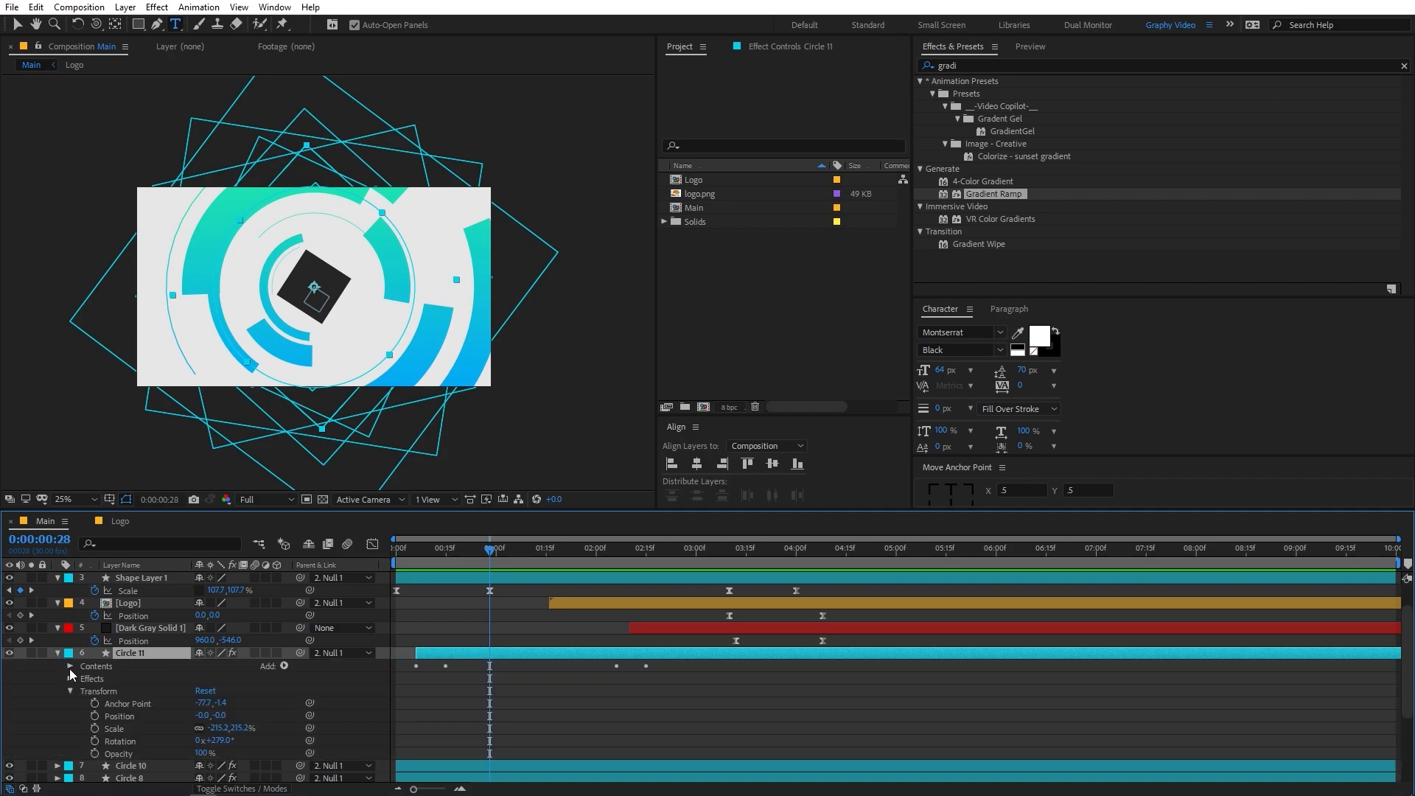
click(69, 666)
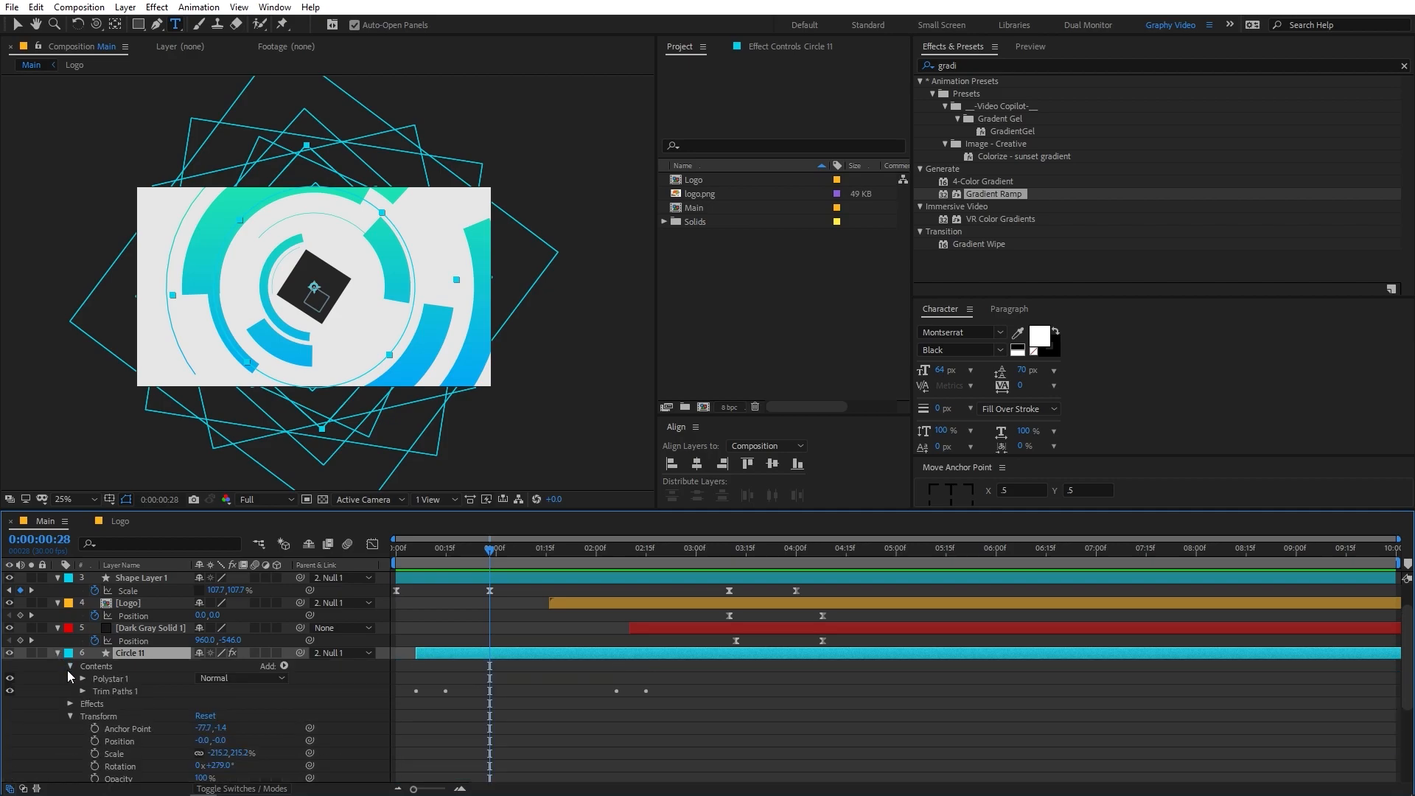
click(82, 678)
click(95, 692)
text(4)
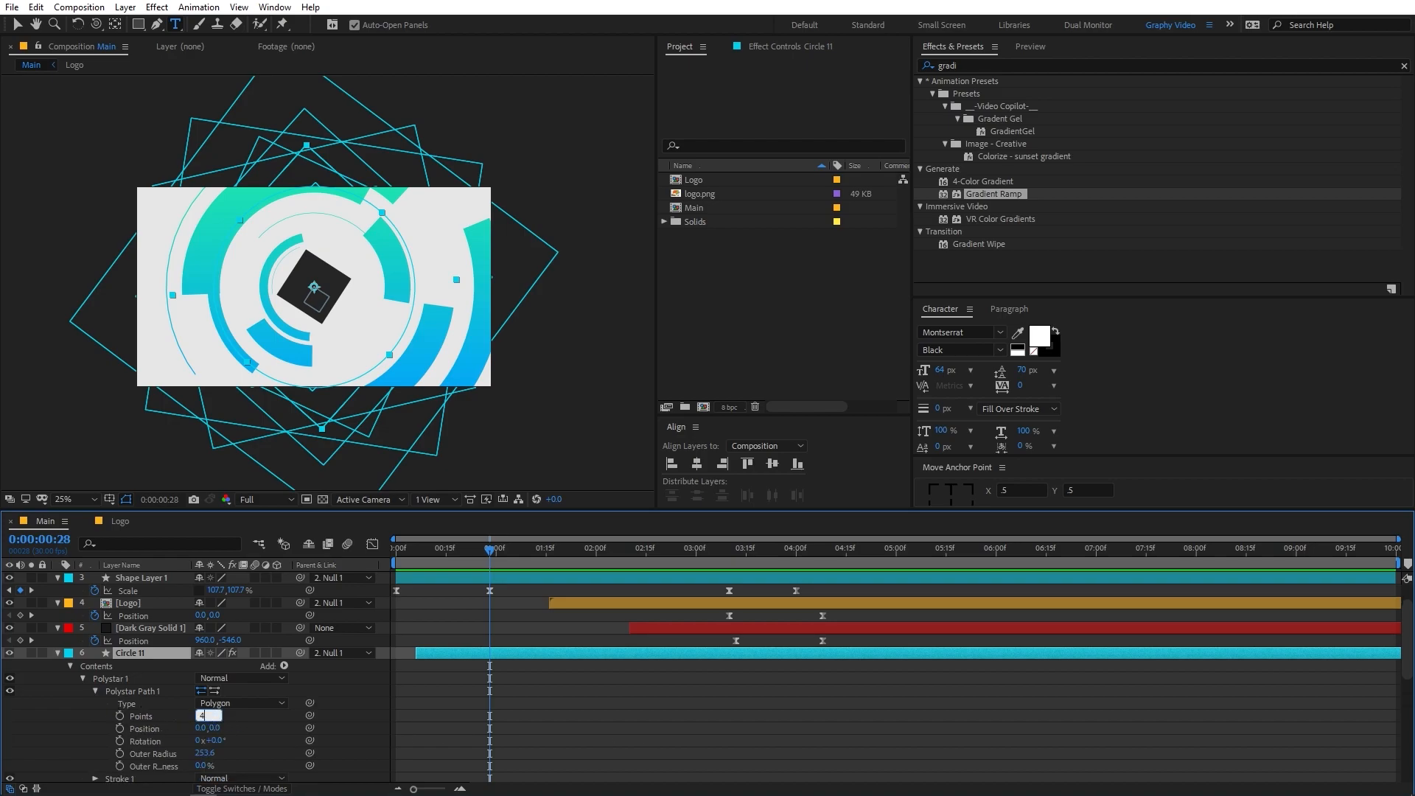
key(Return)
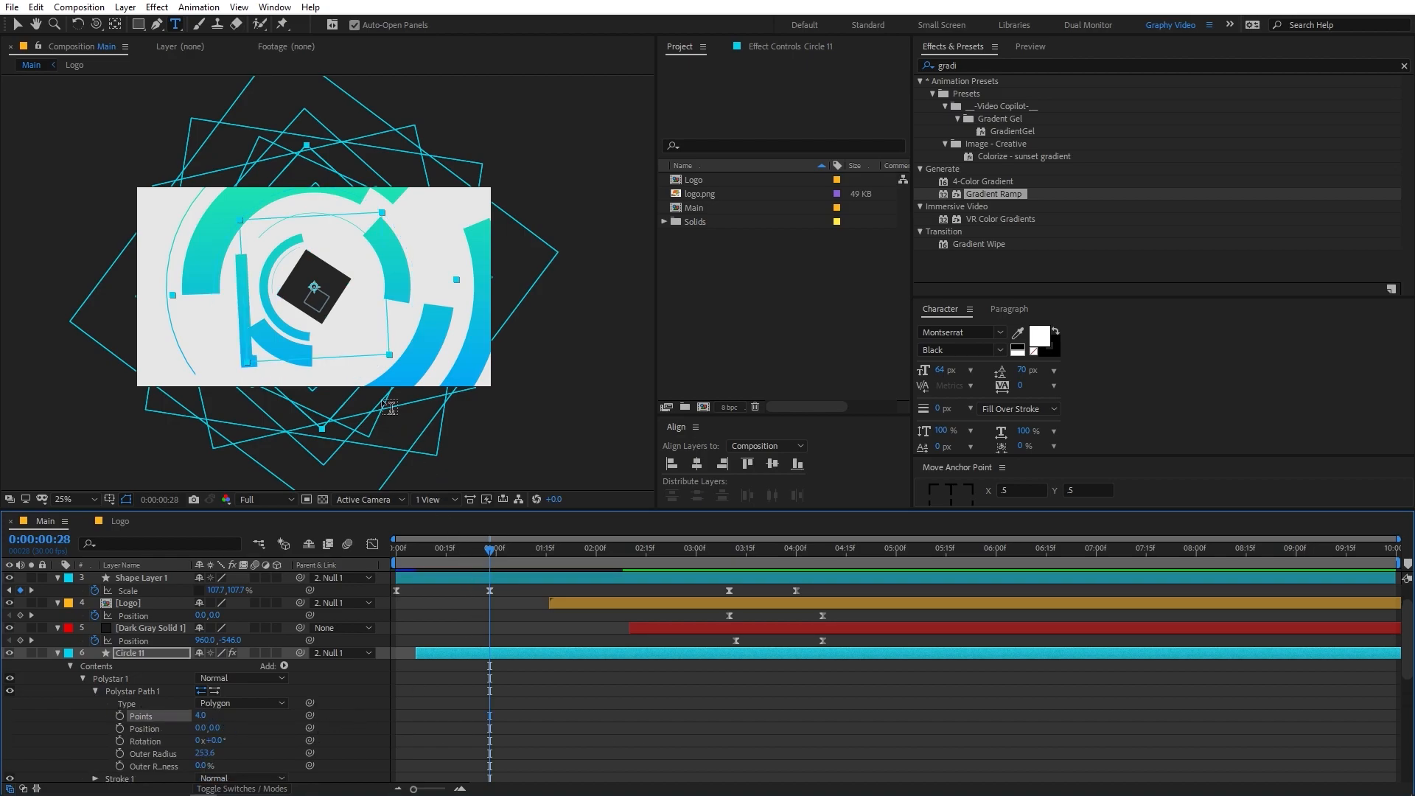
Filter the timeline by "points" with the layers Circle 10 through Circle 1 selected, exposing their polygon Points values.
scroll(156, 631, down, 3)
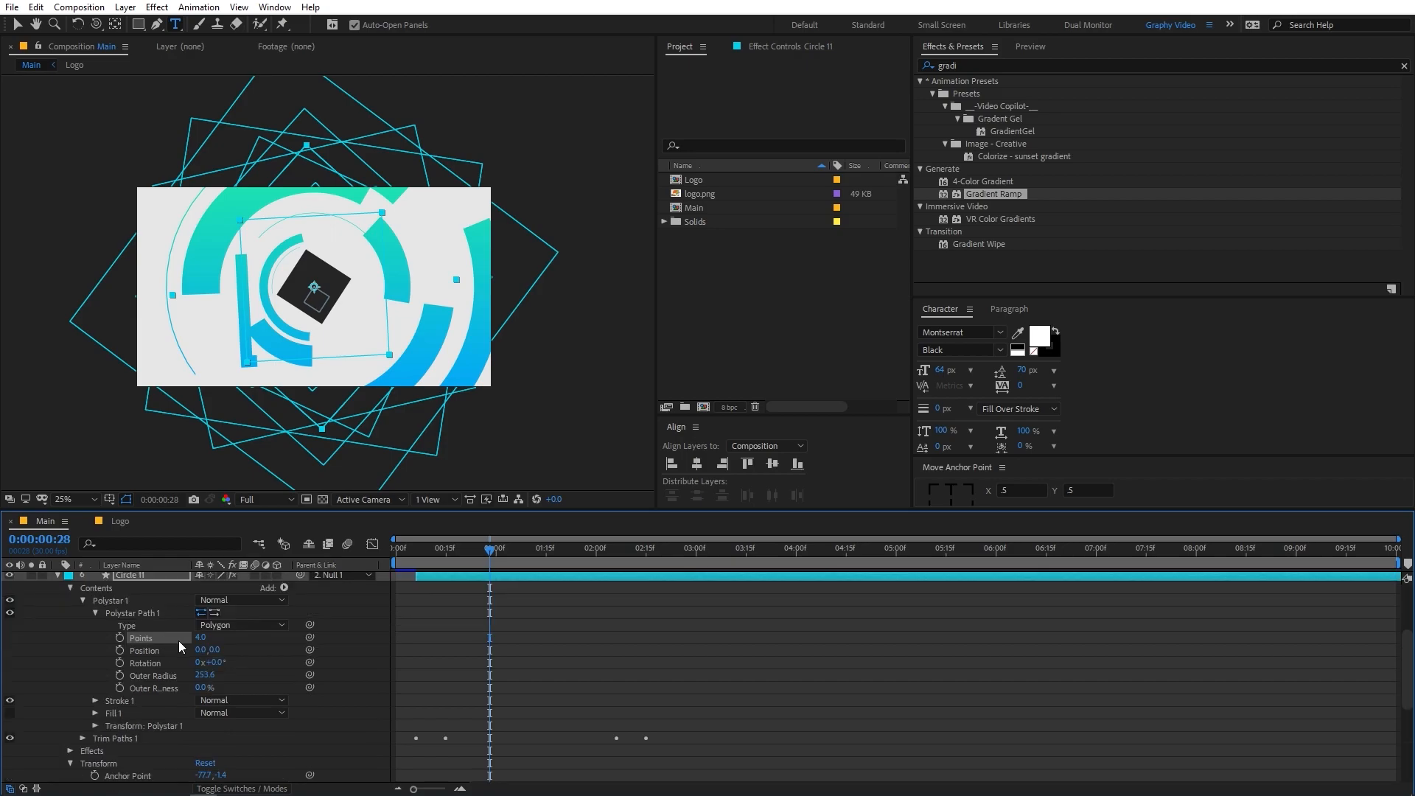
scroll(177, 679, down, 7)
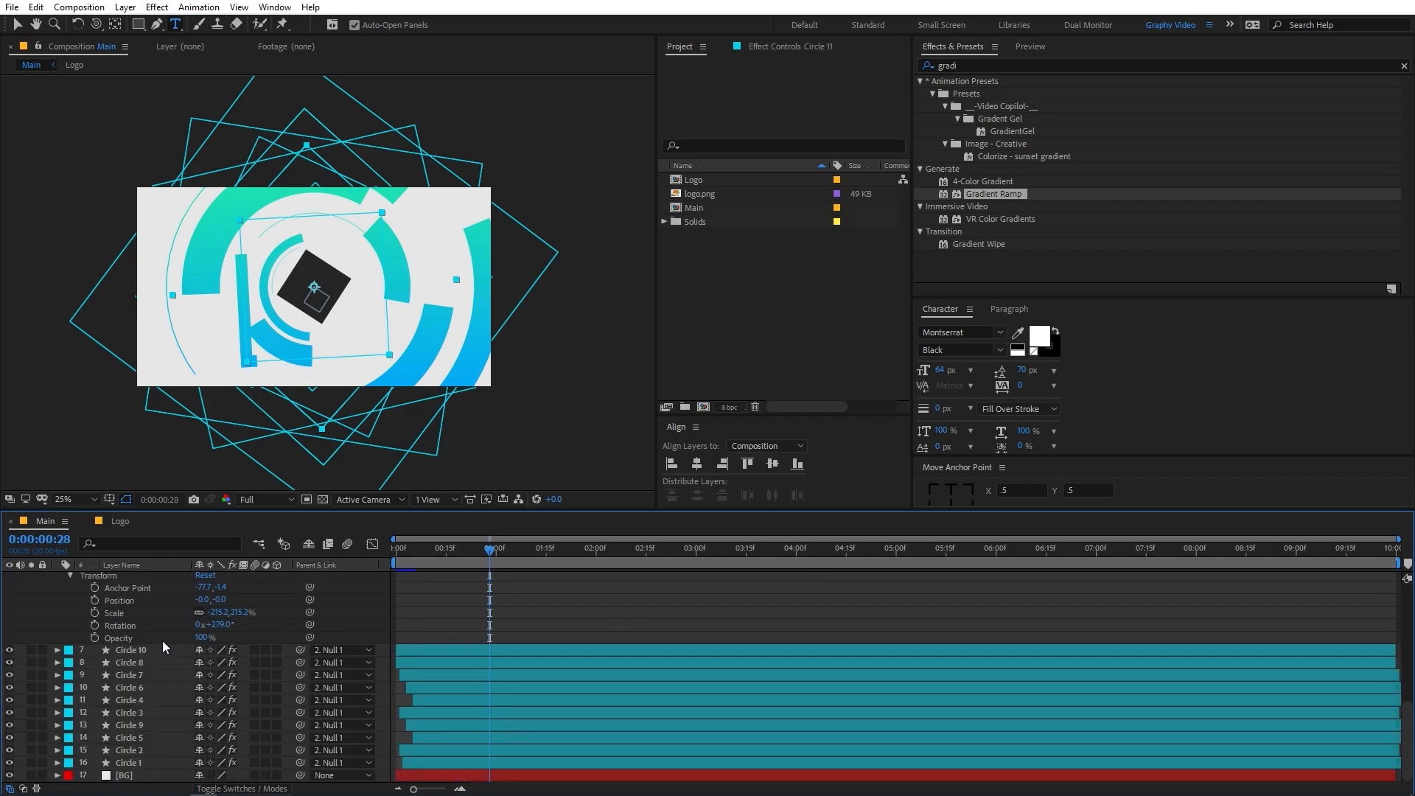
scroll(156, 671, up, 7)
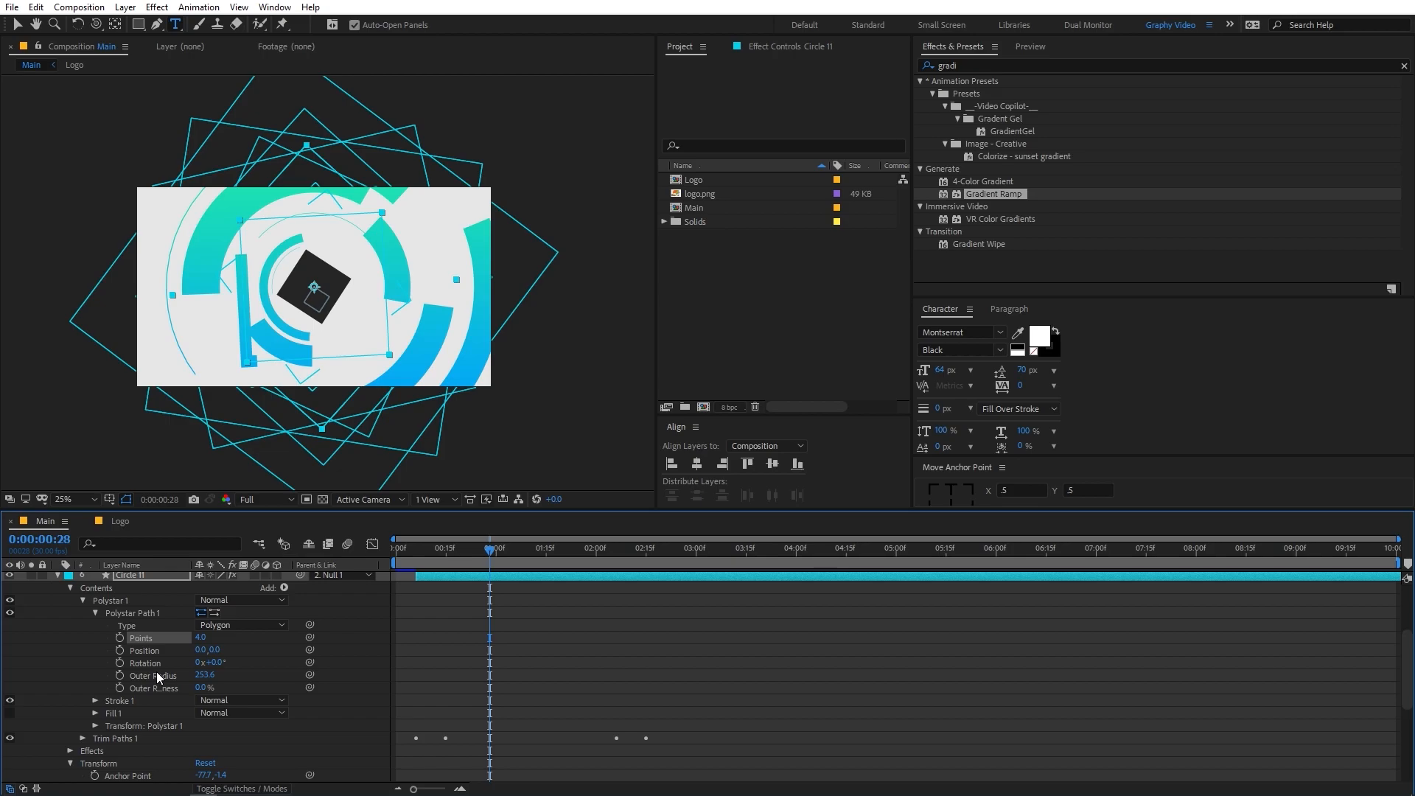
scroll(156, 670, up, 4)
scroll(156, 676, down, 11)
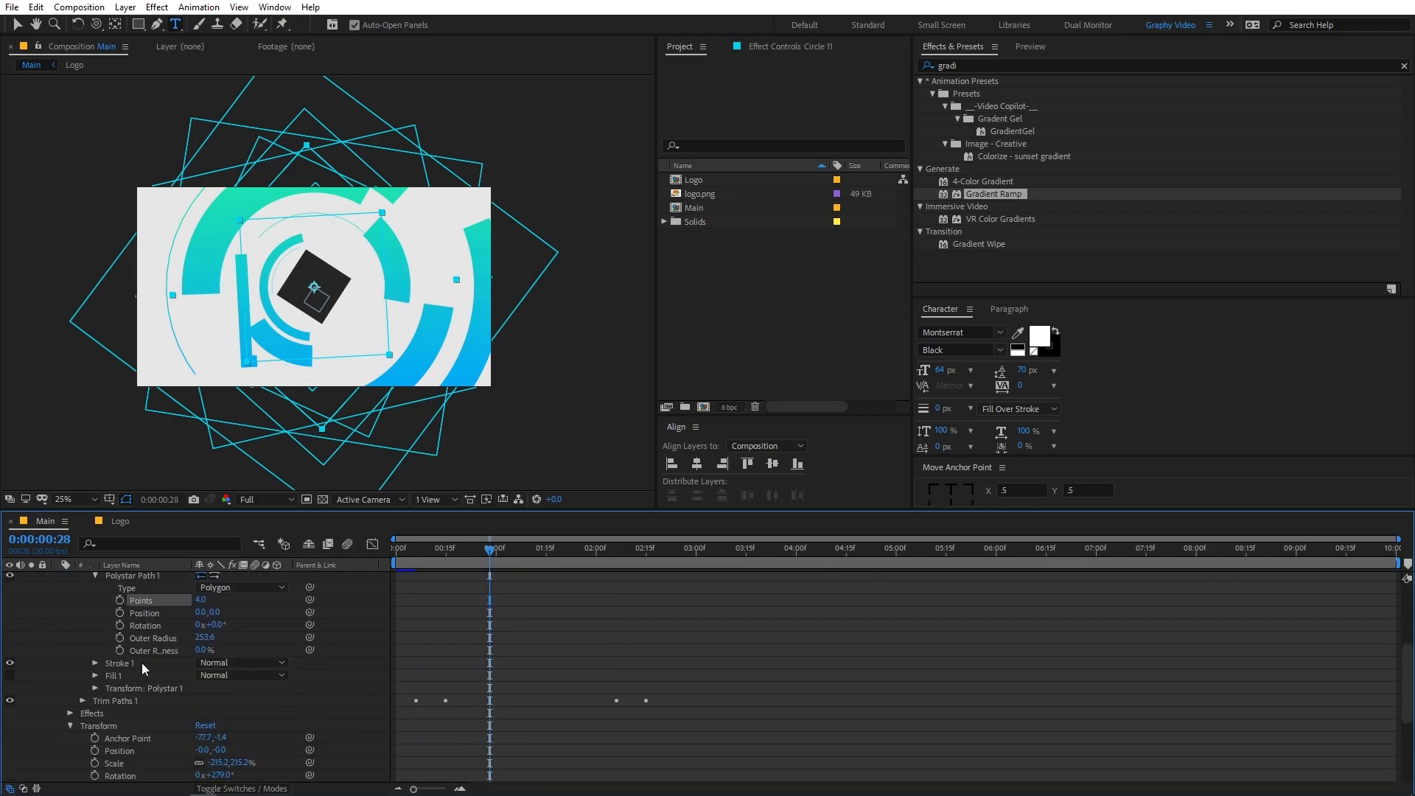
scroll(137, 678, down, 5)
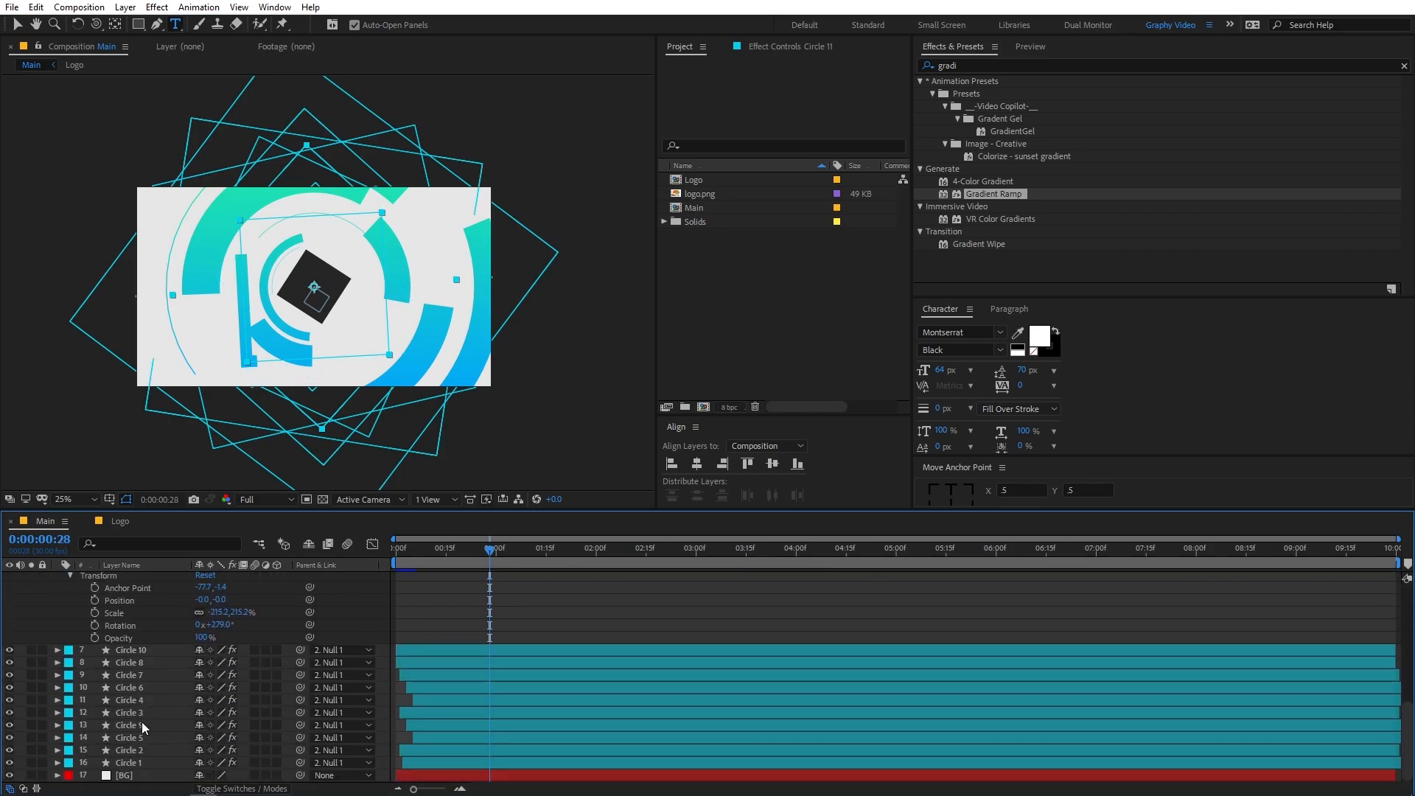
scroll(170, 663, up, 8)
scroll(157, 619, down, 4)
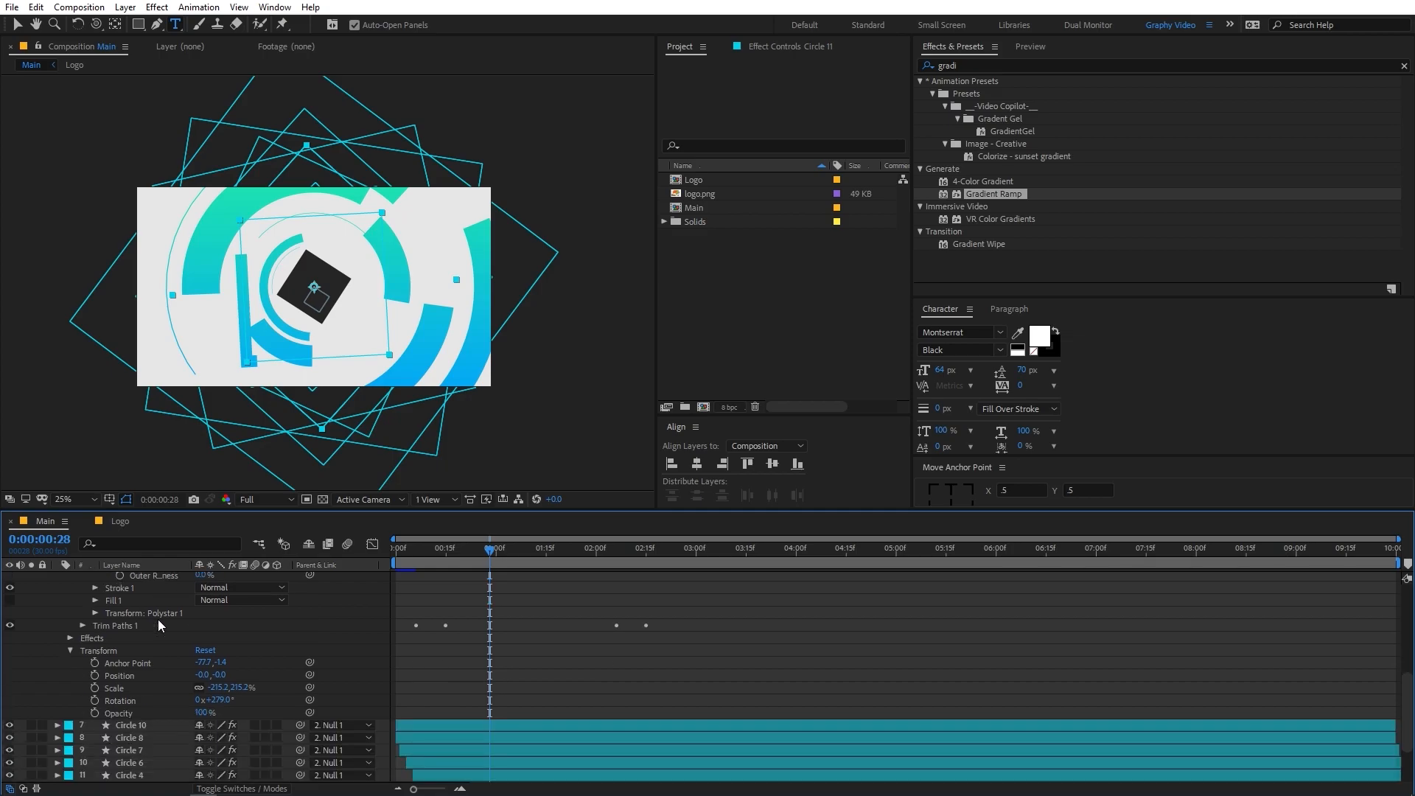
click(140, 685)
scroll(139, 683, down, 1)
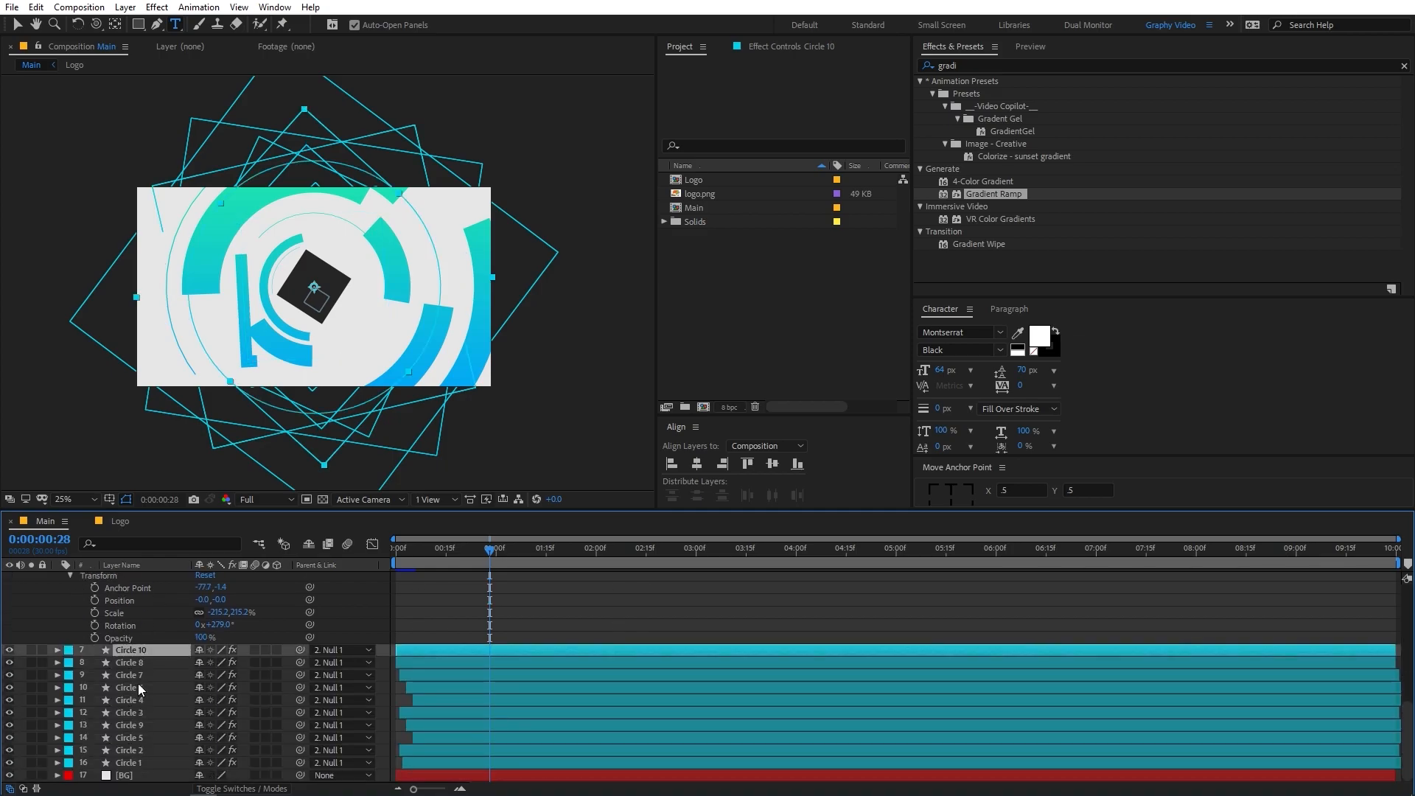
shift+click(140, 763)
click(122, 549)
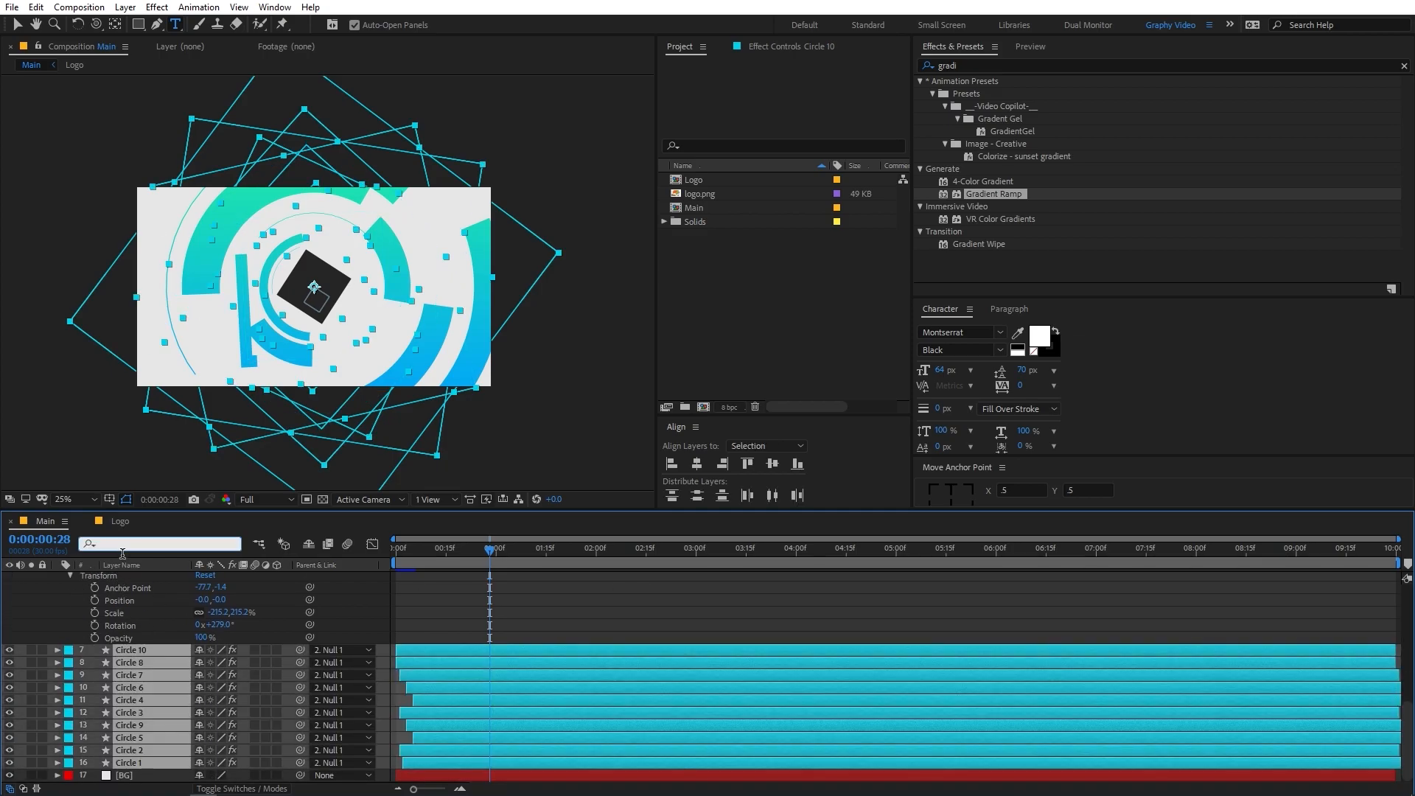
text(points)
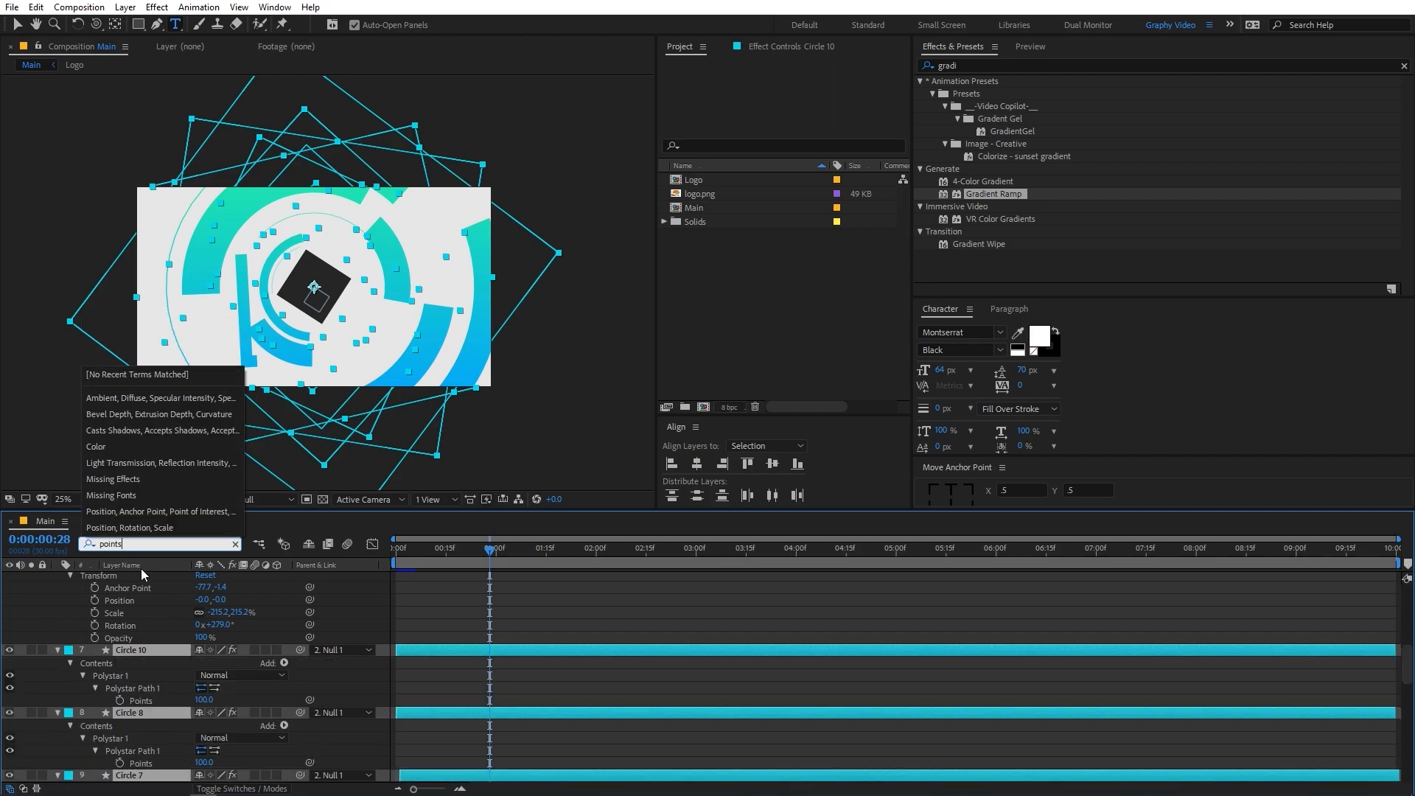
click(302, 692)
Set the polygon Points to 4 on Circle 10, Circle 8, Circle 7 and Circle 6.
scroll(292, 688, down, 3)
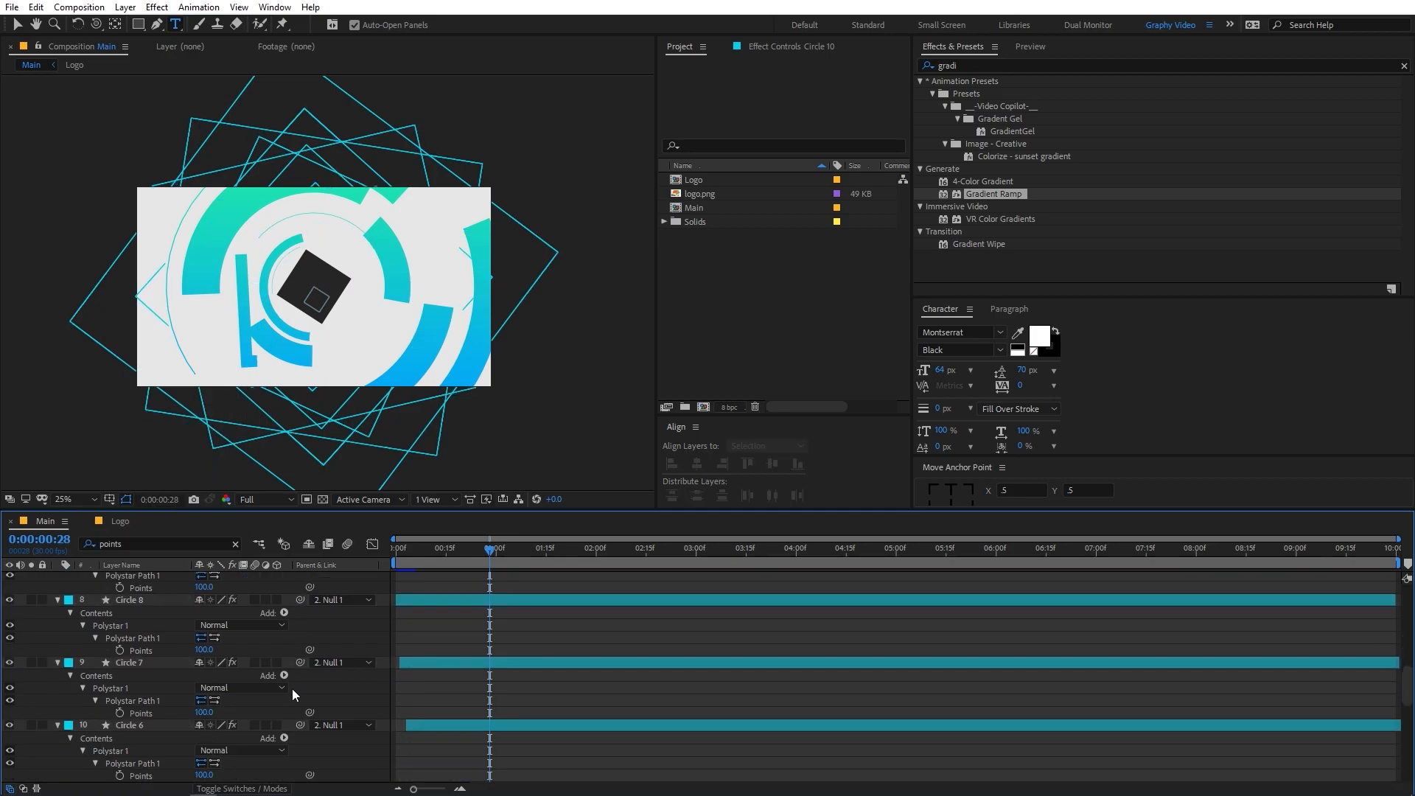
scroll(291, 688, down, 3)
scroll(242, 697, down, 4)
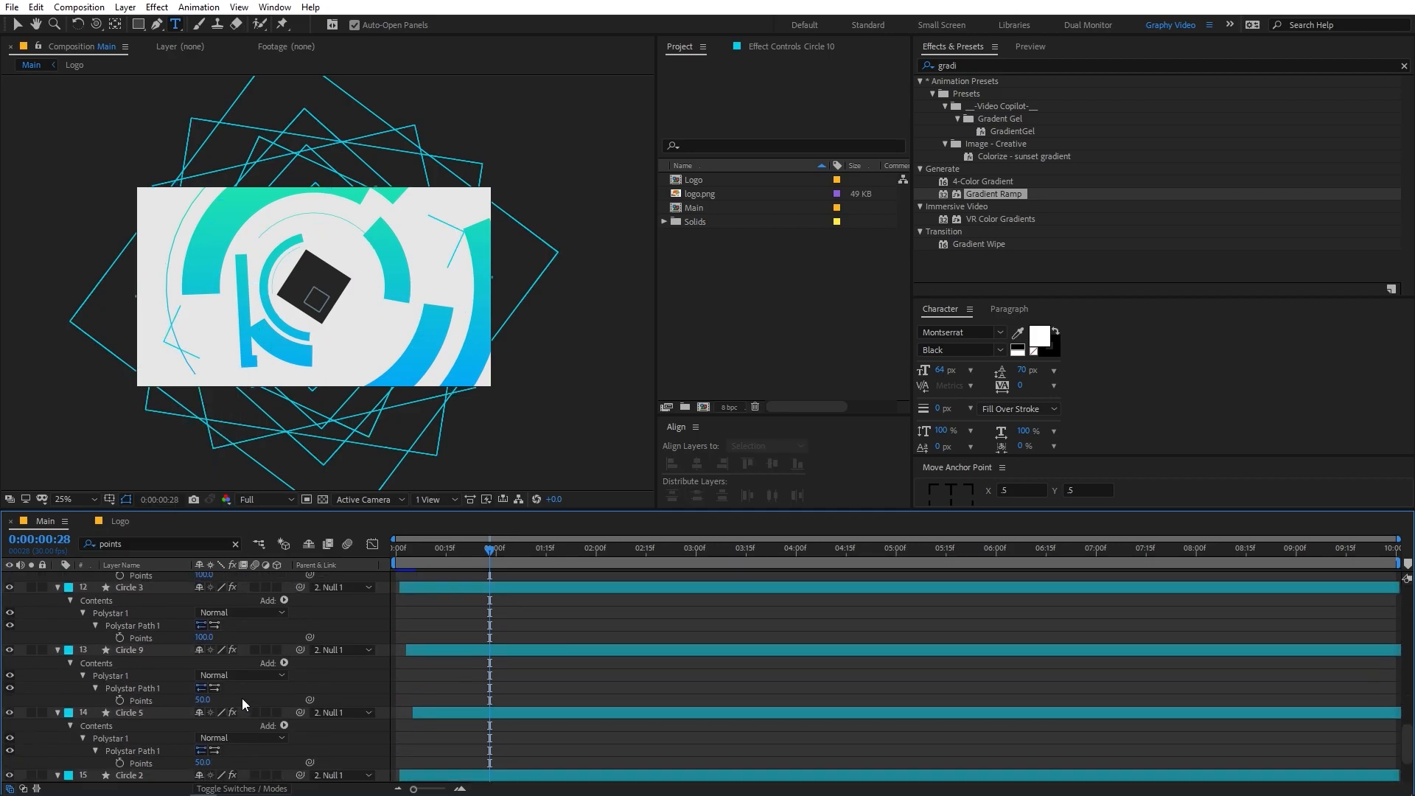
scroll(224, 652, up, 6)
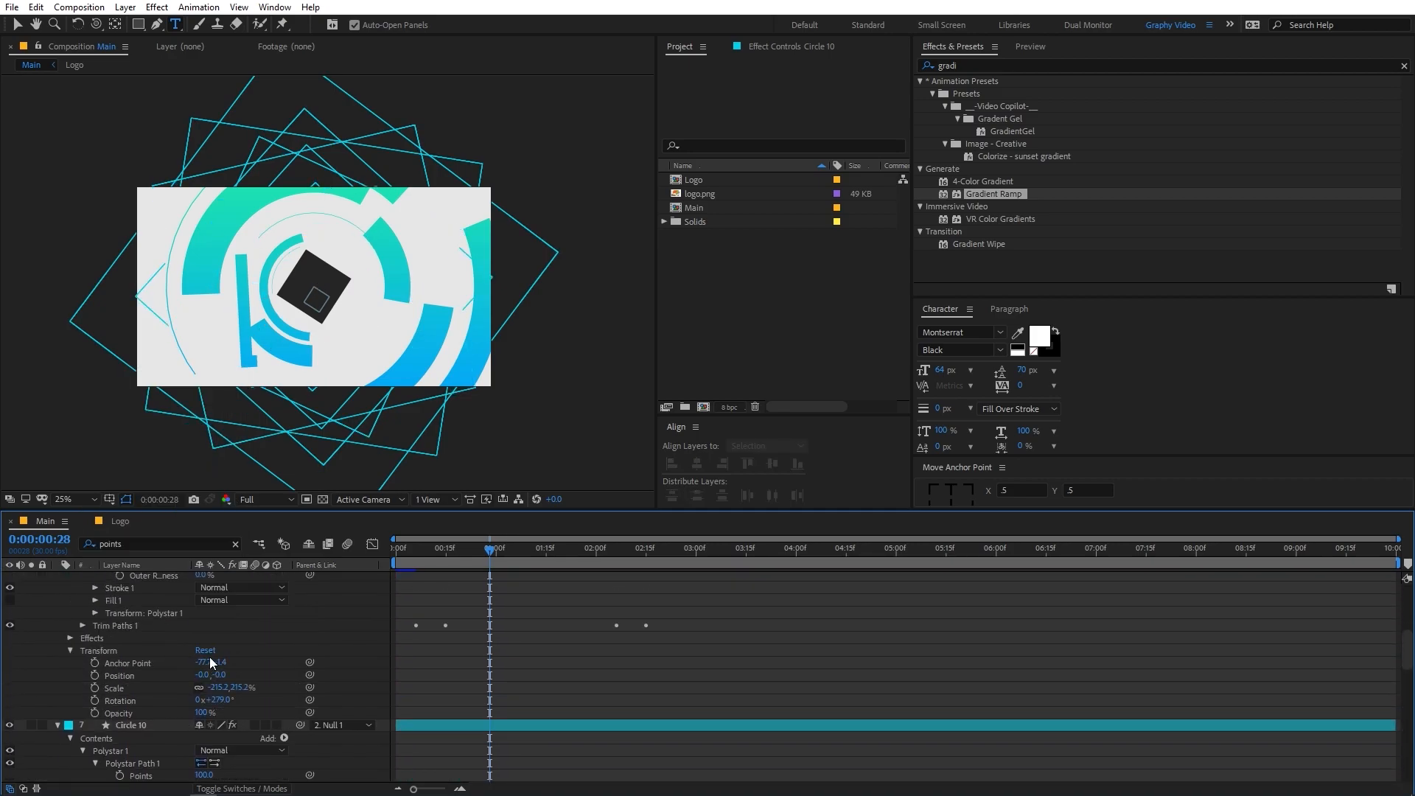
scroll(209, 656, down, 3)
click(209, 662)
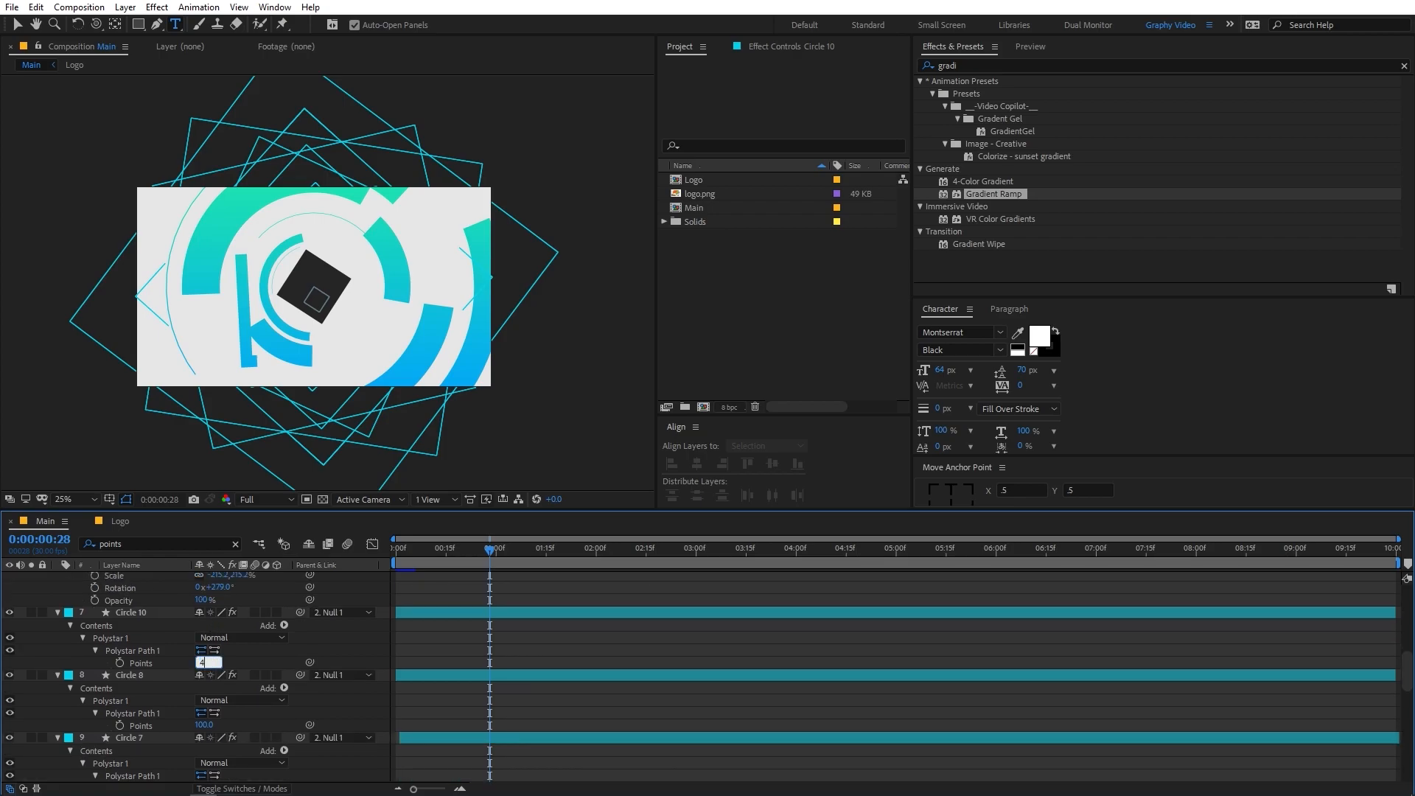
key(Return)
click(206, 725)
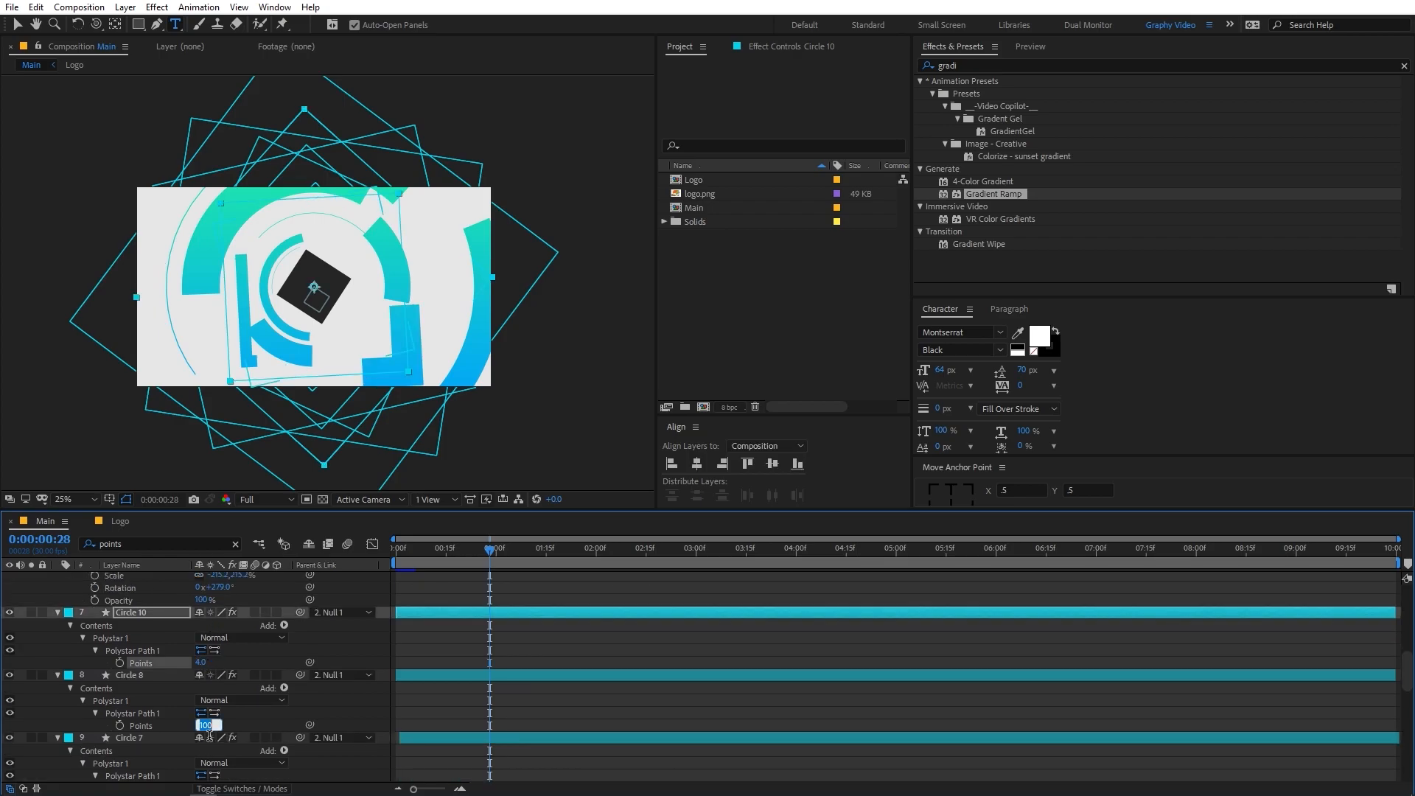
text(4)
key(Return)
scroll(208, 730, down, 2)
click(208, 714)
text(4)
key(Return)
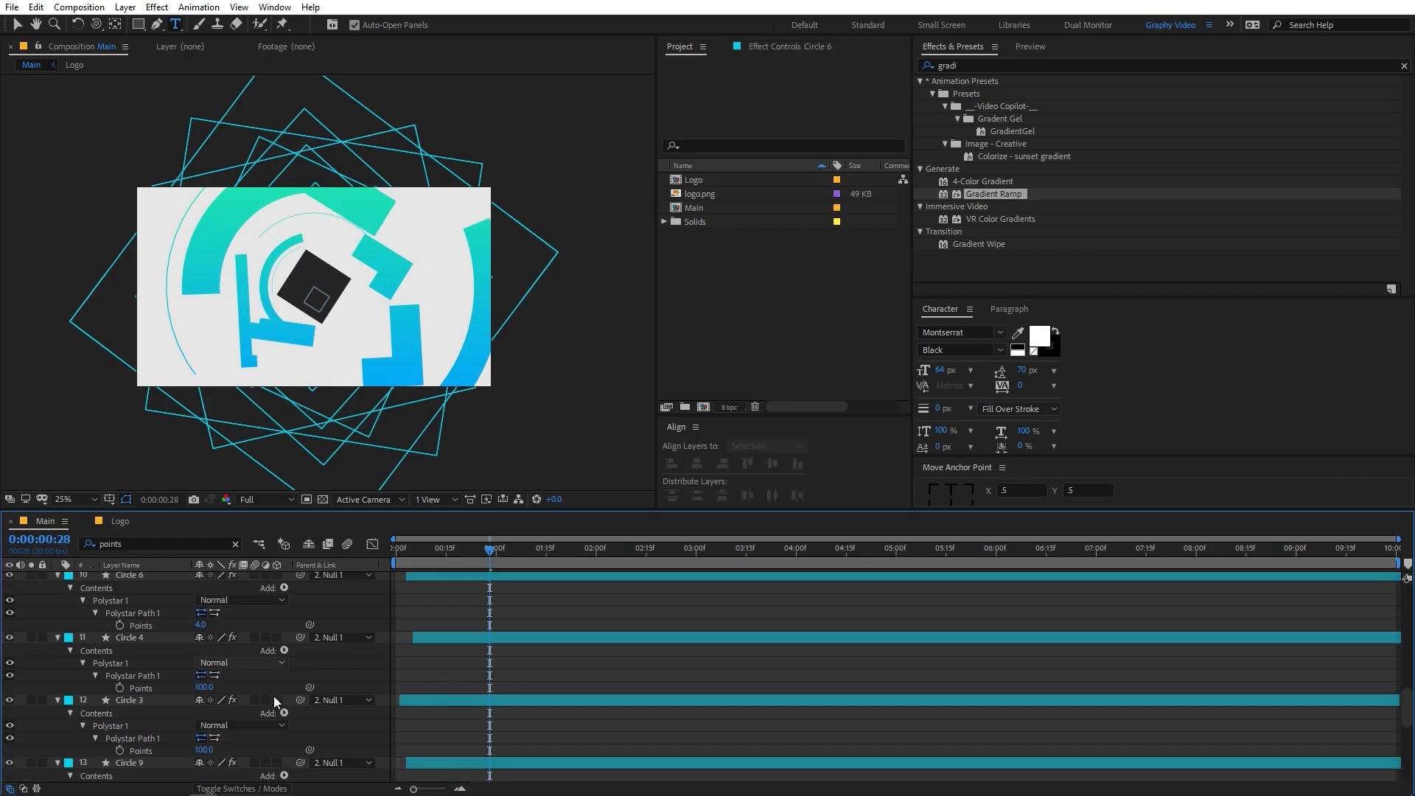
Set the polygon Points to 4 on the remaining circle layers from Circle 4 downward.
scroll(277, 701, down, 4)
click(204, 735)
scroll(206, 729, down, 5)
click(203, 700)
click(204, 637)
text(4)
key(Return)
Clear the timeline filter, preview the square version from the start, and move the playhead to 0:00:01:01.
key(ctrl+a)
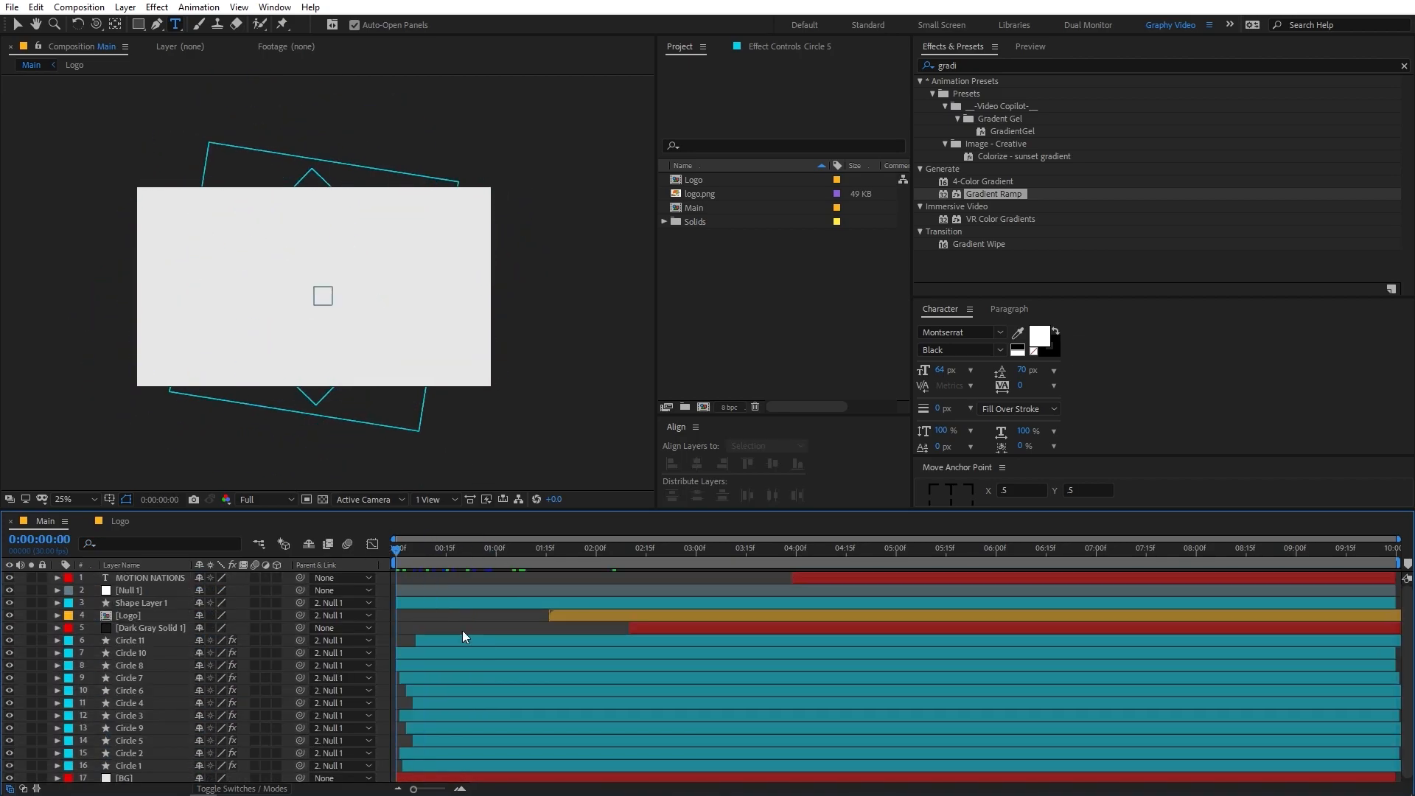
key(space)
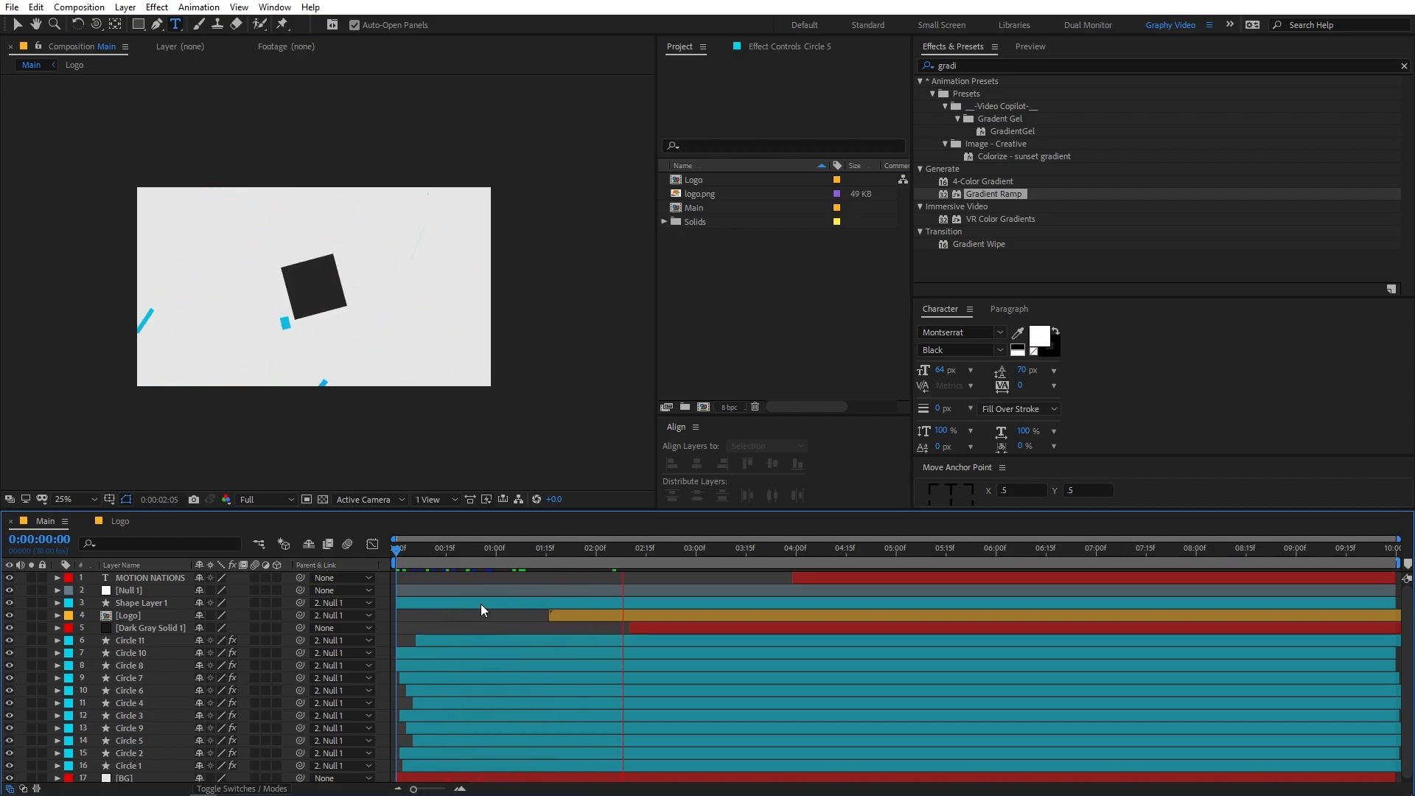
drag(618, 551, 498, 563)
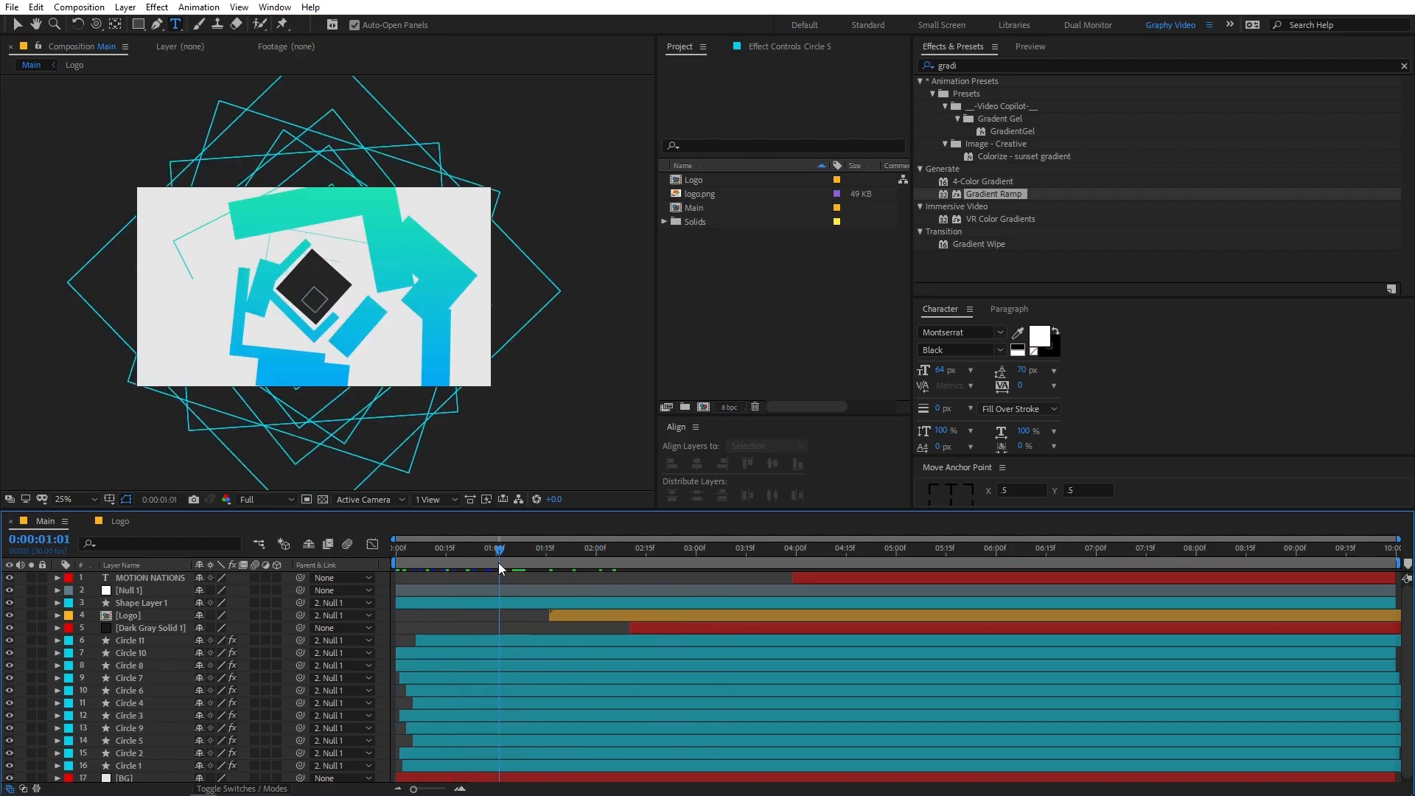
Reveal Rotation on all layers from Circle 11 to Circle 1 and set it to 0° for all of them.
click(137, 641)
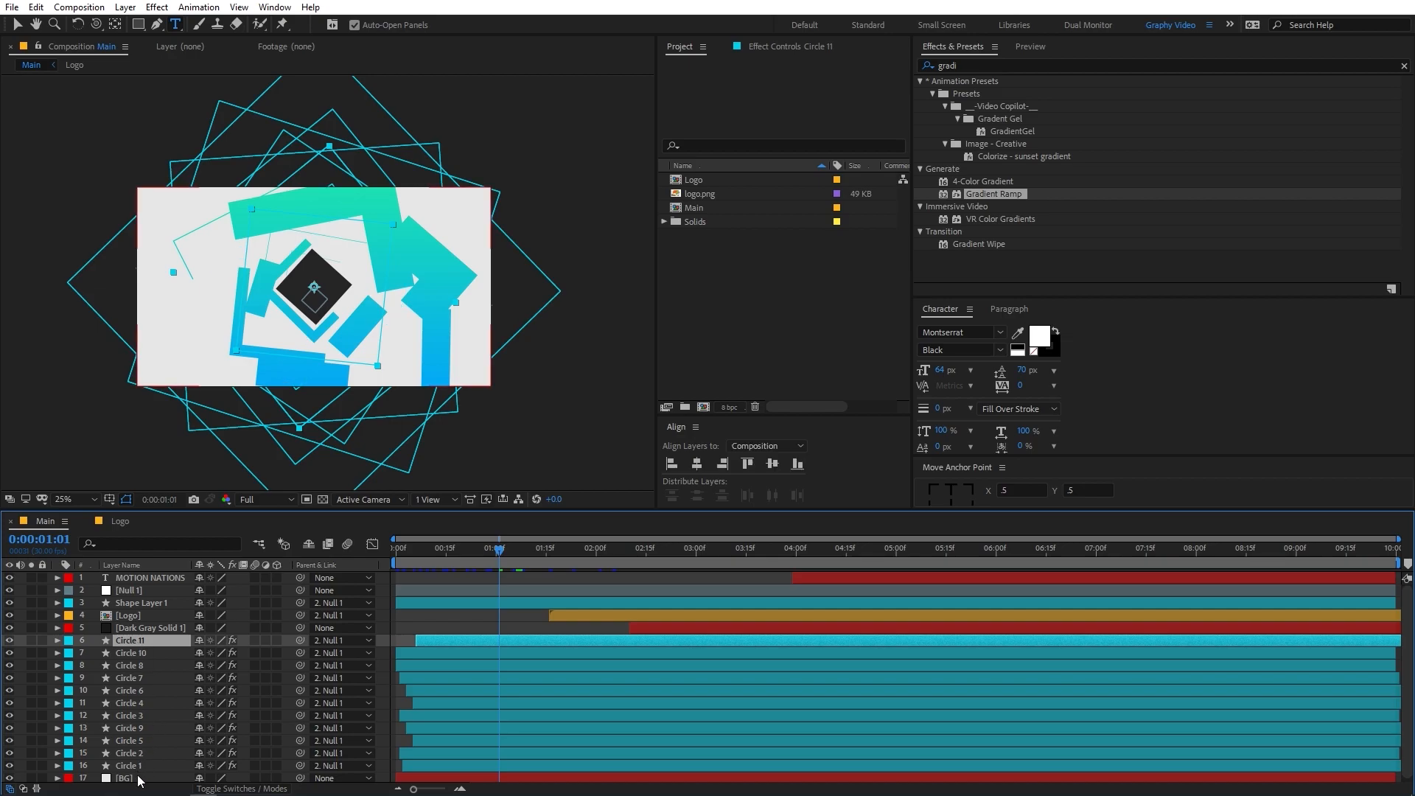
shift+click(135, 767)
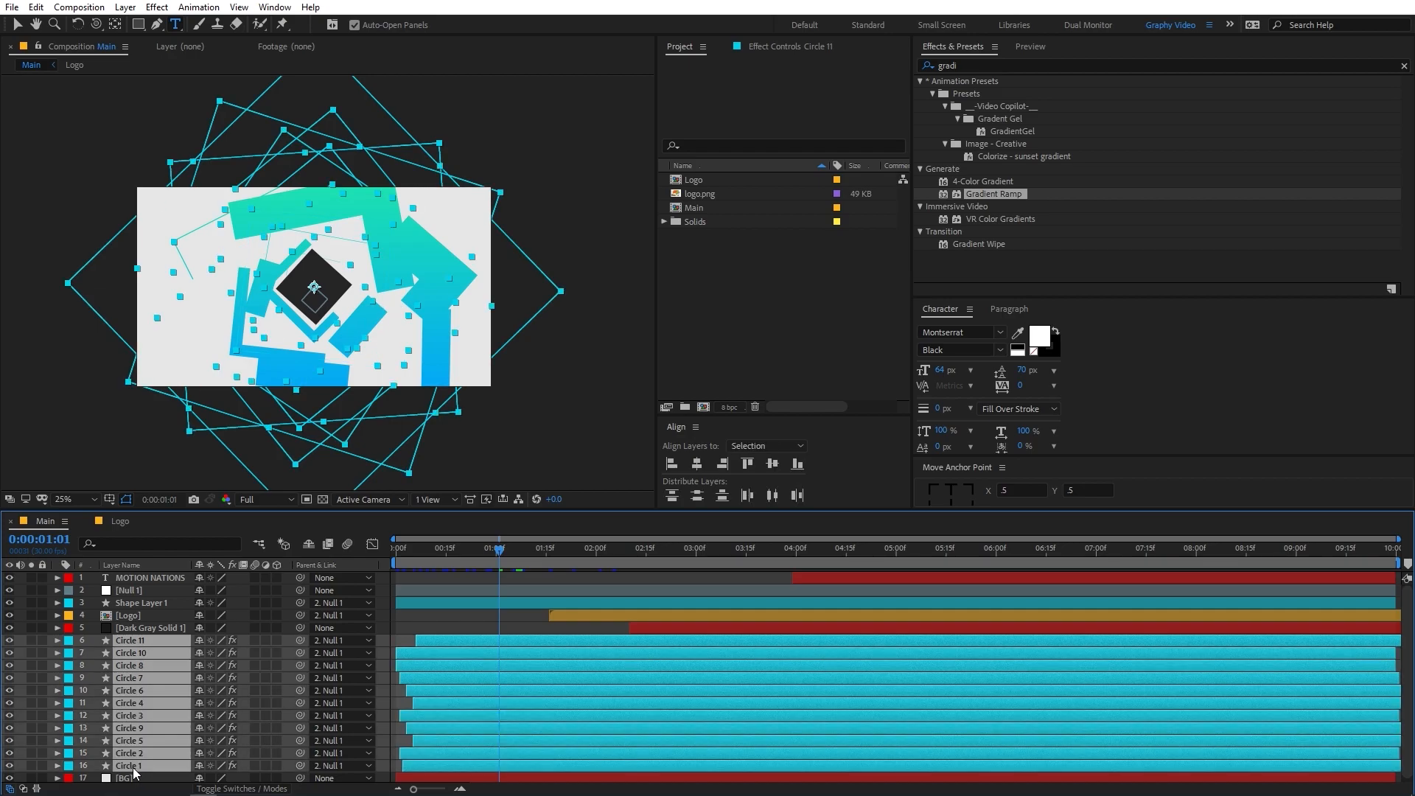
key(r)
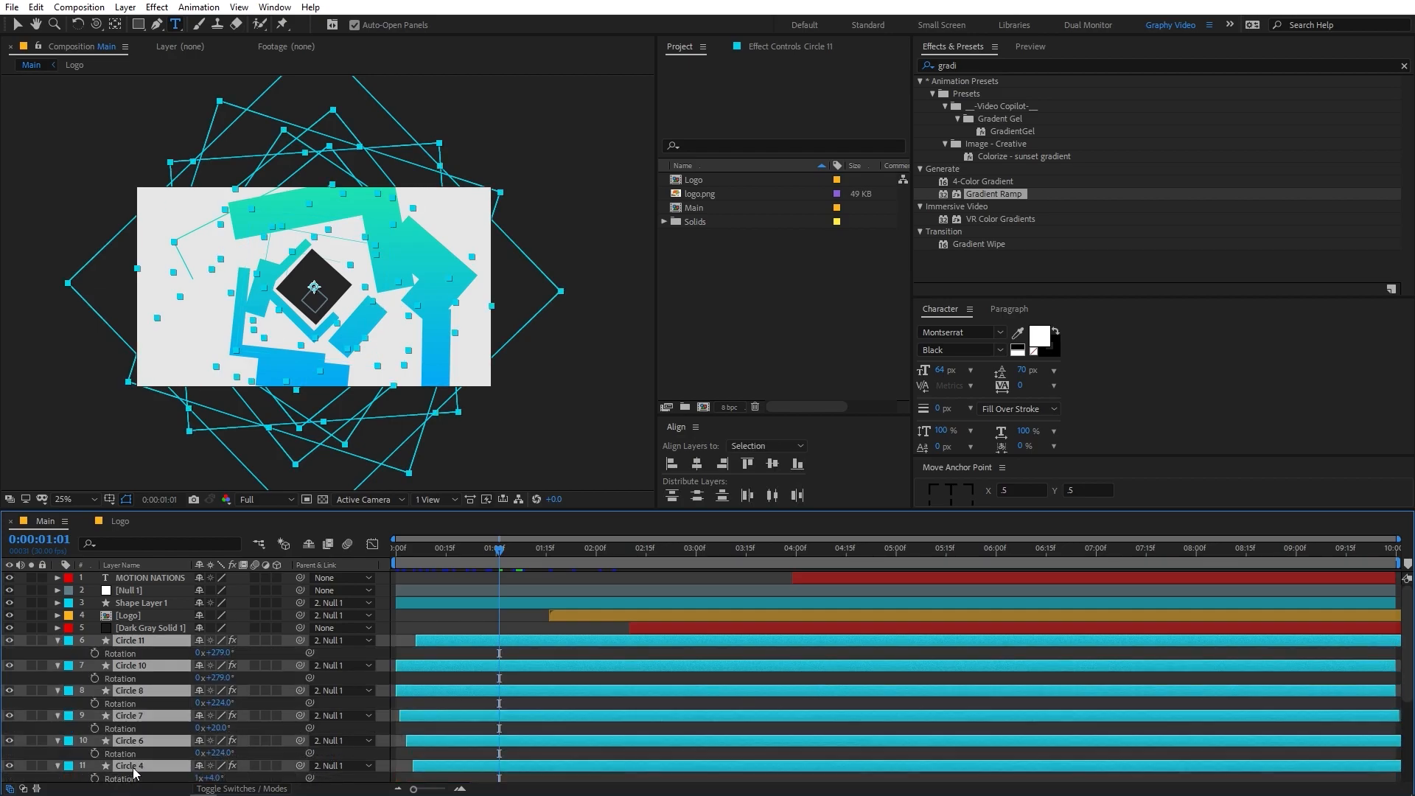
click(220, 653)
text(0)
key(Return)
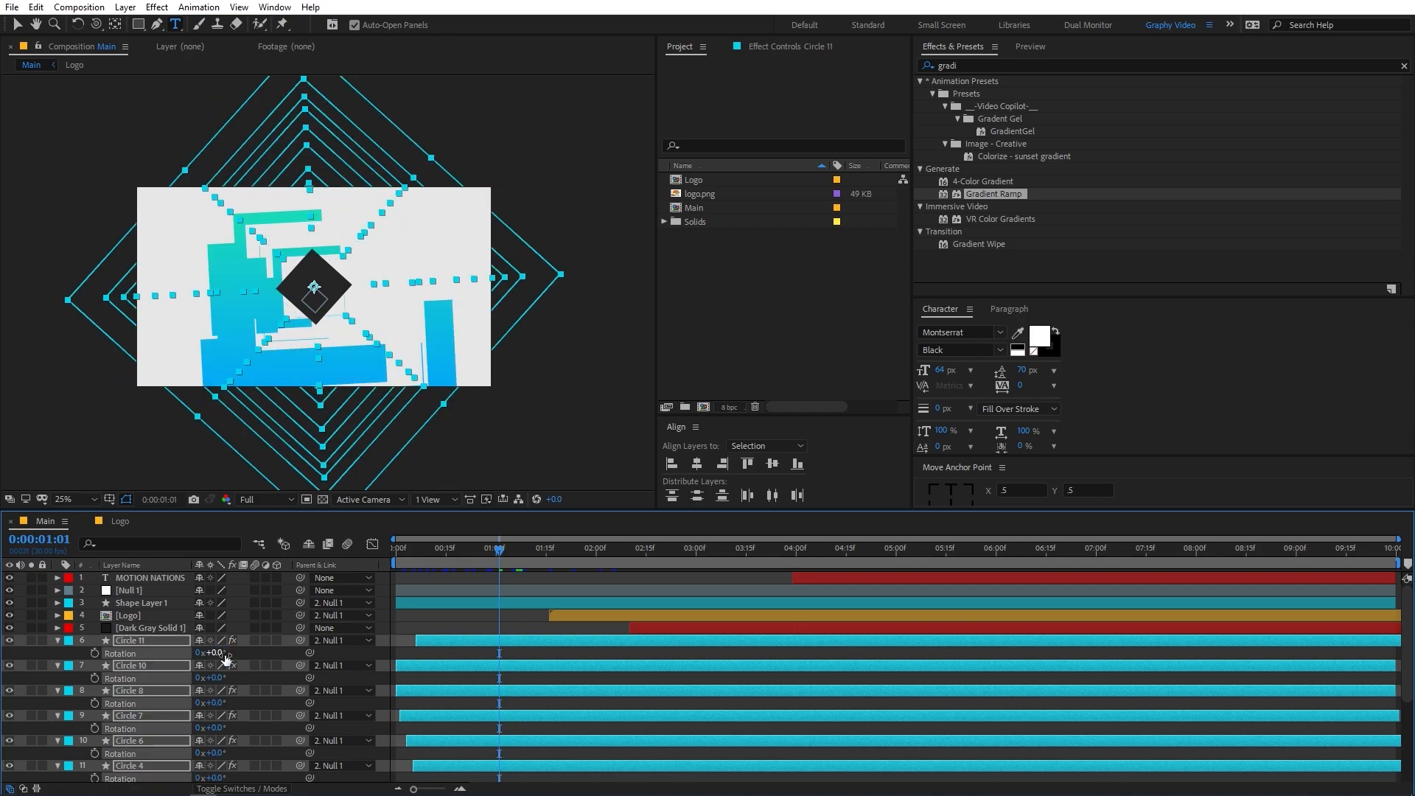
Scale Circle 10 to about 463.2% and Circle 8 to about 90.2%.
click(457, 633)
mouse_move(476, 560)
mouse_down()
mouse_move(431, 555)
mouse_move(501, 554)
mouse_up()
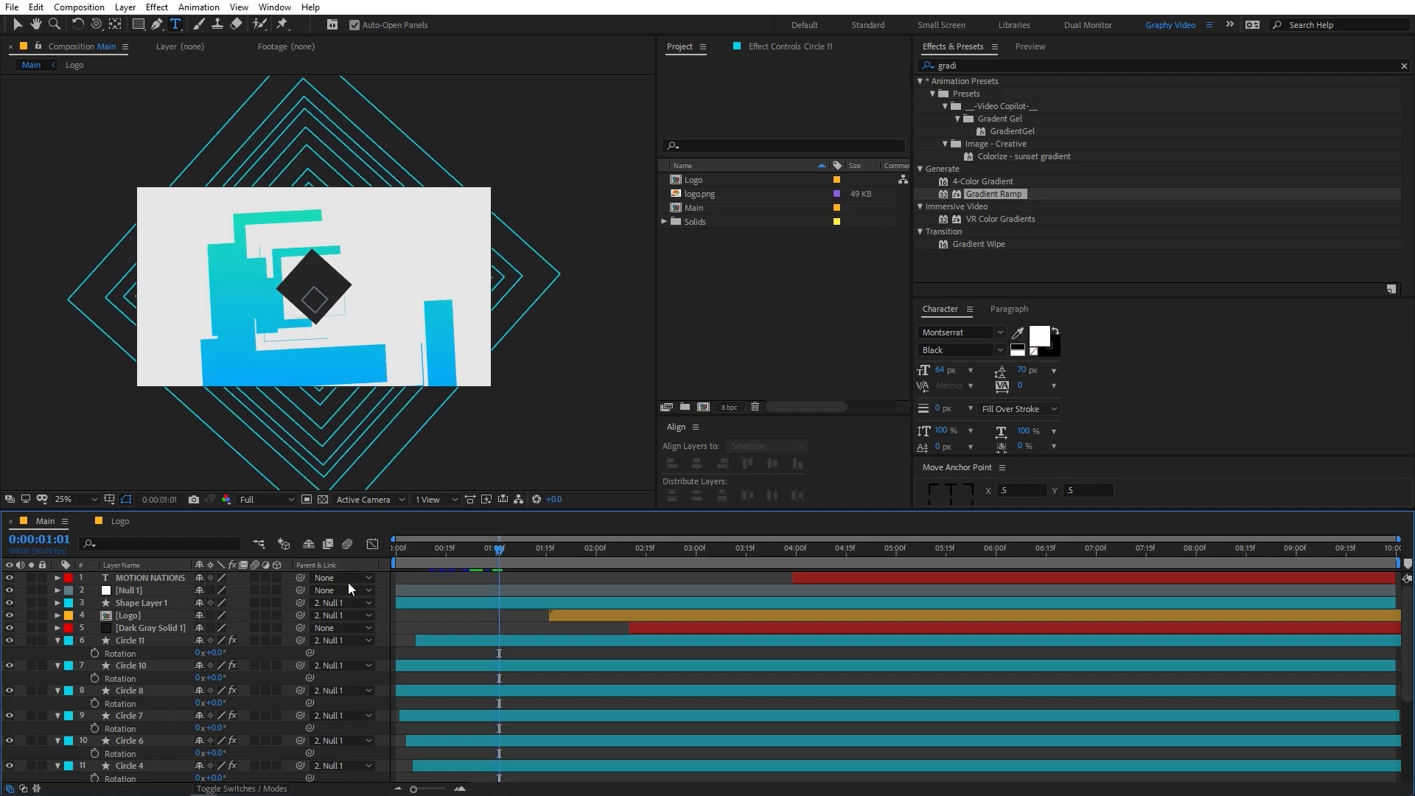
click(152, 665)
key(s)
drag(220, 678, 357, 679)
click(156, 690)
key(s)
drag(215, 703, 185, 704)
key(Home)
drag(399, 559, 478, 564)
drag(220, 704, 146, 696)
Set Circle 7's Rotation to 180° and preview the square version of the reveal from the start.
click(217, 728)
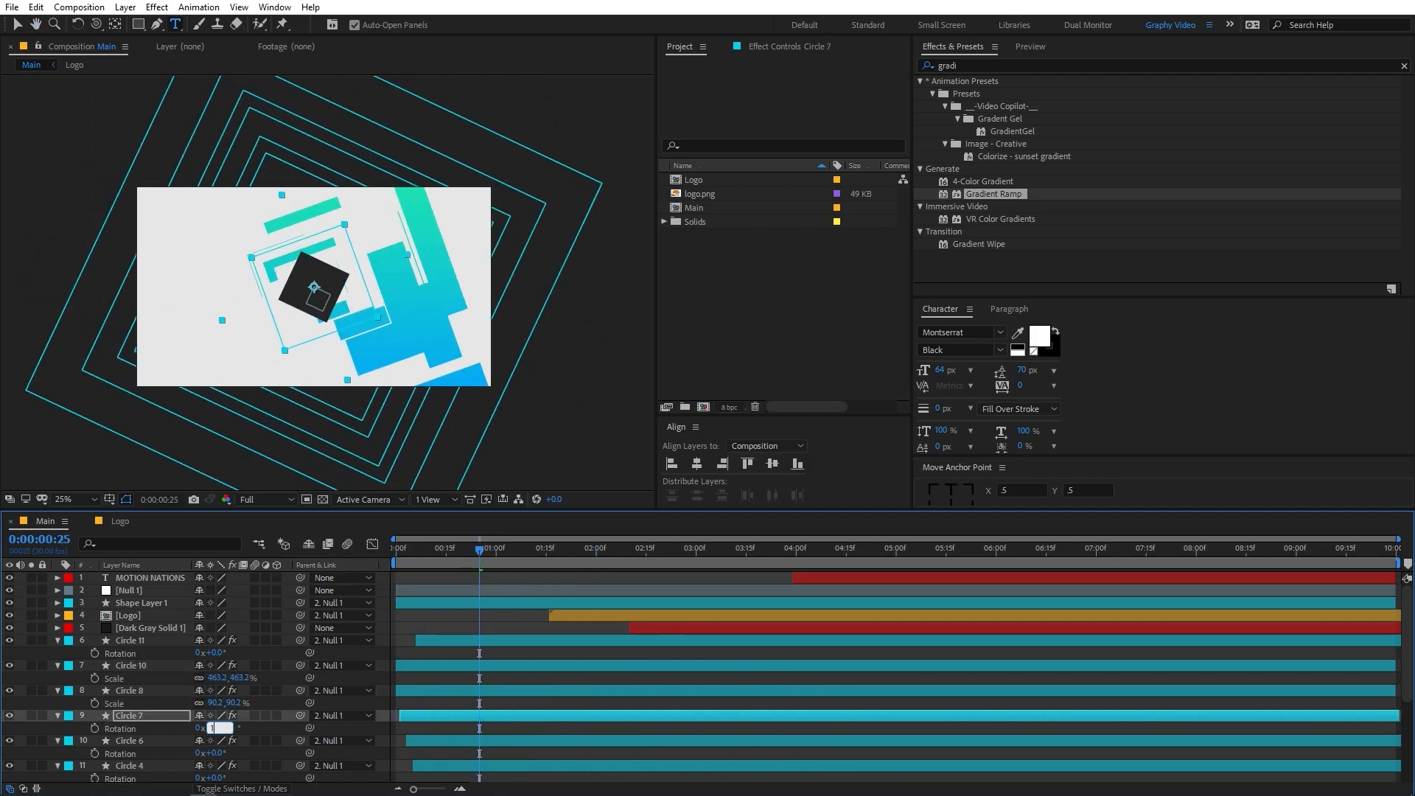
text(180)
key(Return)
key(Home)
key(space)
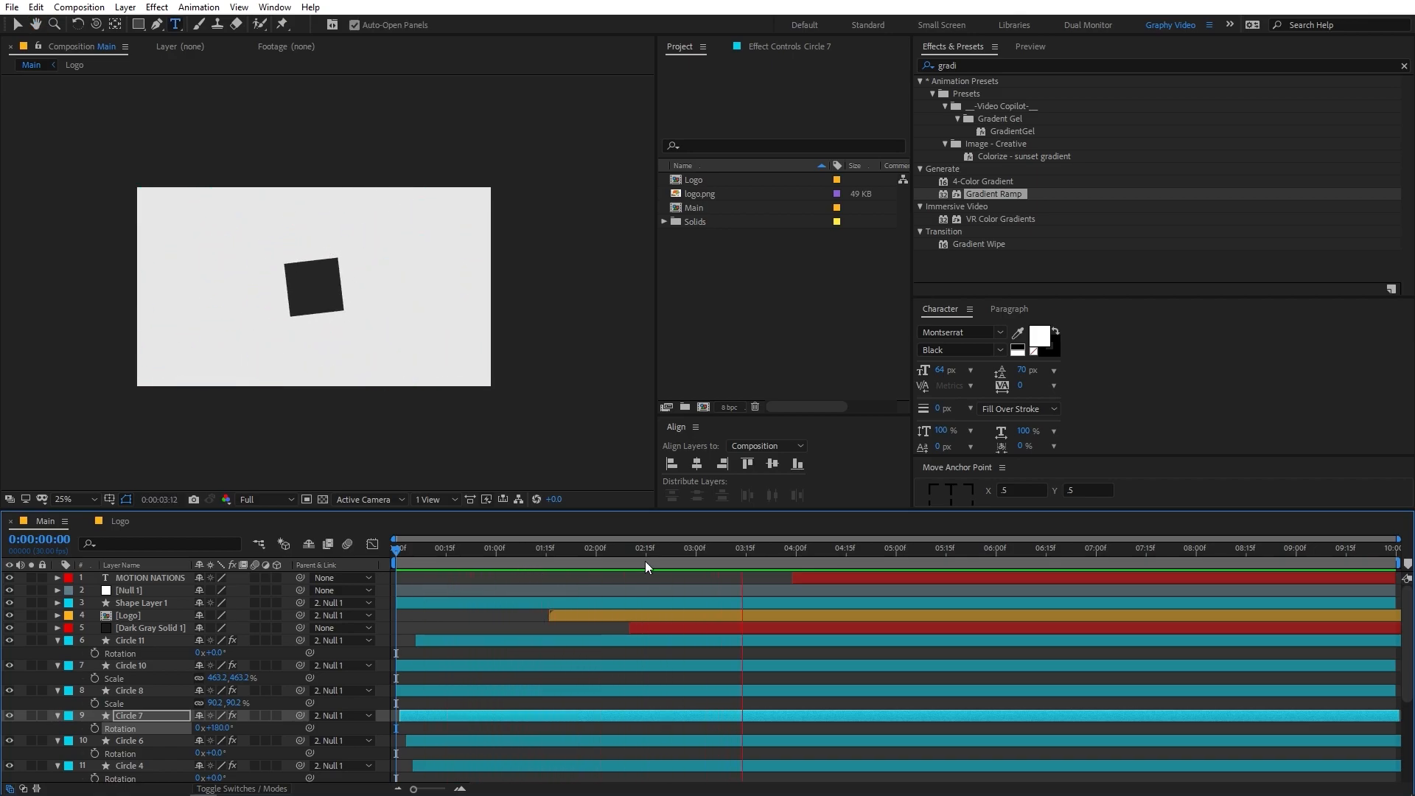
click(560, 554)
drag(525, 578, 714, 583)
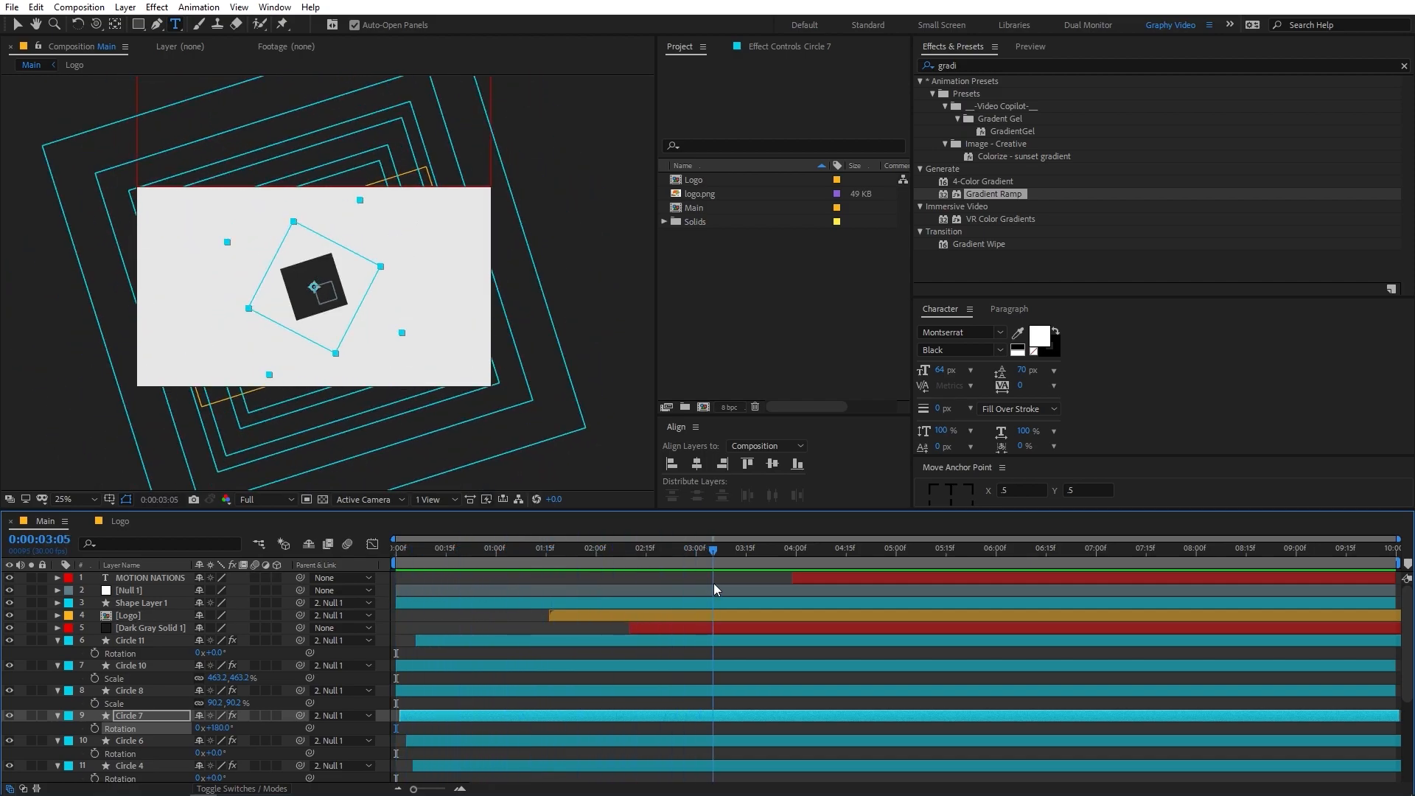
drag(751, 551, 880, 550)
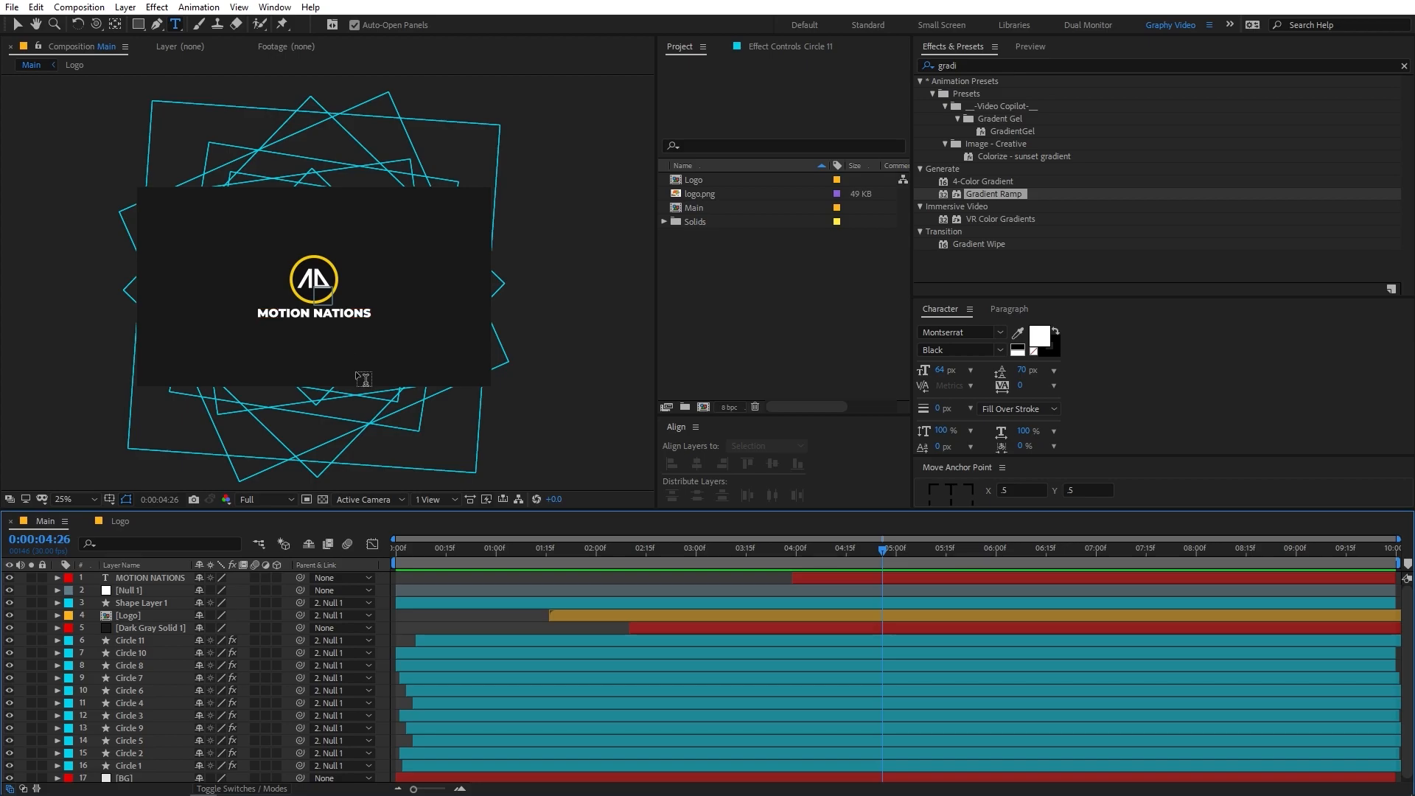
Pre-compose the layers from Circle 11 to Circle 1 into a new composition named Animation.
drag(788, 551, 856, 560)
mouse_move(537, 558)
mouse_down()
mouse_move(465, 564)
mouse_move(520, 565)
mouse_up()
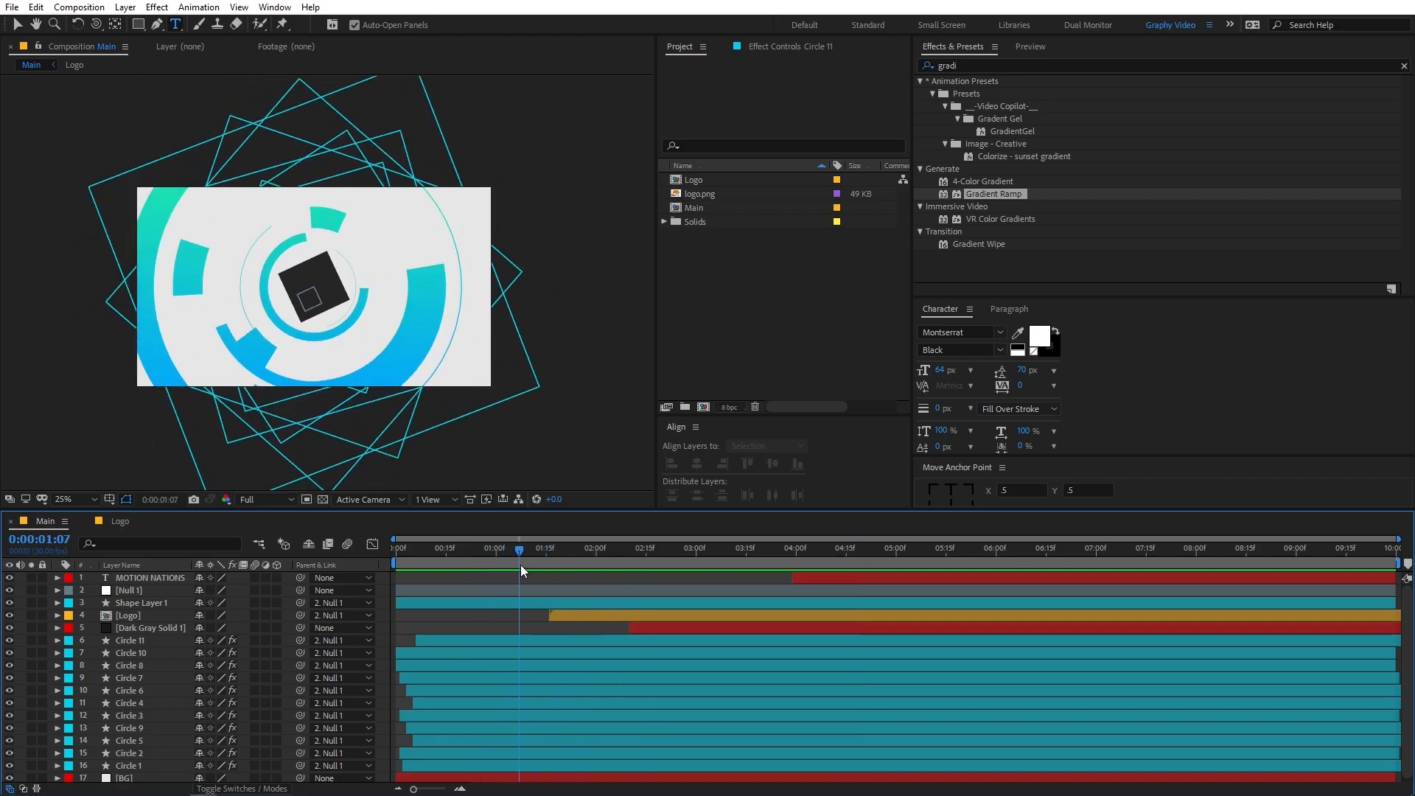
click(177, 641)
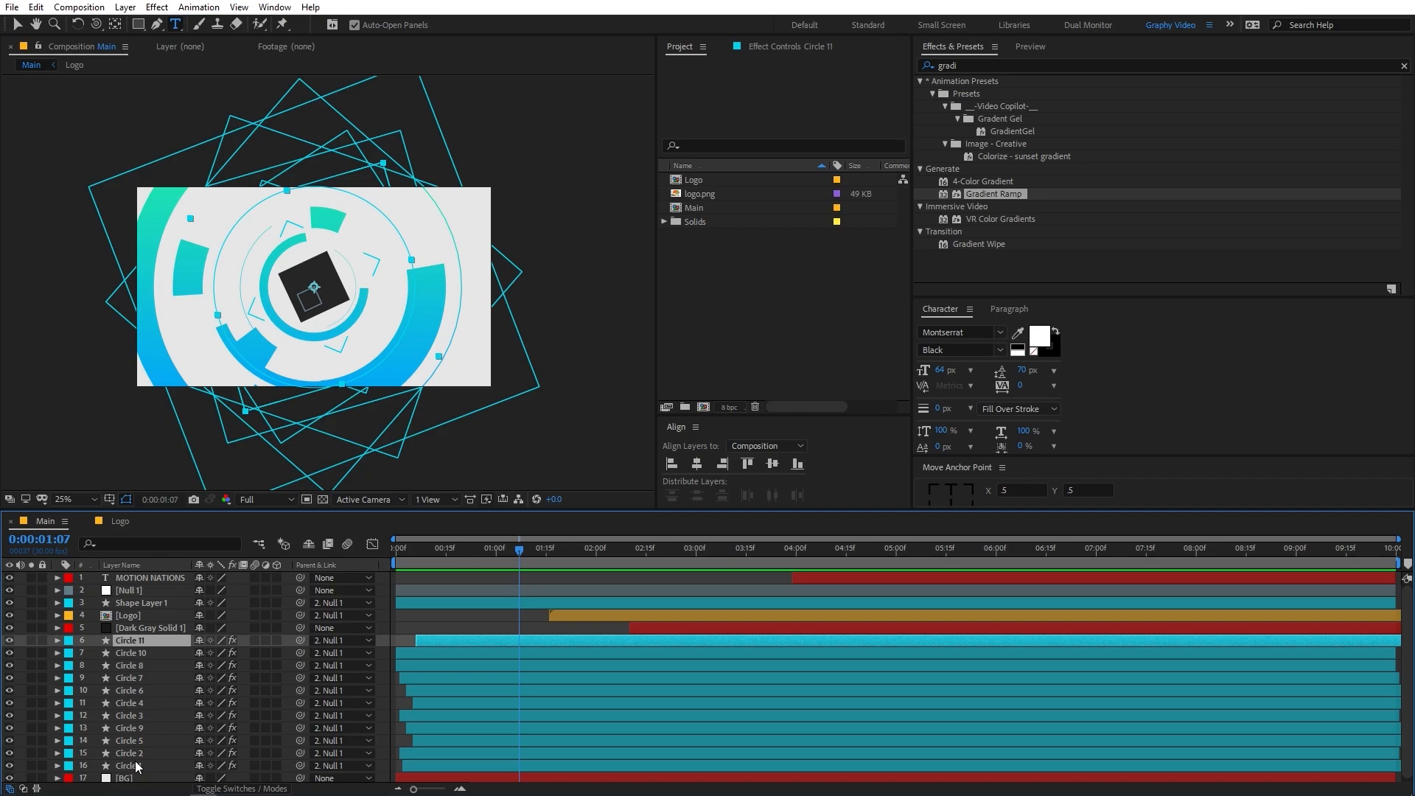
shift+click(136, 766)
right_click(129, 642)
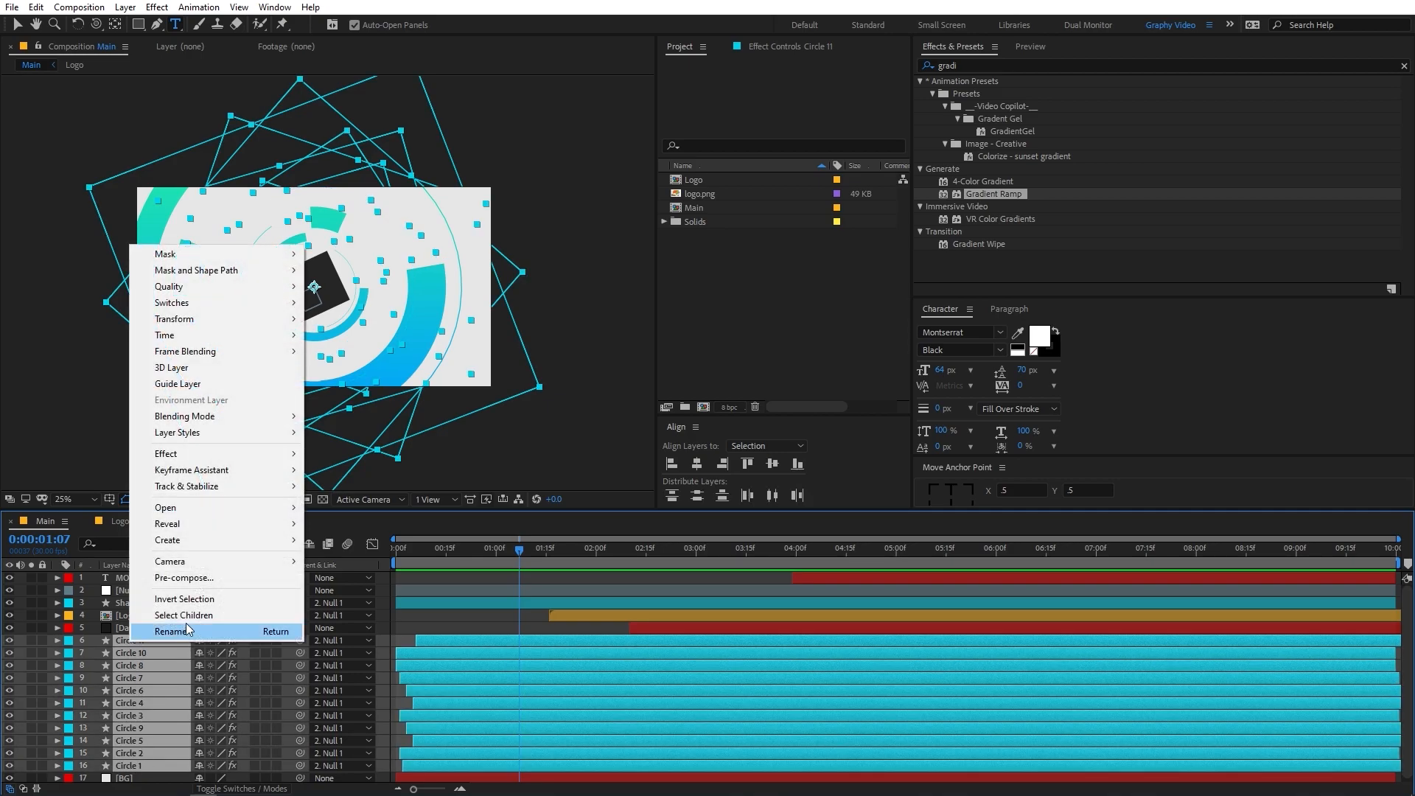
click(192, 578)
text(Animation)
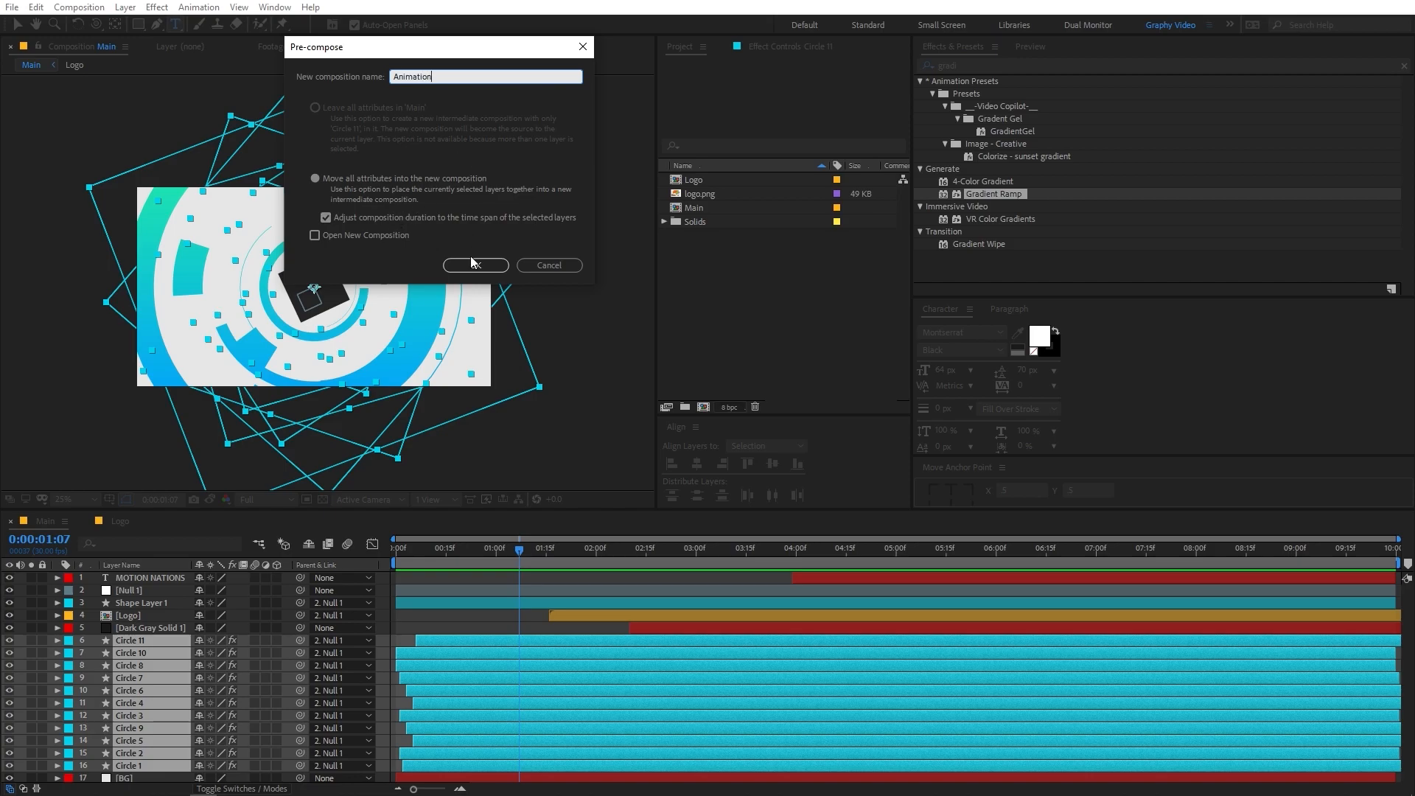
click(474, 264)
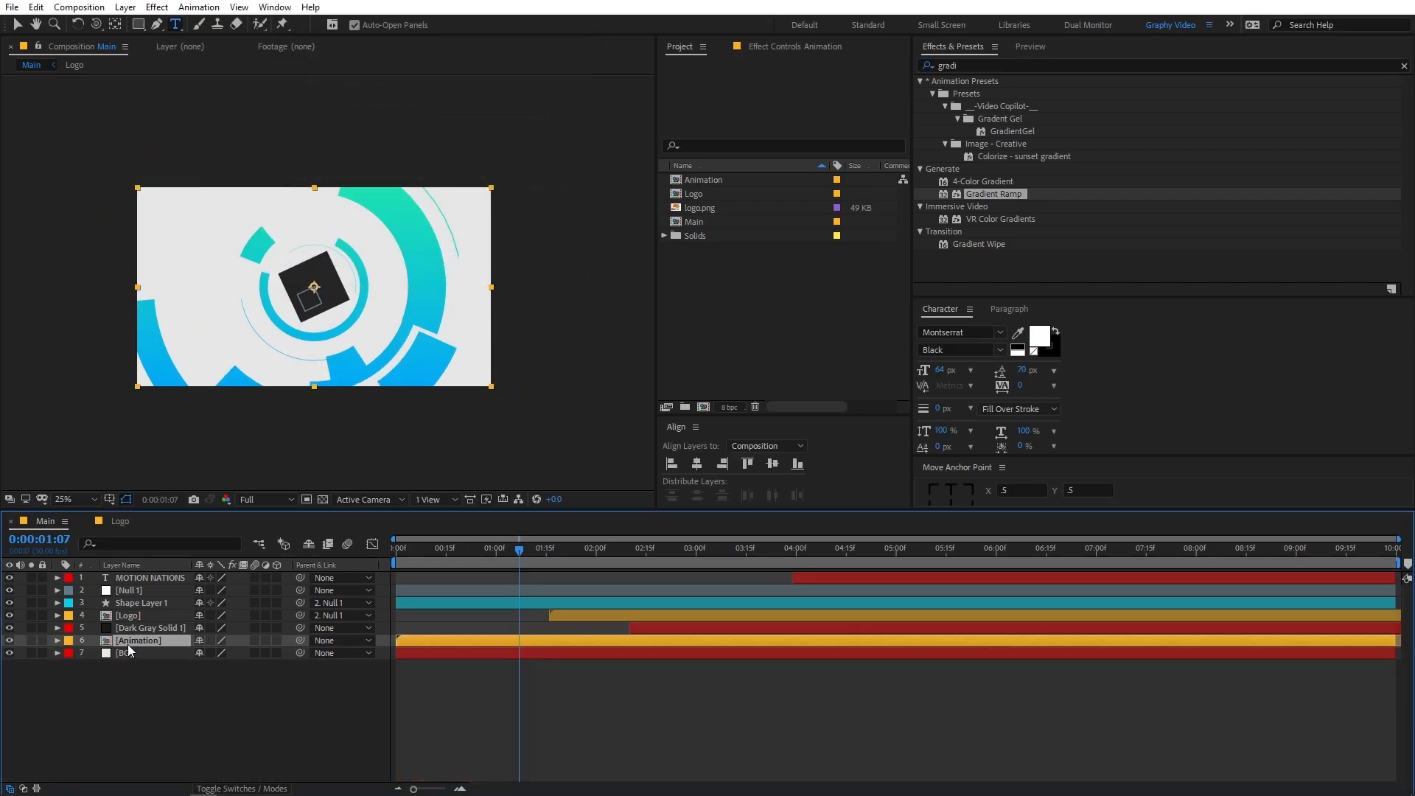
Parent the Animation layer to Null 1 and enable Collapse Transformations on it.
drag(300, 640, 151, 592)
drag(442, 548, 506, 549)
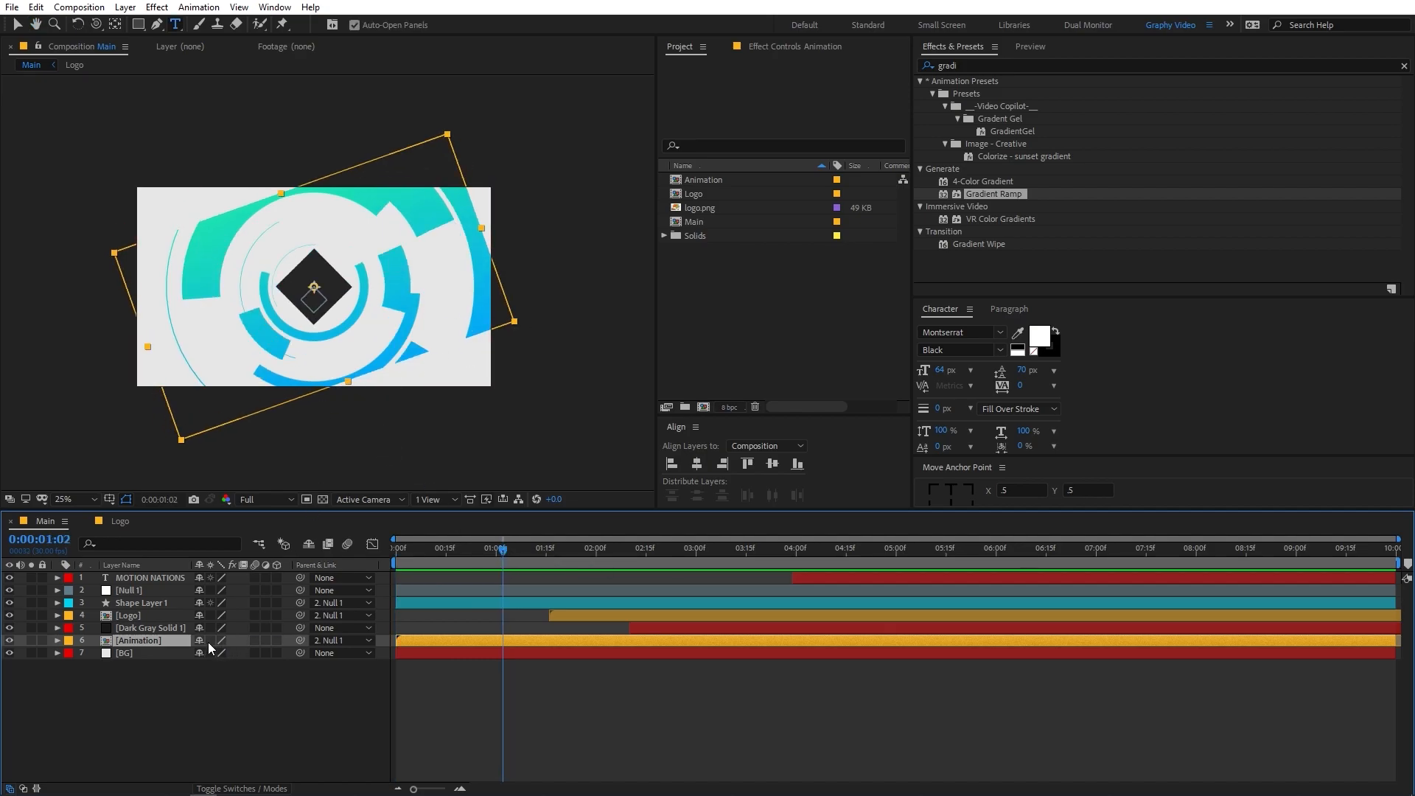
click(210, 640)
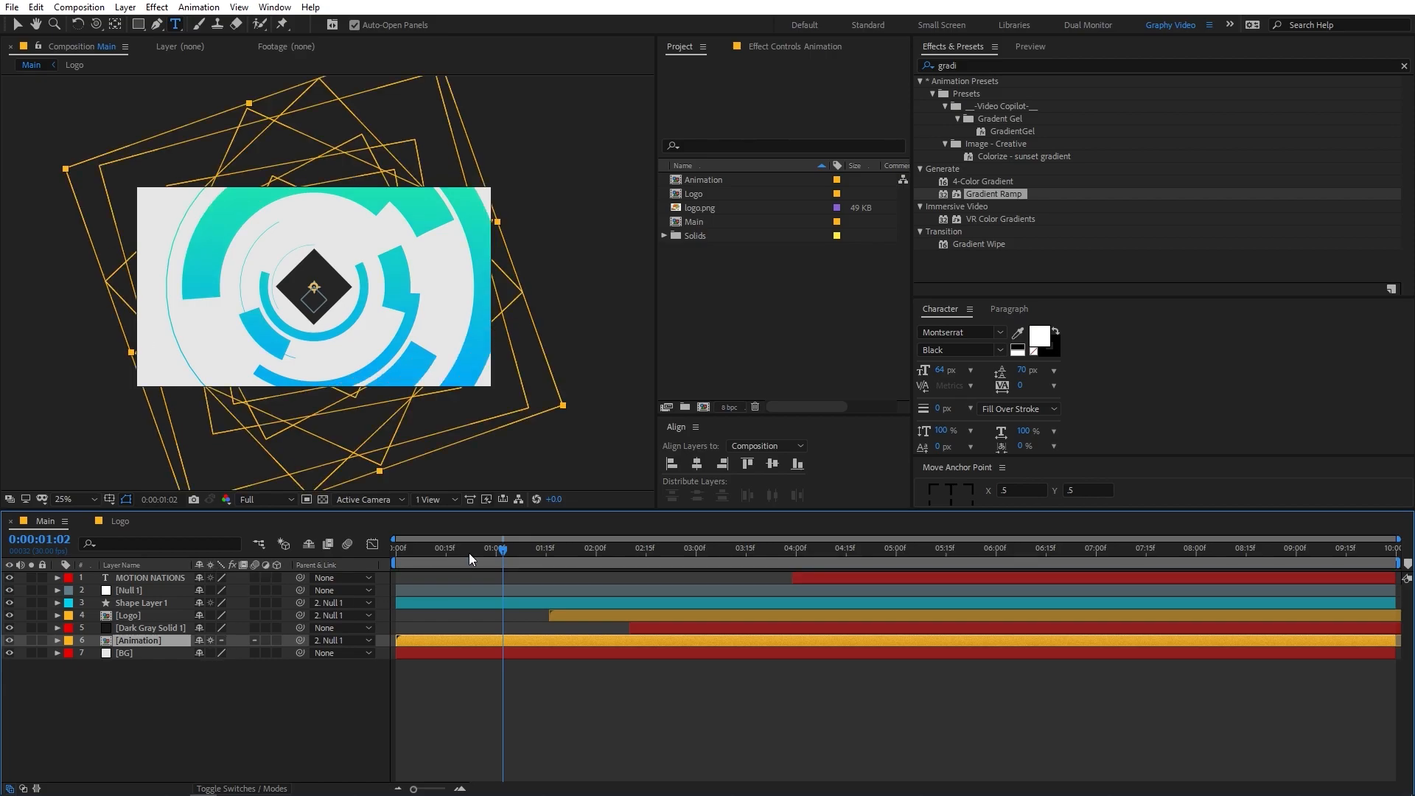
Preview the reveal from the start to check the pre-composed rings, and park the playhead at 0:00:00:25.
key(Home)
key(space)
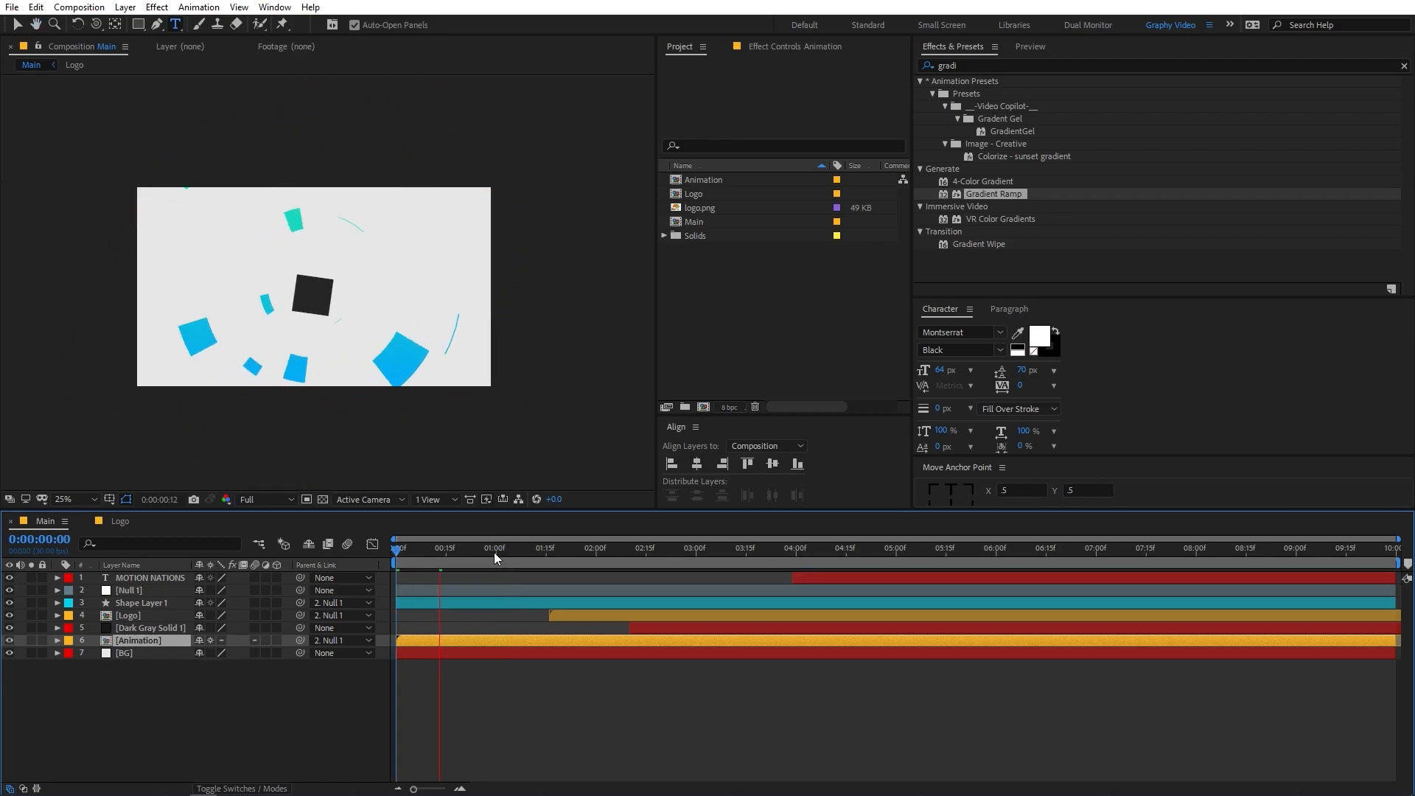
click(730, 556)
drag(729, 555, 266, 573)
key(space)
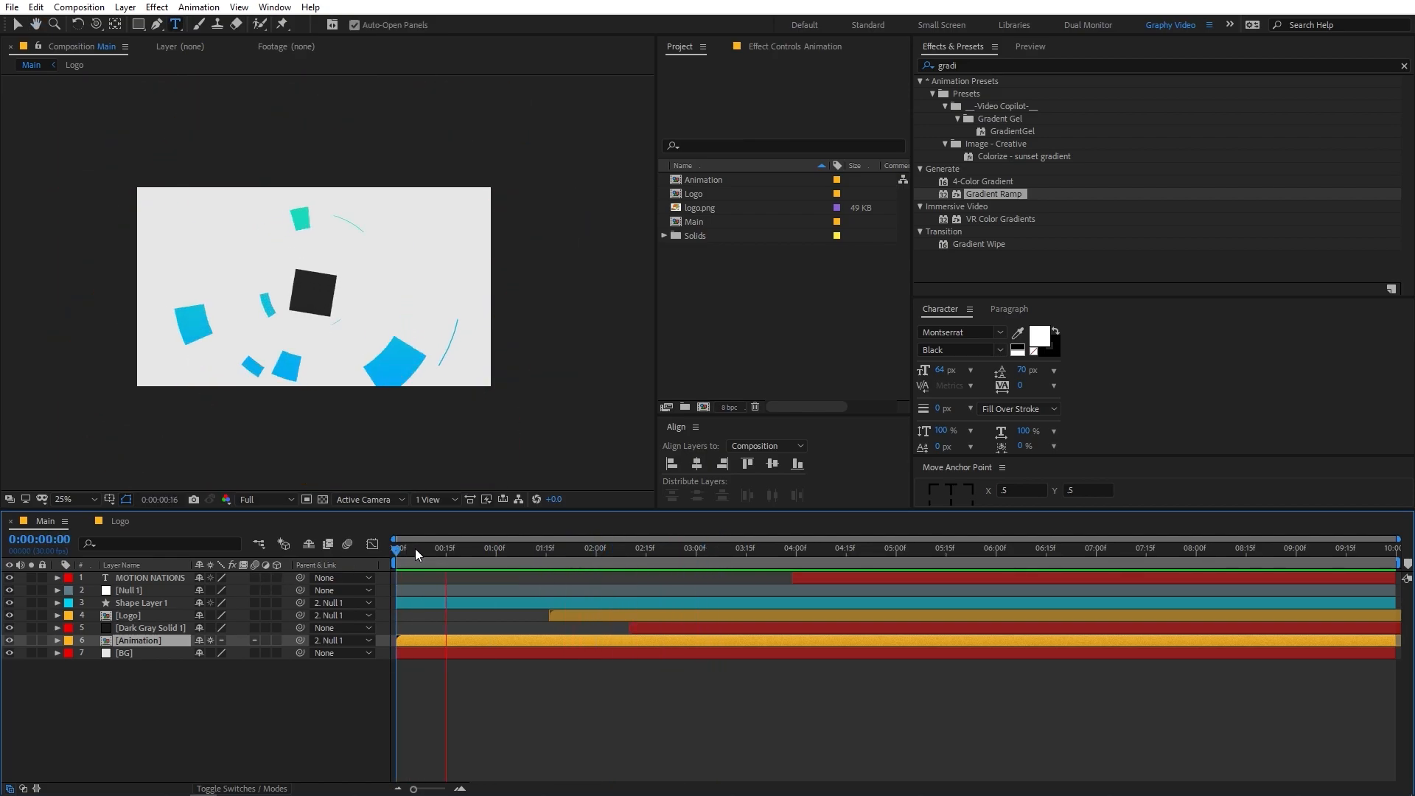
key(space)
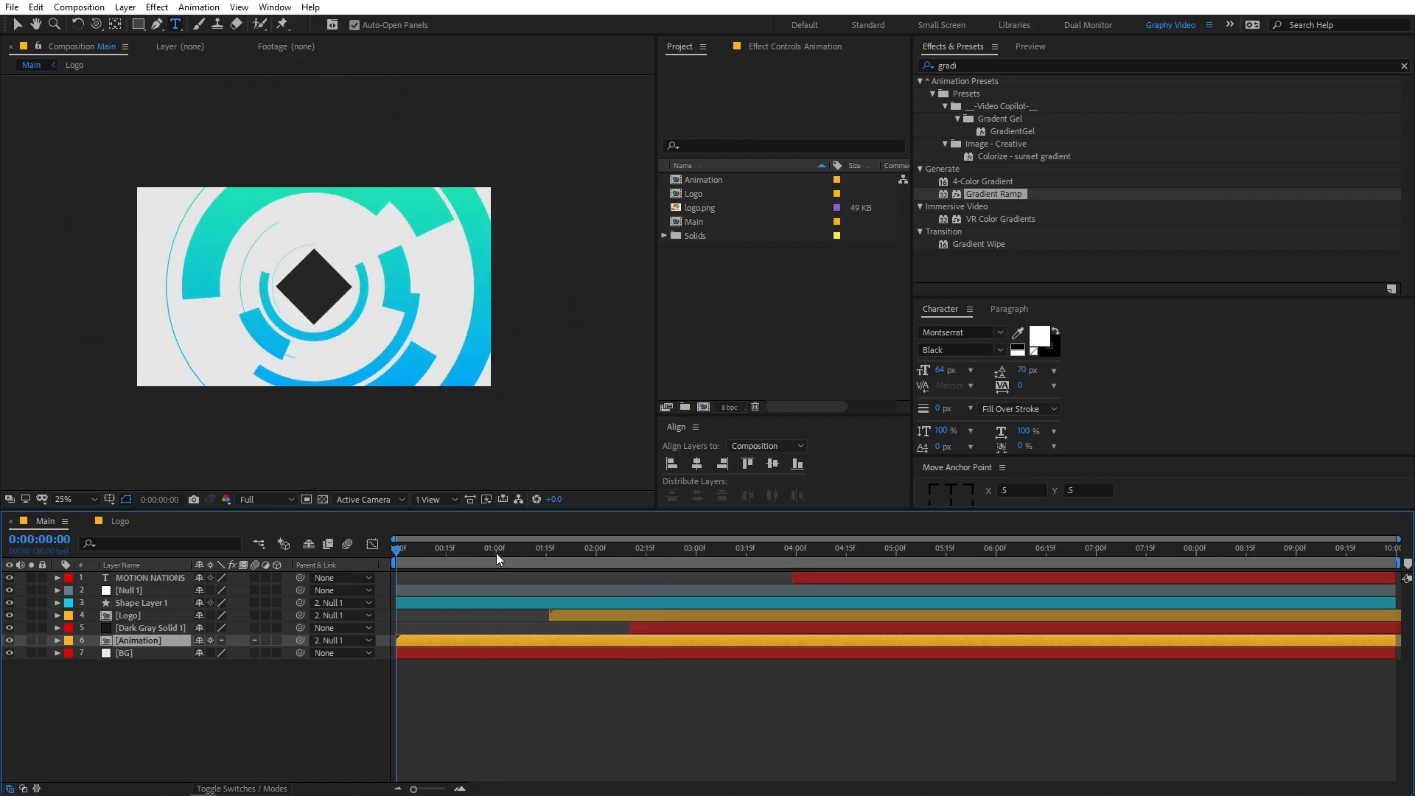
key(space)
click(479, 553)
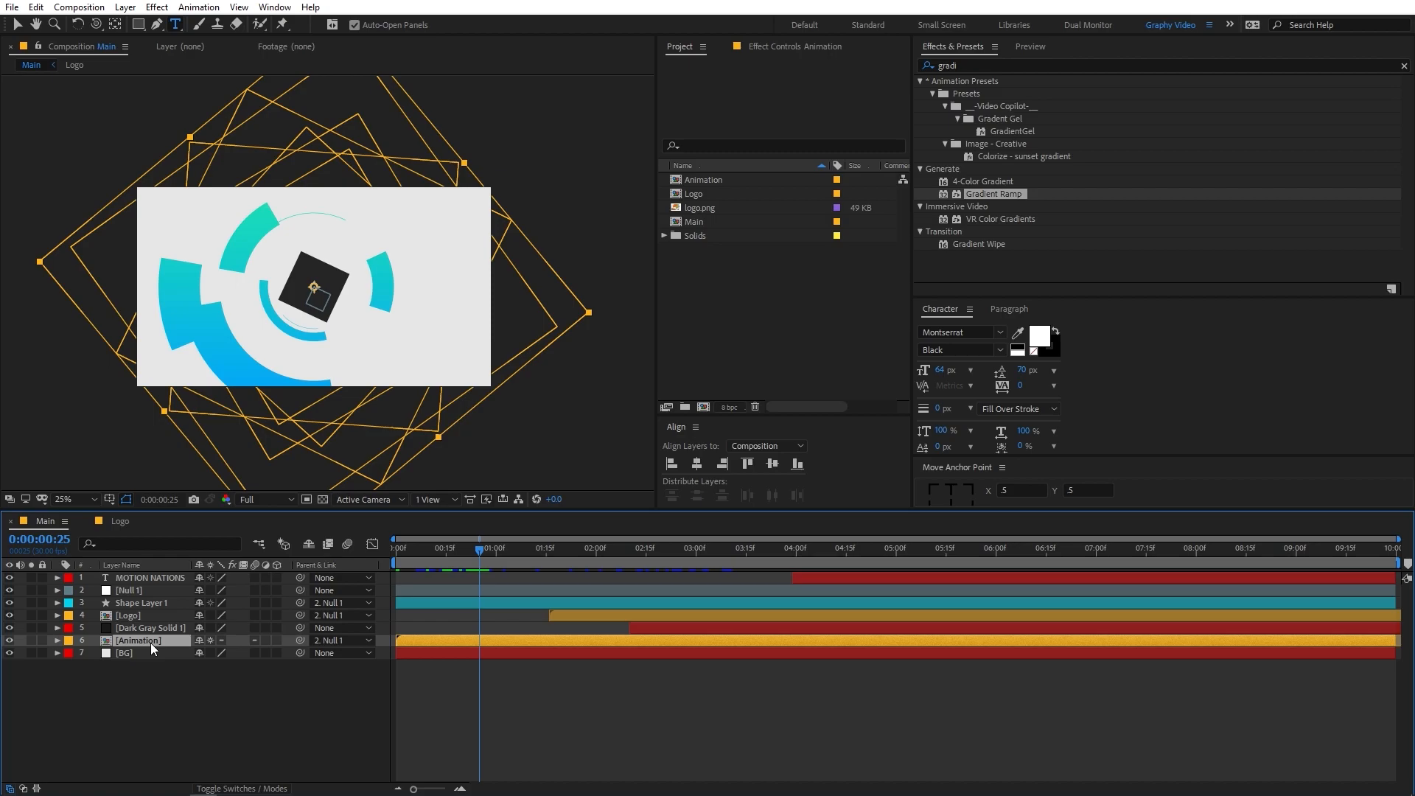
Duplicate the Animation layer and apply the Fill effect to the lower copy.
key(ctrl+d)
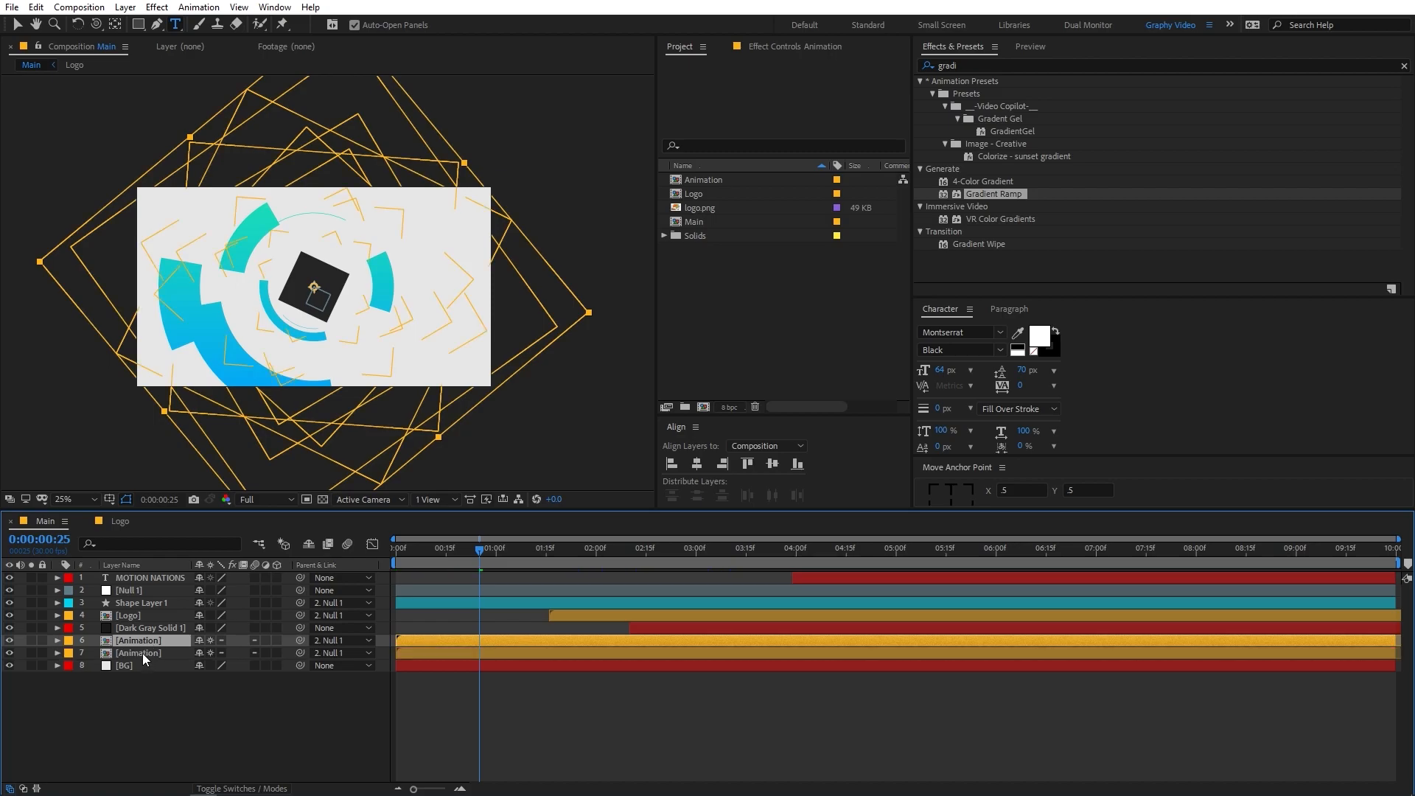
click(142, 652)
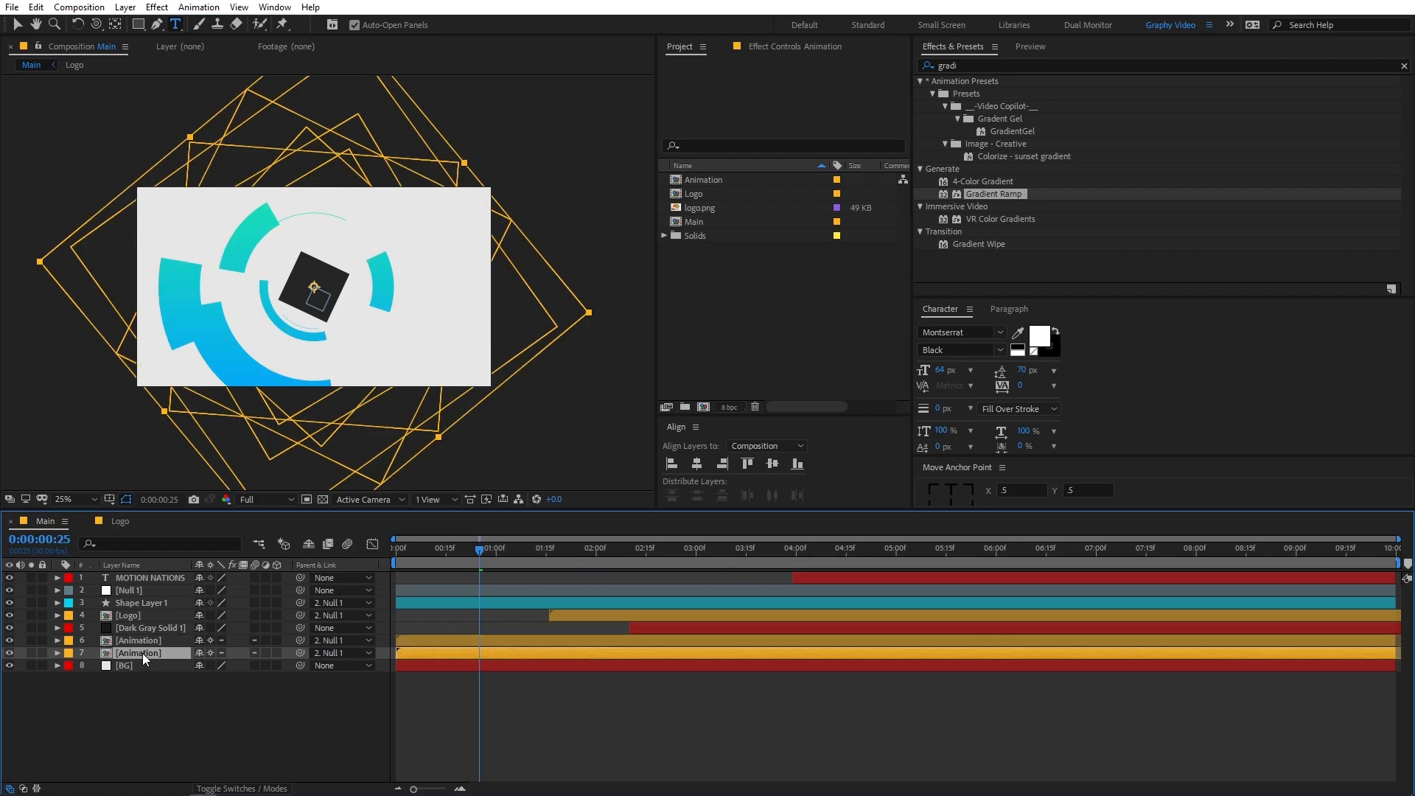
double_click(965, 67)
text(fill)
drag(954, 169, 143, 650)
key(v)
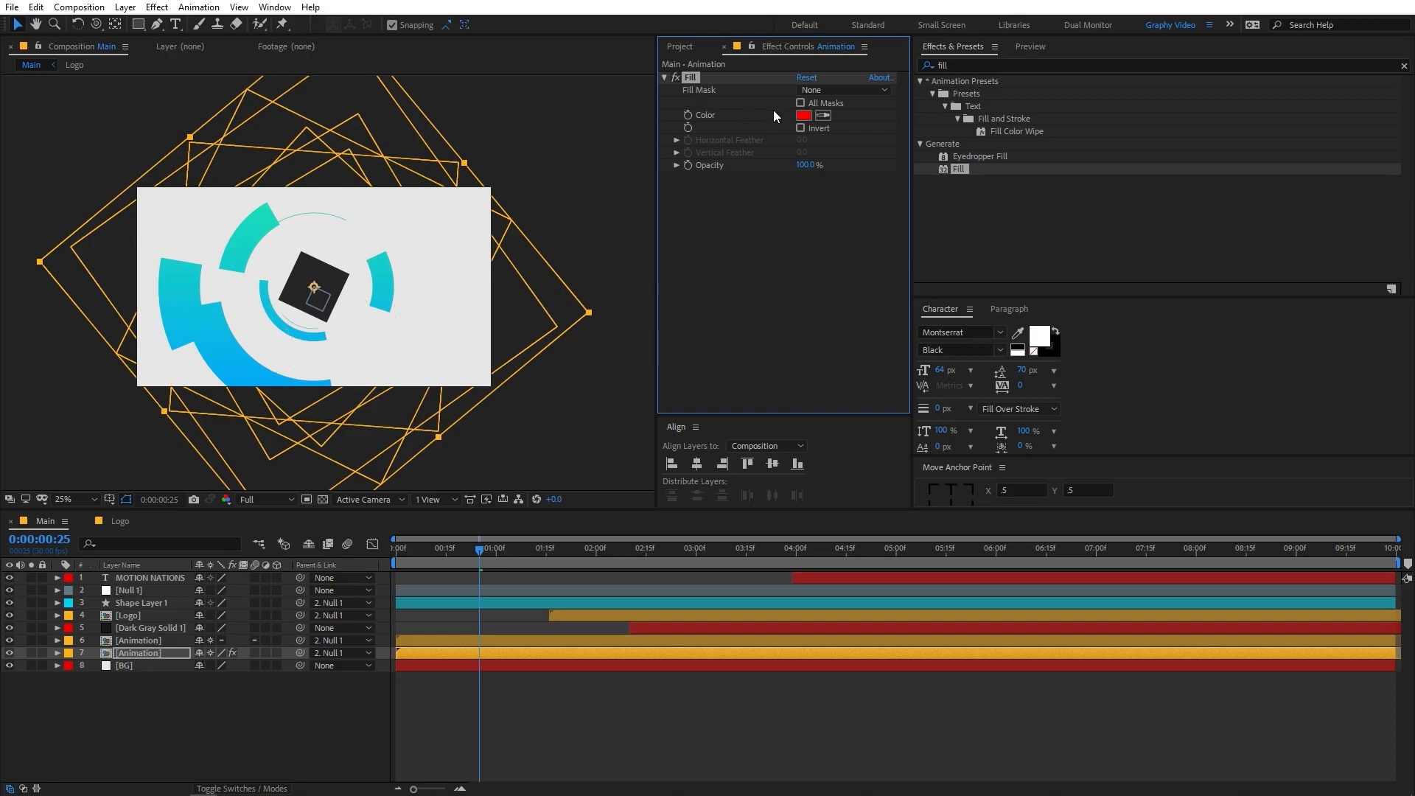
Set the Fill color of the lower Animation layer to black, 000000.
click(803, 115)
text(000000)
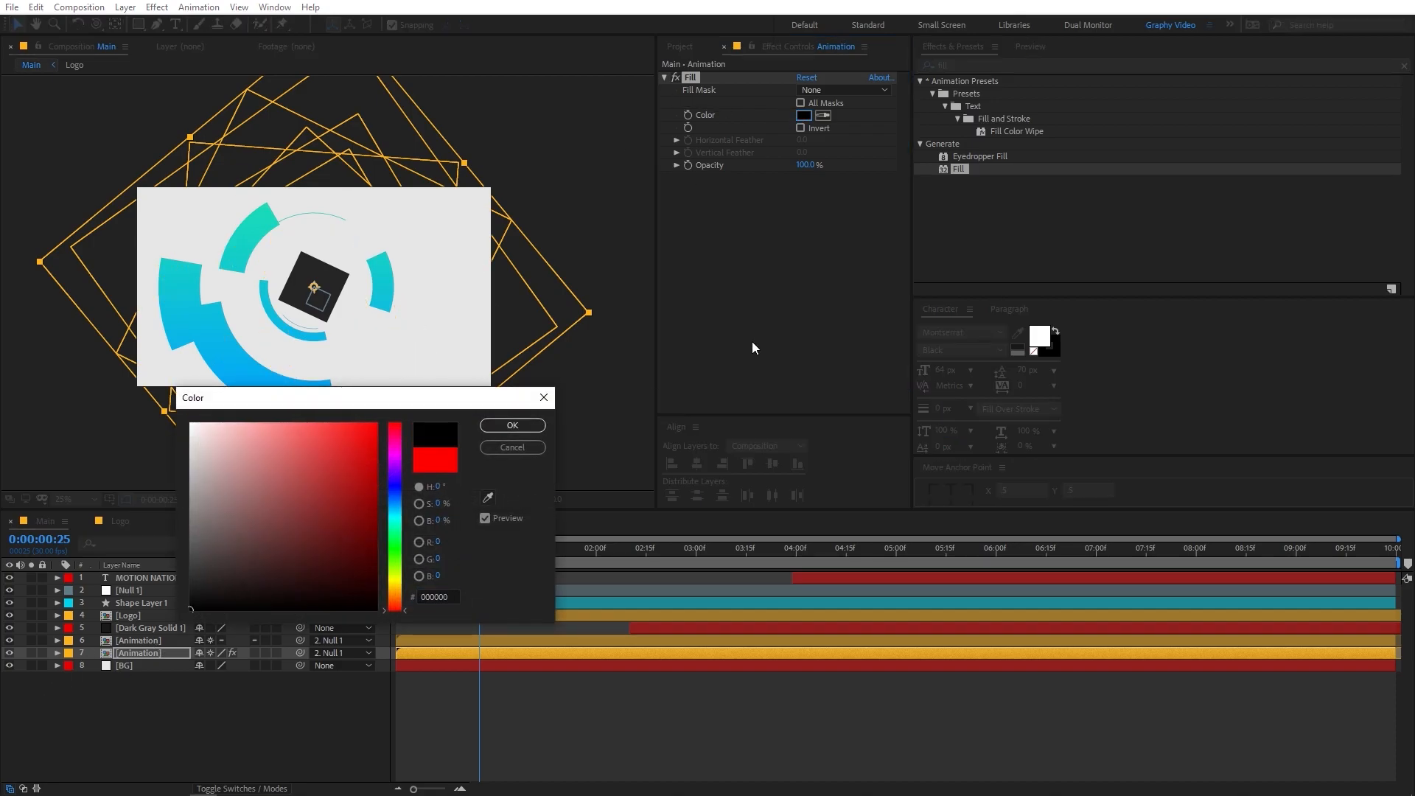
click(505, 429)
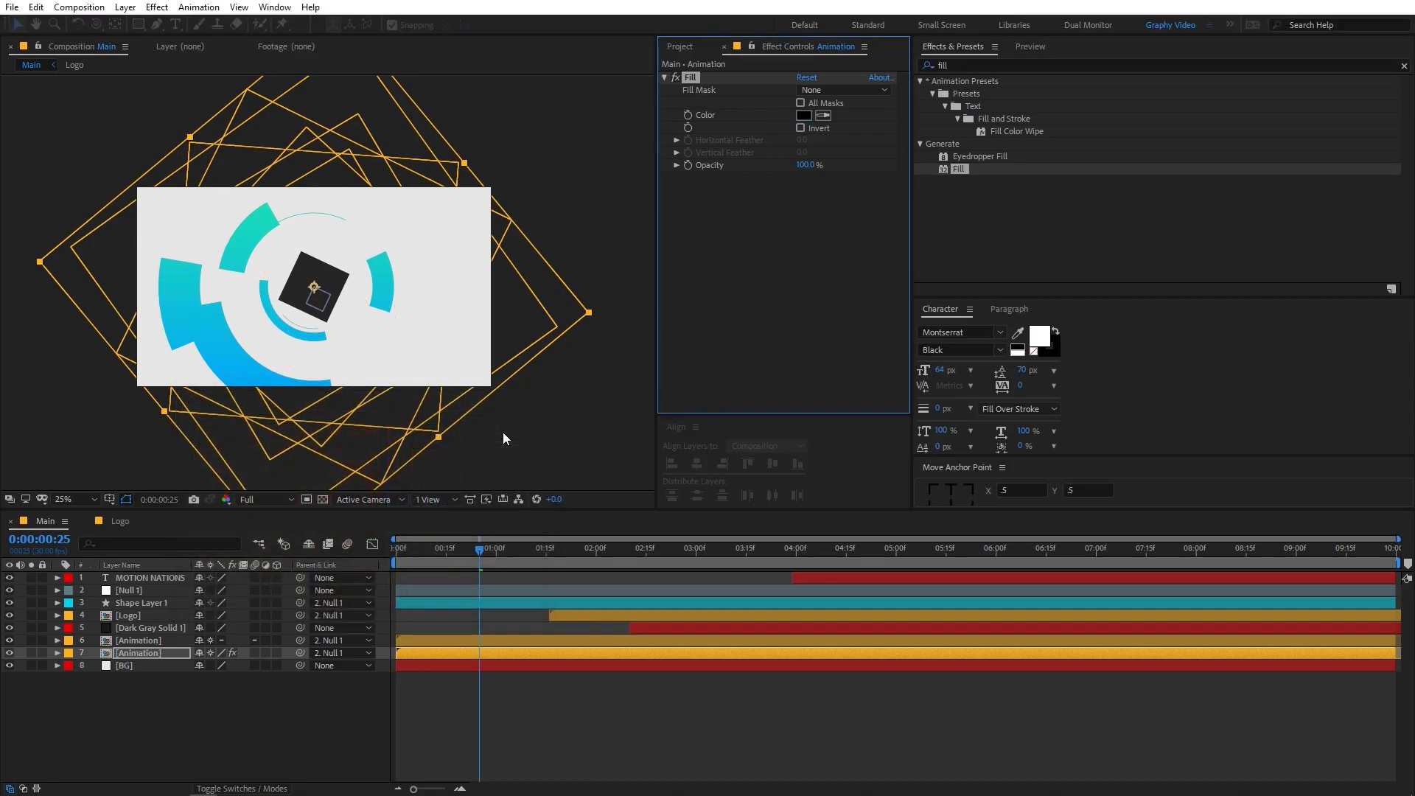
Apply CC Radial Fast Blur to the lower Animation layer, with Center at about 996, -195 and Amount at 94.
click(960, 66)
text(cc ra)
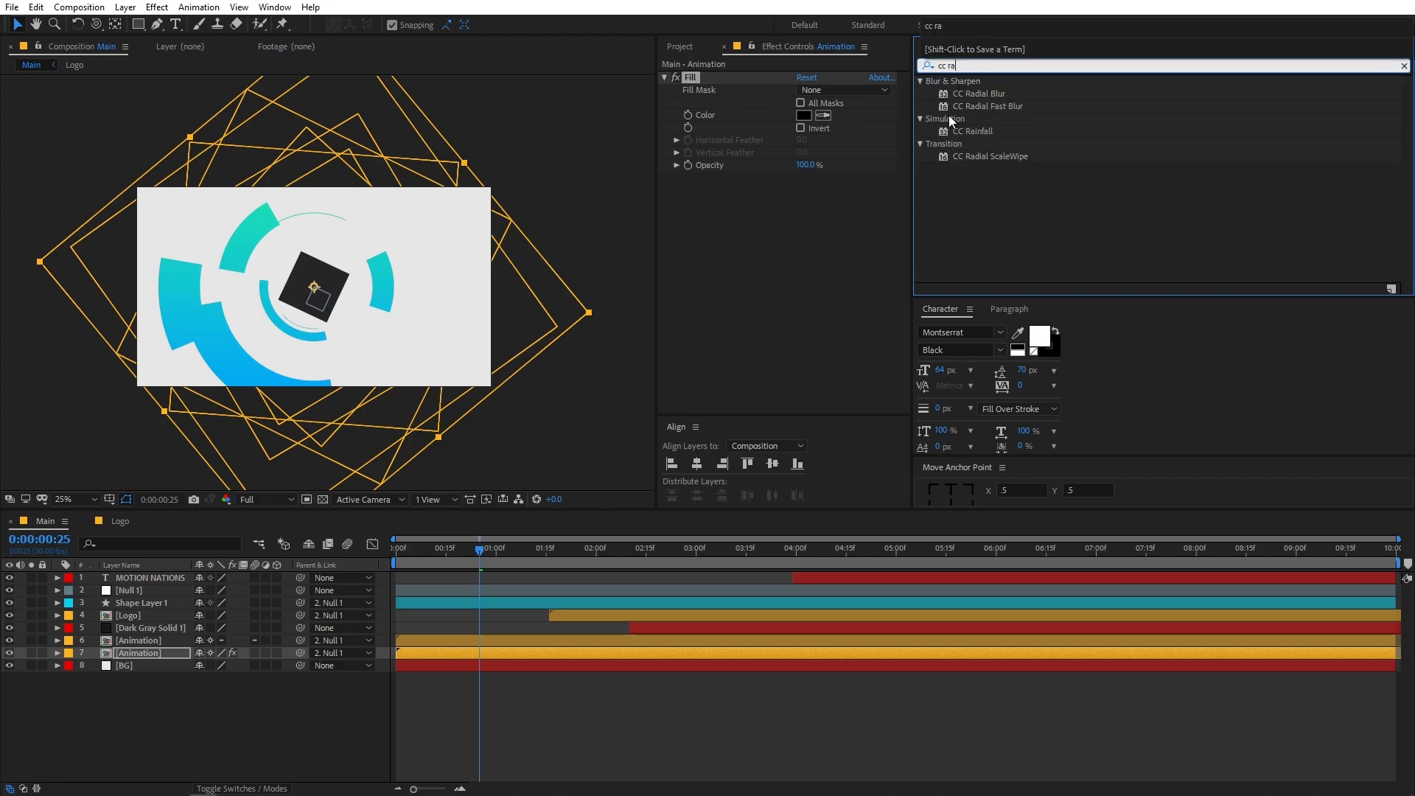
drag(984, 108, 139, 652)
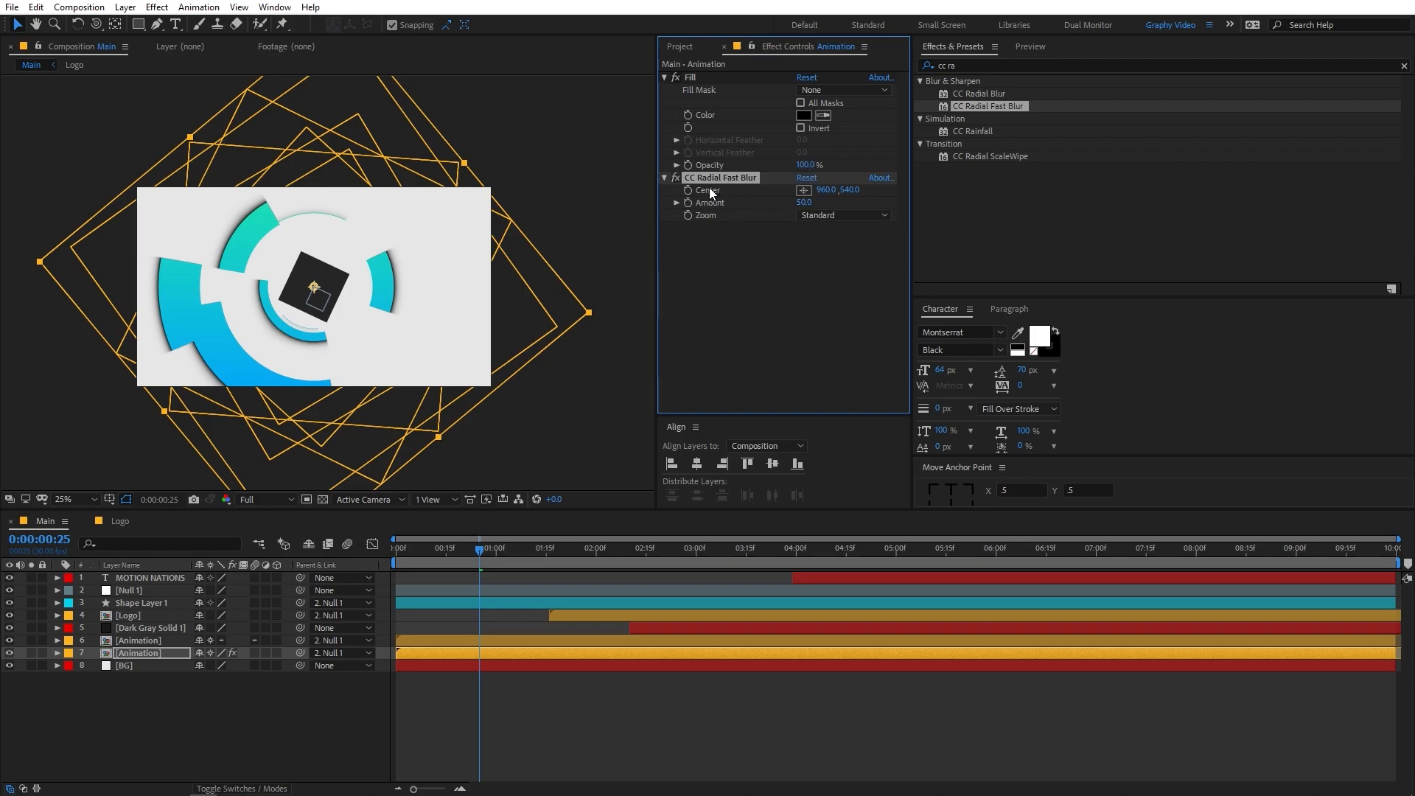
drag(850, 192, 693, 215)
drag(315, 252, 320, 153)
drag(803, 201, 850, 211)
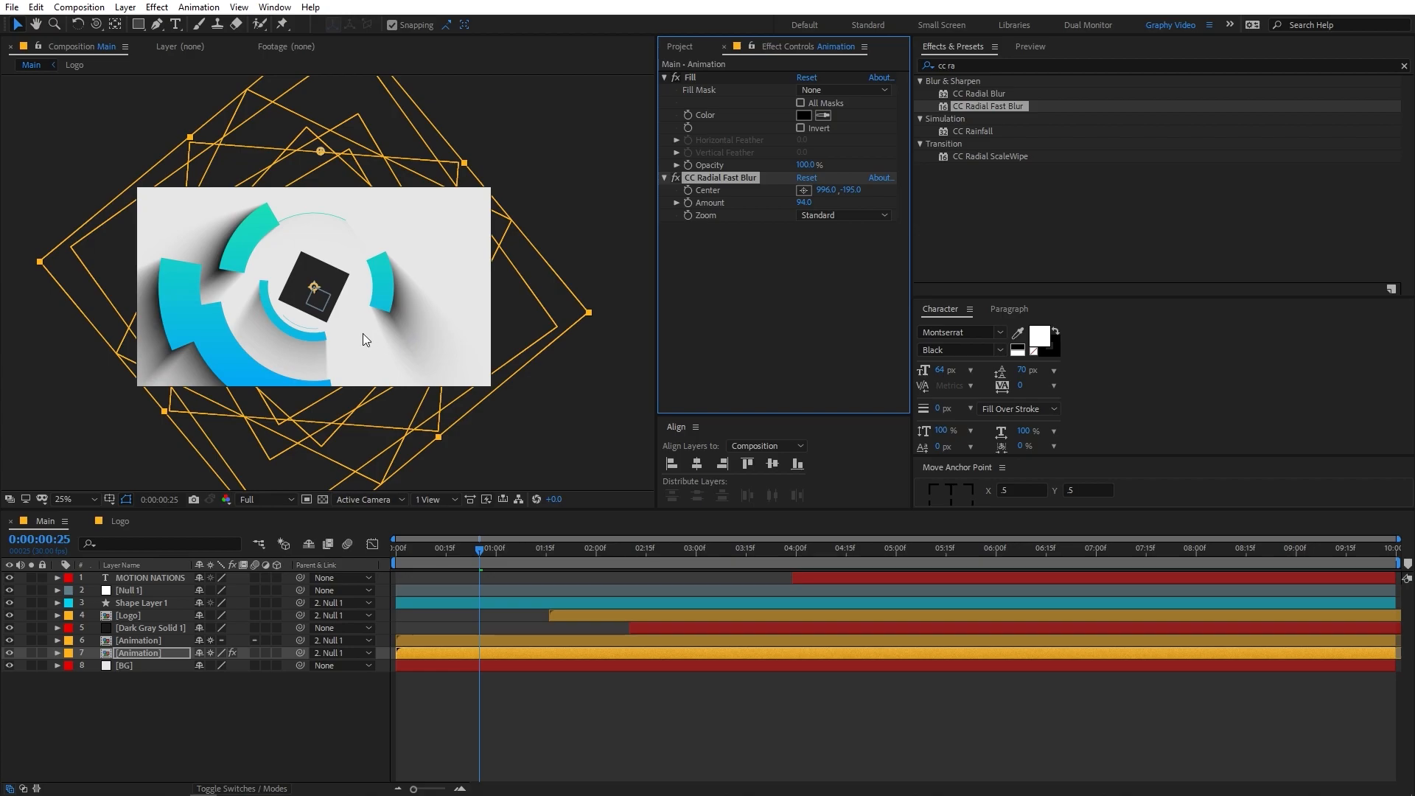
Lower the Opacity of the lower Animation layer to 32%.
click(134, 653)
key(t)
drag(207, 668, 171, 678)
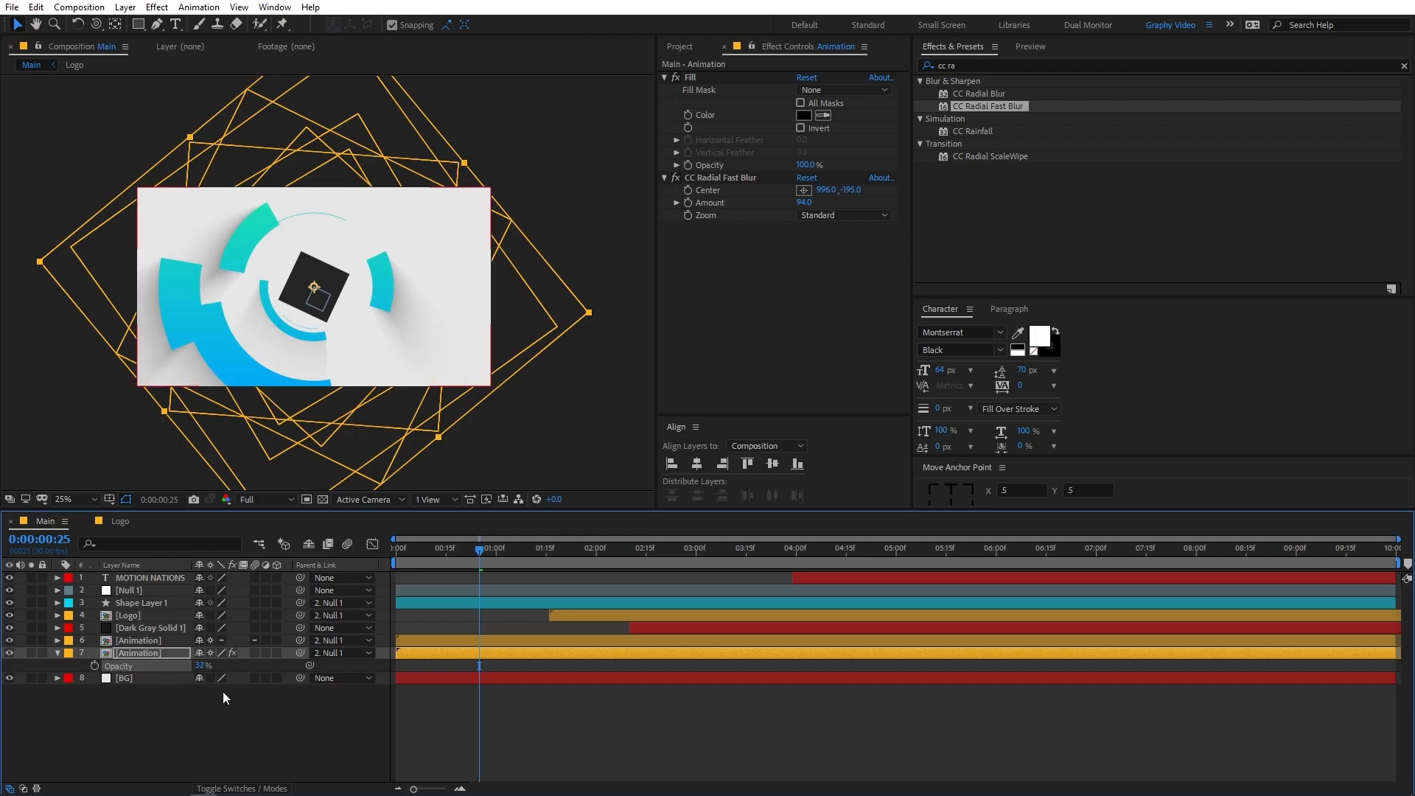
click(195, 690)
Preview the reveal with the new shadow from the start and inspect it up close around 0:00:01:01.
key(Home)
key(space)
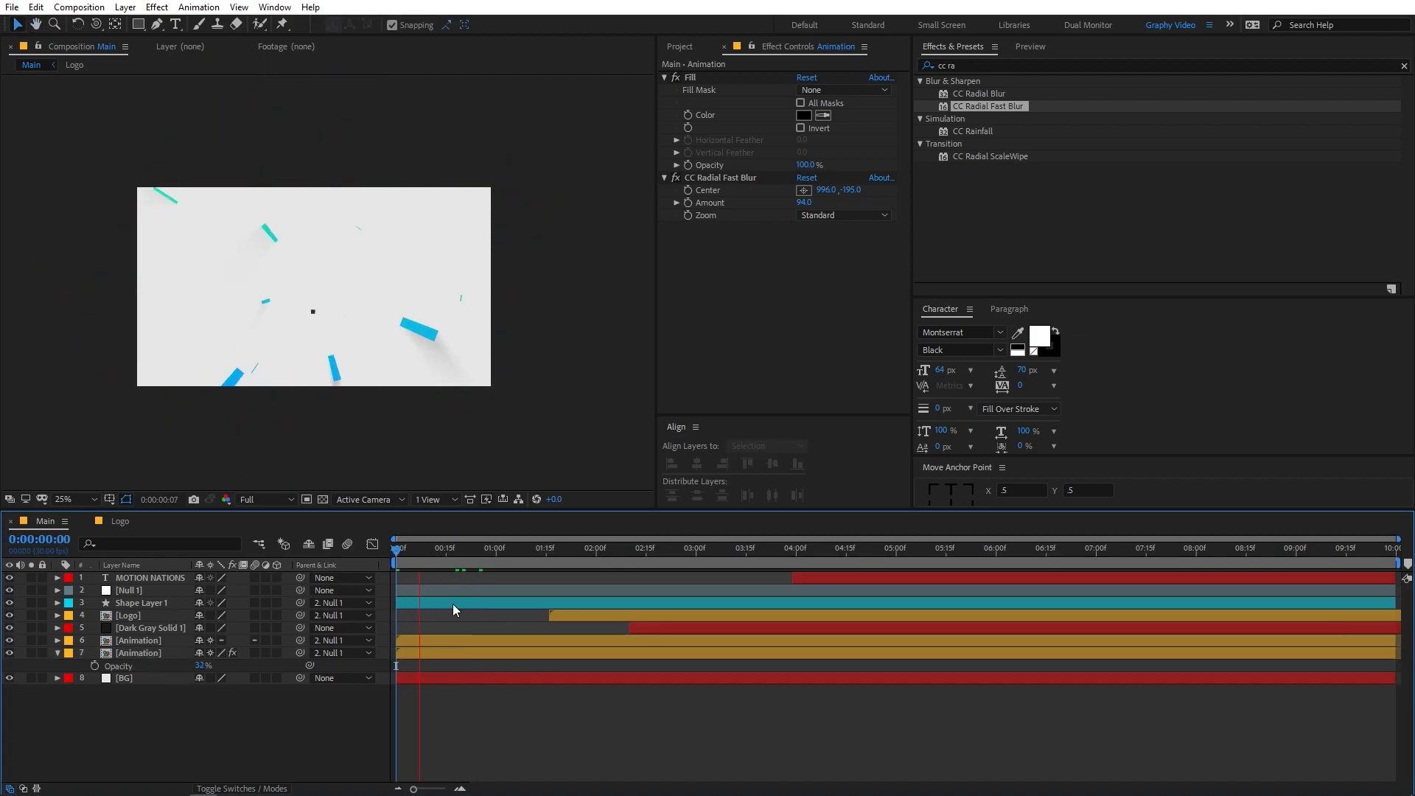
key(space)
drag(566, 547, 499, 562)
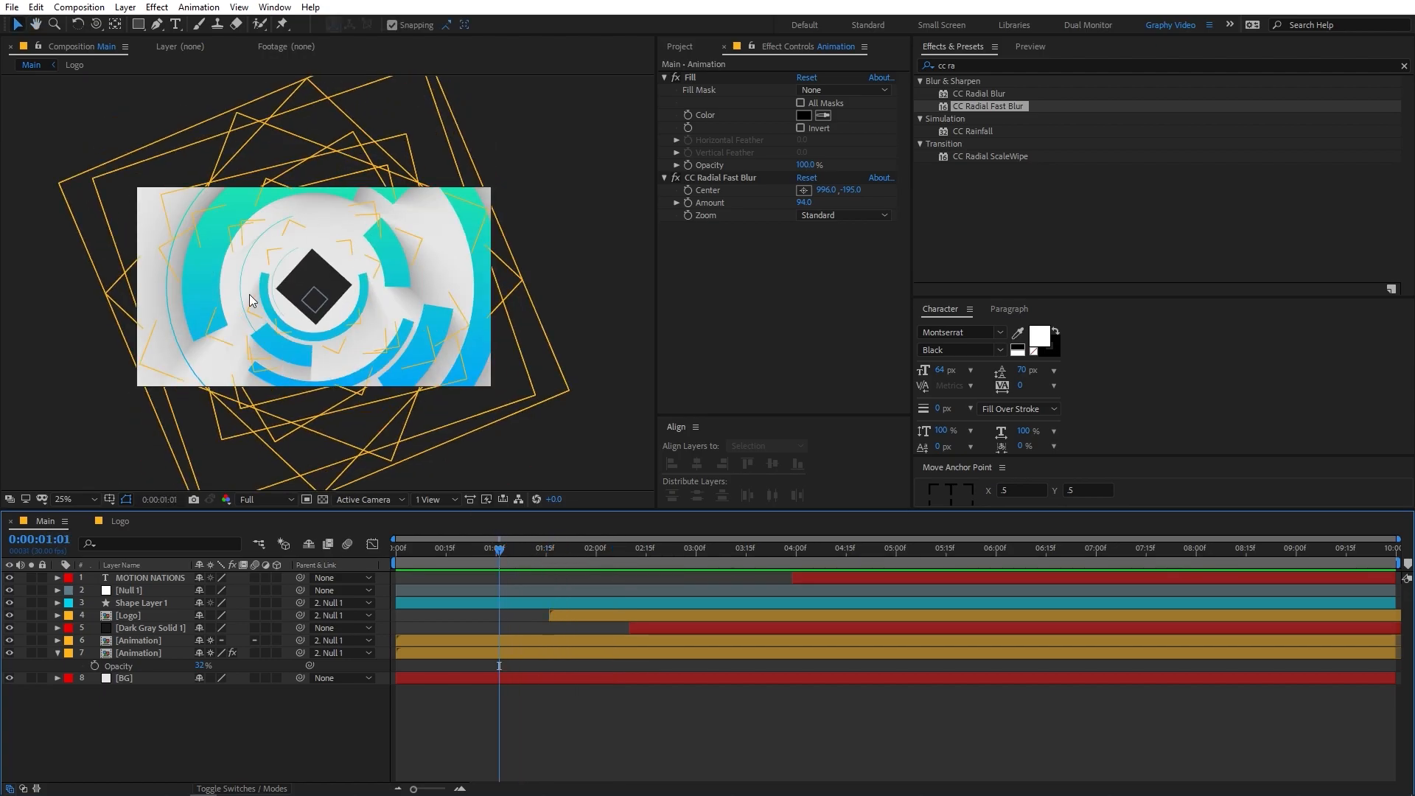
key(period)
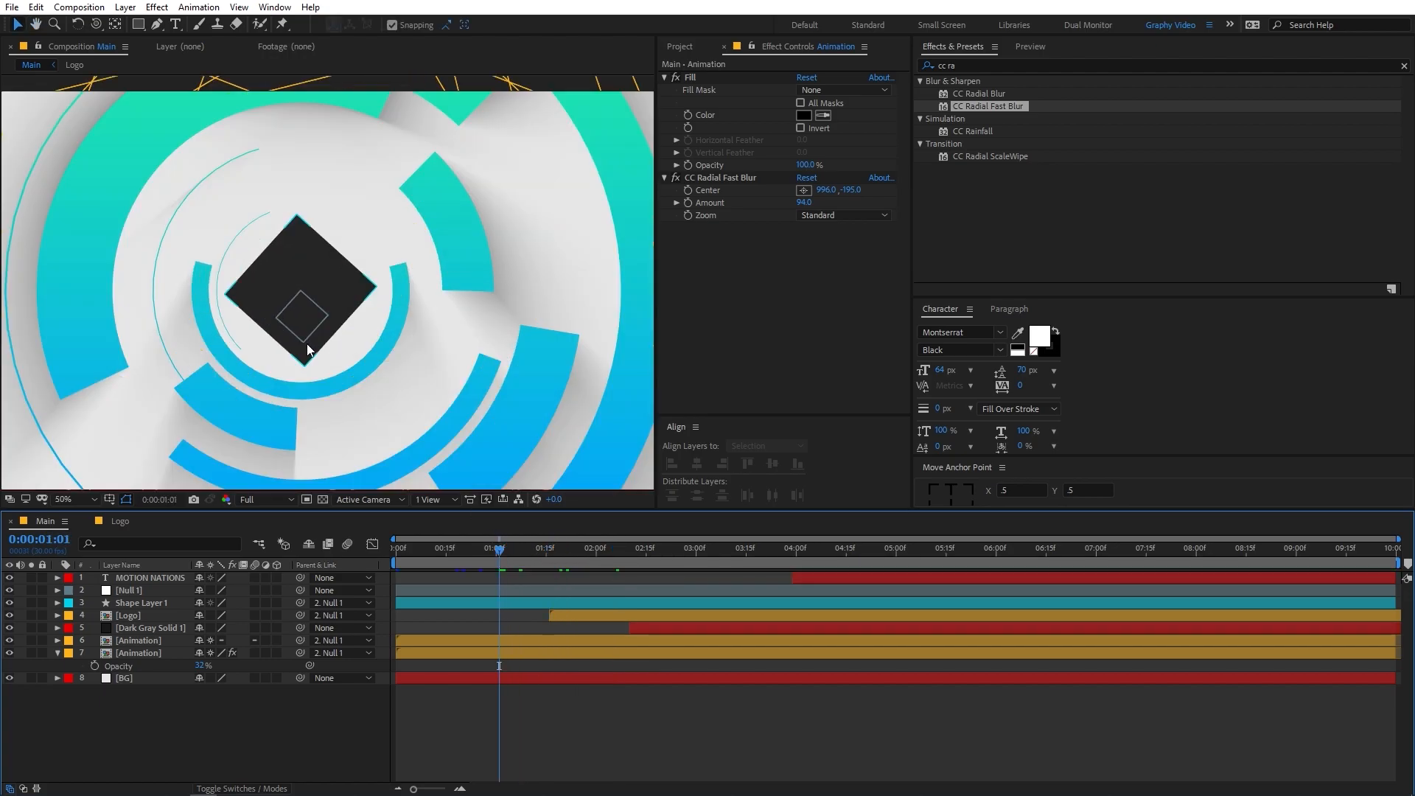
drag(492, 551, 253, 556)
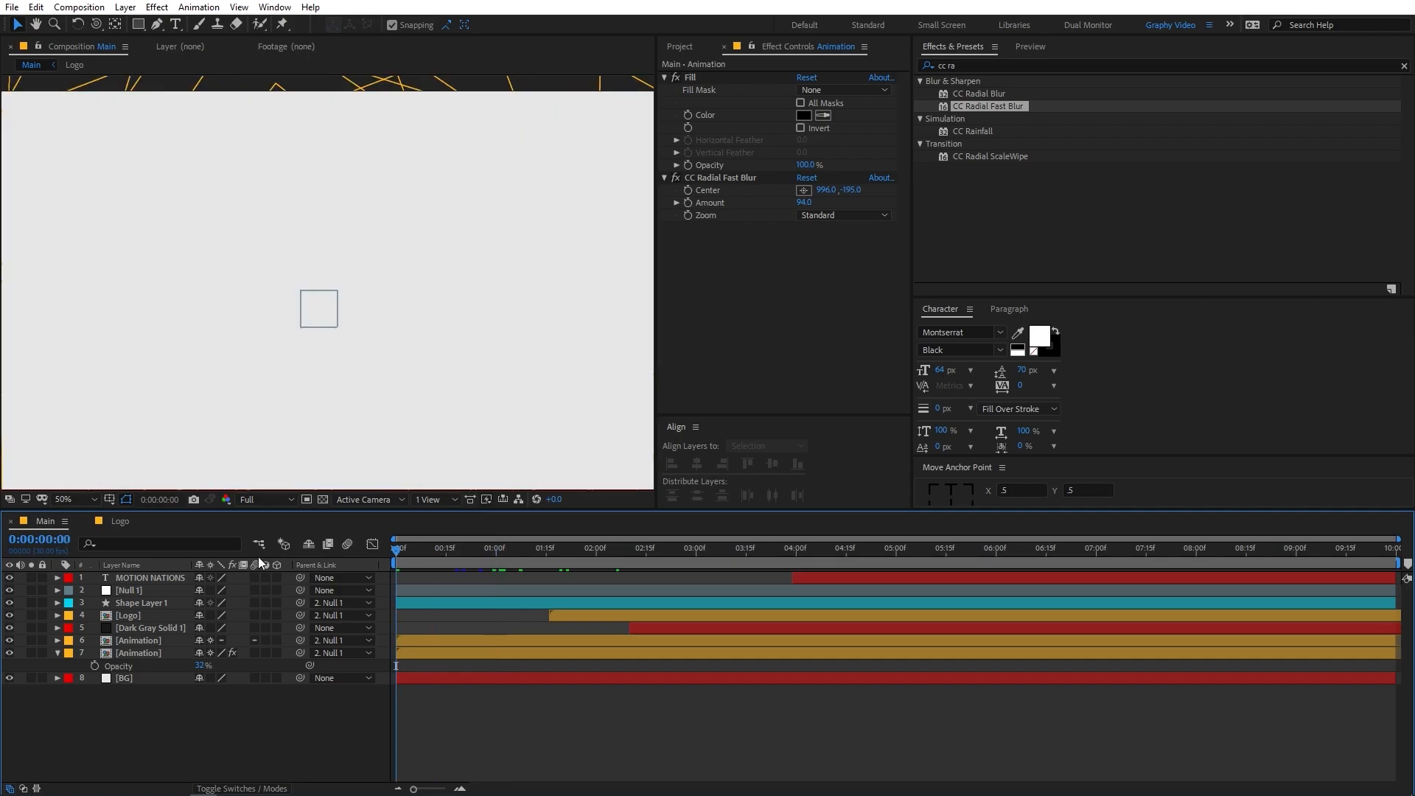
key(space)
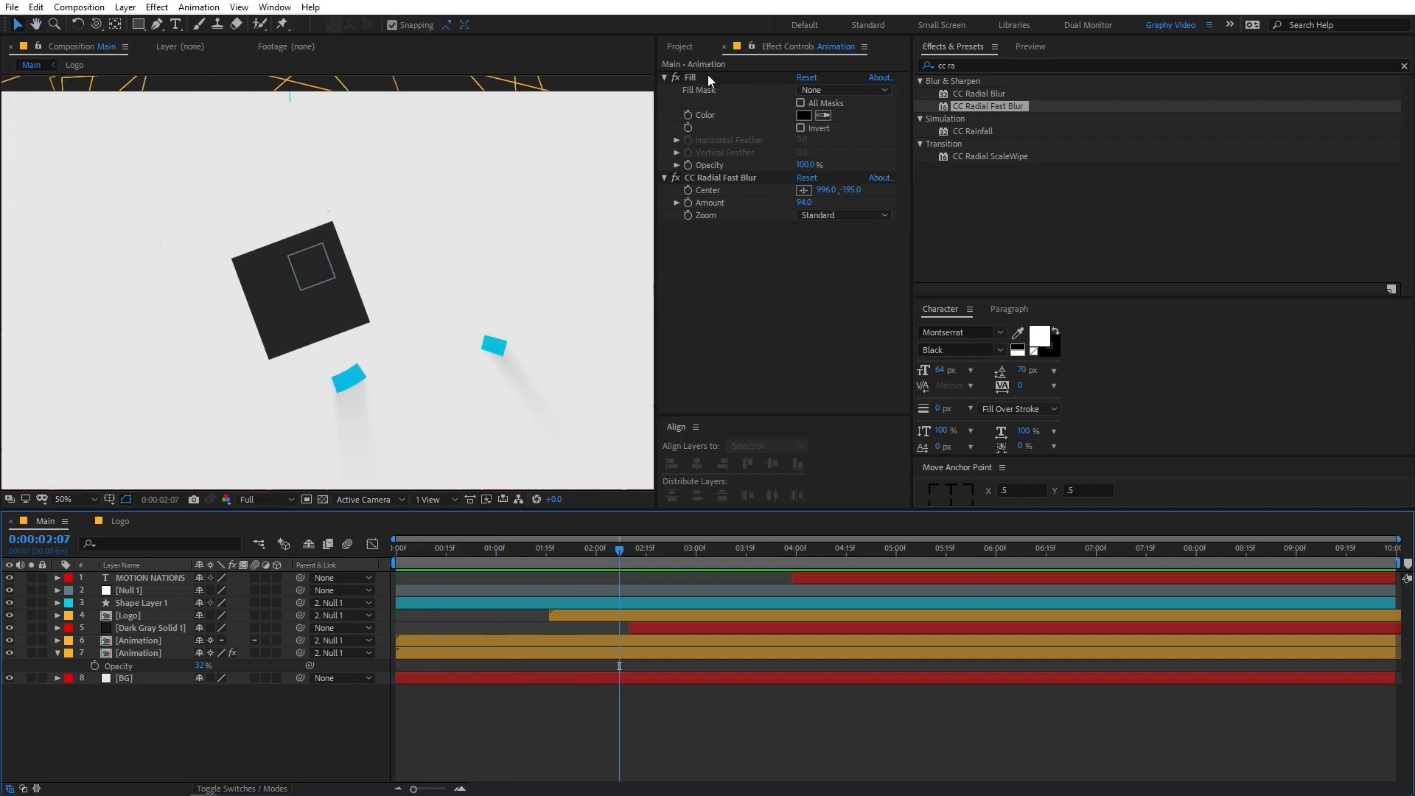
Try the CC Radial Fast Blur Center at about 964, 525 in the middle of the frame and preview it.
click(711, 179)
key(comma)
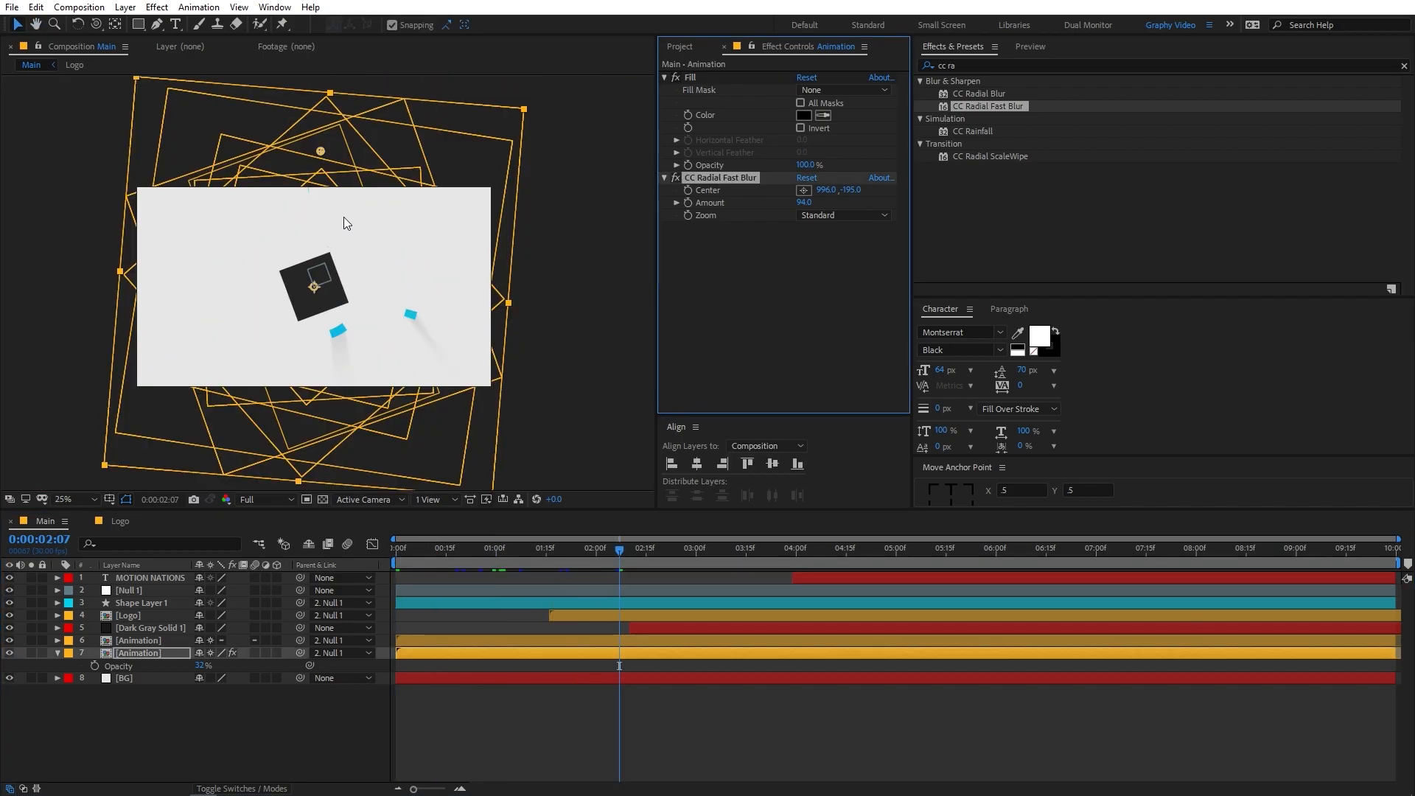
drag(320, 153, 314, 282)
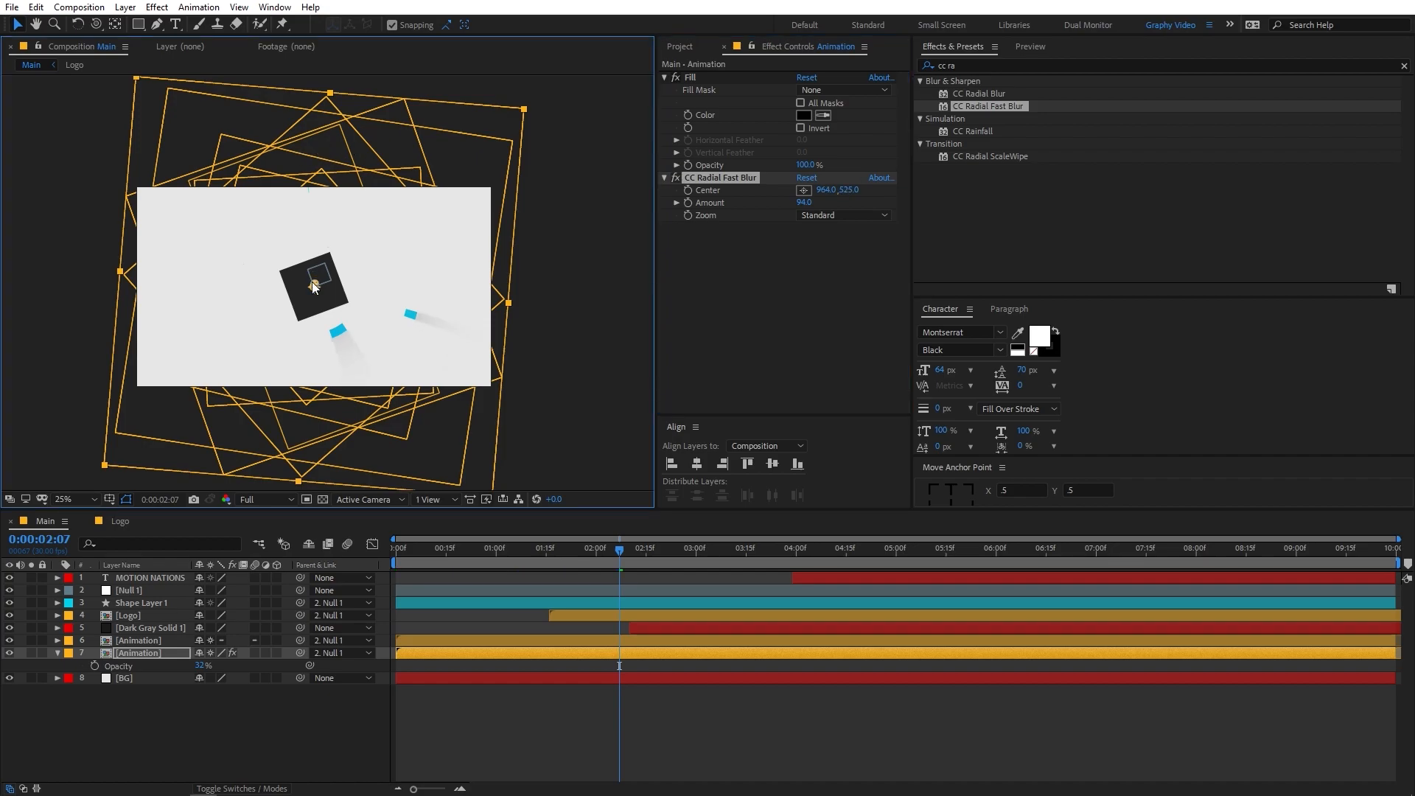
drag(523, 550, 177, 563)
key(space)
Set the CC Radial Fast Blur Amount to 74 and its Center above the frame at about 972, -167.
click(816, 218)
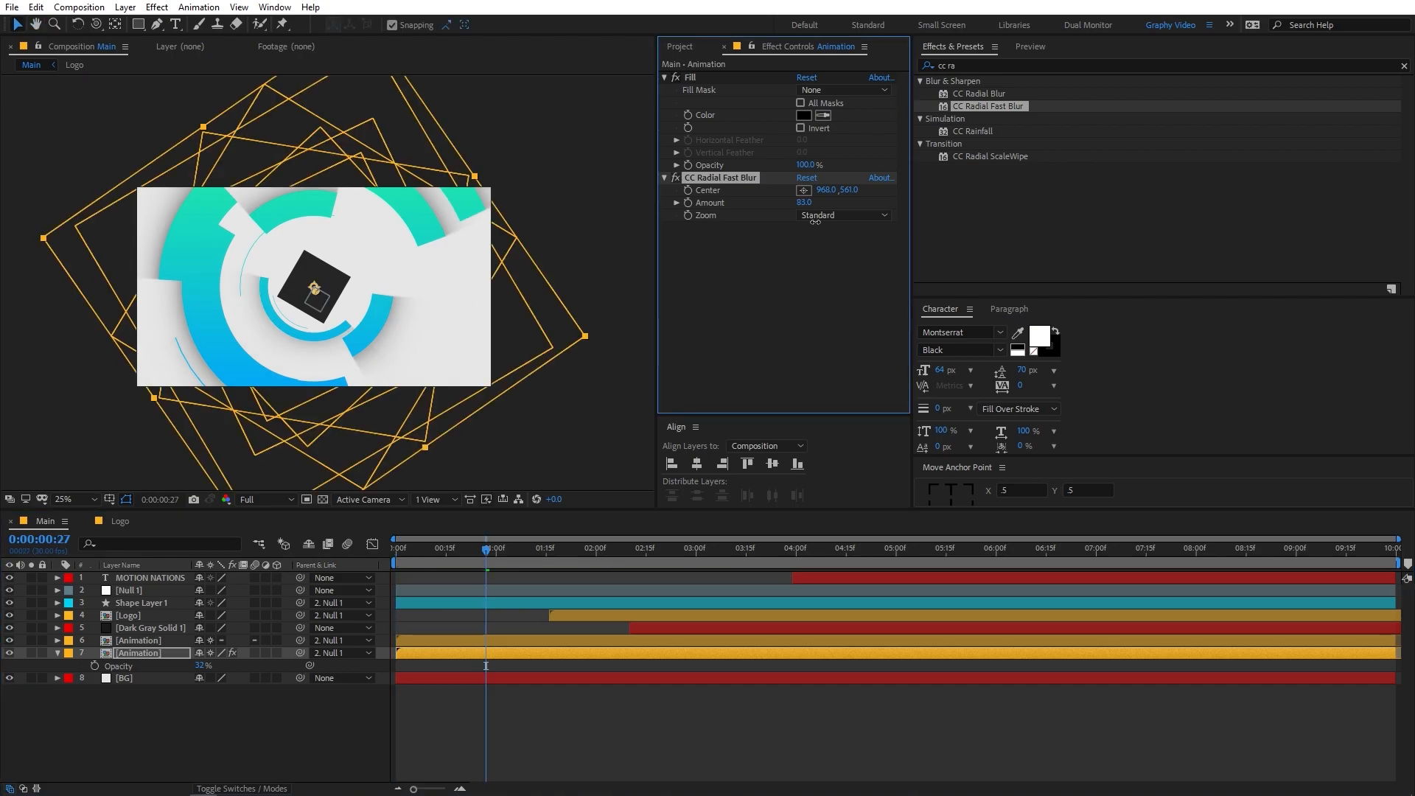
drag(319, 294, 457, 349)
mouse_move(501, 224)
mouse_down()
mouse_move(295, 154)
mouse_move(29, 202)
mouse_move(25, 218)
mouse_move(410, 121)
mouse_move(314, 134)
mouse_up()
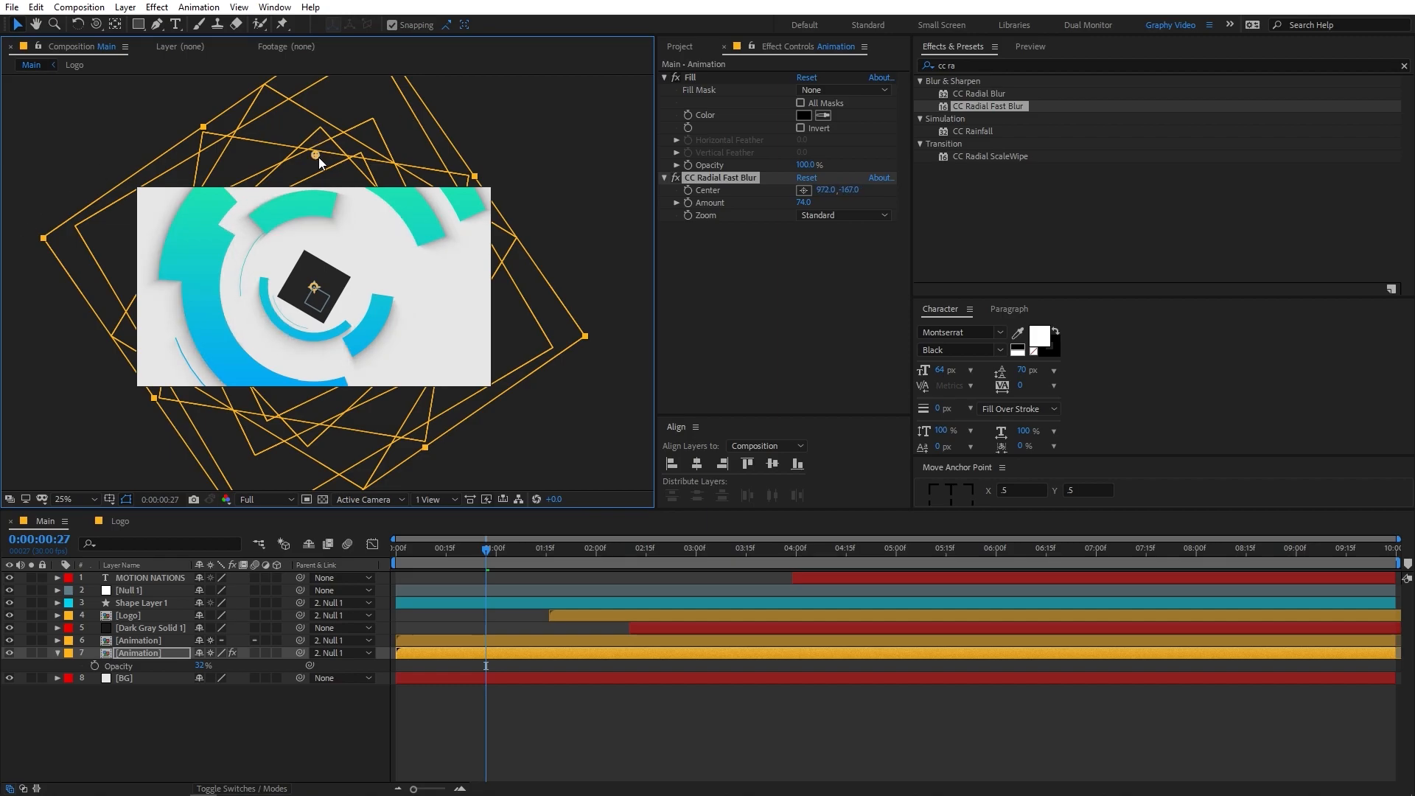
Preview the finished logo reveal from the start and scrub through the shadowed ring animation.
key(space)
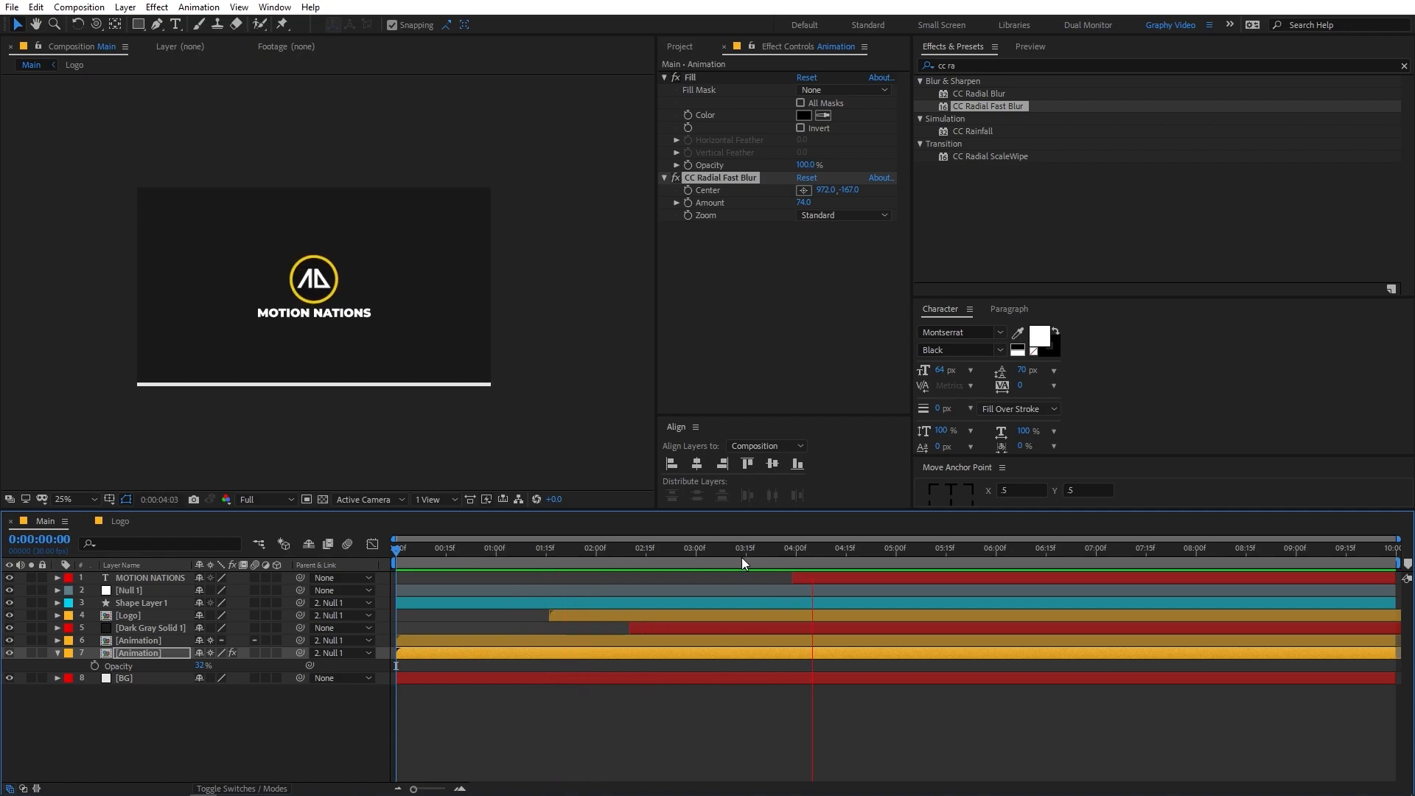
drag(918, 551, 394, 596)
key(space)
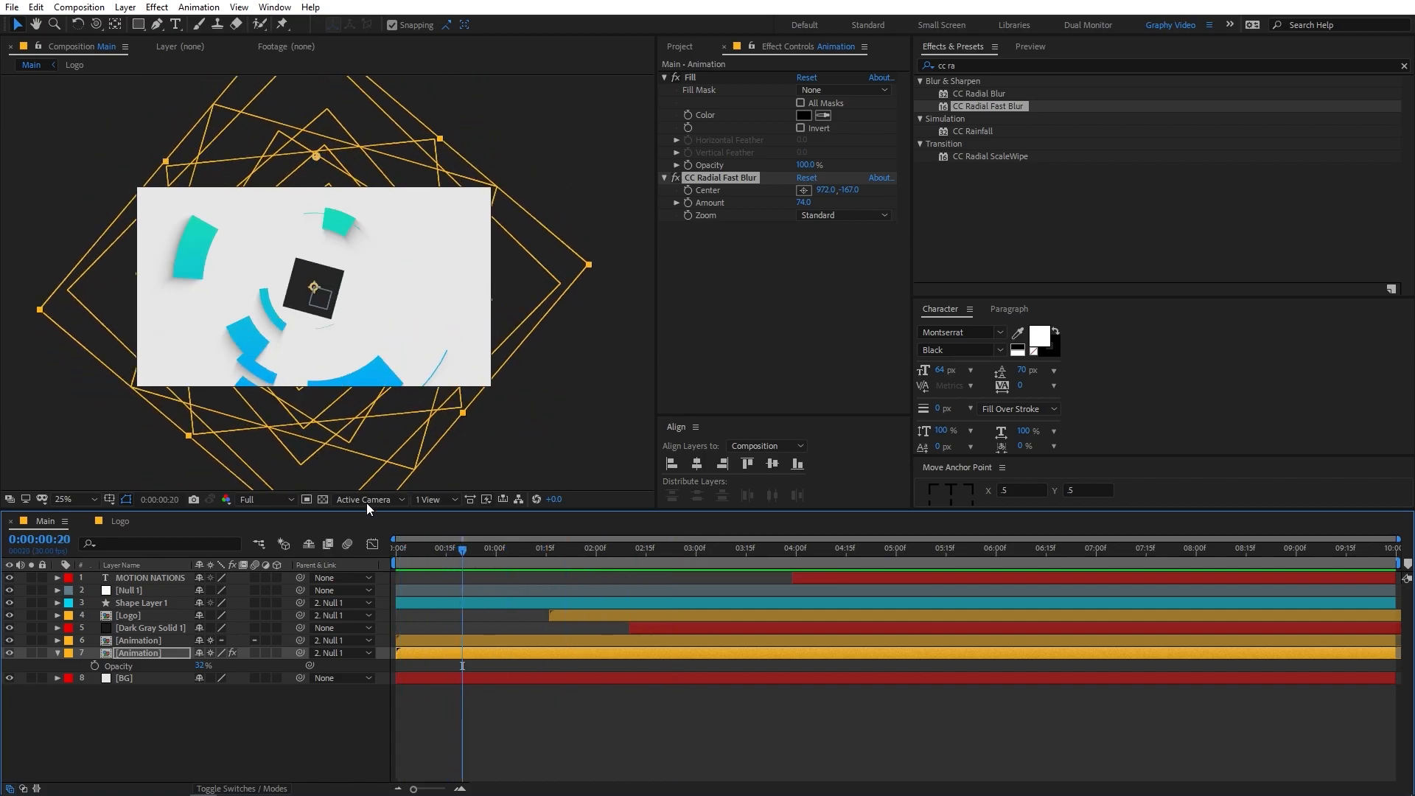
drag(462, 554, 530, 577)
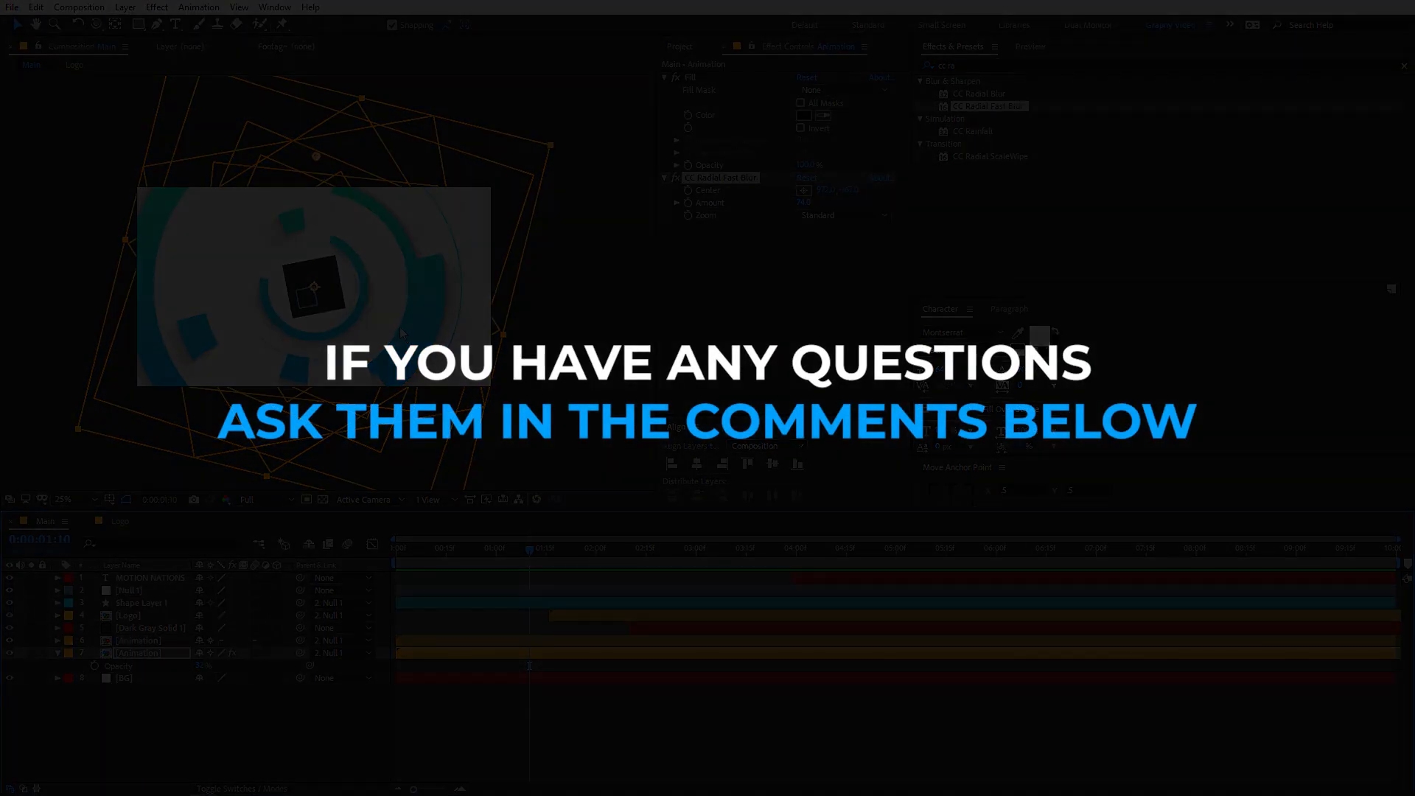
drag(533, 564, 670, 560)
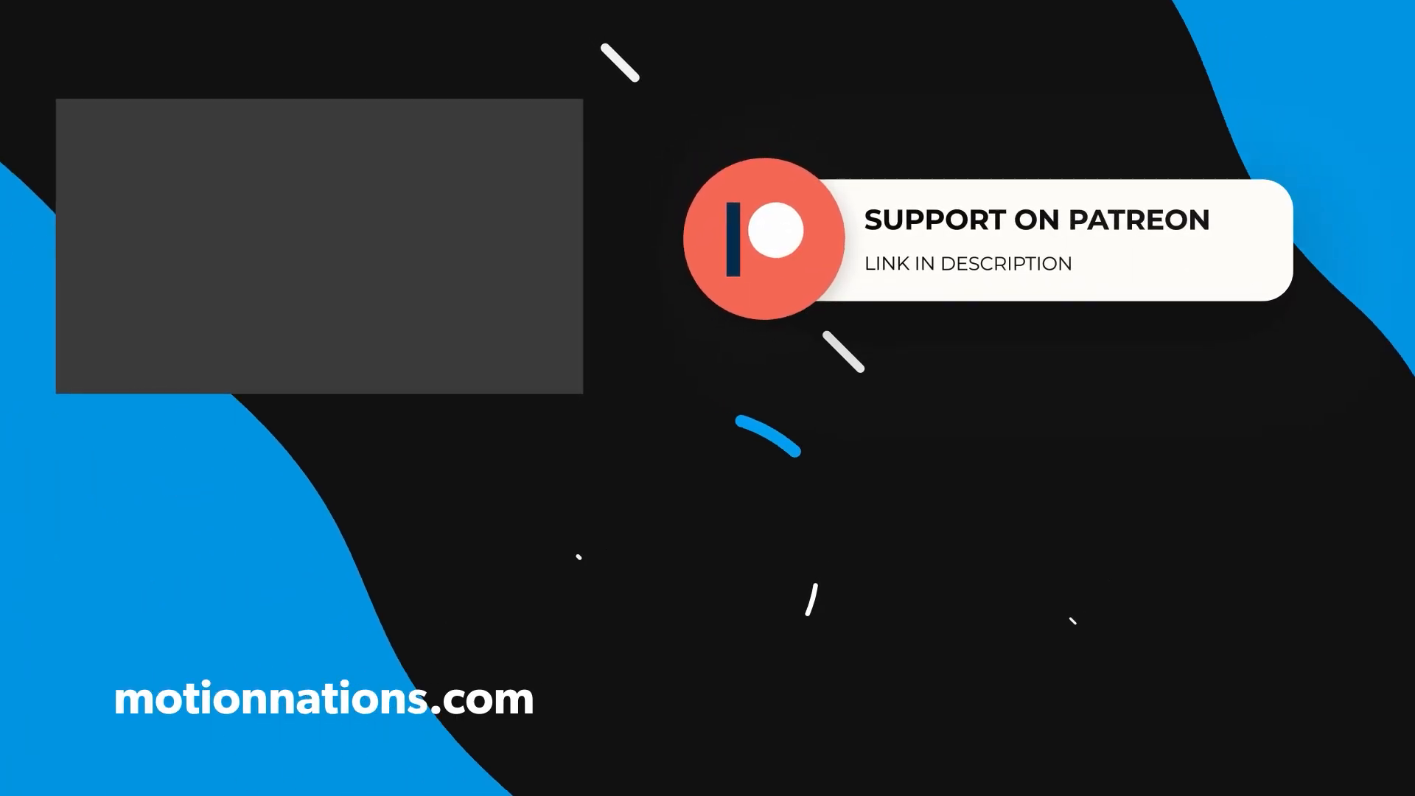